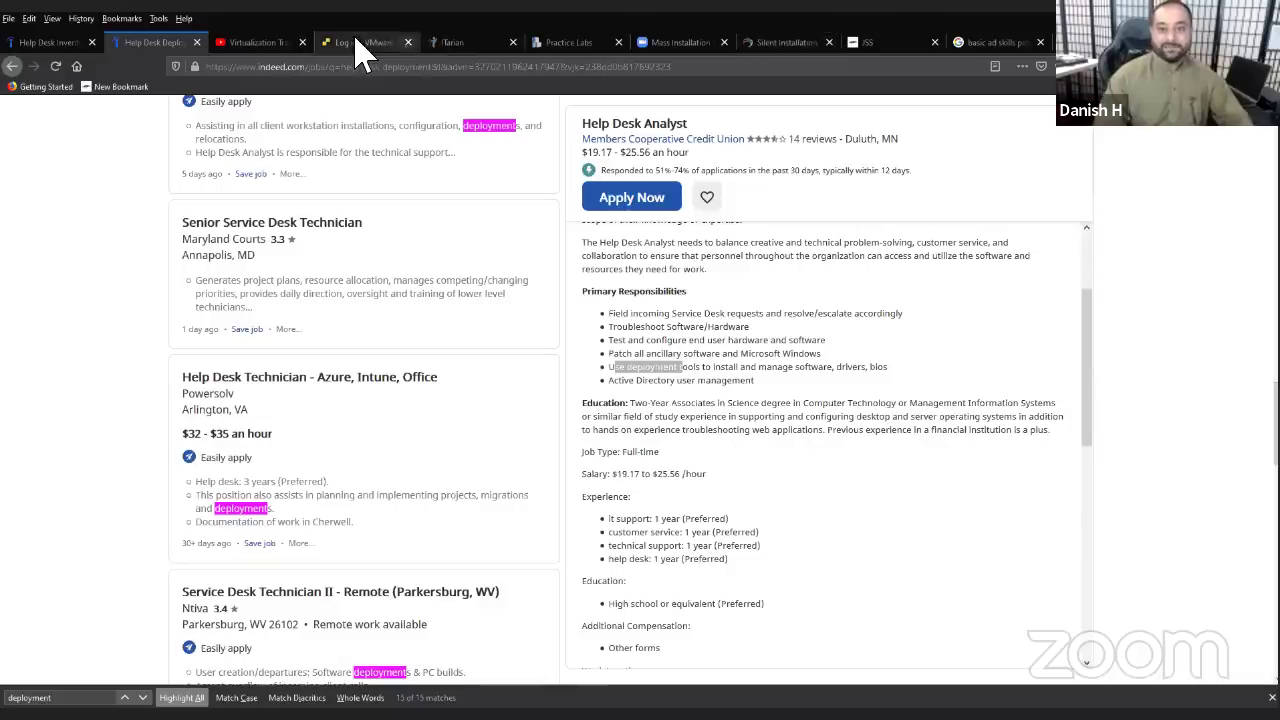
- Log back in to the ESXi host as root with the account password
left_click(340, 42)
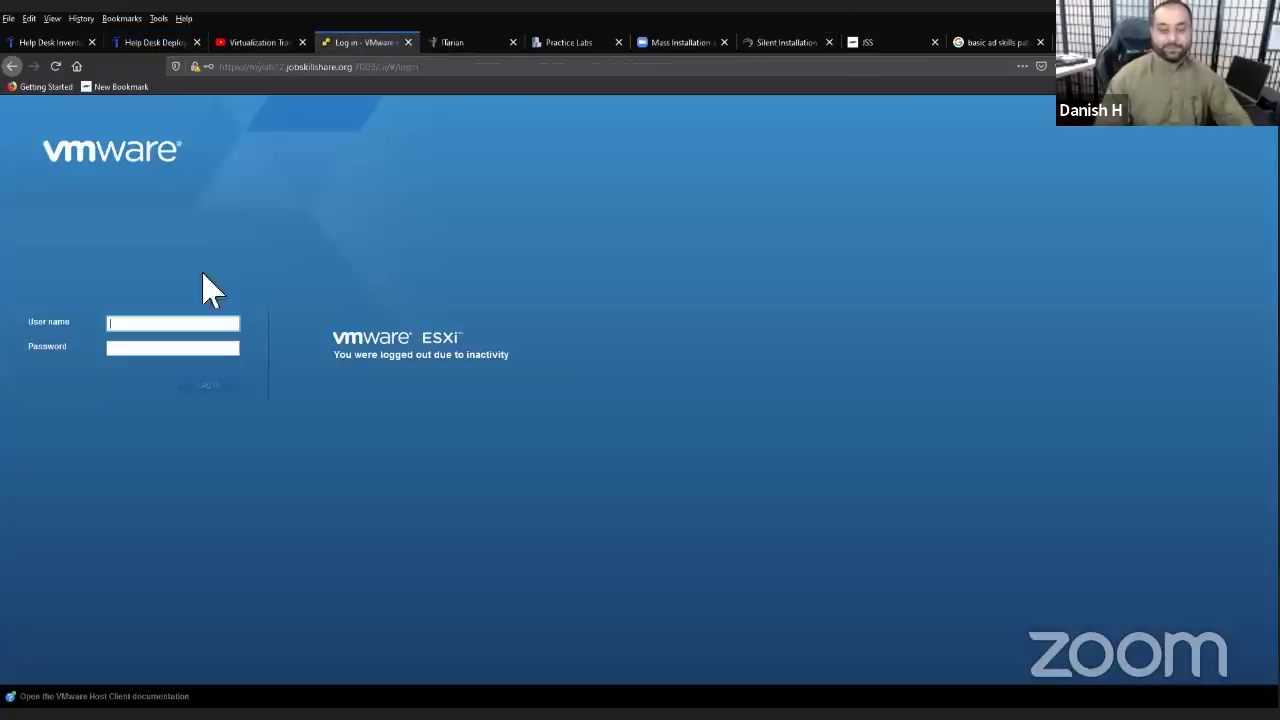
type("root")
left_click(154, 348)
type("•")
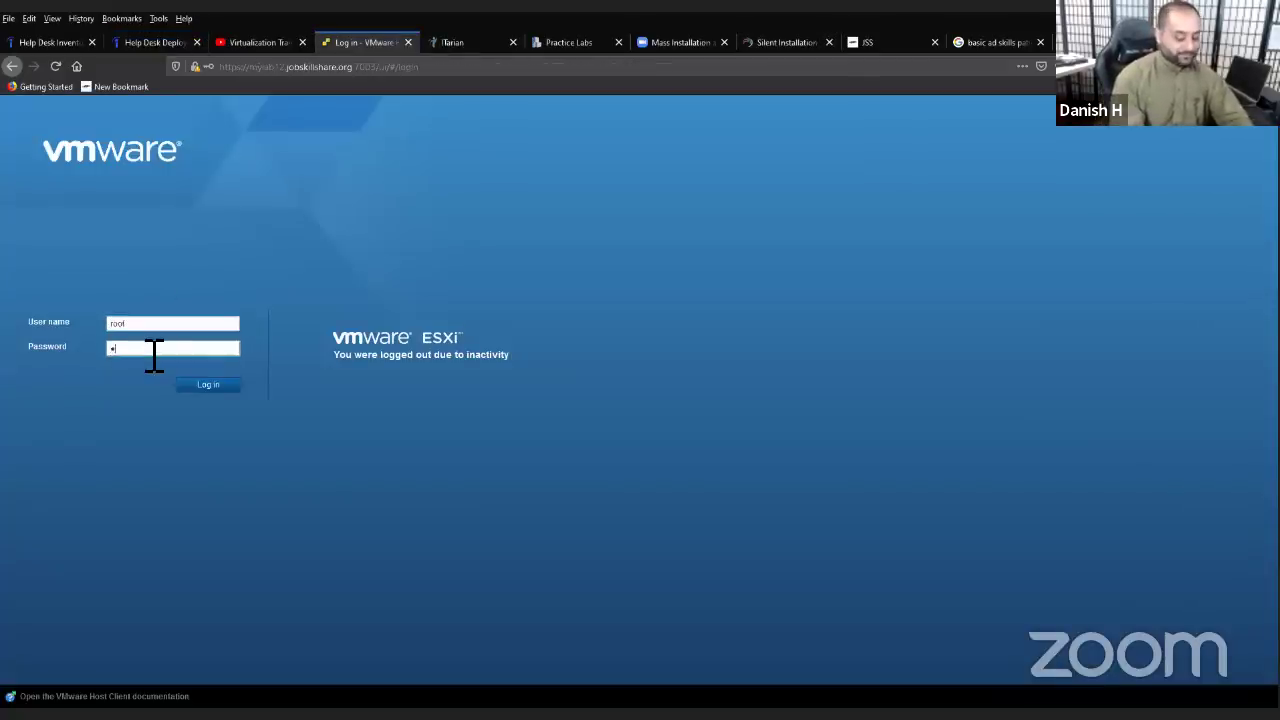
type("••••••")
key("Return")
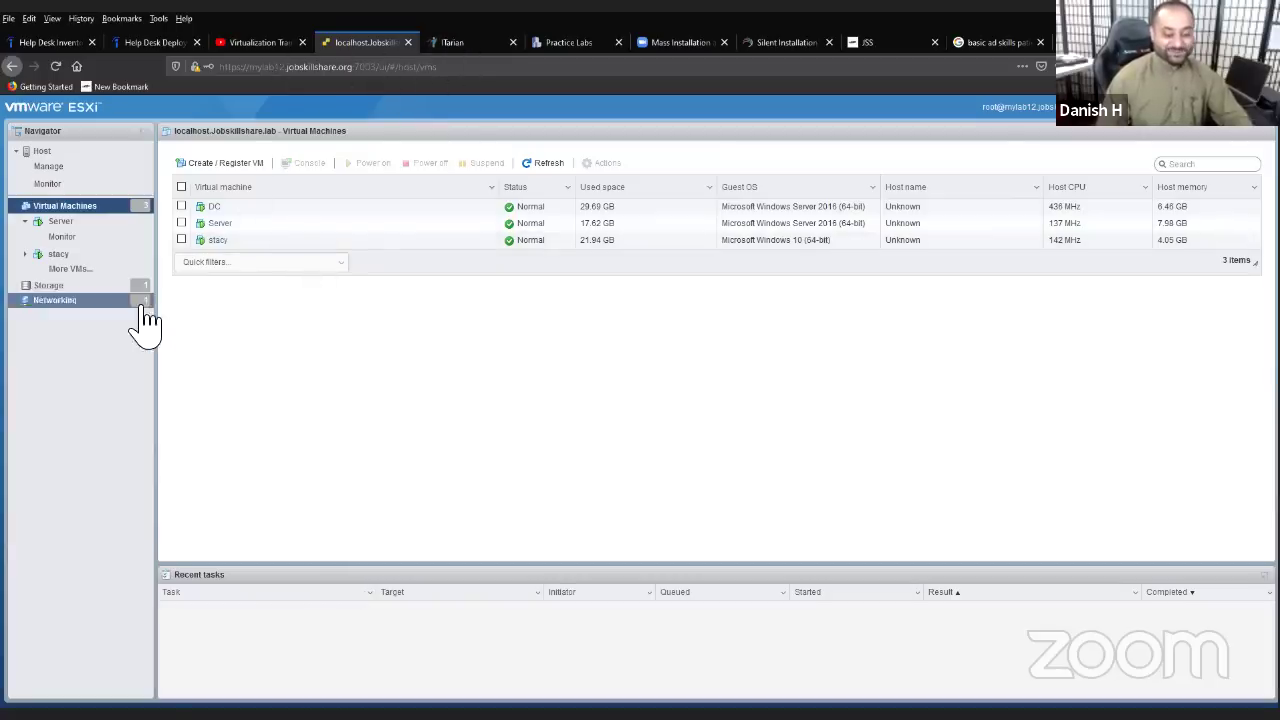
- Open the stacy Windows 10 VM's page and launch its browser console
left_click(218, 242)
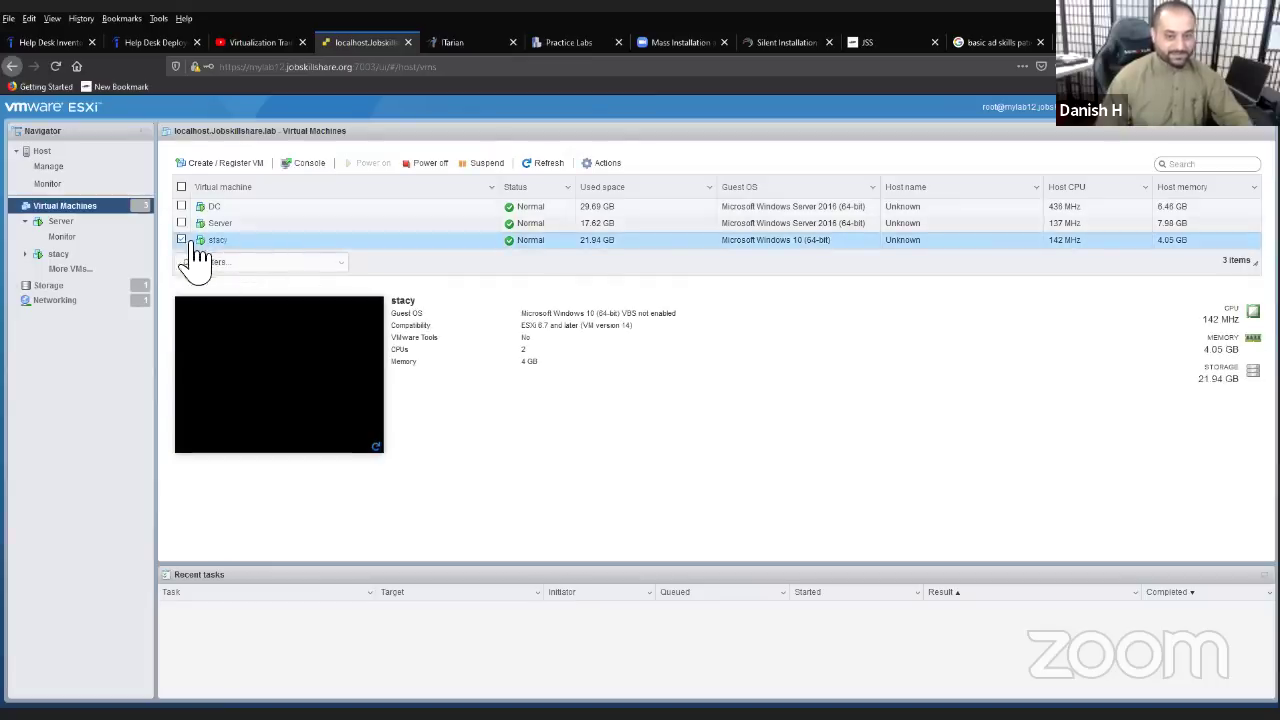
left_click(214, 242)
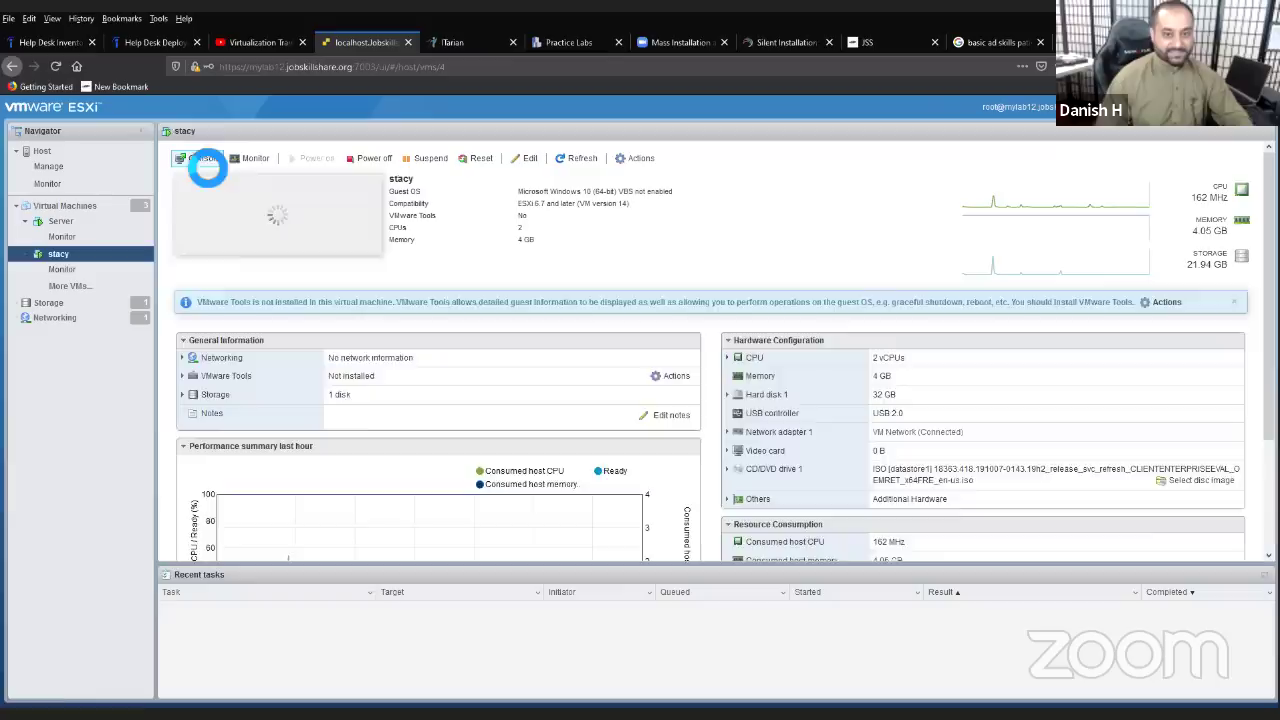
left_click(200, 158)
left_click(218, 177)
left_click_drag(237, 150, 404, 149)
- Sign in to the Windows desktop with the account password and close the Teams welcome
left_click(638, 442)
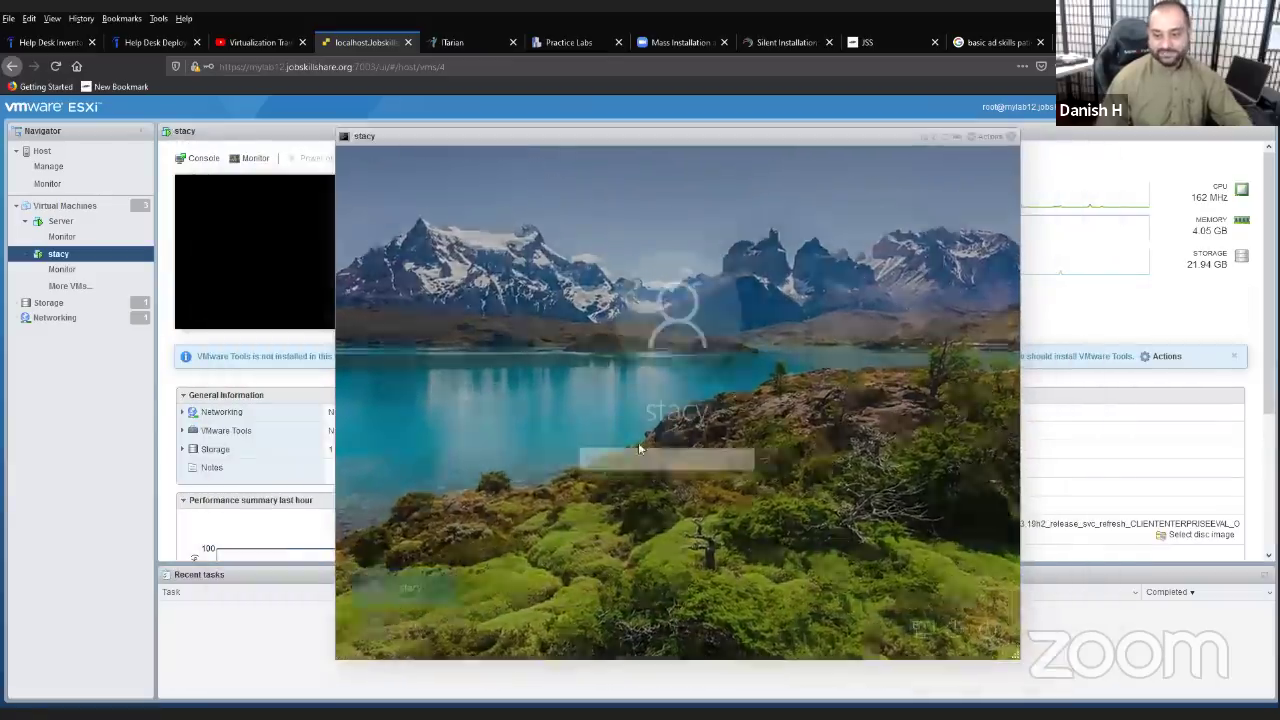
type("******")
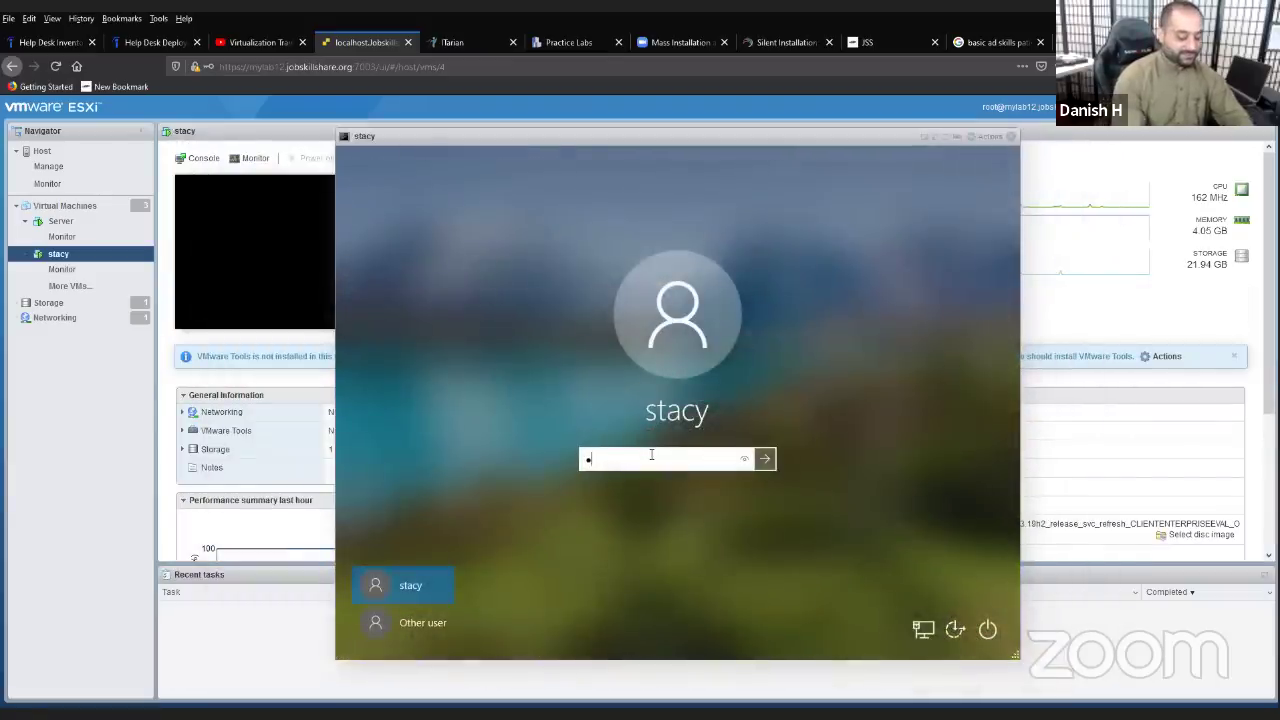
key("BackSpace")
key("BackSpace")
key("BackSpace")
key("BackSpace")
key("BackSpace")
key("BackSpace")
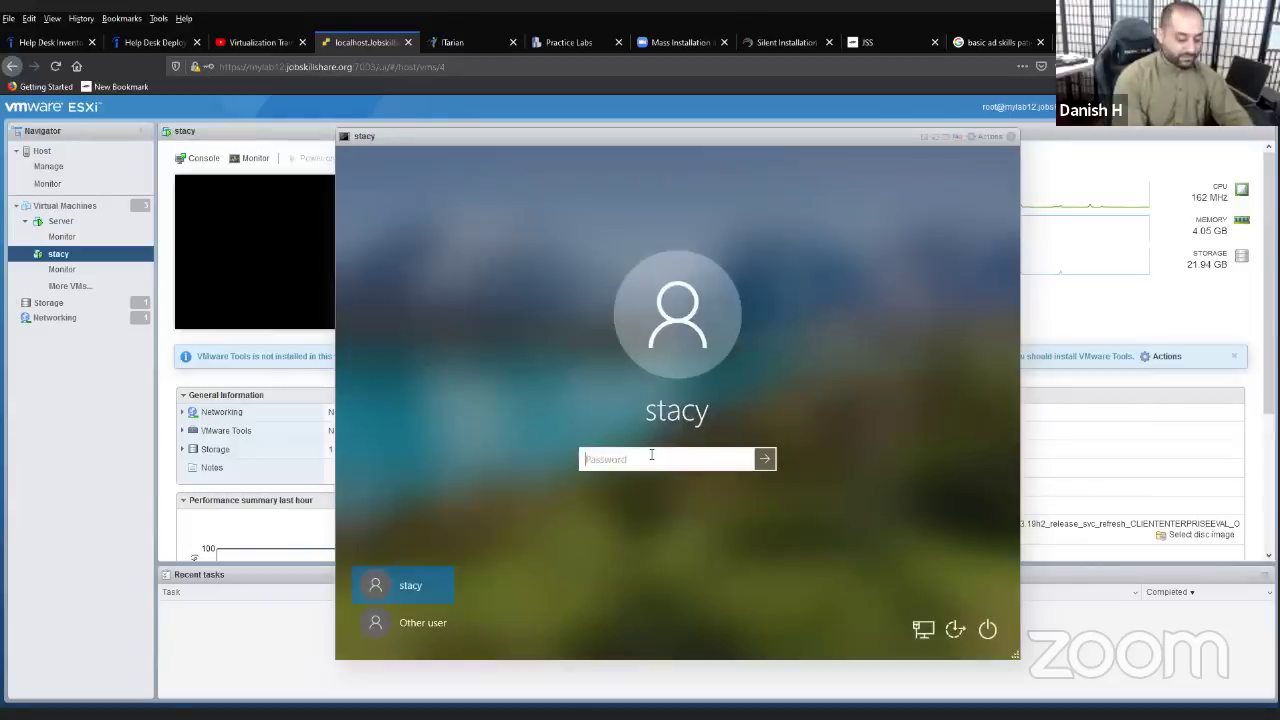
type("*****")
key("BackSpace")
key("BackSpace")
key("BackSpace")
key("BackSpace")
key("BackSpace")
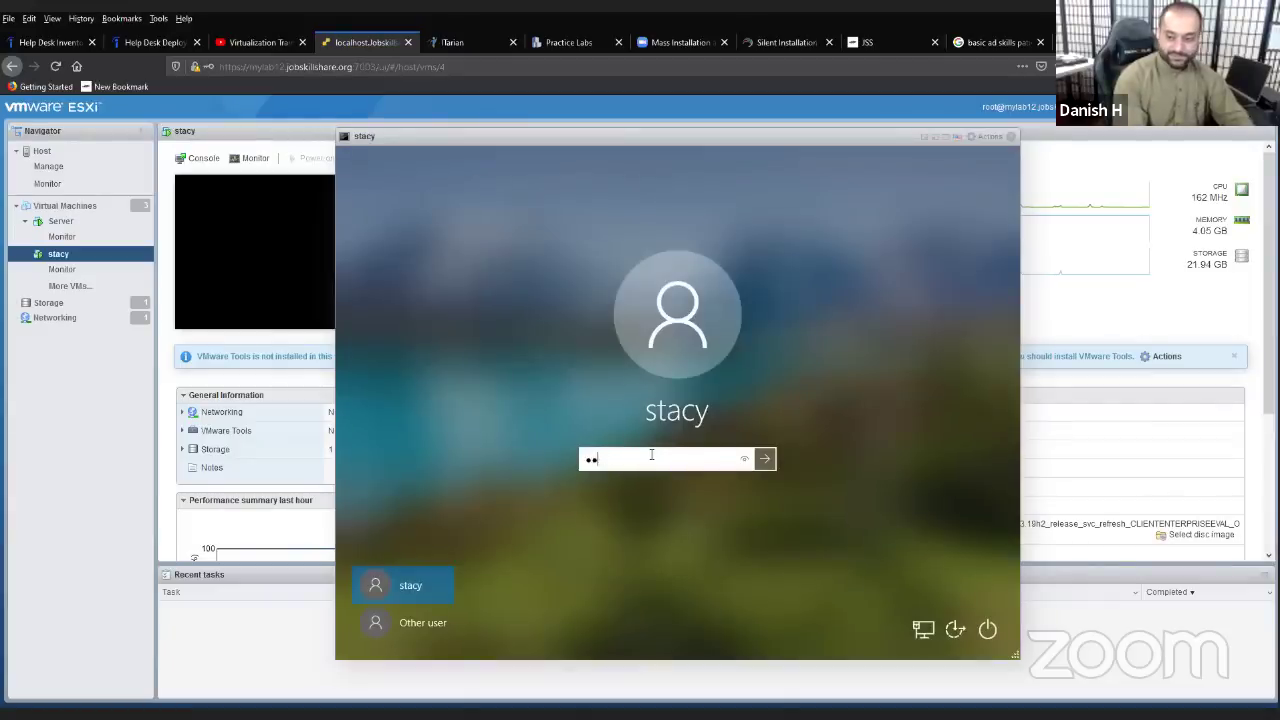
type("***********")
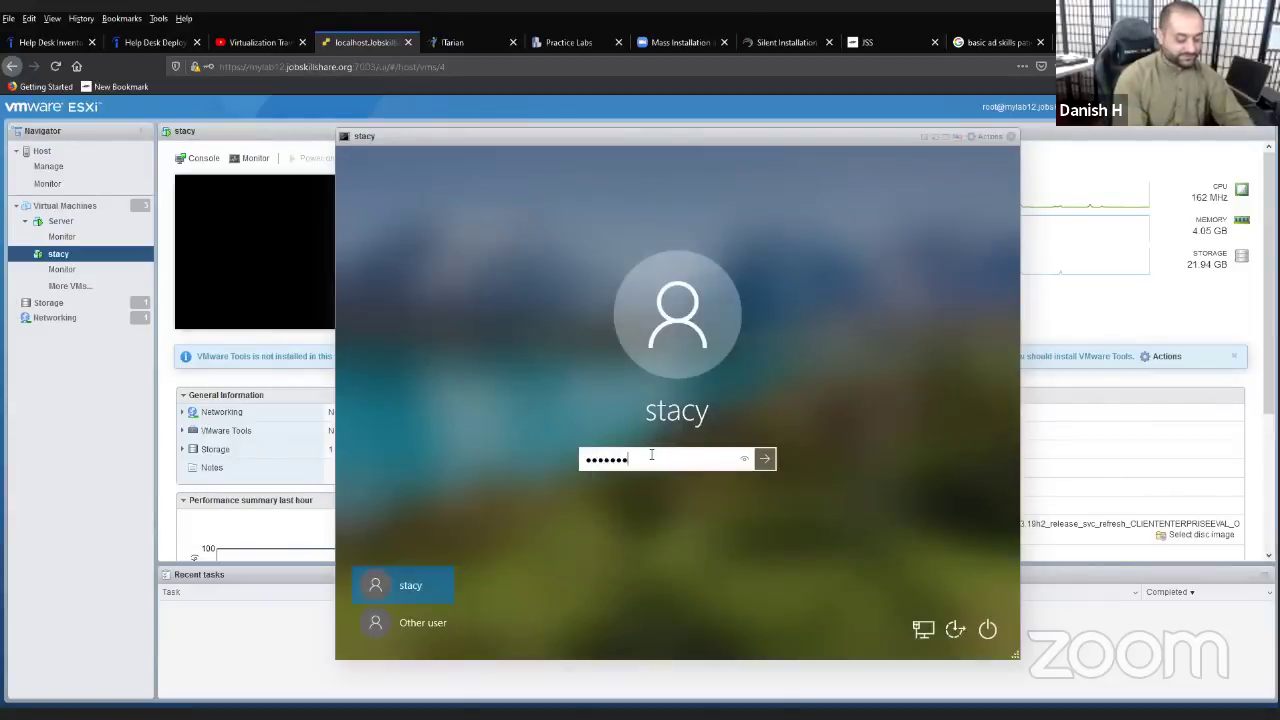
key("Return")
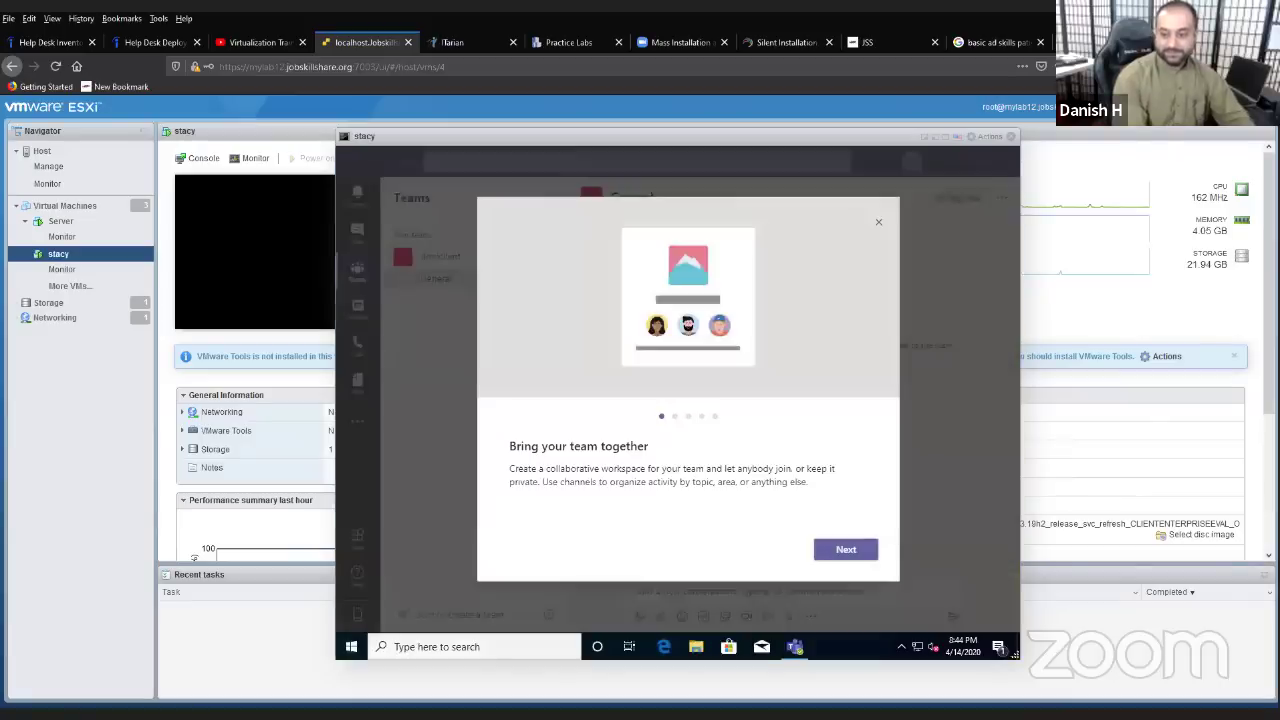
left_click(877, 222)
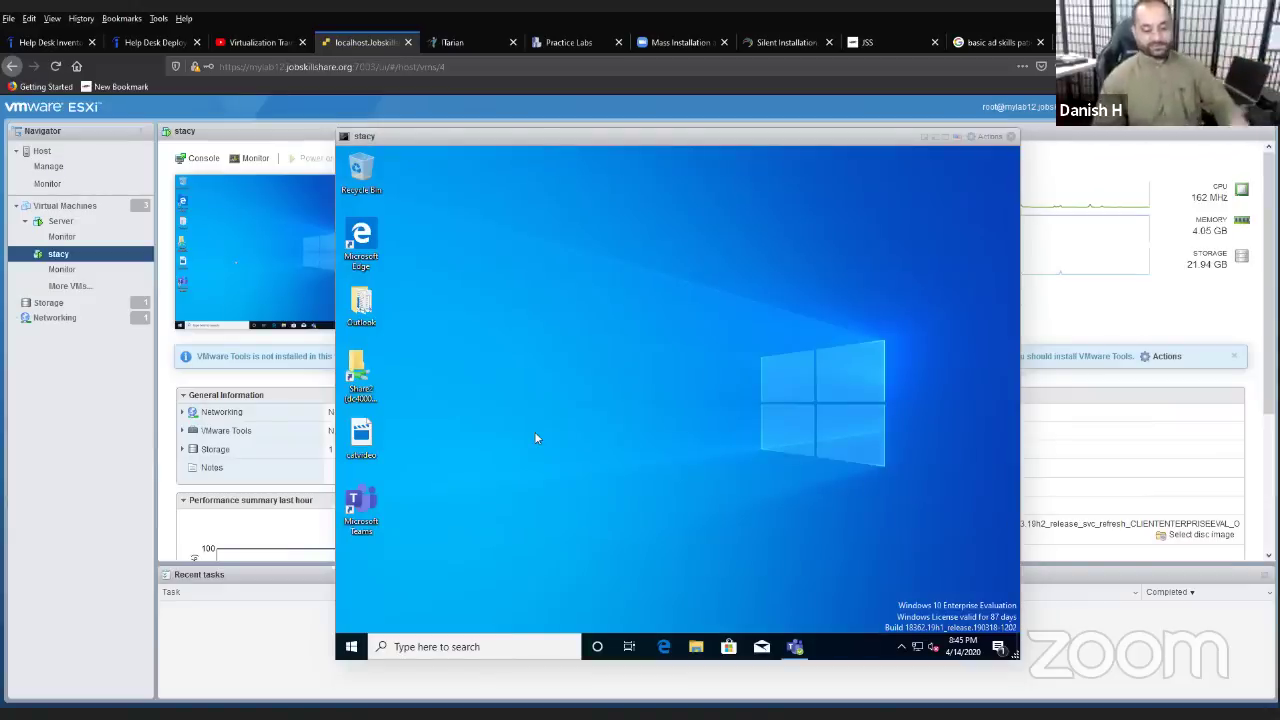
- Open the Windows taskbar search inside the stacy VM
left_click(491, 644)
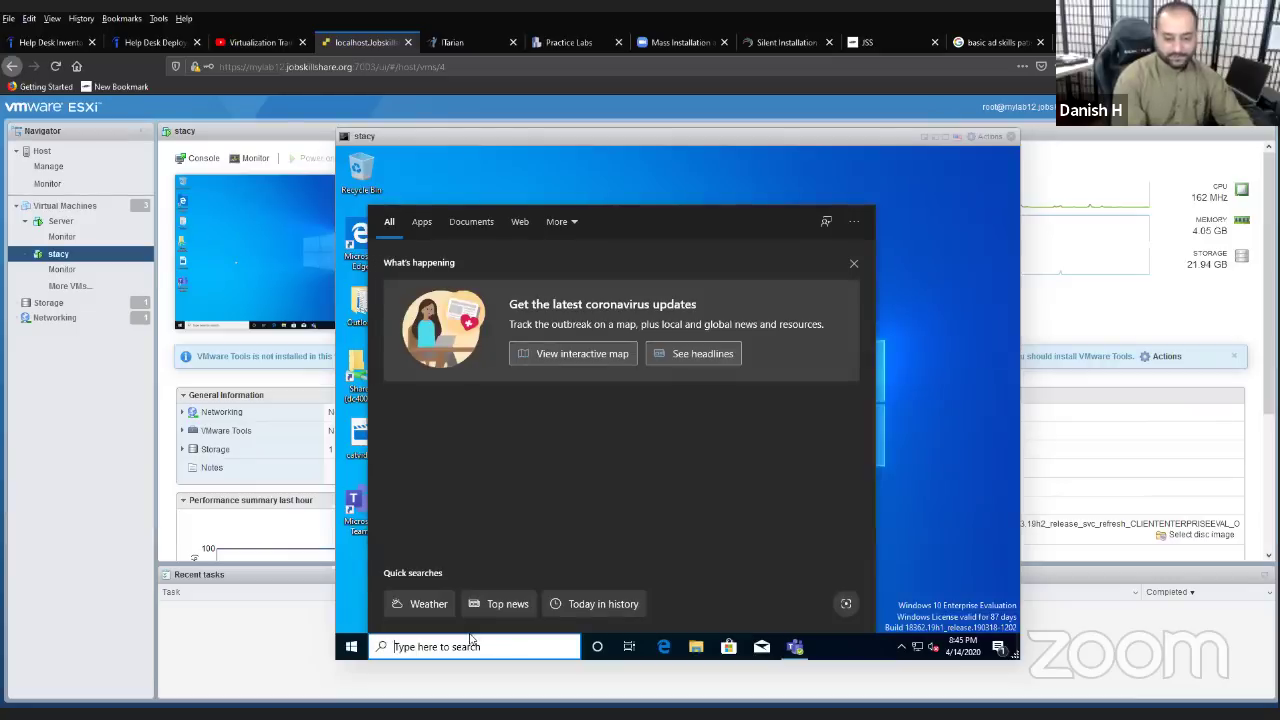
- Launch Internet Explorer by searching 'inter' and maximize its window
type("inter")
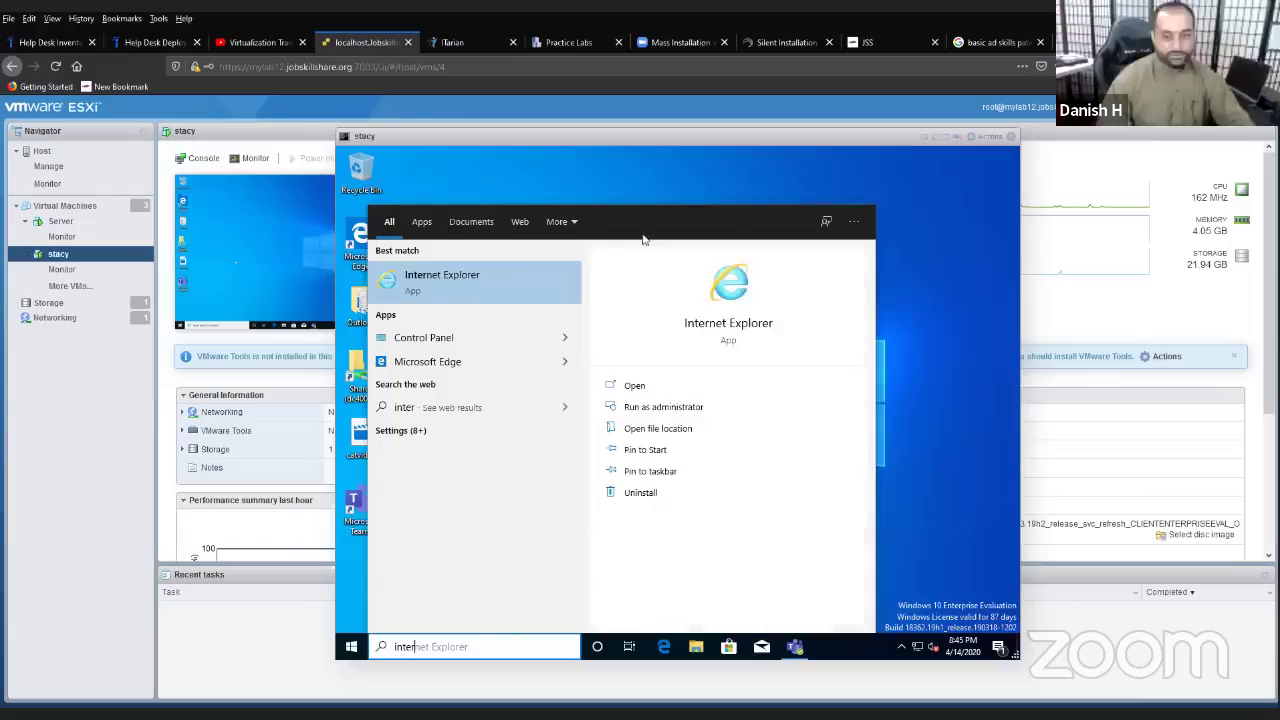
left_click(555, 281)
left_click(557, 281)
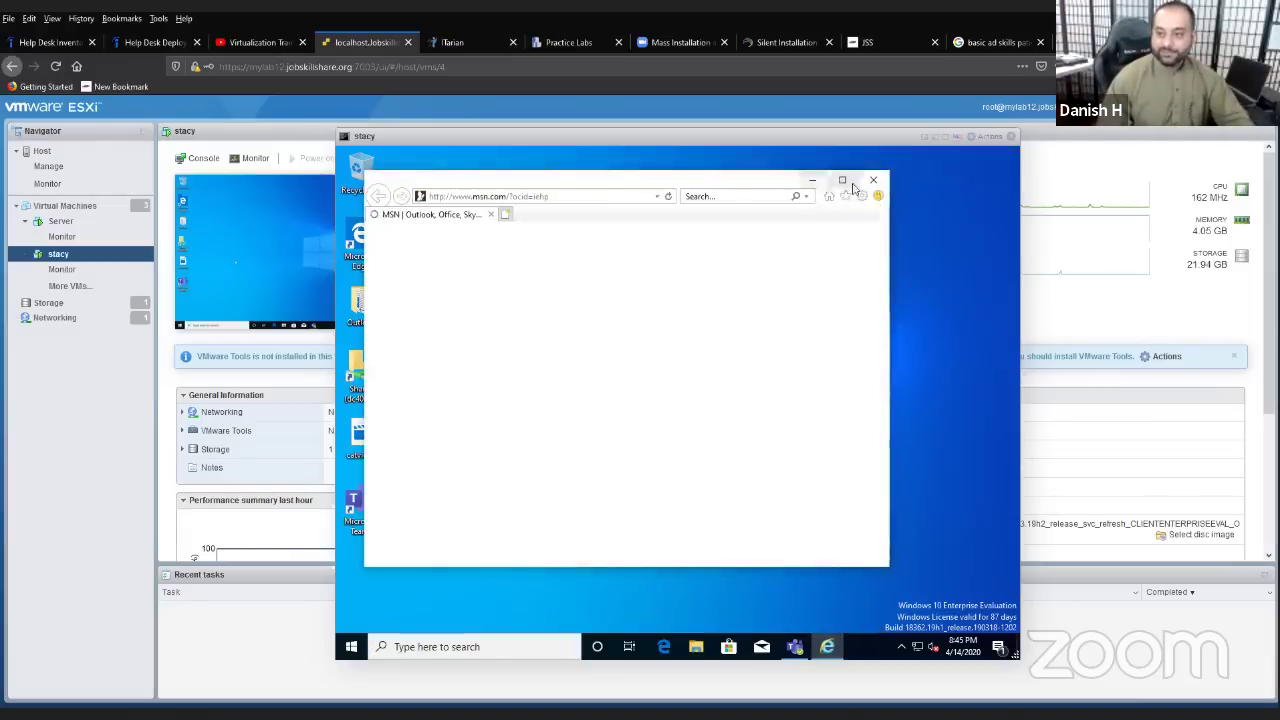
left_click(841, 182)
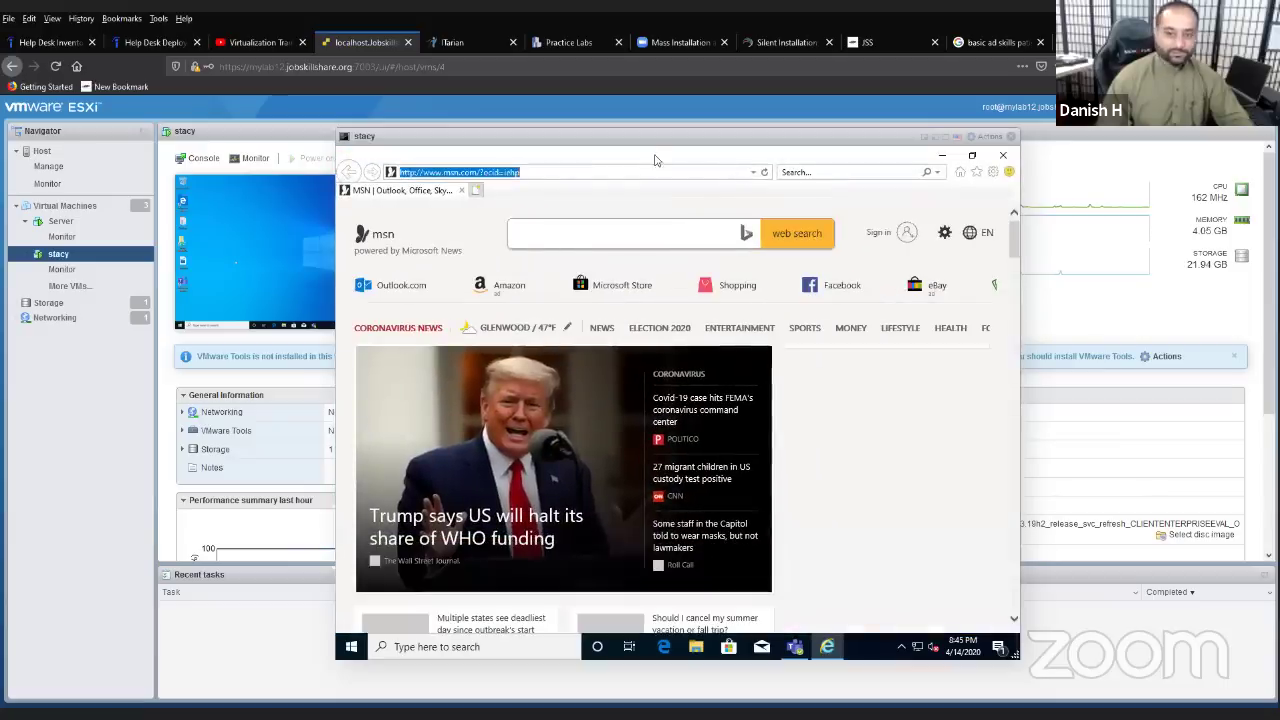
- Load google.com in the Internet Explorer address bar
type("google")
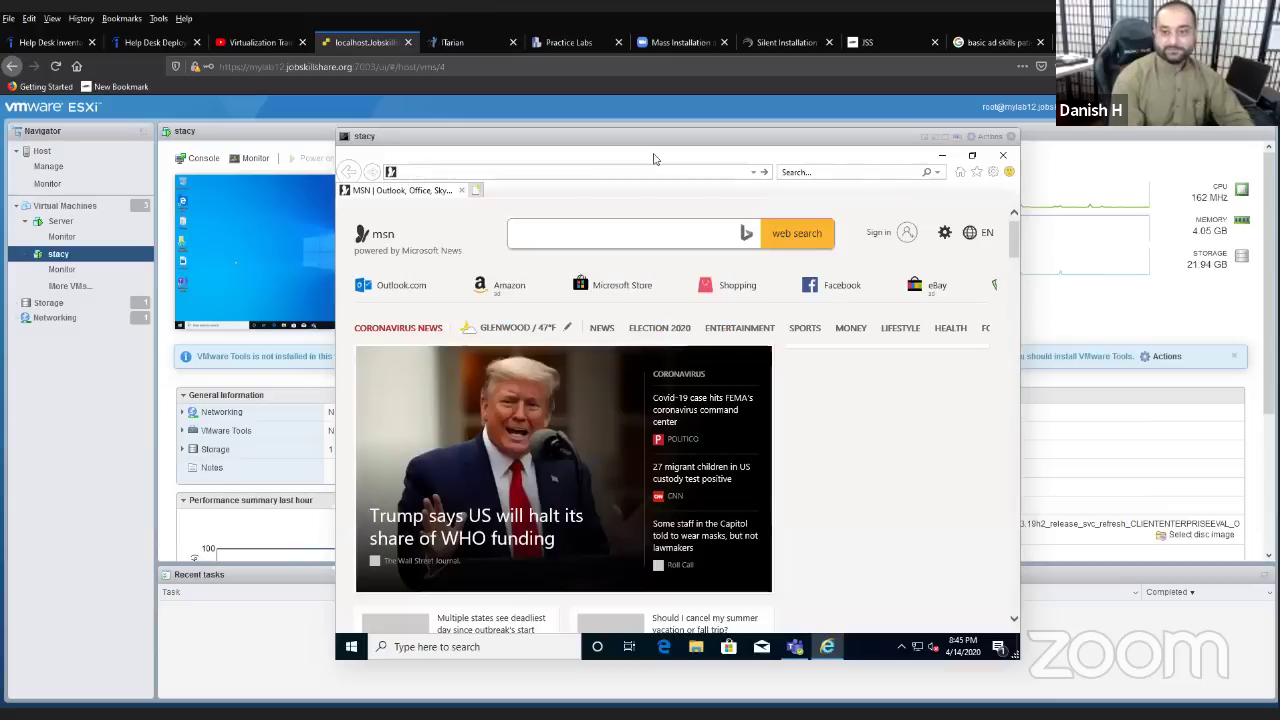
type("c")
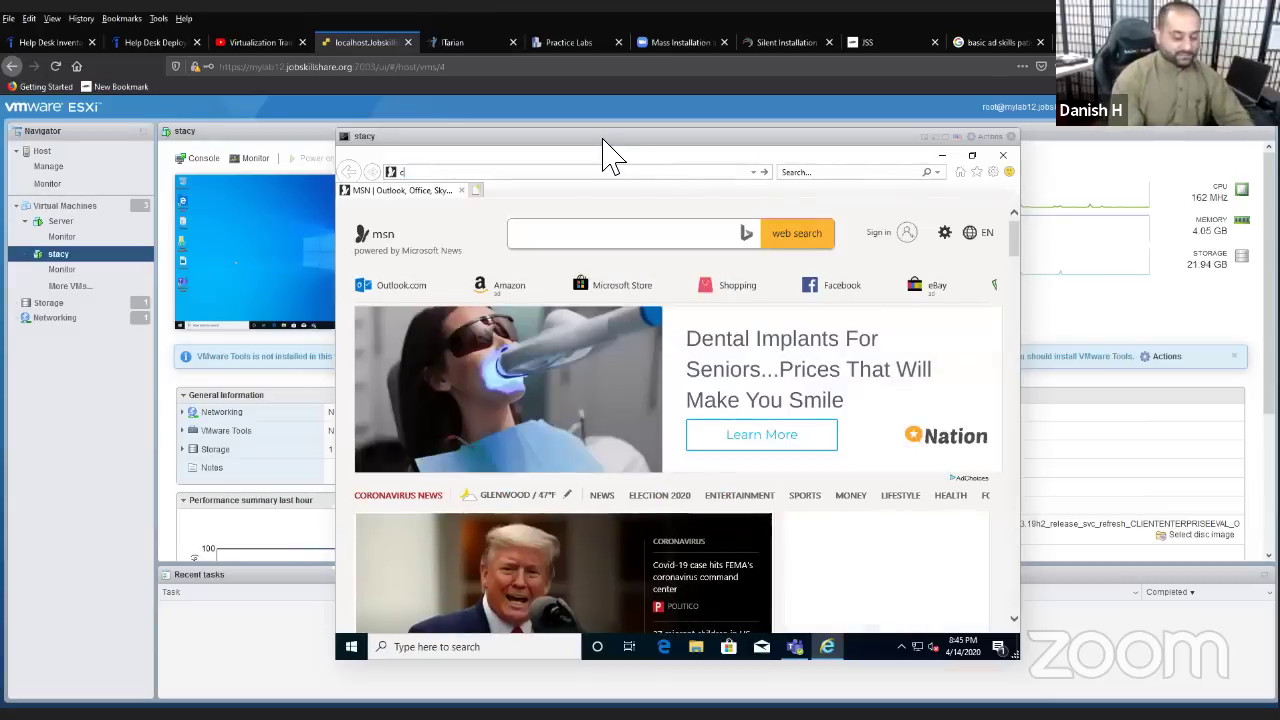
type("om")
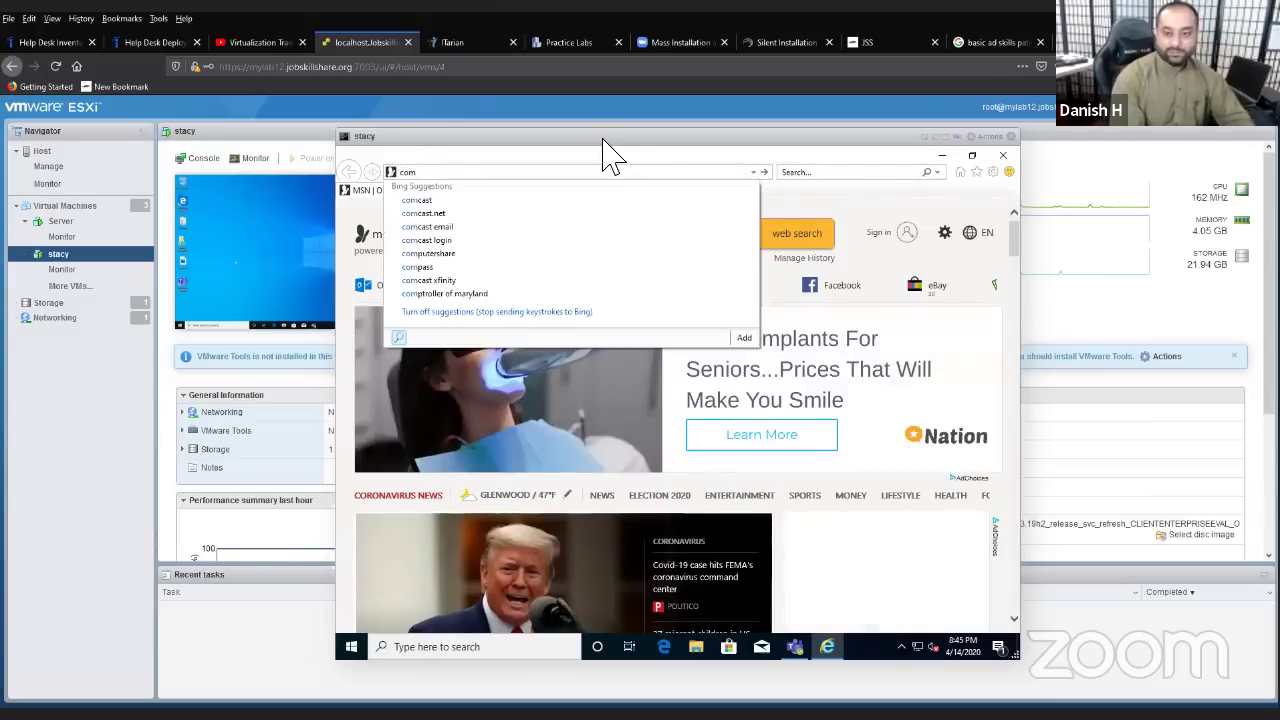
key("BackSpace")
key("BackSpace")
key("BackSpace")
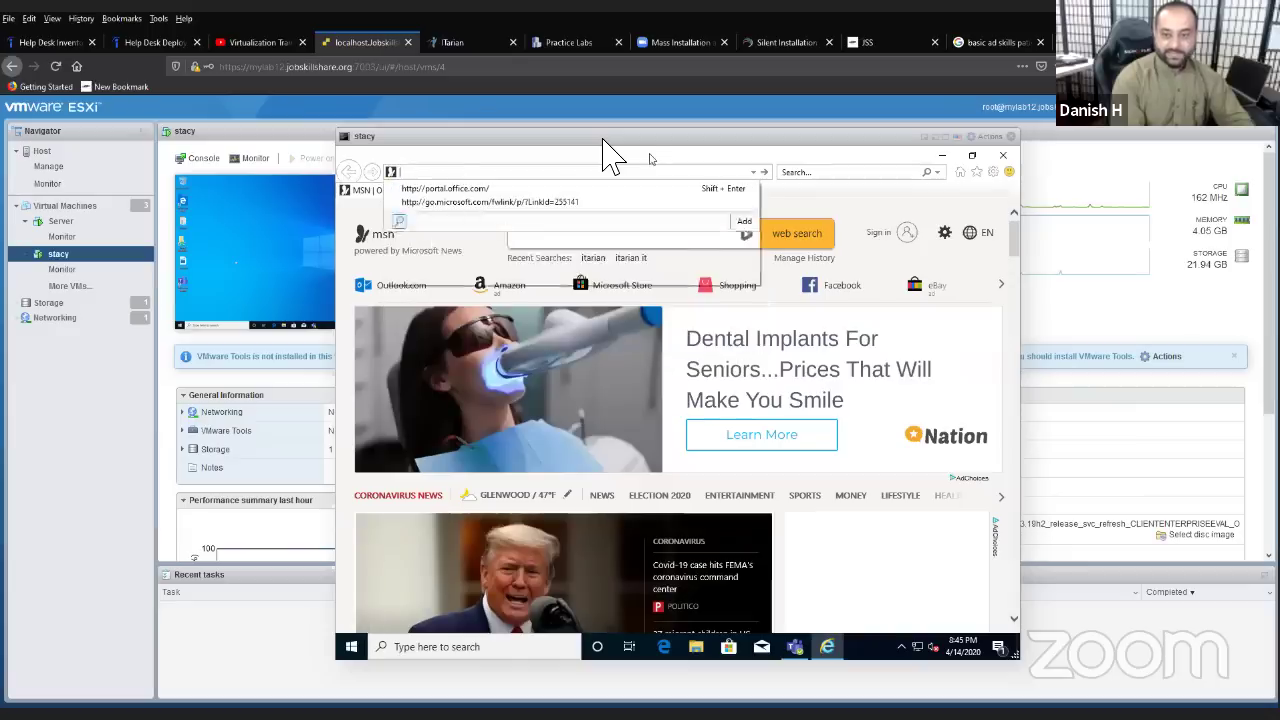
type("google.com")
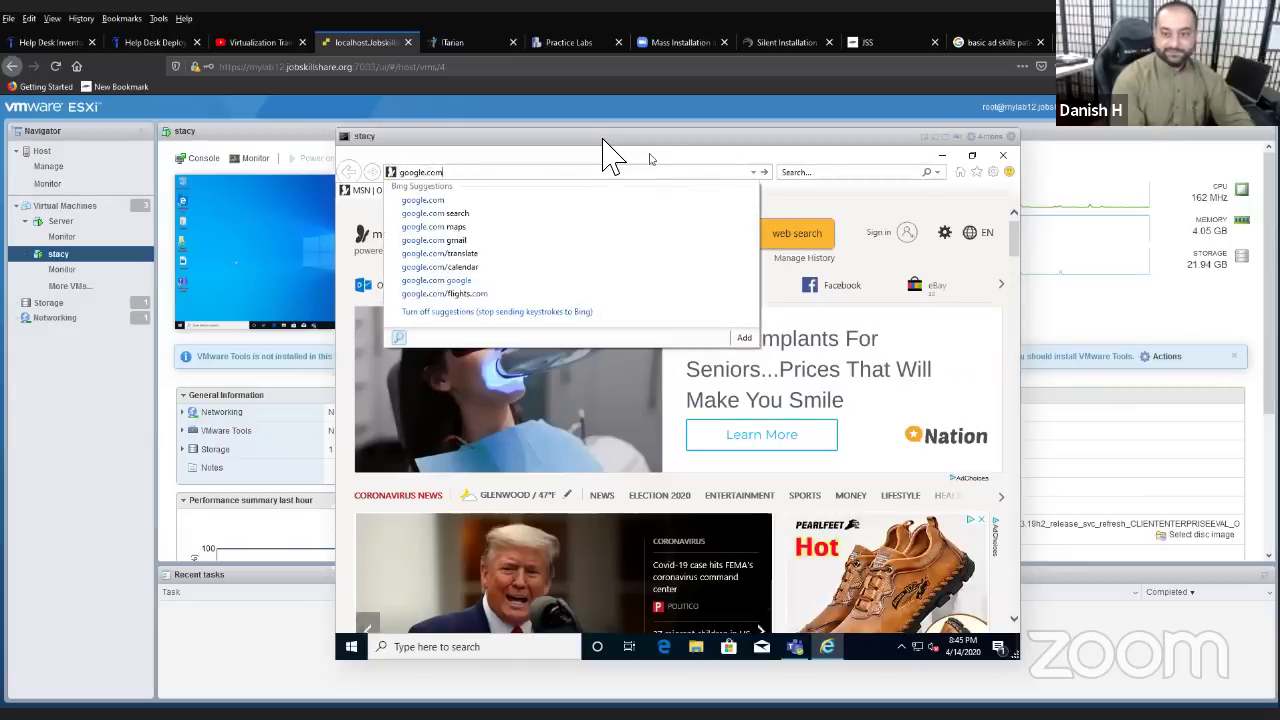
key("Return")
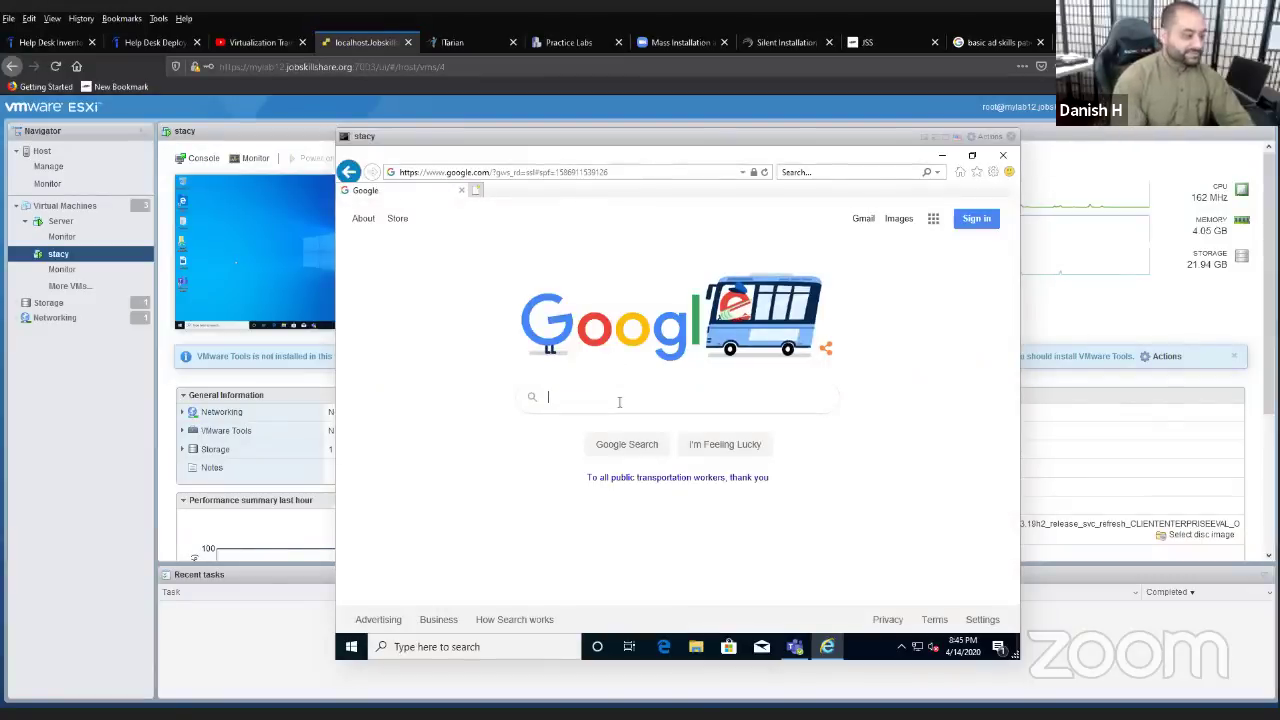
- Google 'filezilla download' and open the 'Download FileZilla Client for Windows (64bit)' page
left_click(619, 401)
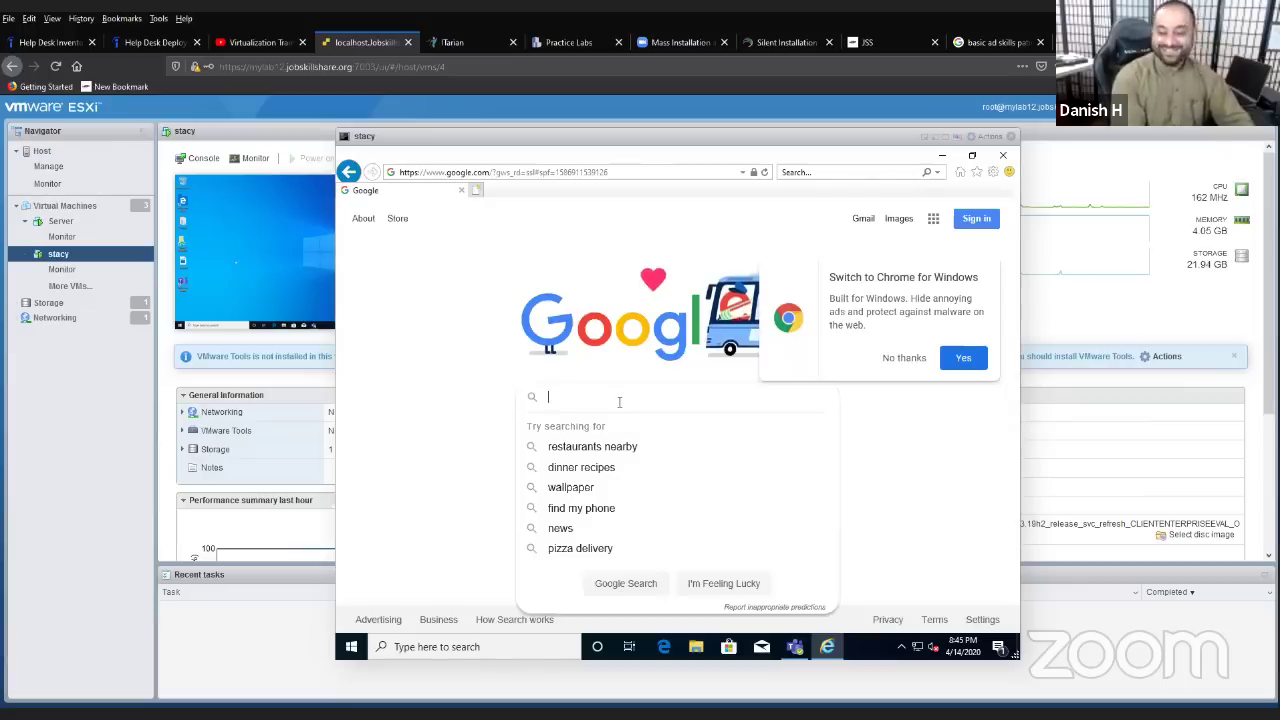
type("fi")
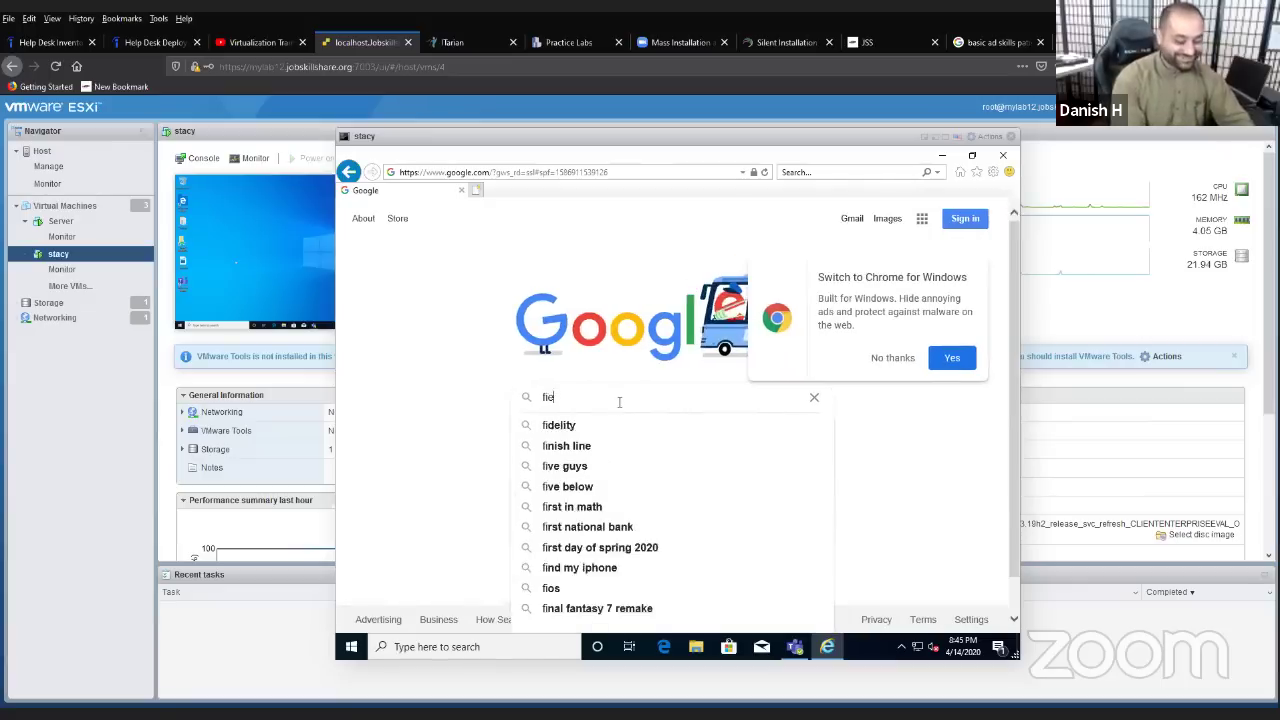
type("lez")
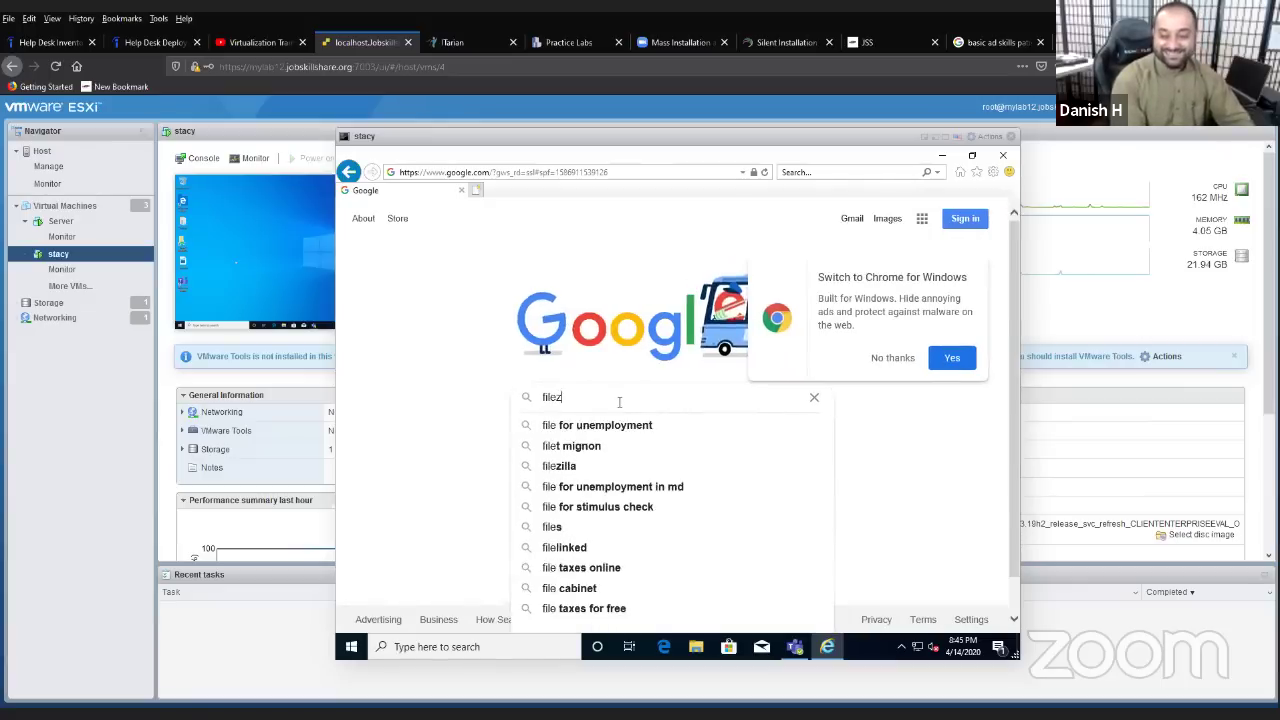
type("illa download")
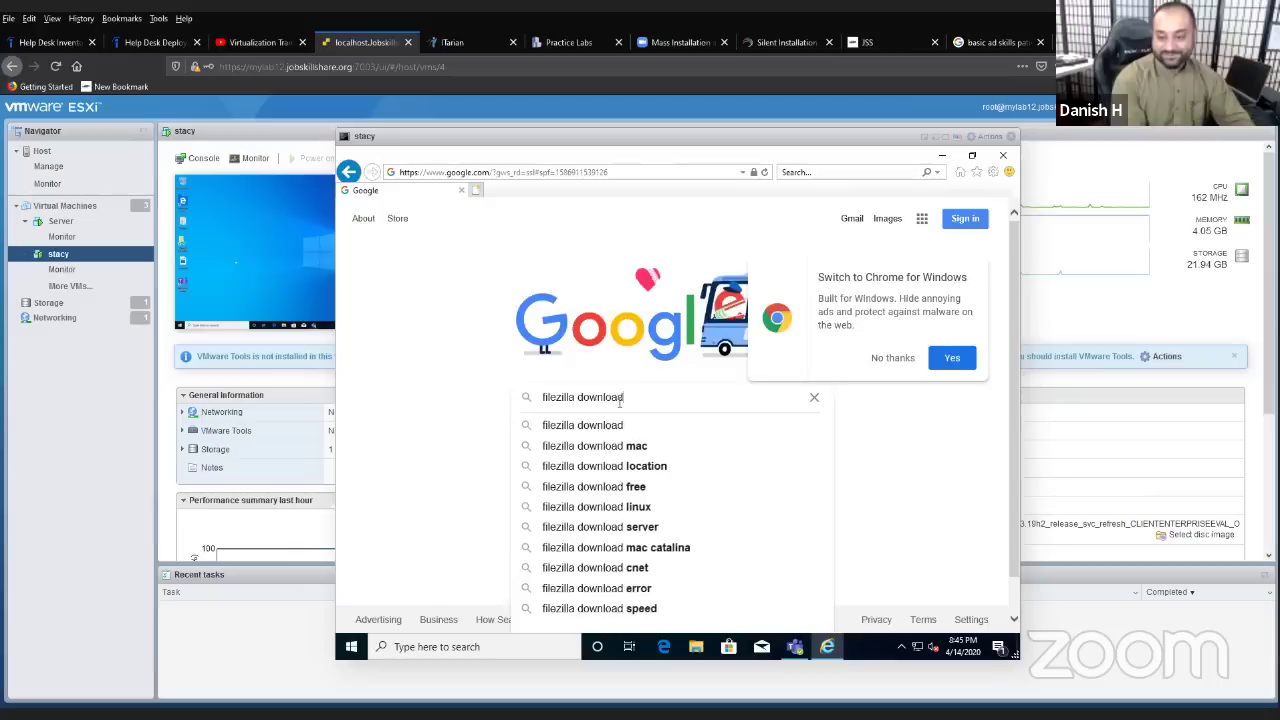
key("Return")
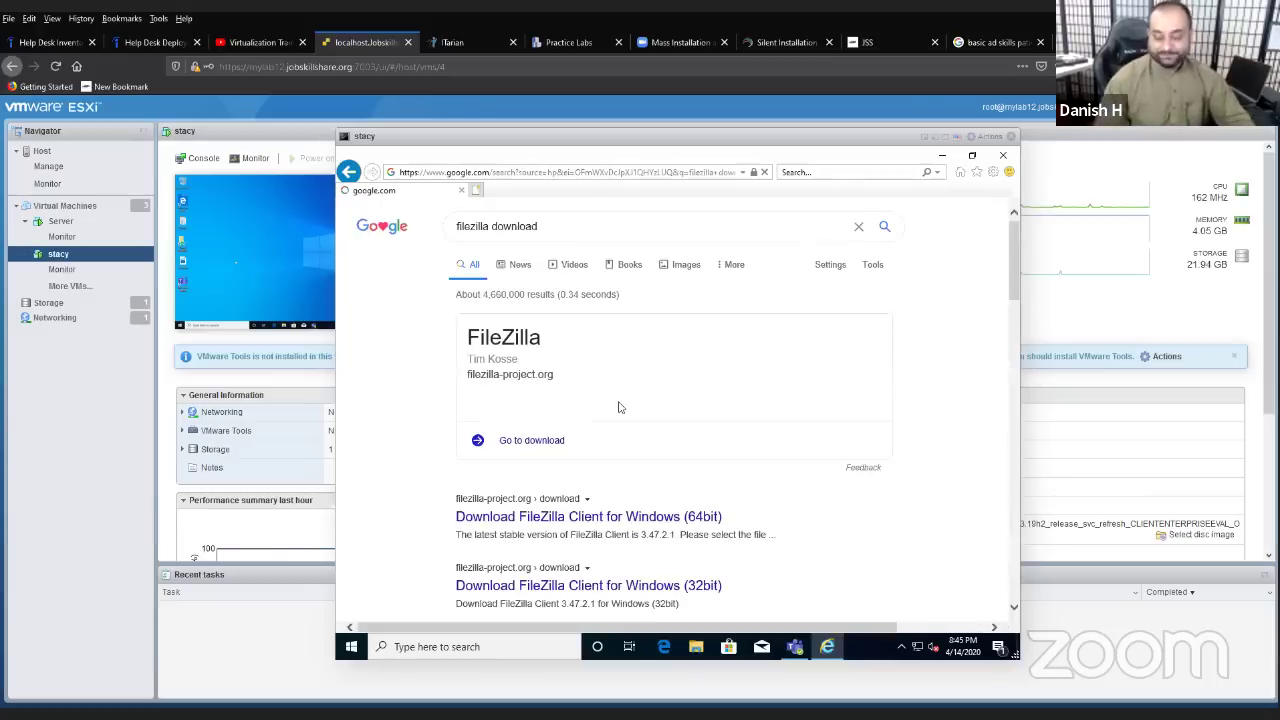
scroll(612, 422, "down", 1)
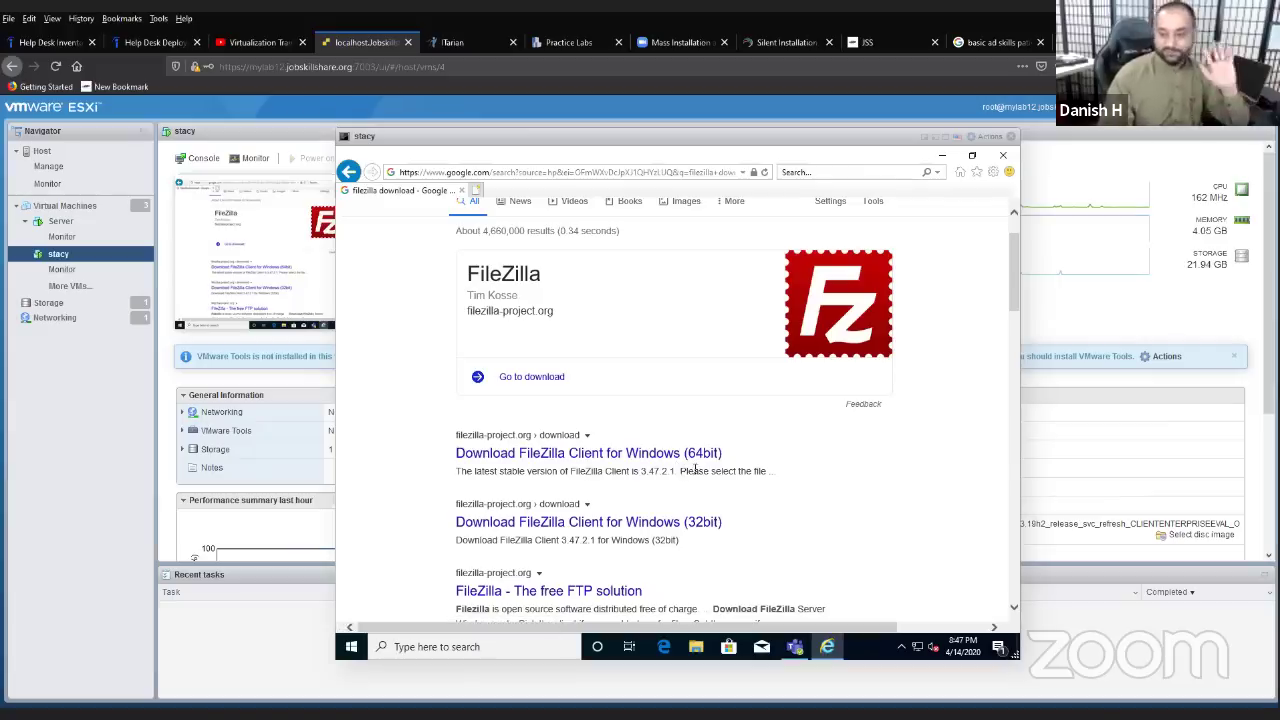
left_click(493, 455)
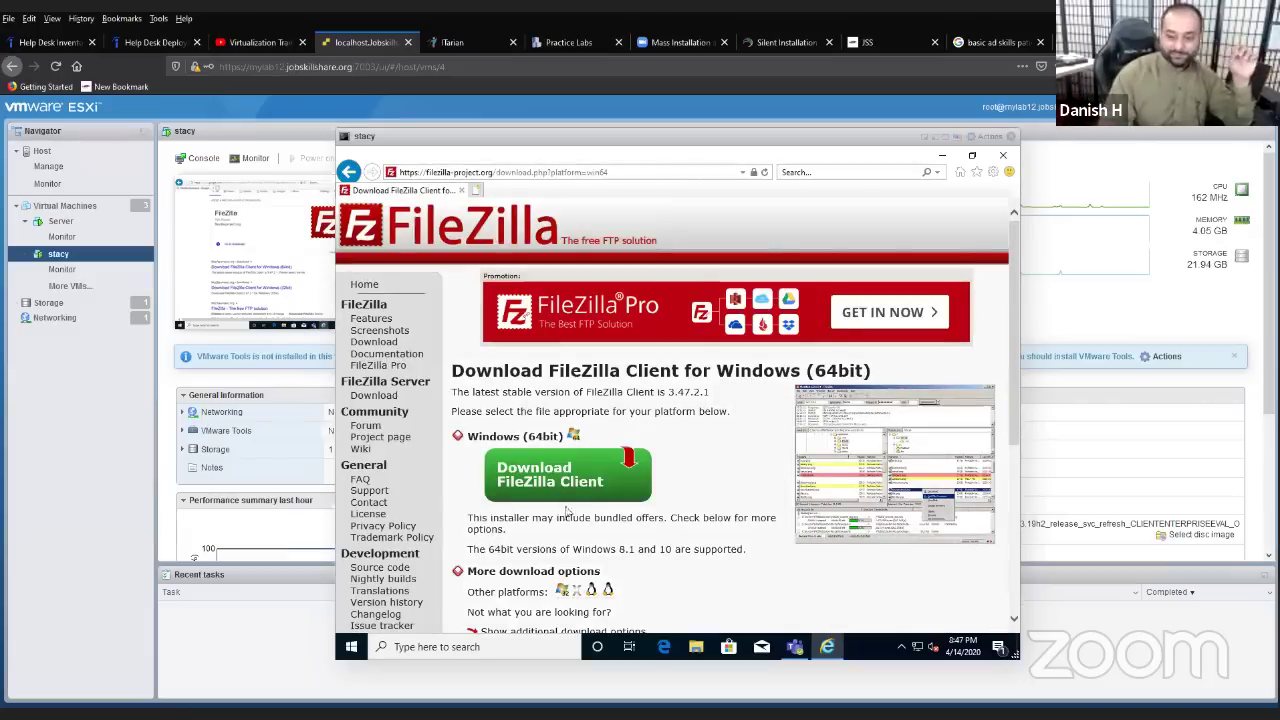
- Save the free FileZilla_3.47.2.1_win64_sponsored-setup.exe installer and close the thank-you overlay
scroll(596, 512, "down", 1)
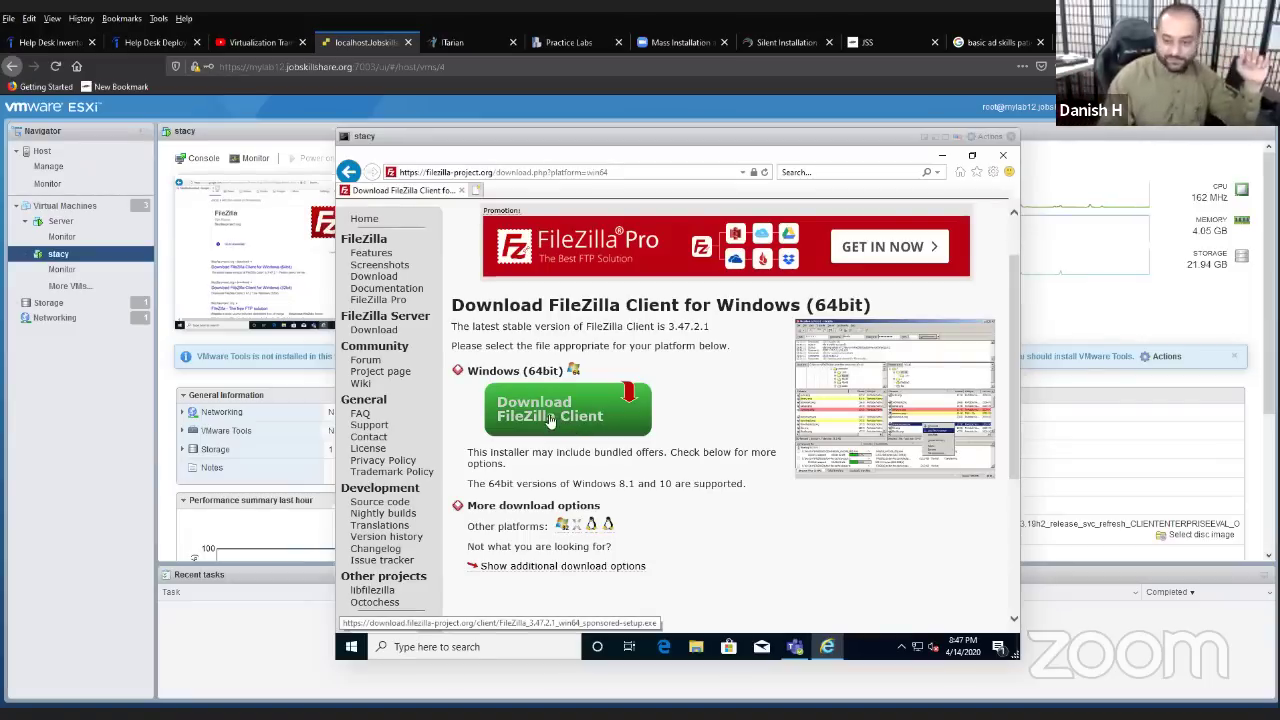
left_click(549, 420)
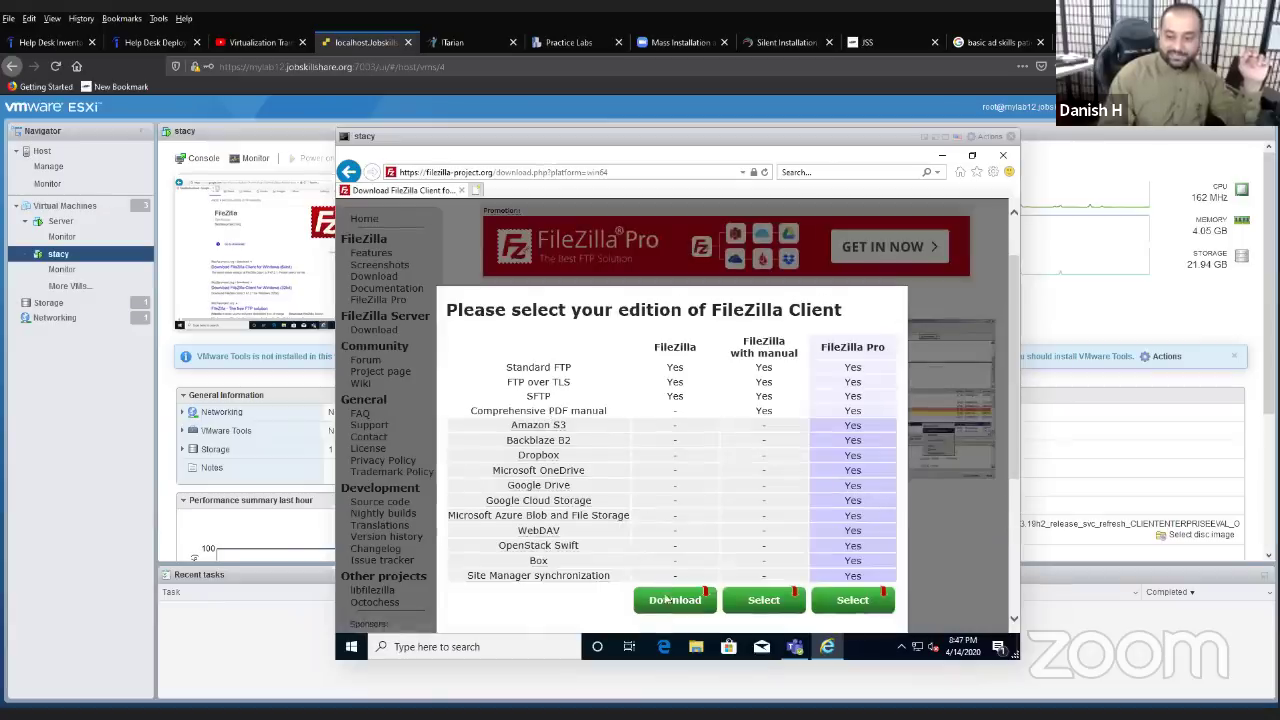
left_click(667, 599)
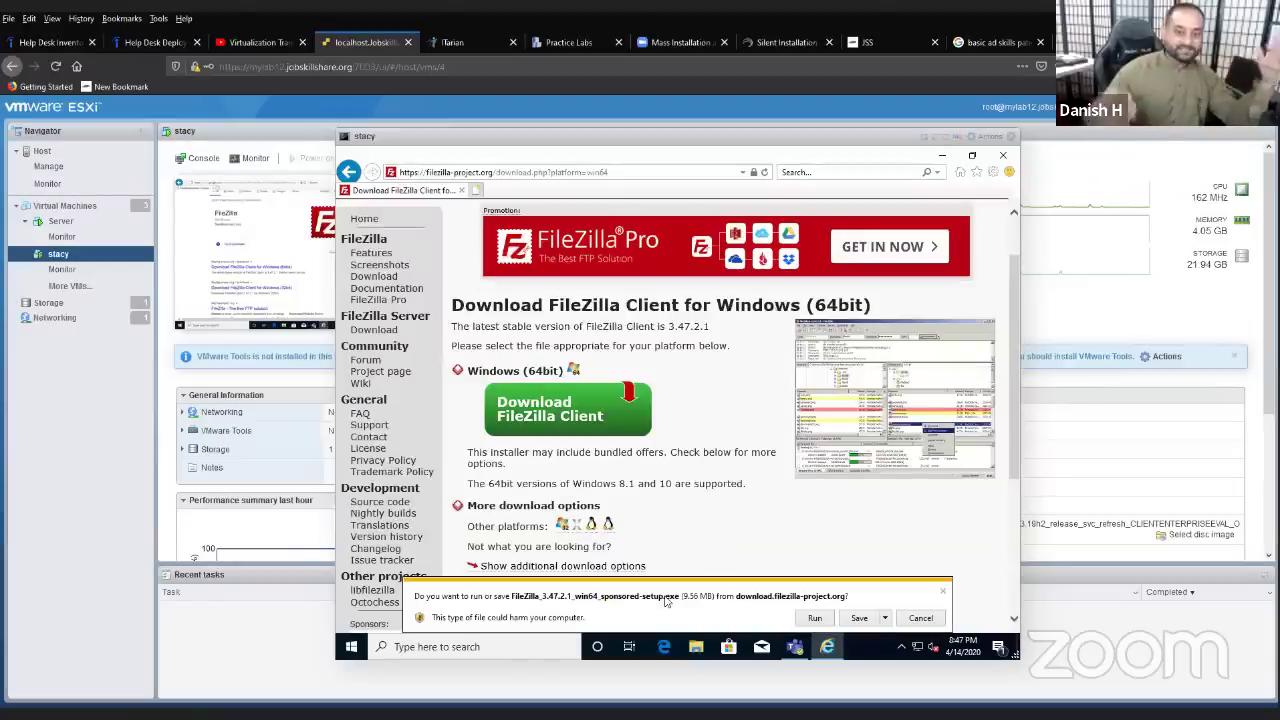
left_click(860, 618)
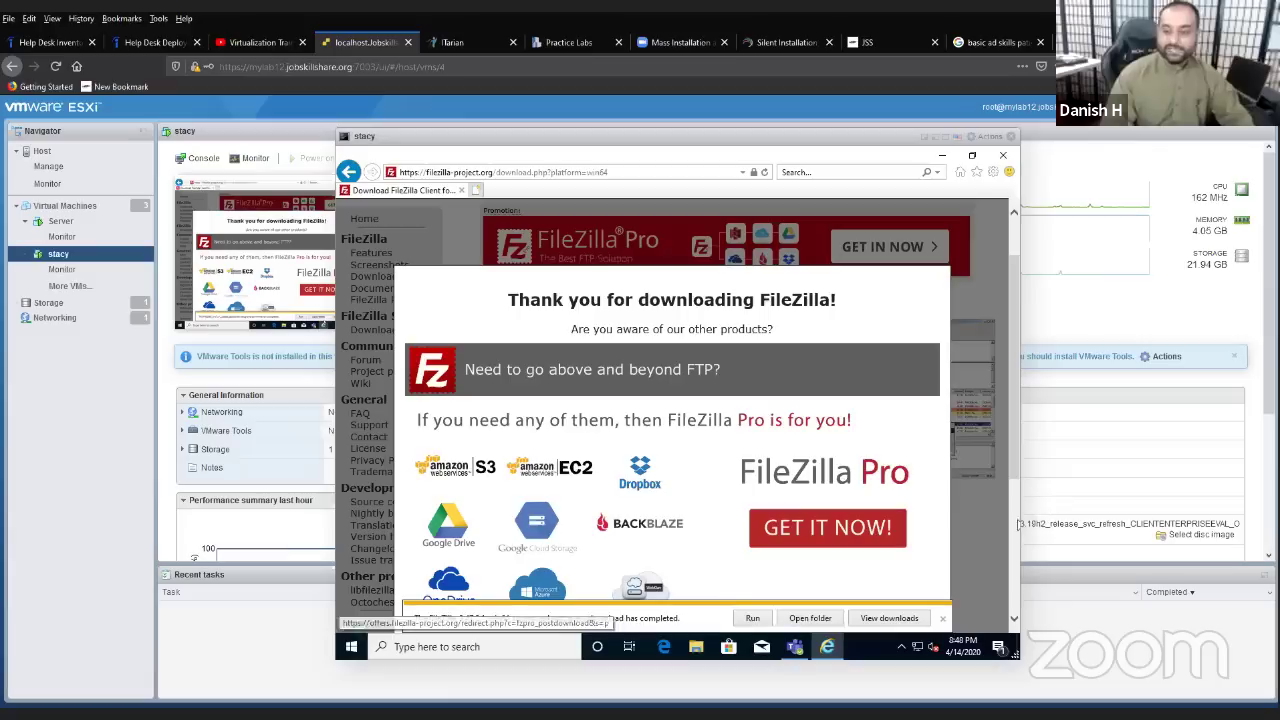
left_click(968, 322)
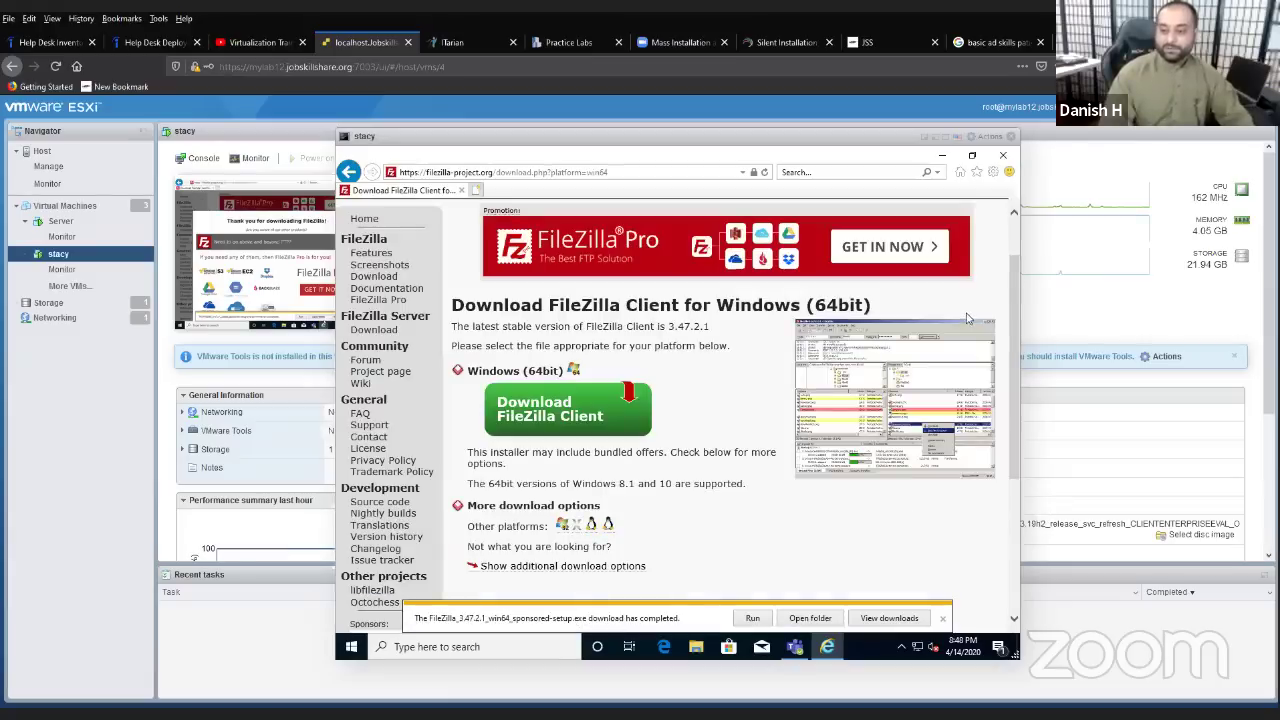
- Open the Downloads folder containing the FileZilla setup file
left_click(823, 620)
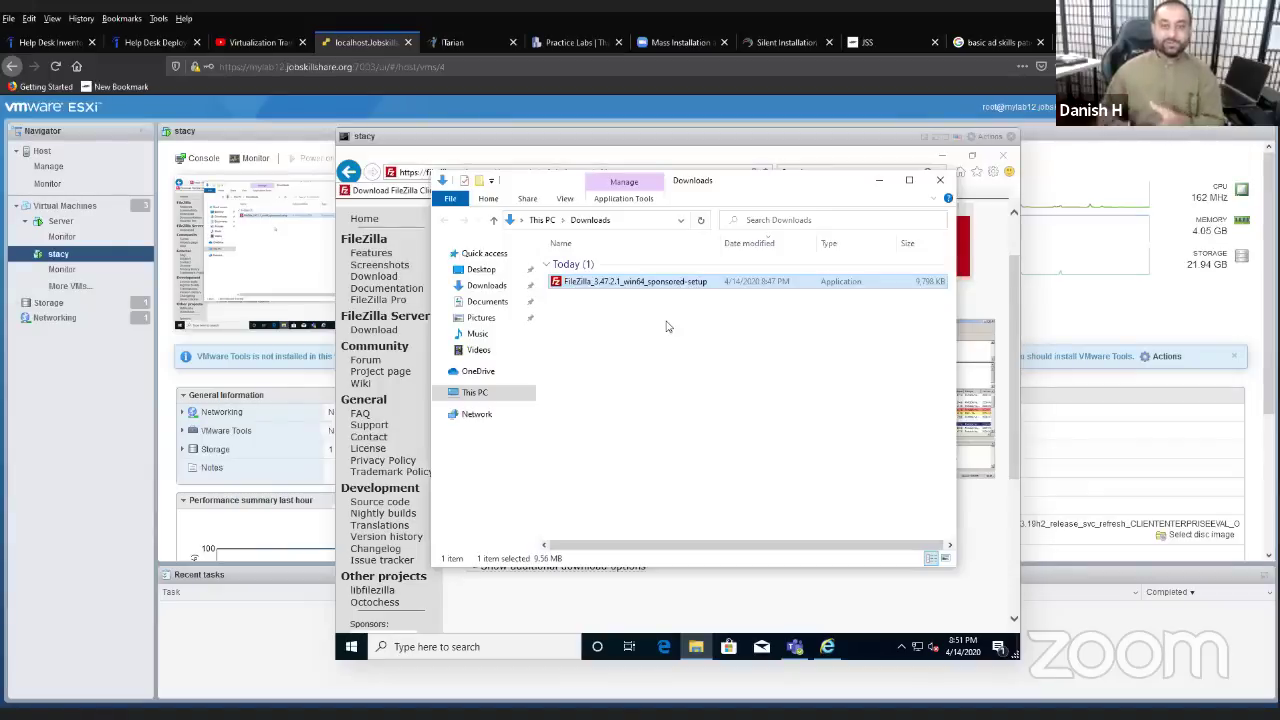
- Switch to the Server VM and enter \\dc4000\share in the Explorer address bar
left_click_drag(502, 145, 470, 143)
left_click(60, 220)
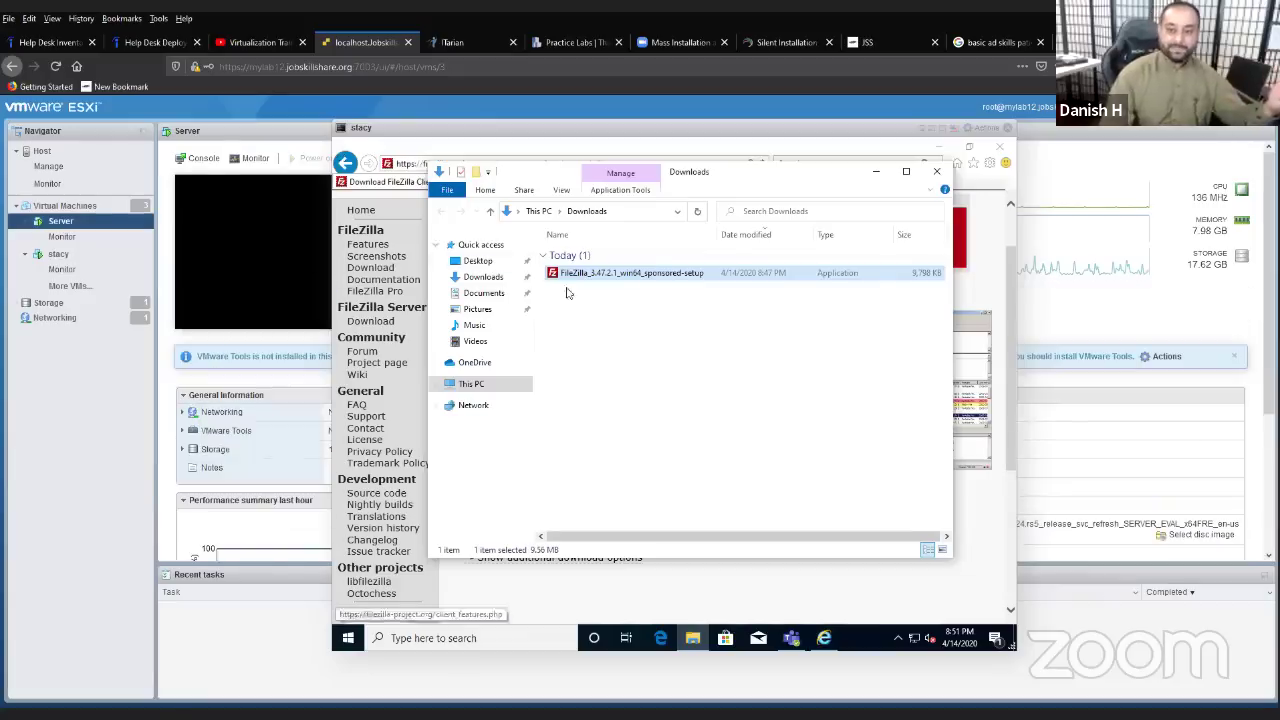
left_click(621, 212)
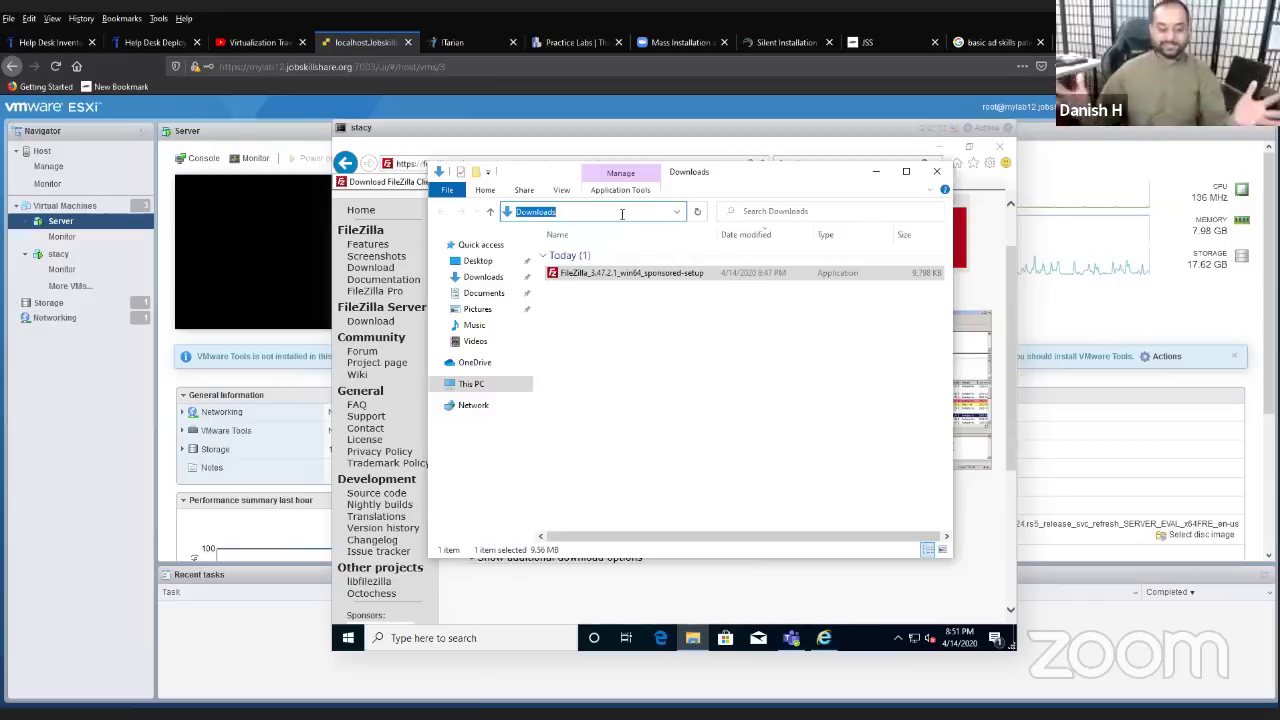
type("\\\\")
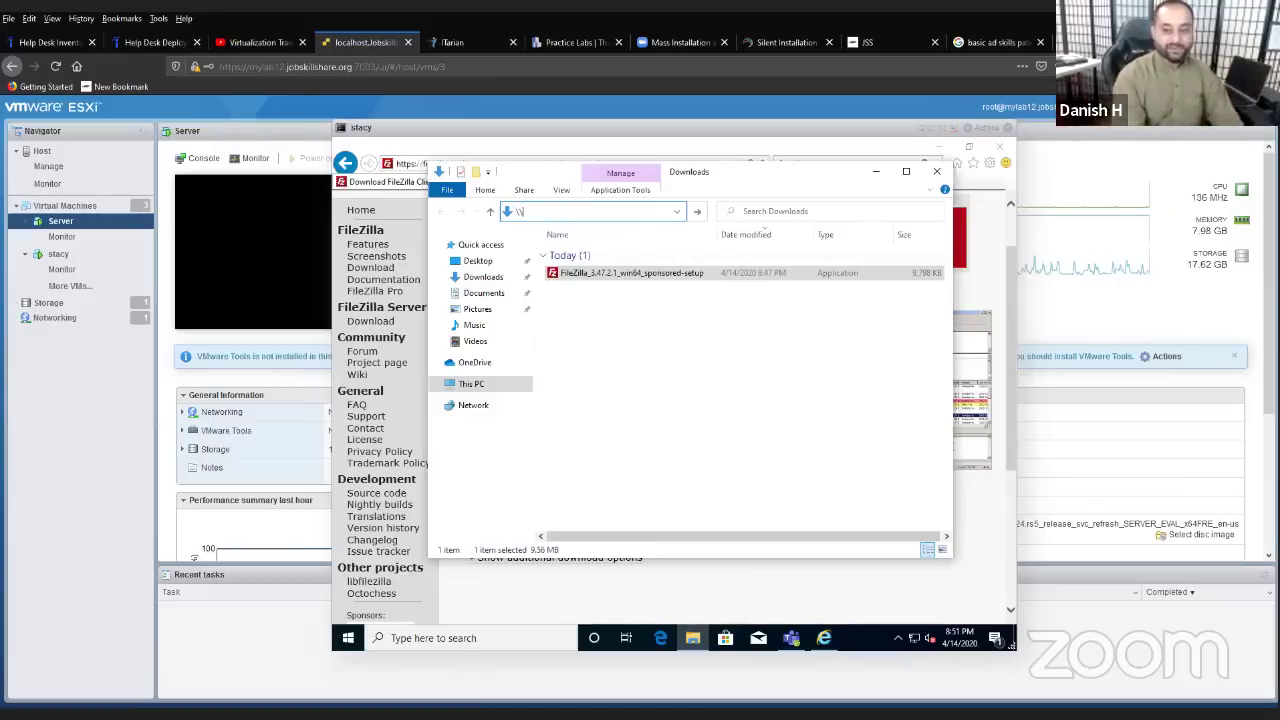
type("dc4000")
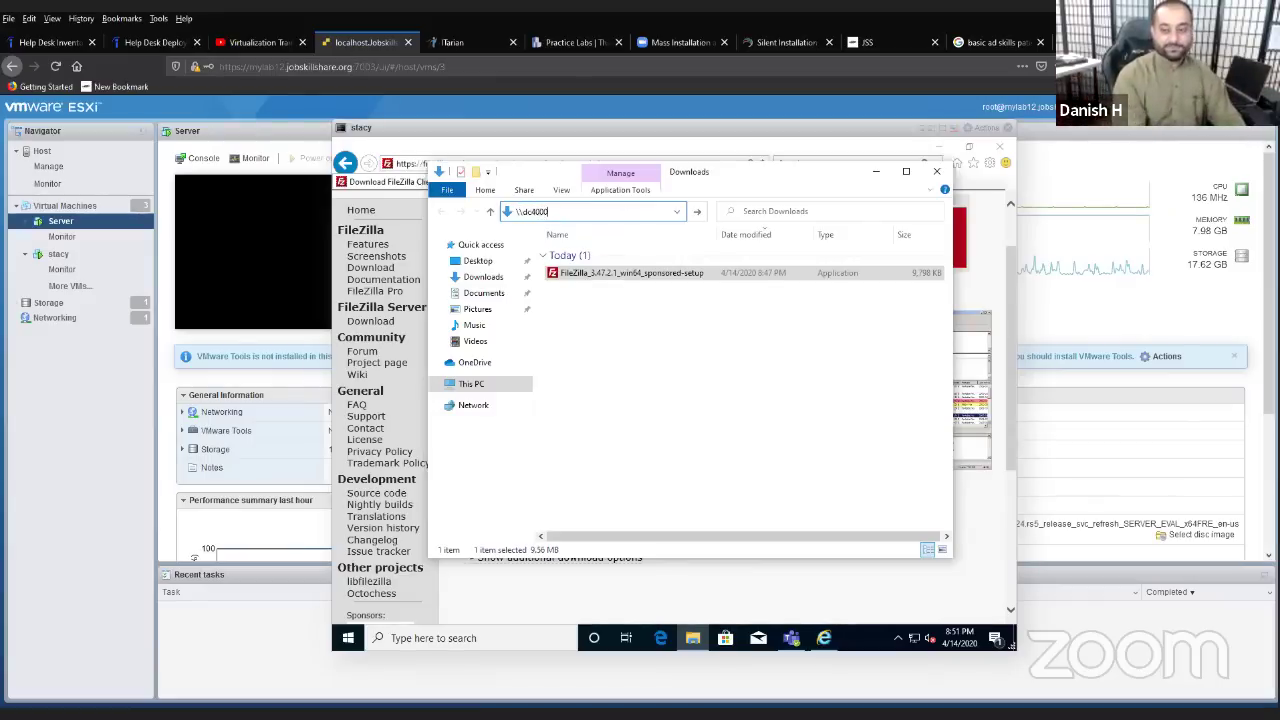
type("\\")
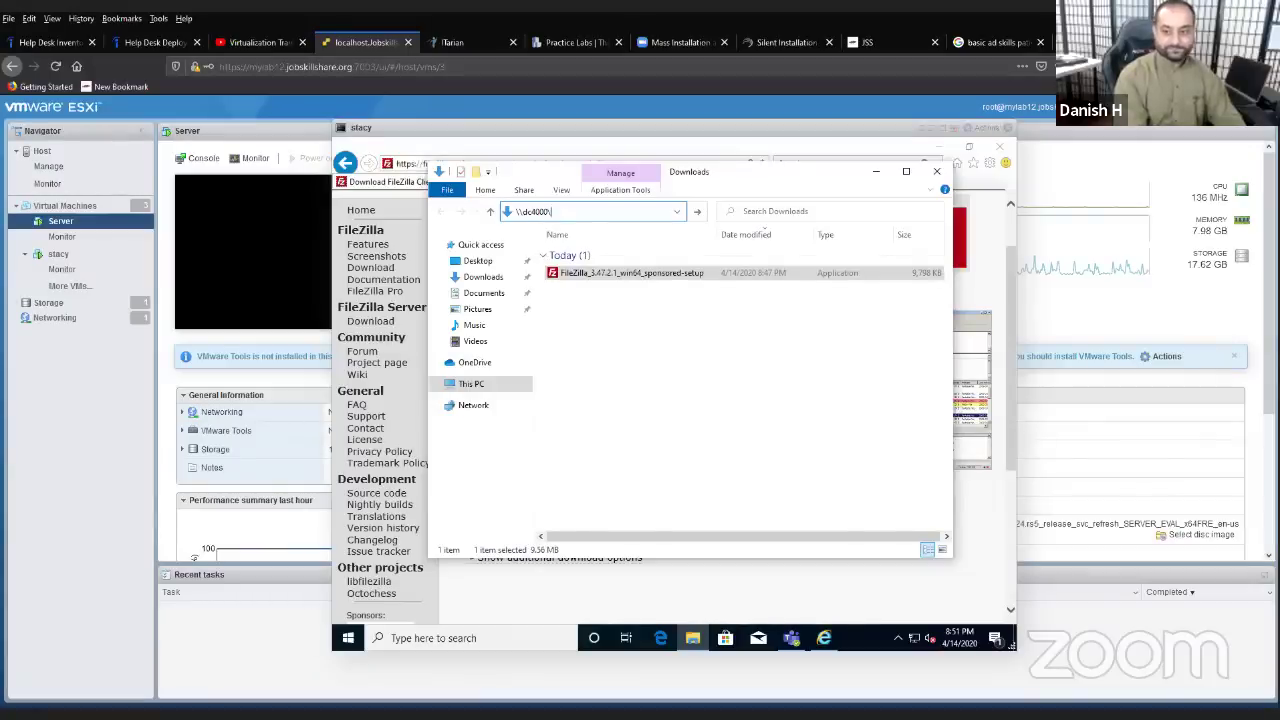
type("share")
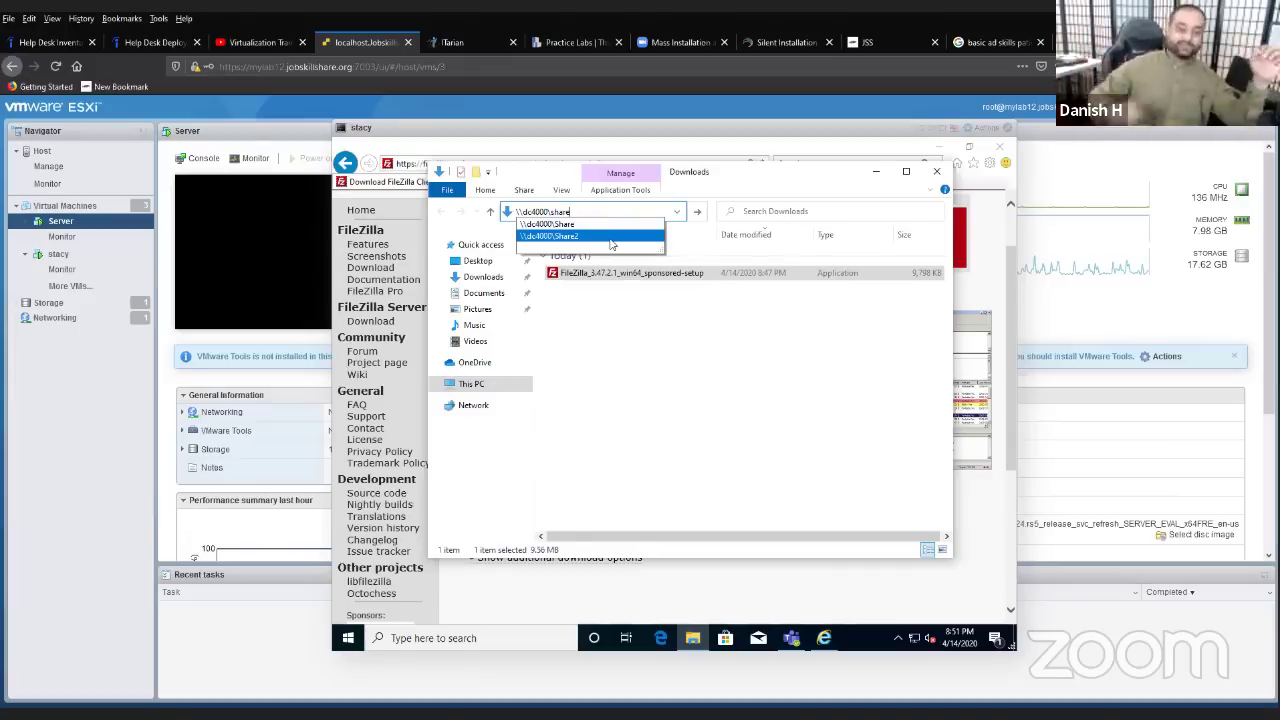
- Select the FileZilla setup file, then start a new '\\' network path in the address bar
left_click(588, 274)
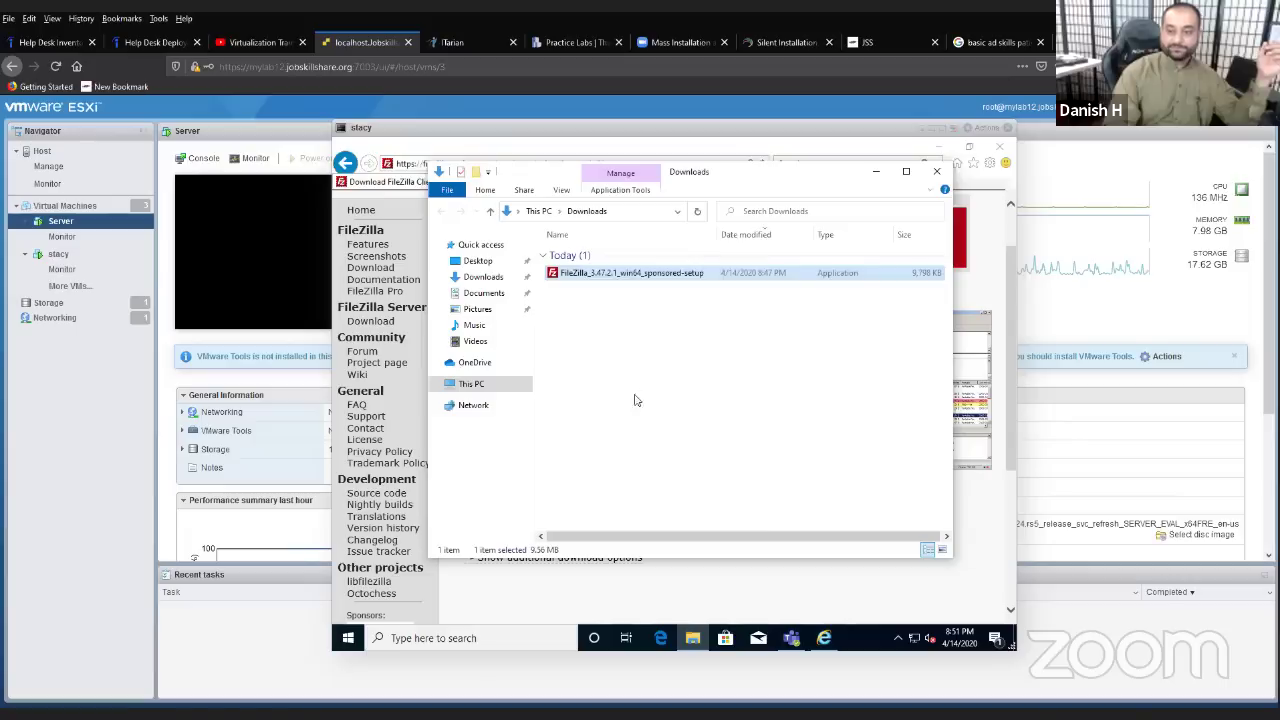
key("Menu")
key("Escape")
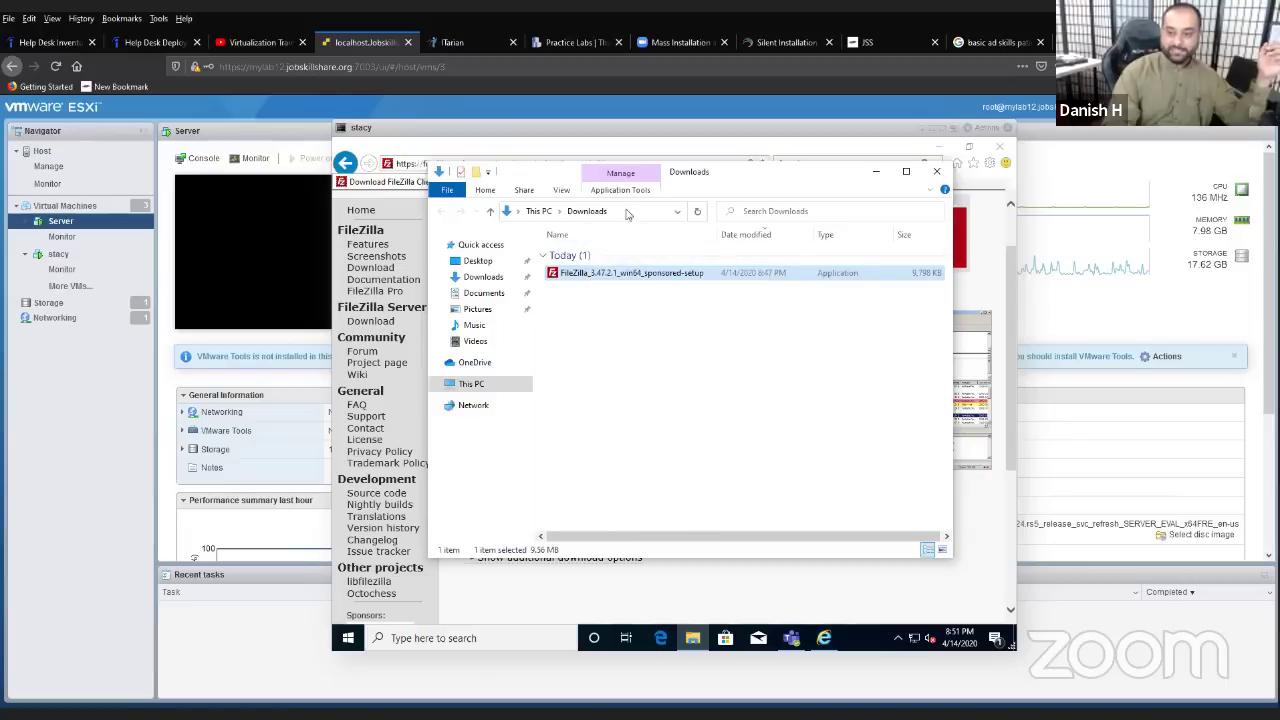
left_click(626, 212)
type("\\\\")
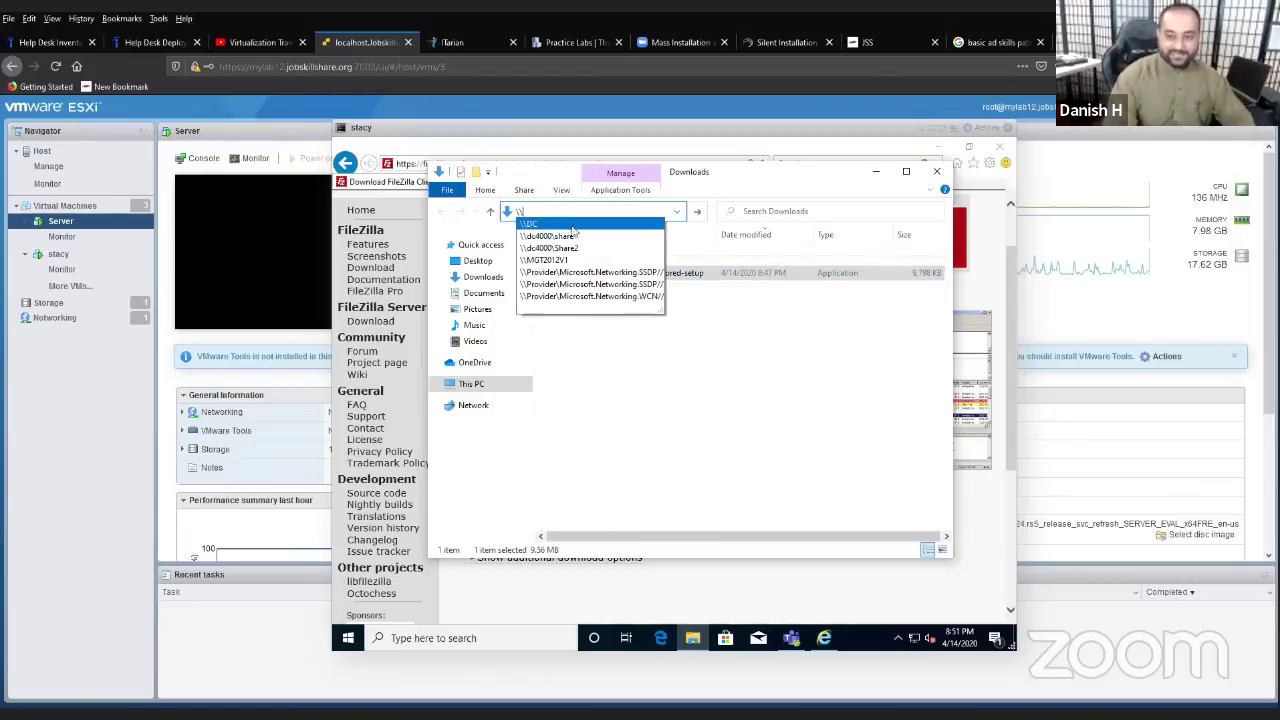
left_click(578, 248)
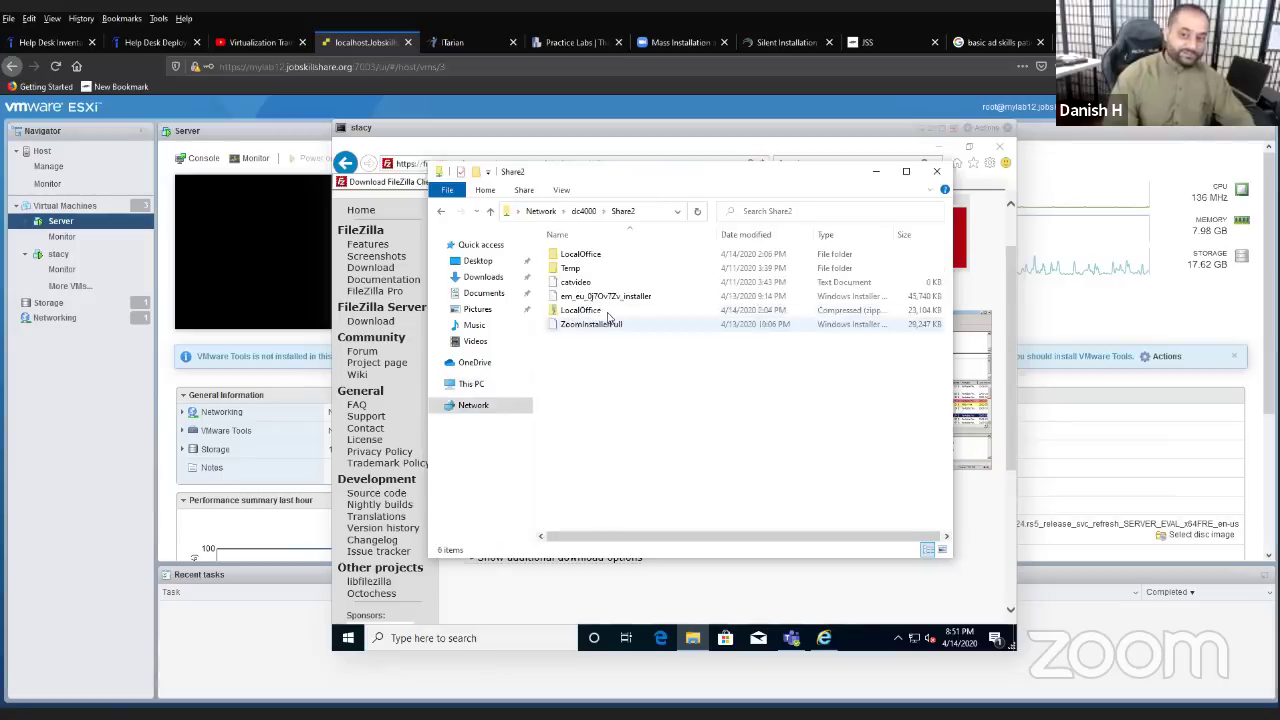
right_click(591, 360)
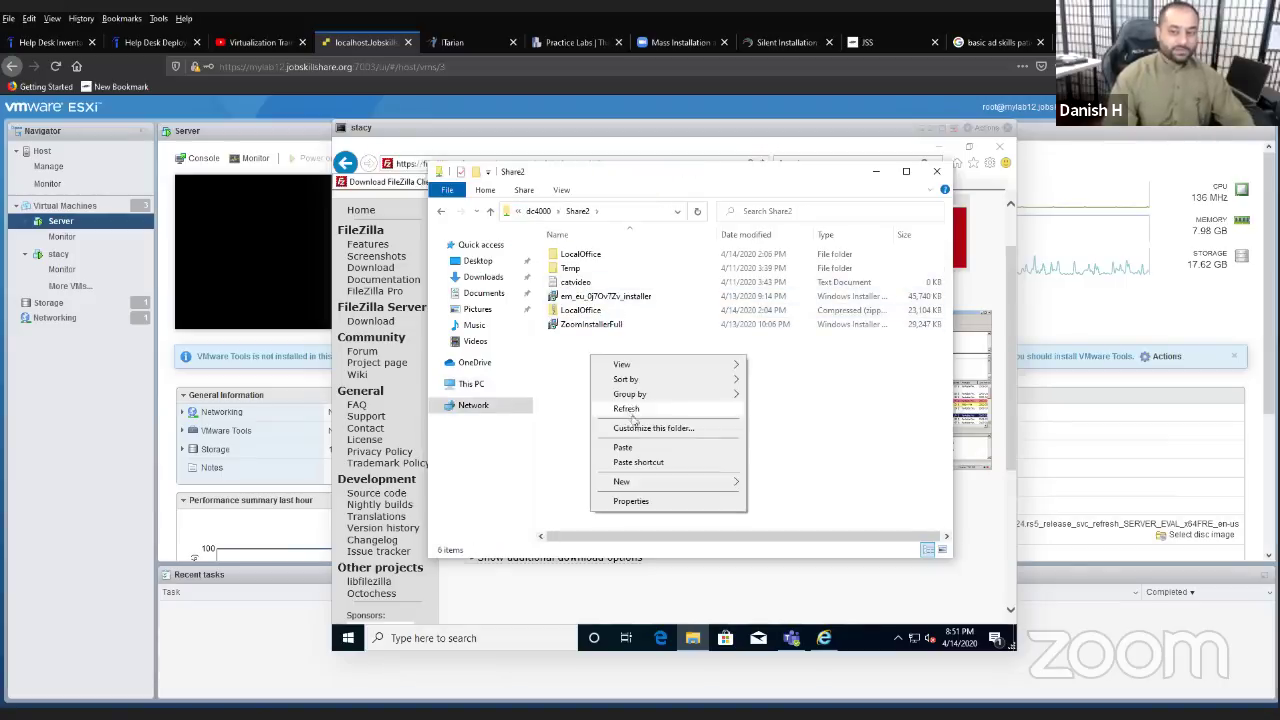
left_click(634, 447)
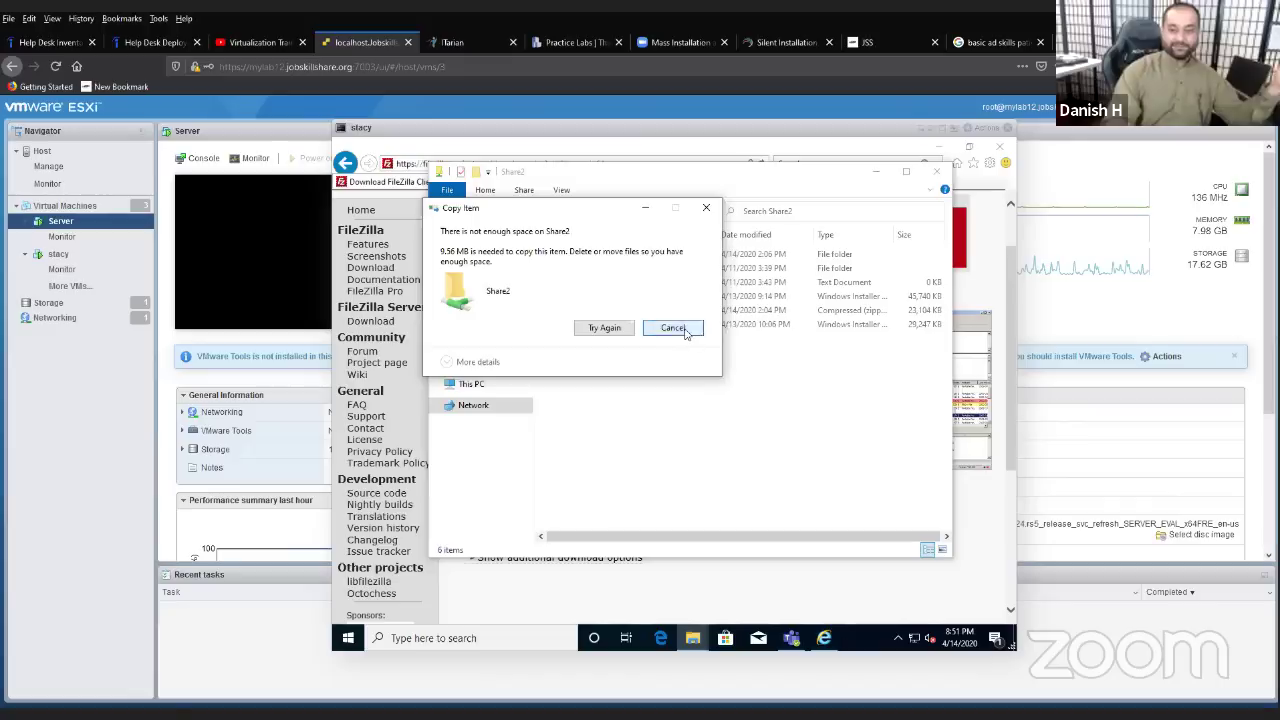
left_click(675, 328)
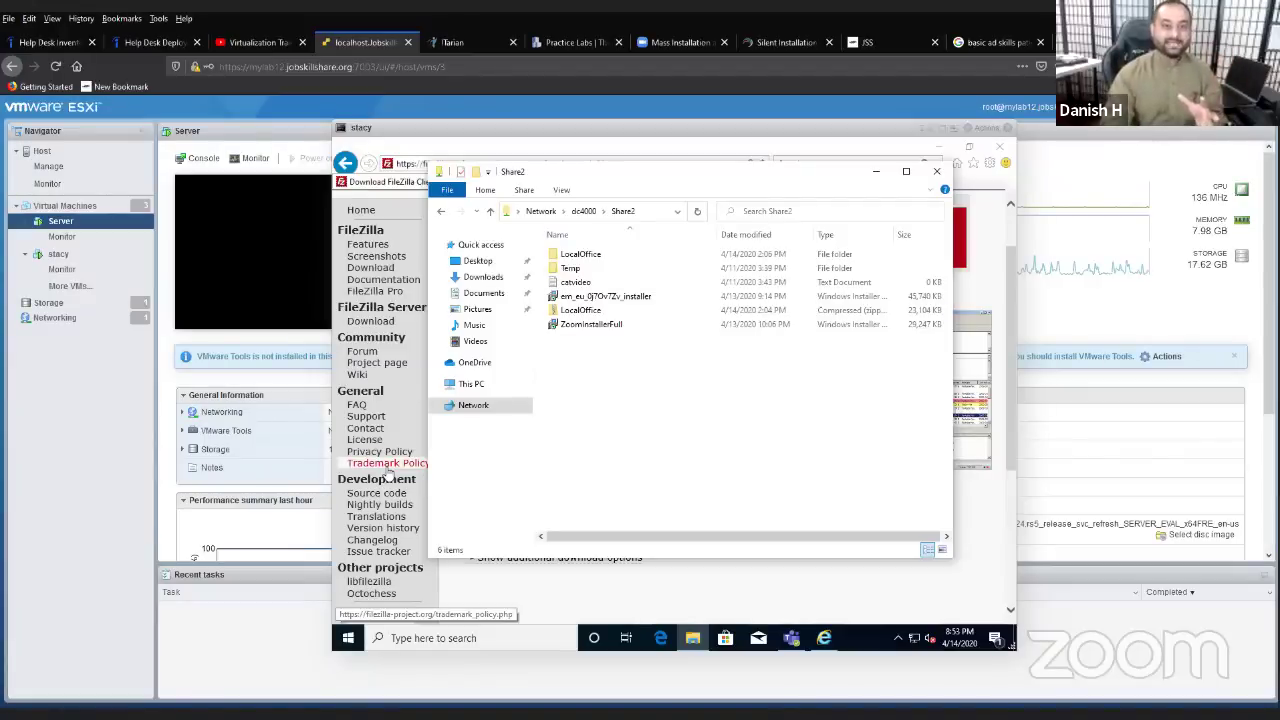
left_click(165, 42)
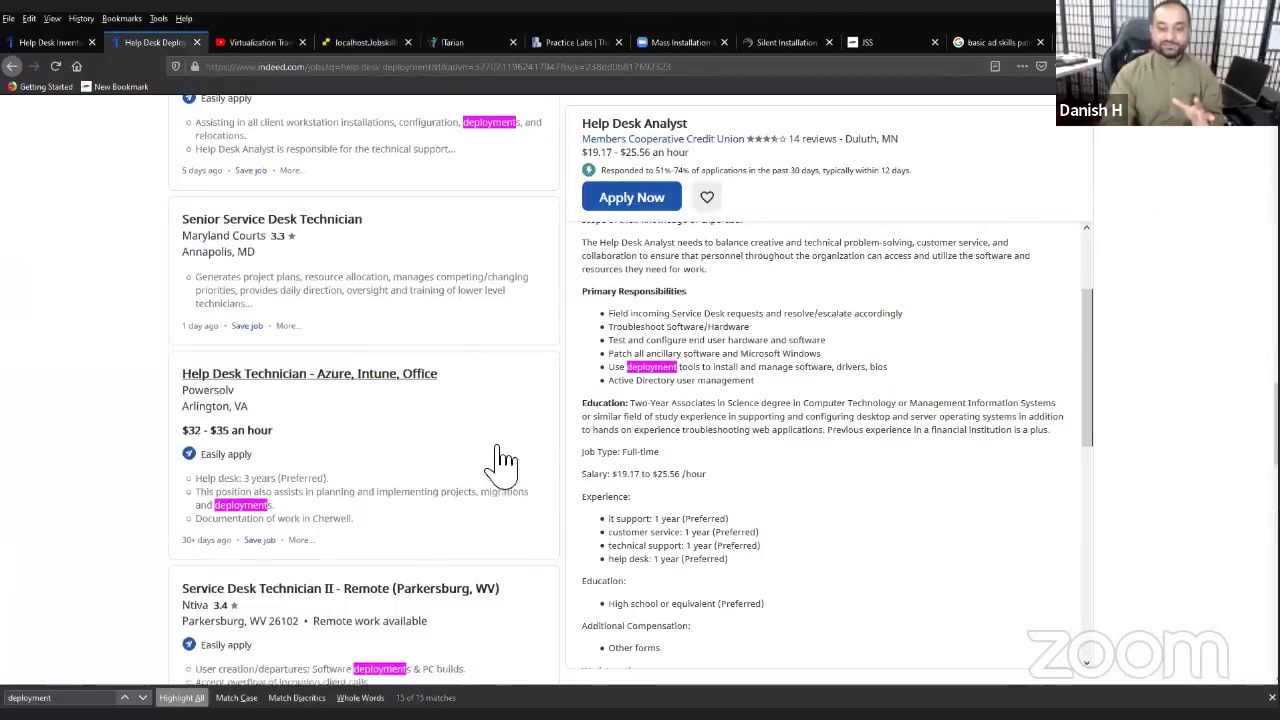
scroll(371, 563, "down", 3)
left_click(420, 565)
scroll(405, 595, "down", 4)
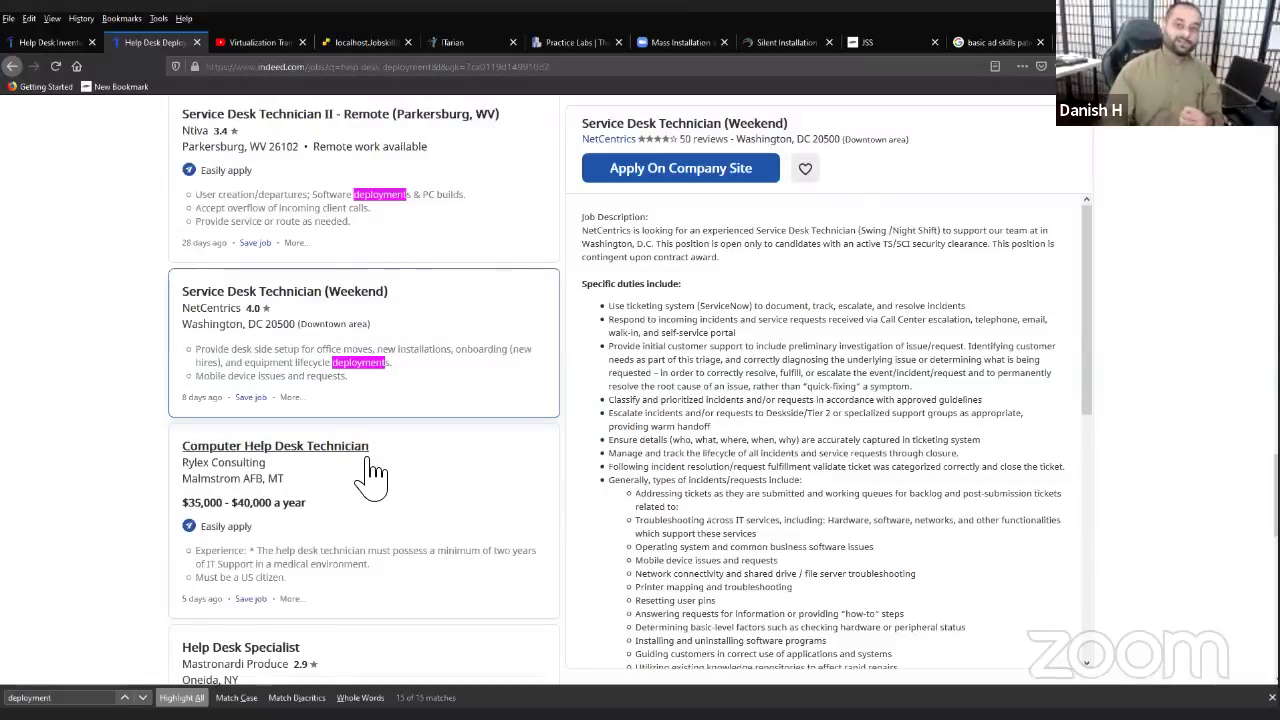
left_click(365, 42)
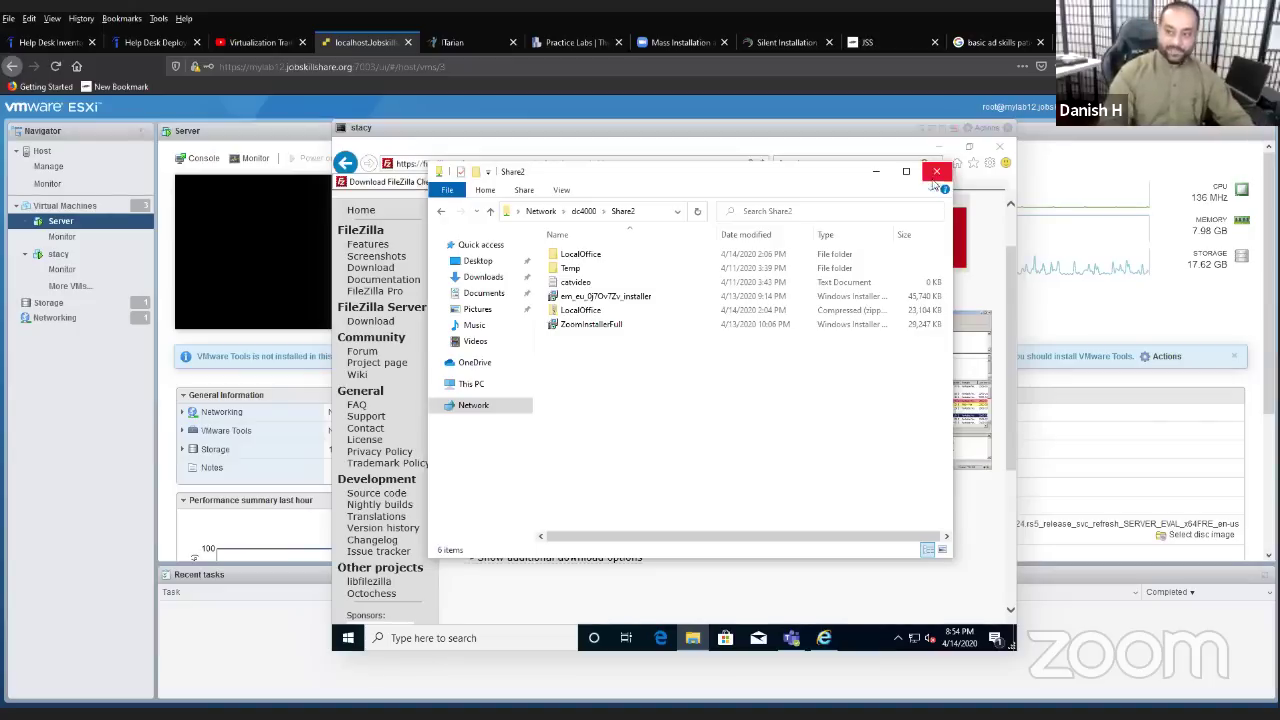
- Close the Share2 folder window and switch to the résumé in Word
left_click(936, 172)
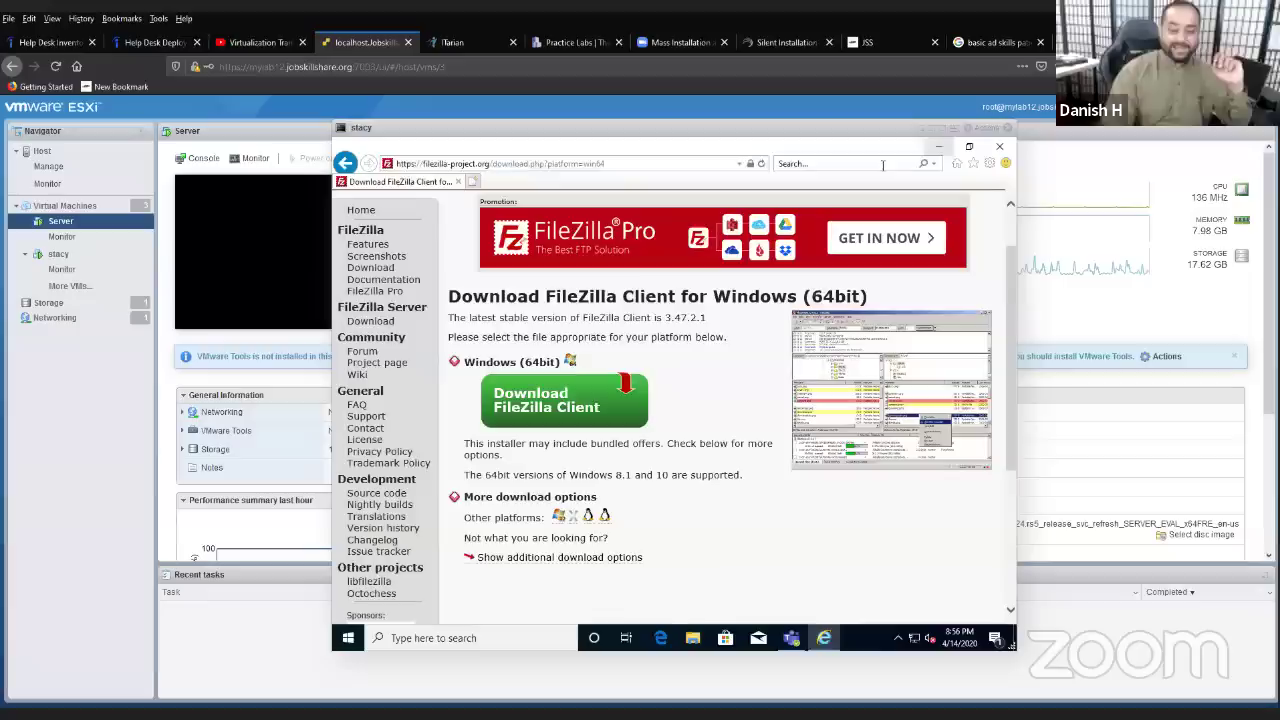
mouse_move(585, 712)
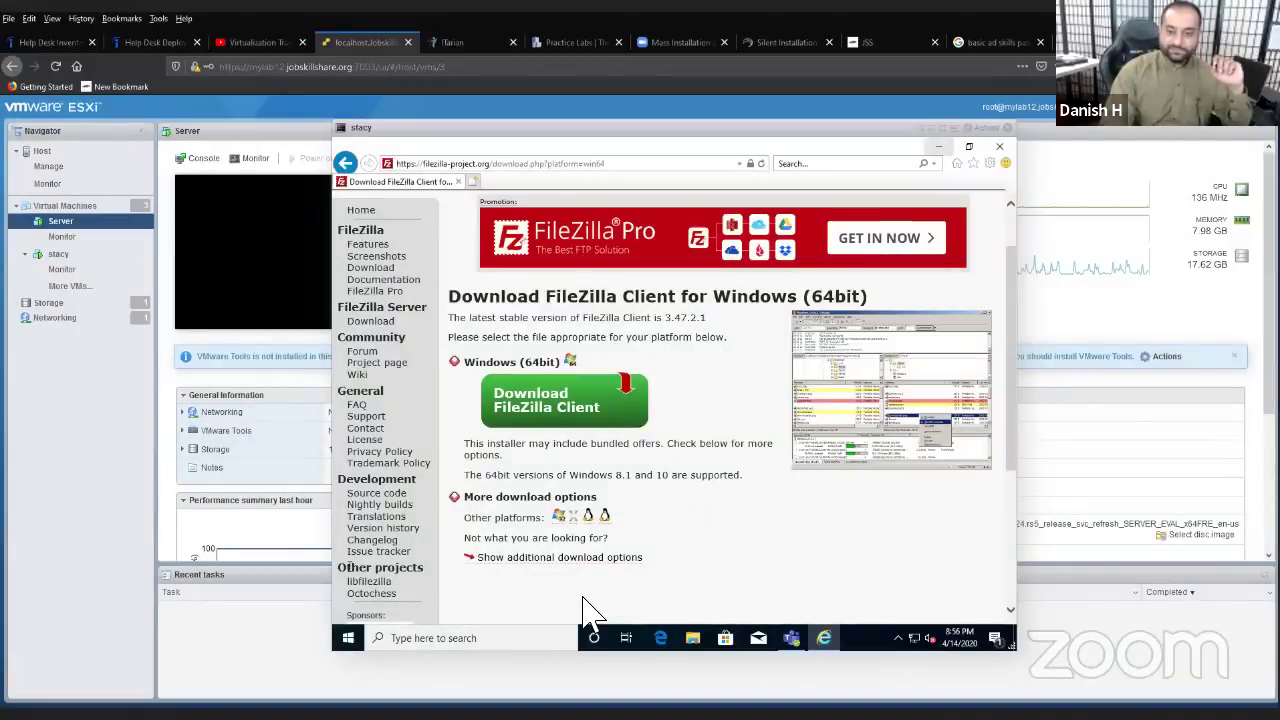
key("alt+Tab")
- Maximize Final Template.docx and highlight PDQ and Spiceworks in the Software Inventory row
left_click(587, 225)
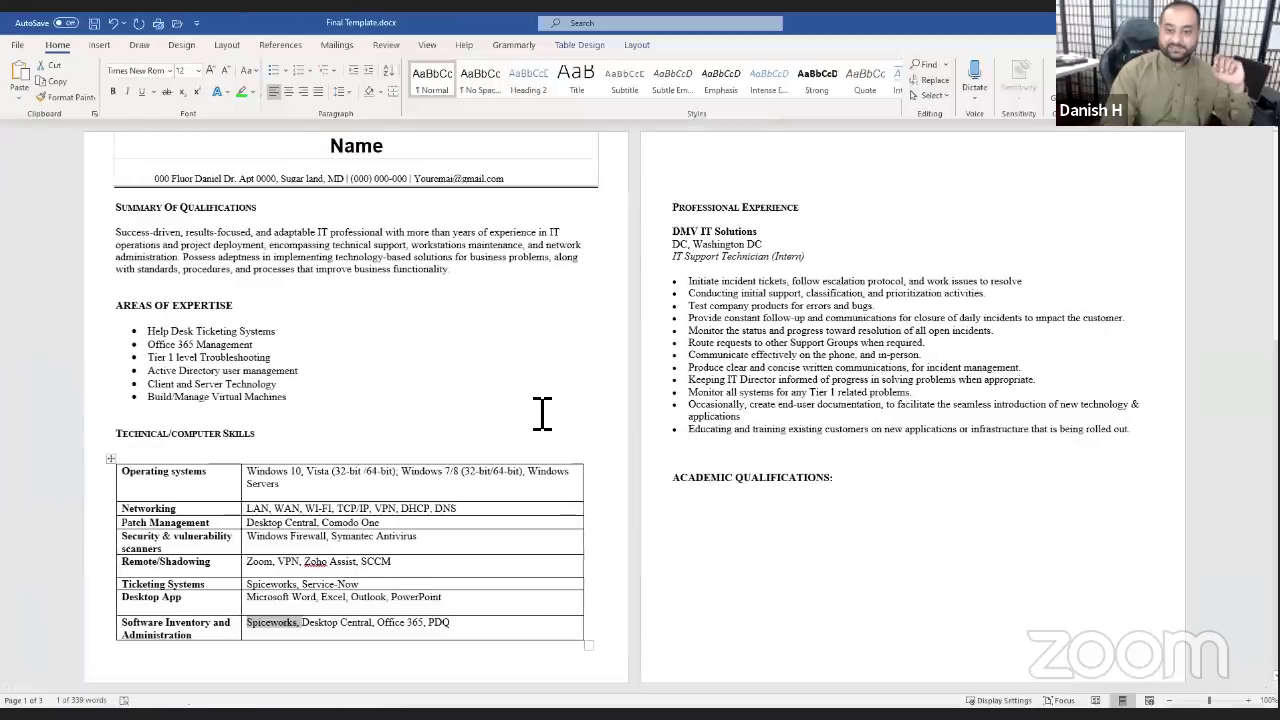
scroll(543, 414, "down", 2)
double_click(440, 527)
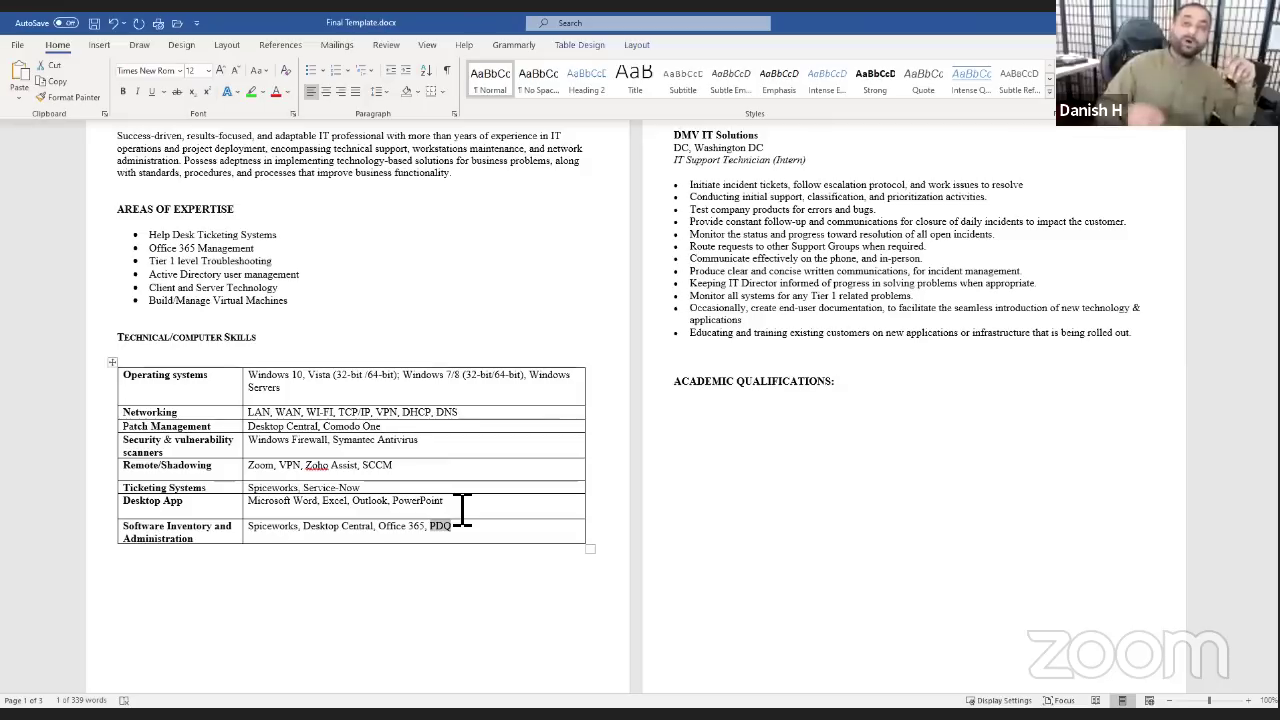
left_click(314, 532)
left_click_drag(304, 532, 250, 530)
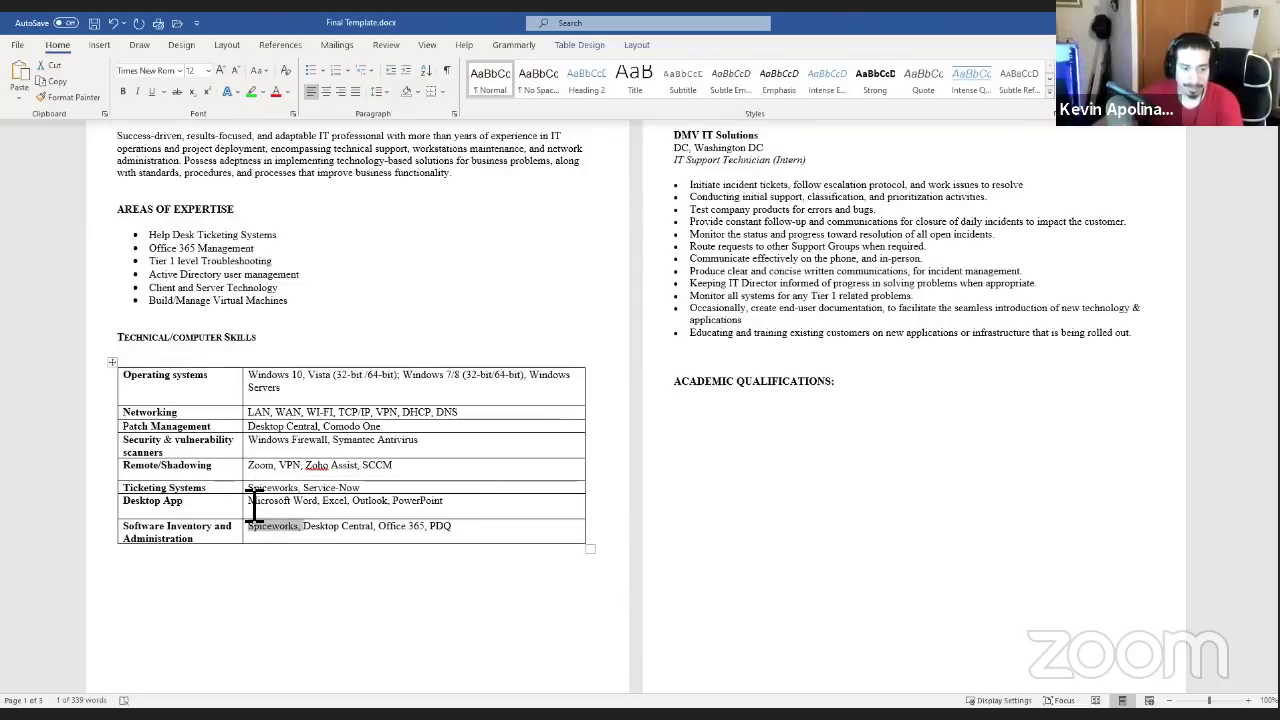
left_click(254, 510)
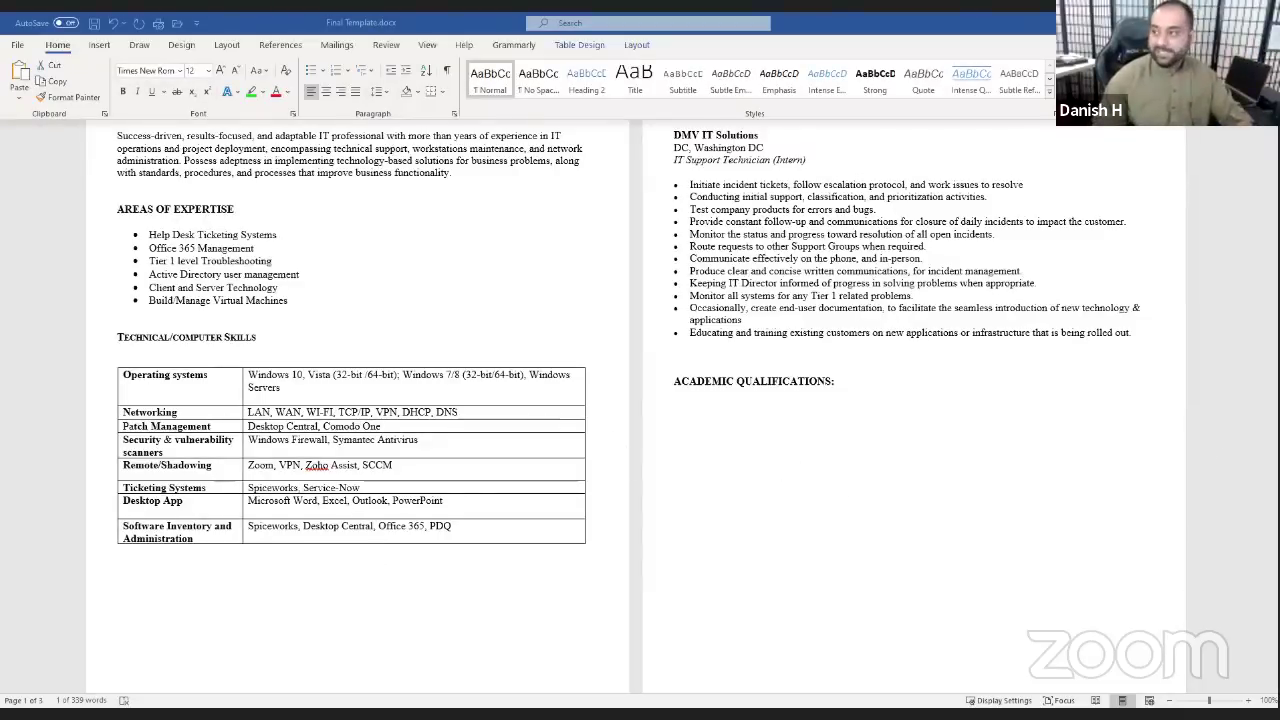
- Return to the ESXi host page and restore stacy's FileZilla download page in a smaller browser window
key("alt+Tab")
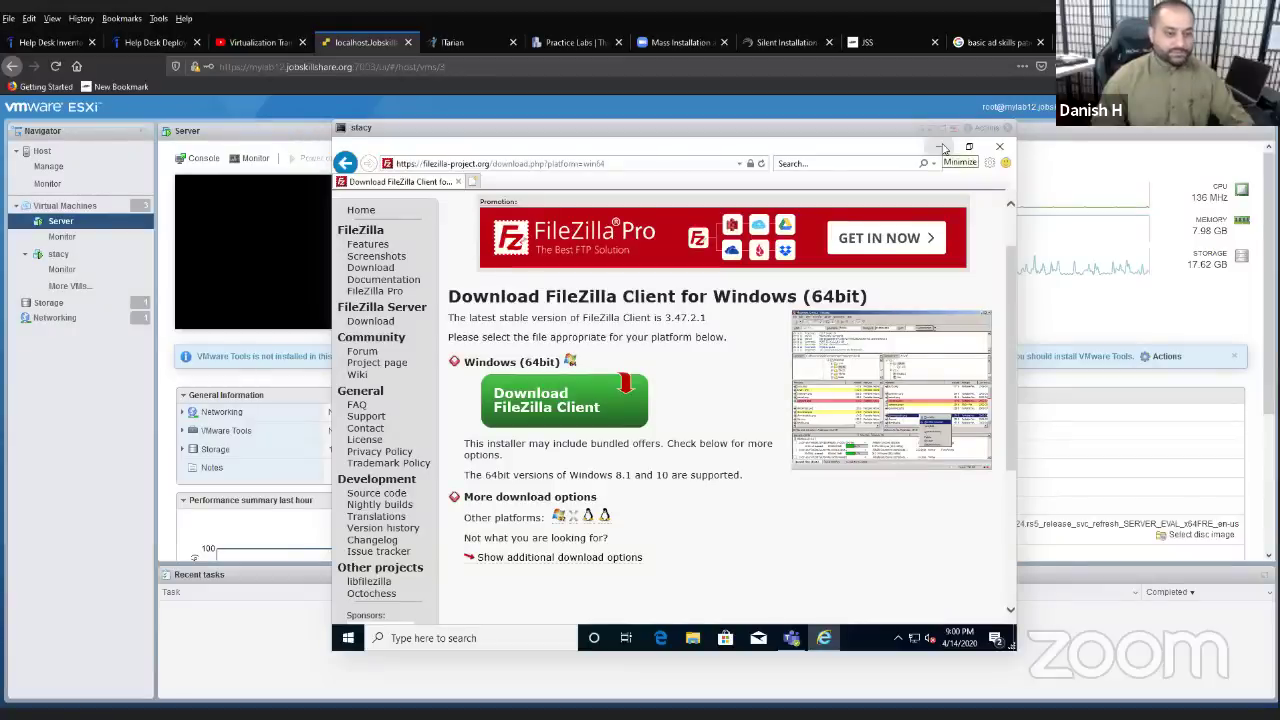
left_click(939, 150)
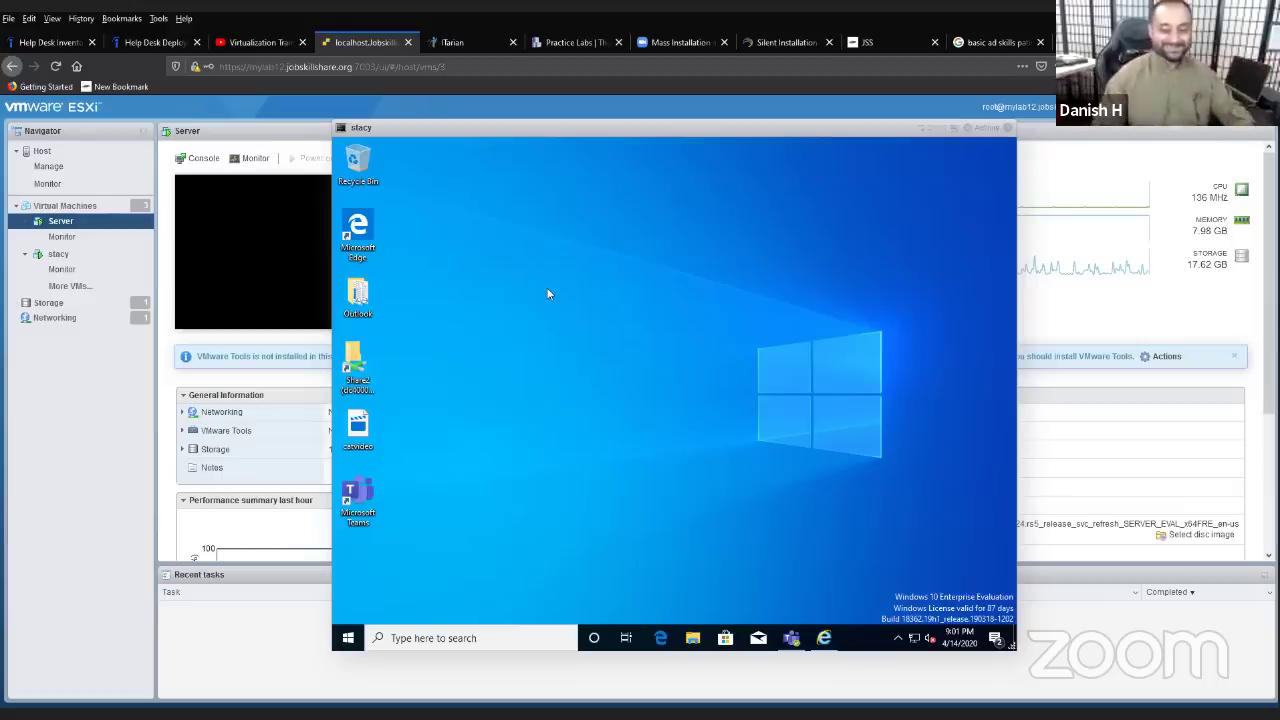
left_click(824, 638)
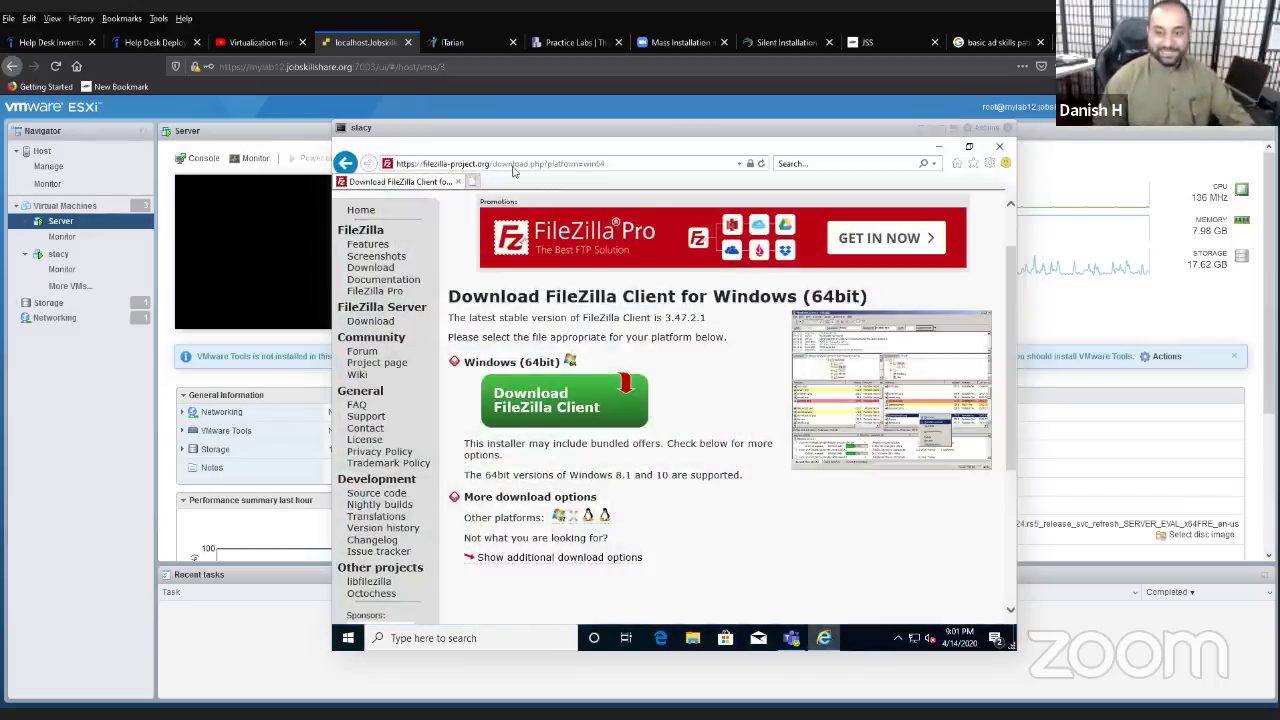
left_click(577, 166)
double_click(504, 148)
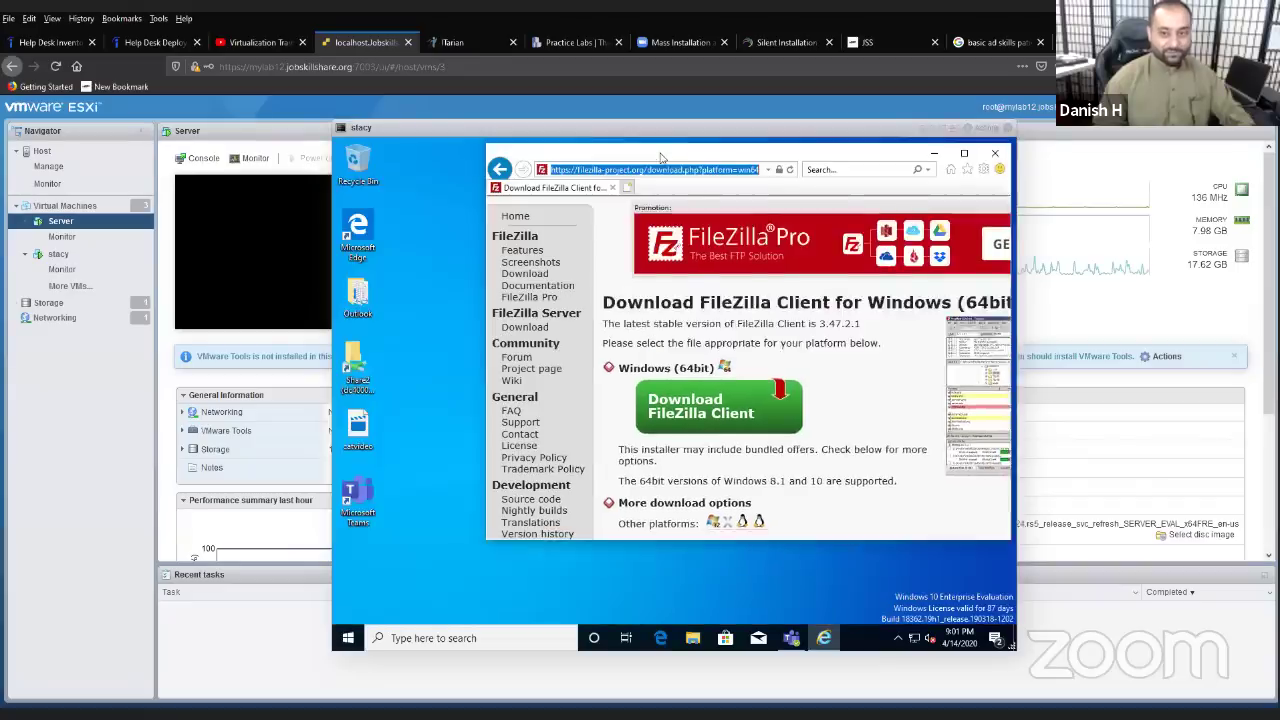
- Open the Server virtual machine's page and move the stacy console aside
left_click(122, 206)
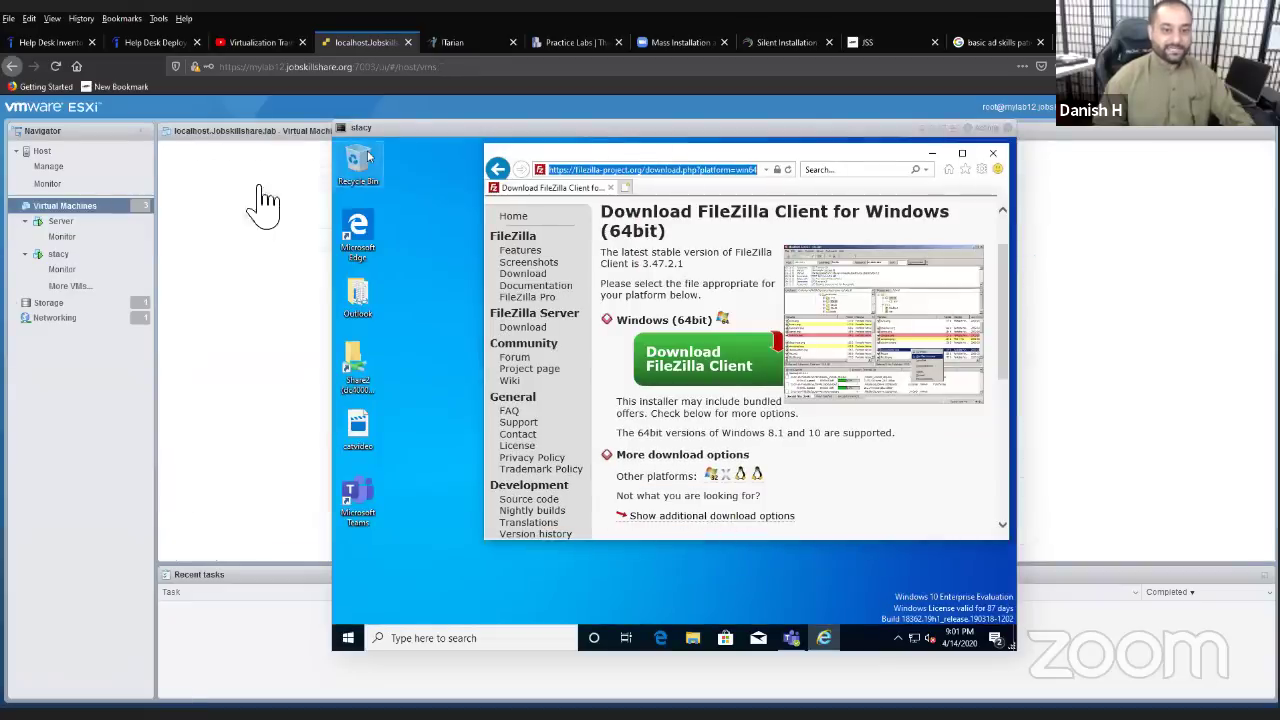
left_click(221, 226)
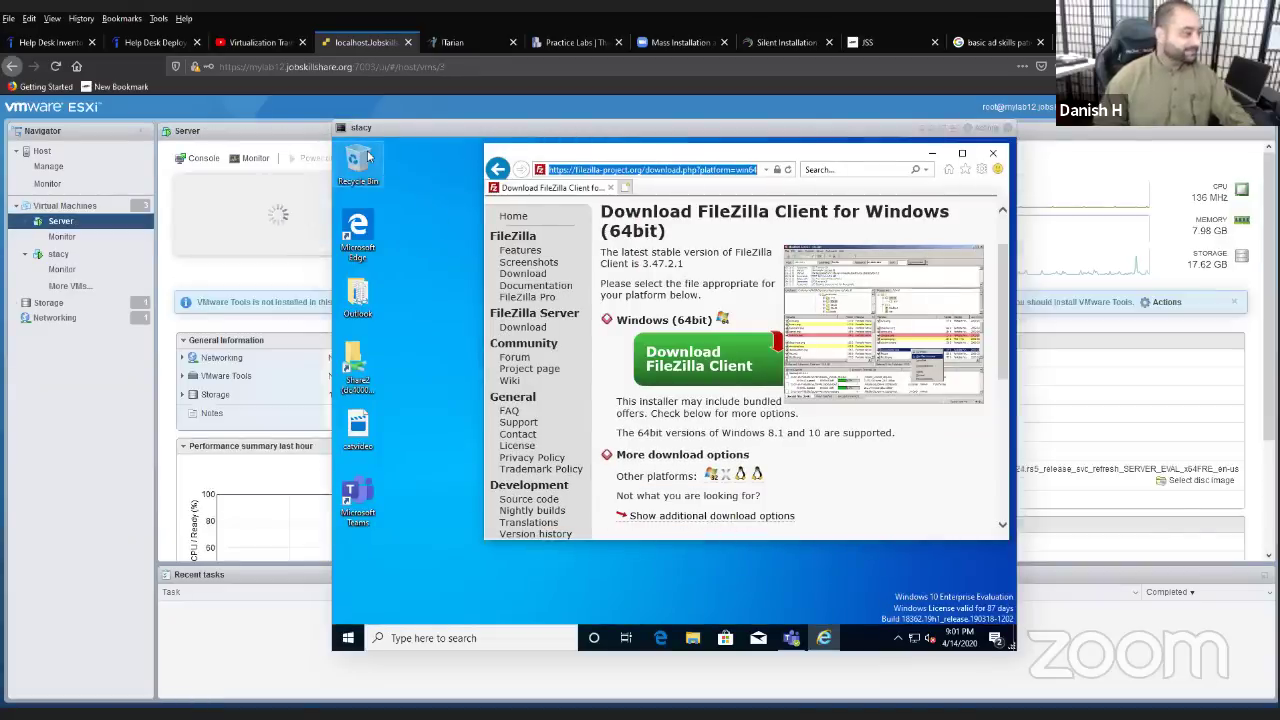
left_click_drag(412, 154, 561, 154)
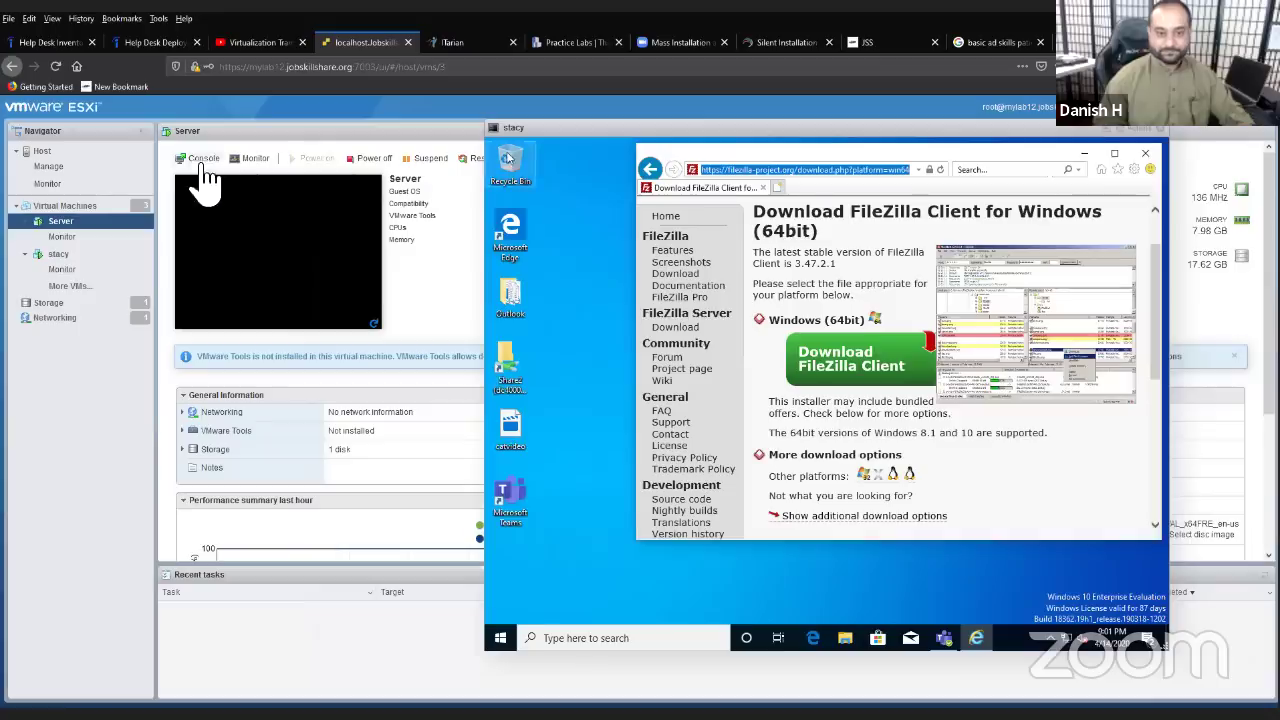
- Open Server's browser console, shift the stacy console left and maximize its browser
left_click(197, 158)
left_click(216, 194)
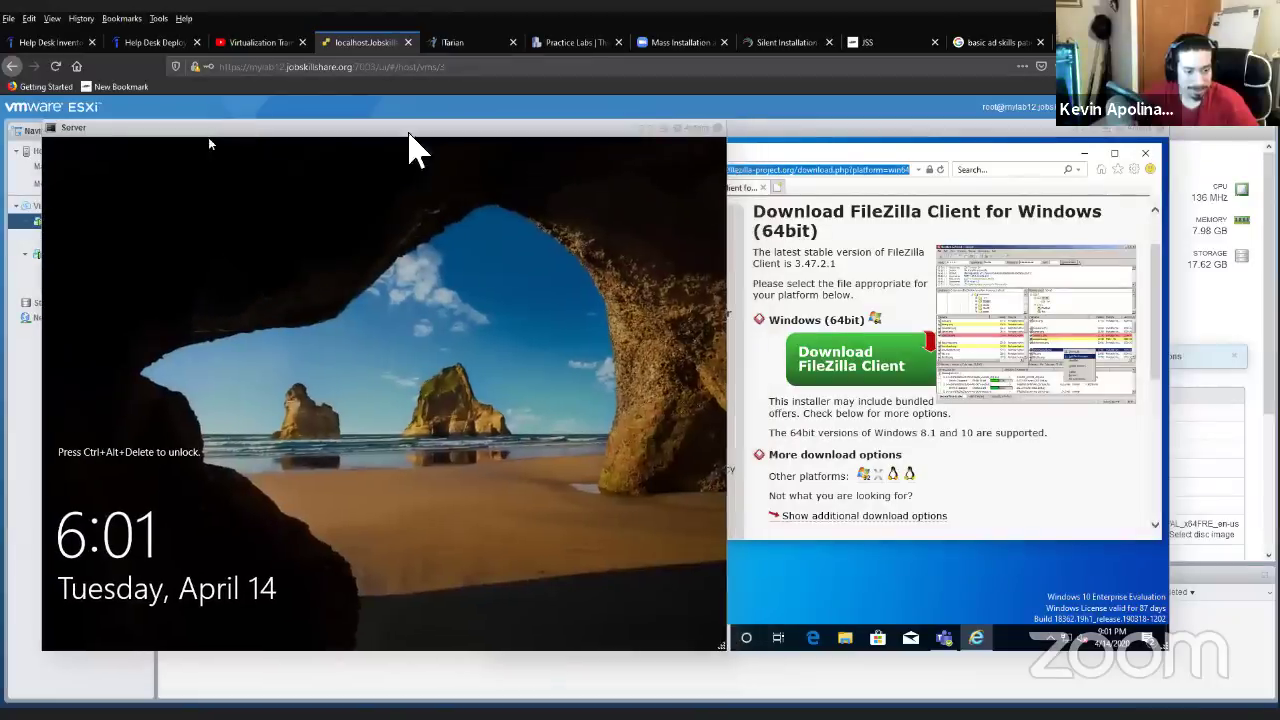
left_click(767, 132)
left_click_drag(767, 128, 691, 128)
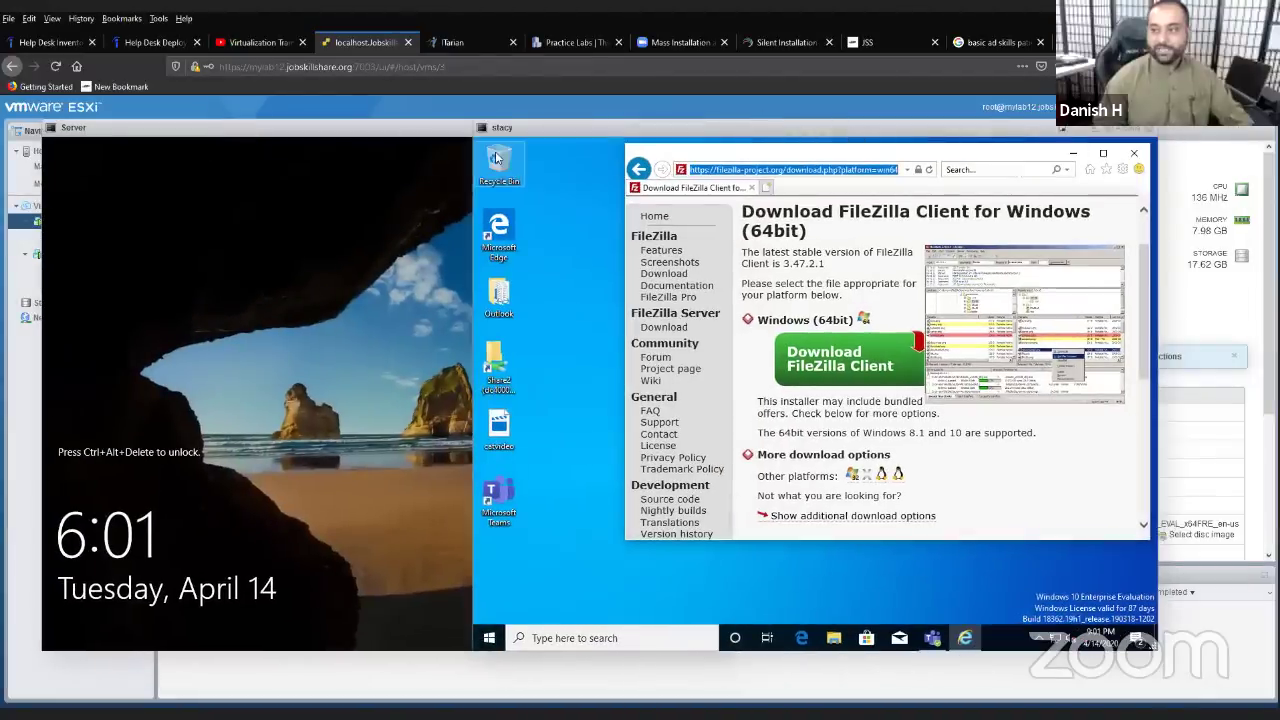
left_click(1096, 163)
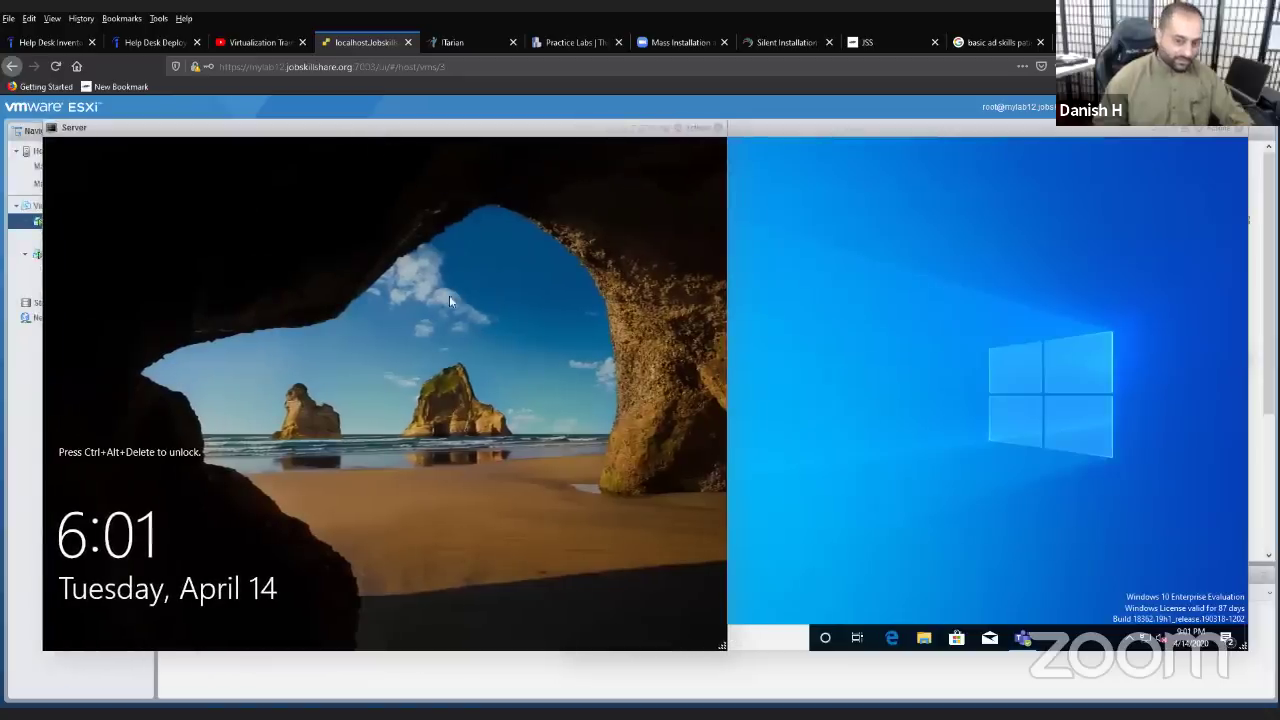
- Send Ctrl-Alt-Delete to the Server VM through Actions > Guest OS > Send keys
left_click(697, 128)
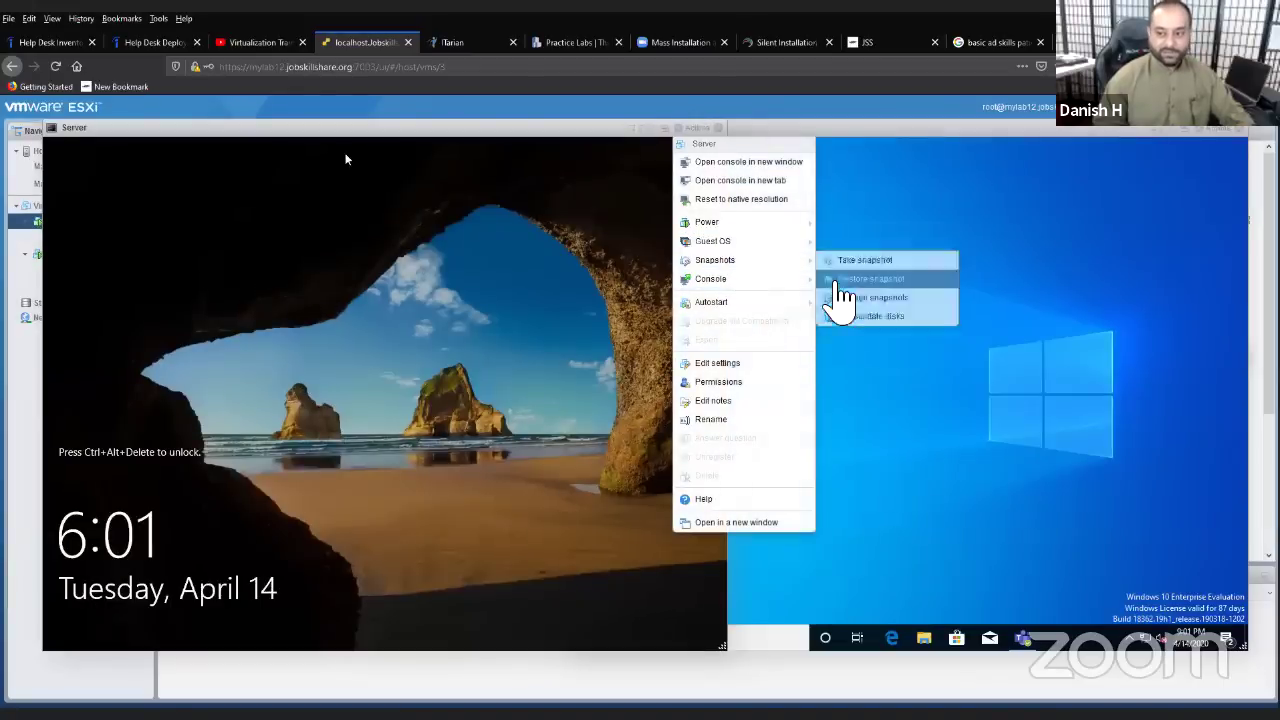
mouse_move(803, 246)
mouse_move(852, 286)
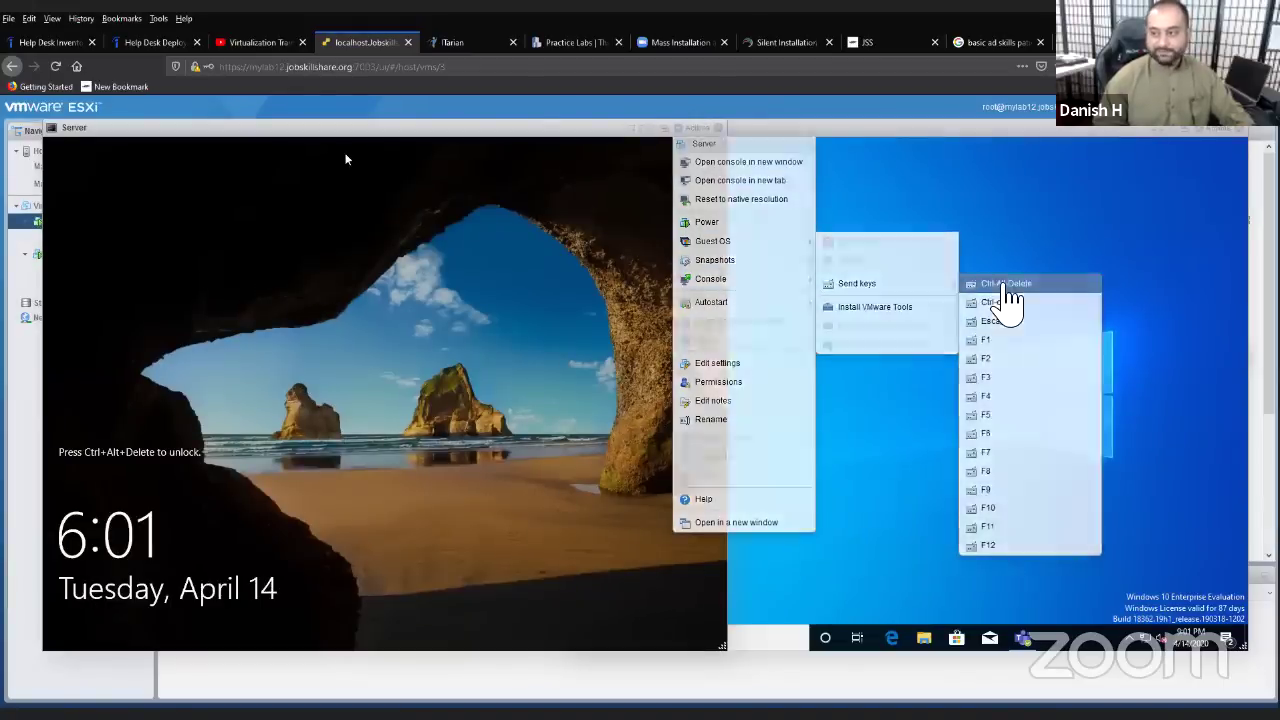
left_click(1002, 285)
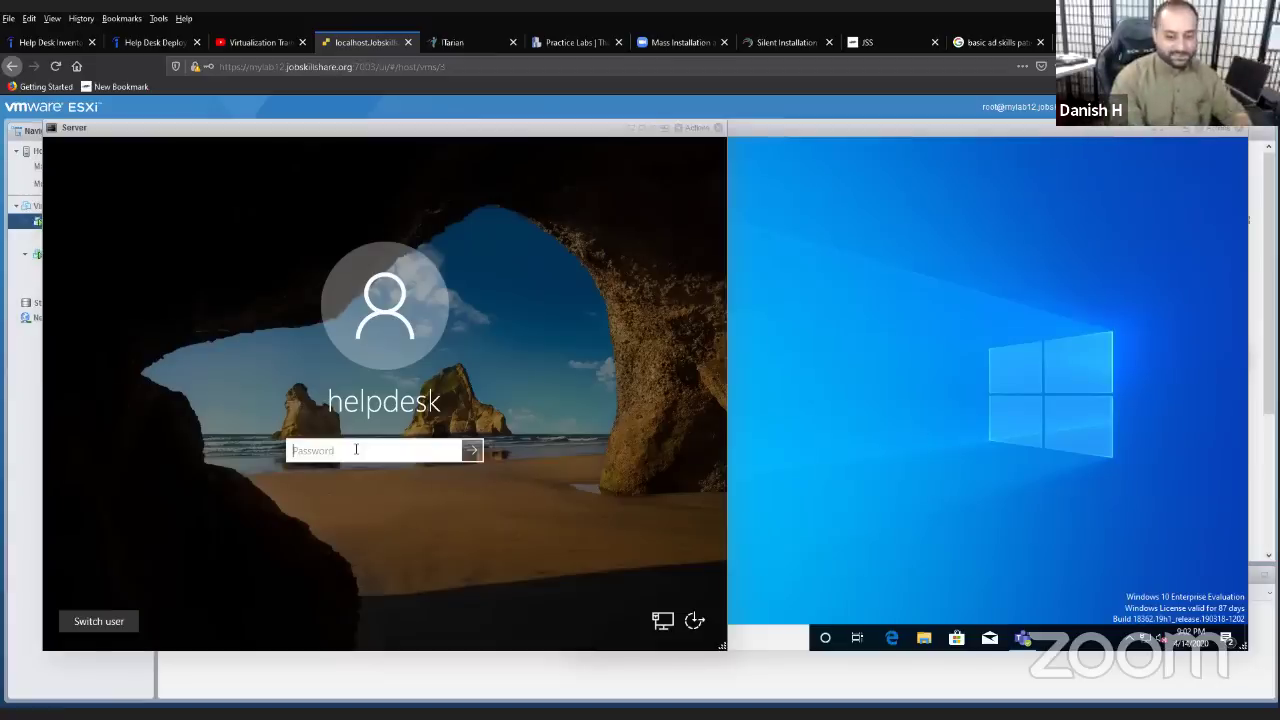
- Sign in to Server with the helpdesk account password and minimize Server Manager
type("Password1")
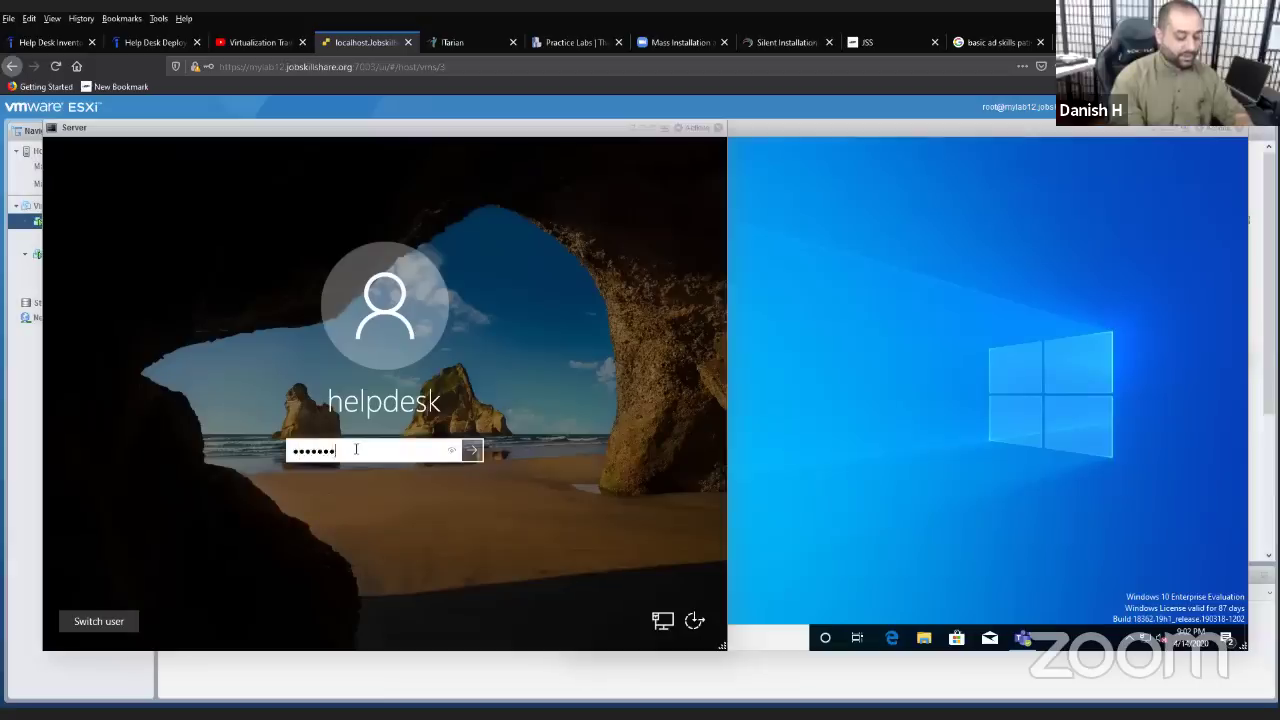
key("Return")
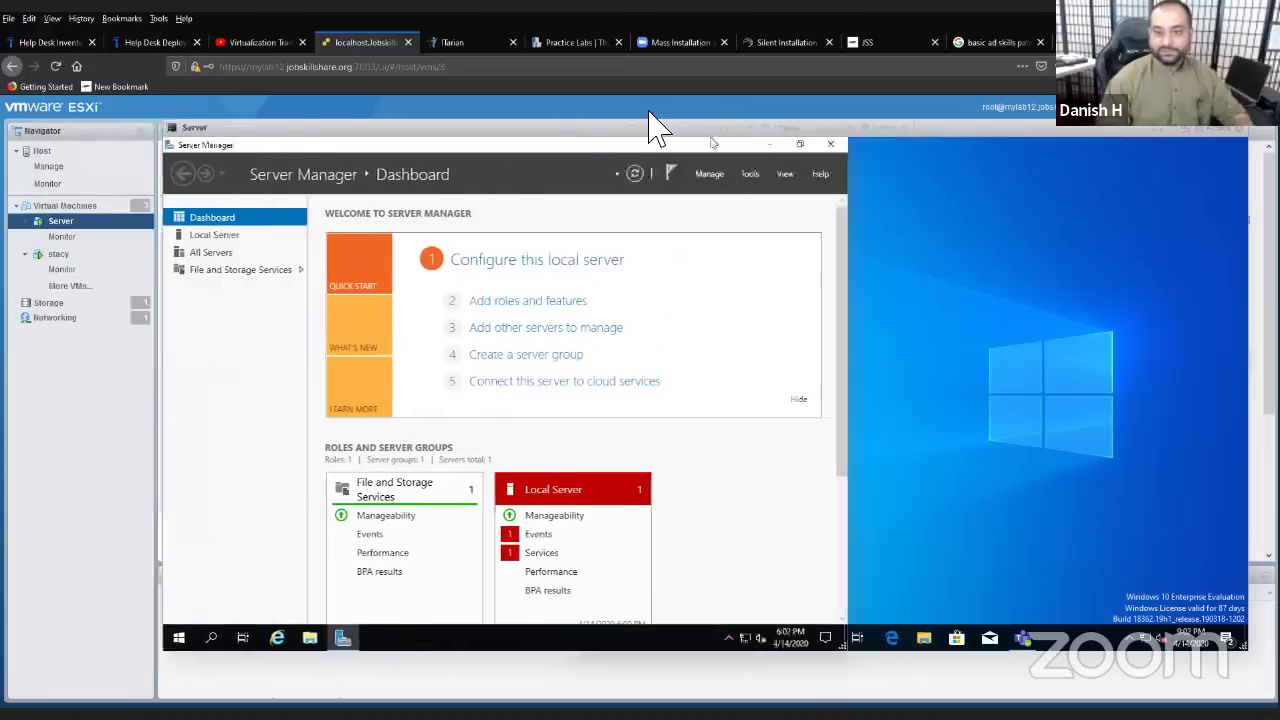
left_click(735, 145)
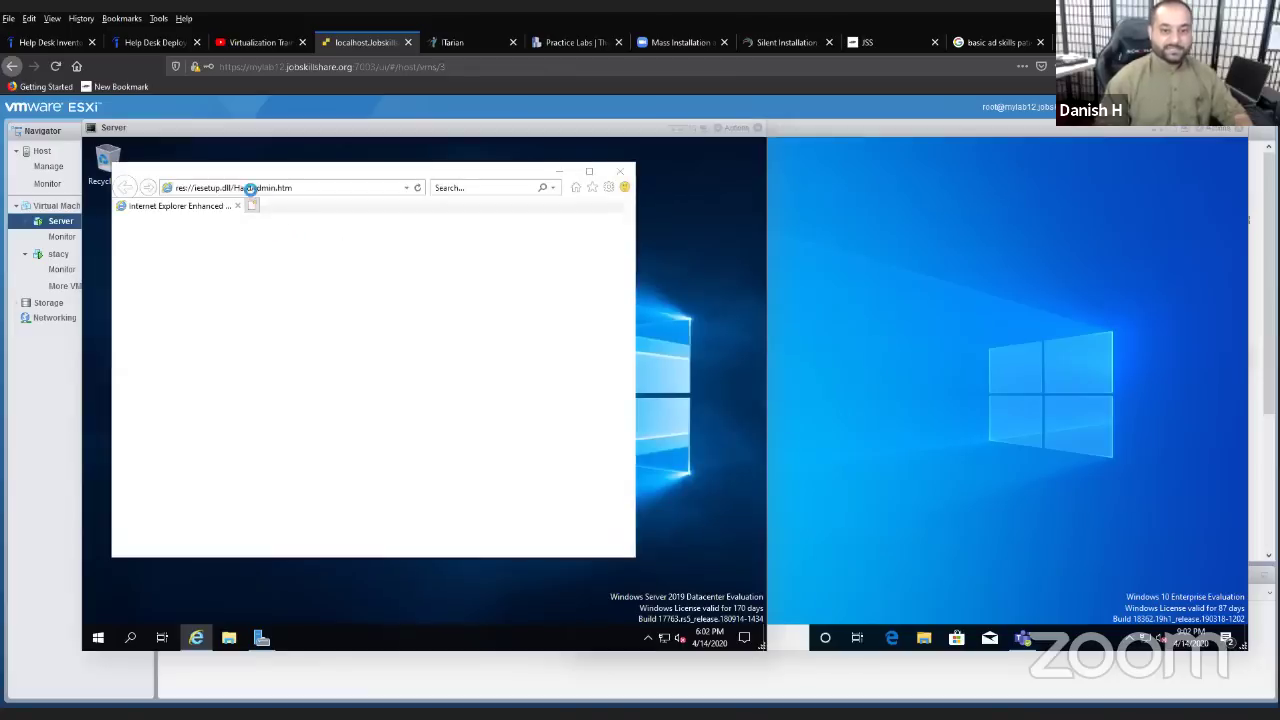
- Decline IE's recommended settings, try google.com, dismiss the security alert, and return to Server Manager
left_click(309, 376)
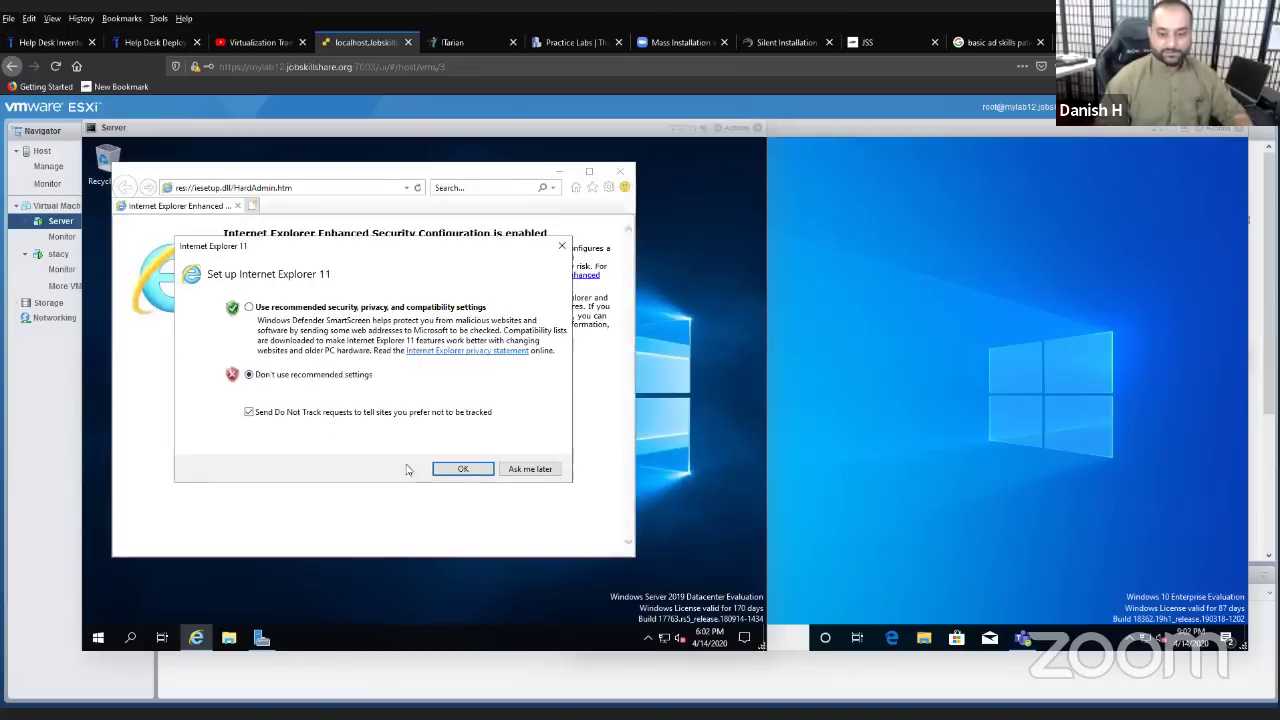
left_click(461, 469)
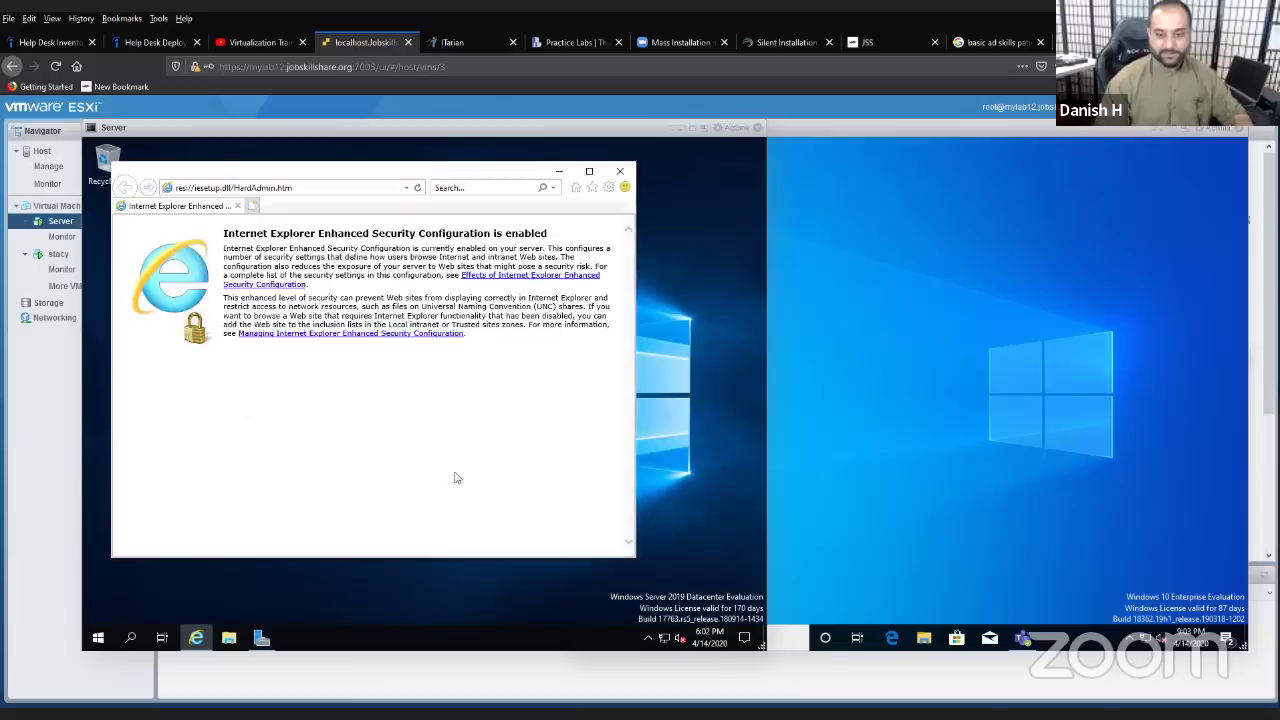
left_click(293, 188)
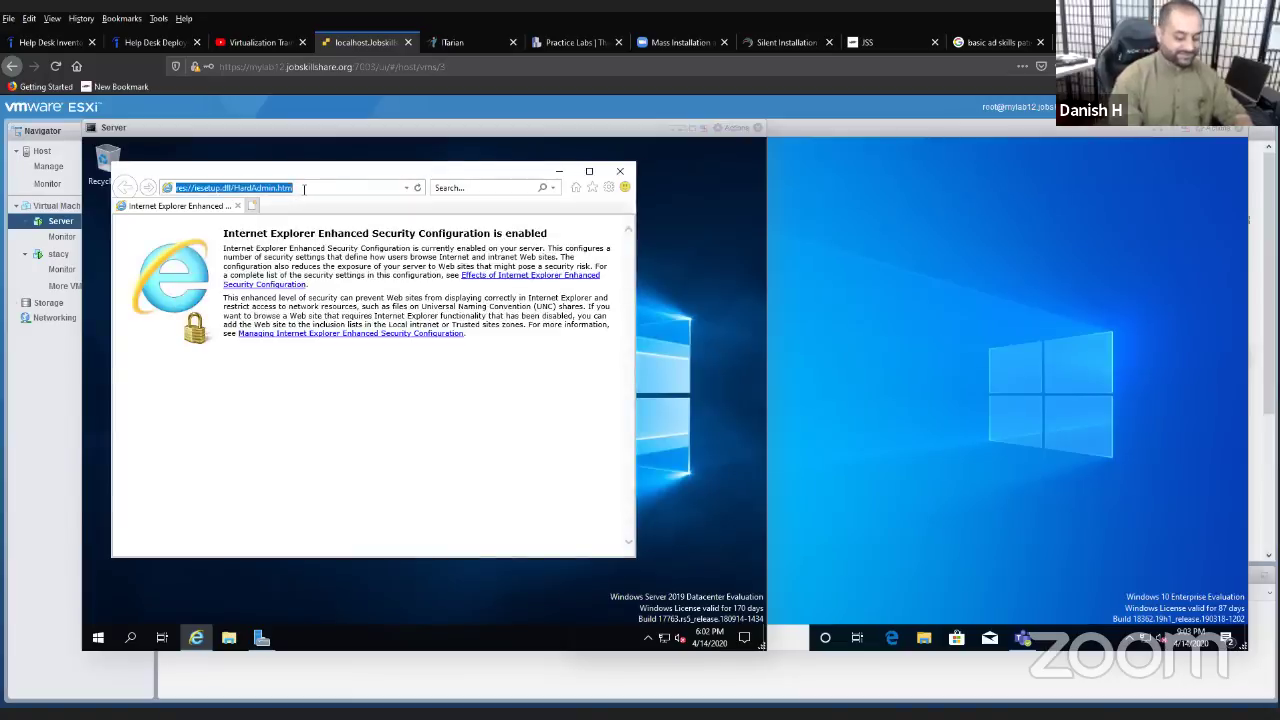
type("google.com")
key("Return")
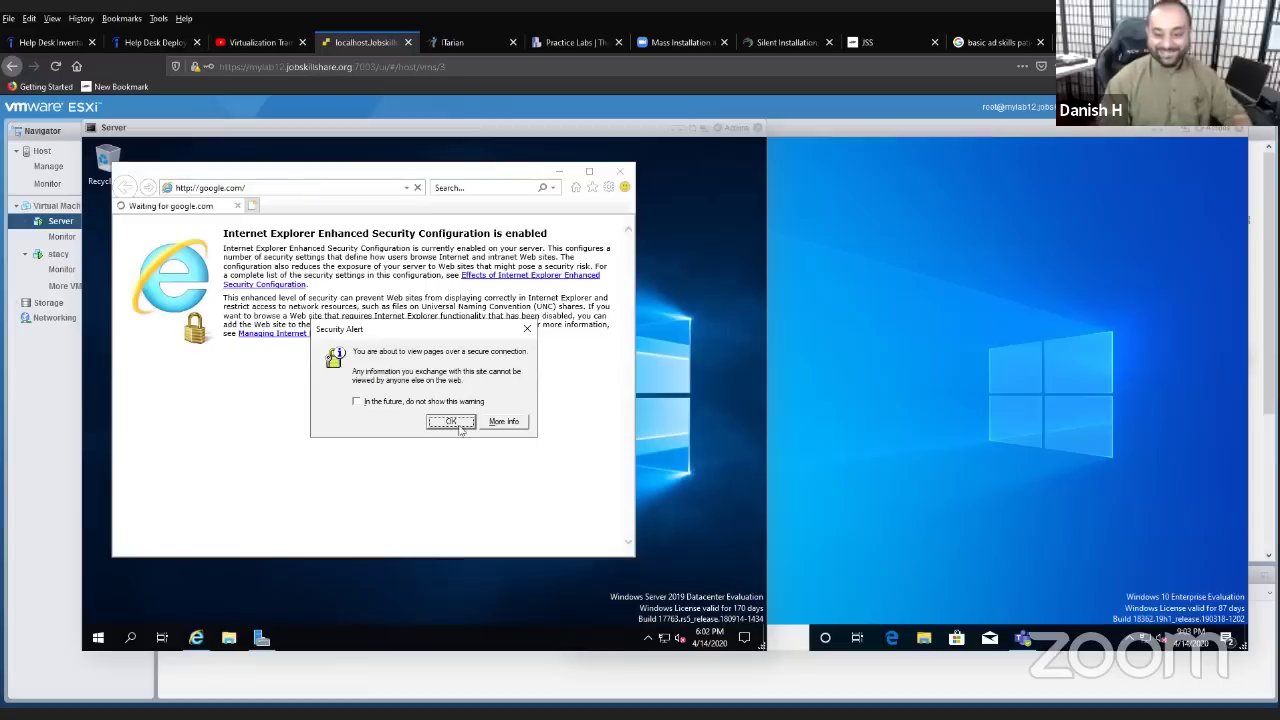
left_click(462, 425)
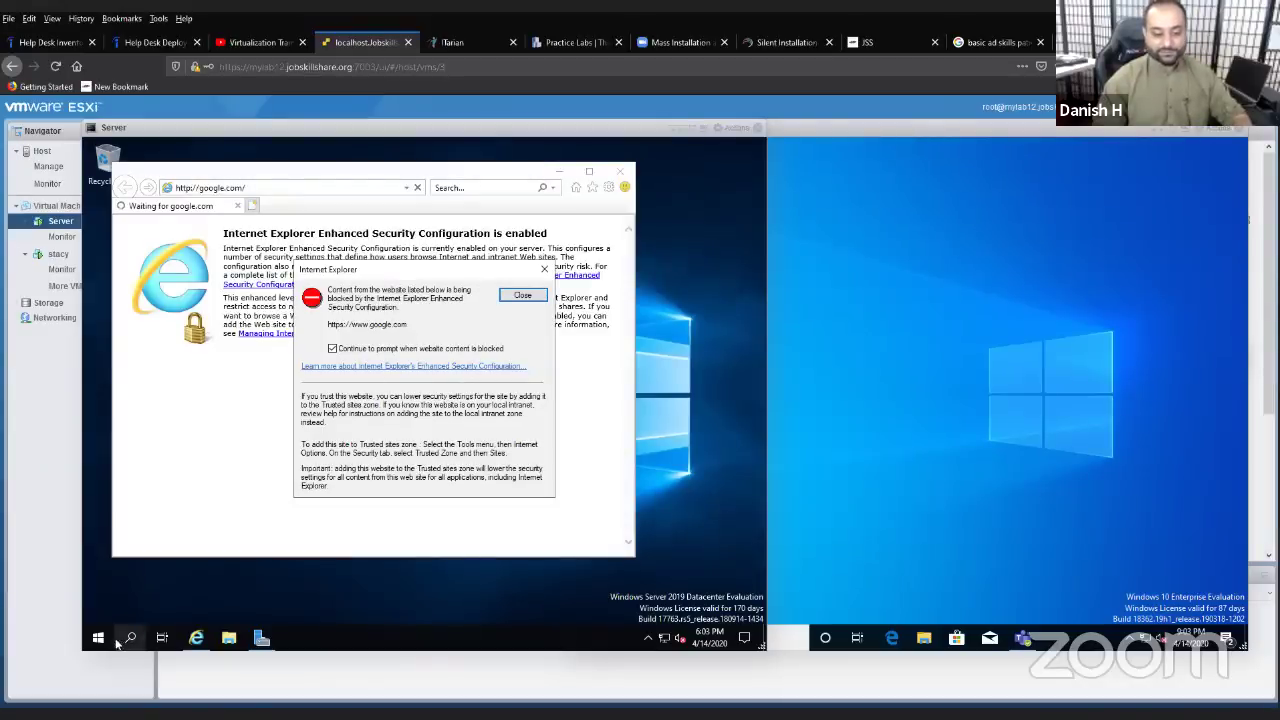
left_click(262, 641)
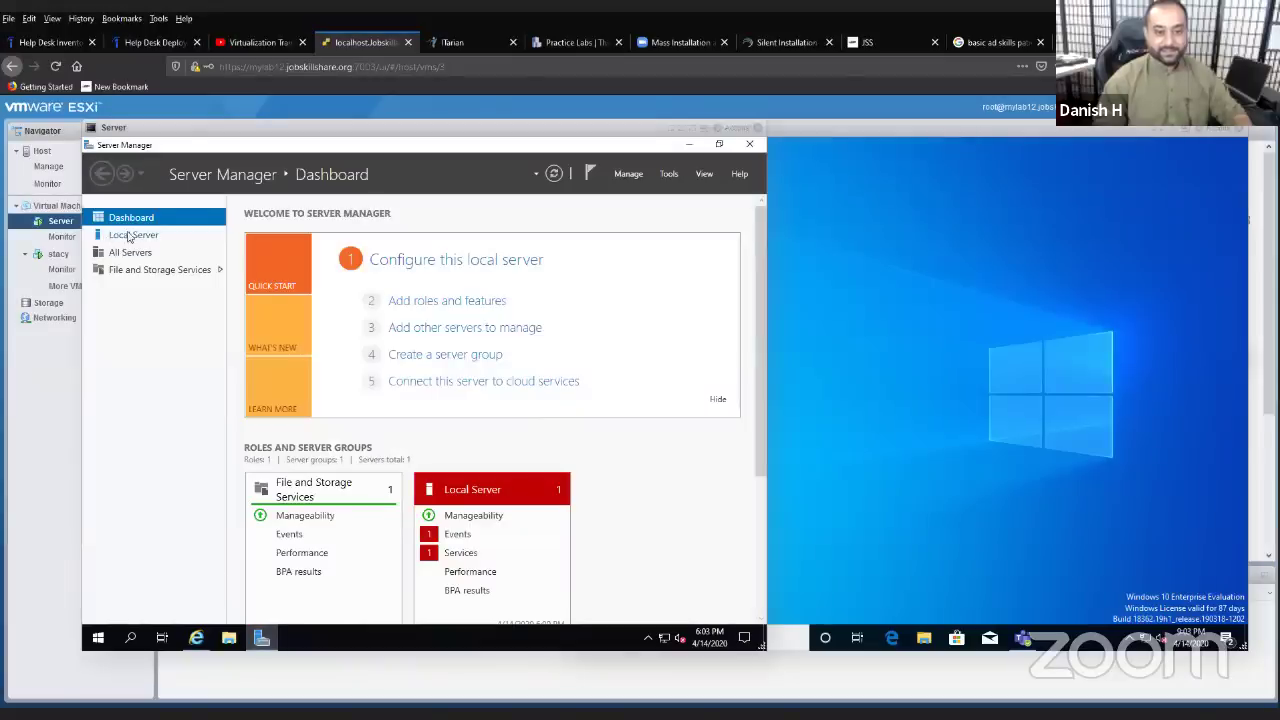
- In Local Server, set IE Enhanced Security Configuration to Off for Administrators and Users
left_click(130, 235)
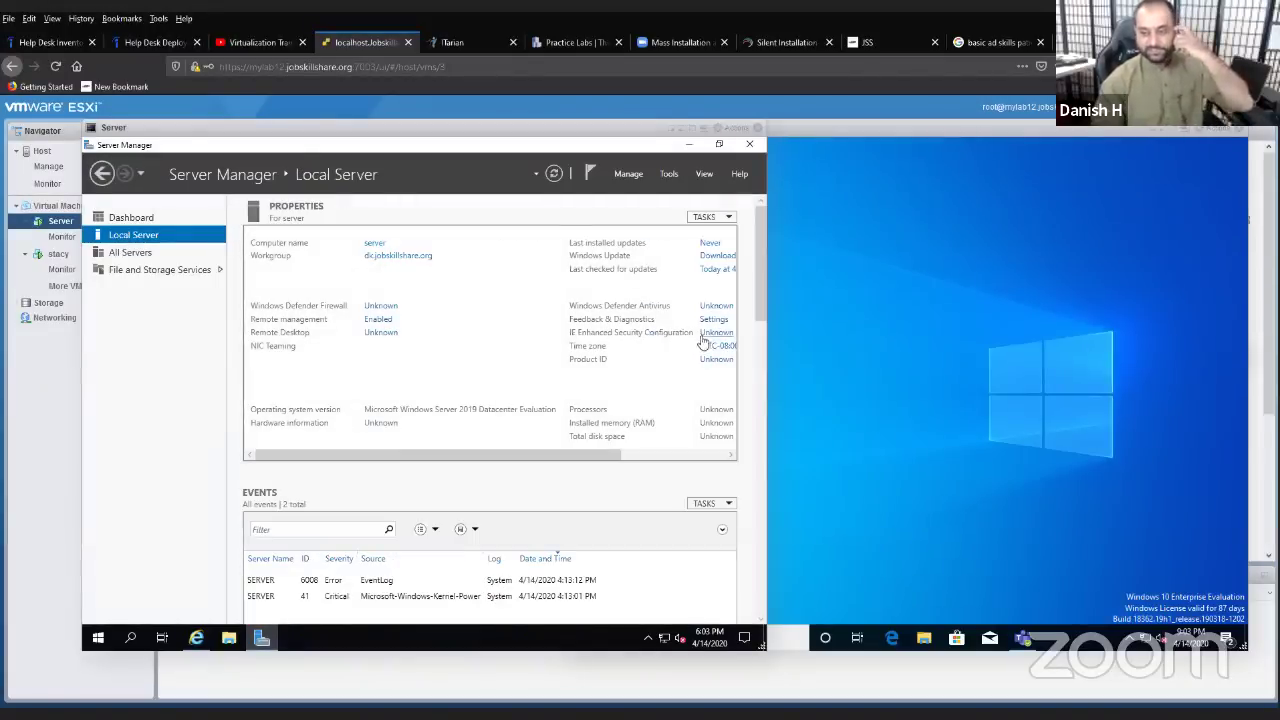
left_click(556, 455)
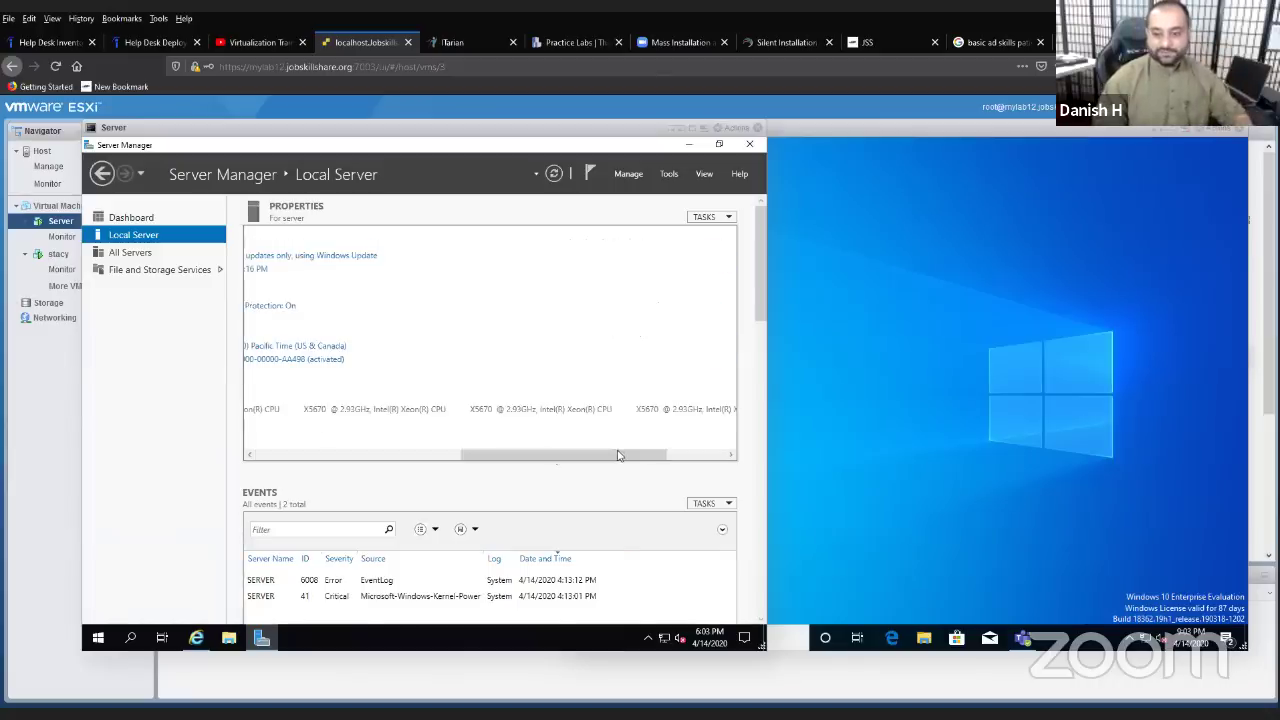
scroll(531, 448, "left", 5)
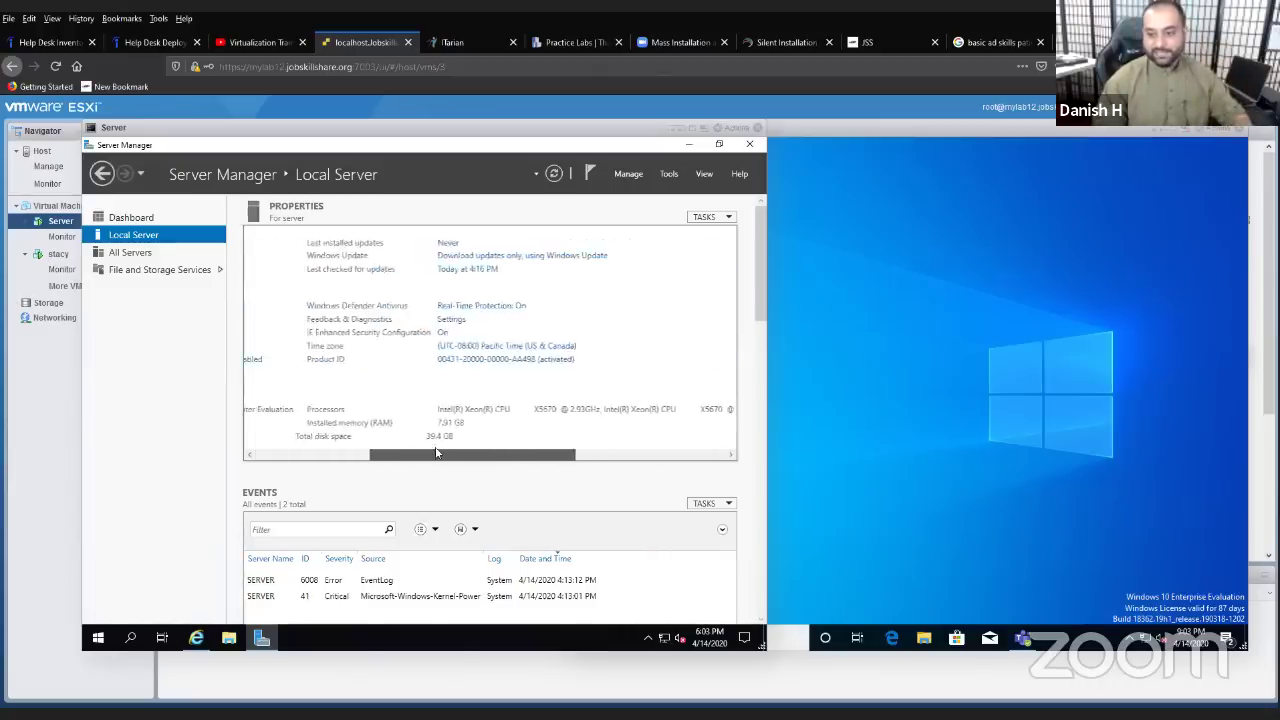
left_click(513, 338)
left_click(339, 369)
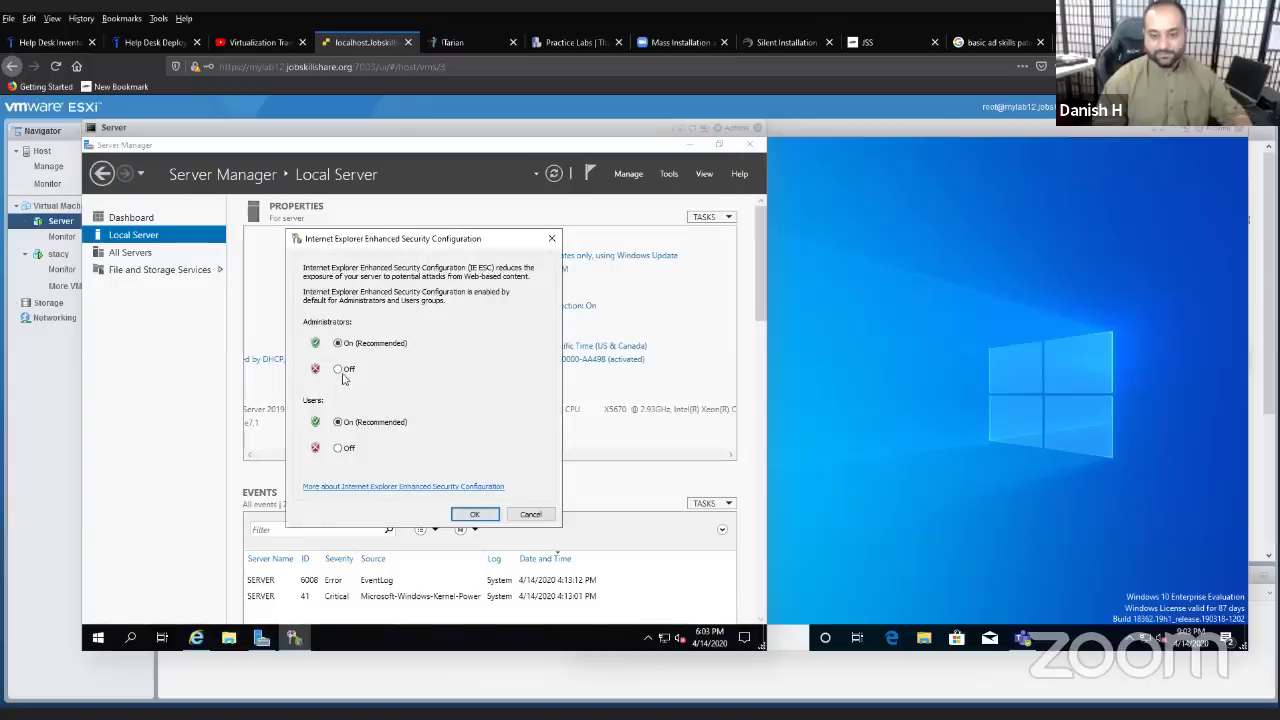
left_click(338, 447)
left_click(474, 514)
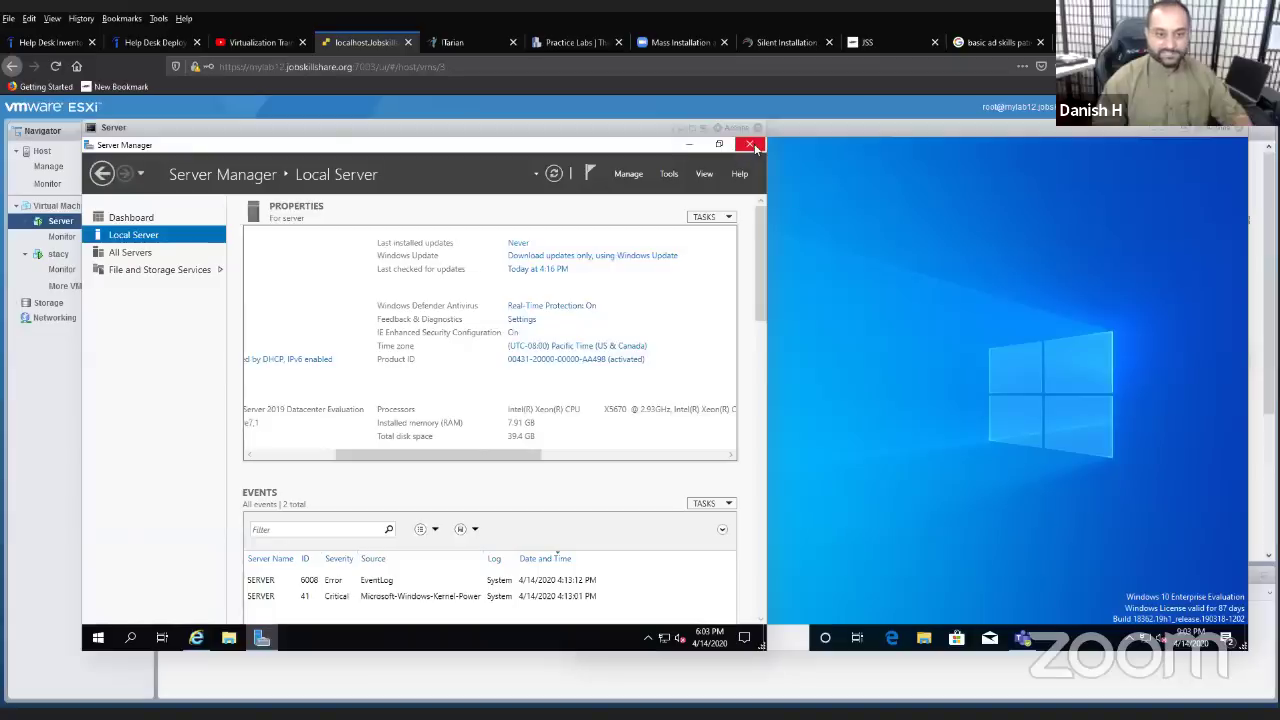
- Close Server Manager and Internet Explorer, dismiss the blocked-content warnings, and relaunch Internet Explorer
left_click(754, 148)
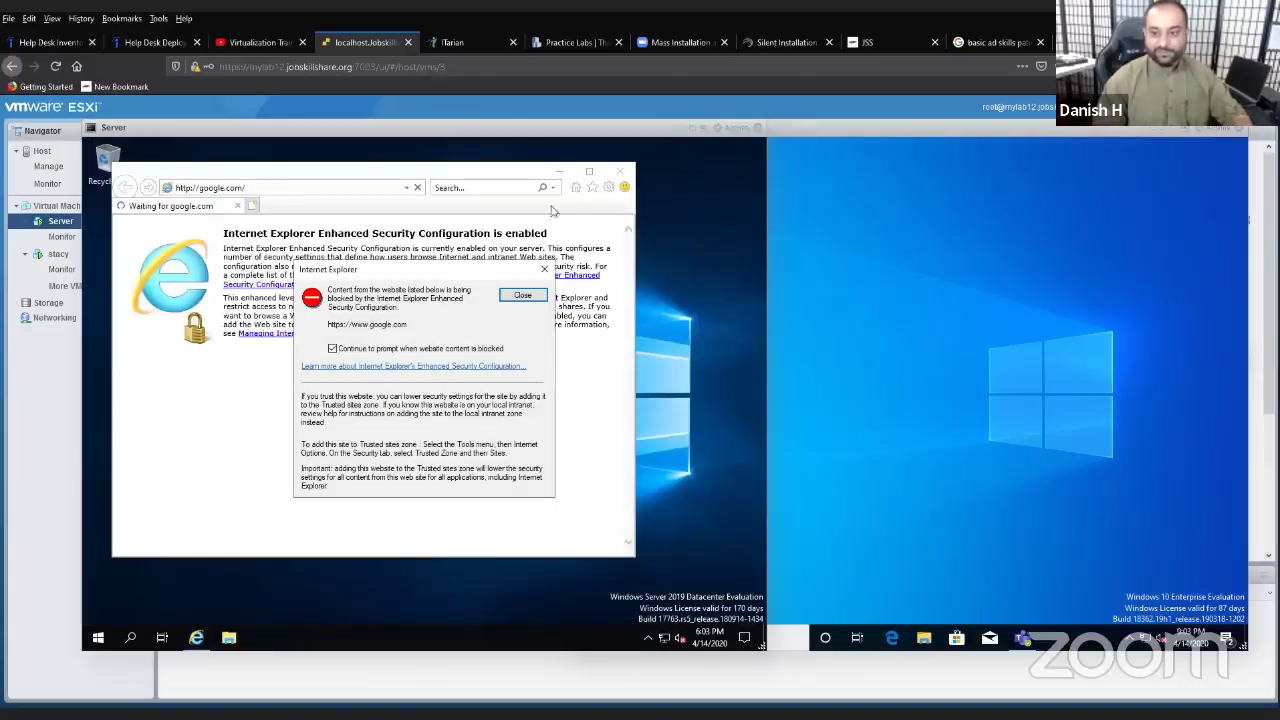
left_click(543, 269)
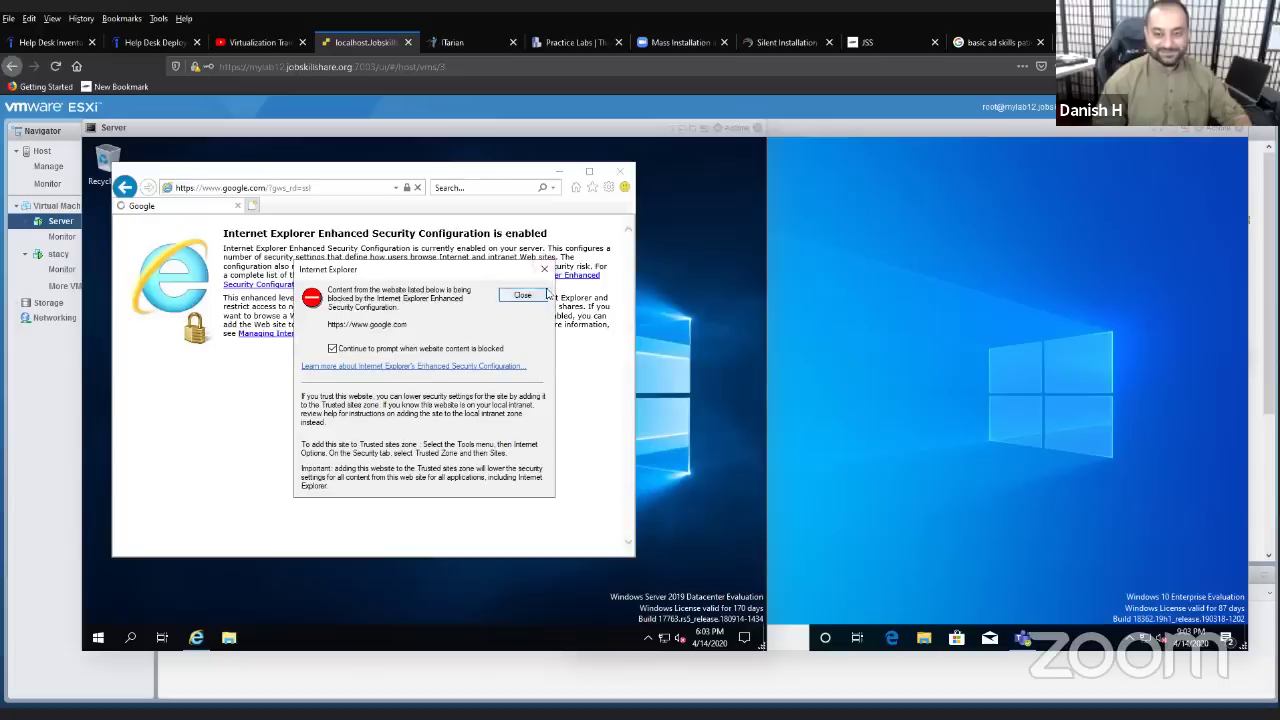
left_click(522, 295)
left_click(620, 171)
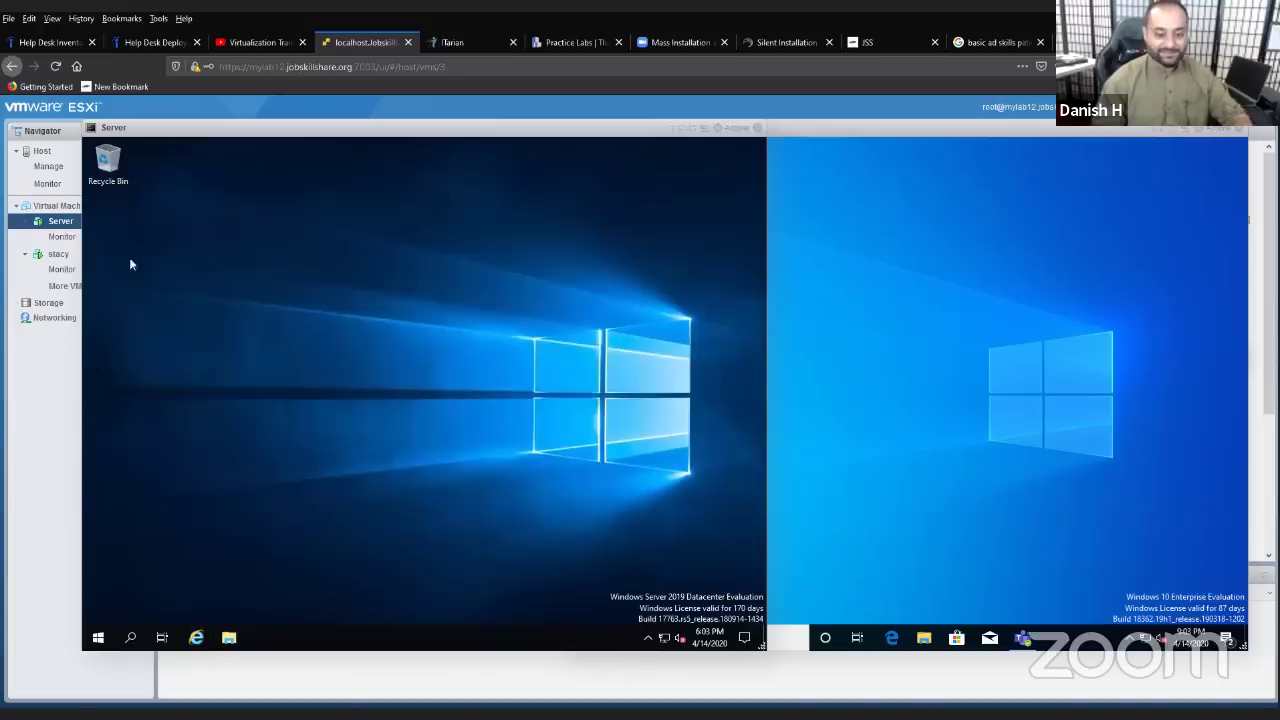
left_click(197, 638)
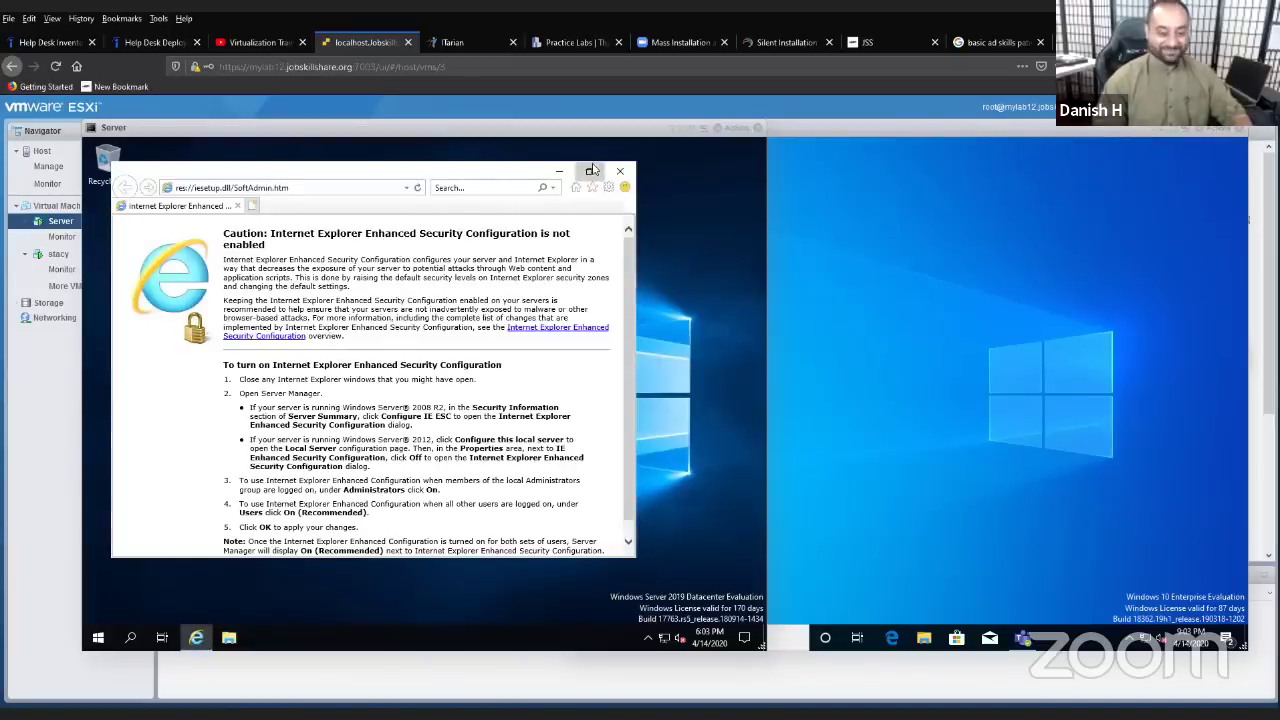
- Maximize Internet Explorer and load google.com
left_click(591, 171)
left_click(225, 163)
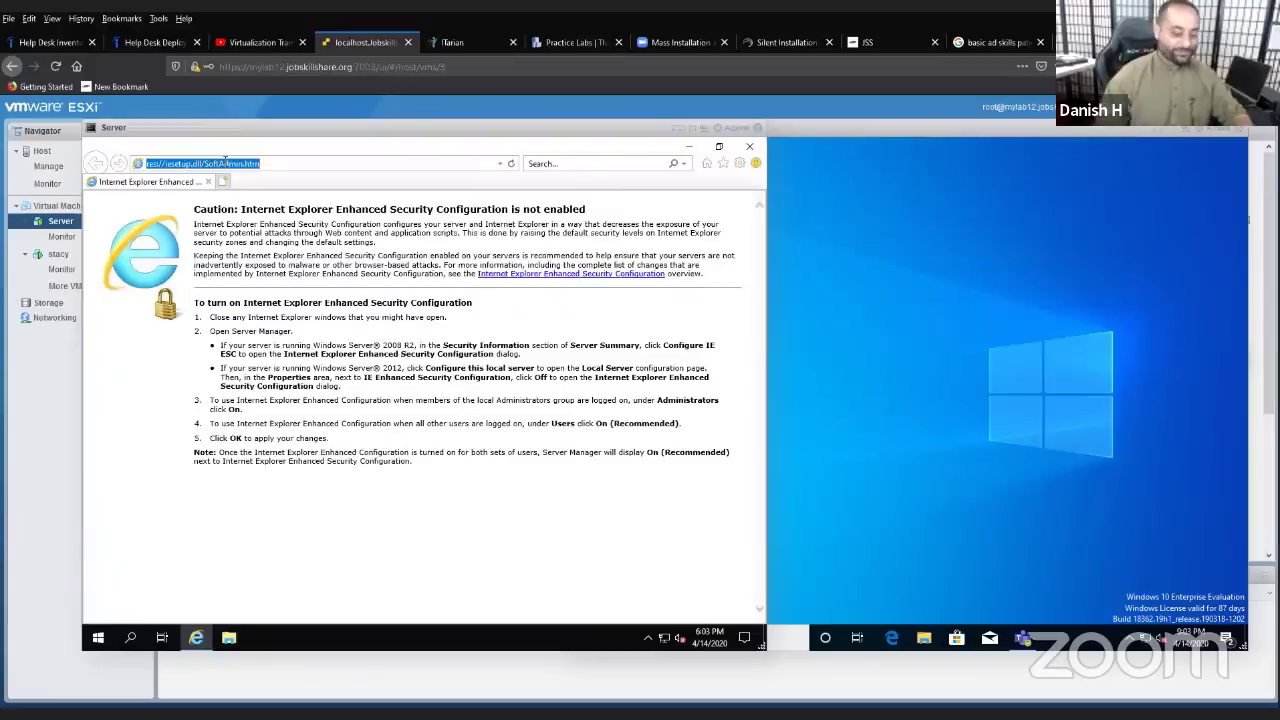
type("google.com/")
key("Return")
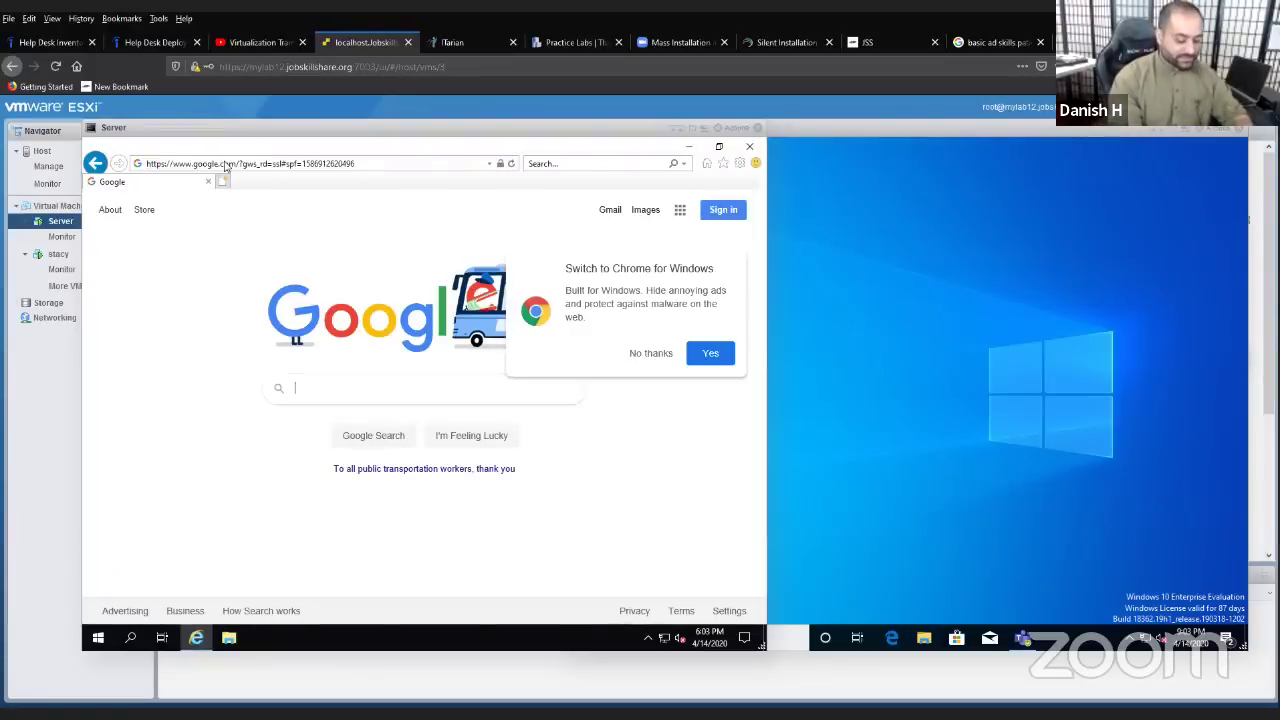
- Search Google for 'pdq deploy', correcting a typo along the way
type("pq depl")
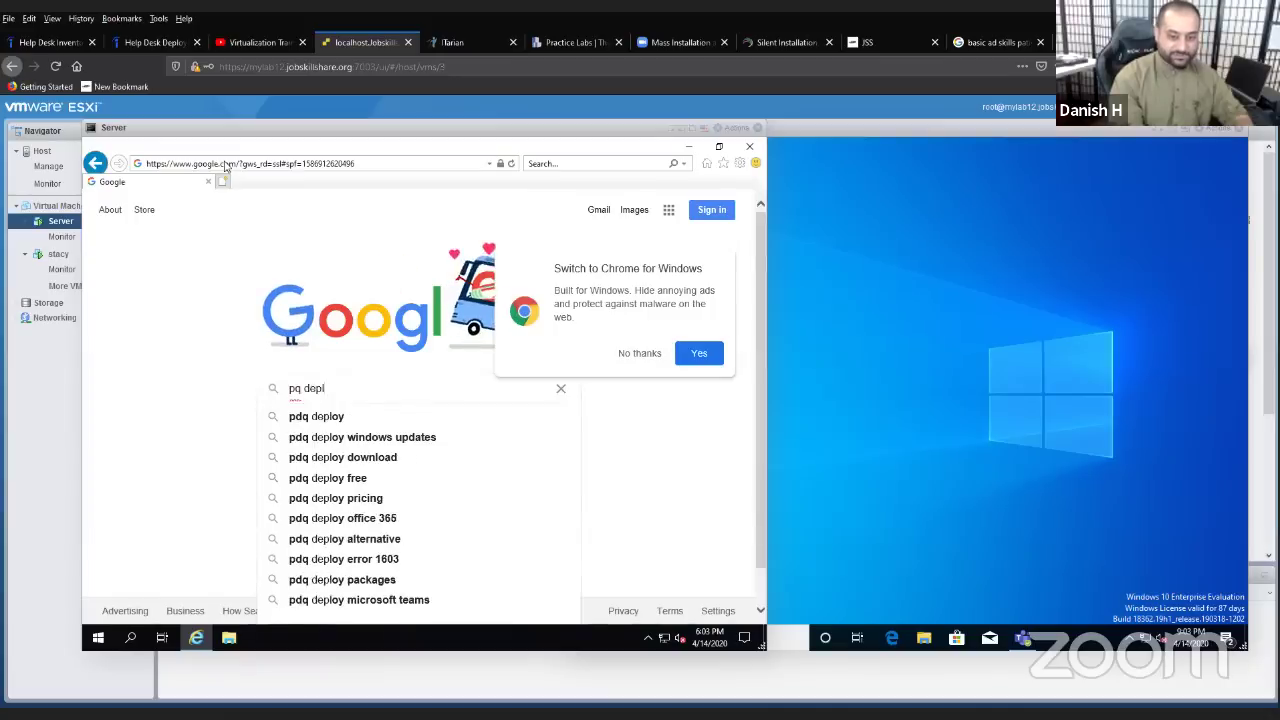
key("BackSpace")
key("BackSpace")
key("BackSpace")
key("BackSpace")
key("BackSpace")
key("BackSpace")
type("dq")
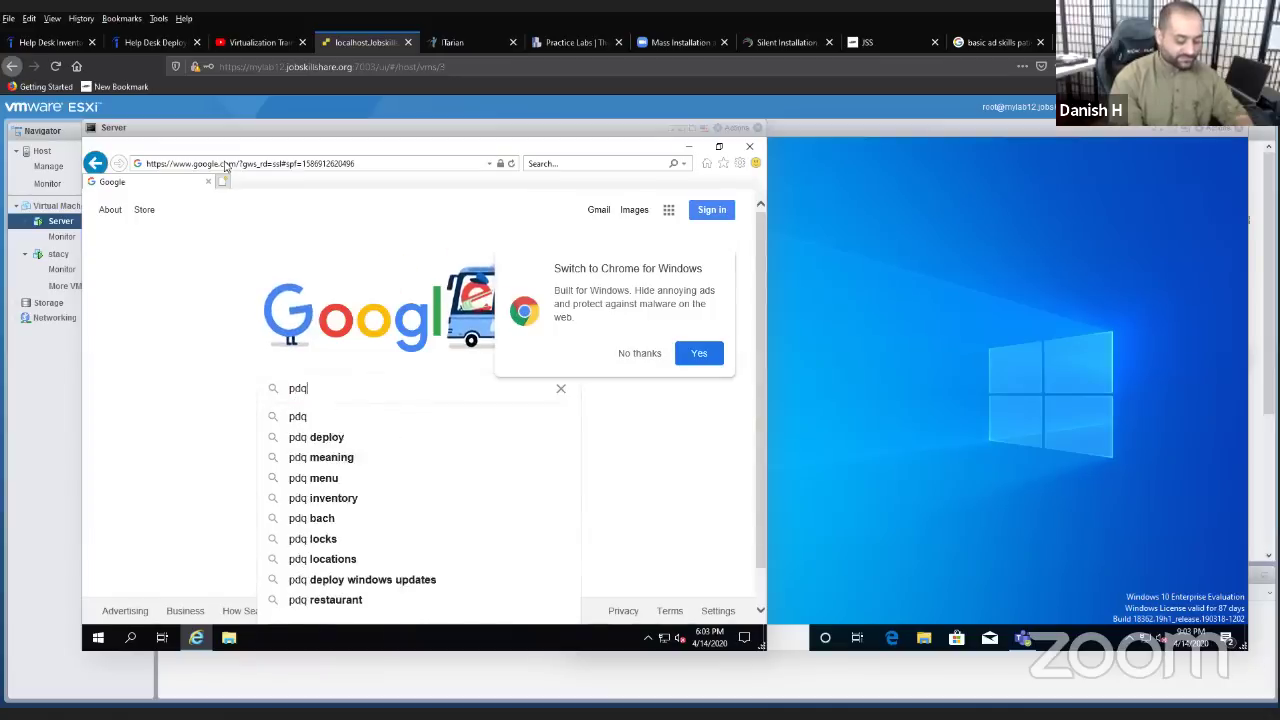
type(" deploy")
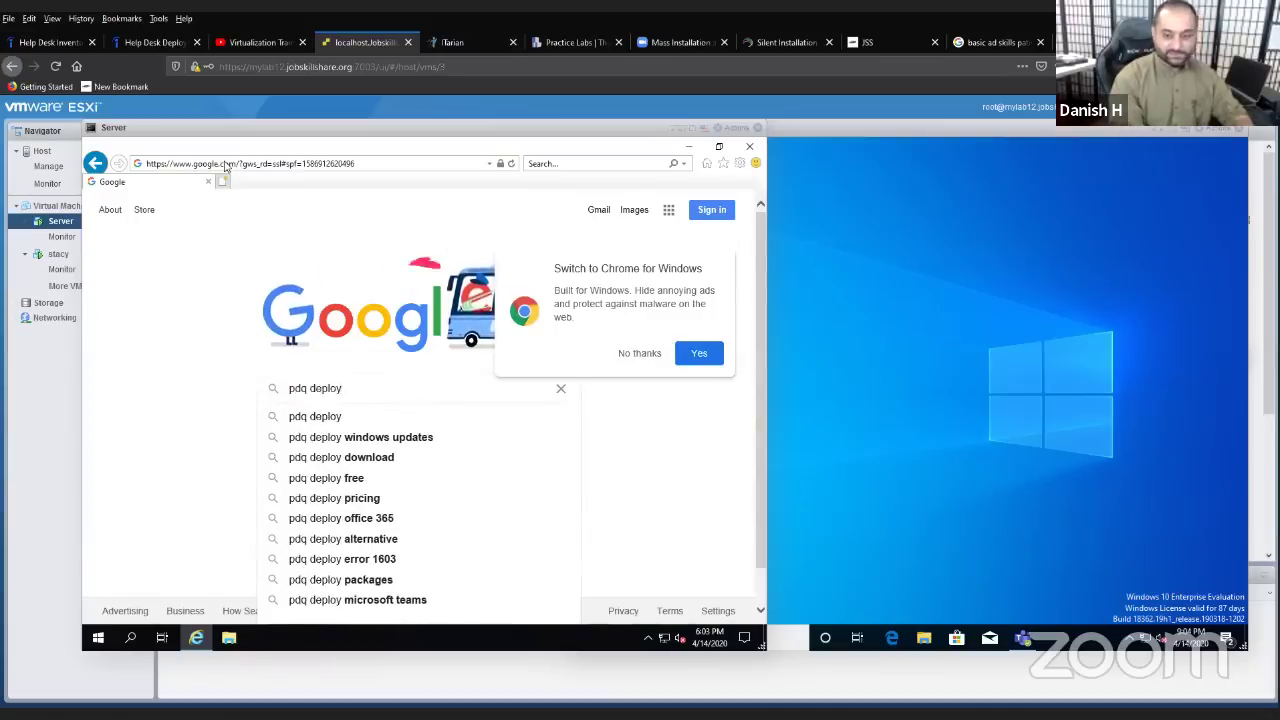
key("Return")
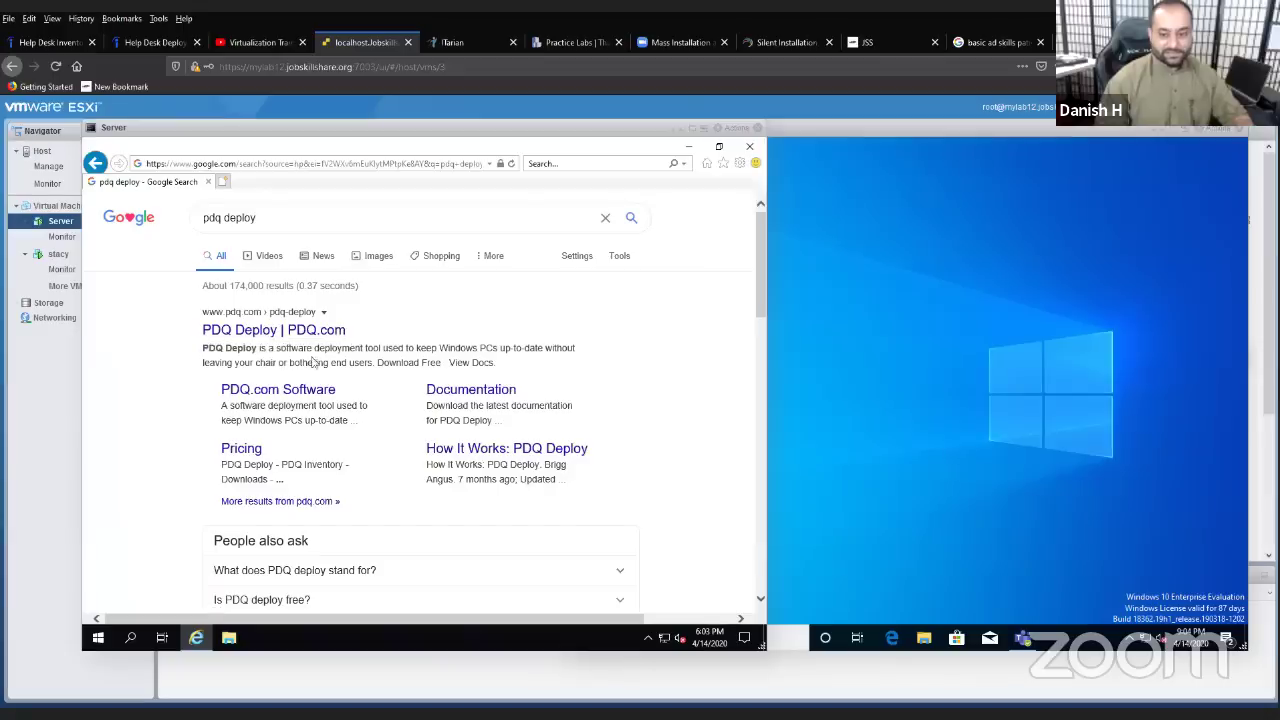
- On the PDQ Deploy product page, close the chat popup, accept cookies, and choose Download Free
left_click(265, 339)
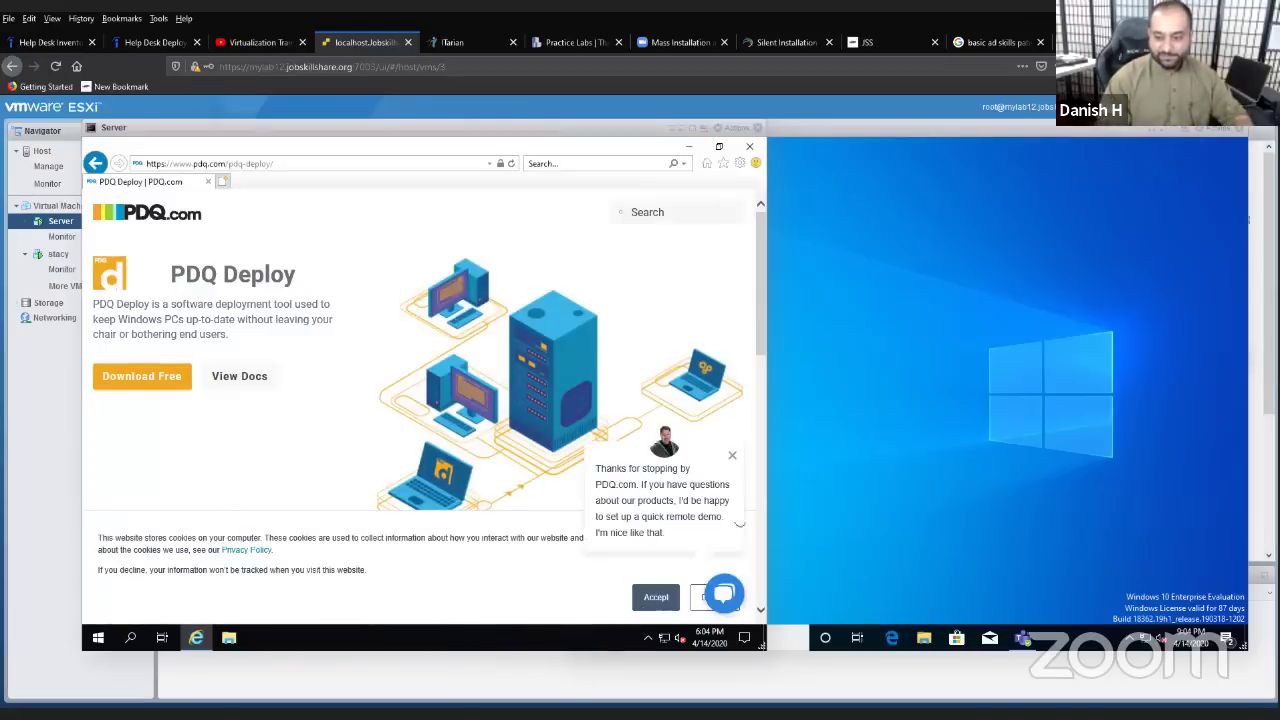
left_click(731, 456)
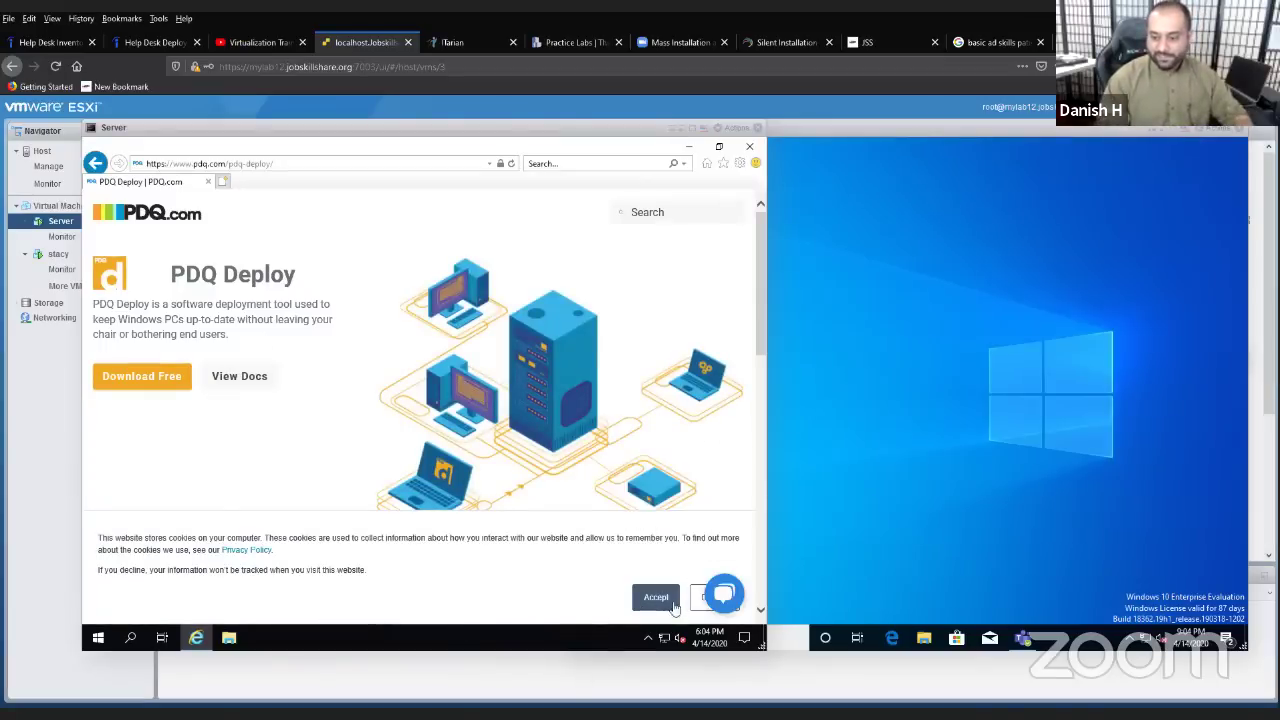
left_click(672, 604)
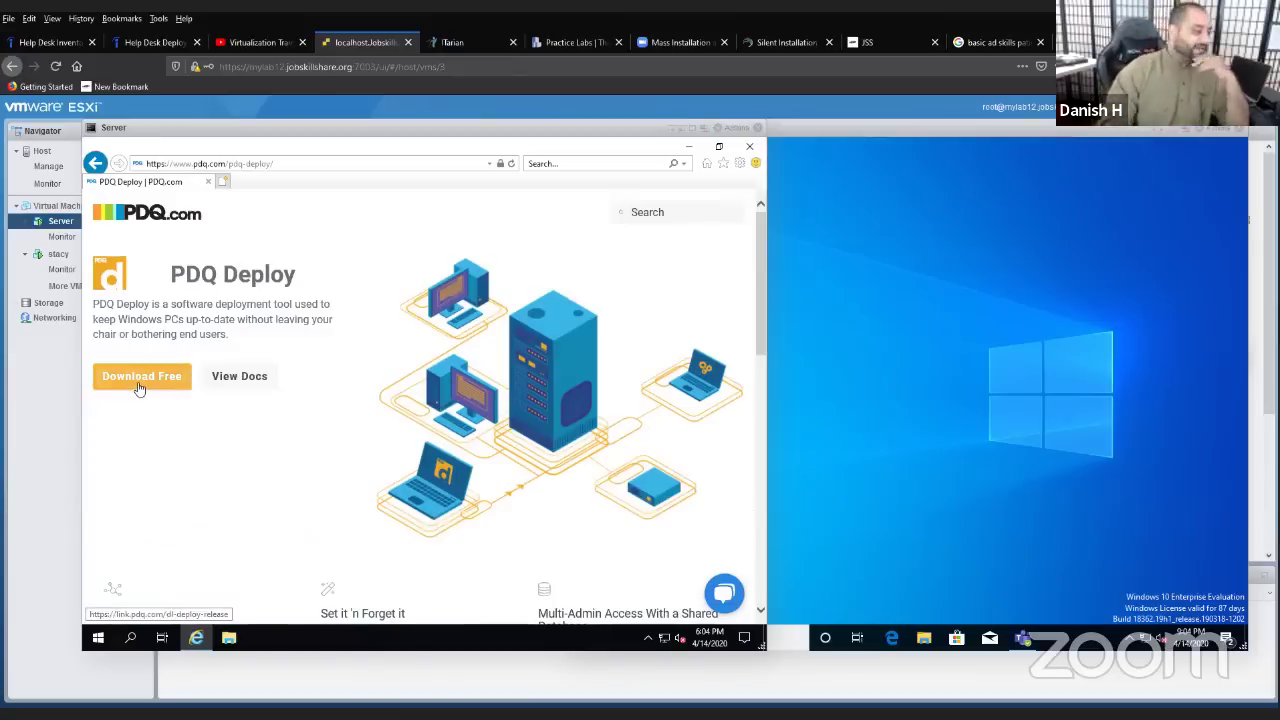
left_click(139, 386)
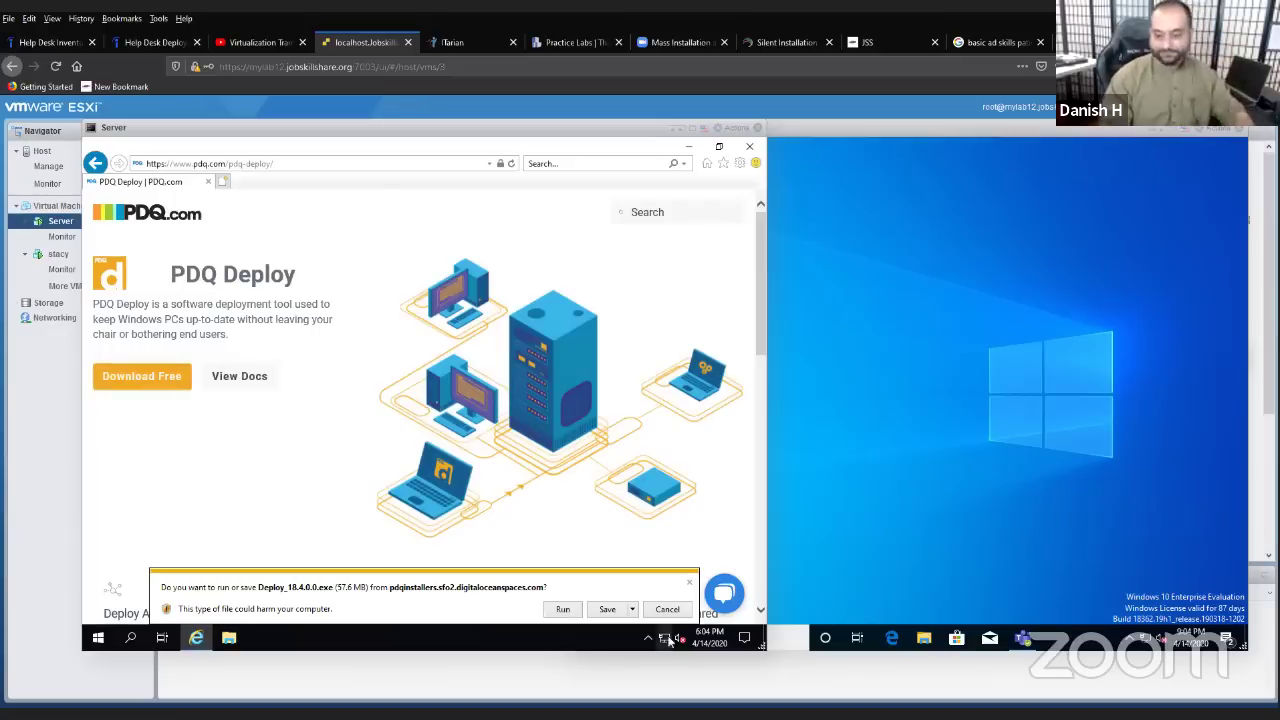
- Save the Deploy_18.4.0.0 installer into the Downloads folder via Save as
left_click(632, 609)
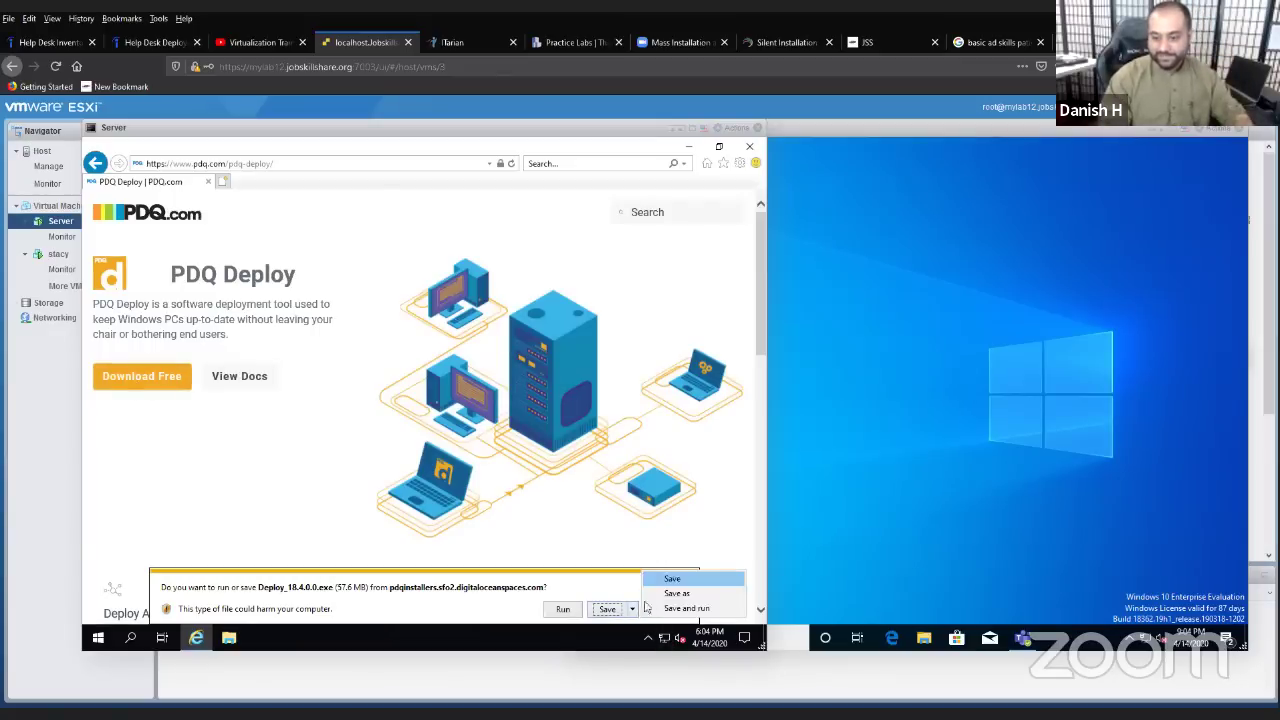
left_click(660, 603)
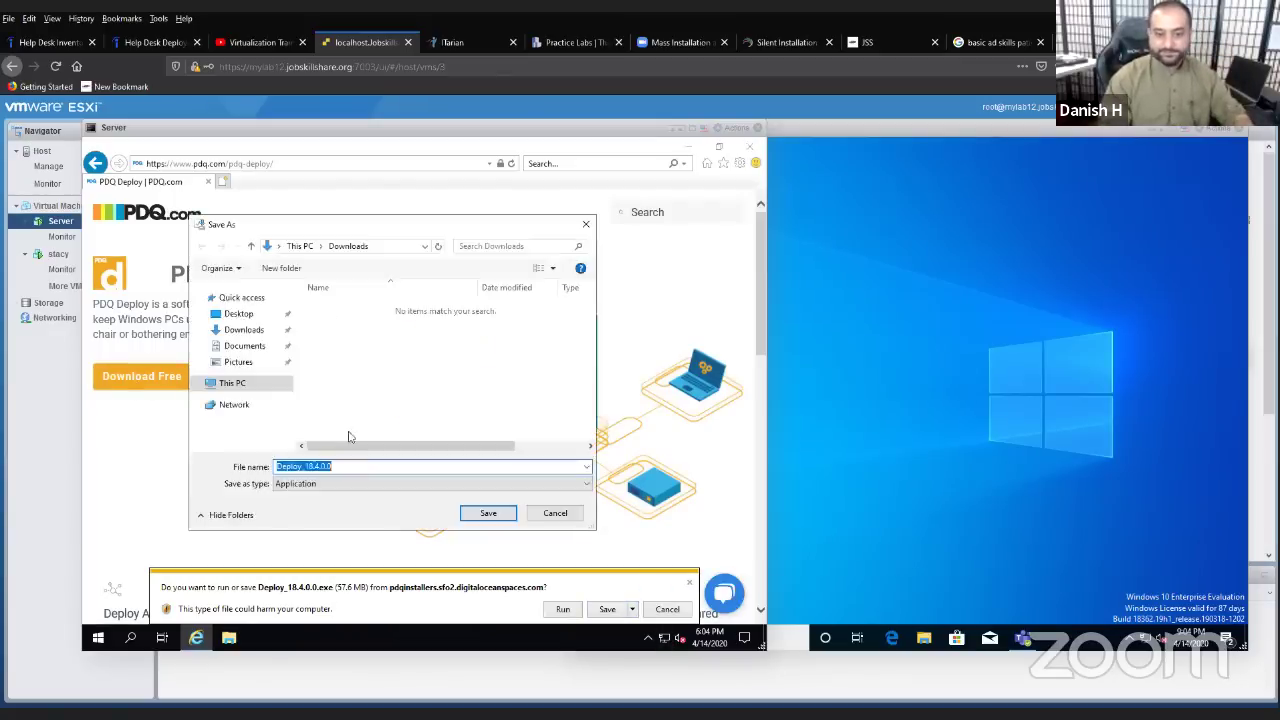
left_click(488, 513)
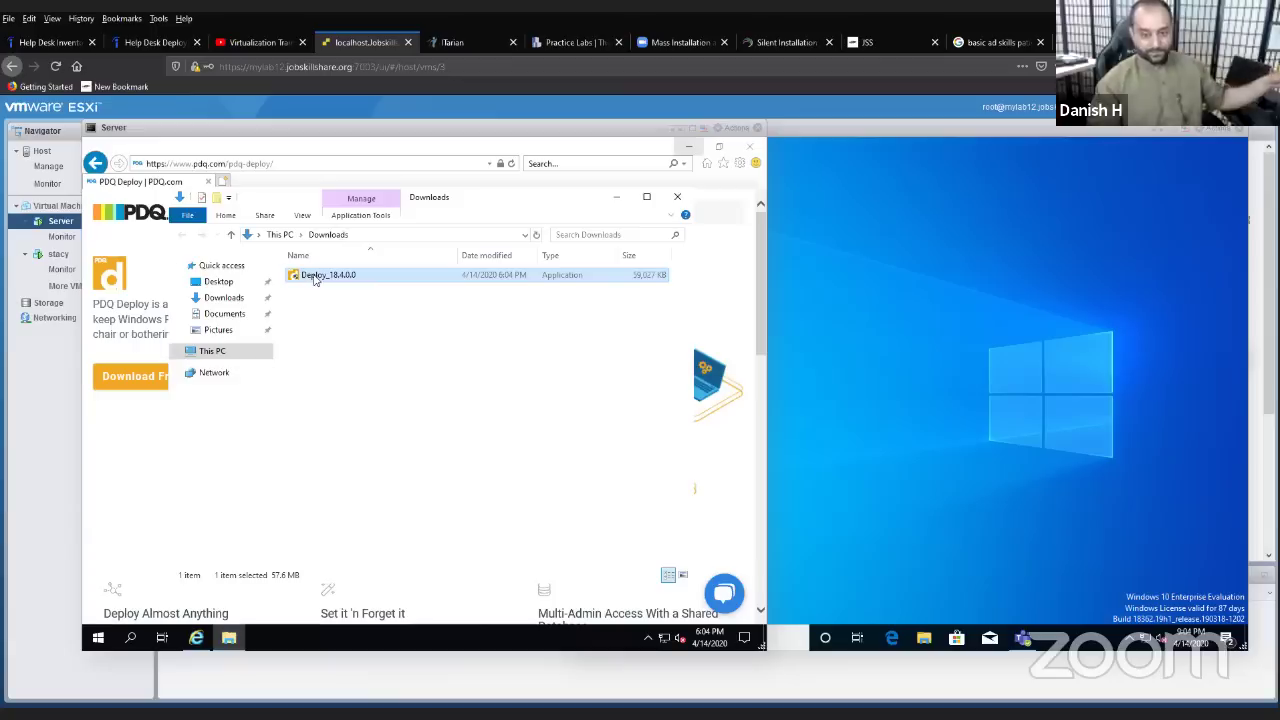
- Run Deploy_18.4.0.0 as administrator, approve the UAC prompt, and minimize the browser and Downloads windows
right_click(313, 280)
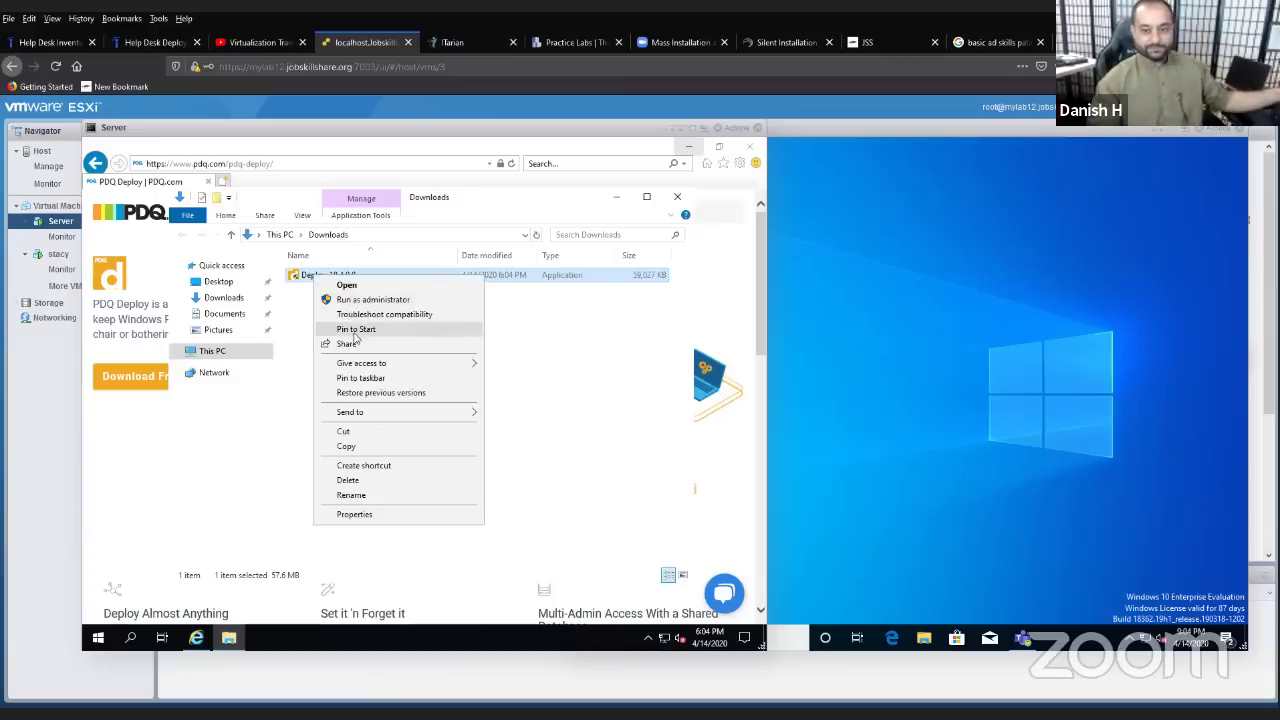
left_click(364, 302)
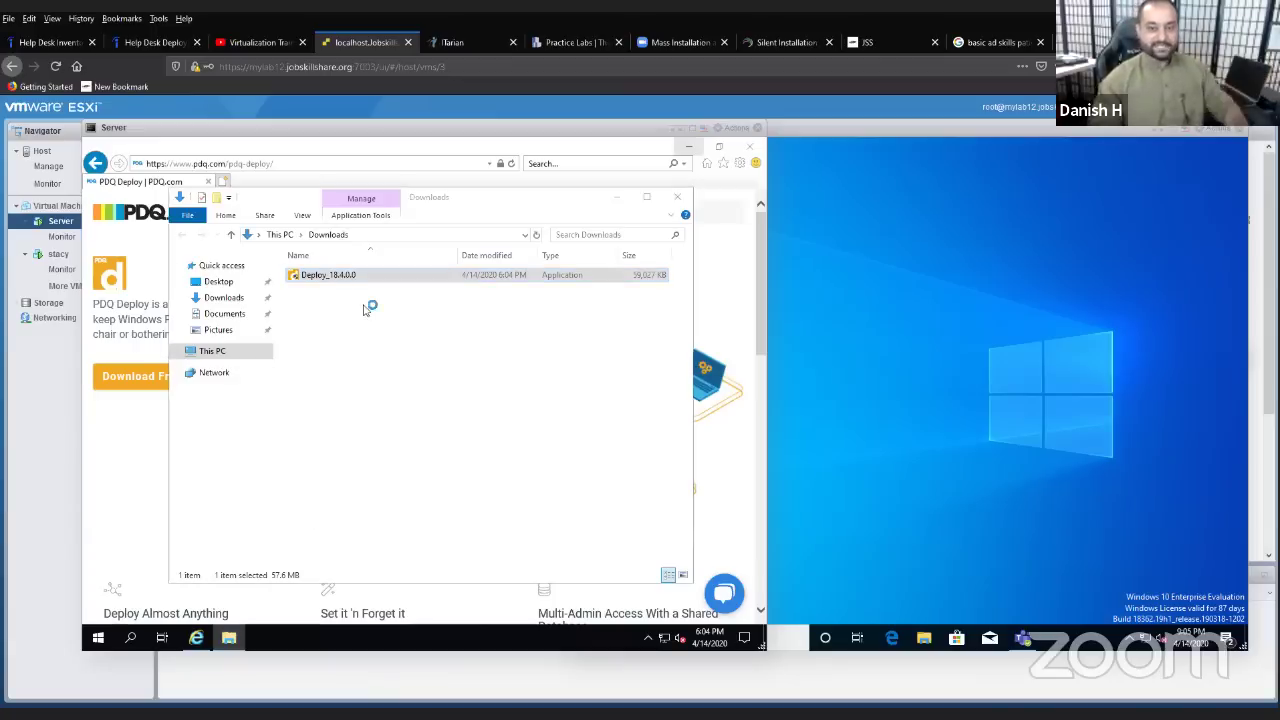
left_click(689, 147)
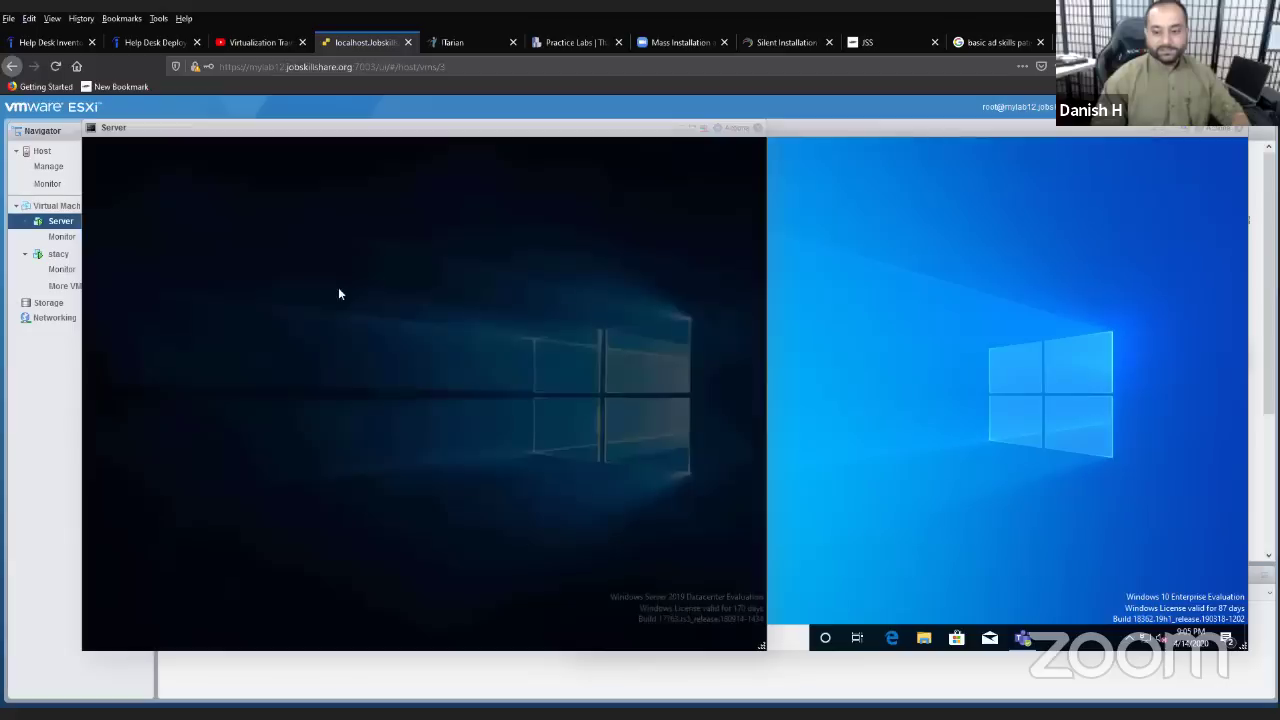
left_click(391, 478)
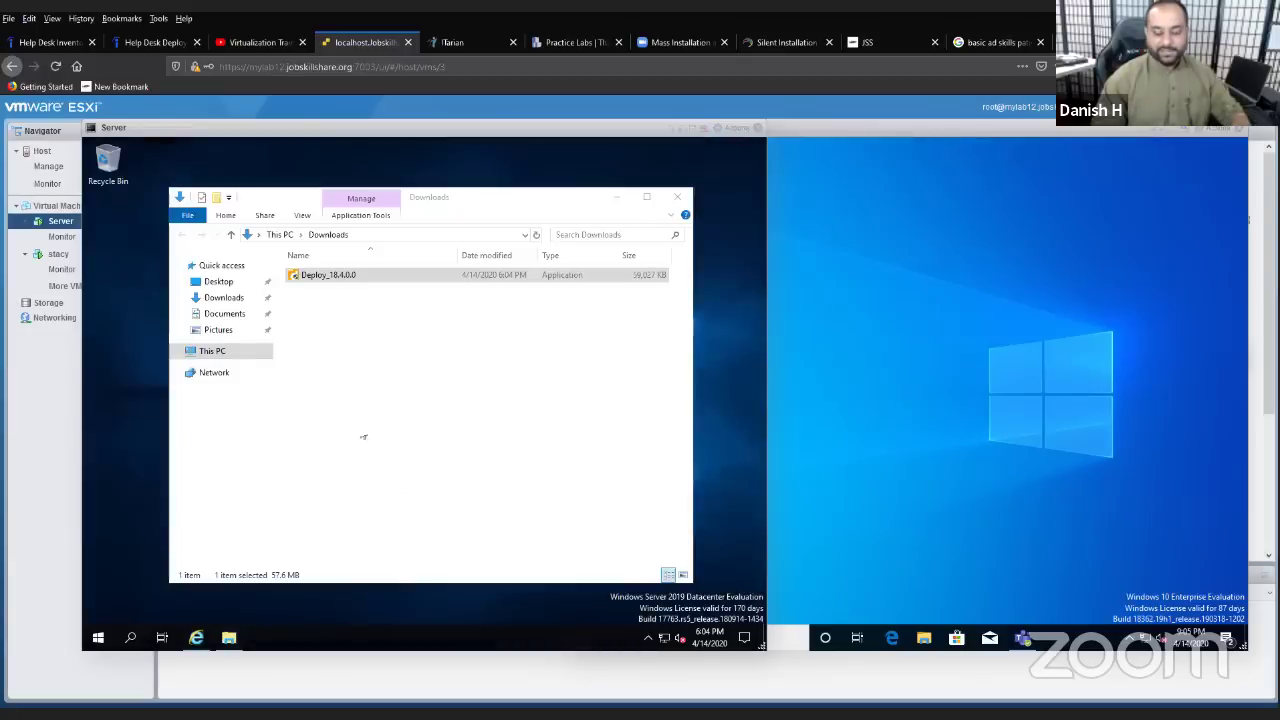
left_click(617, 197)
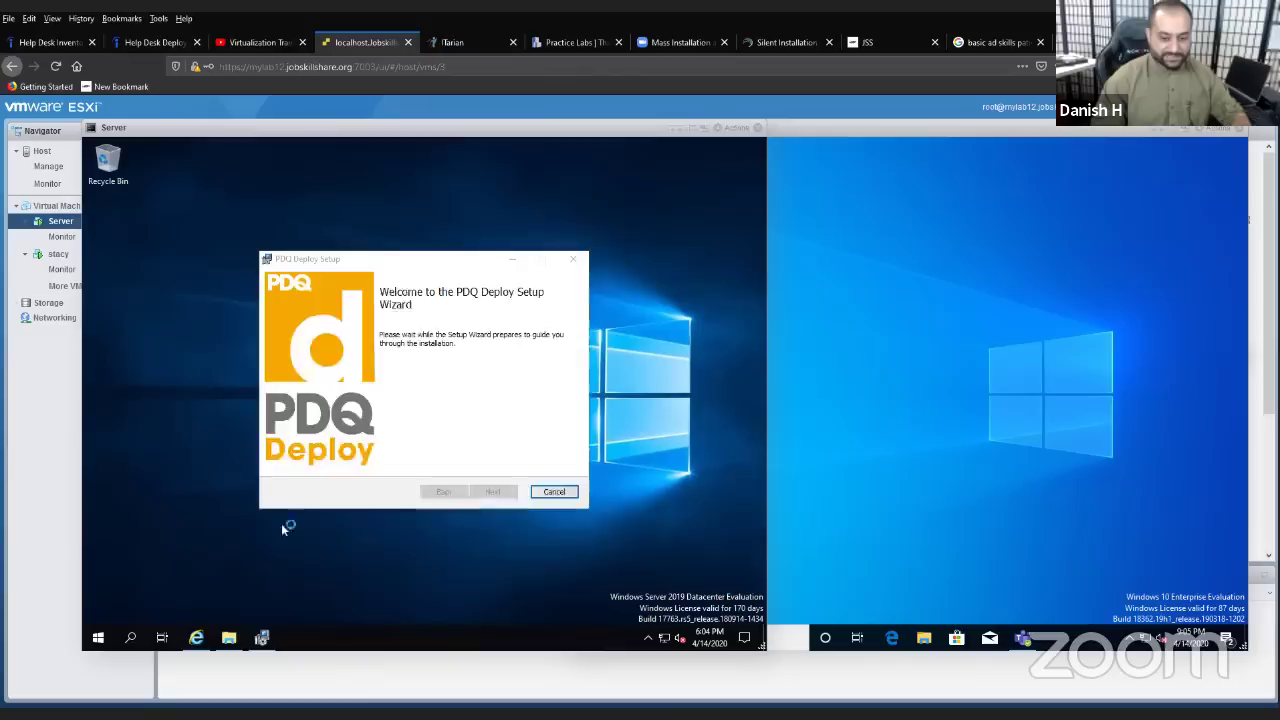
- Accept the PDQ Deploy license, keep the default destination folder, install, and finish setup
left_click(495, 491)
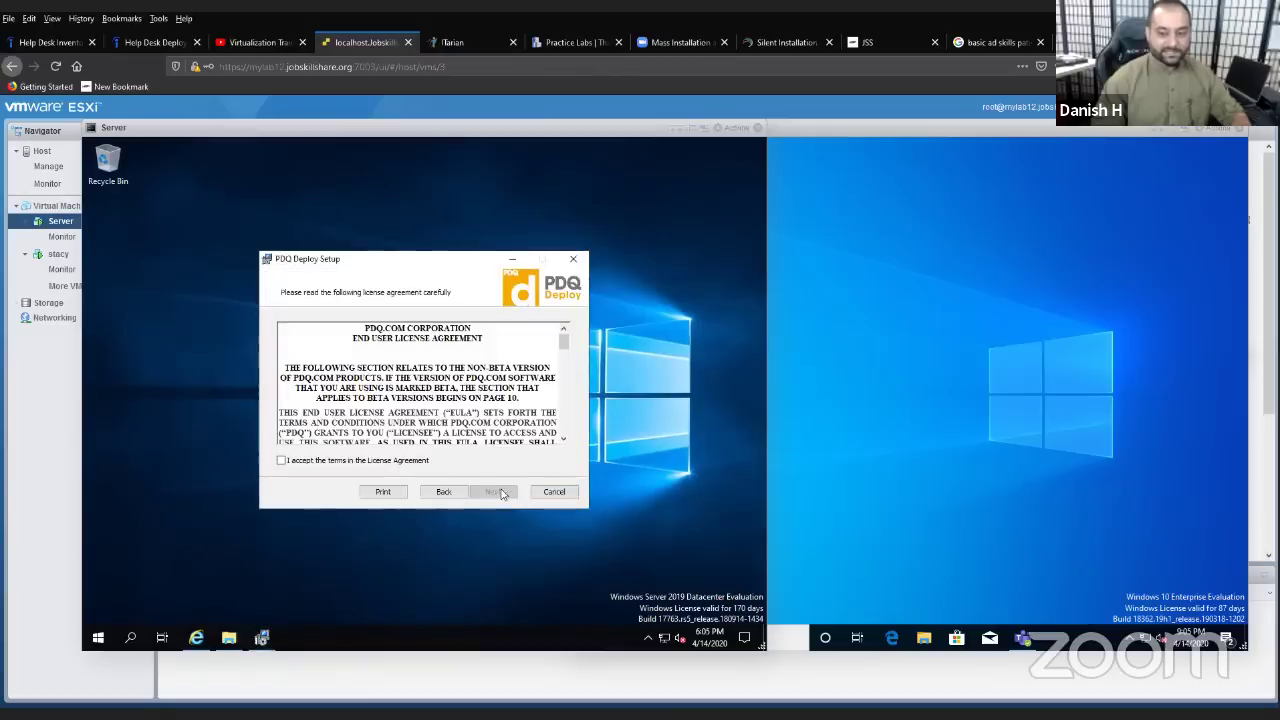
left_click(327, 462)
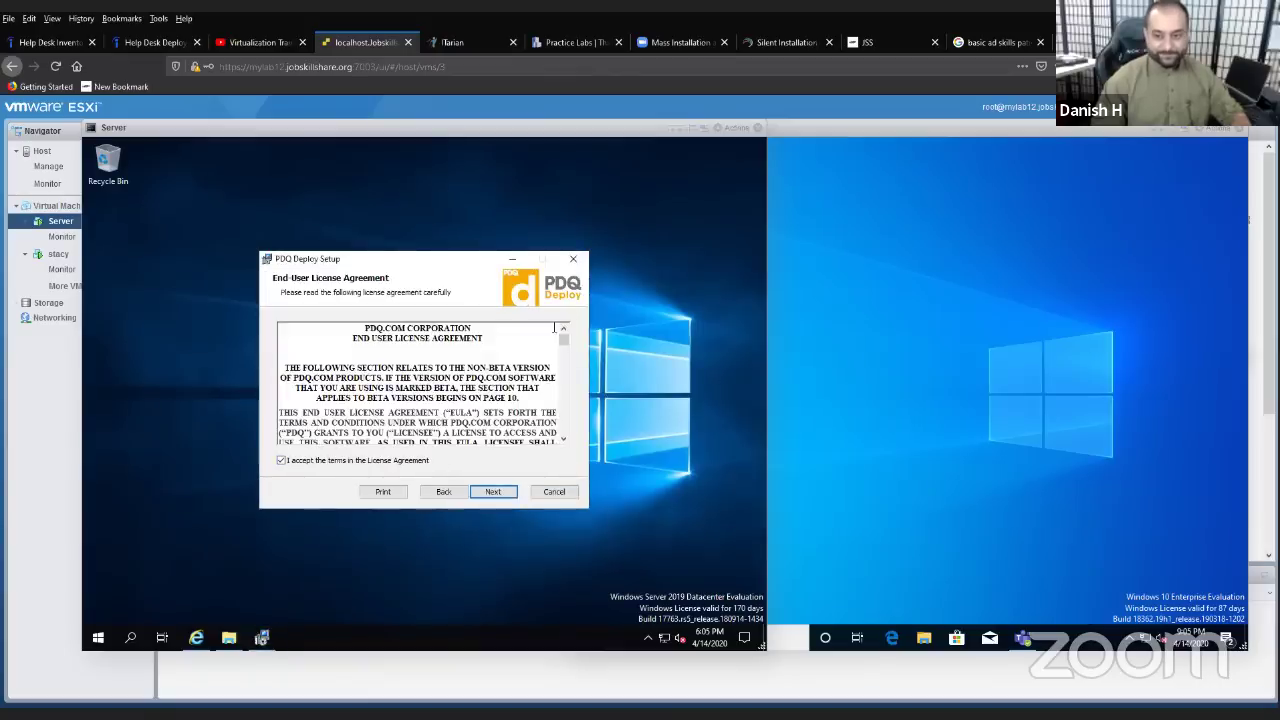
left_click_drag(560, 338, 555, 479)
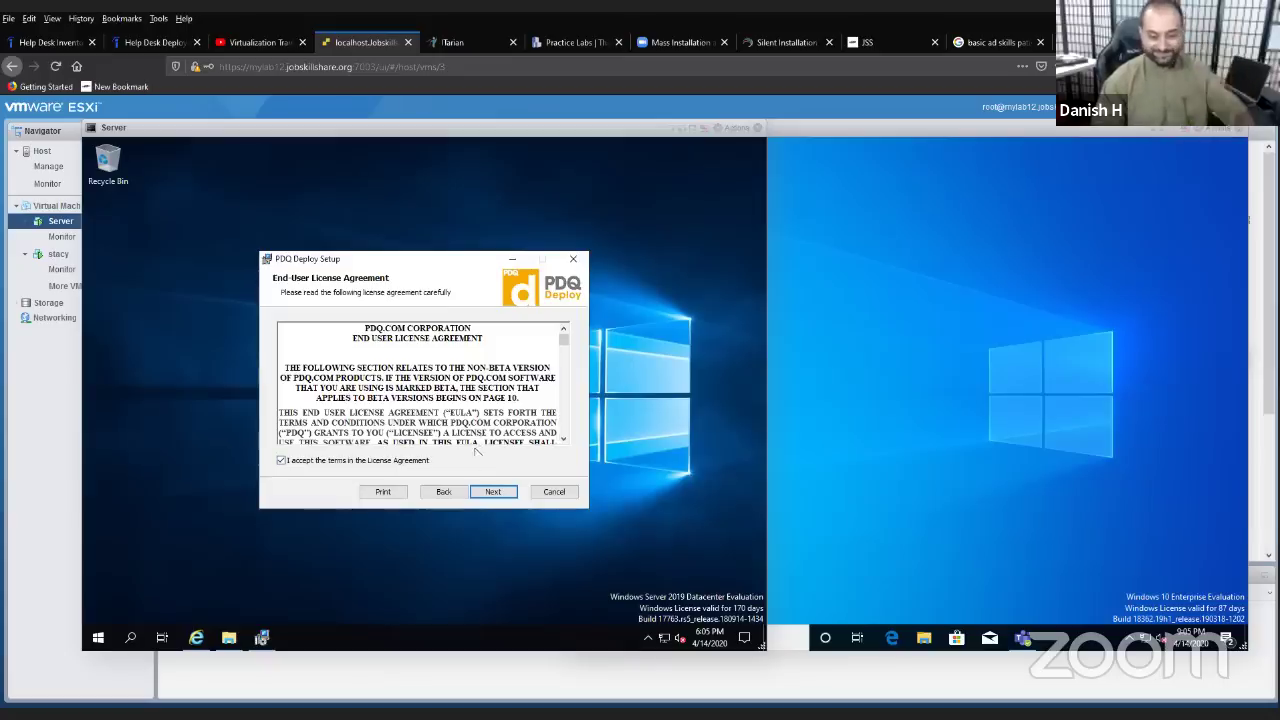
left_click(492, 495)
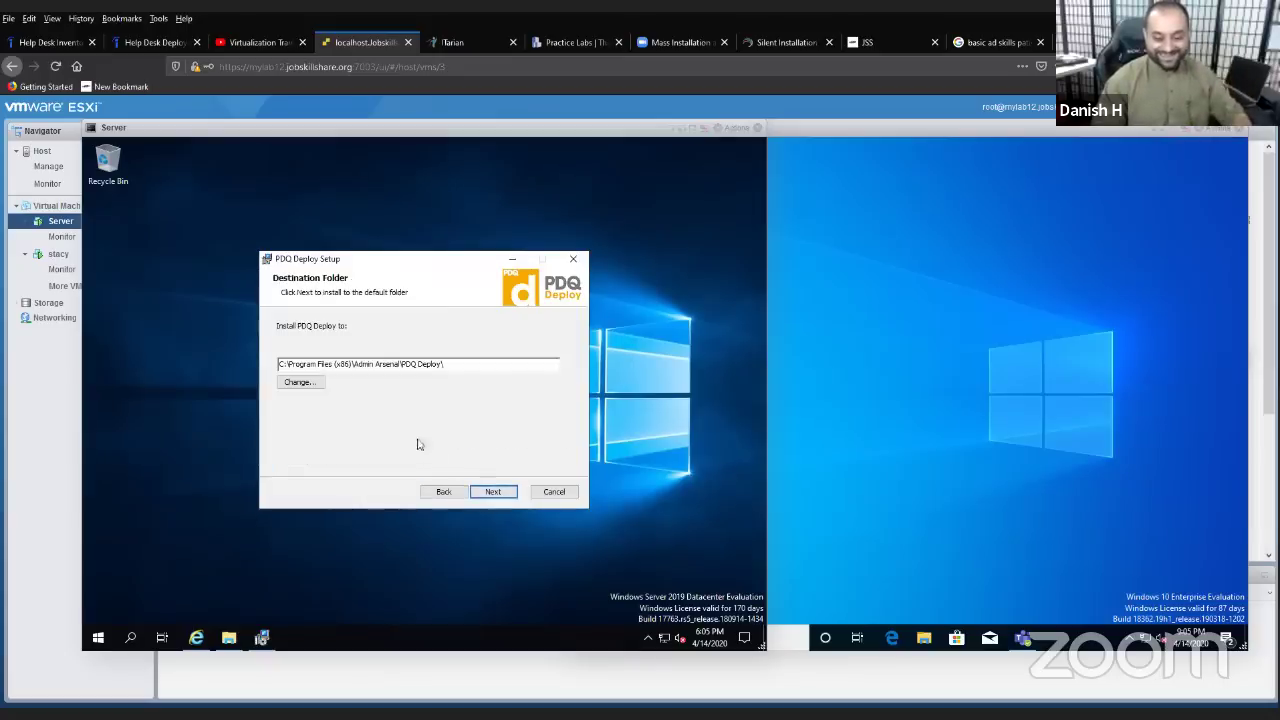
left_click(490, 494)
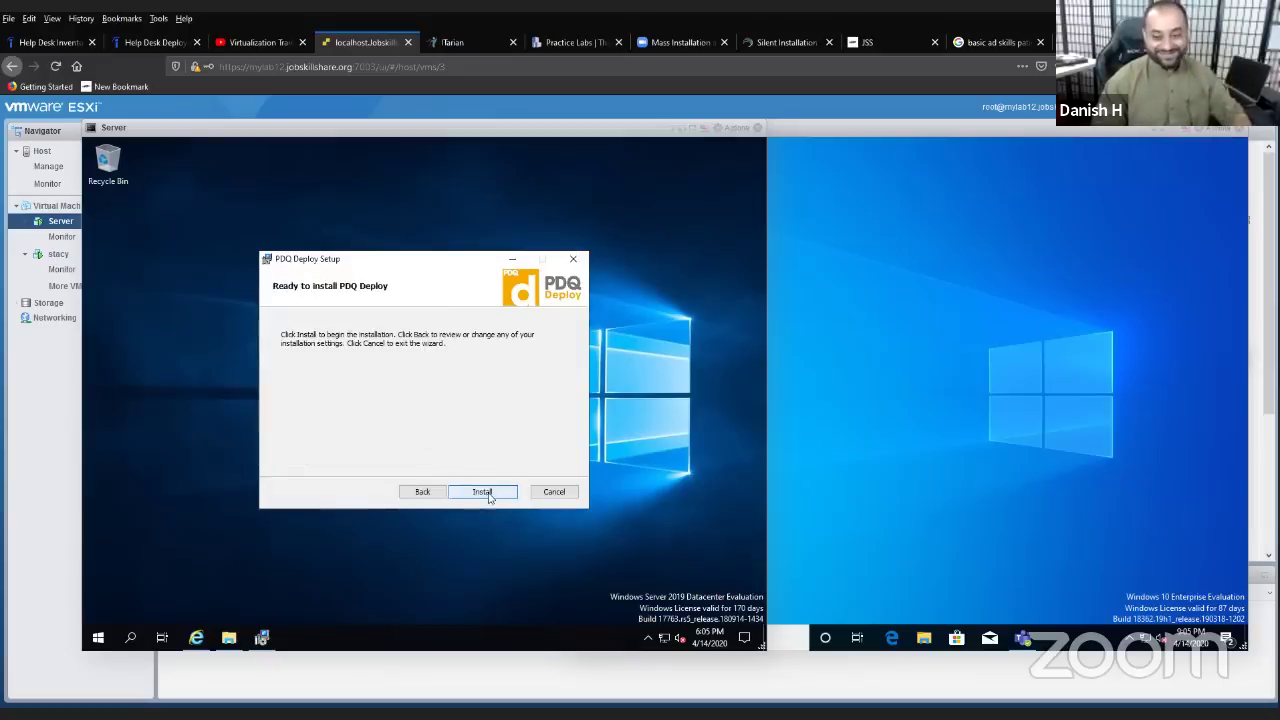
left_click(487, 494)
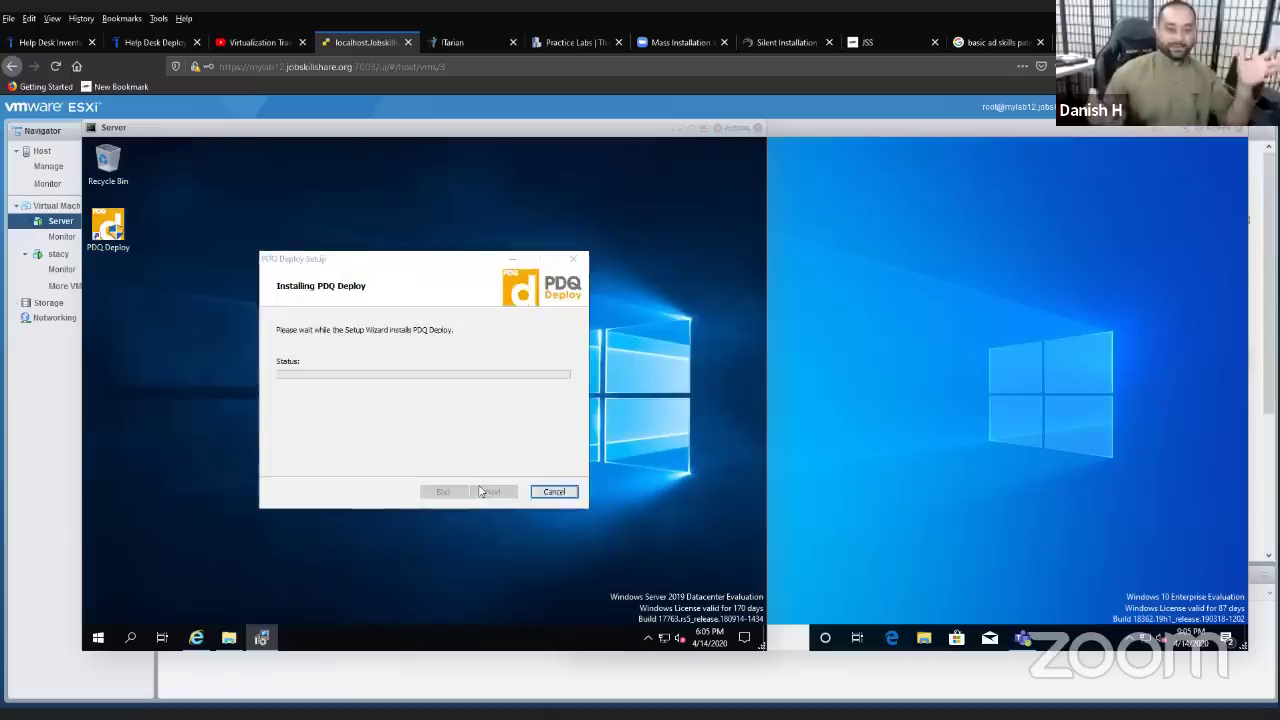
left_click(483, 491)
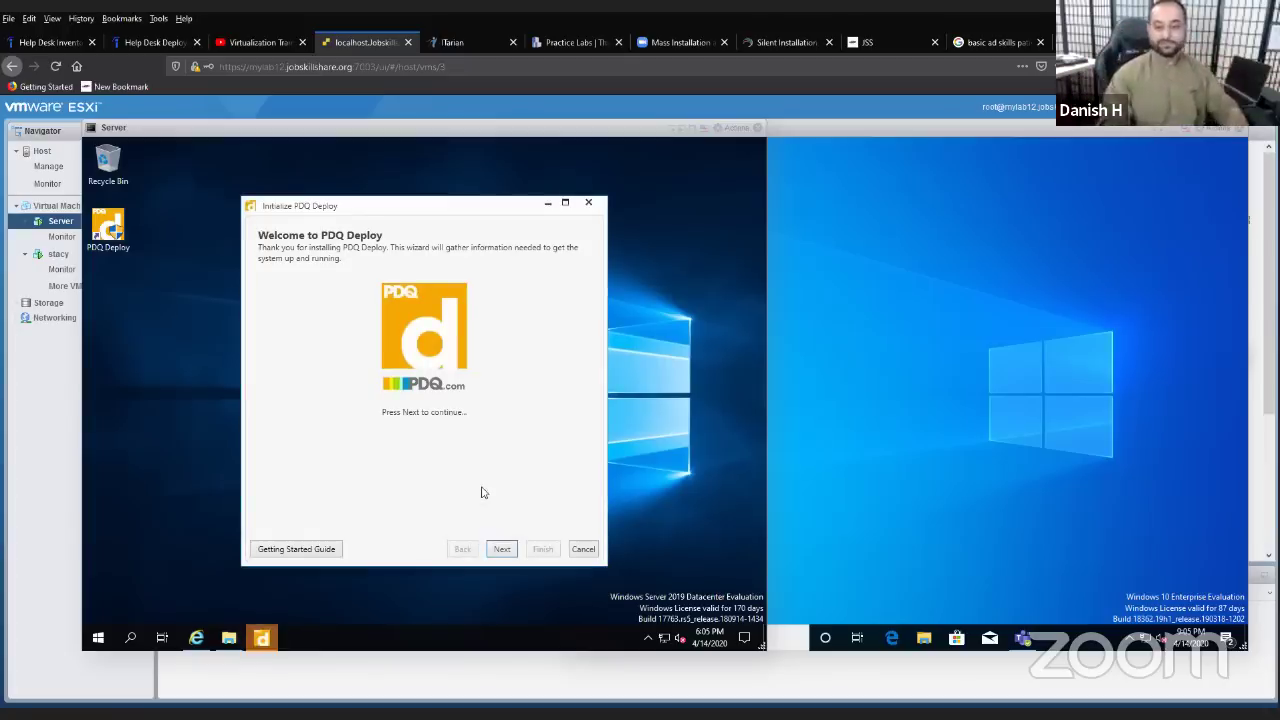
- Continue Initialize PDQ Deploy in Use Free Mode to Credentials, then focus the User Name and Password fields
left_click(503, 549)
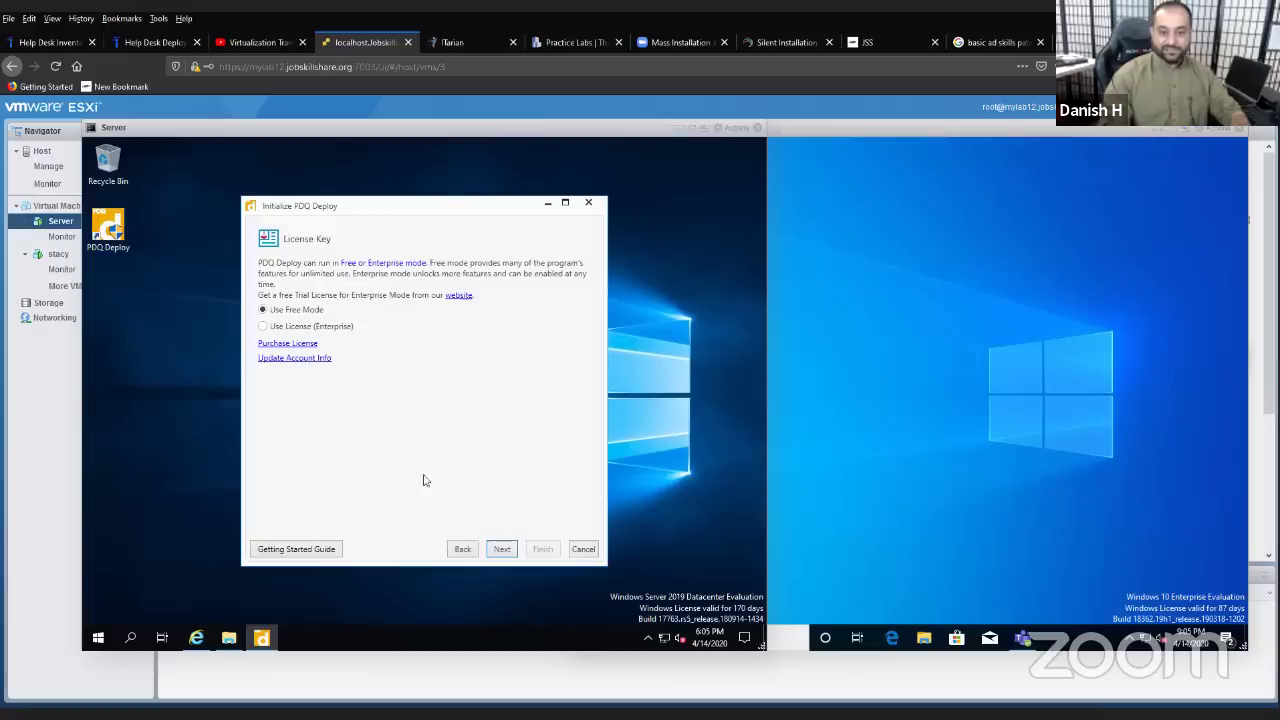
left_click(502, 550)
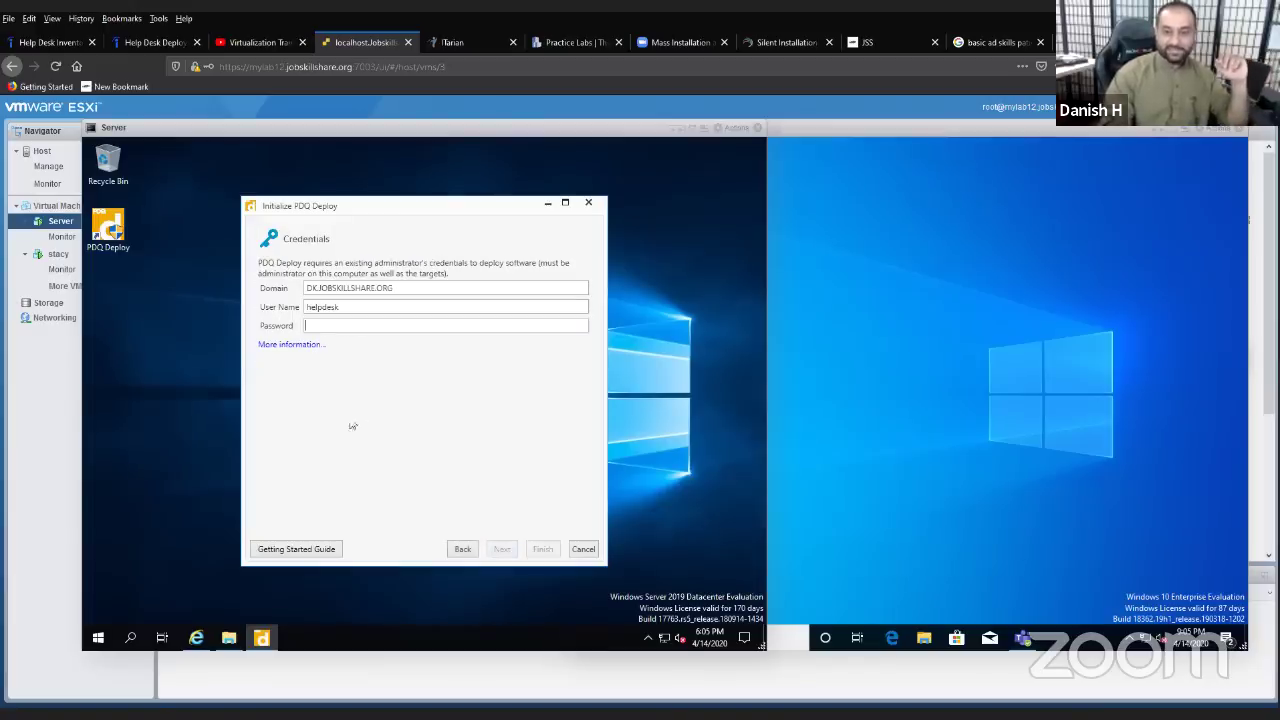
left_click_drag(395, 288, 305, 295)
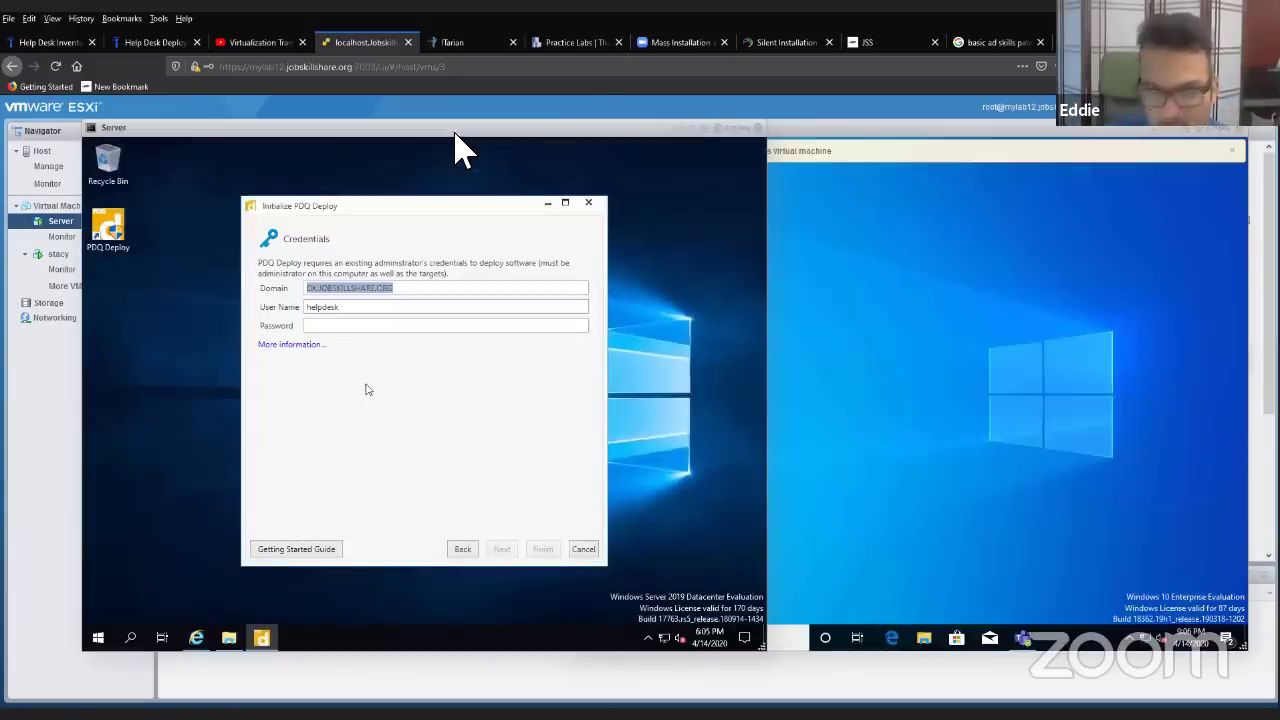
mouse_move(455, 135)
left_mouse_down()
mouse_move(529, 134)
mouse_move(333, 135)
mouse_move(458, 135)
left_mouse_up()
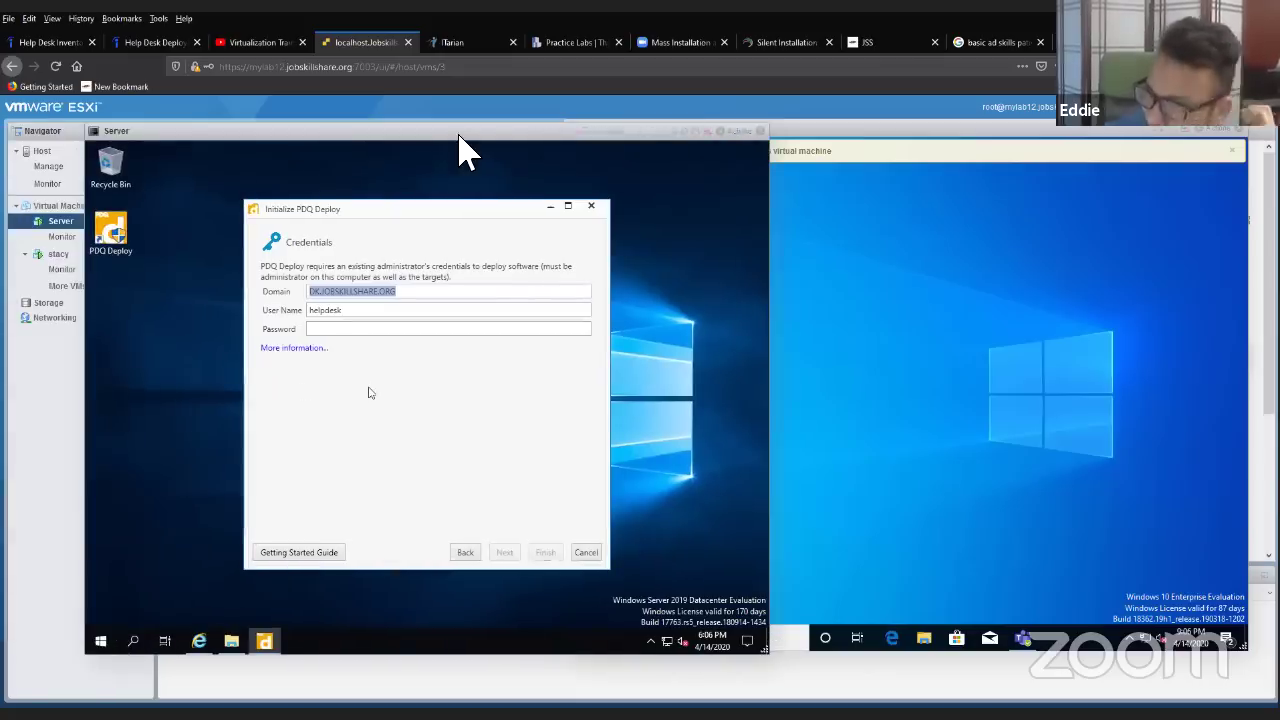
left_click(413, 309)
left_click(408, 329)
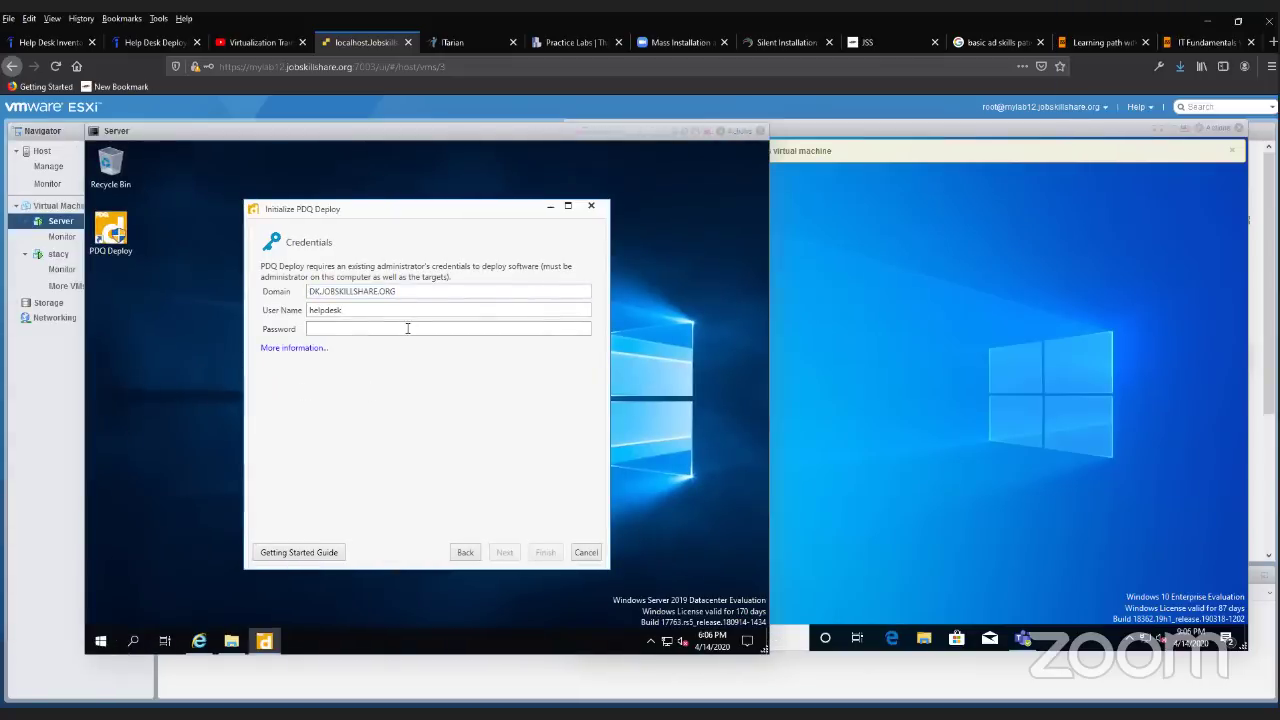
- In a Command Prompt, run whoami and then whoami /fqdn to show the account's full domain name
left_click(133, 640)
type("c")
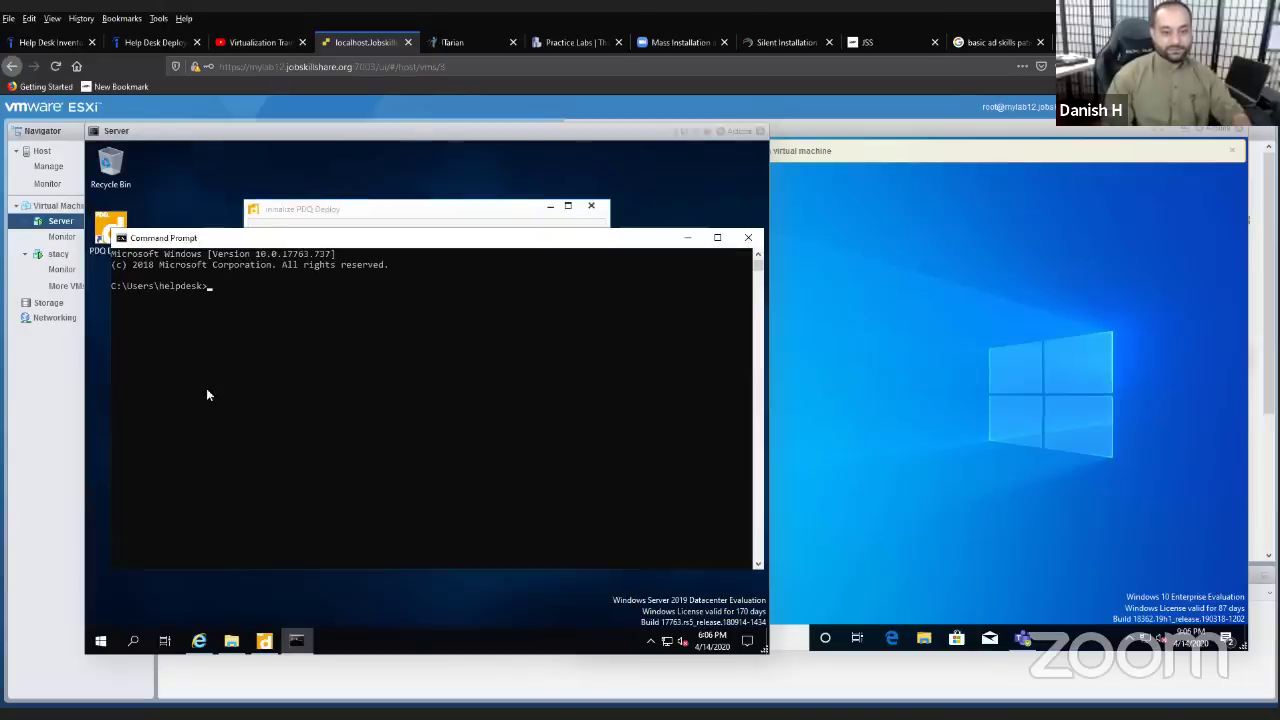
type("whoami")
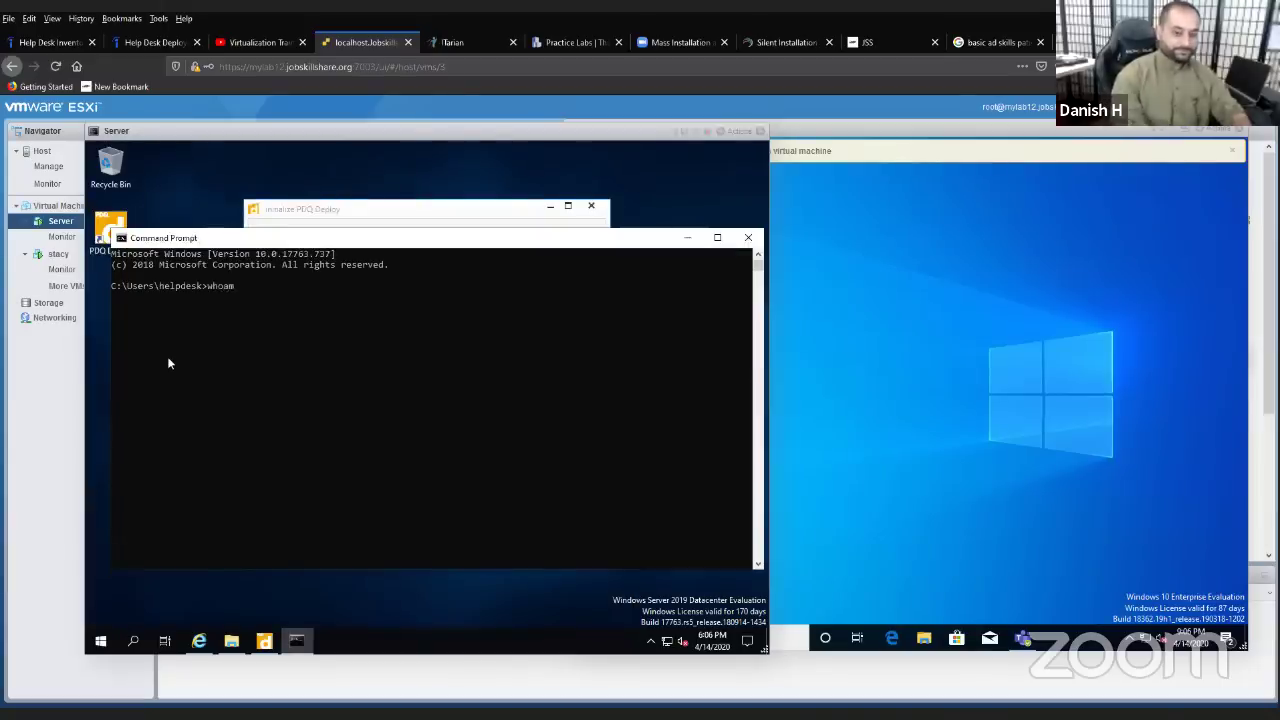
key("Return")
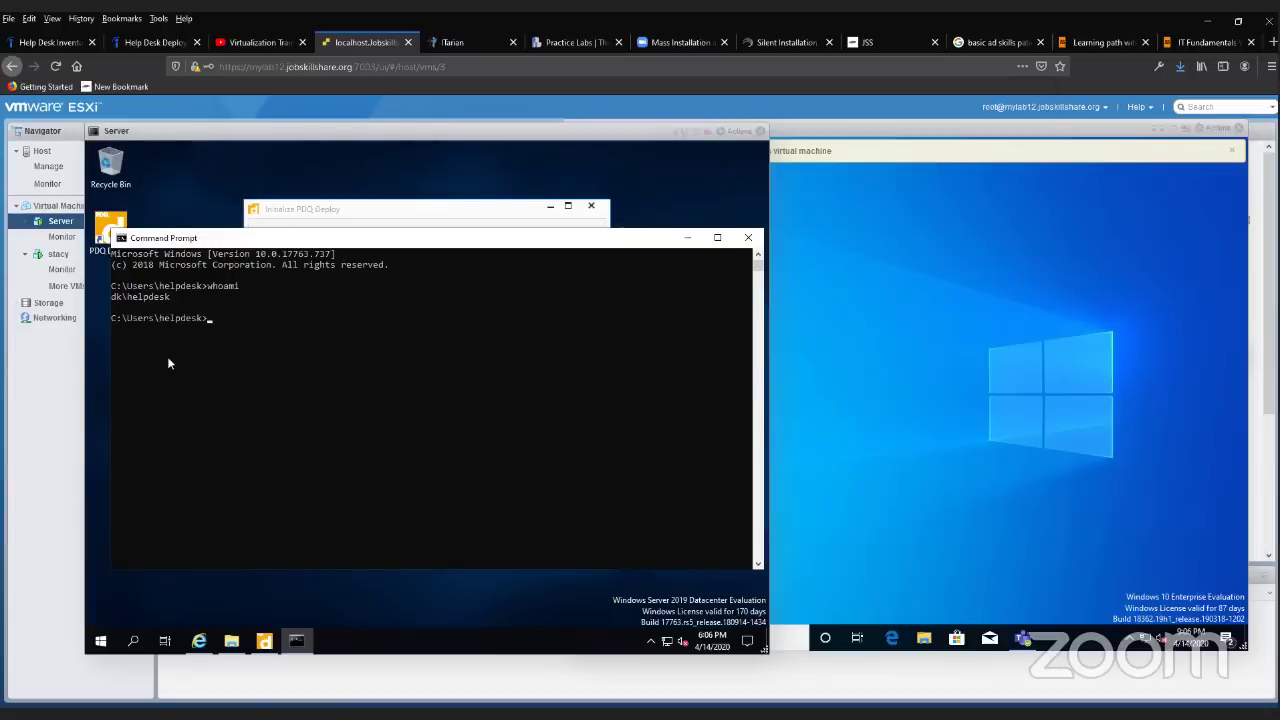
type("wh")
type("oM")
type("mi ")
type("\\")
key("BackSpace")
type("/fd")
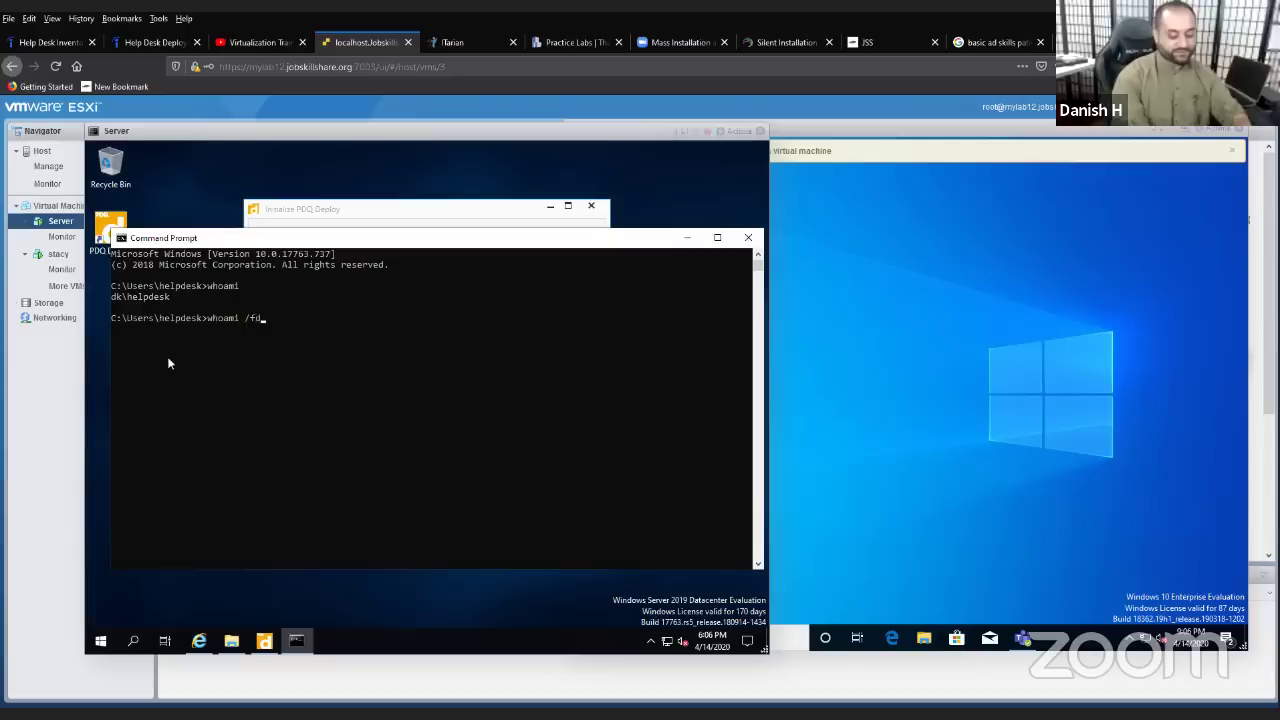
key("BackSpace")
type("qdn")
key("Return")
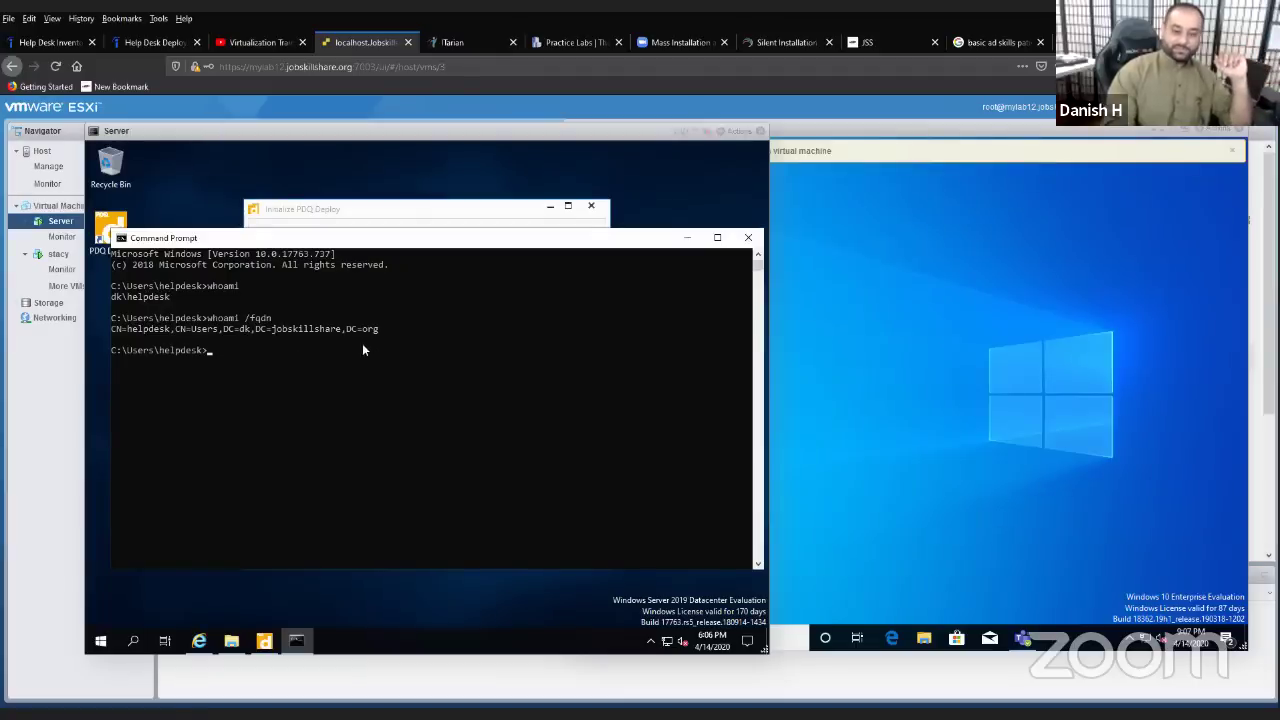
- Compare the DC=dk, DC=jobskillshare, DC=org output with the dialog's Domain value
left_click_drag(355, 248, 328, 419)
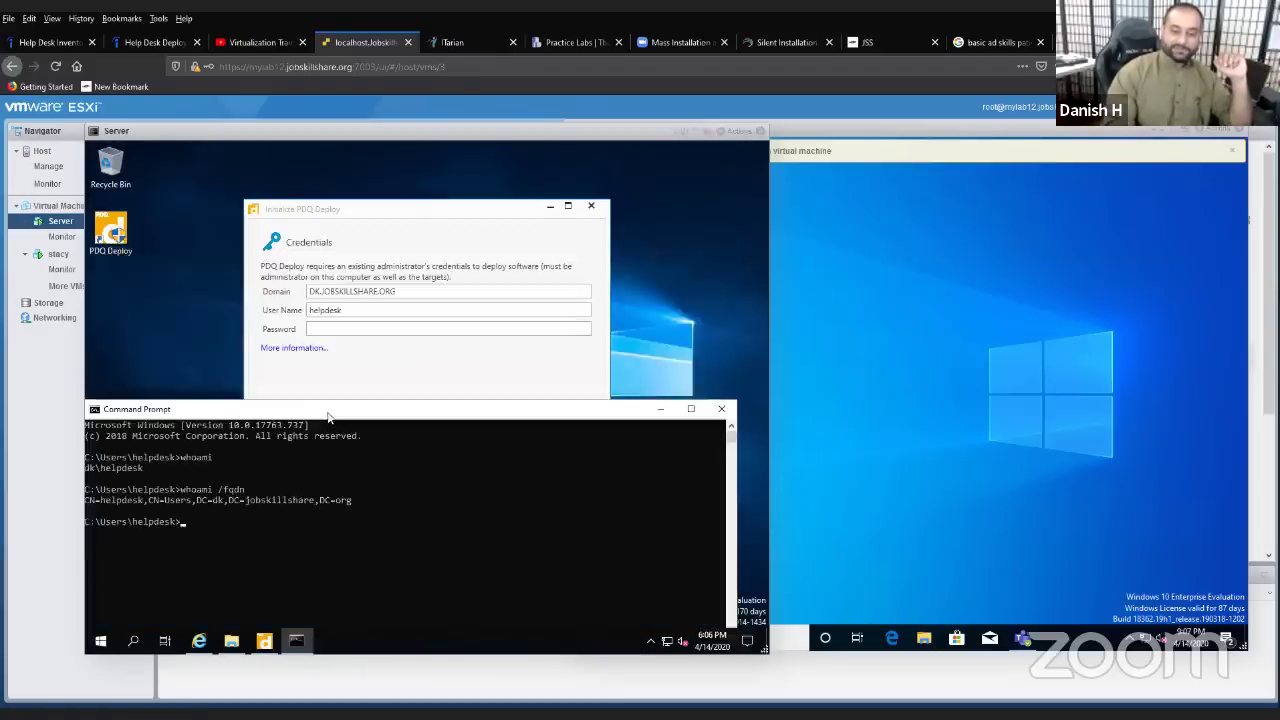
left_click_drag(224, 501, 200, 505)
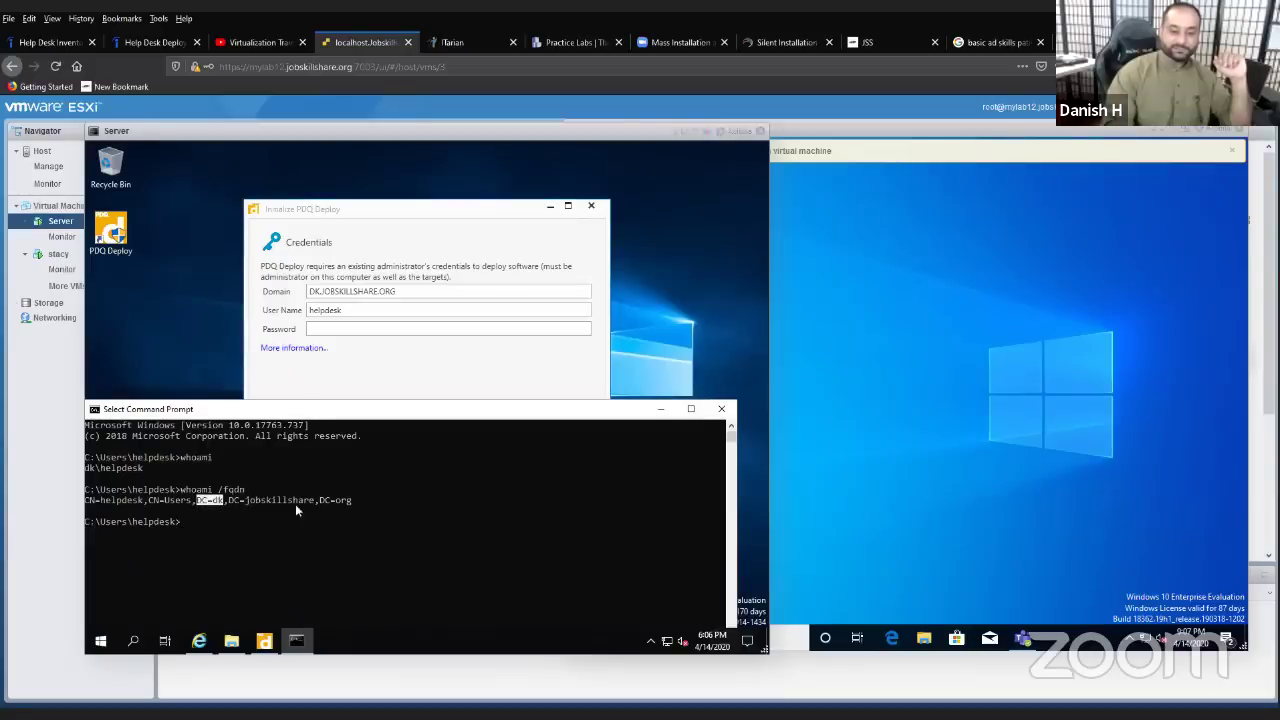
left_click_drag(314, 501, 229, 507)
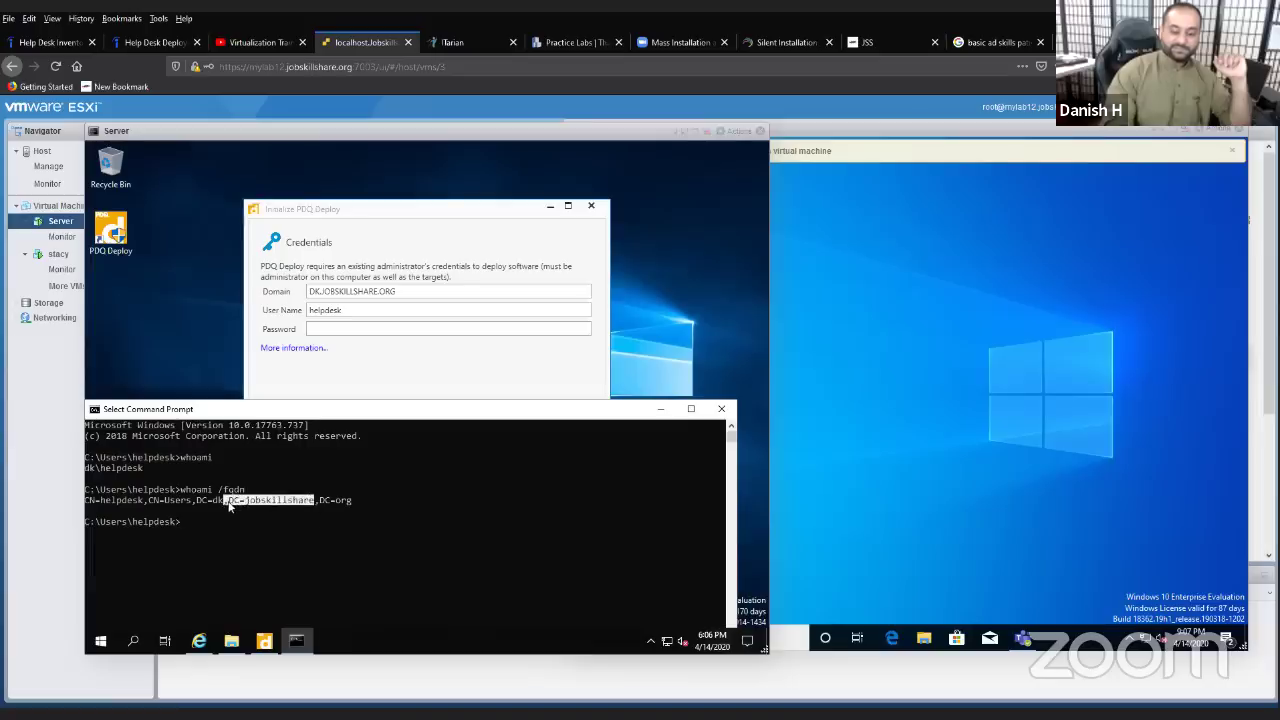
left_click(350, 500)
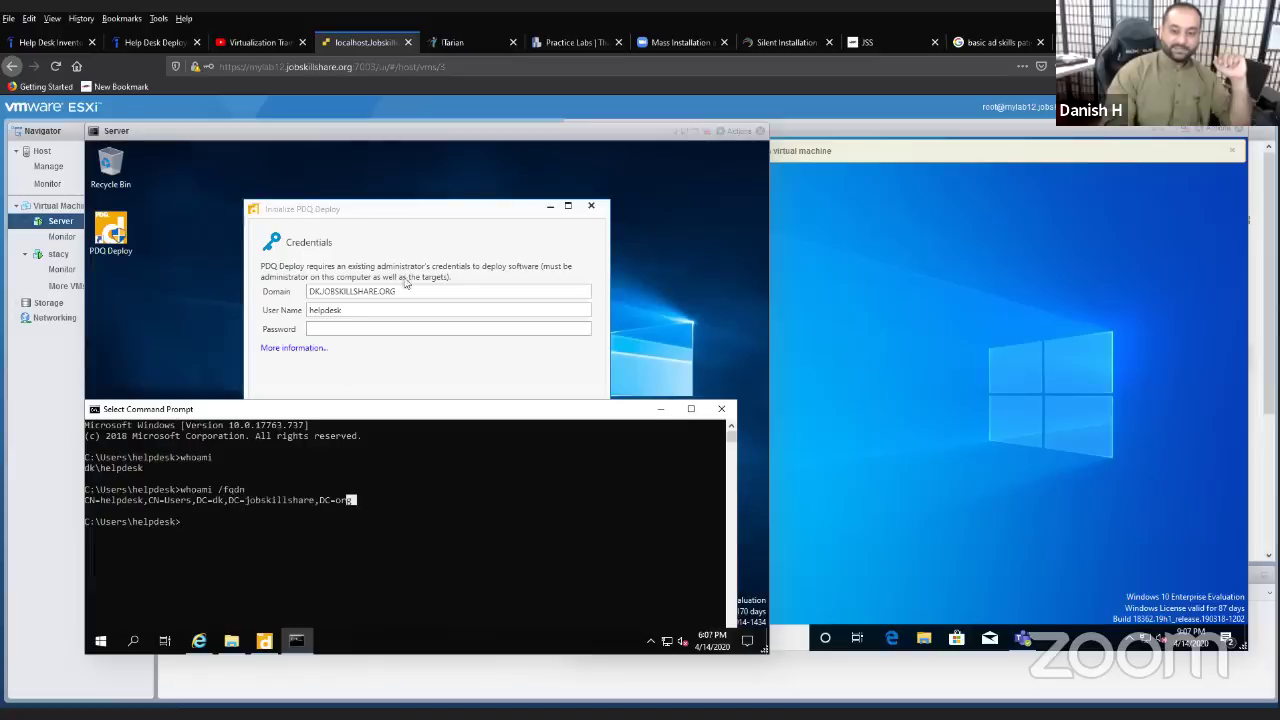
left_click(405, 283)
left_click_drag(398, 291, 309, 291)
left_click(311, 297)
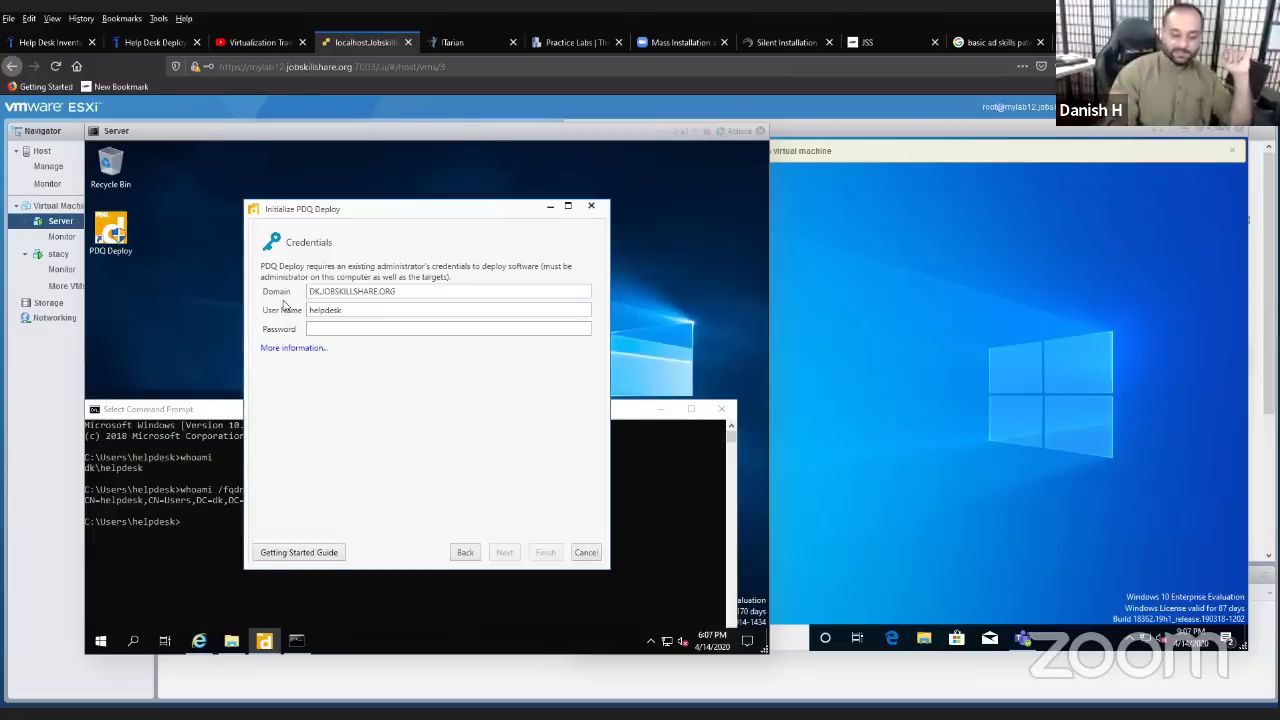
- Enter the domain account's password and finish the Initialize PDQ Deploy wizard
left_click(362, 331)
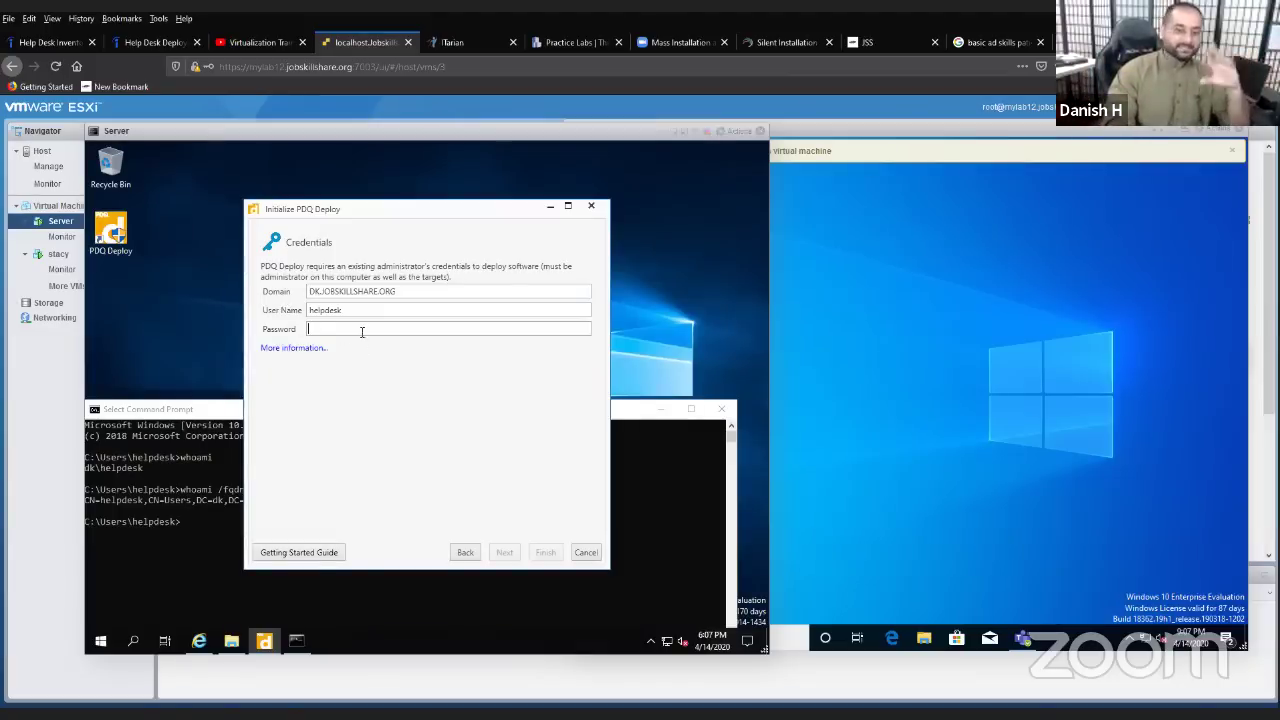
left_click_drag(394, 291, 278, 296)
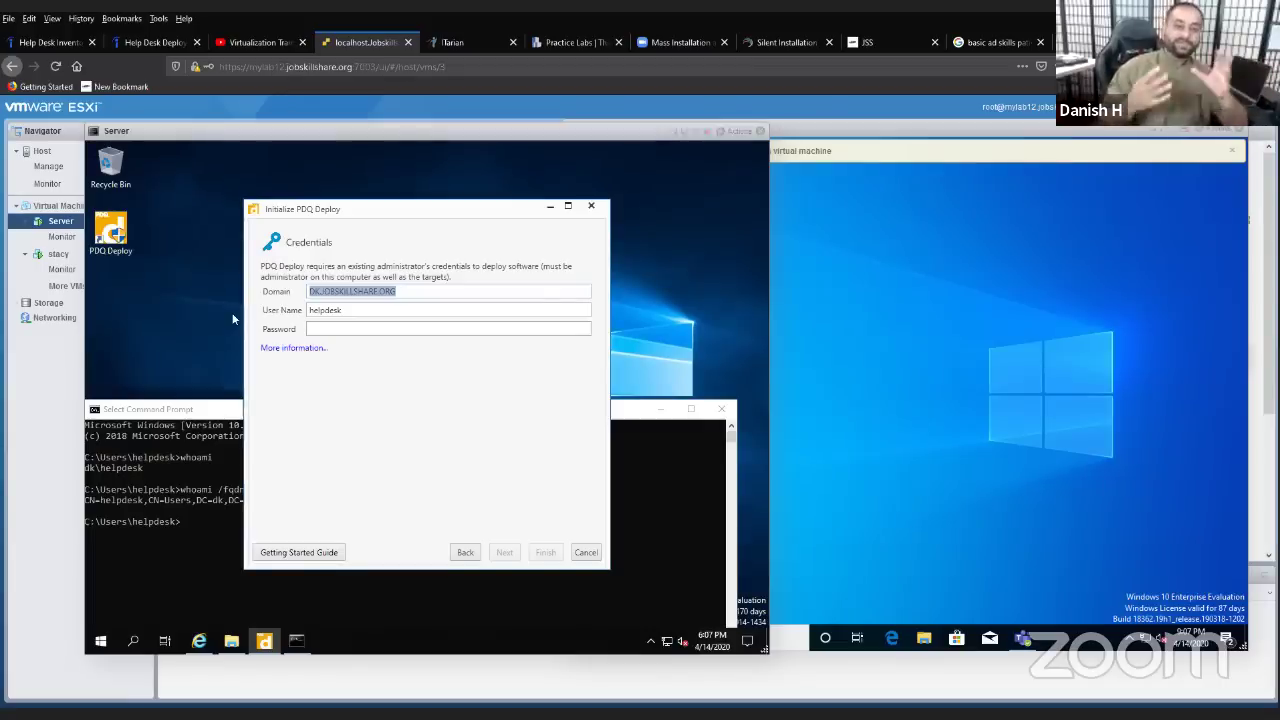
left_click(348, 333)
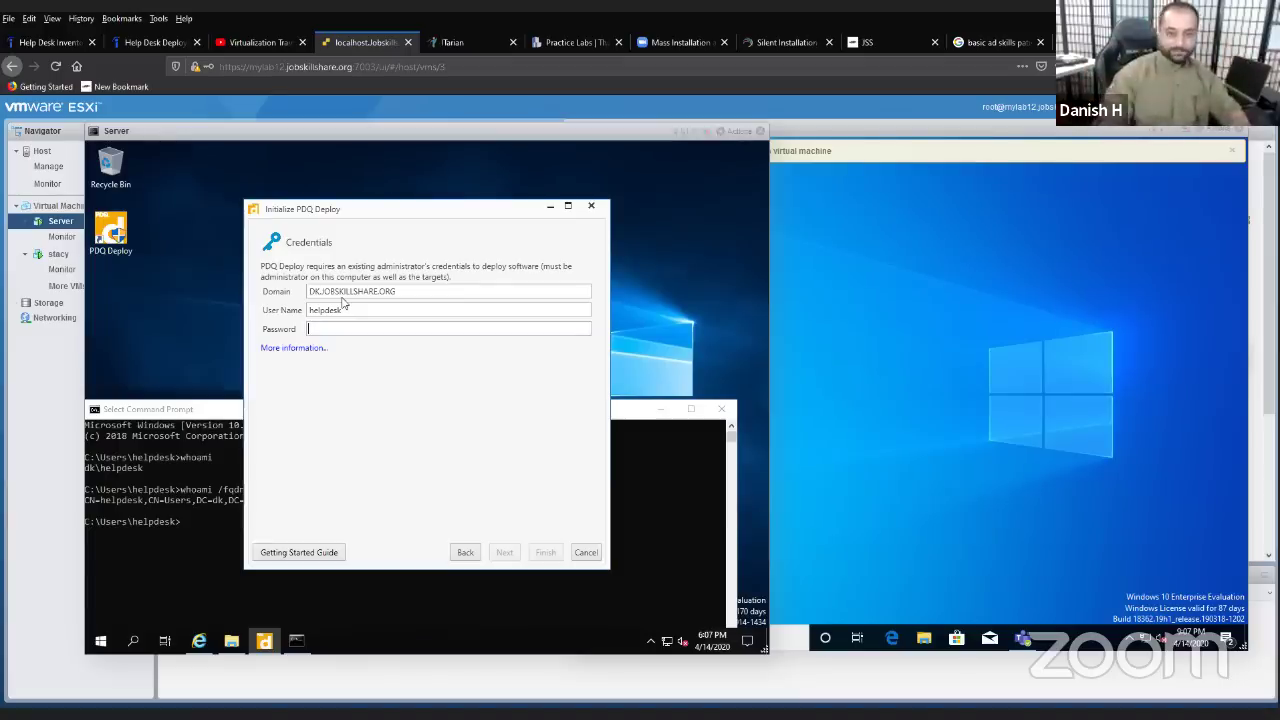
type("•••••••••")
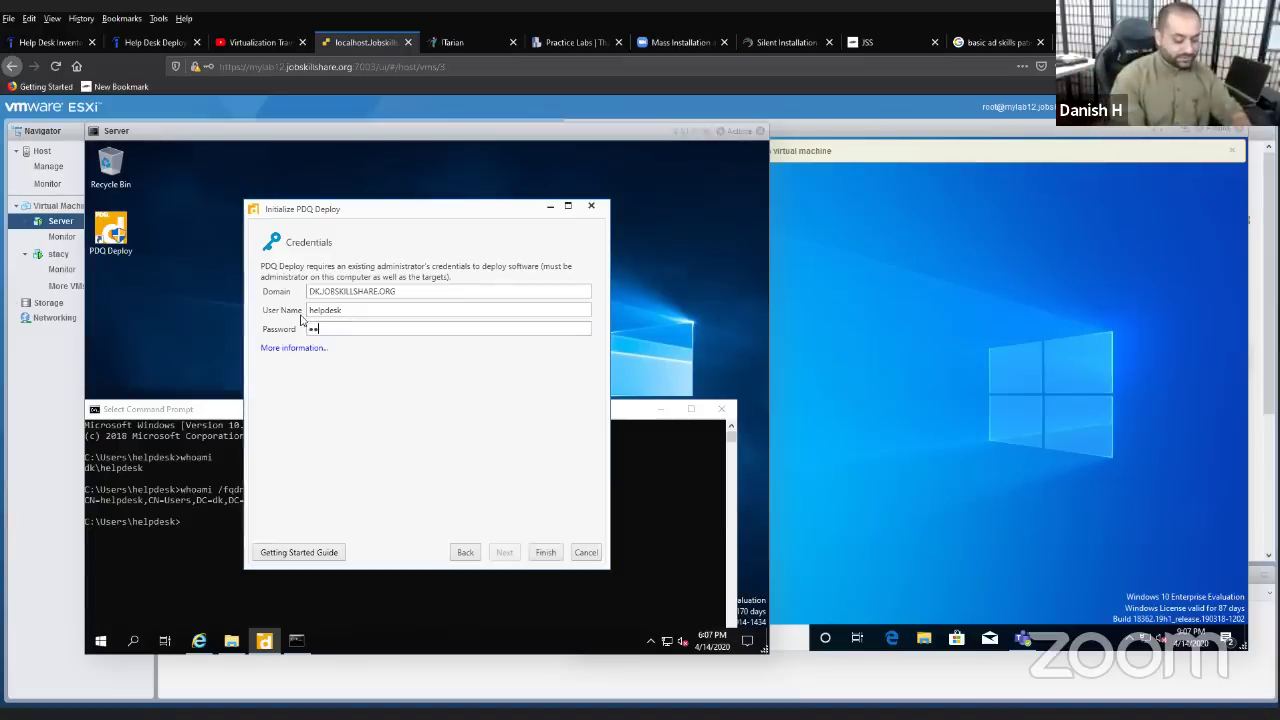
type("••")
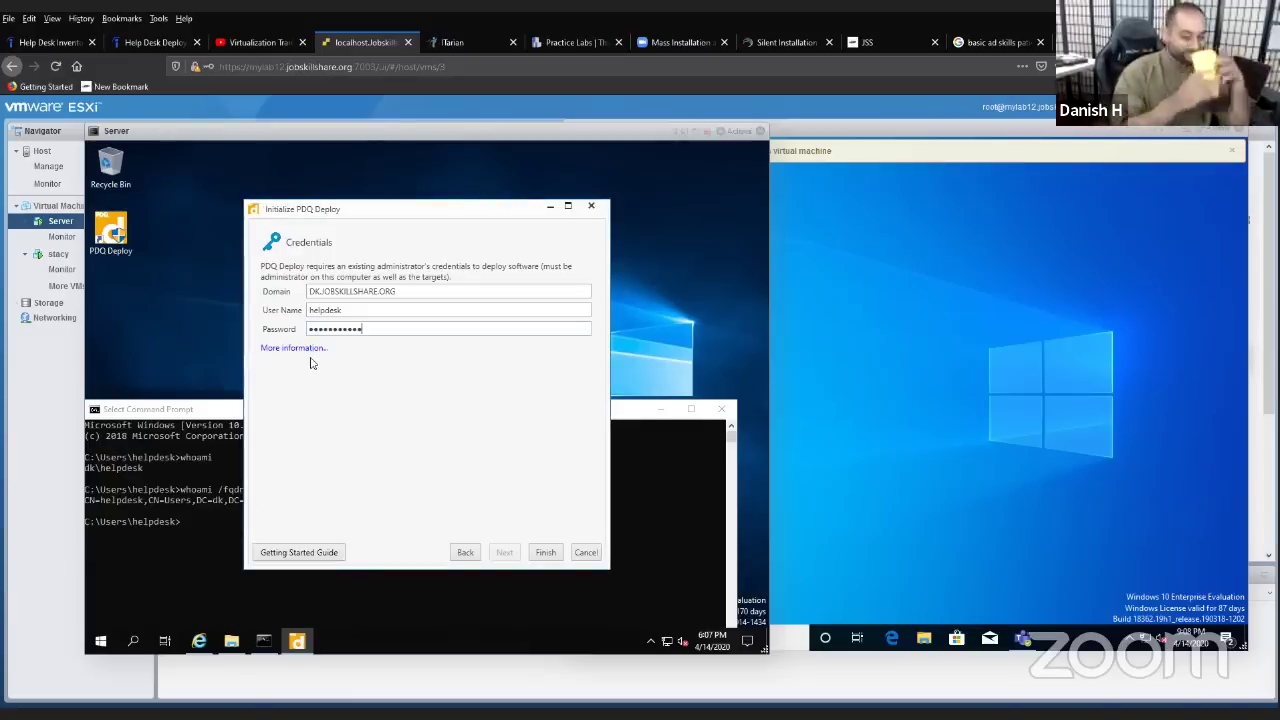
key("Return")
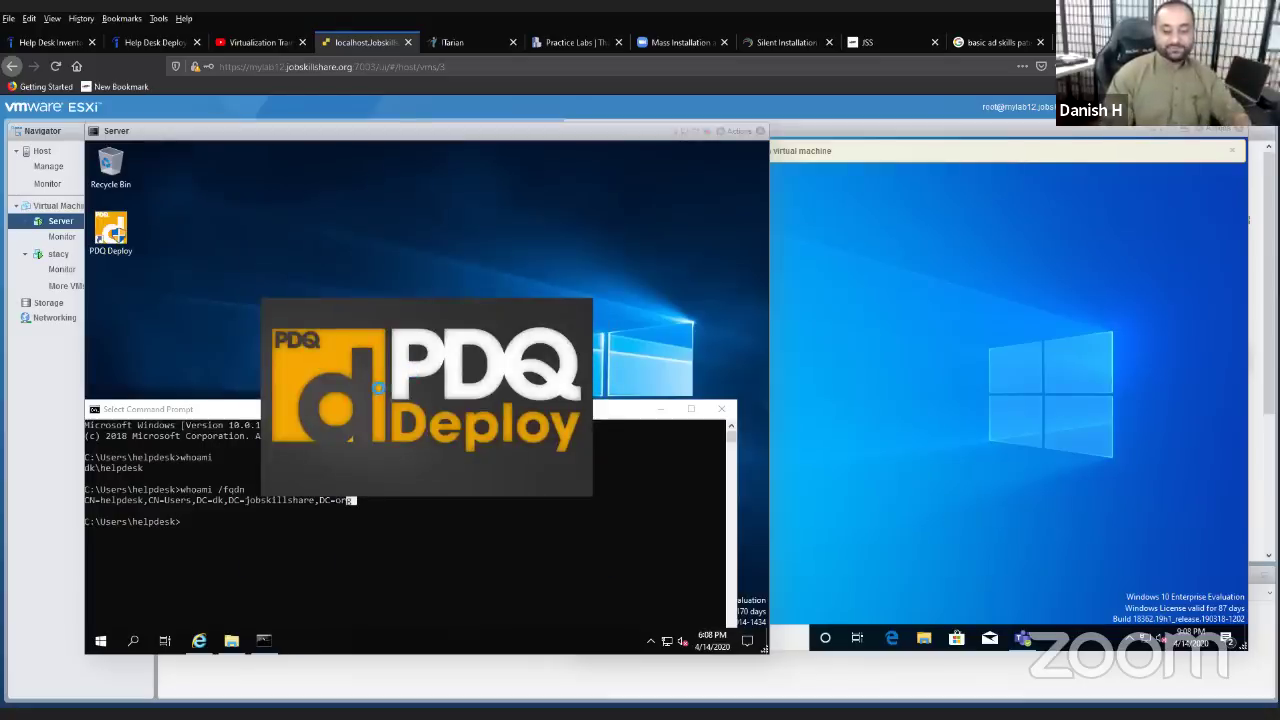
- Move the Command Prompt window aside and minimize it to reveal PDQ Deploy
left_click_drag(189, 413, 63, 434)
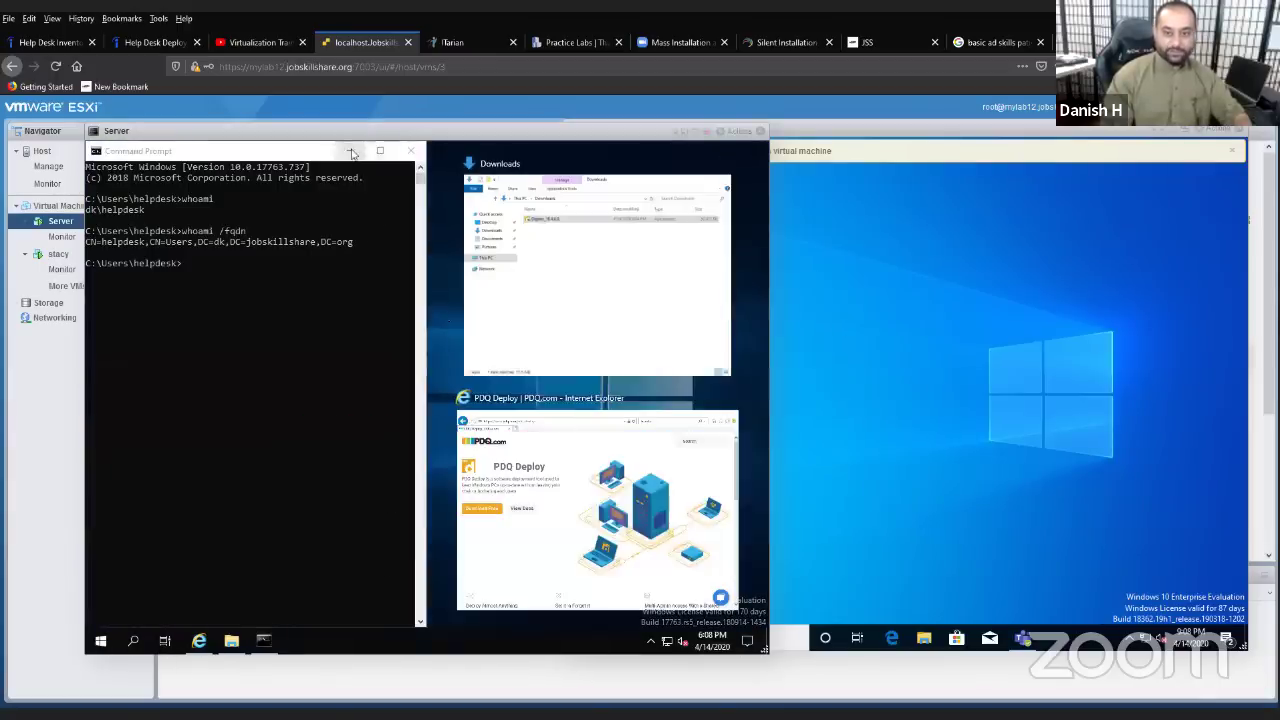
left_click(351, 152)
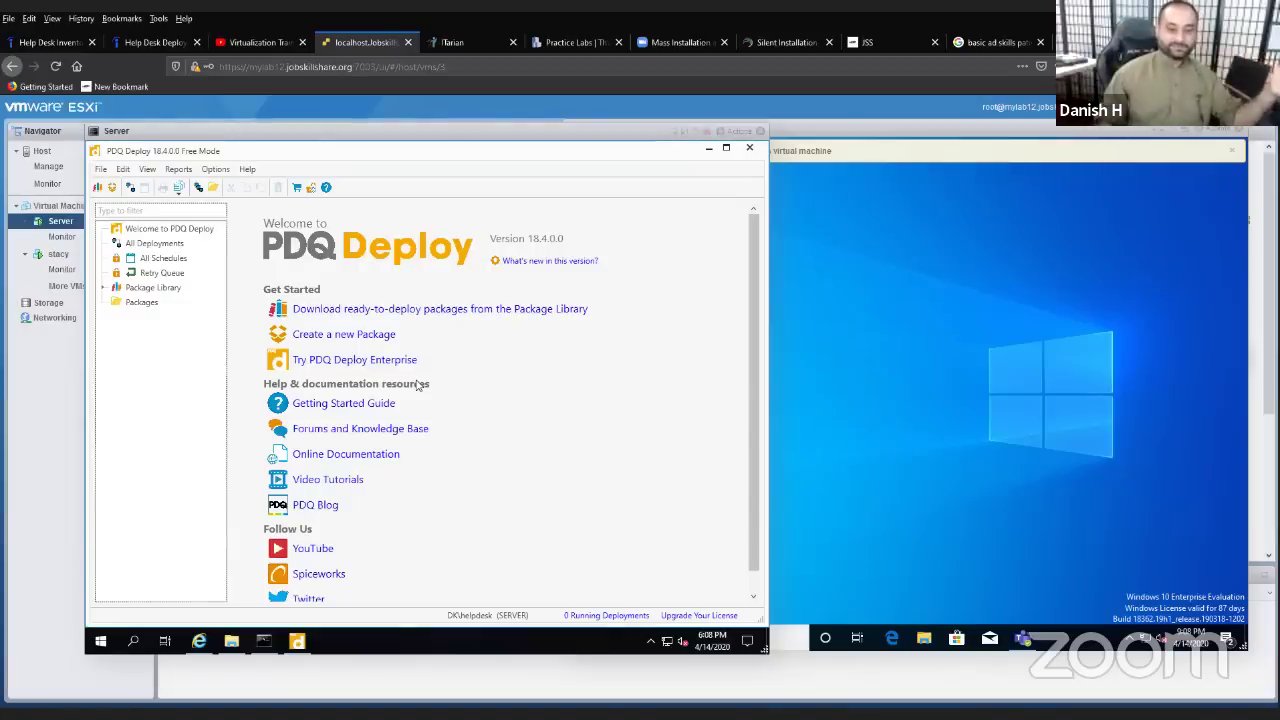
- Open the Package Library and select Uninstall Microsoft Office 2016 to see its details
left_click(176, 289)
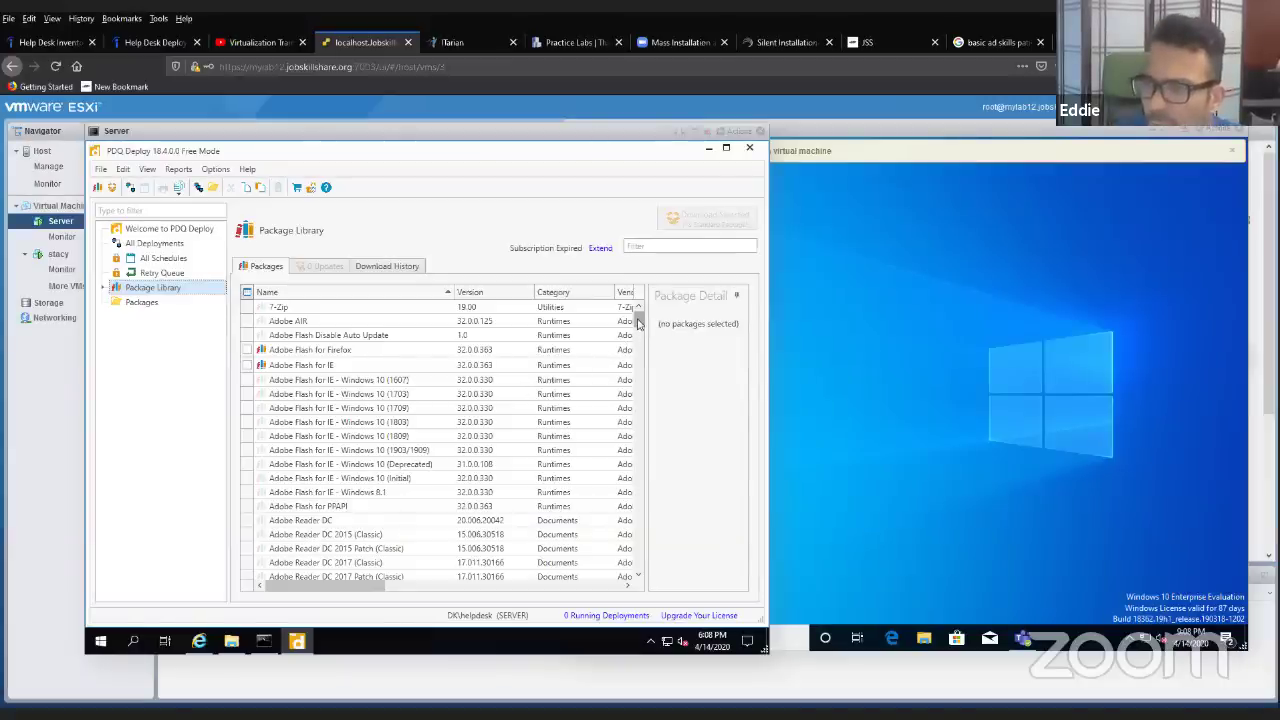
left_click_drag(638, 316, 609, 519)
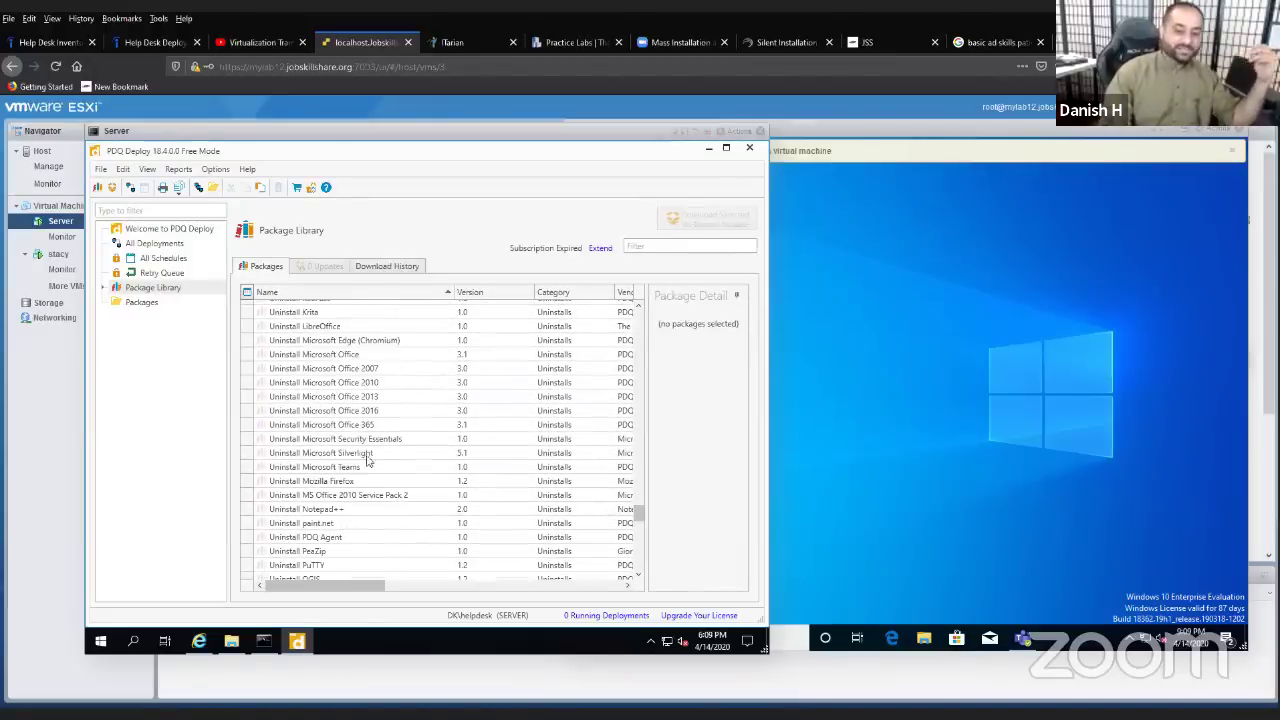
left_click(355, 412)
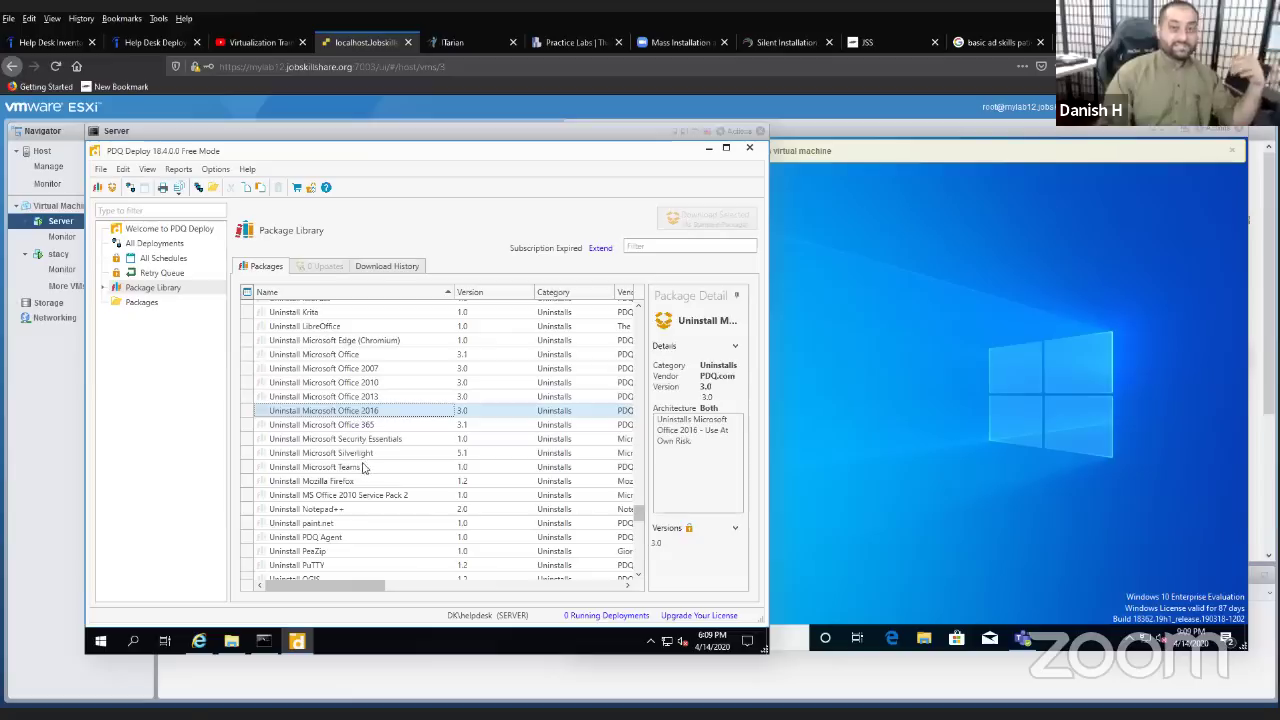
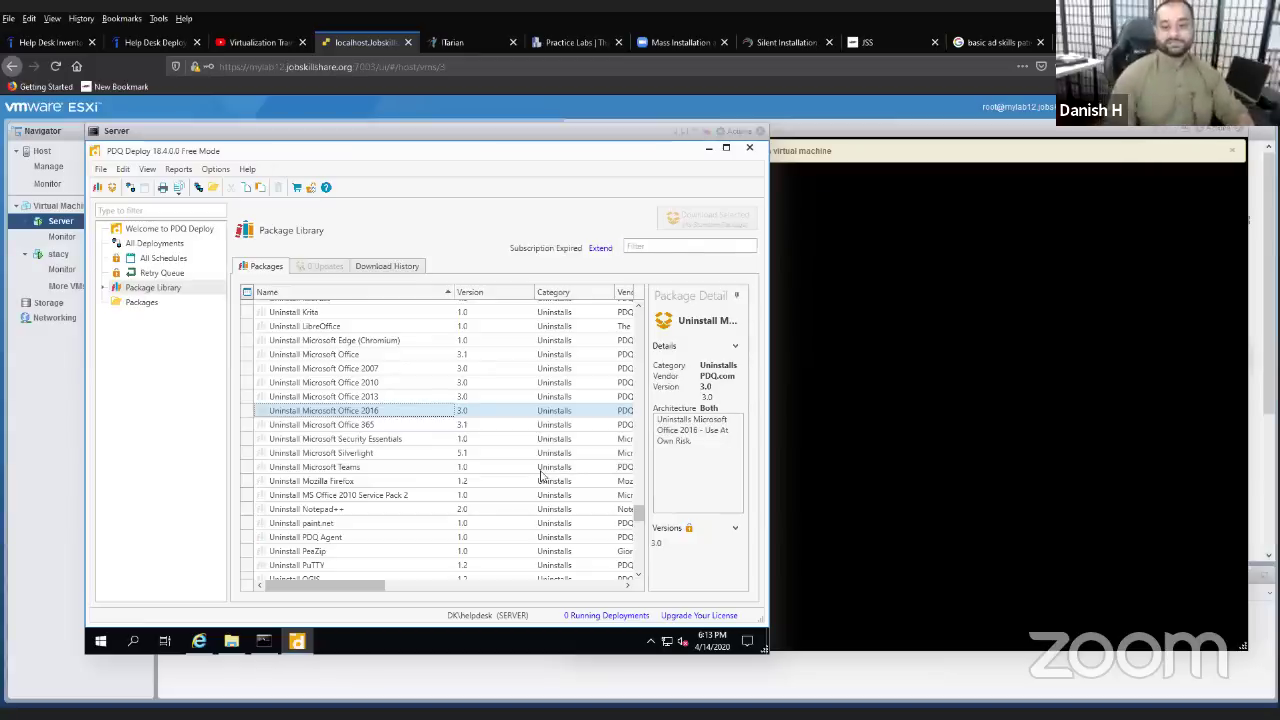
- Scroll the Package Library and select the Win 10 (1809) and 2019 Cumulative Update (64-bit) package
scroll(410, 430, "down", 2)
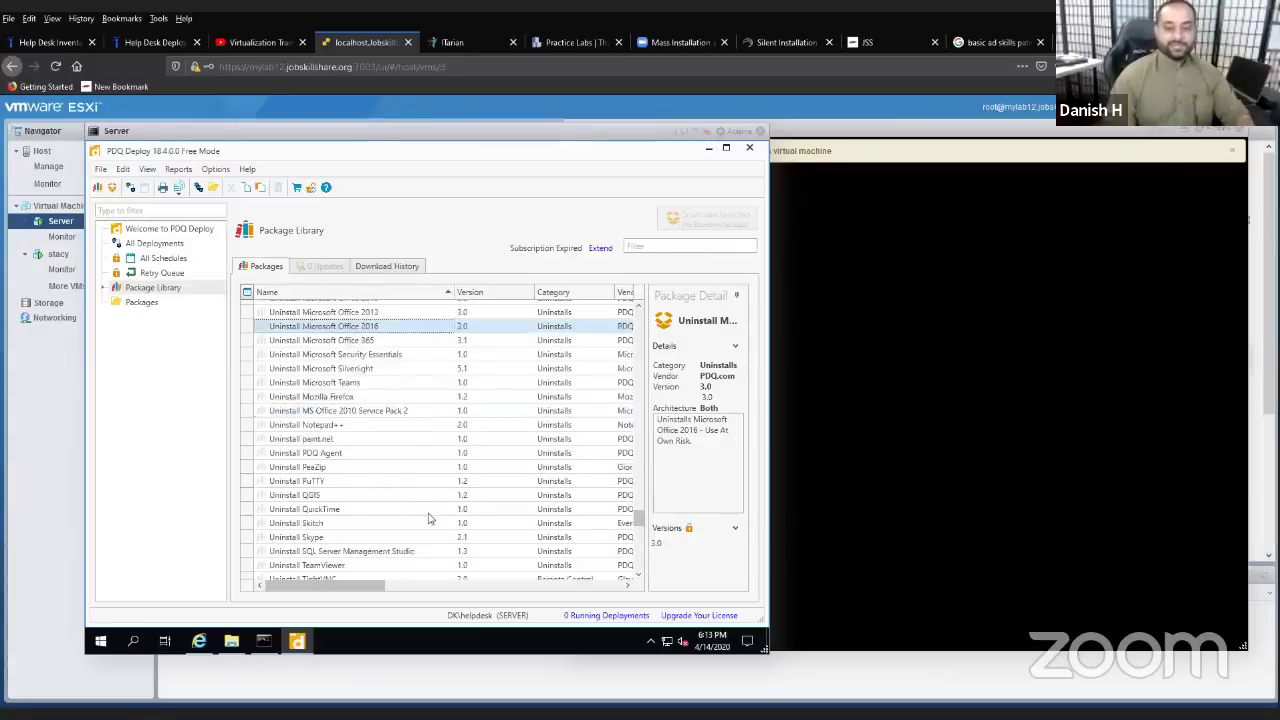
scroll(429, 522, "down", 15)
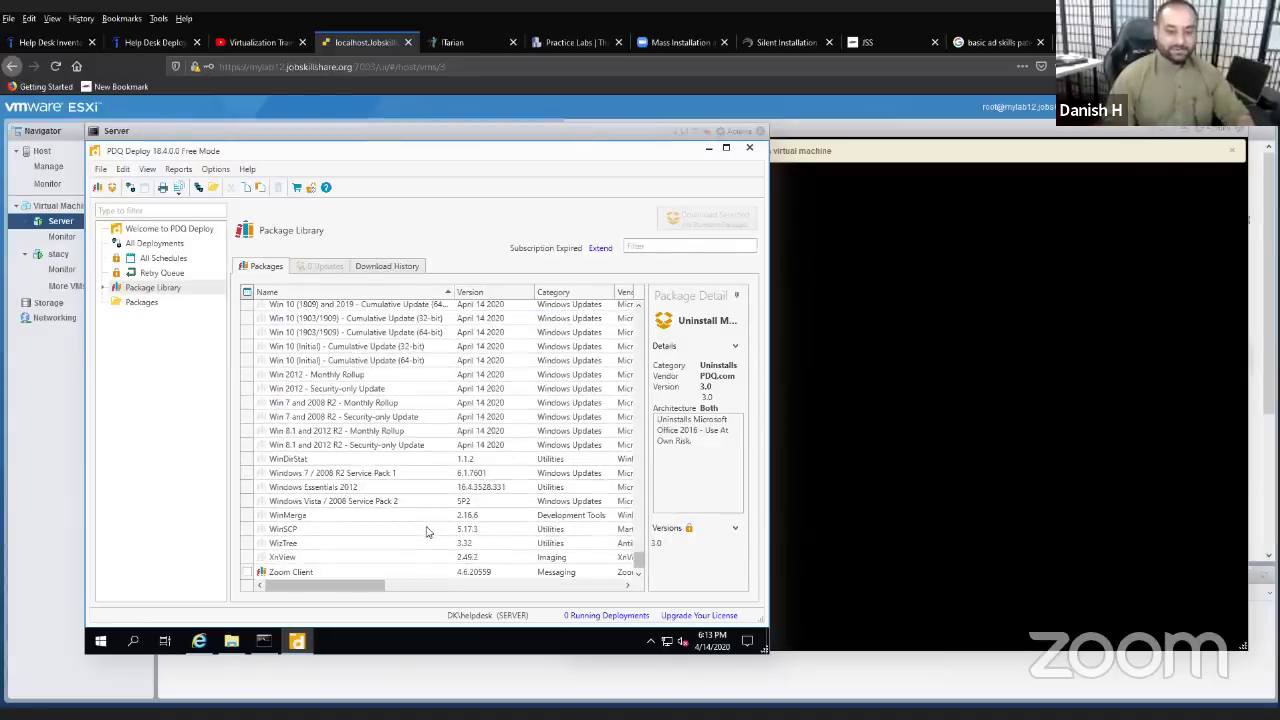
scroll(425, 530, "up", 1)
scroll(334, 418, "up", 2)
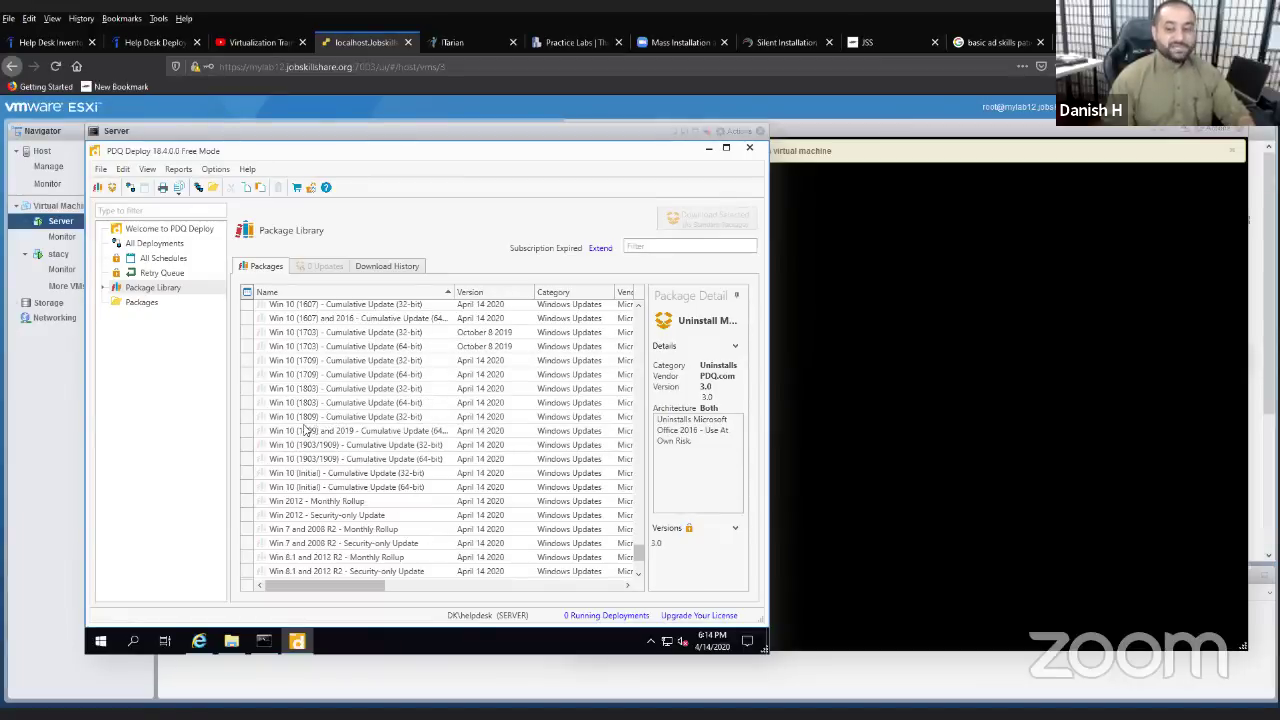
left_click(302, 431)
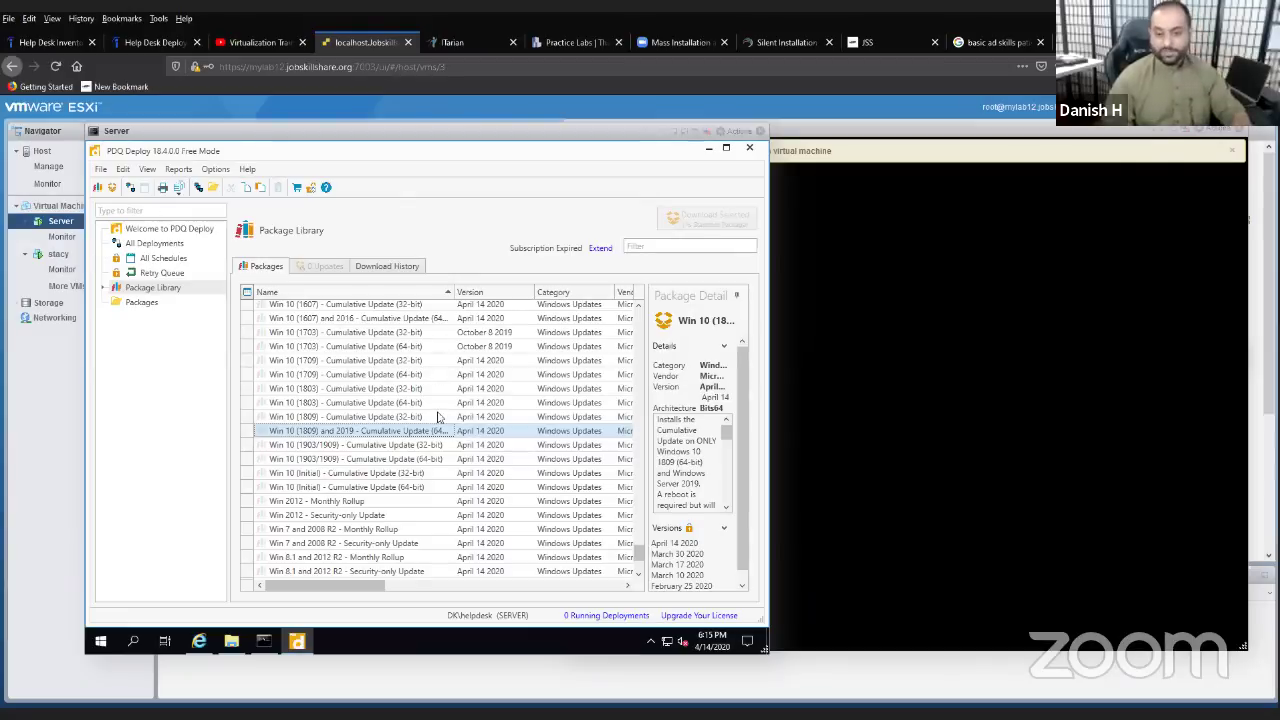
scroll(436, 460, "down", 3)
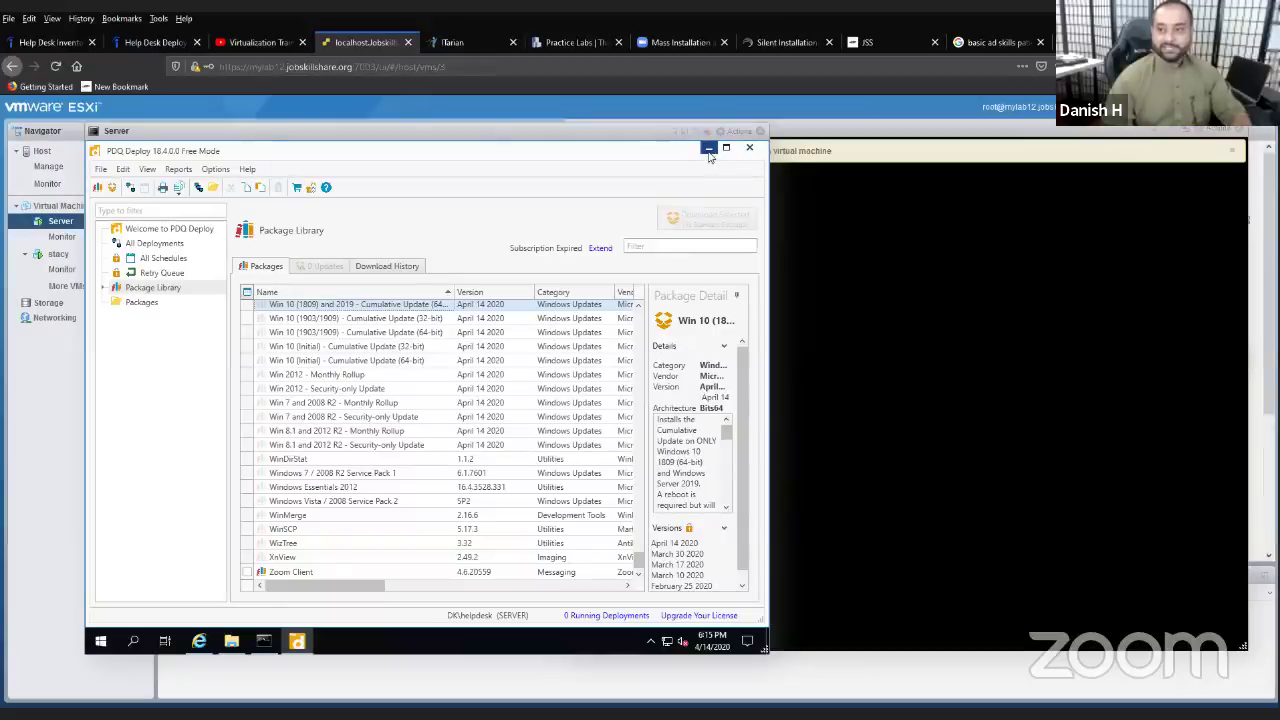
- Set PDQ Deploy aside and open google.com in Internet Explorer
left_click(817, 217)
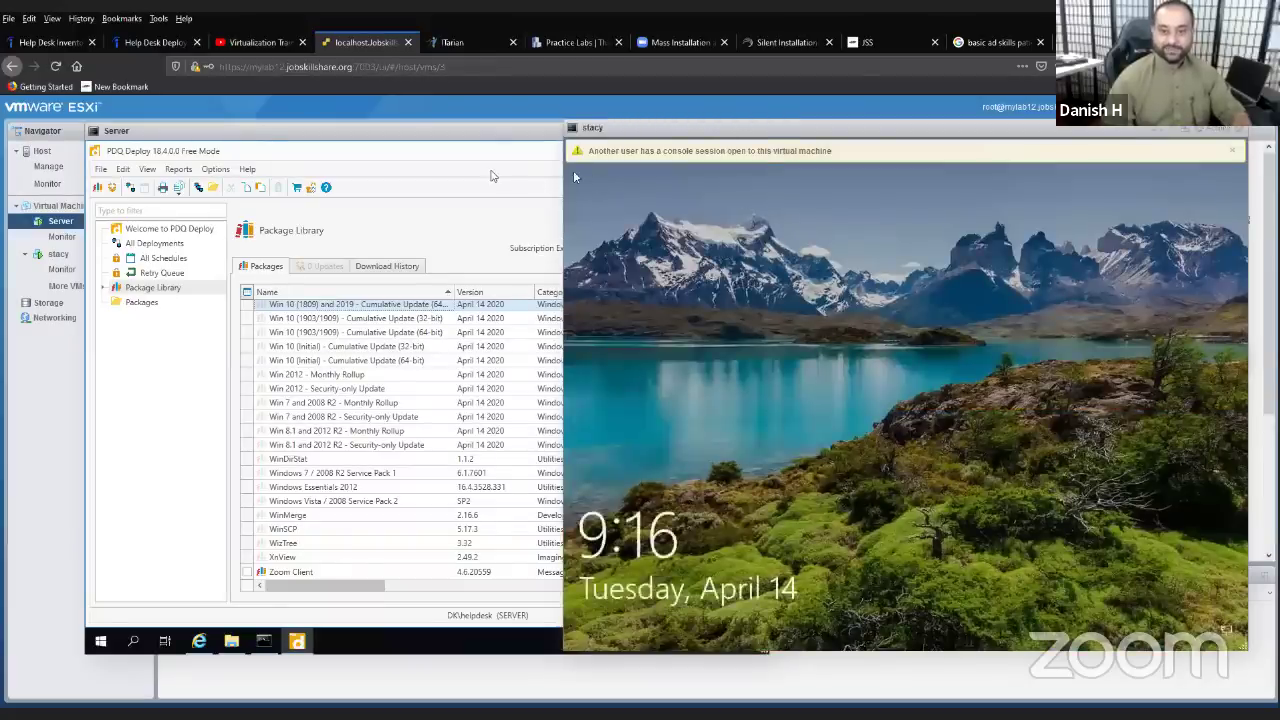
left_click(712, 147)
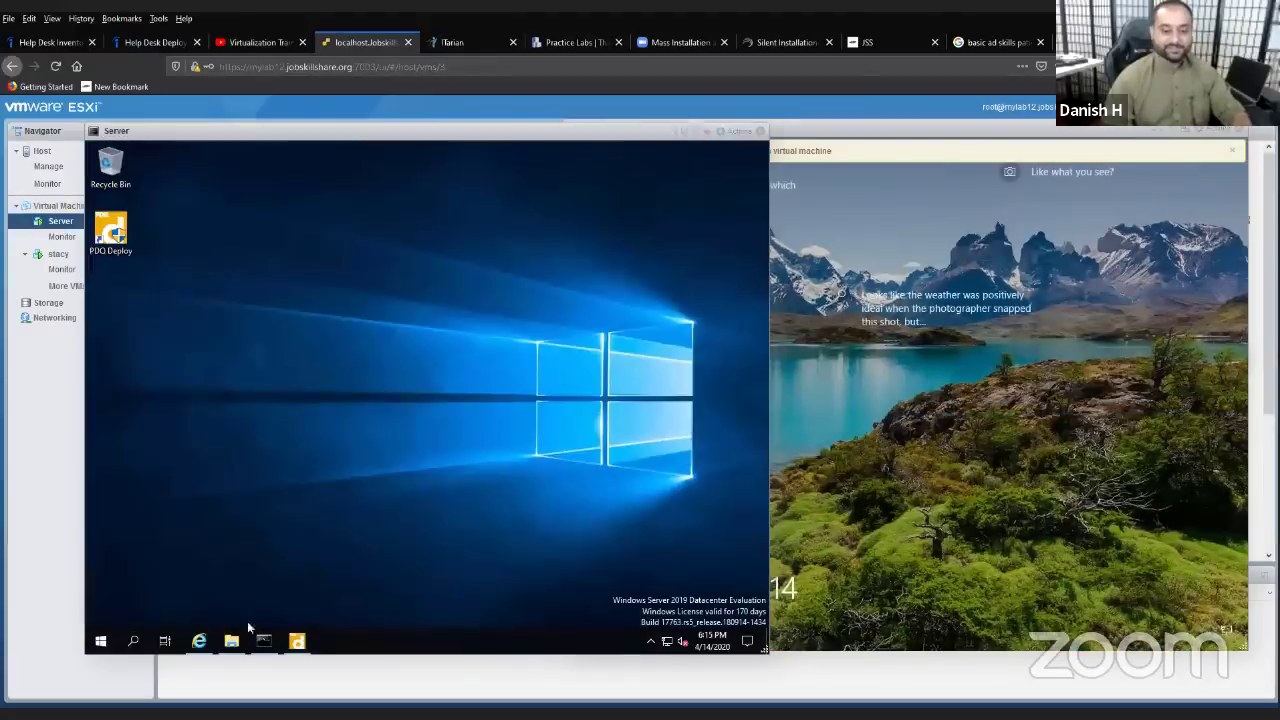
left_click(199, 640)
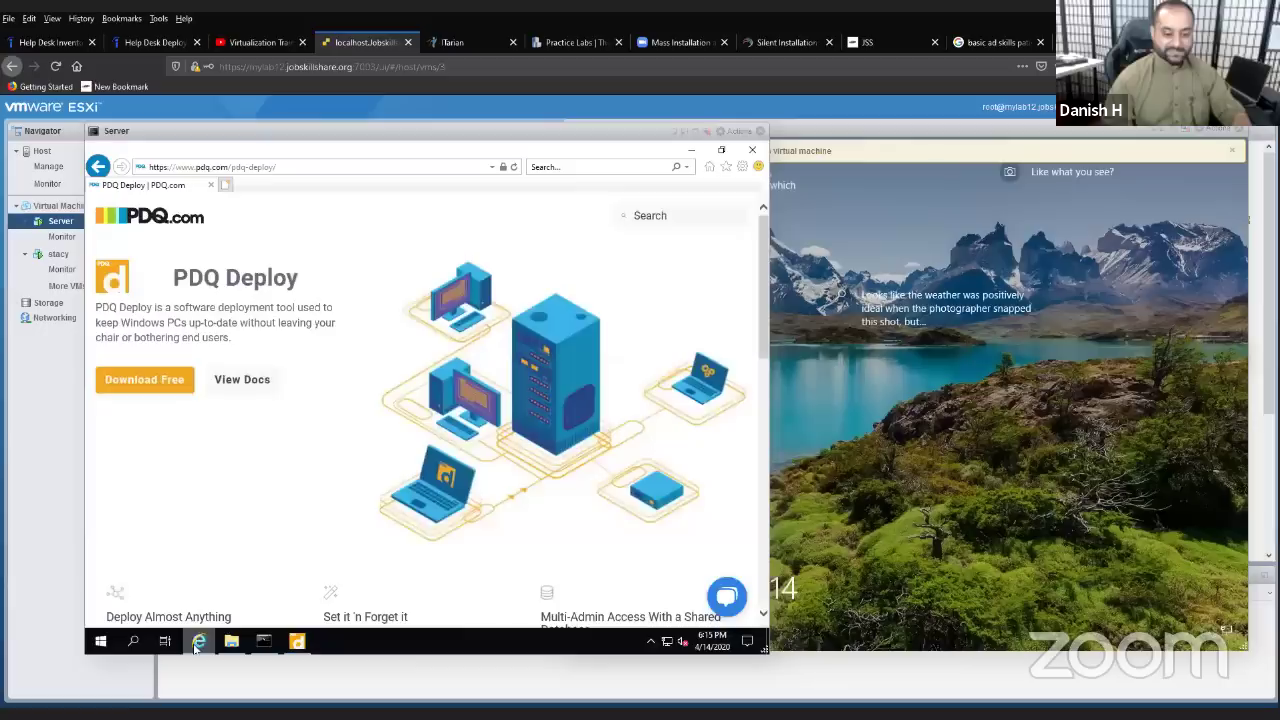
left_click(298, 168)
type("google.com/")
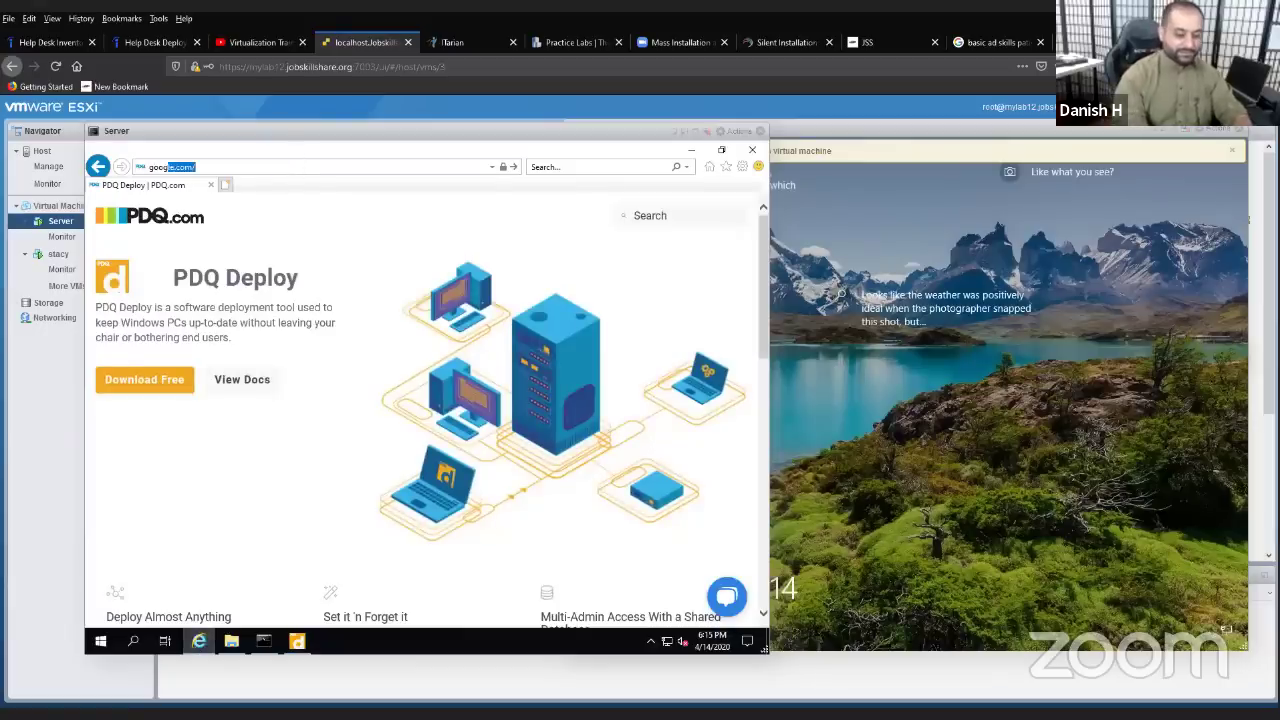
key("Return")
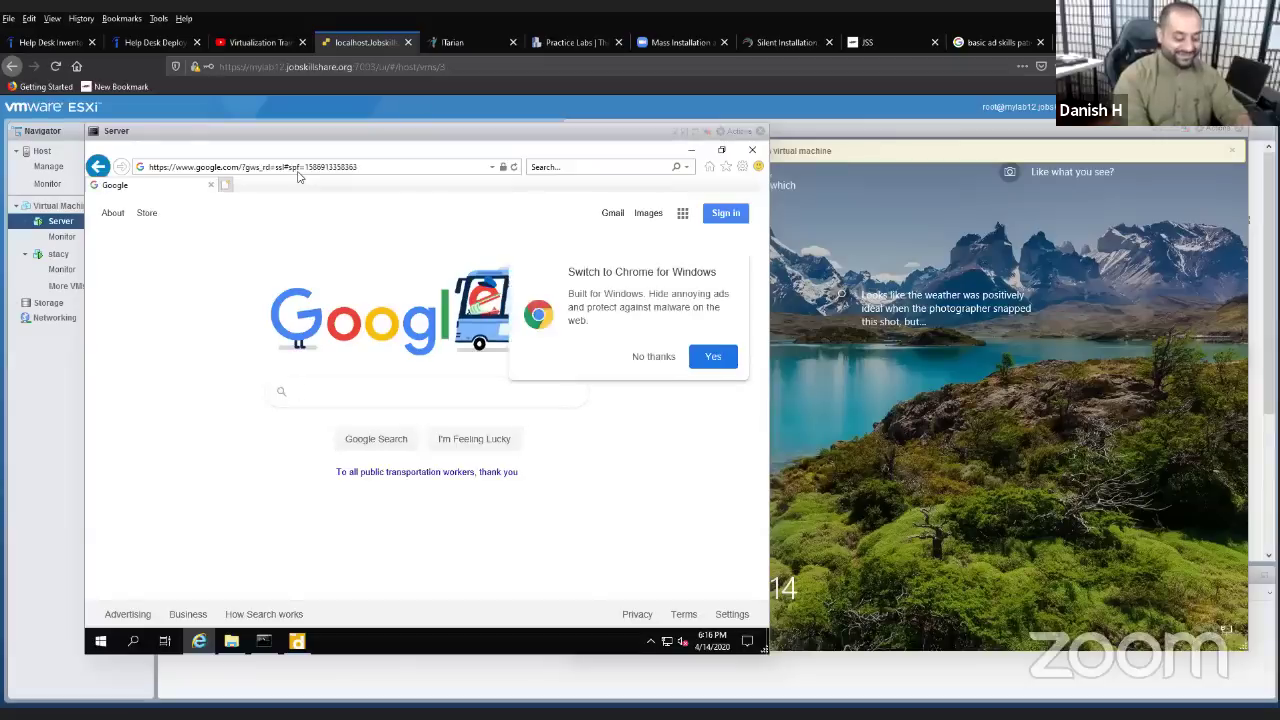
- Search 'filezilla download' and download the free 64-bit FileZilla Client installer, returning to PDQ Deploy
type("file")
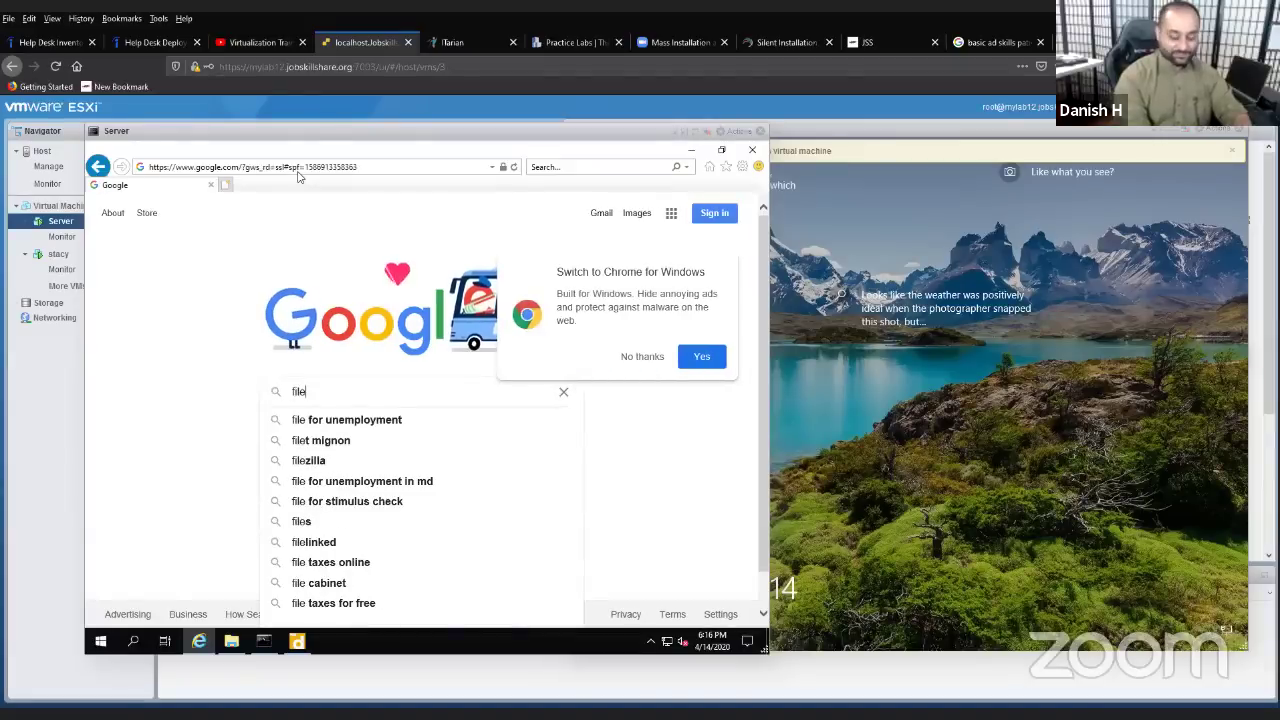
type("zilla")
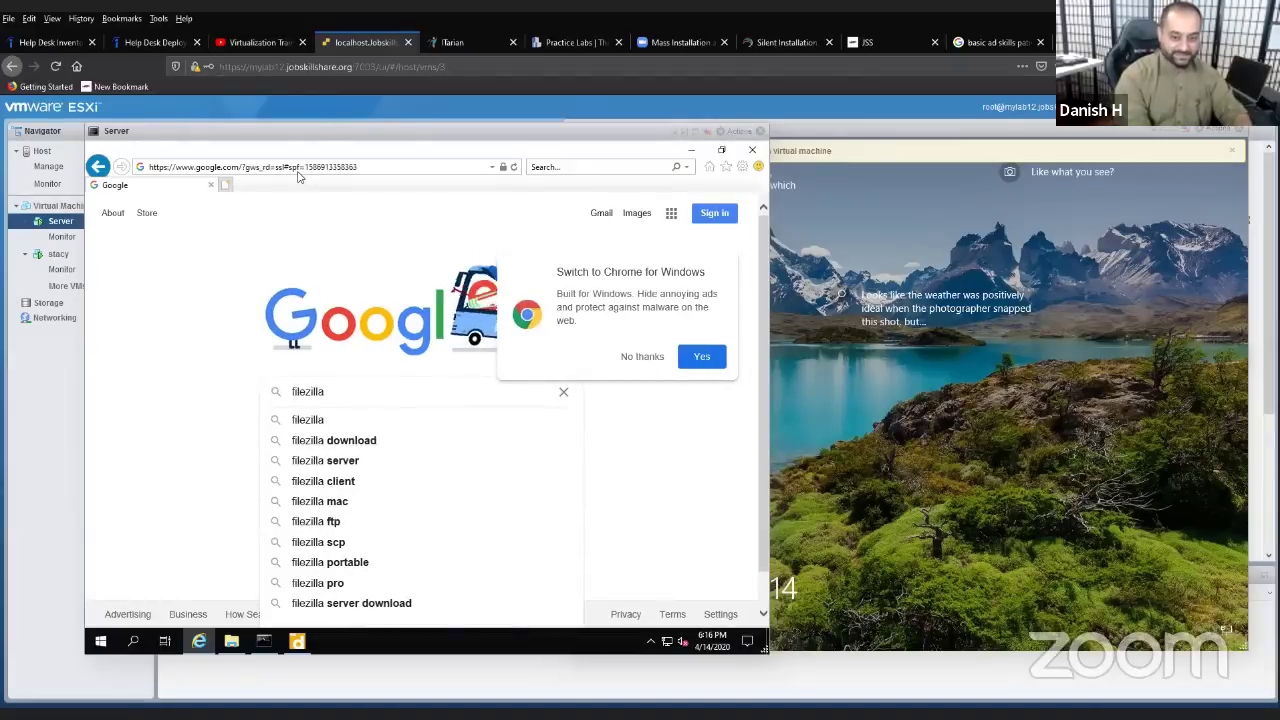
type(" download")
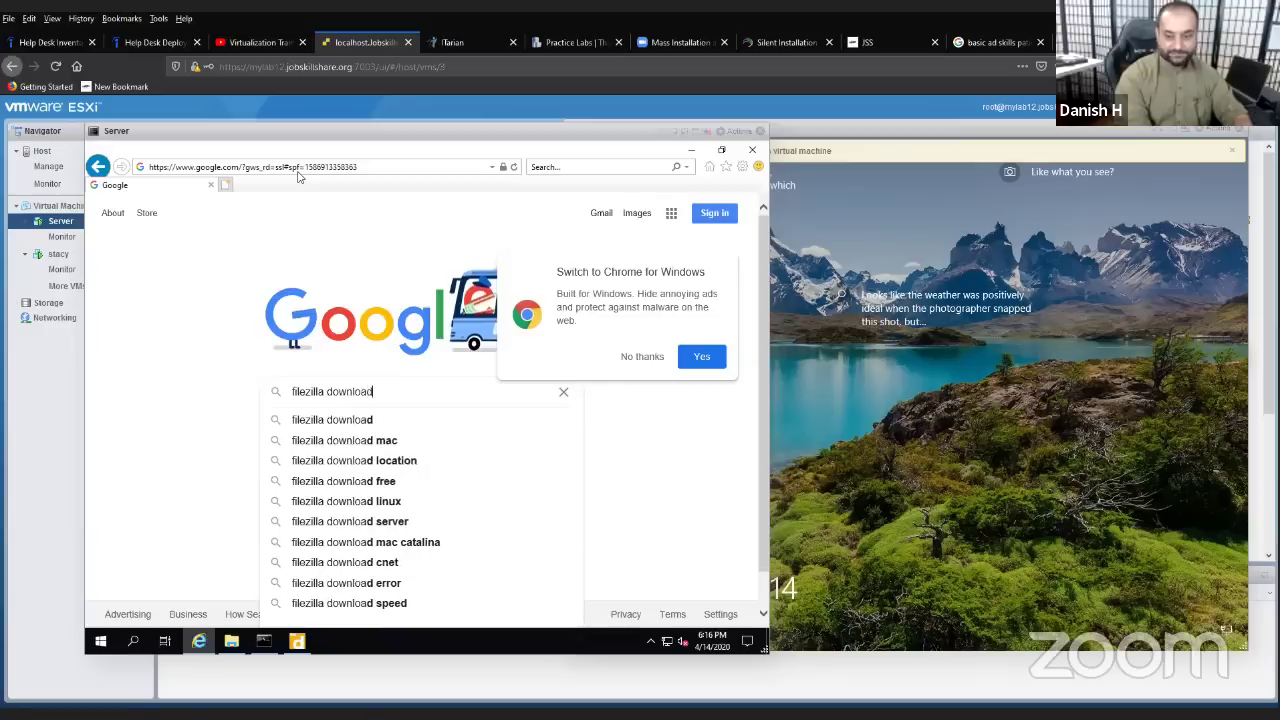
key("Return")
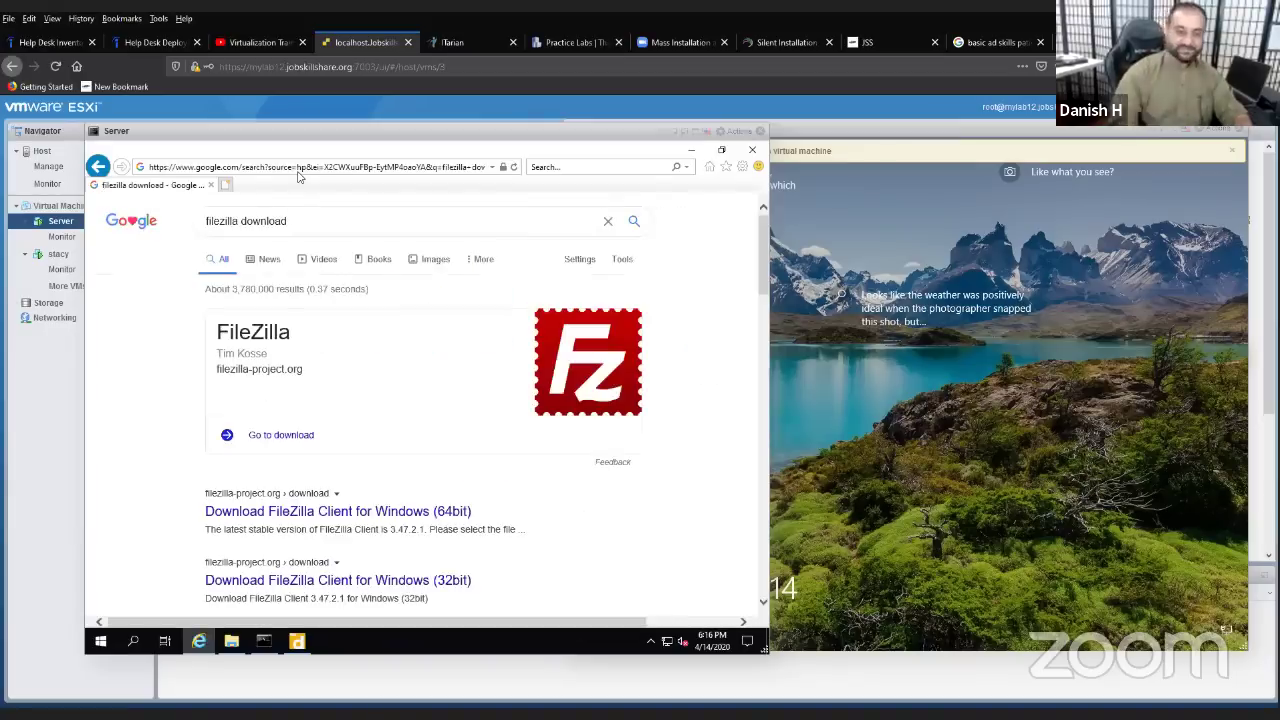
scroll(400, 410, "down", 1)
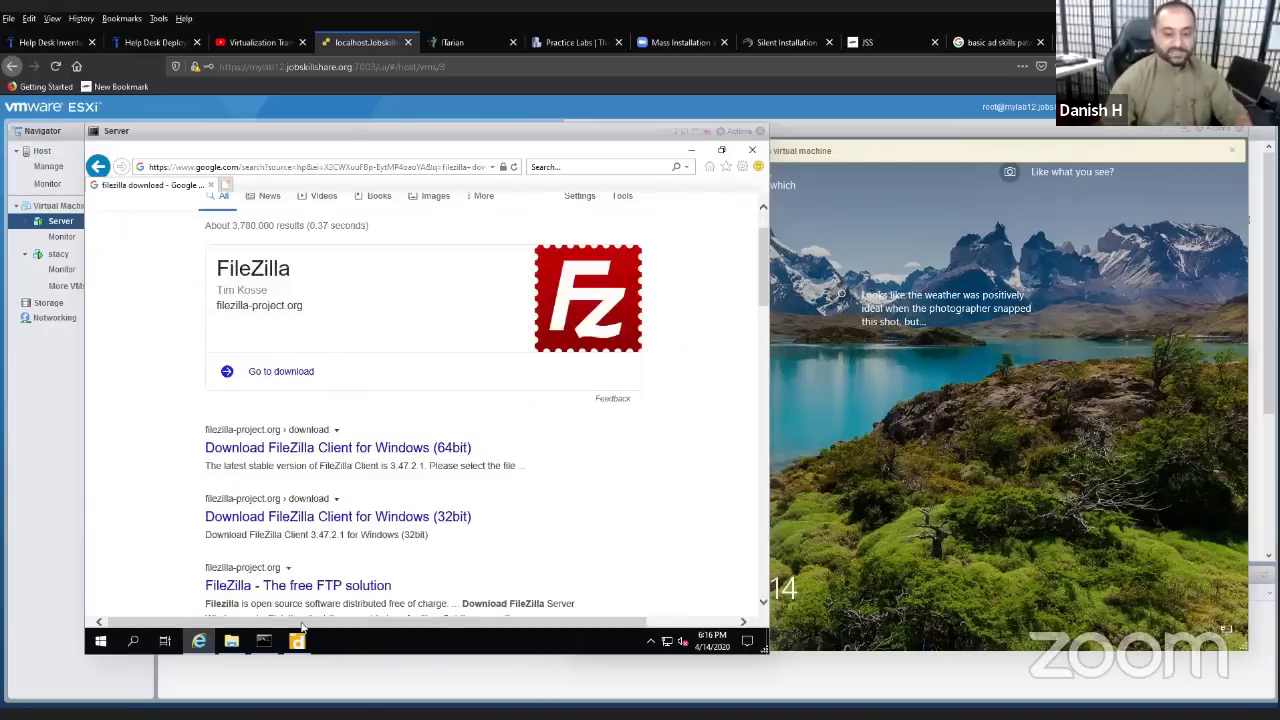
left_click(380, 452)
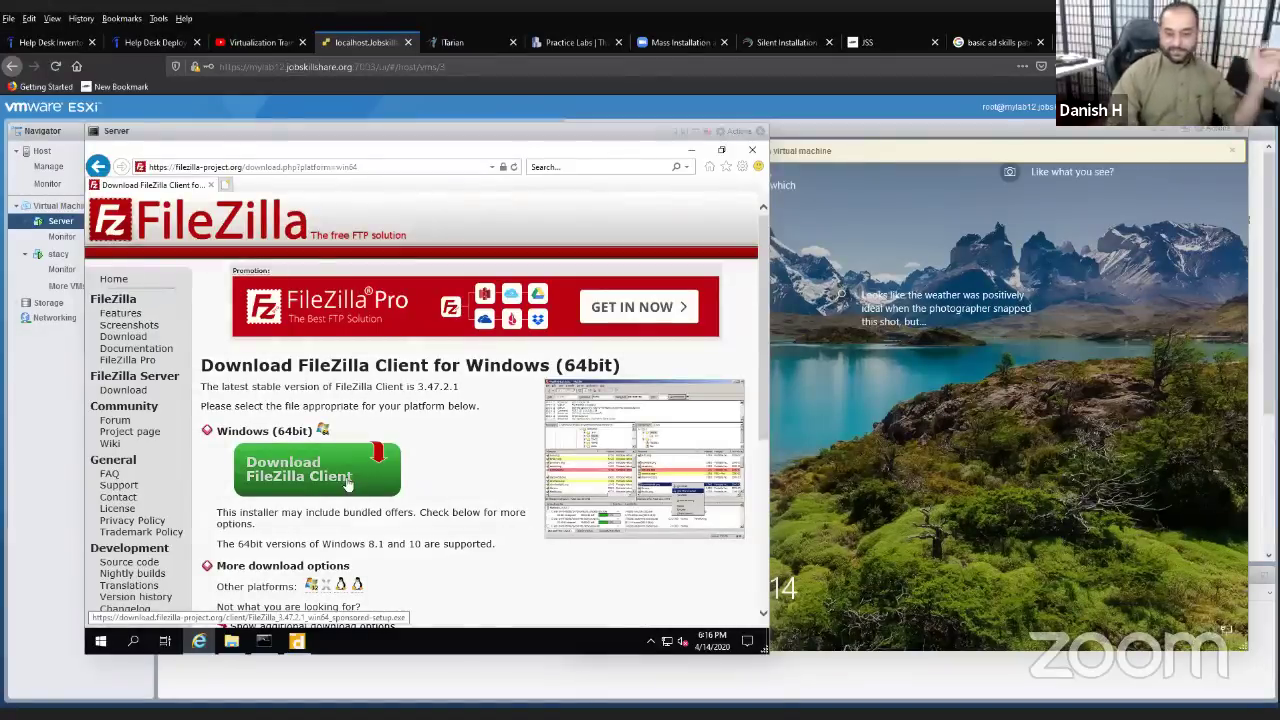
left_click(347, 484)
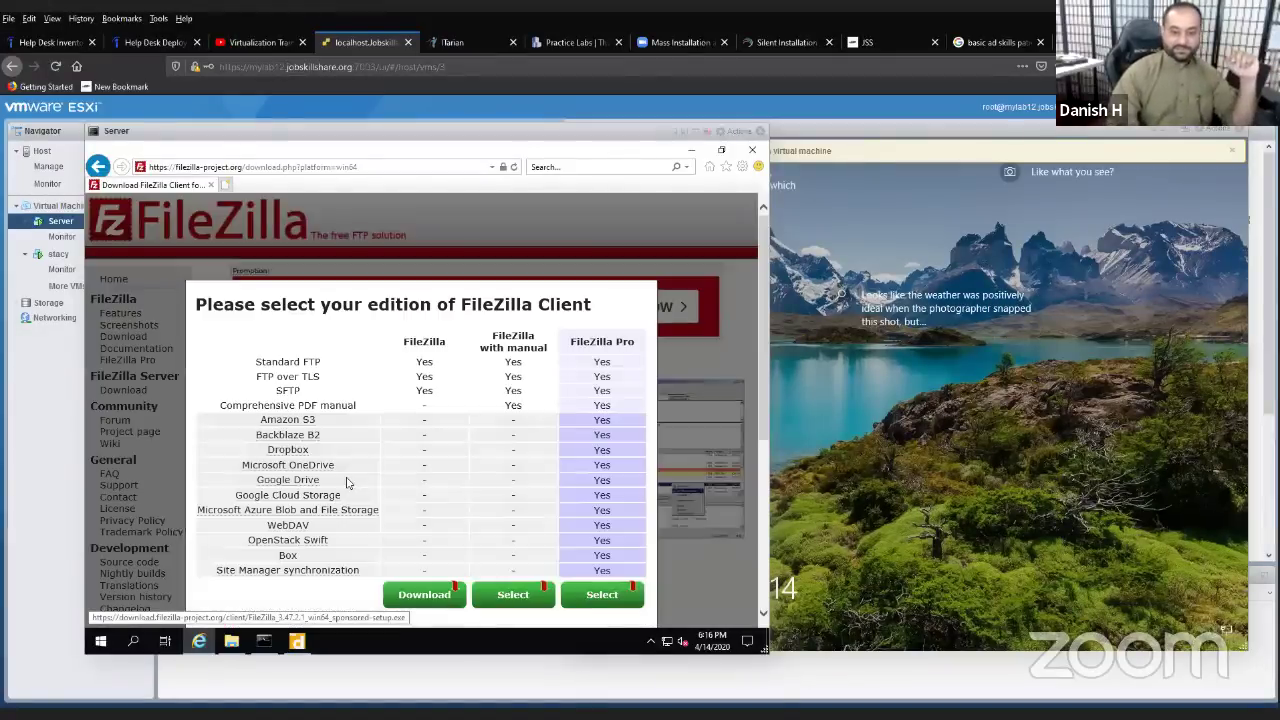
left_click(428, 594)
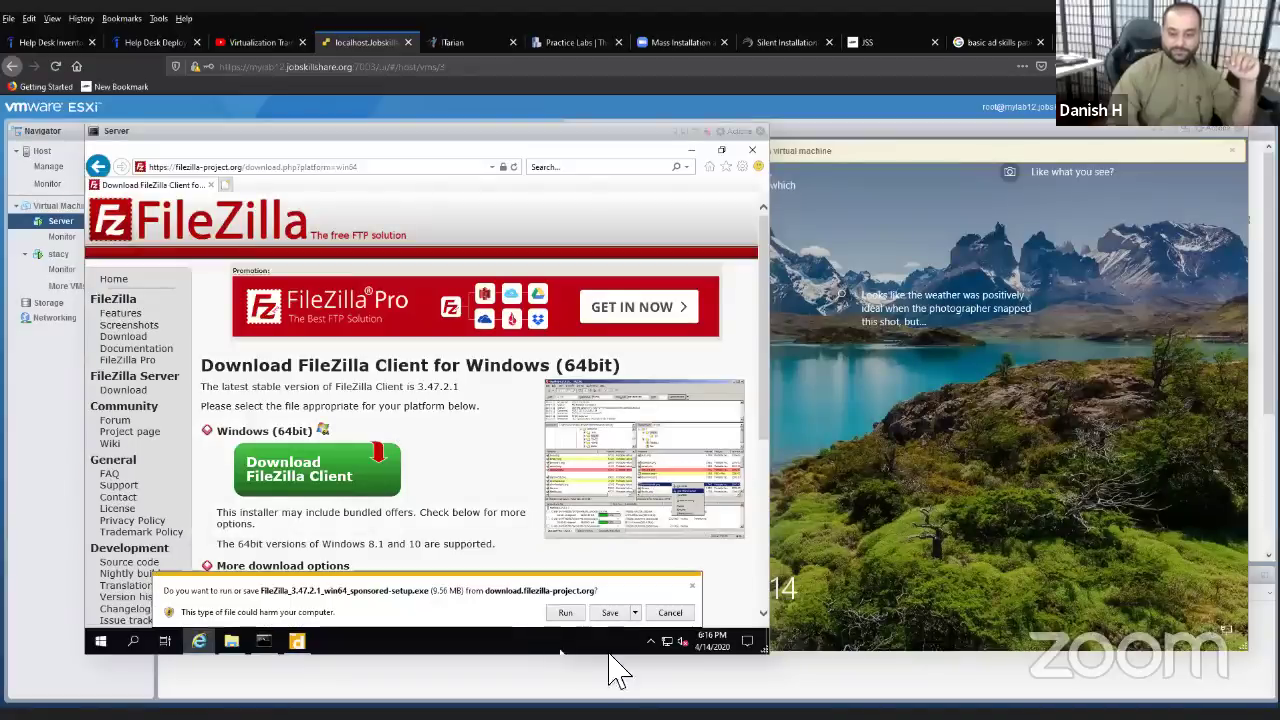
left_click(609, 616)
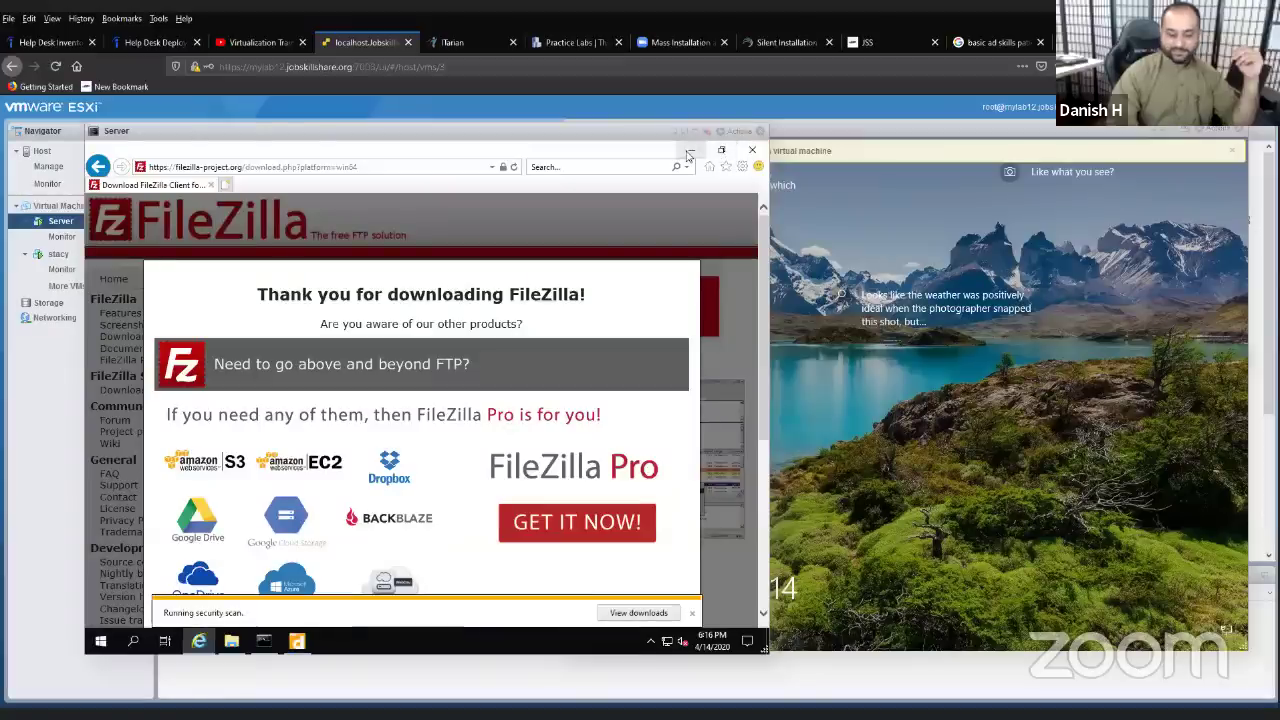
left_click(300, 643)
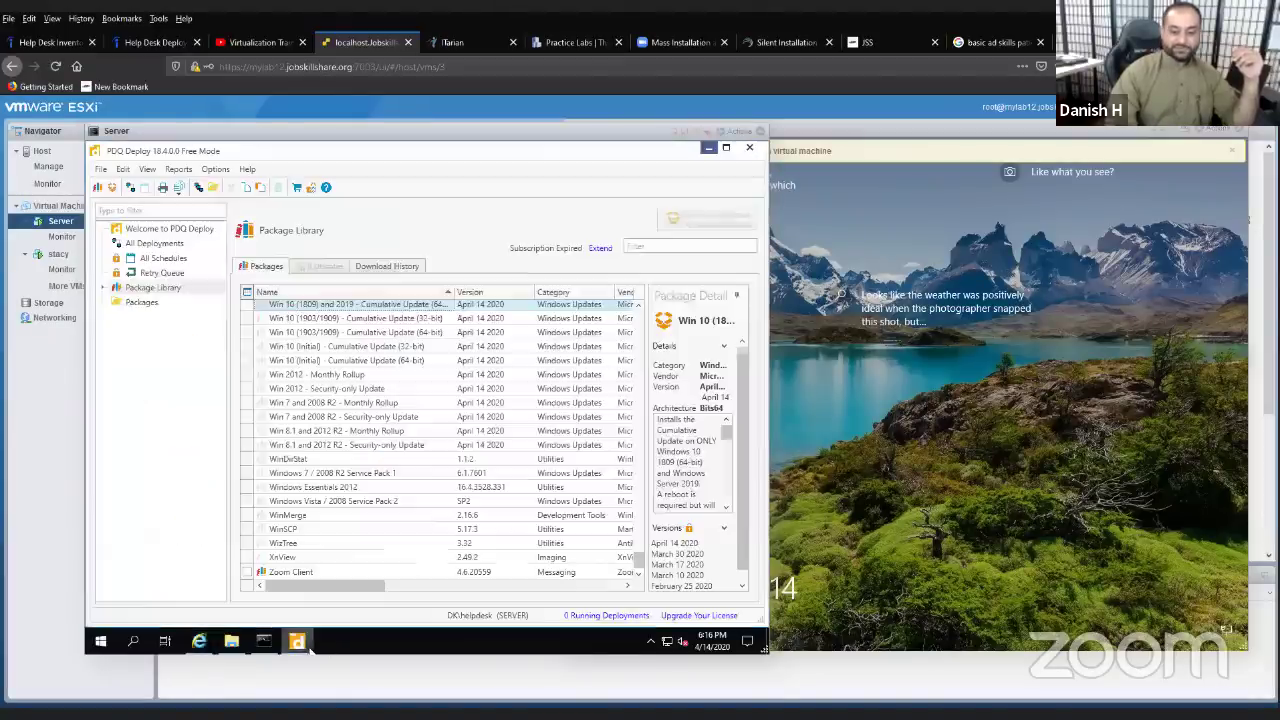
- Filter the Package Library by 'filezilla' and select the FileZilla 3.47.2.1 package
left_click(663, 246)
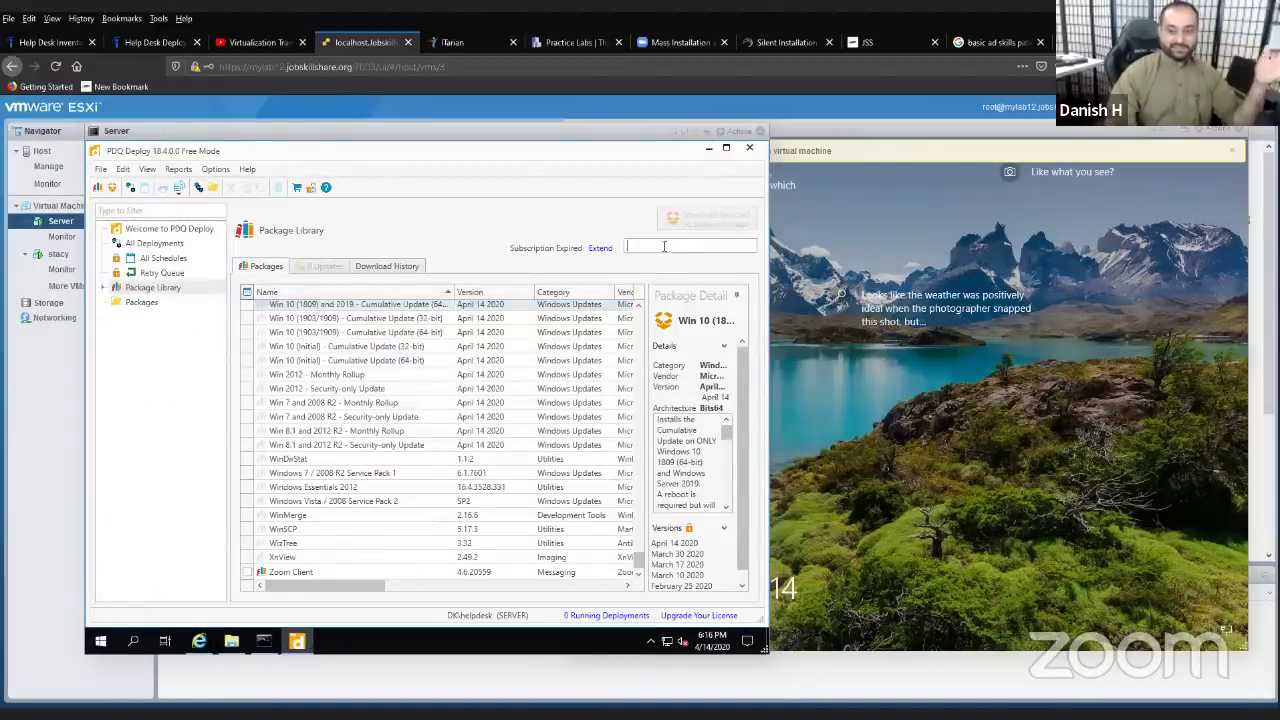
type("file")
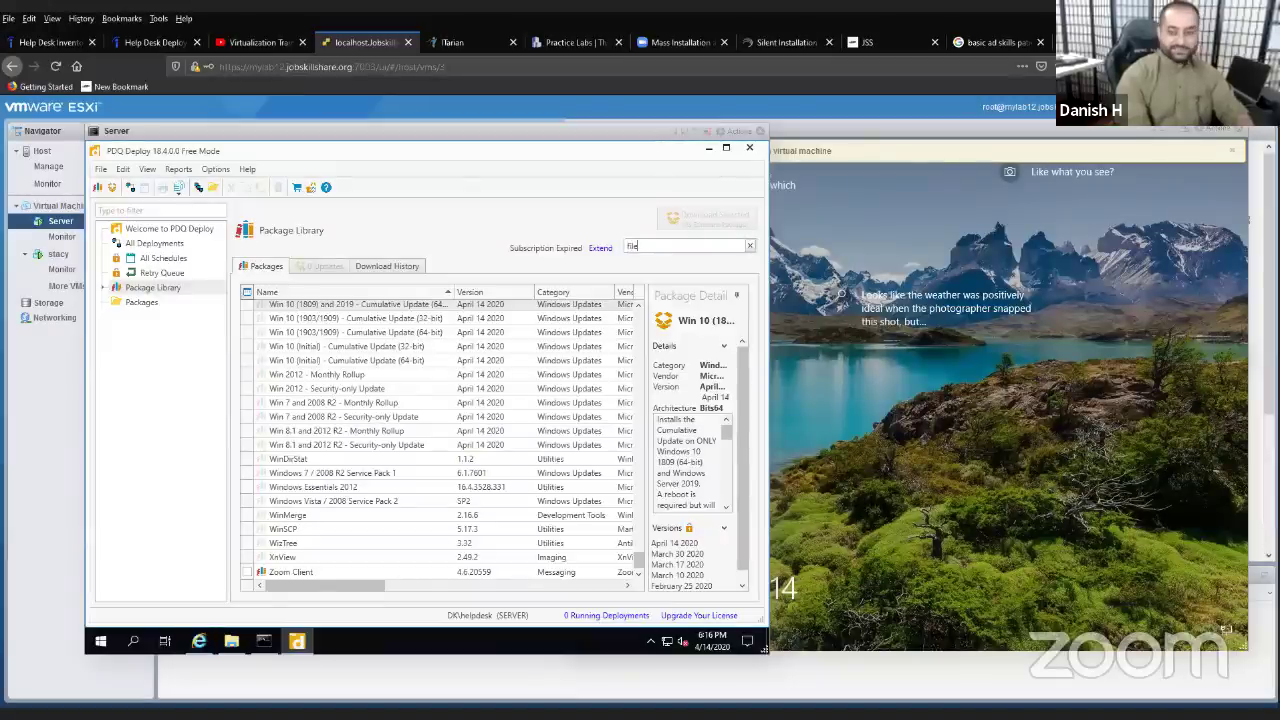
type("zilla")
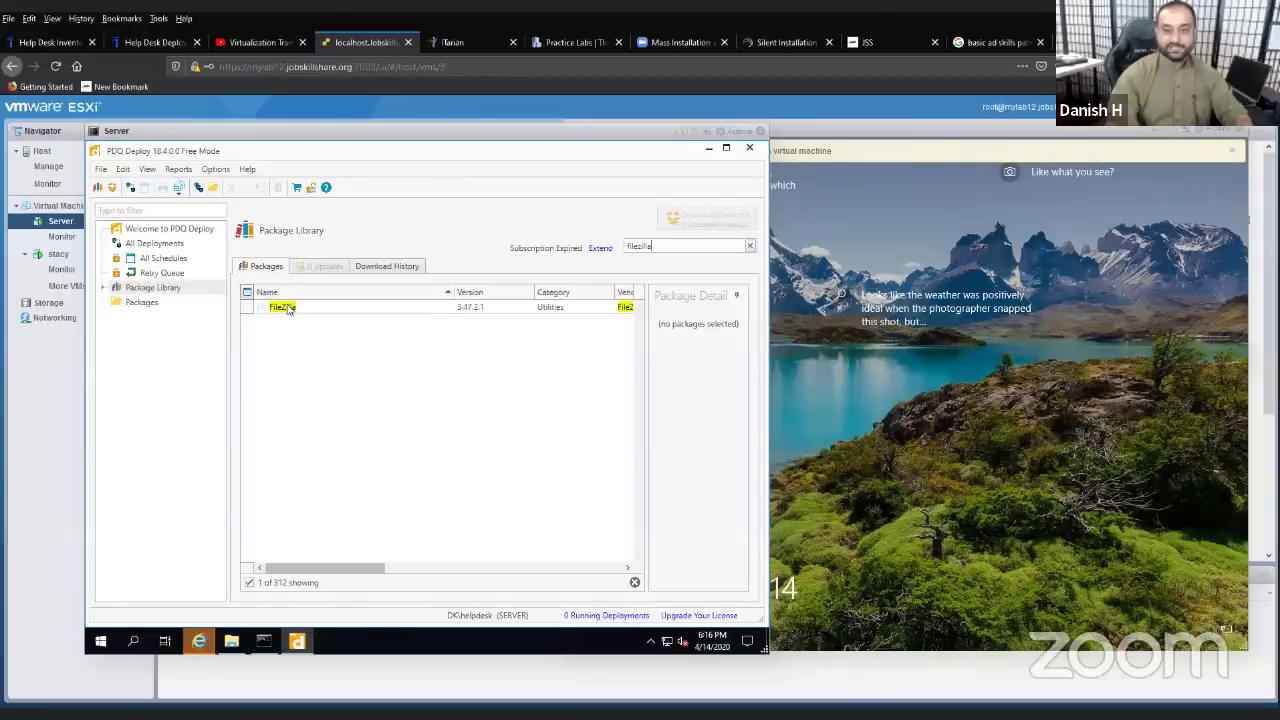
left_click(288, 308)
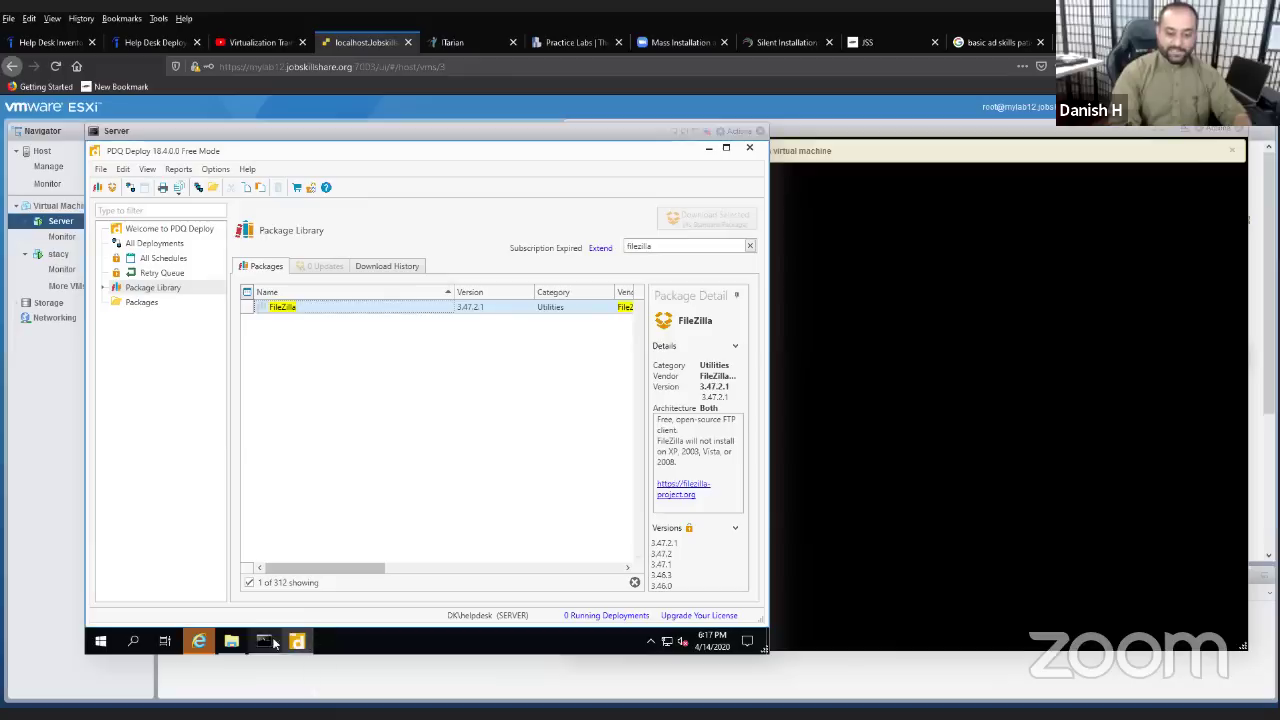
- Open the downloads folder, copy the Deploy_18.4.0.0 installer, and open Local Disk (C:) from This PC
left_click(200, 641)
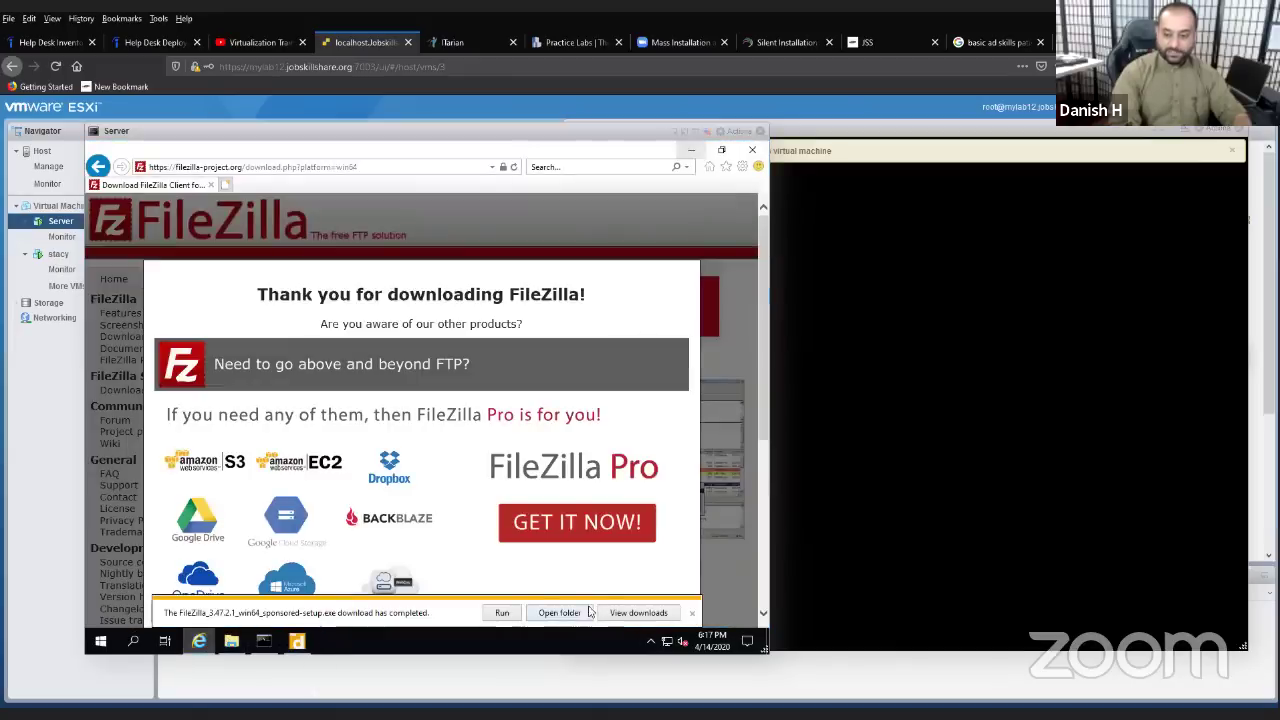
left_click(588, 612)
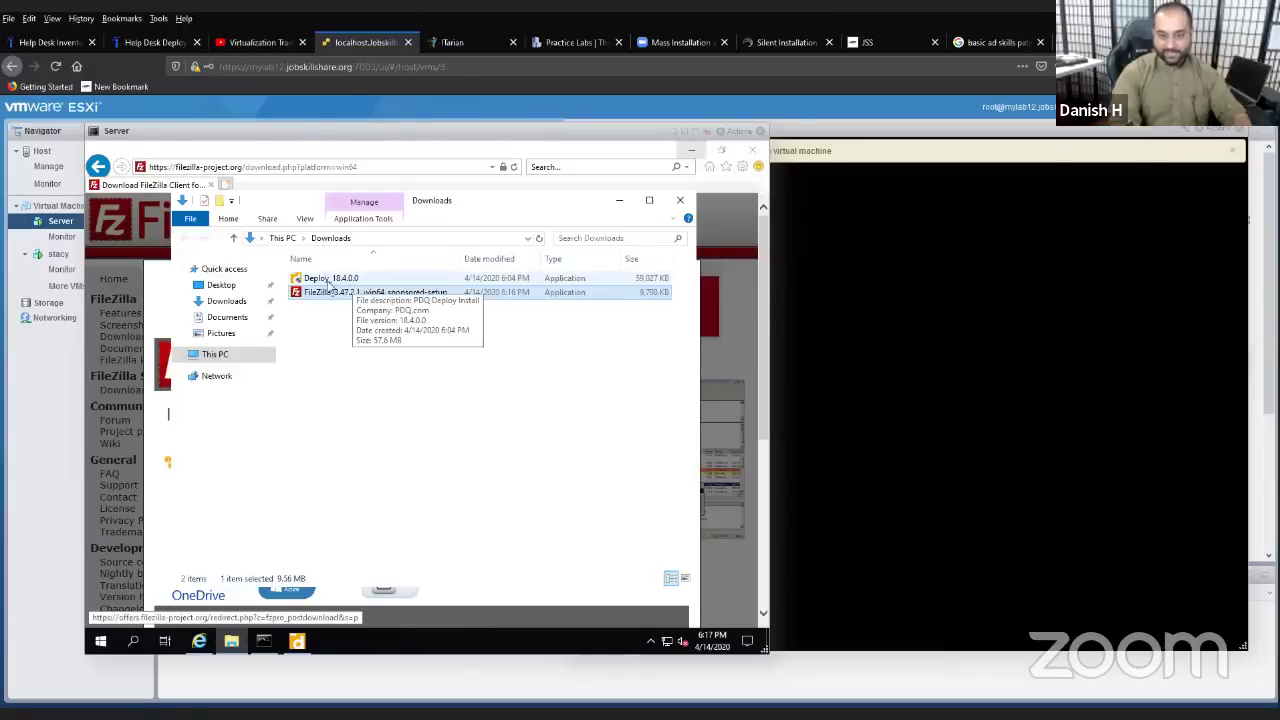
right_click(328, 282)
left_click(387, 469)
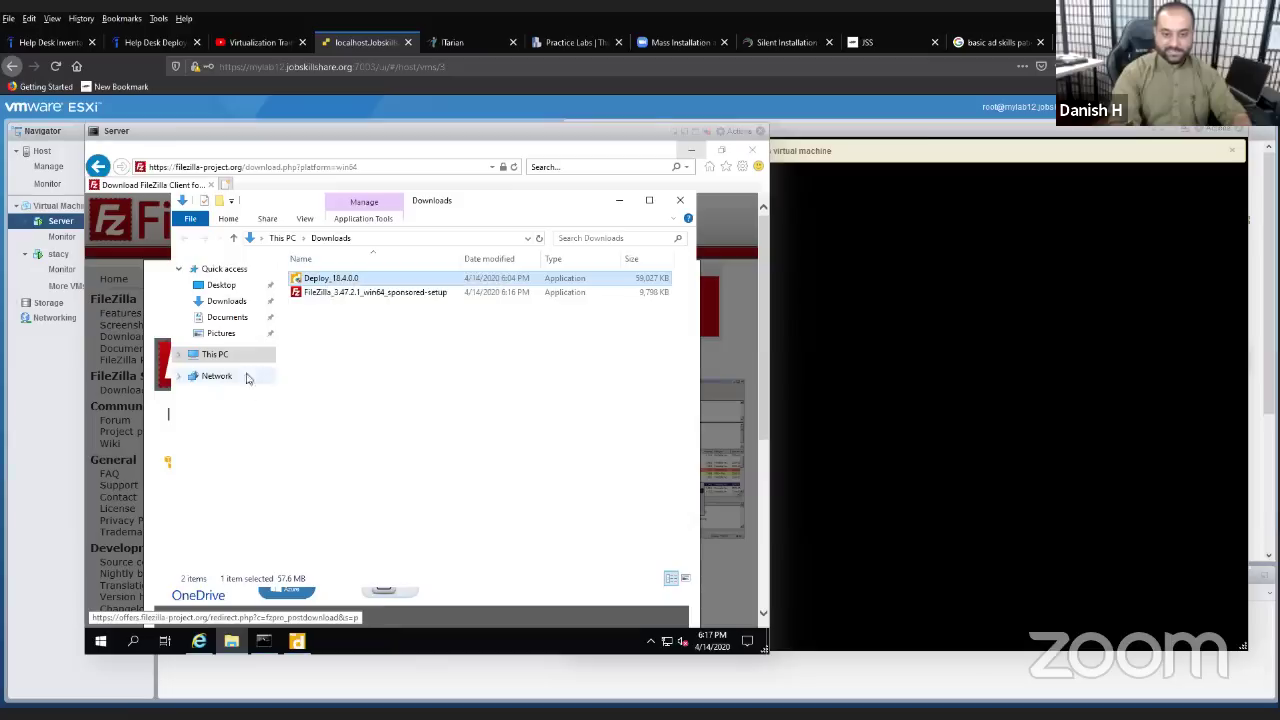
left_click(215, 355)
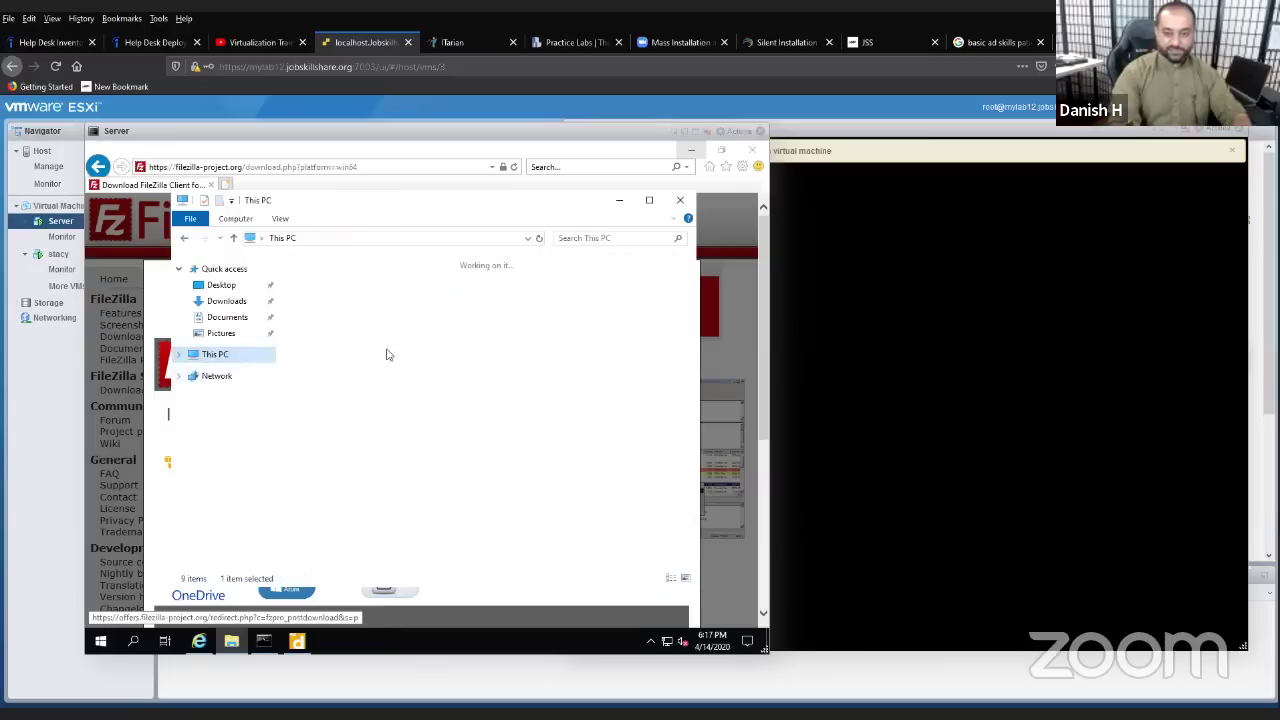
double_click(385, 457)
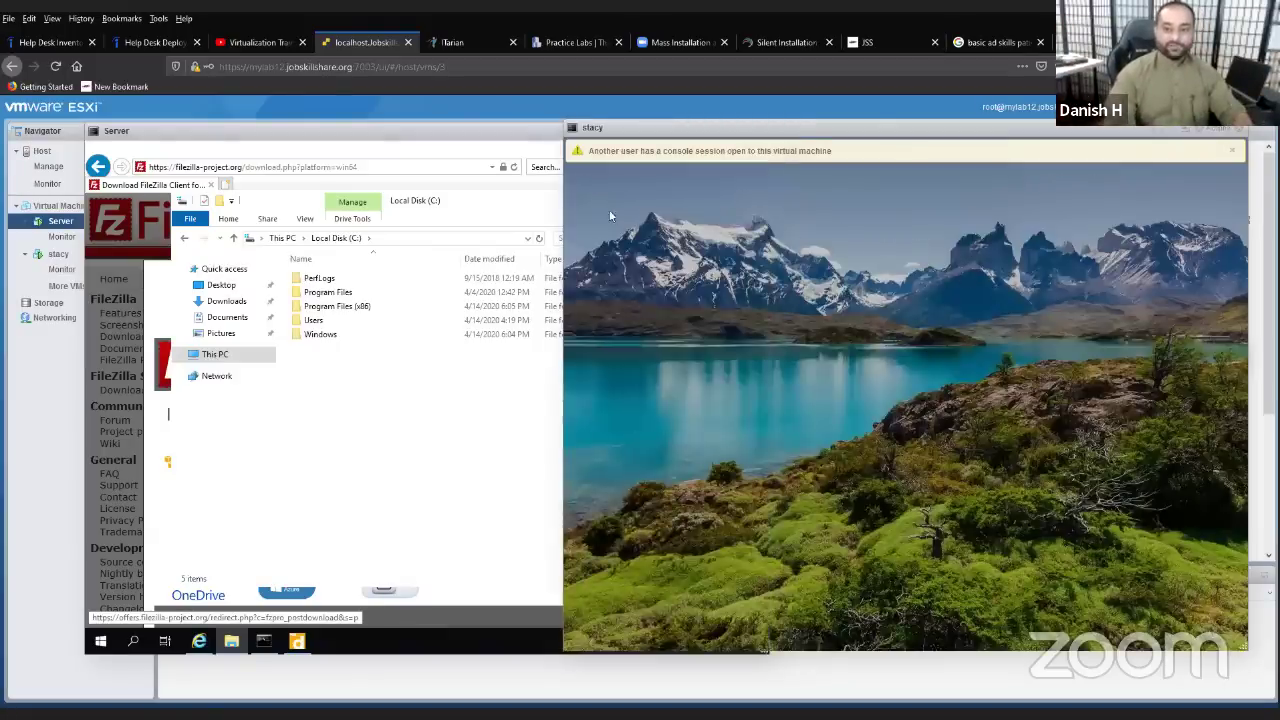
- Wake the stacy VM and sign in with the account password
left_click(609, 209)
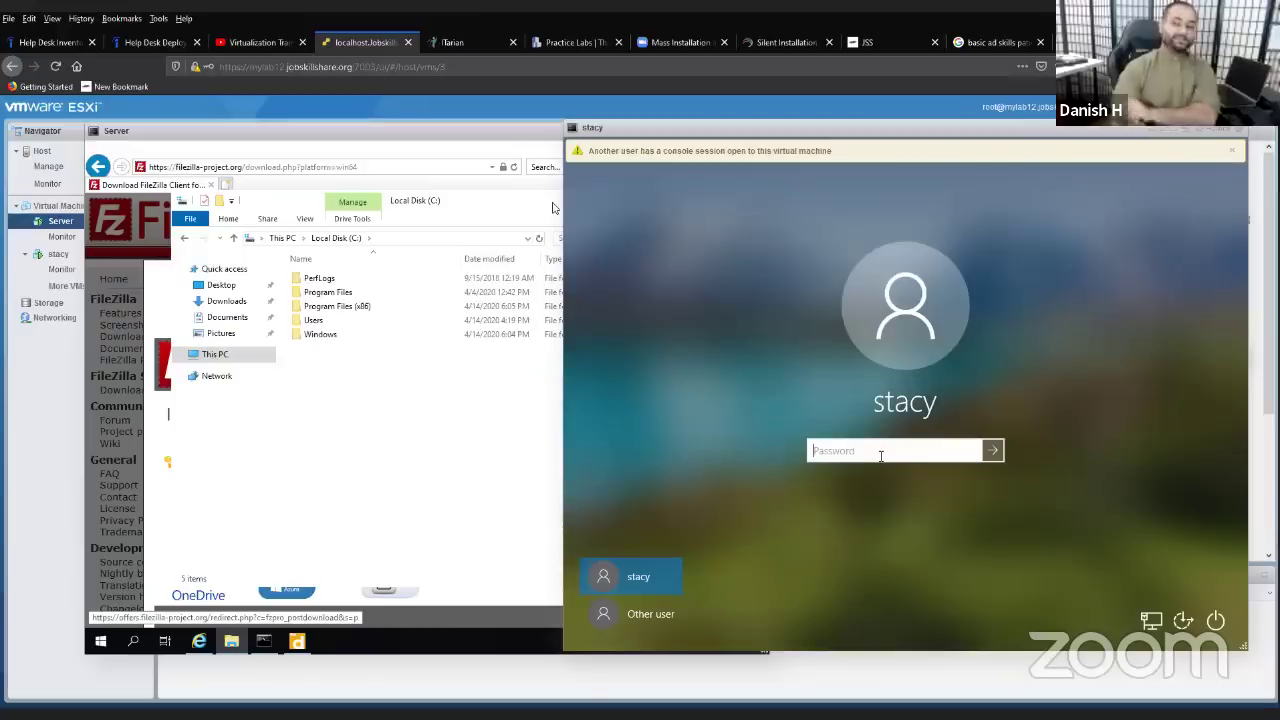
type("***********")
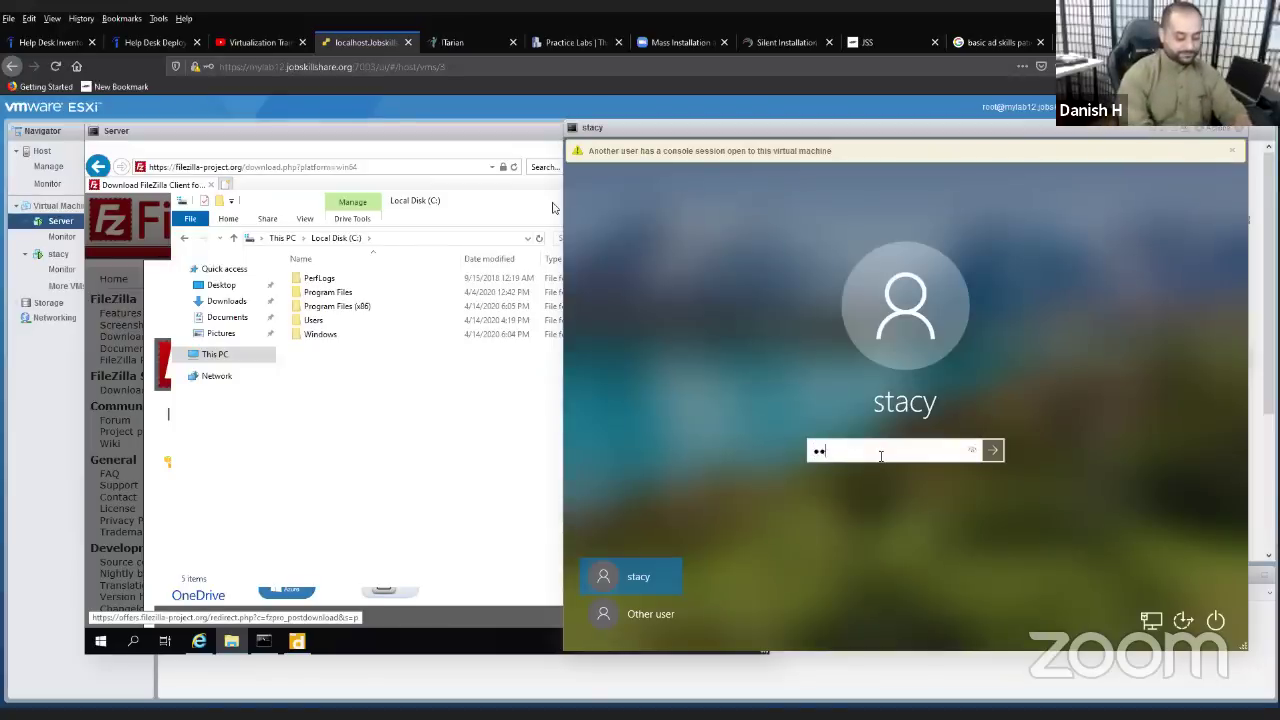
key("Return")
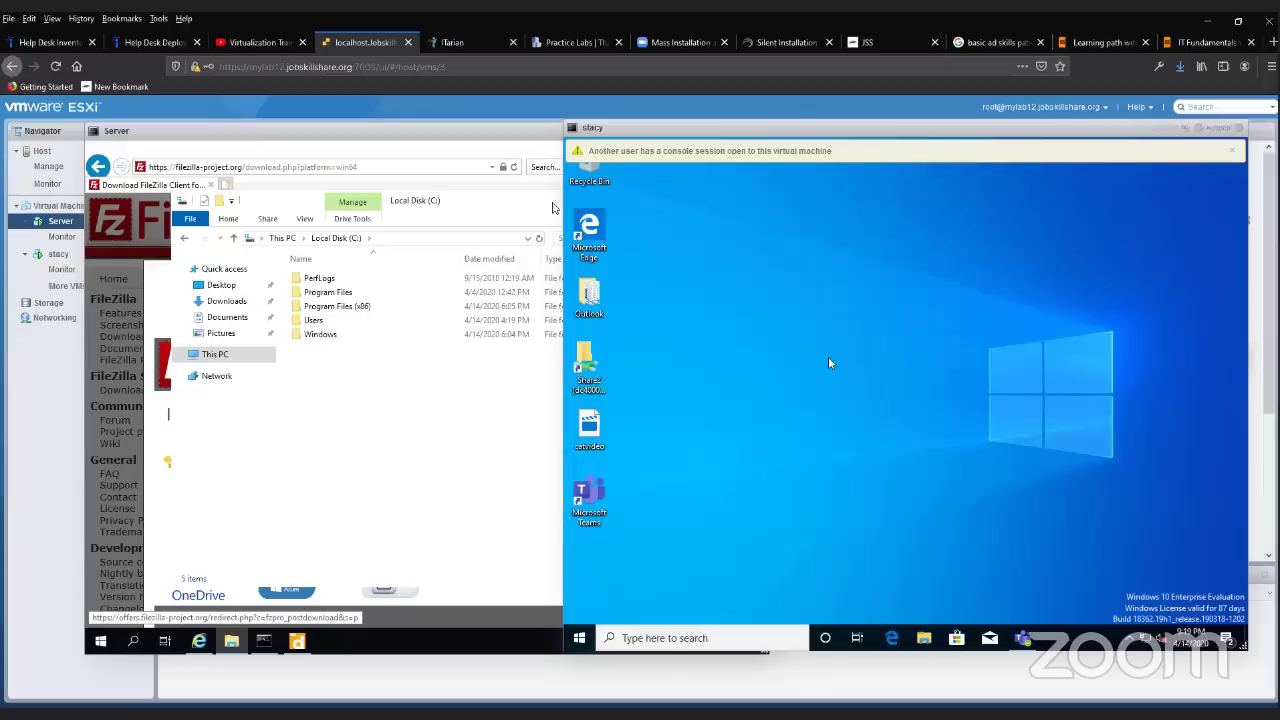
- Create a New folder on the stacy desktop
right_click(829, 358)
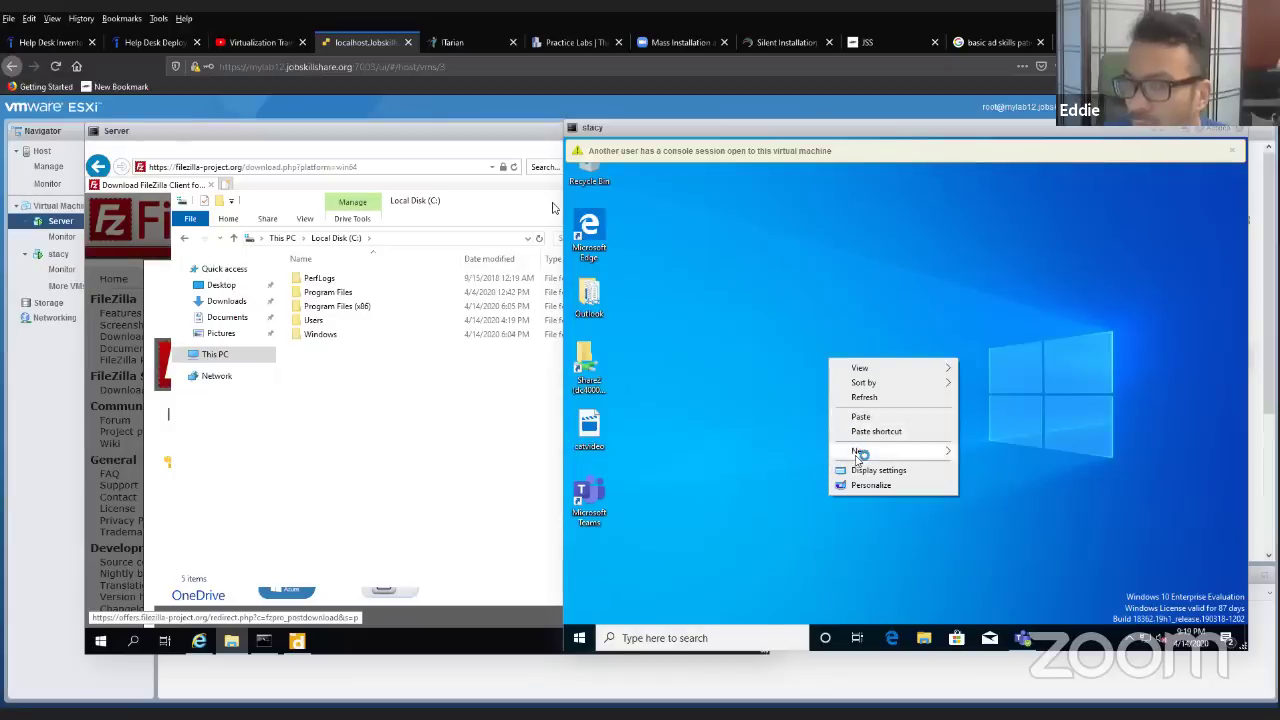
left_click(979, 450)
right_click(849, 342)
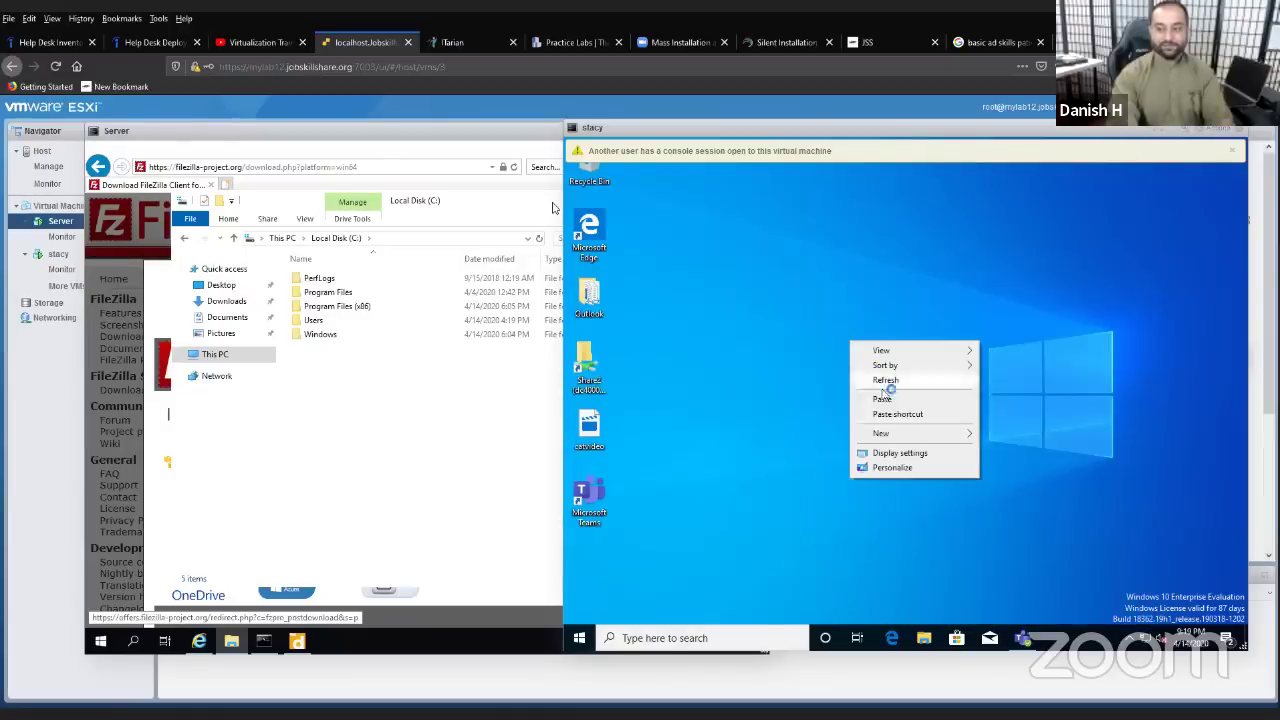
mouse_move(910, 435)
left_click(988, 436)
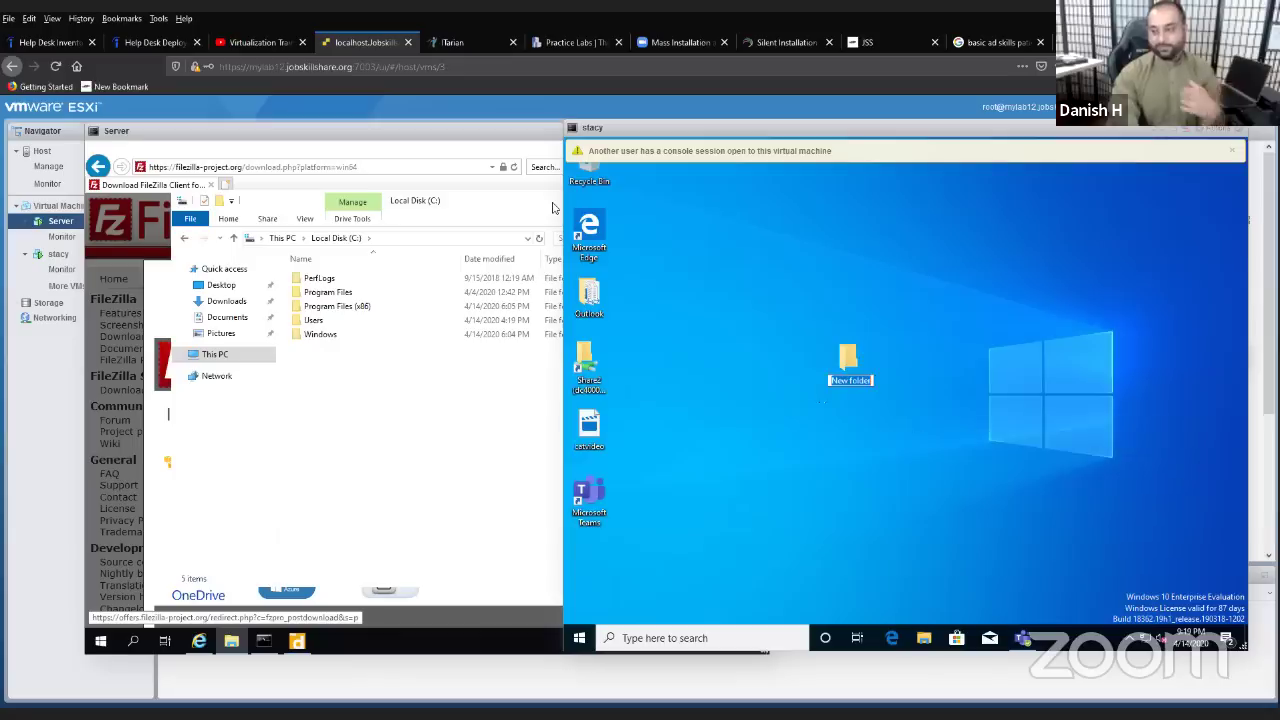
- In the folder's Advanced Sharing, supply administrator credentials and tick Share this folder
right_click(856, 379)
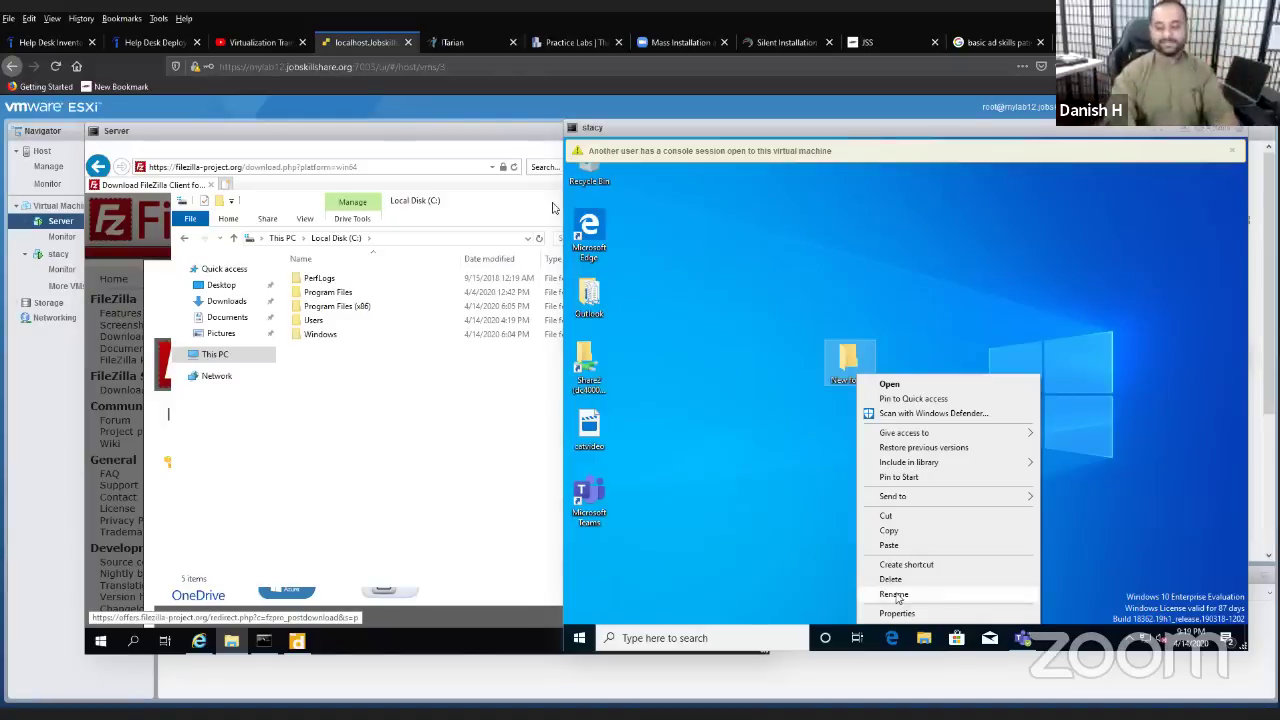
left_click(897, 613)
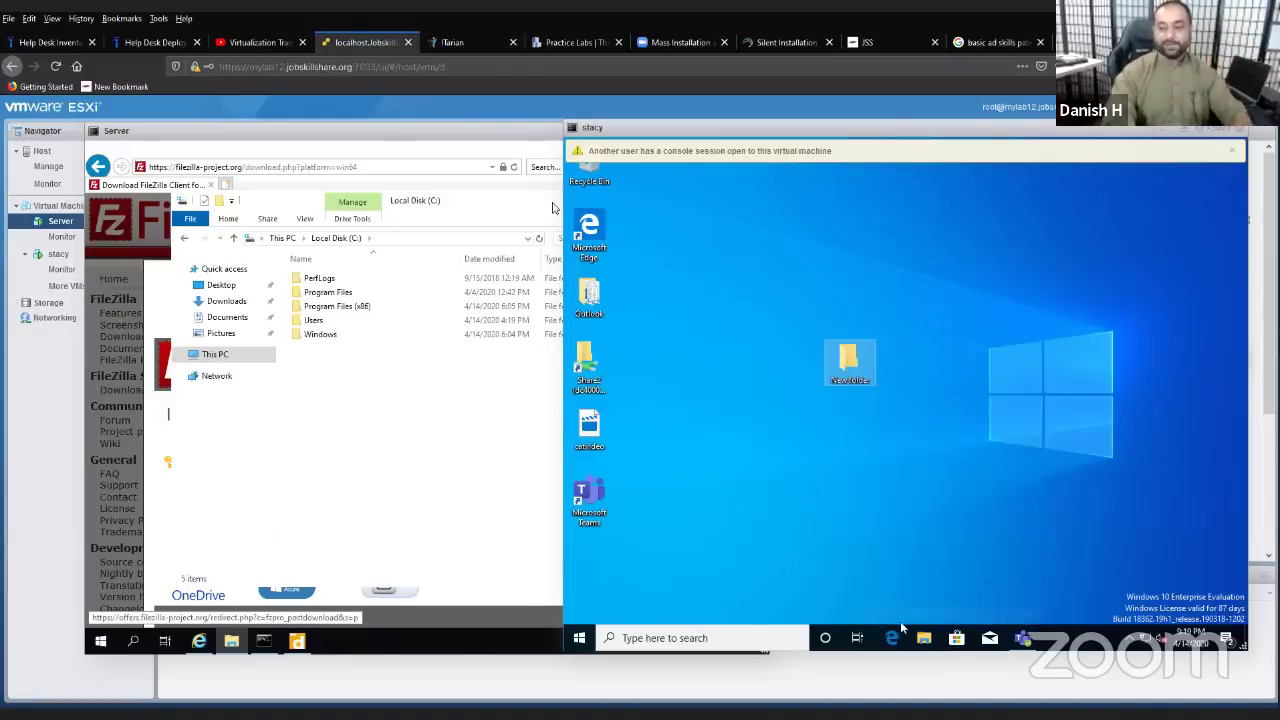
left_click(910, 328)
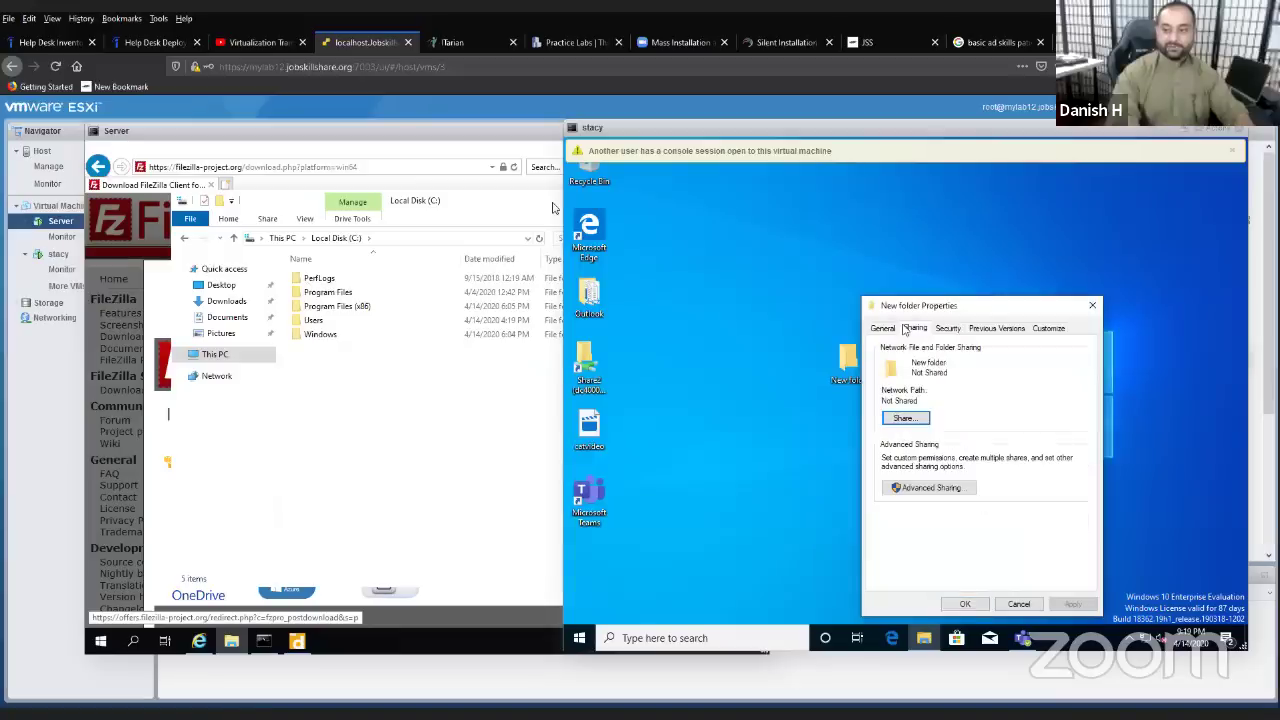
left_click(931, 488)
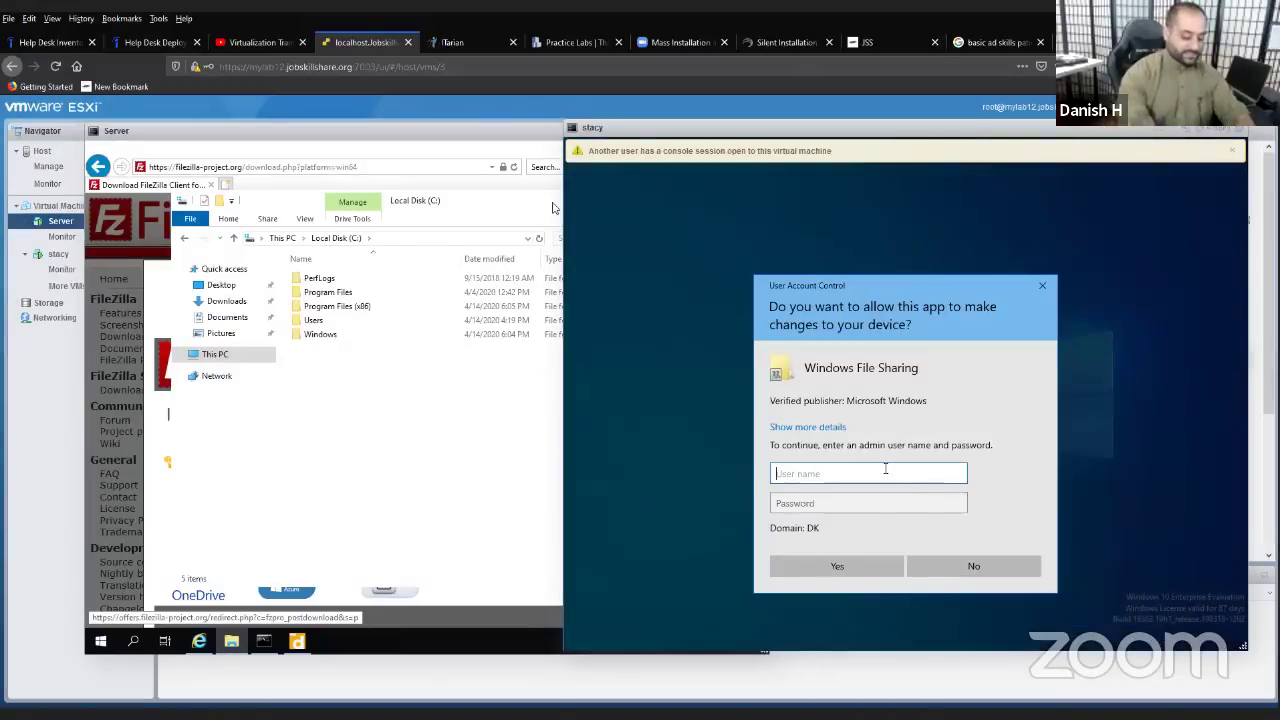
type("helpdesk")
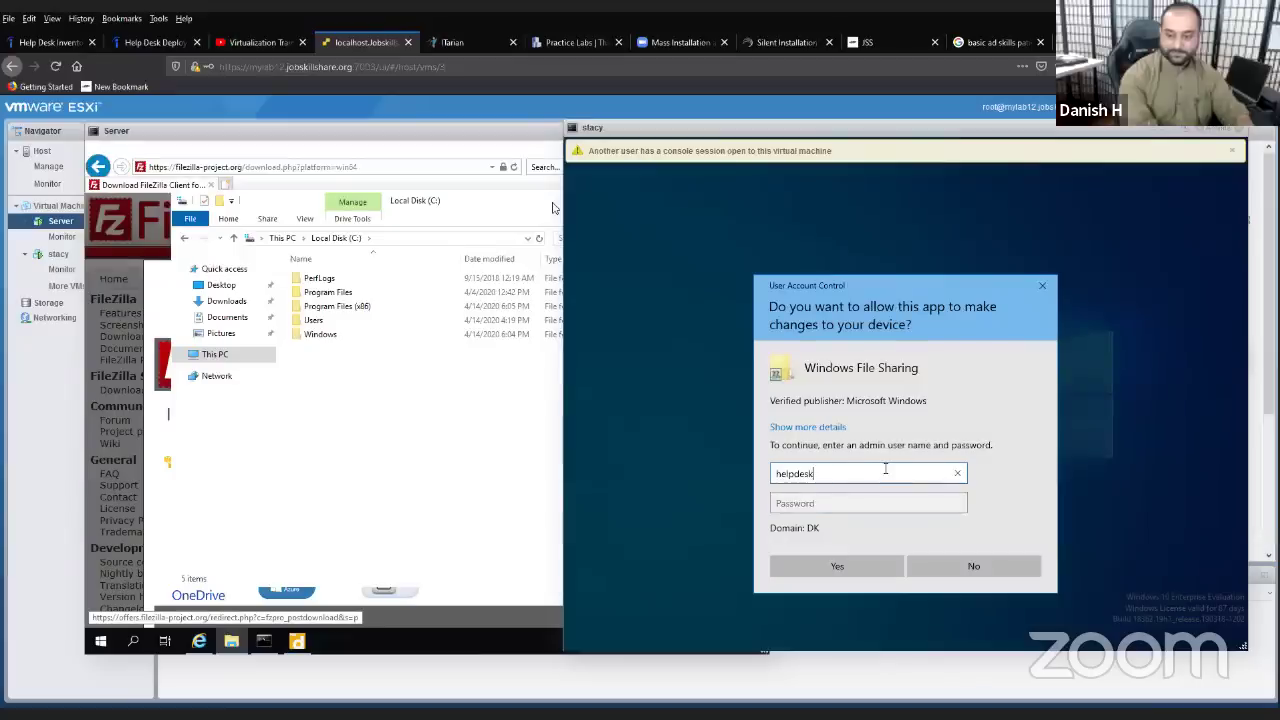
key("Tab")
type("********")
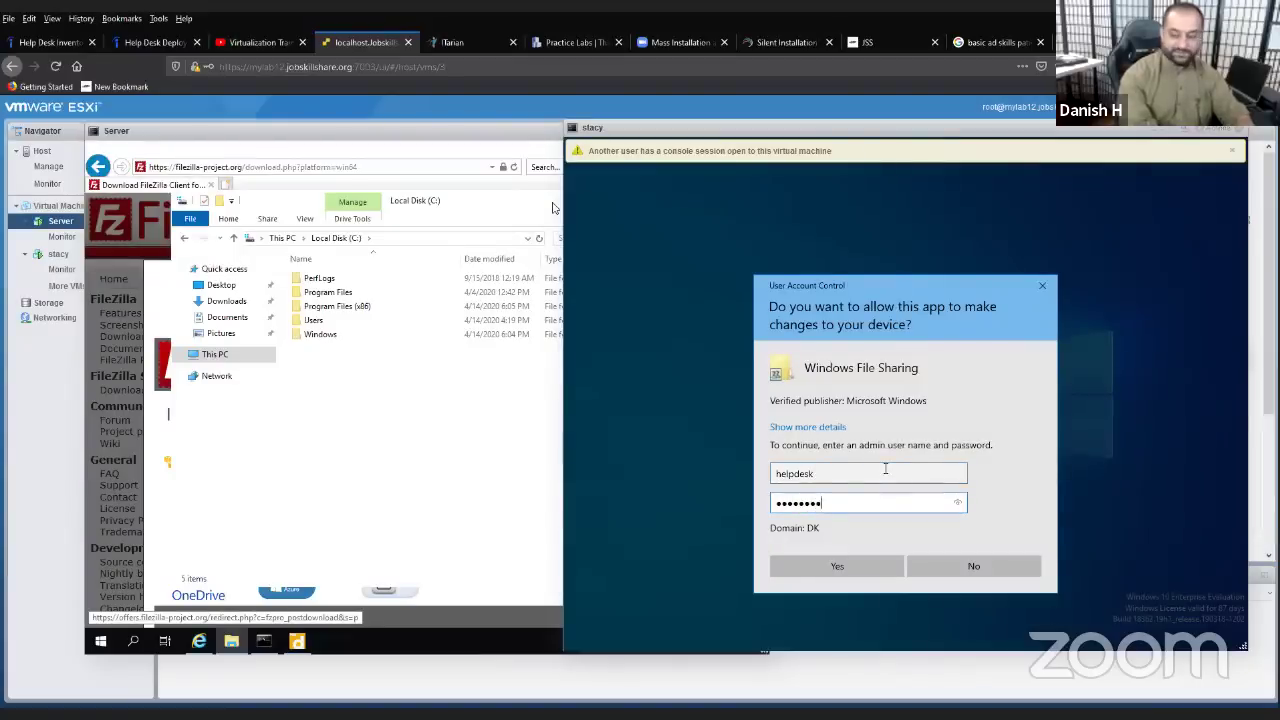
key("Return")
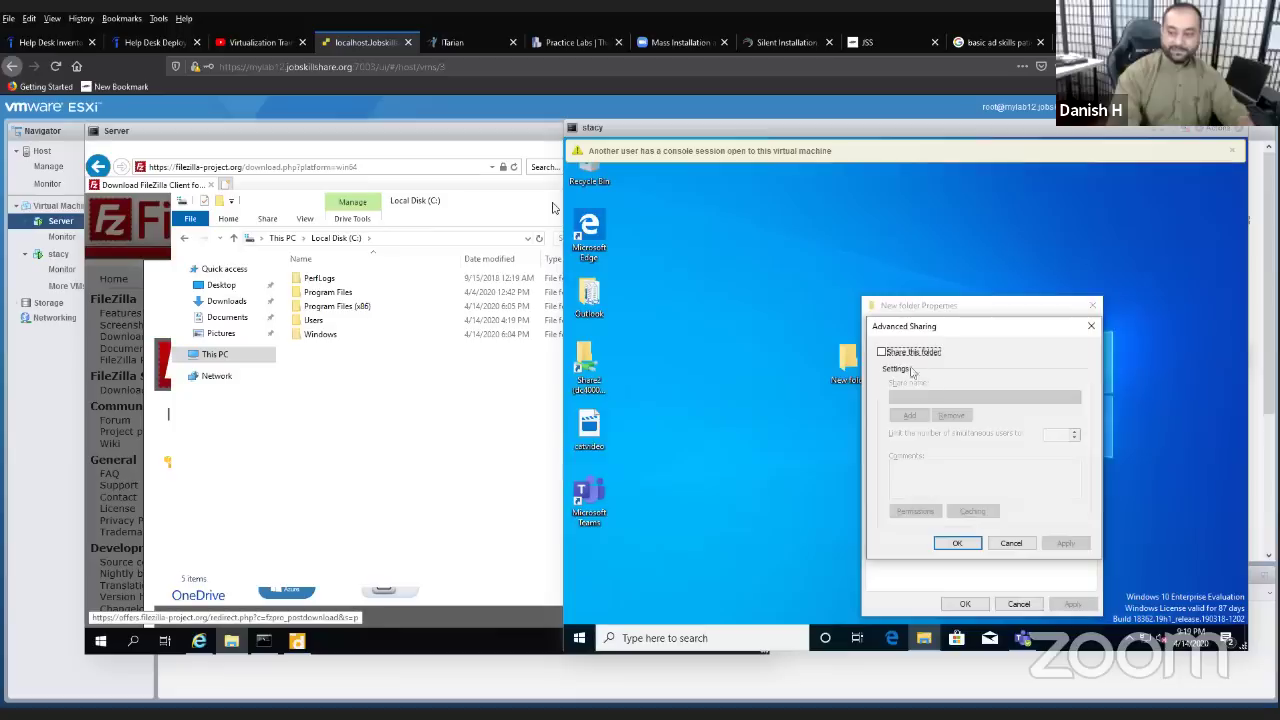
left_click(881, 353)
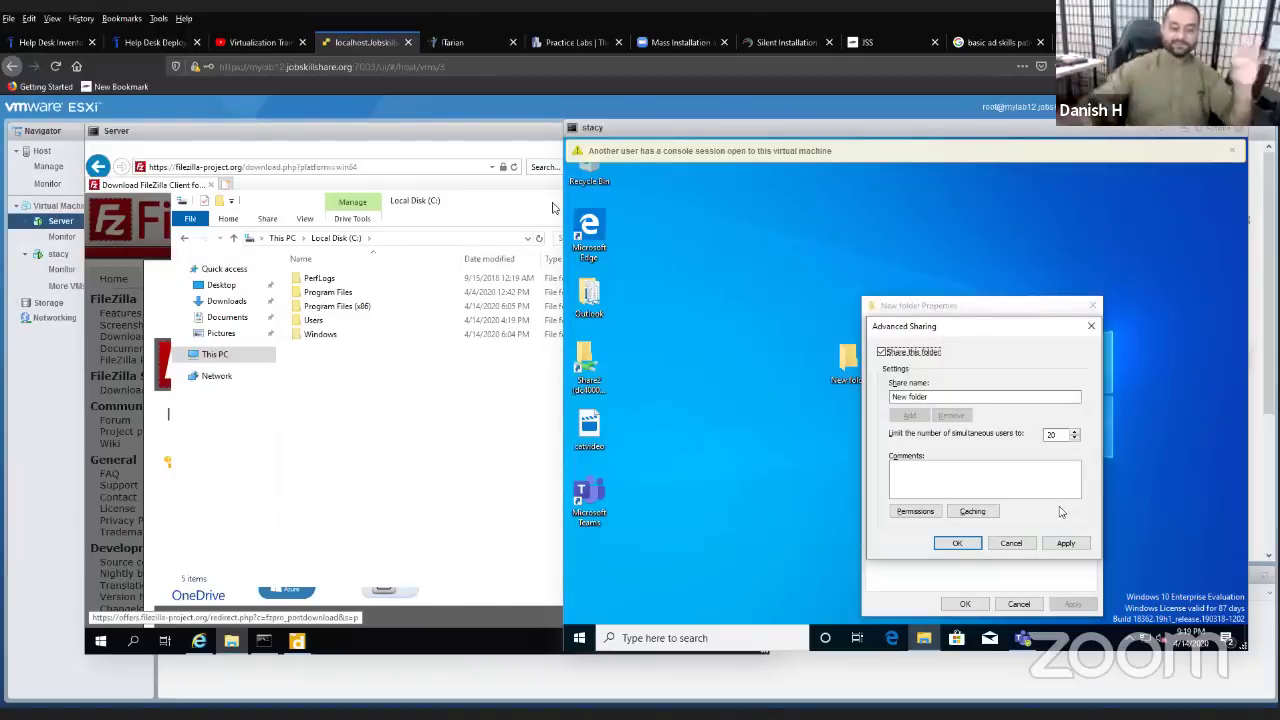
- Create a new folder named 'share' on the C: drive
left_click(497, 401)
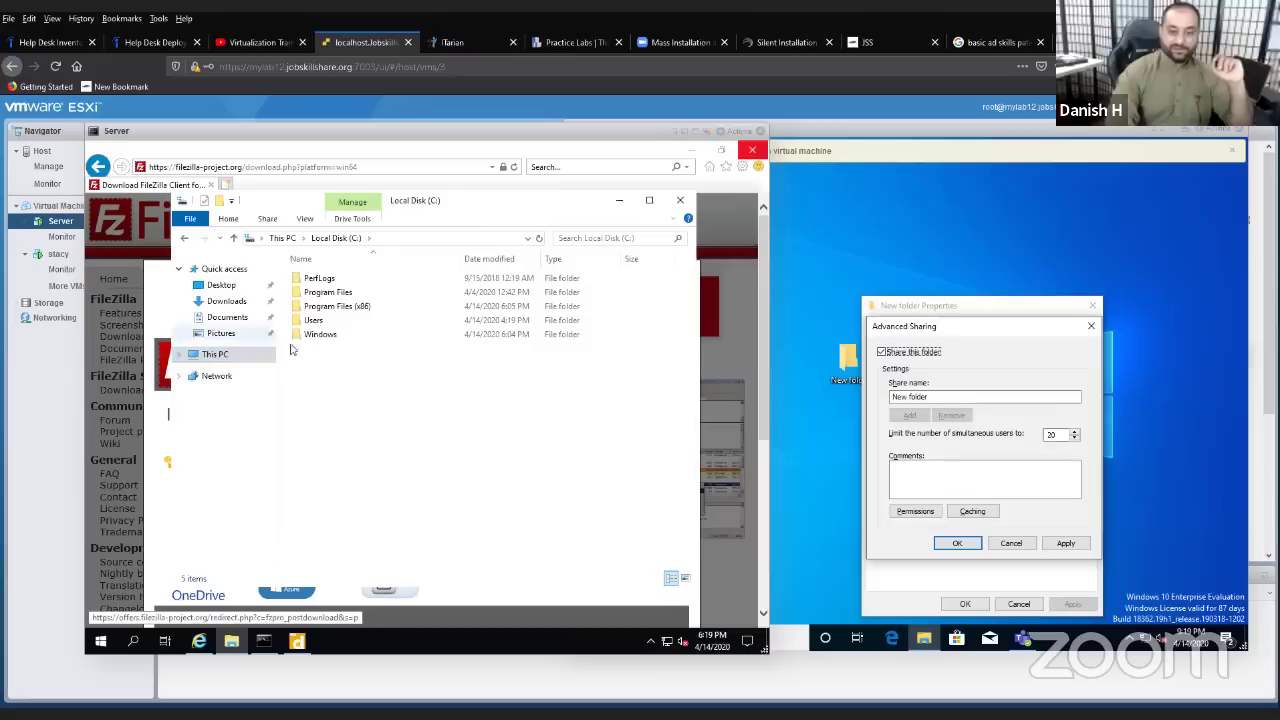
right_click(324, 360)
mouse_move(411, 482)
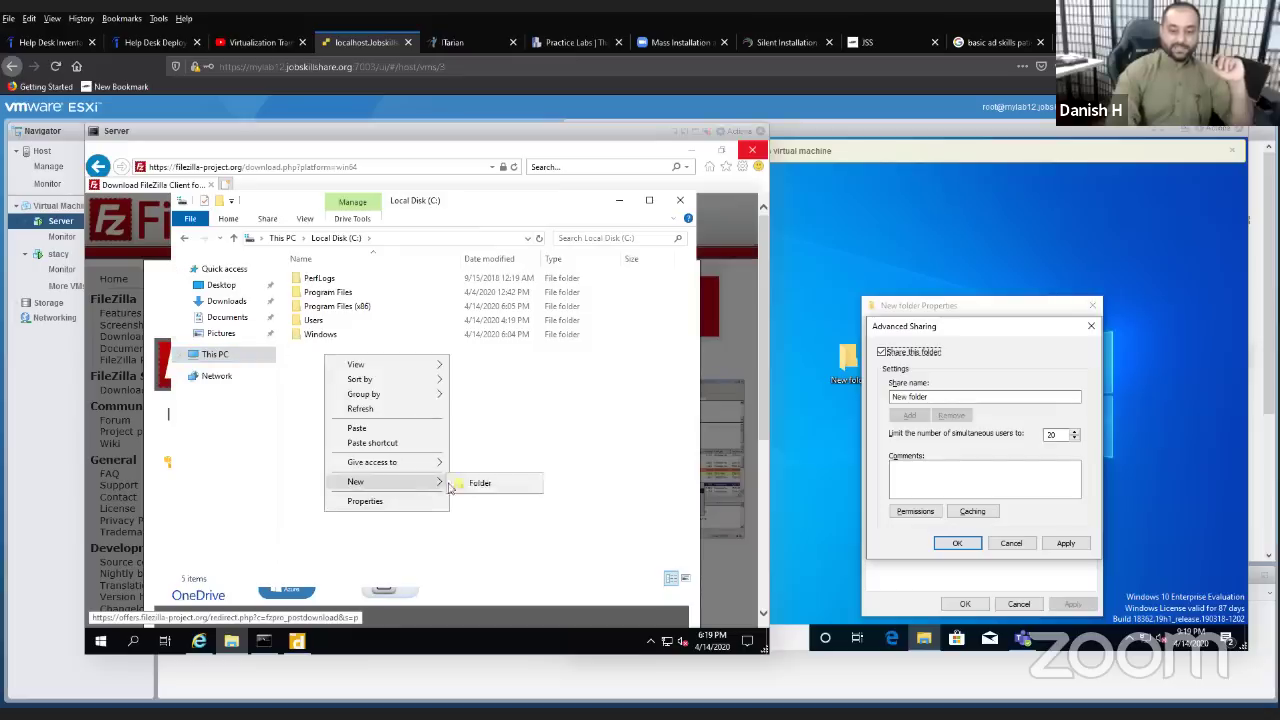
left_click(480, 482)
type("share")
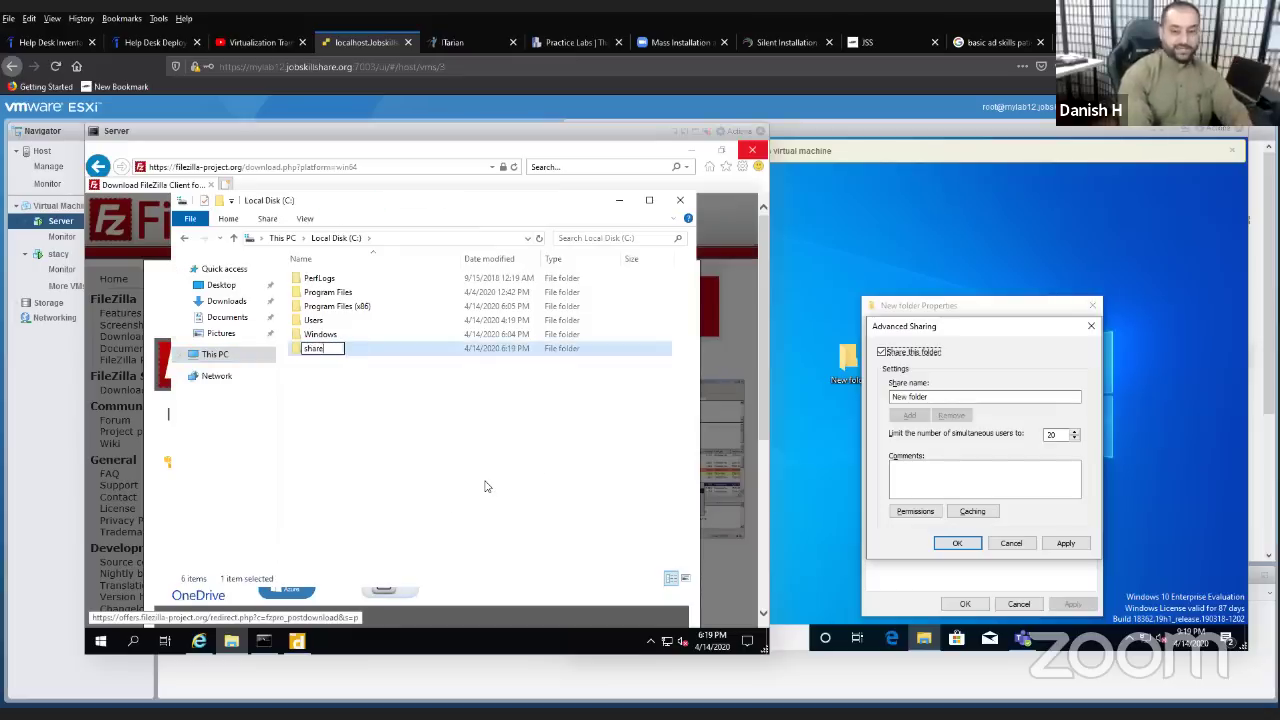
left_click(370, 451)
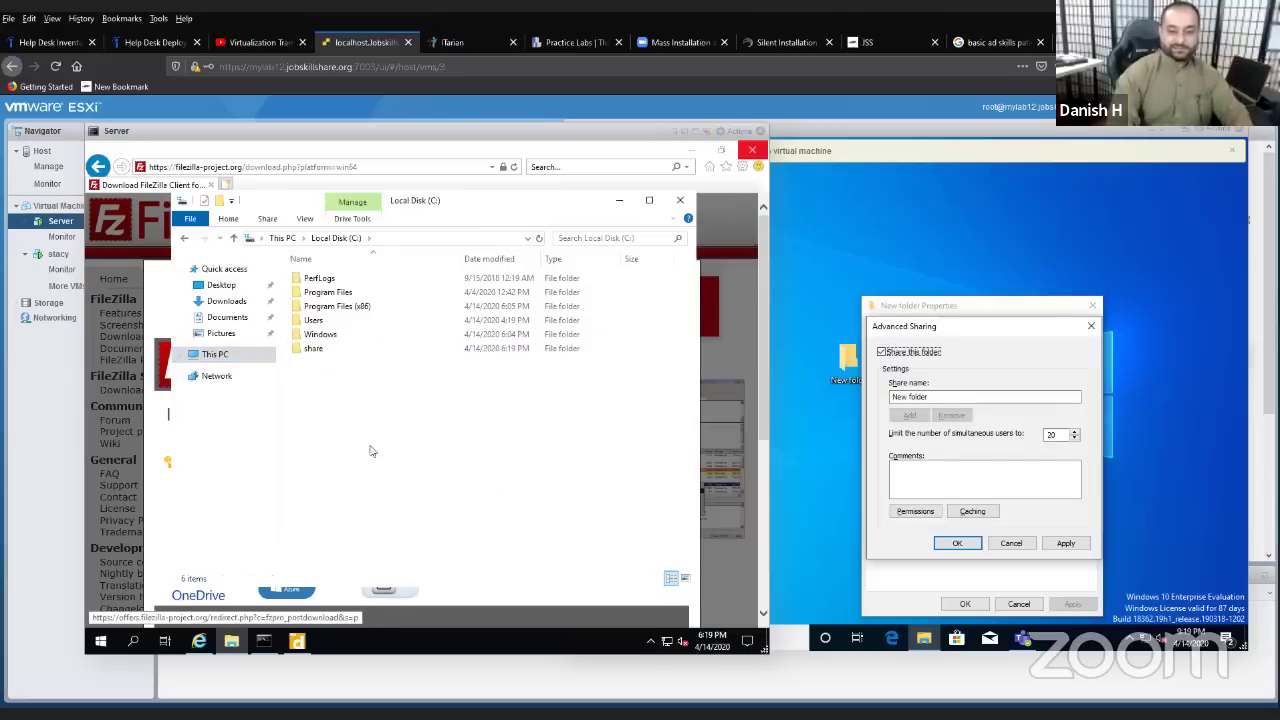
- Turn on Share this folder for 'share' in its Advanced Sharing settings
right_click(318, 349)
left_click(378, 596)
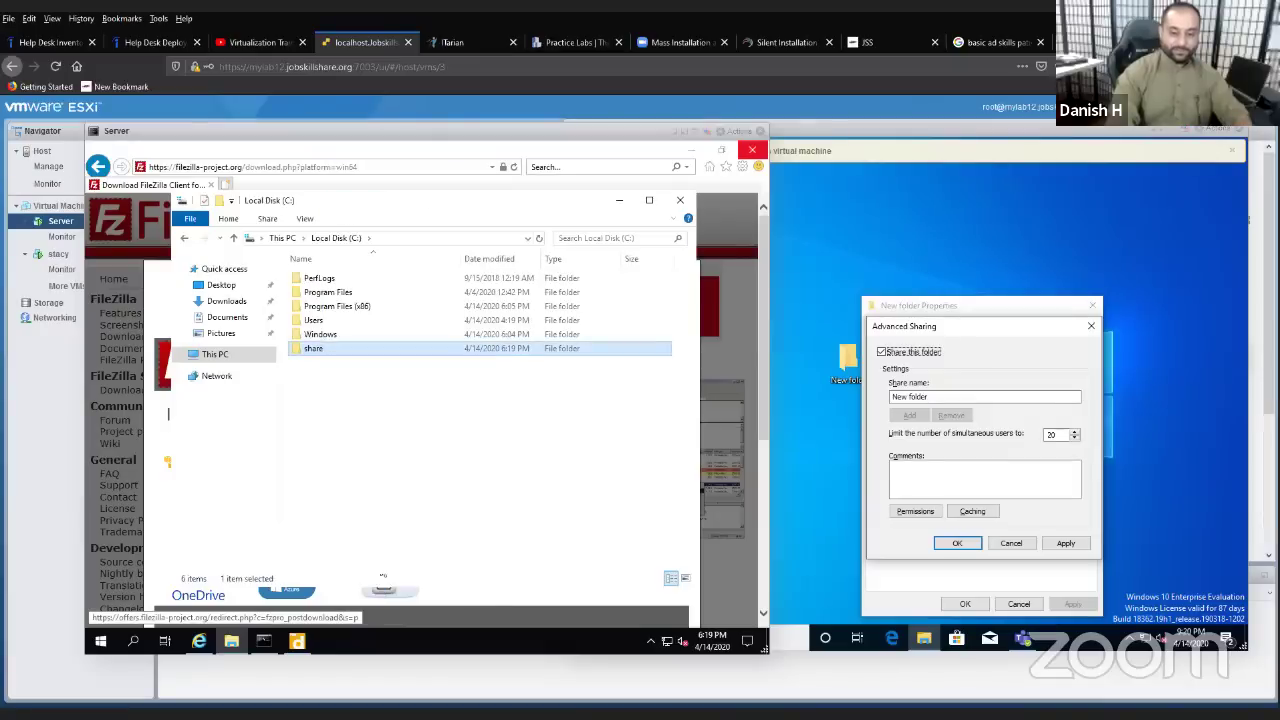
left_click(378, 331)
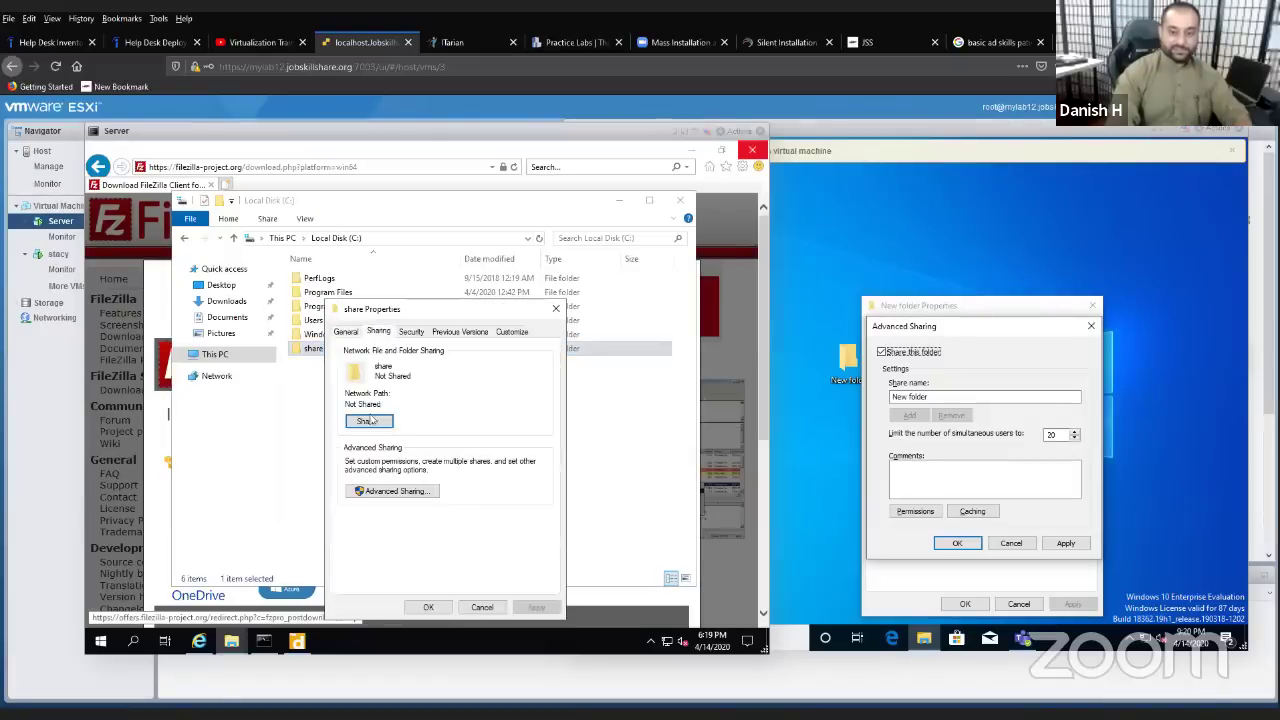
left_click(393, 491)
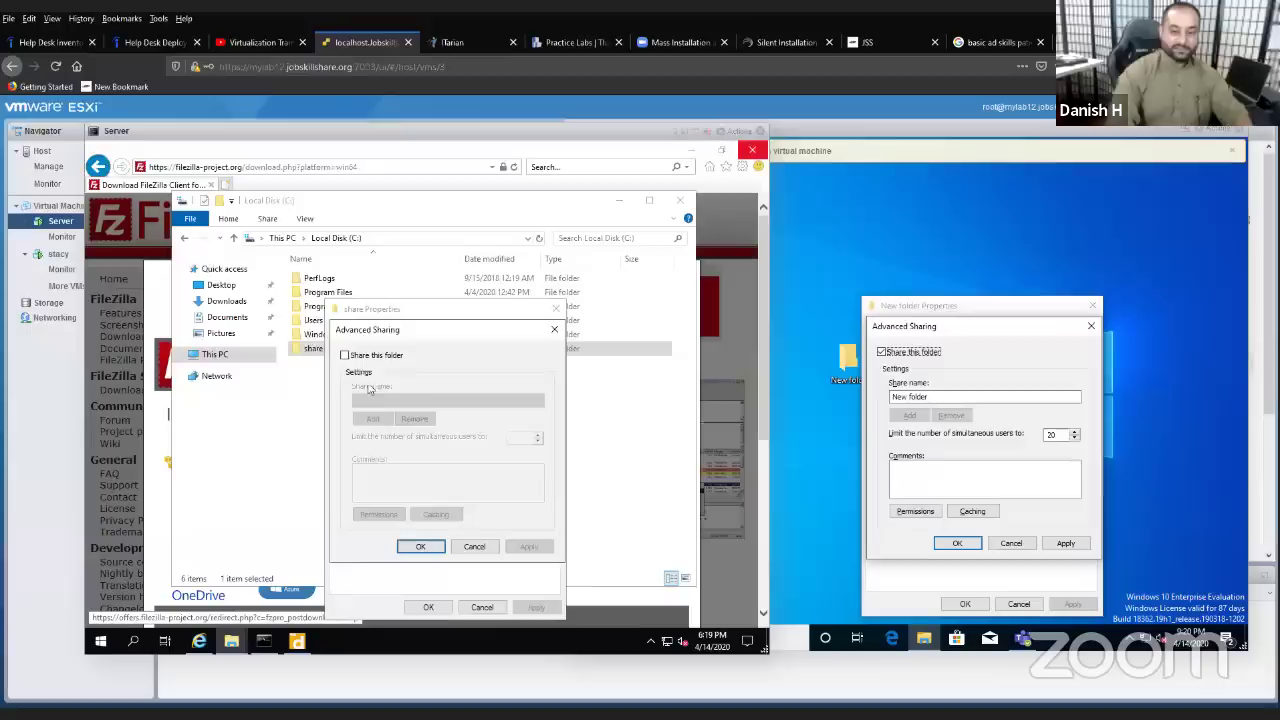
left_click(345, 355)
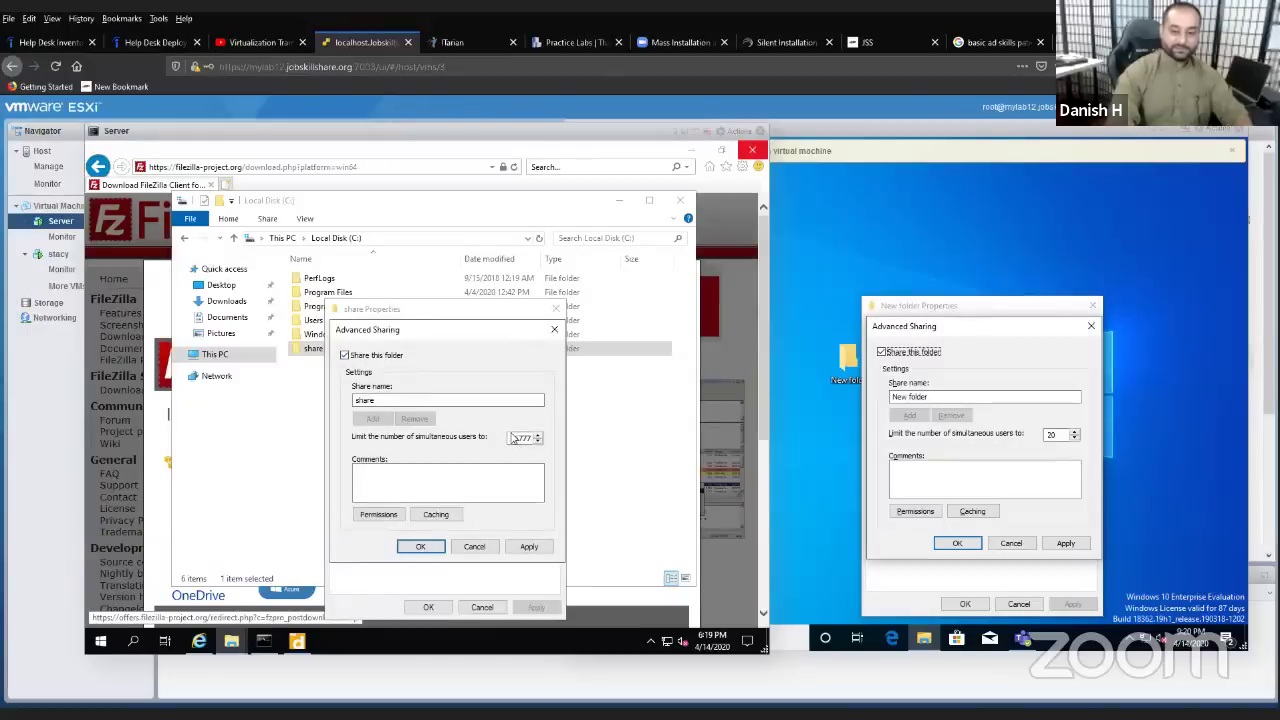
left_click_drag(511, 437, 536, 438)
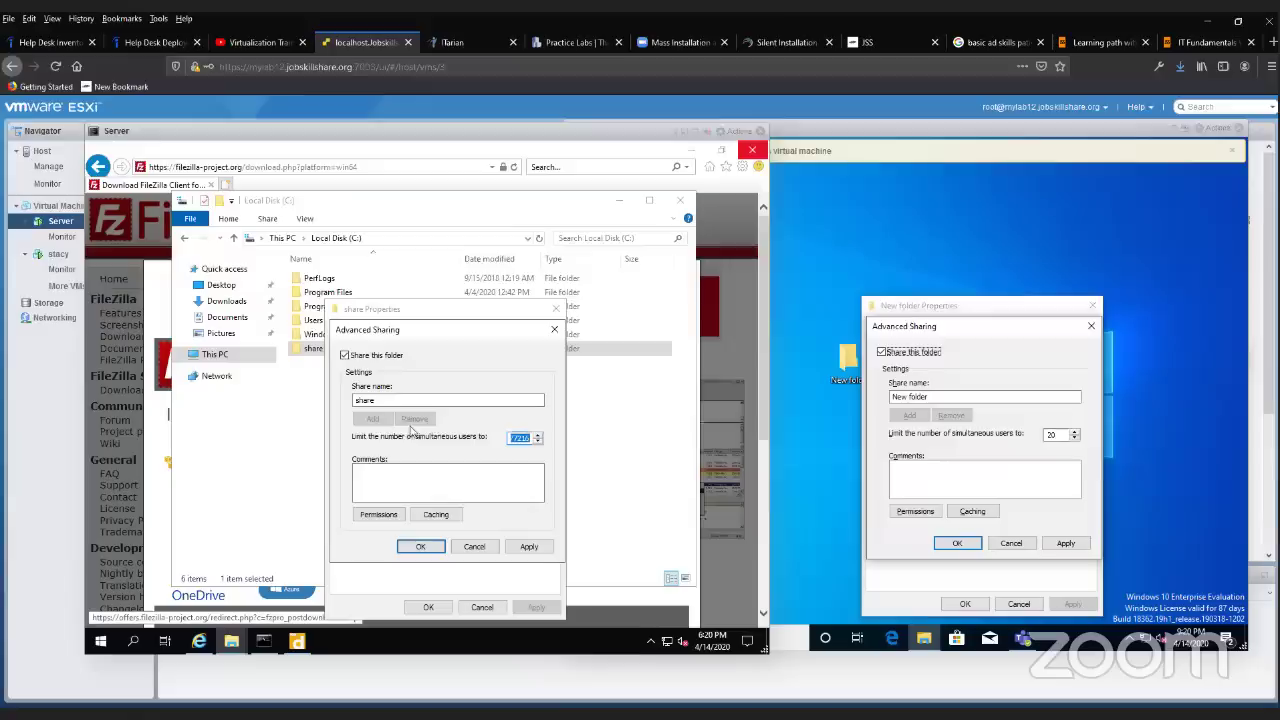
- Give Everyone Full Control, add Domain Users to the share permissions, and apply
left_click(378, 514)
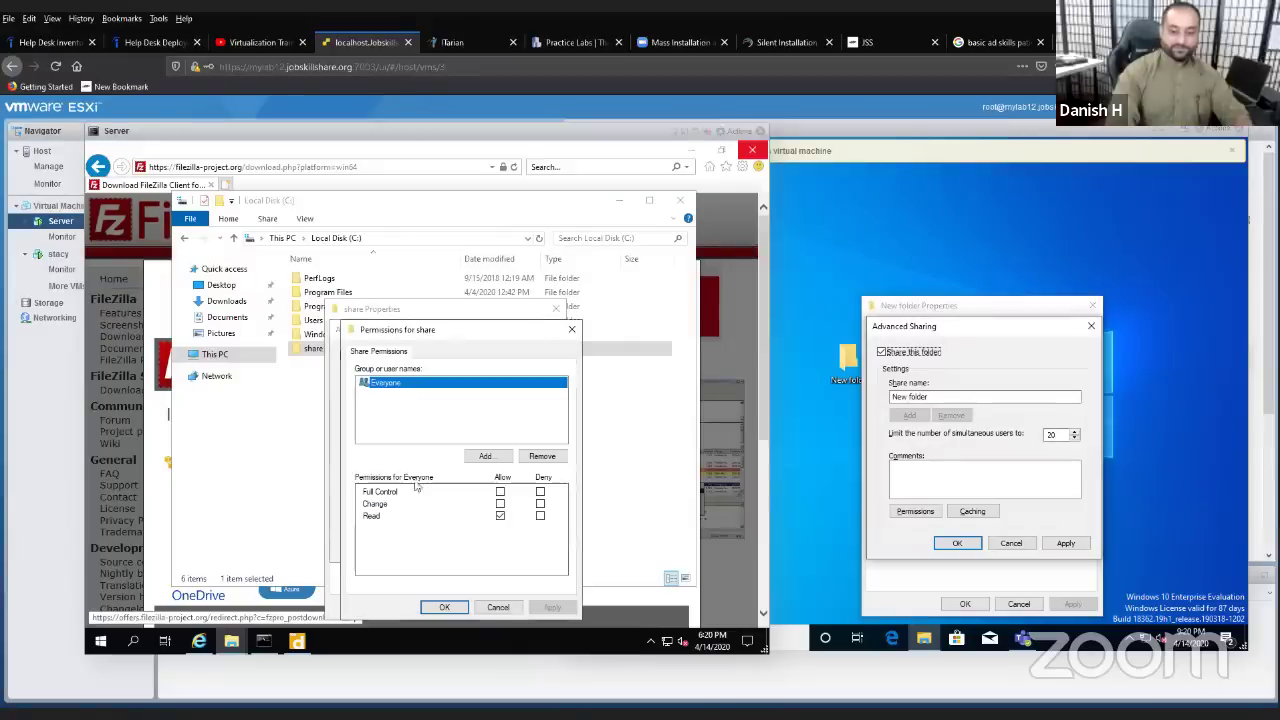
left_click(500, 492)
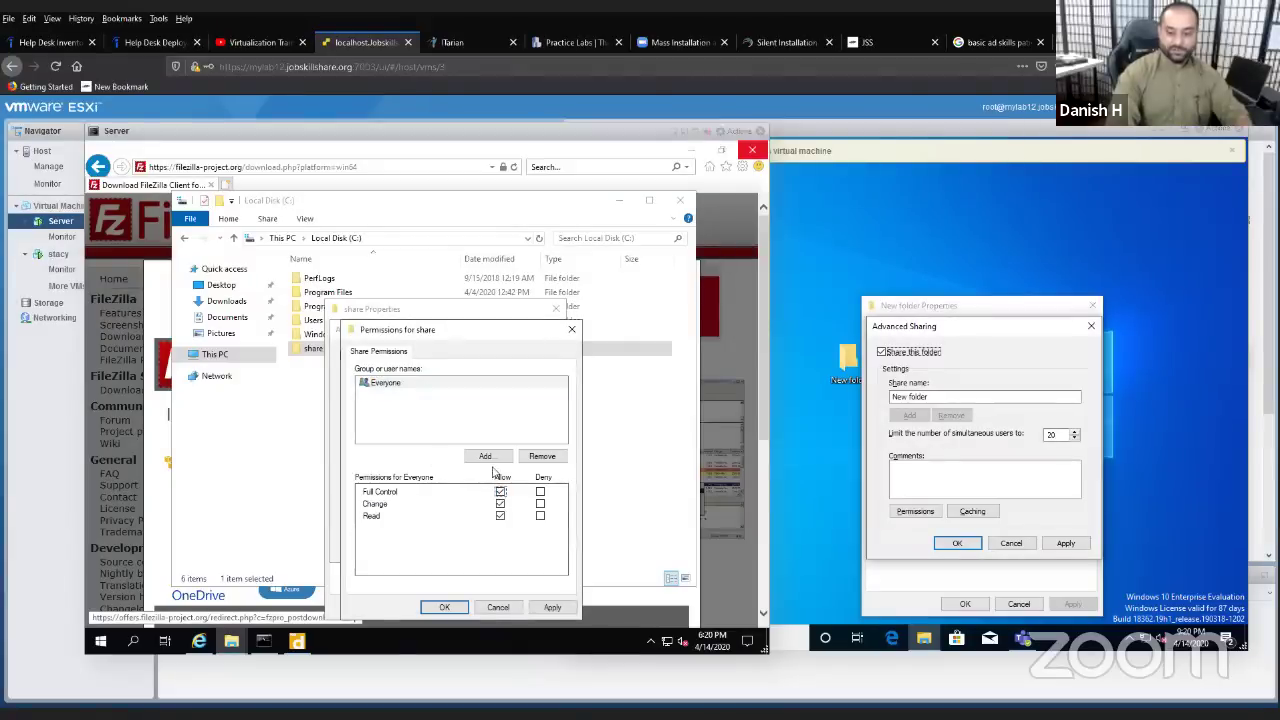
left_click(548, 607)
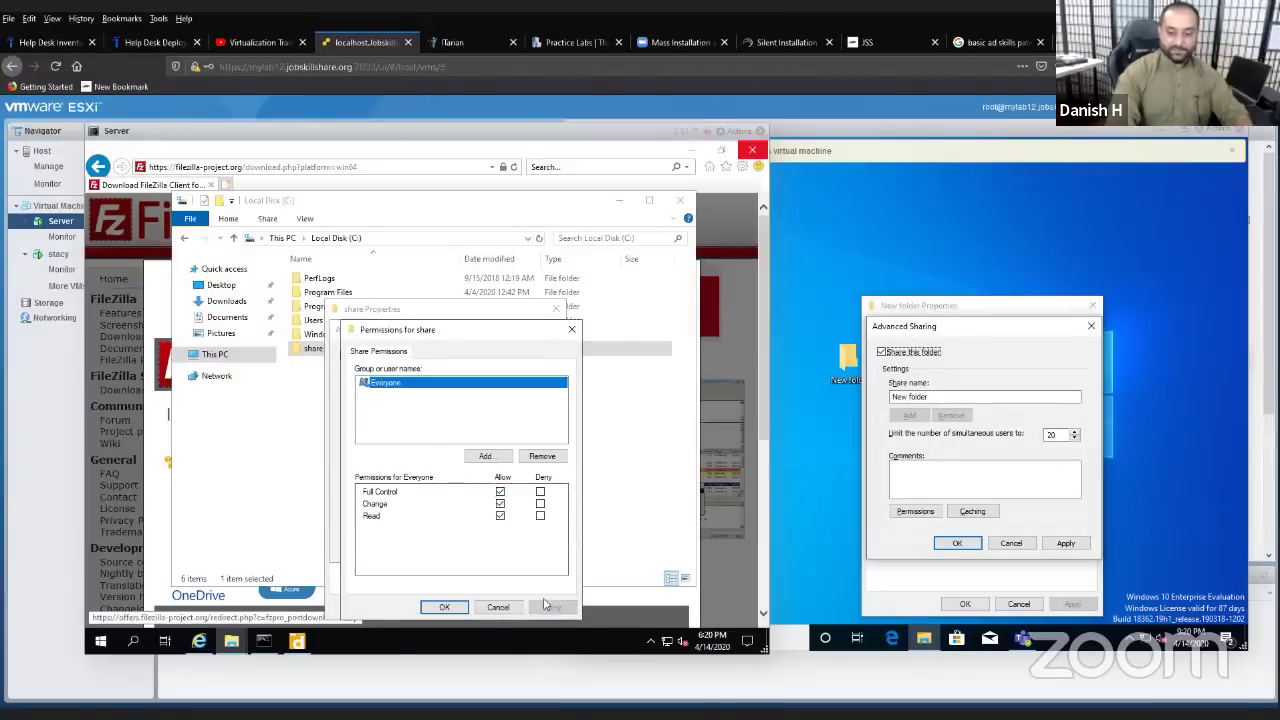
left_click(486, 456)
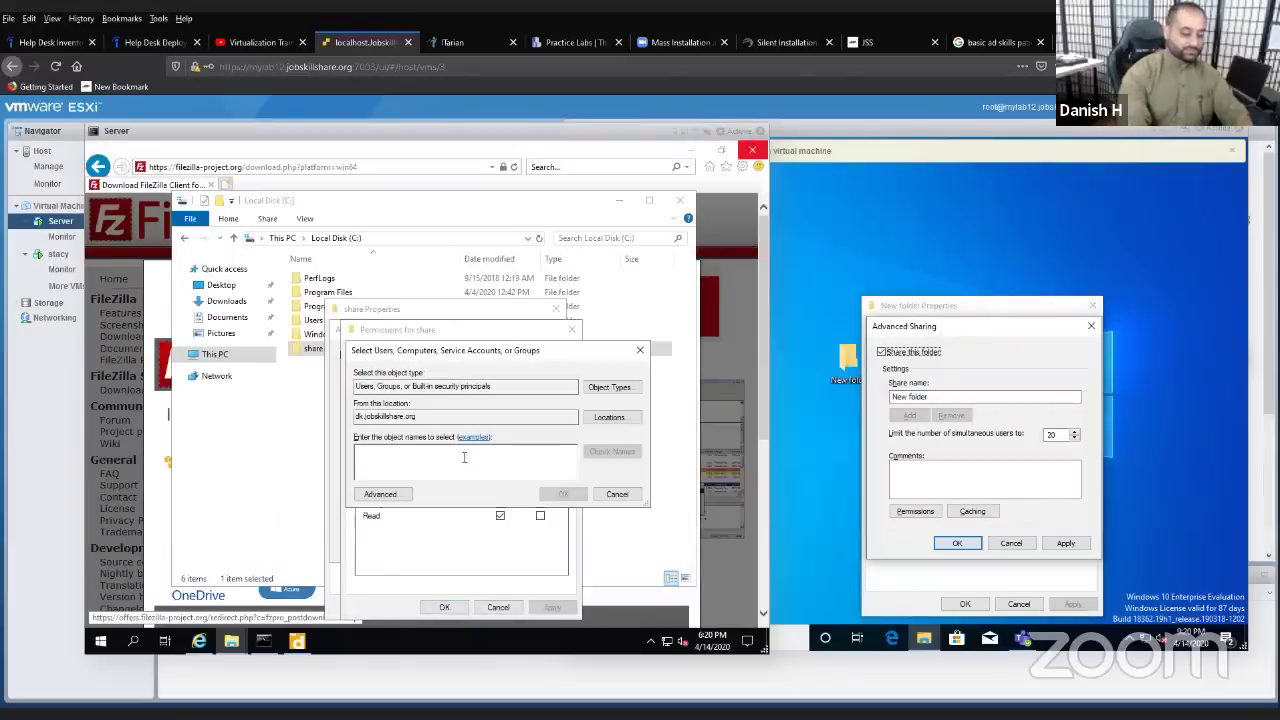
type("domain users")
key("Return")
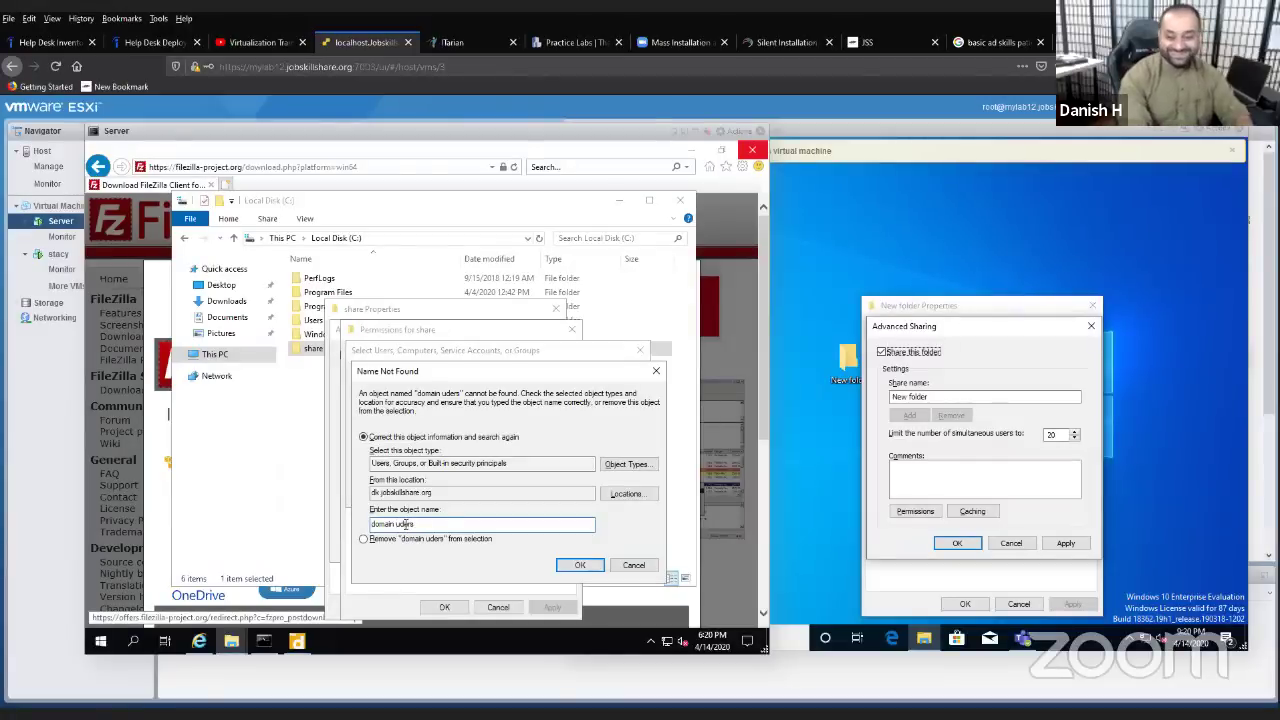
key("Return")
key("Return")
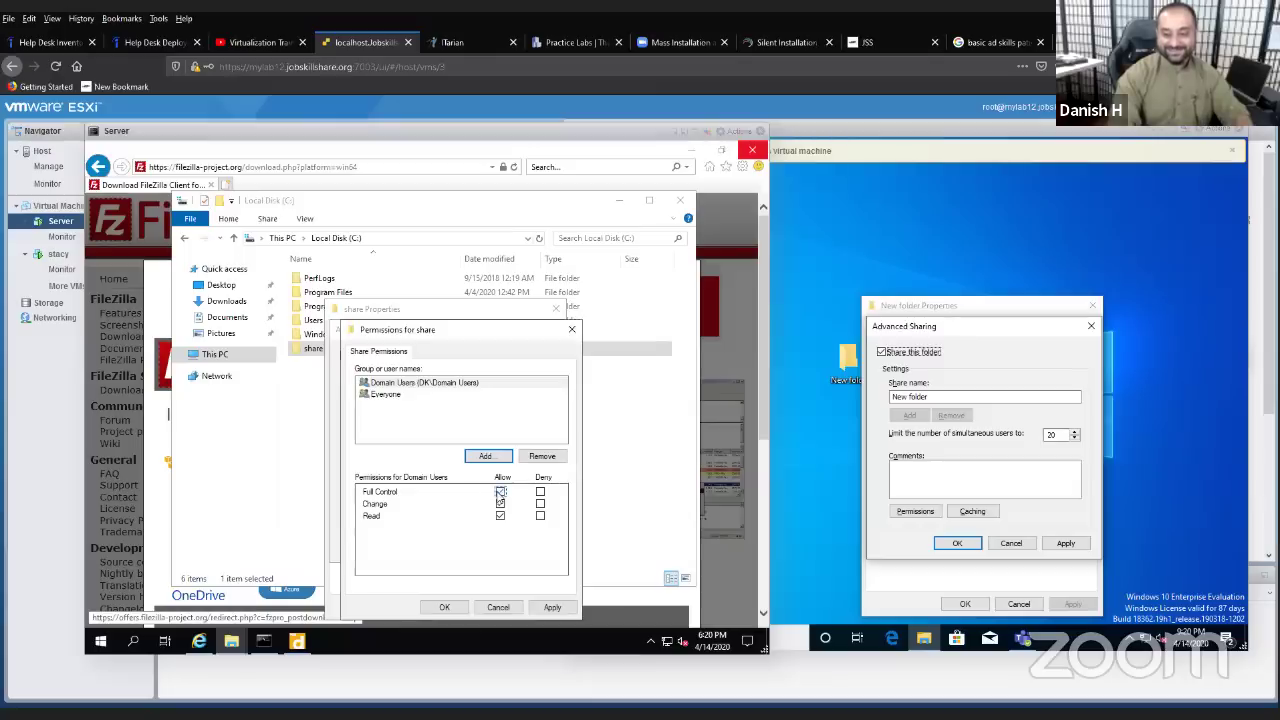
left_click(444, 607)
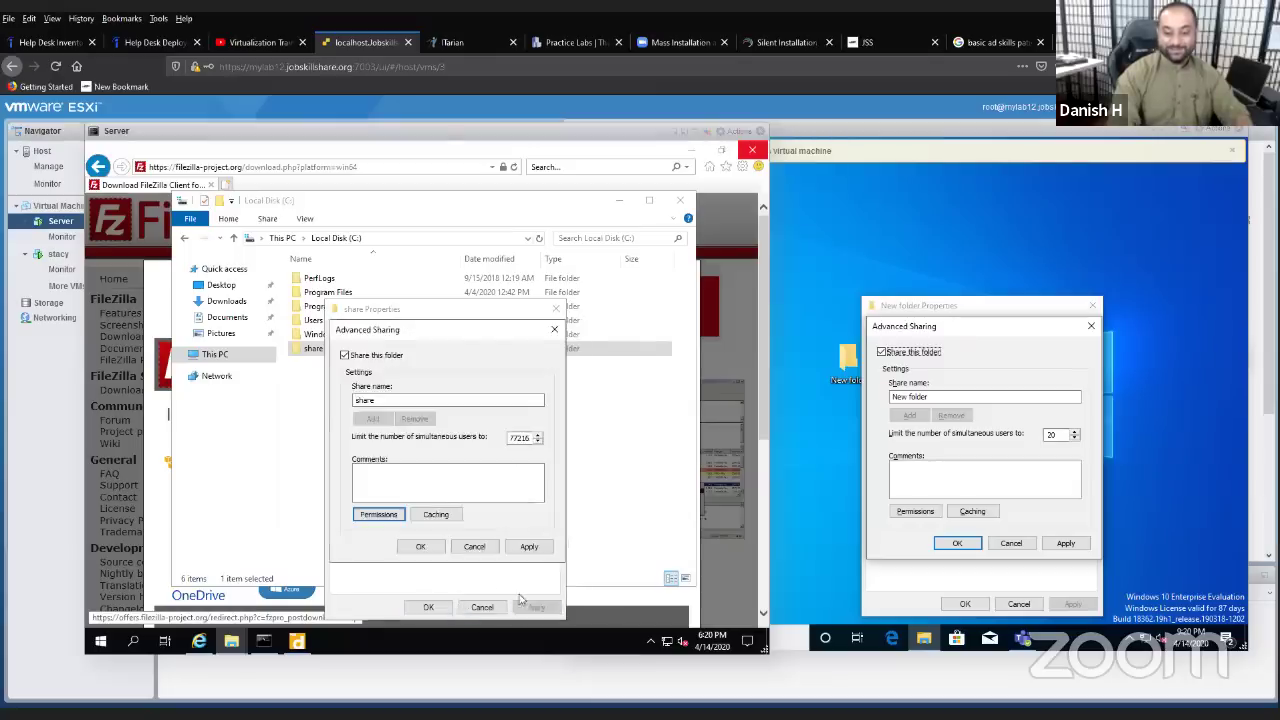
left_click(528, 546)
left_click(425, 547)
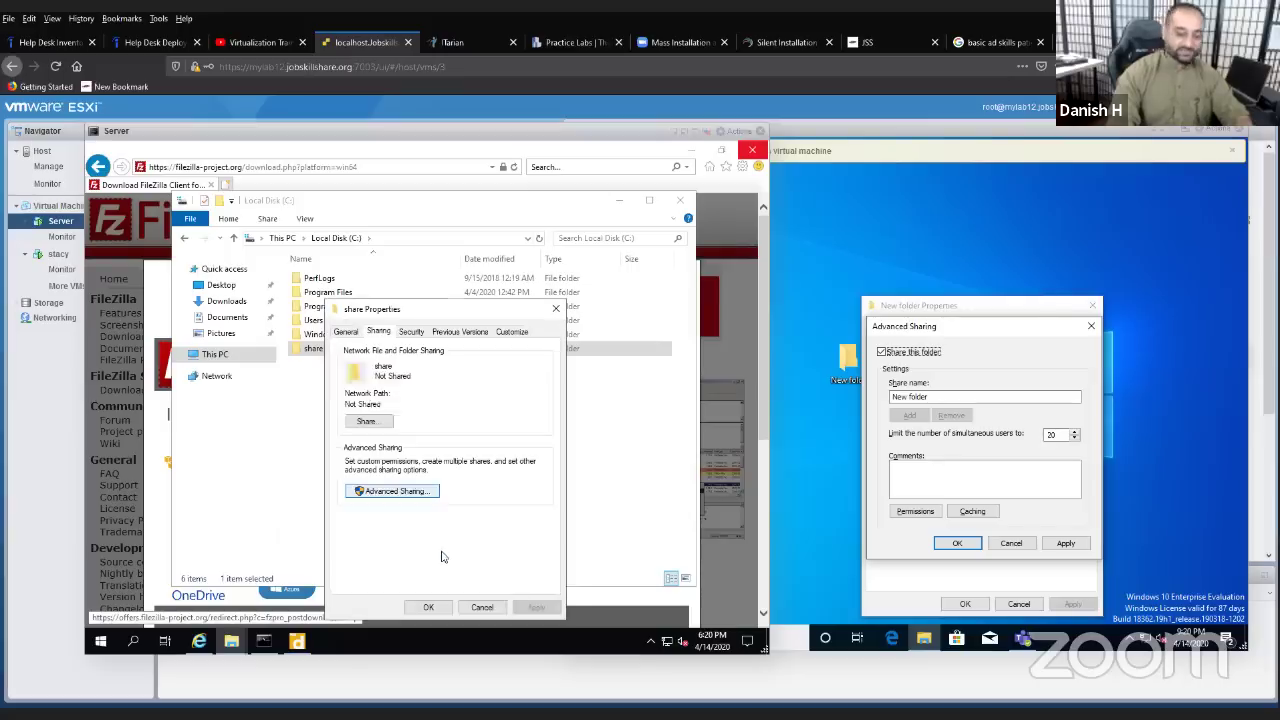
- Close the share properties and copy the FileZilla setup file from Downloads
left_click(446, 607)
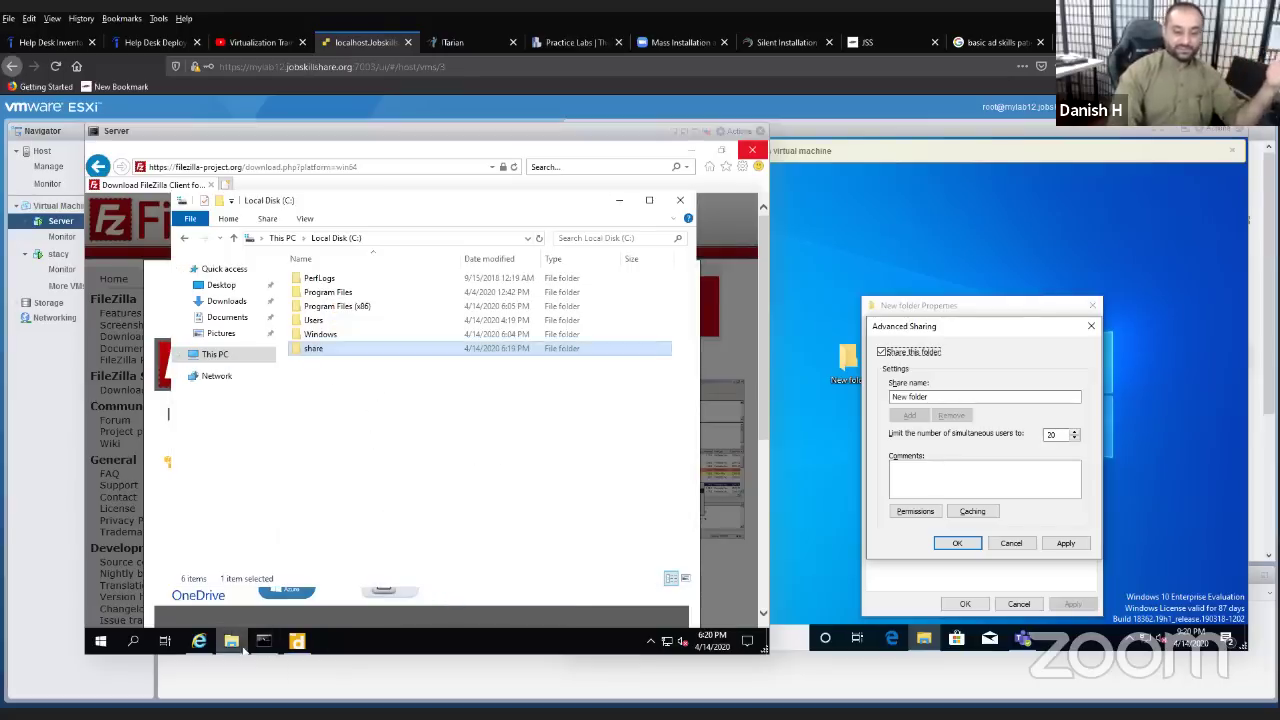
left_click(236, 645)
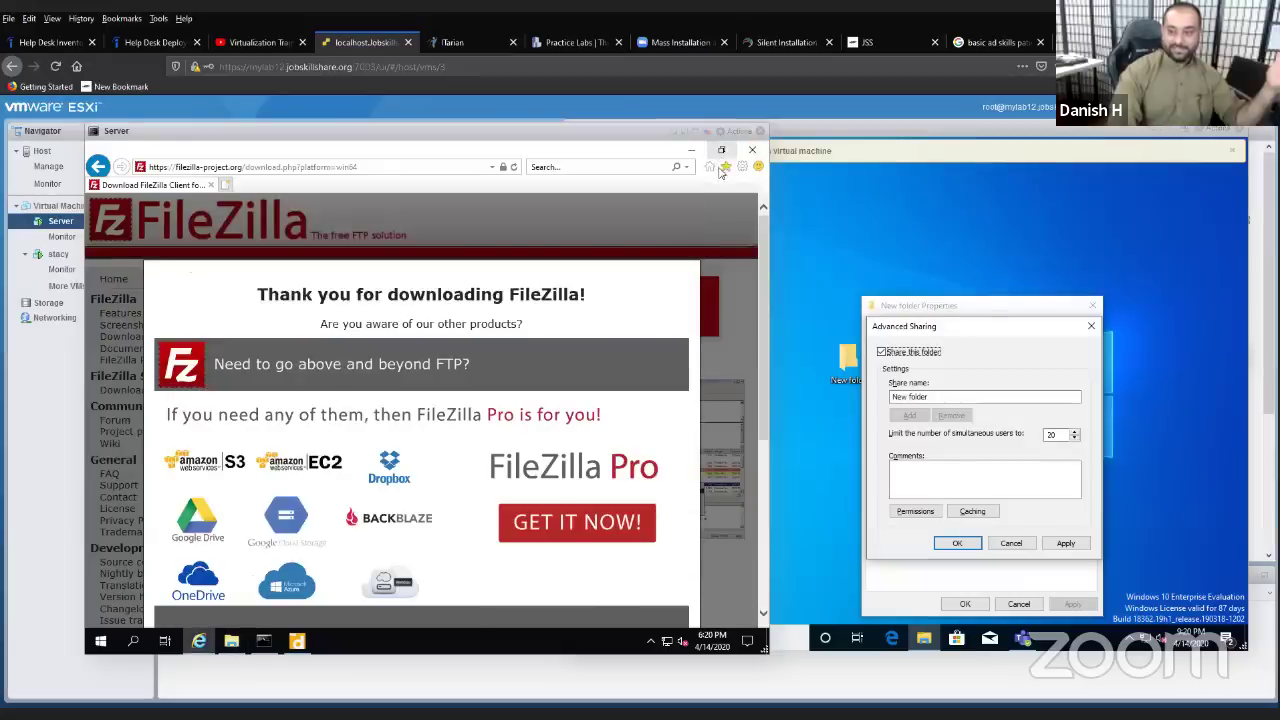
left_click(691, 150)
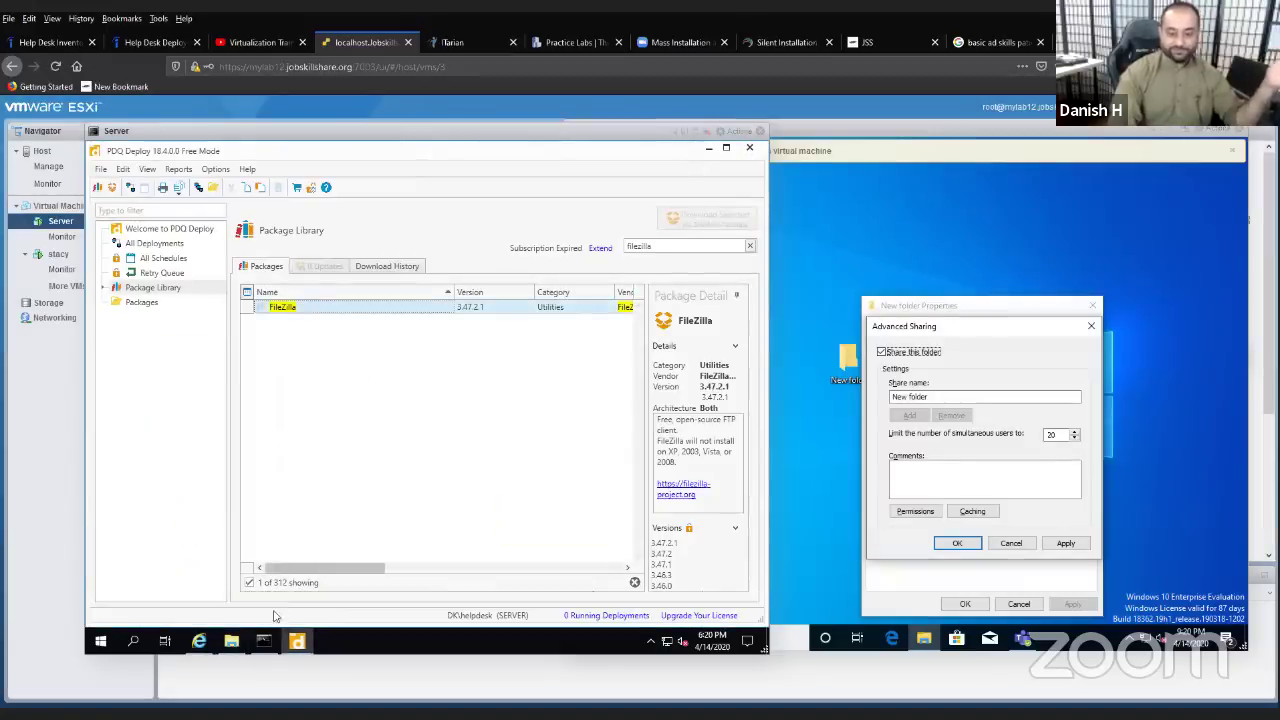
left_click(231, 640)
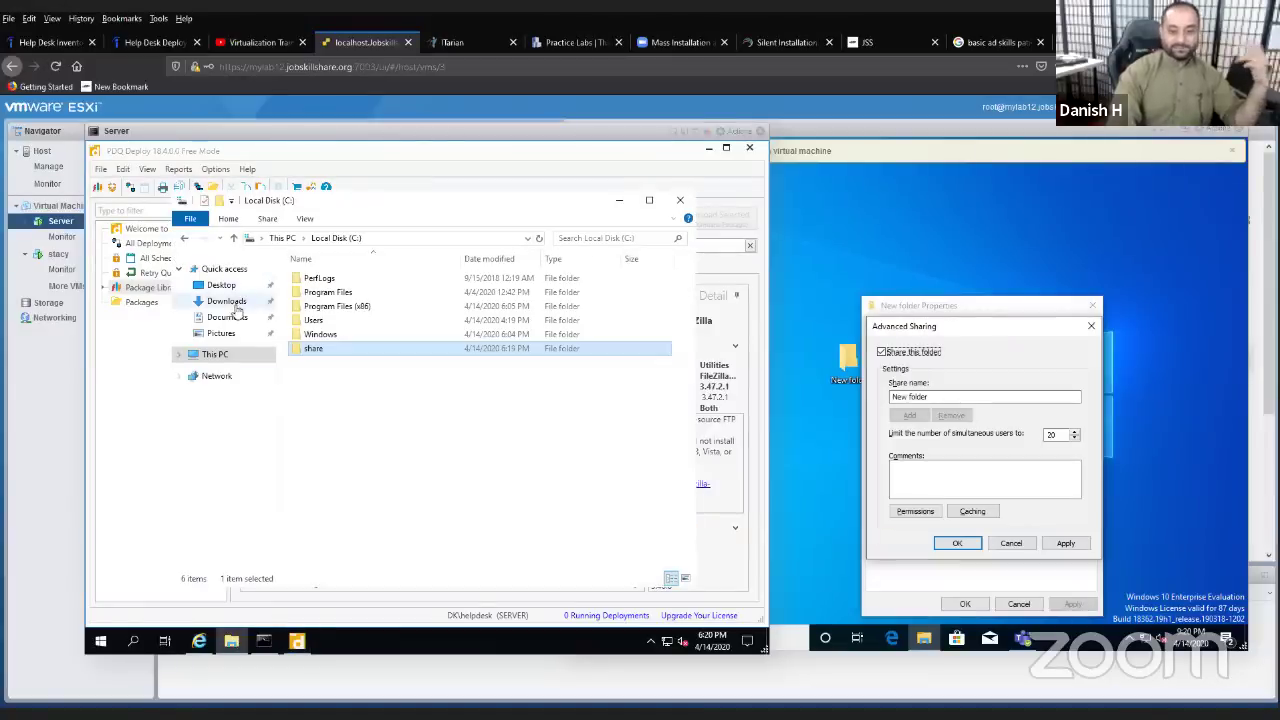
left_click(228, 301)
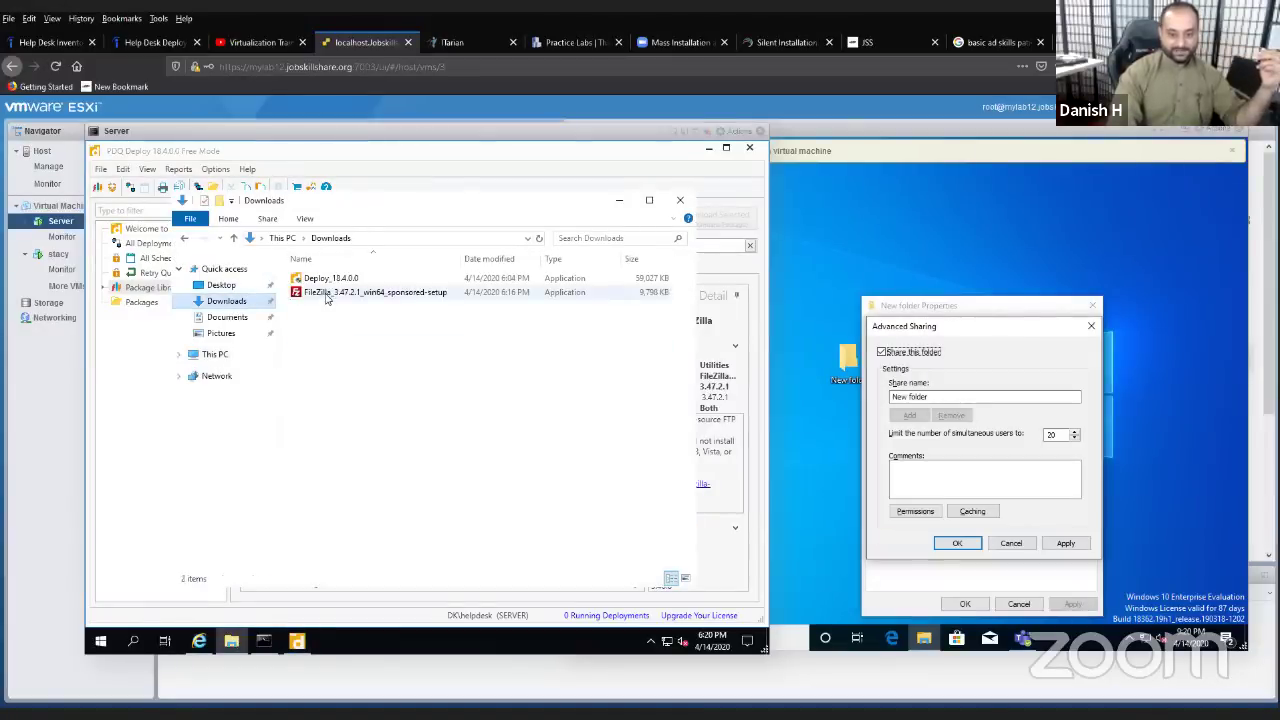
right_click(326, 297)
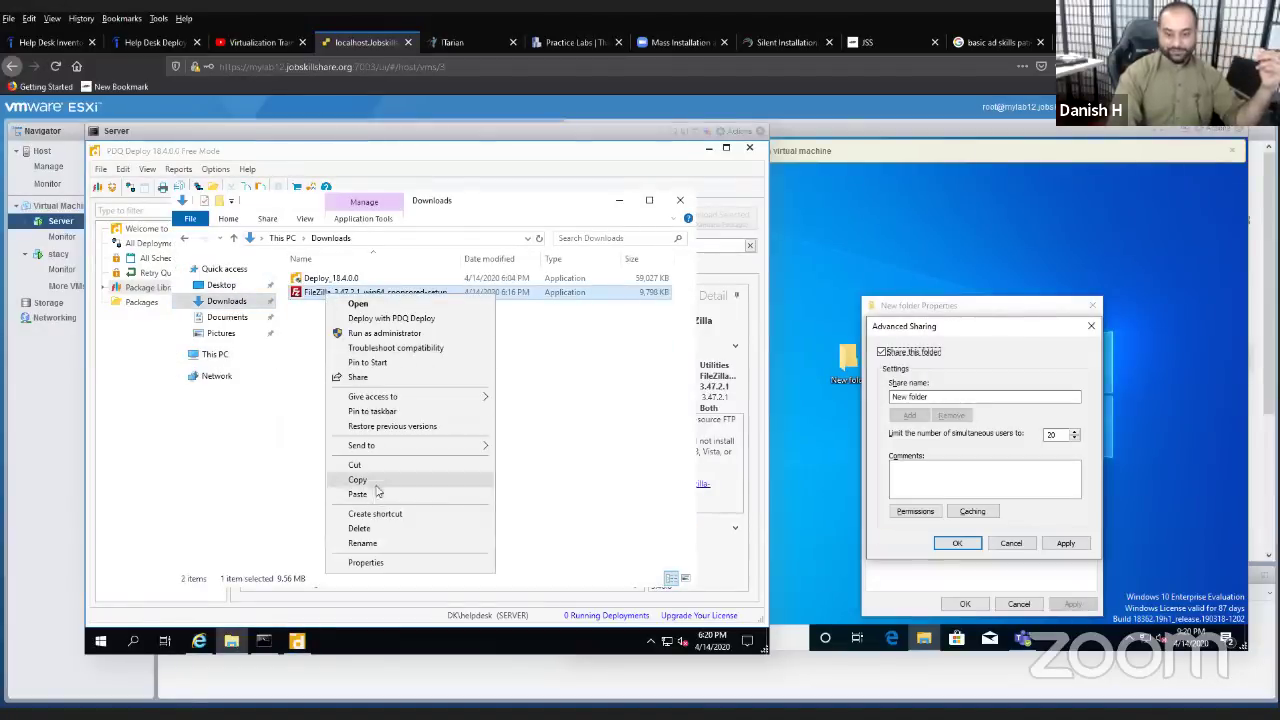
left_click(377, 487)
- Paste the FileZilla installer into C:\share and close the folder window
left_click(225, 355)
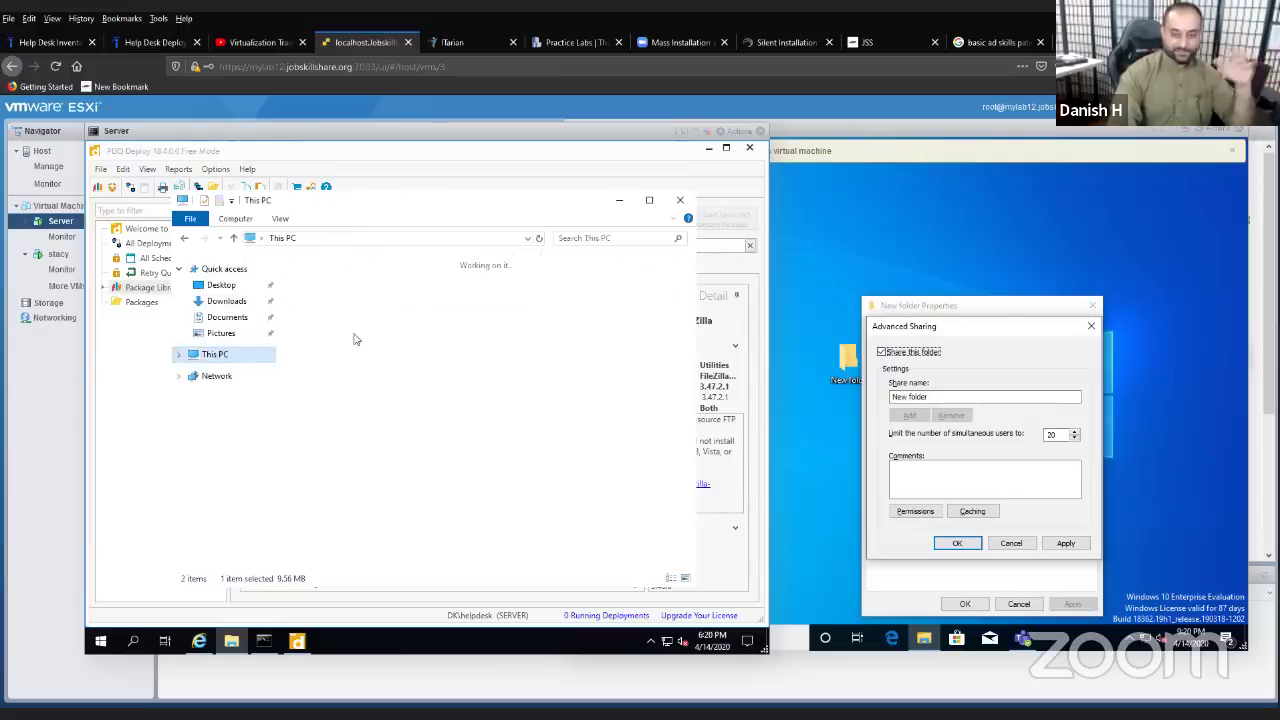
left_click(372, 450)
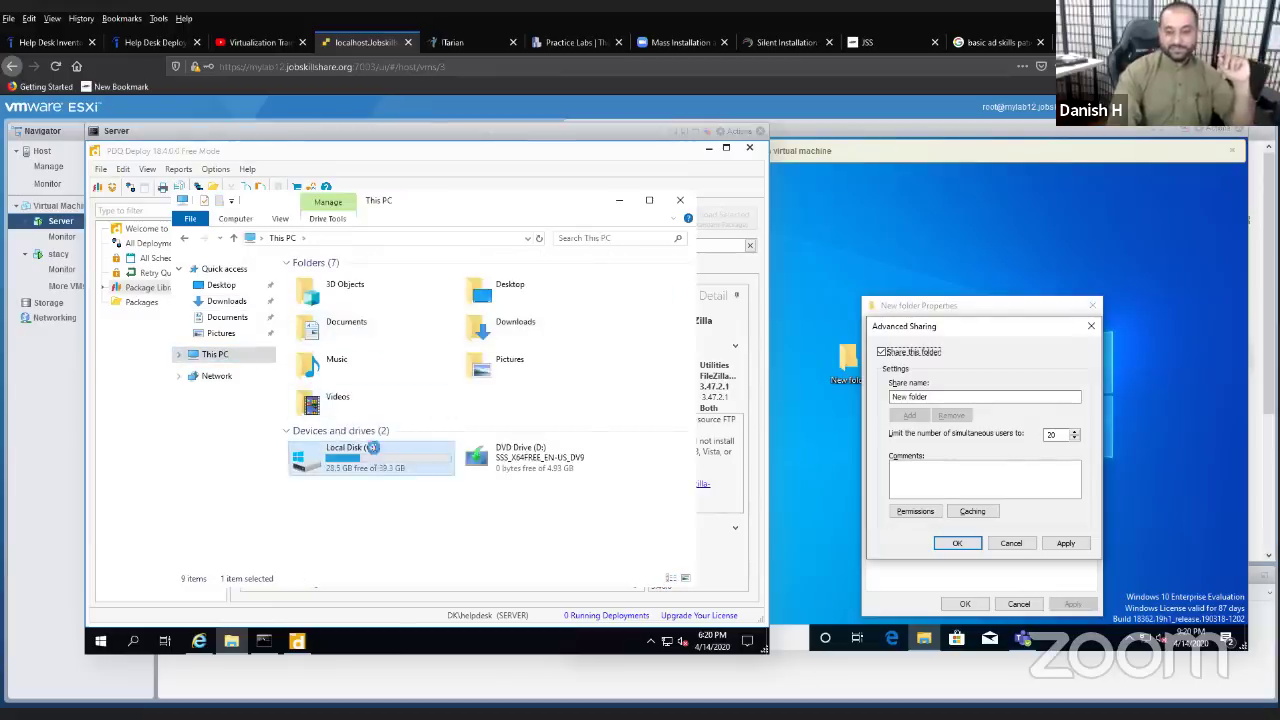
double_click(372, 450)
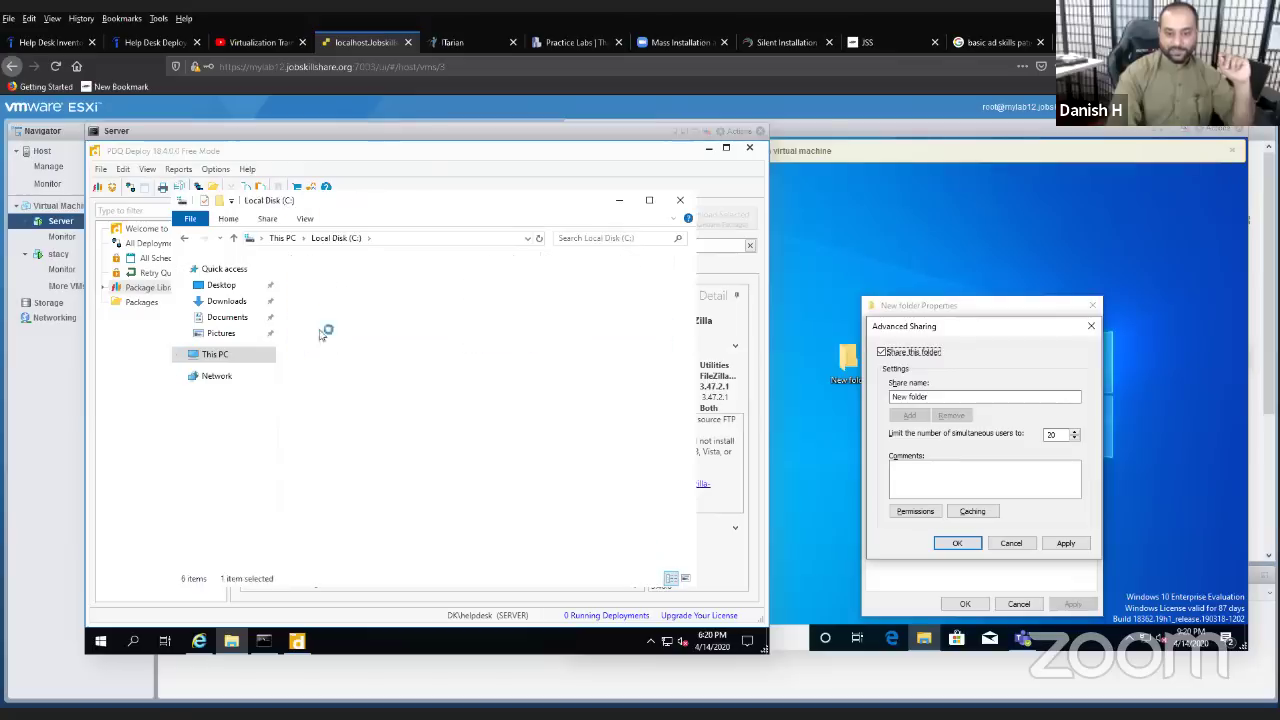
double_click(351, 354)
right_click(351, 354)
left_click(405, 444)
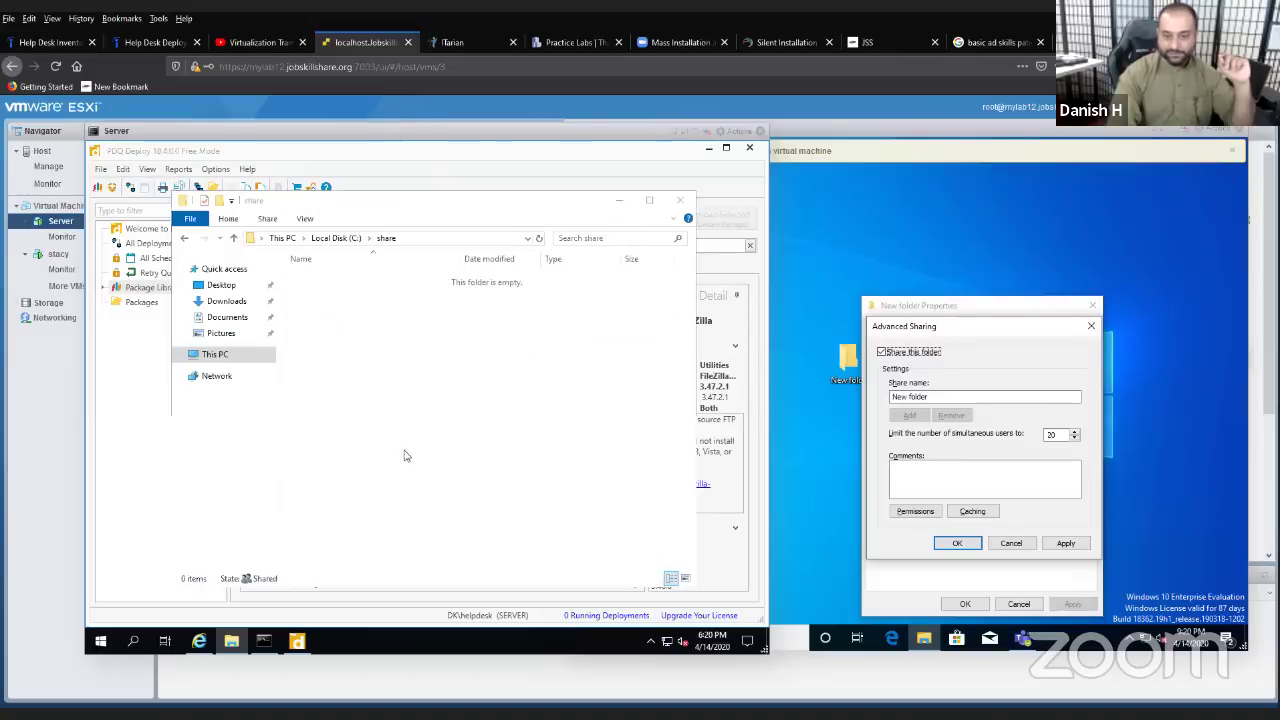
left_click(679, 200)
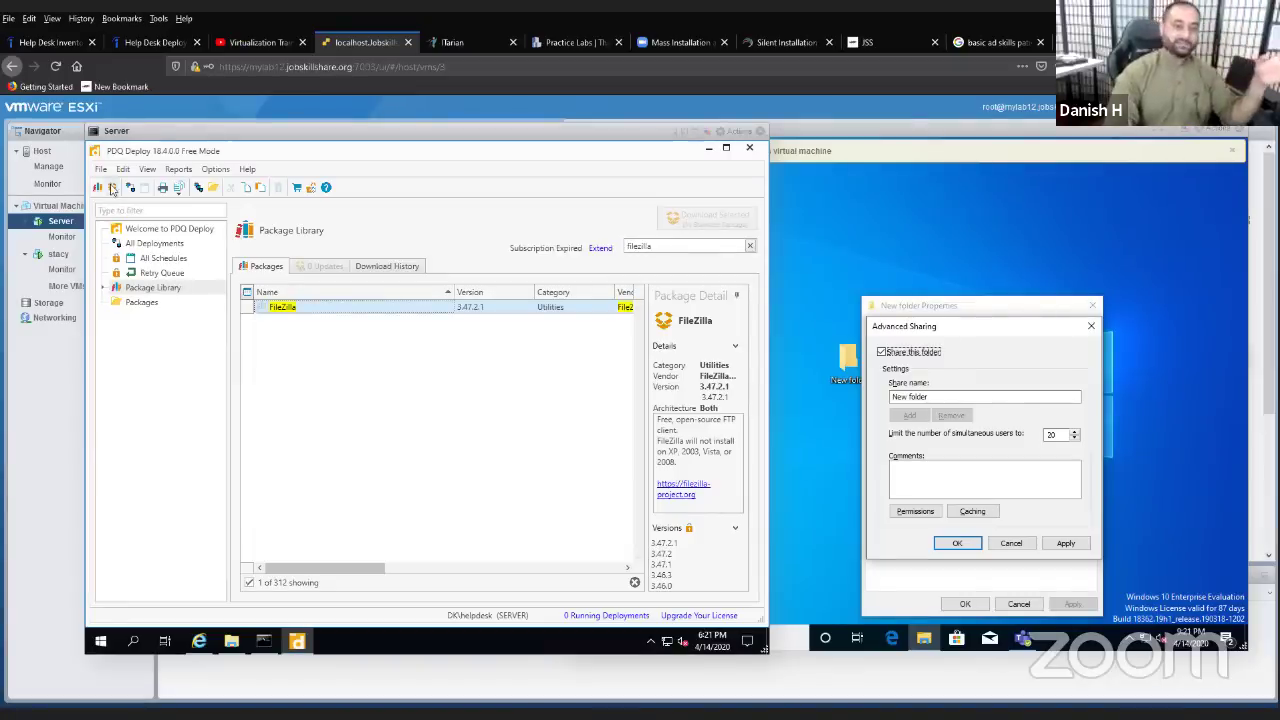
- Create a new PDQ Deploy package named 'FileZilla' and add an Install step
left_click(111, 188)
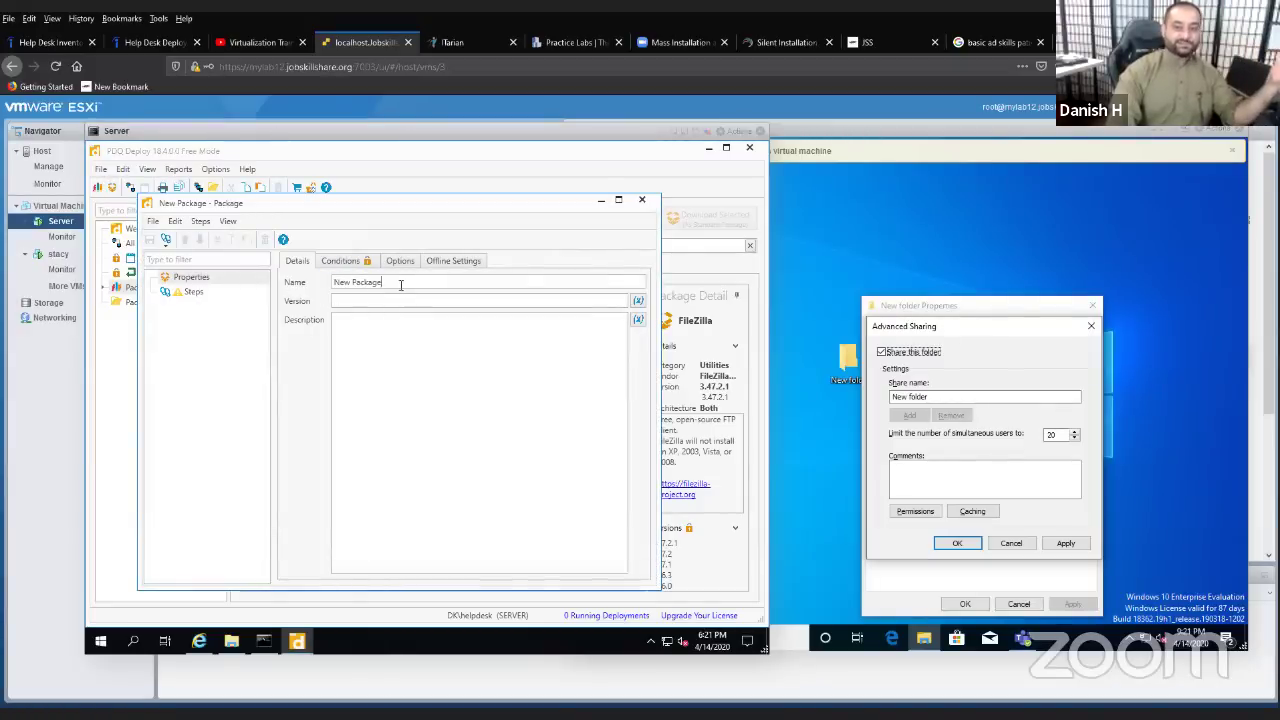
left_click_drag(400, 284, 324, 290)
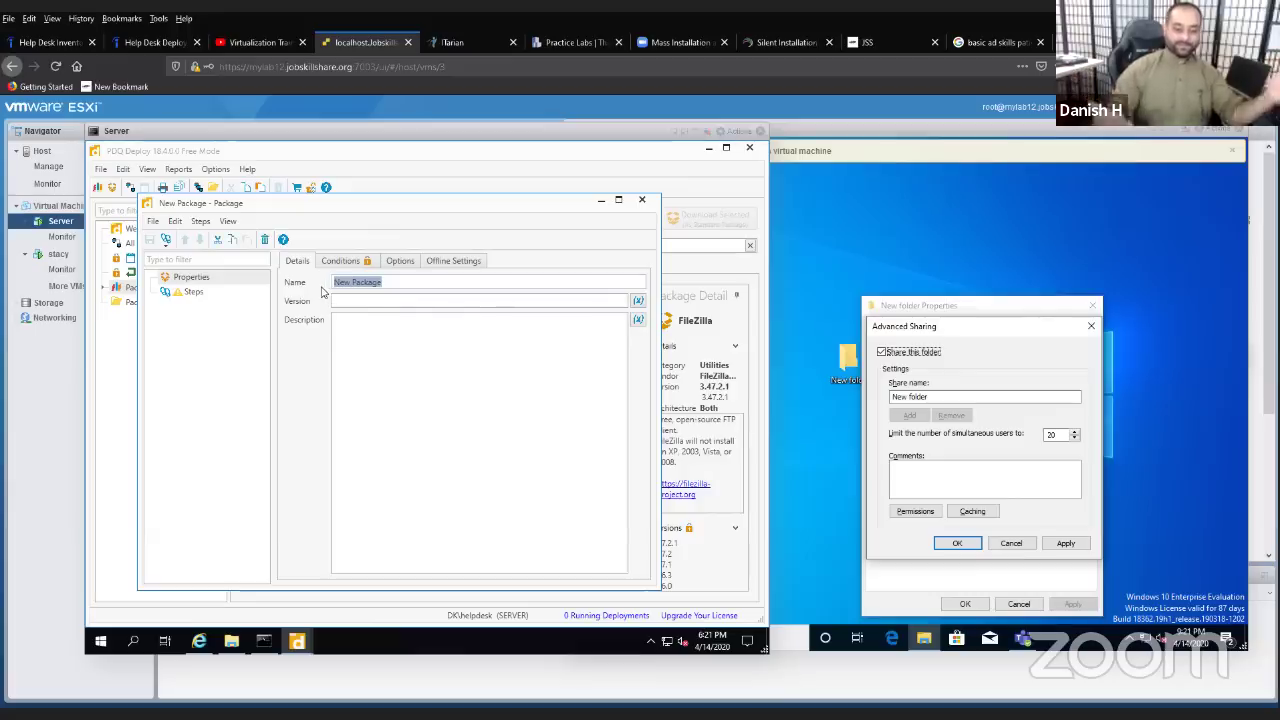
type("FileZilla")
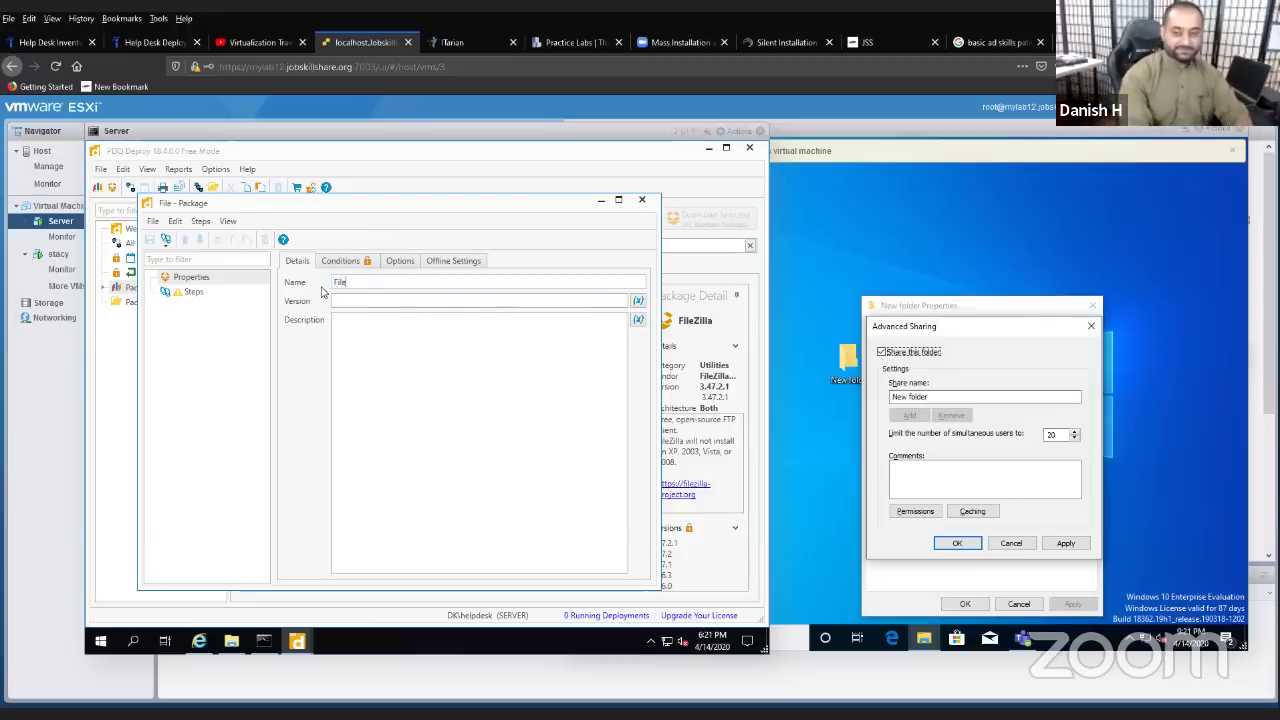
left_click(203, 298)
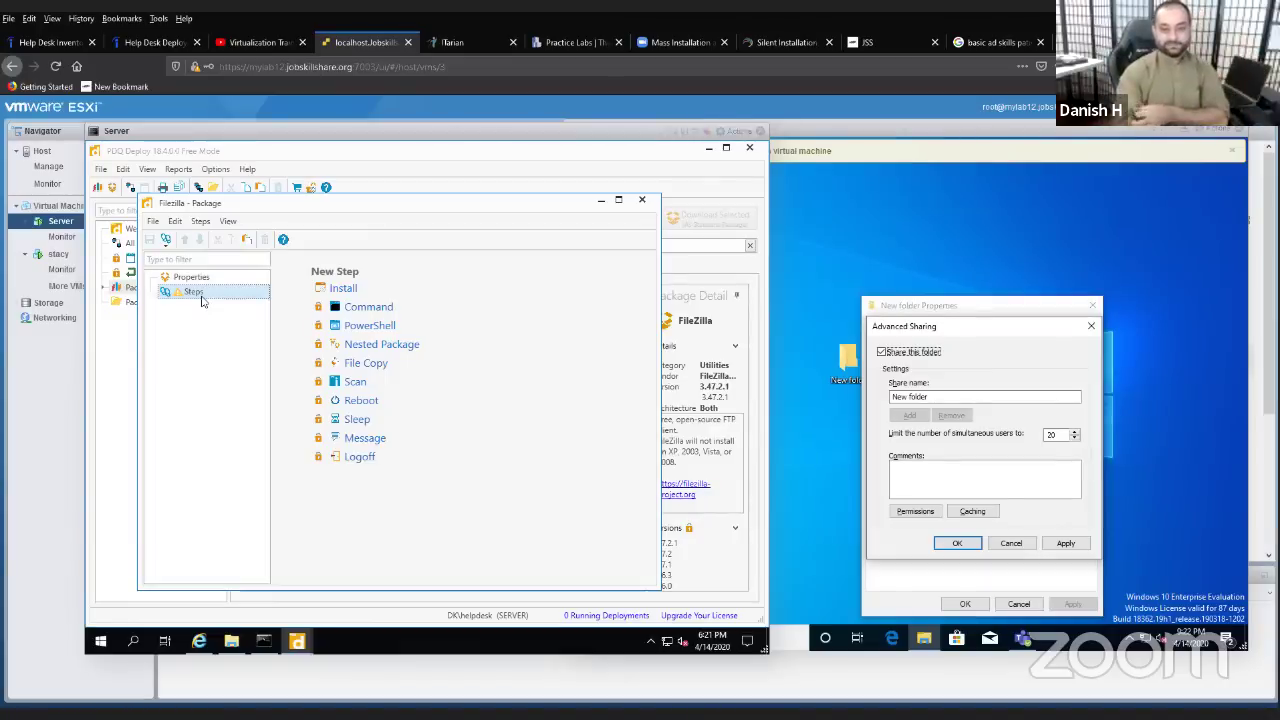
left_click(343, 288)
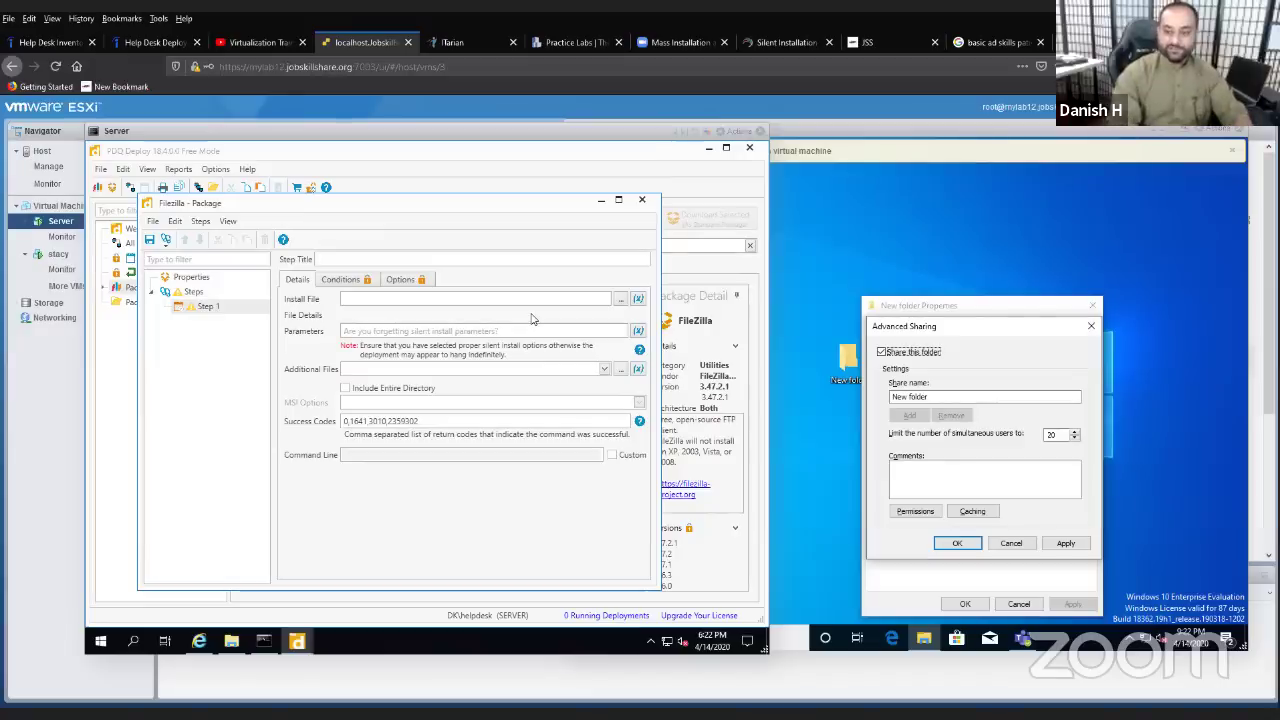
- Set the Install step's file to the FileZilla setup exe in Local Disk (C:)\share
left_click(620, 300)
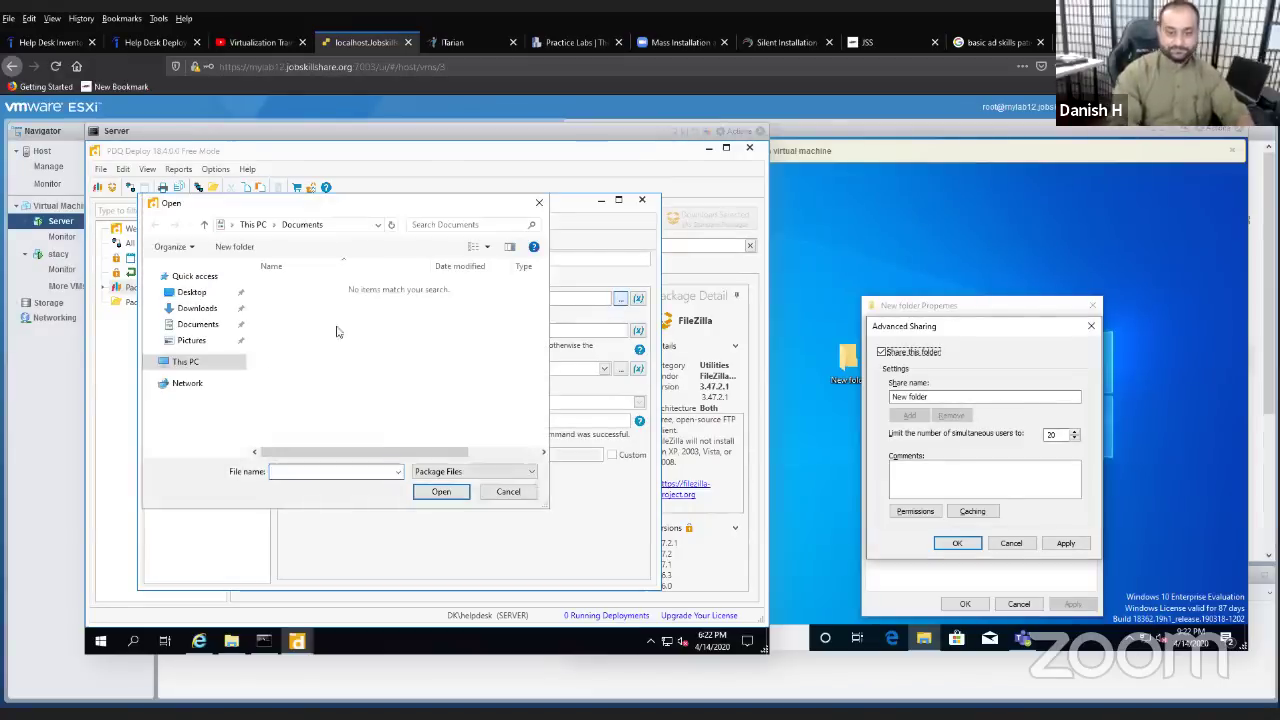
left_click(240, 361)
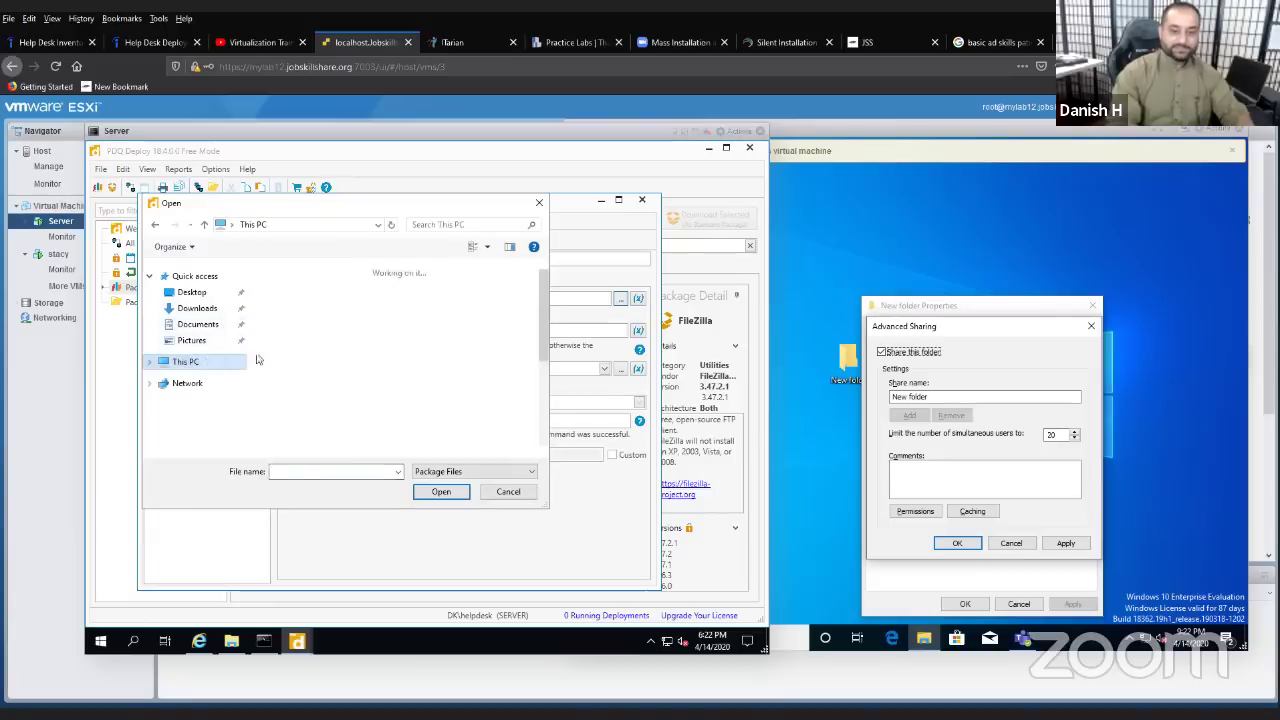
scroll(330, 400, "down", 3)
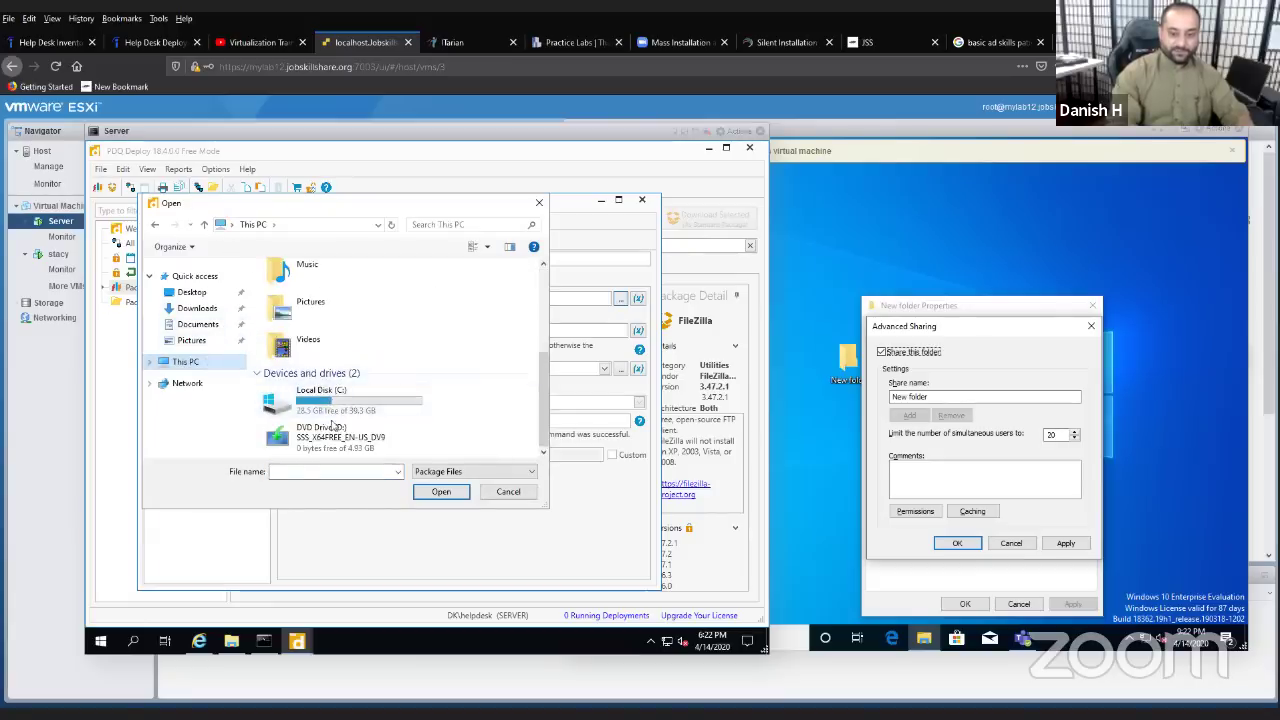
double_click(326, 402)
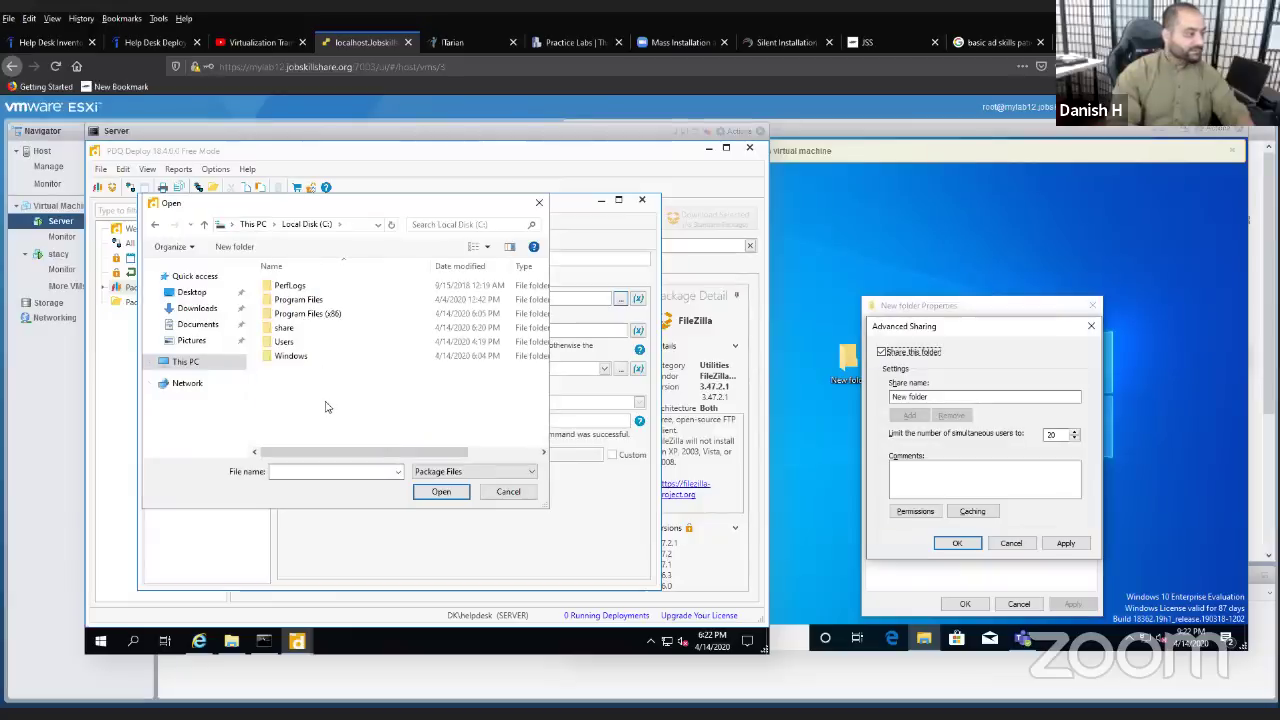
left_click(286, 330)
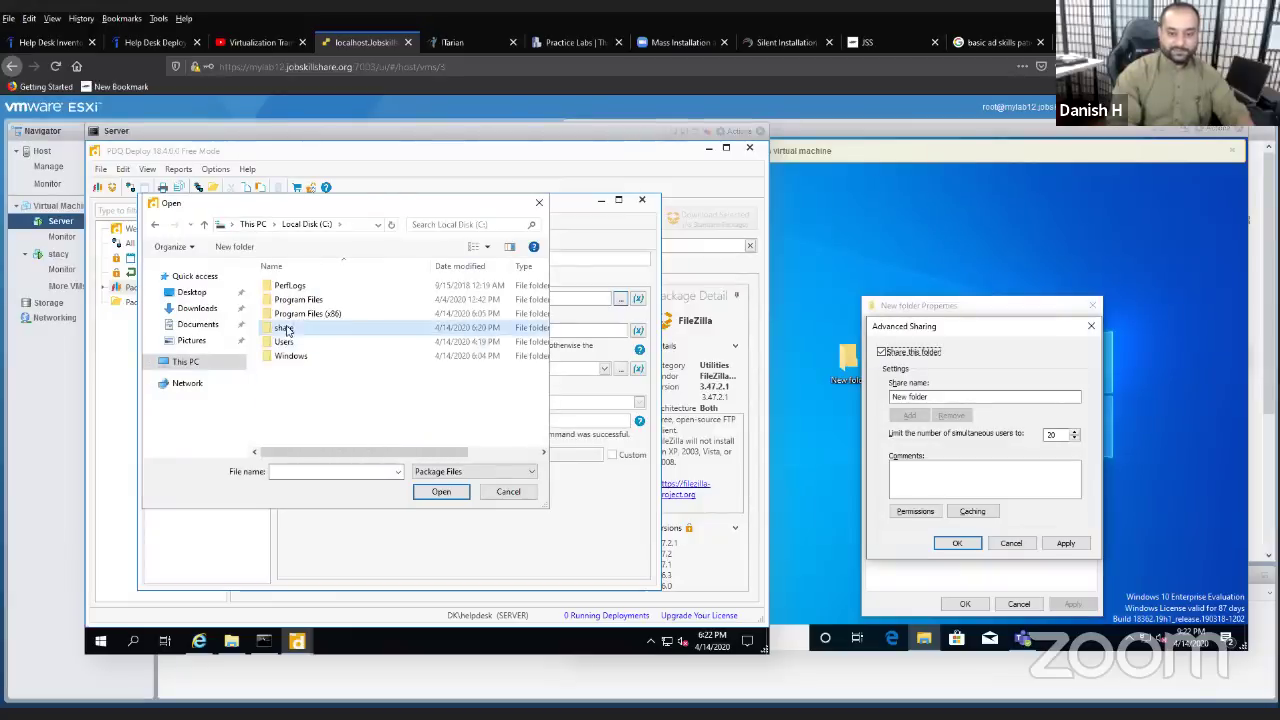
double_click(286, 330)
double_click(300, 288)
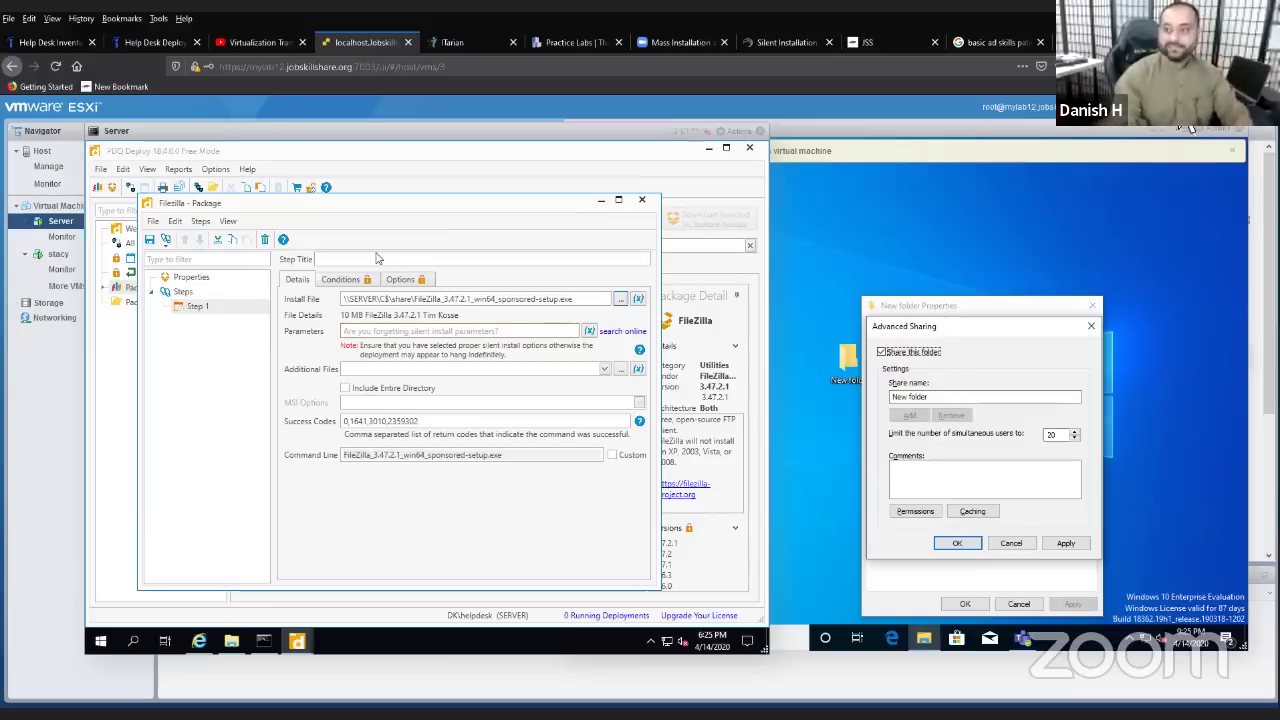
- Google 'filezilla silent switch' in a new tab and open the FileZilla Wiki Silent Setup page
key("ctrl+t")
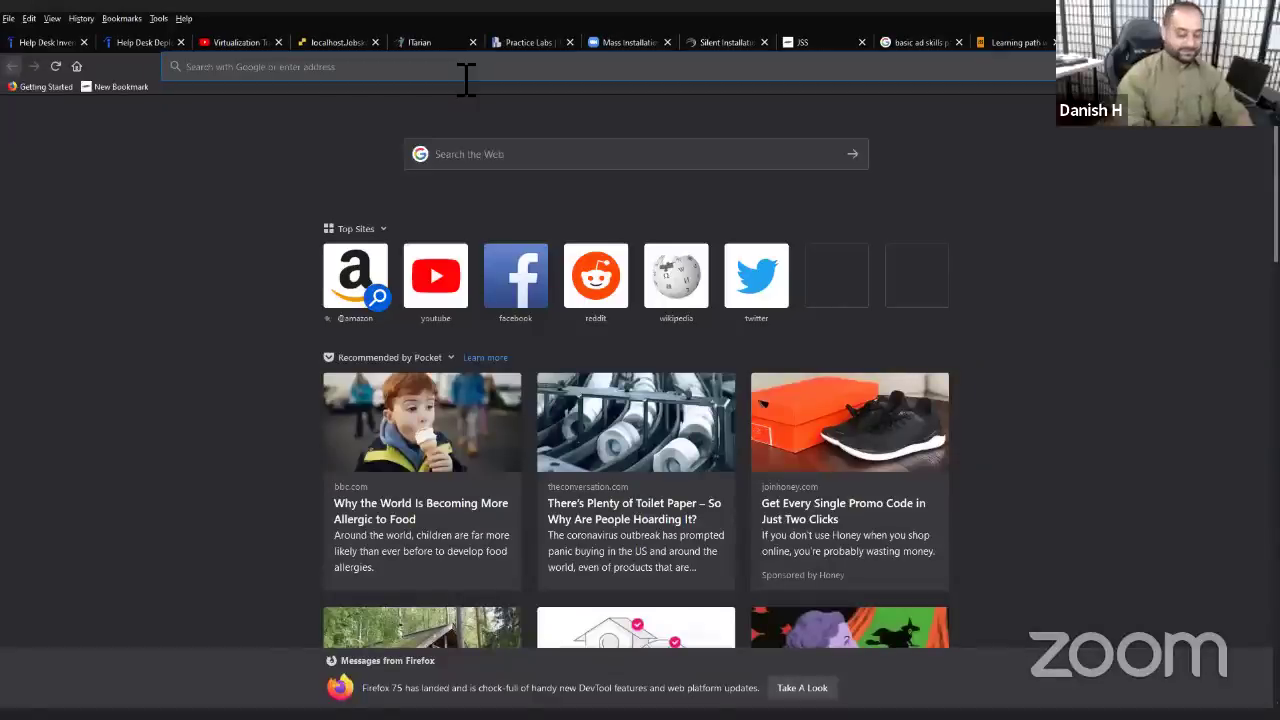
type("google.com")
key("Return")
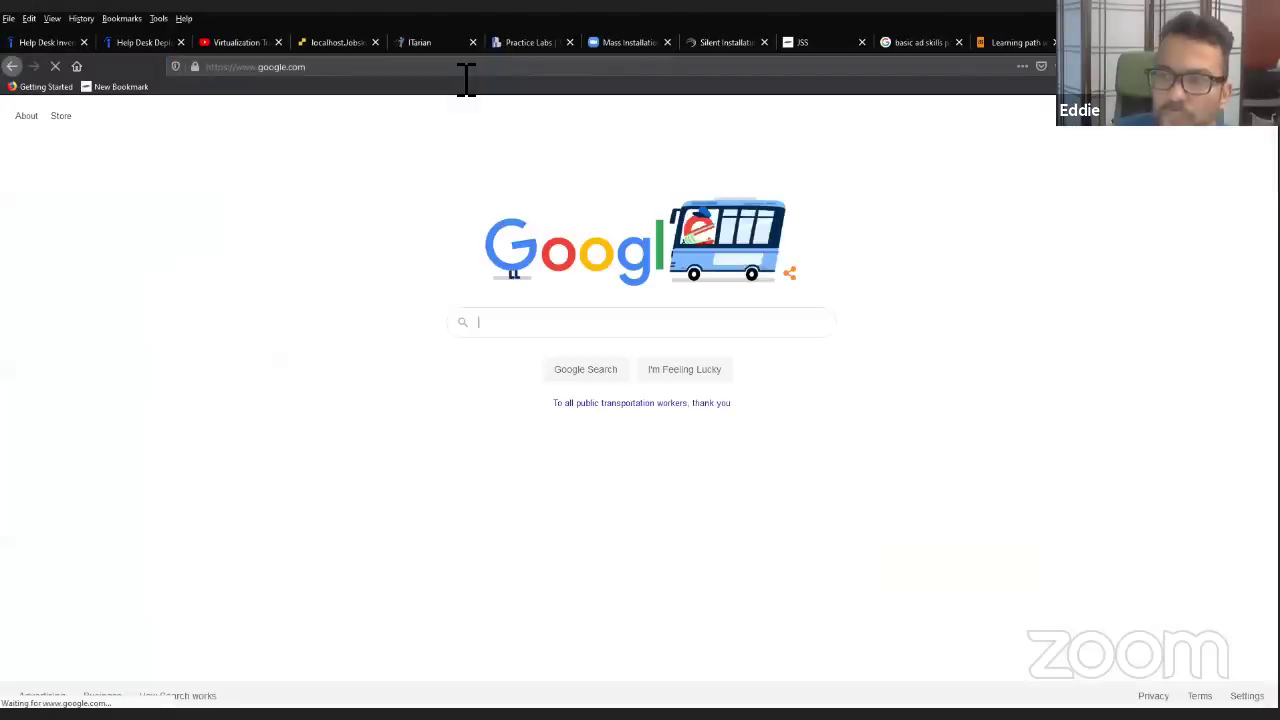
type("fil")
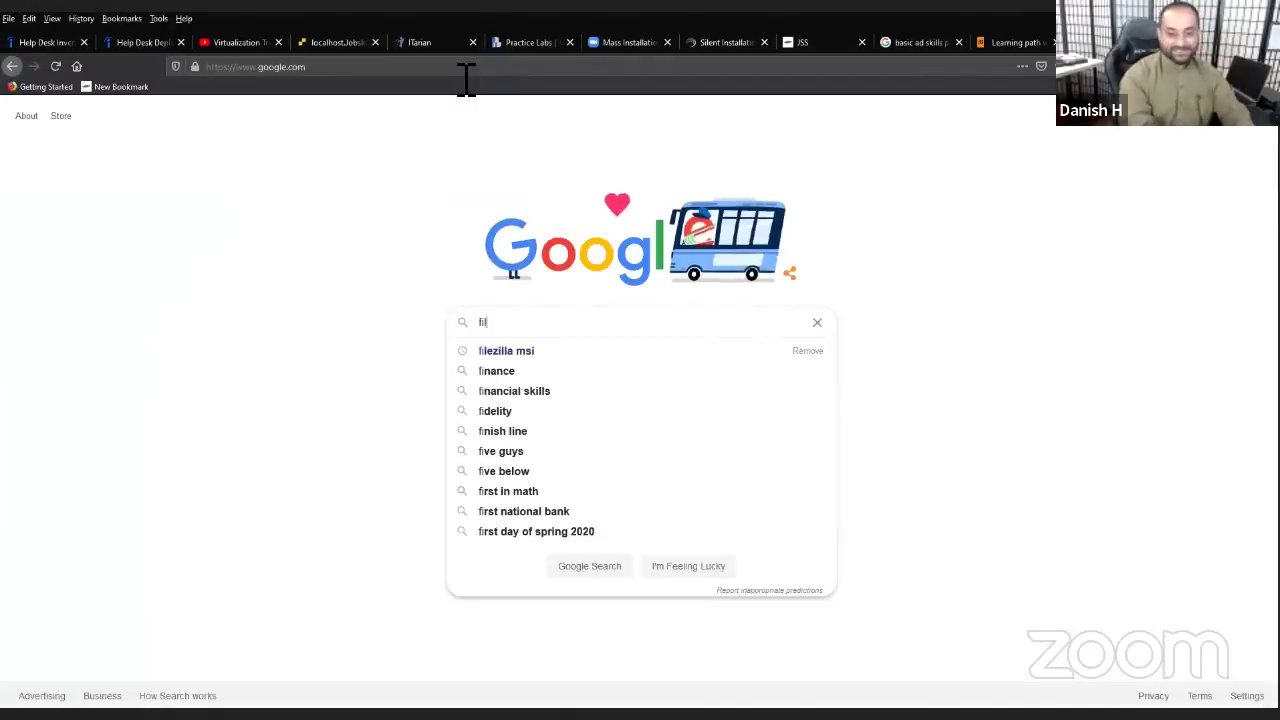
type("ezilla ")
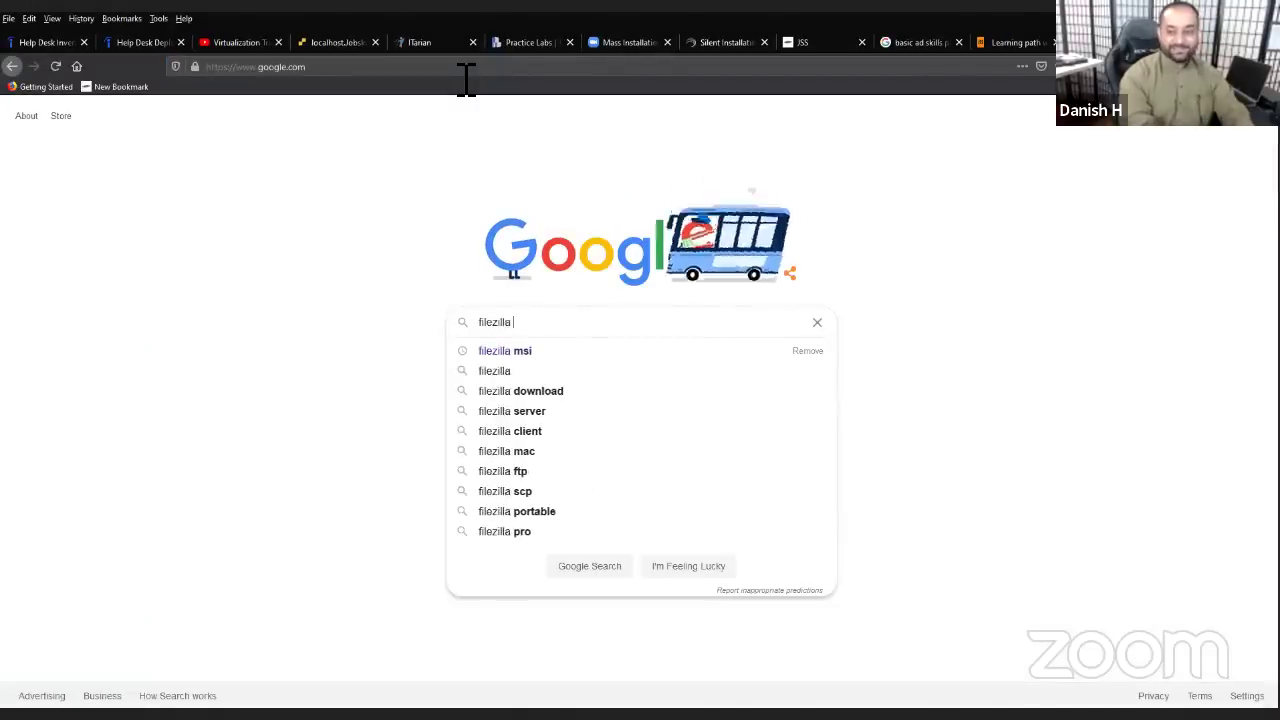
type("silent swit")
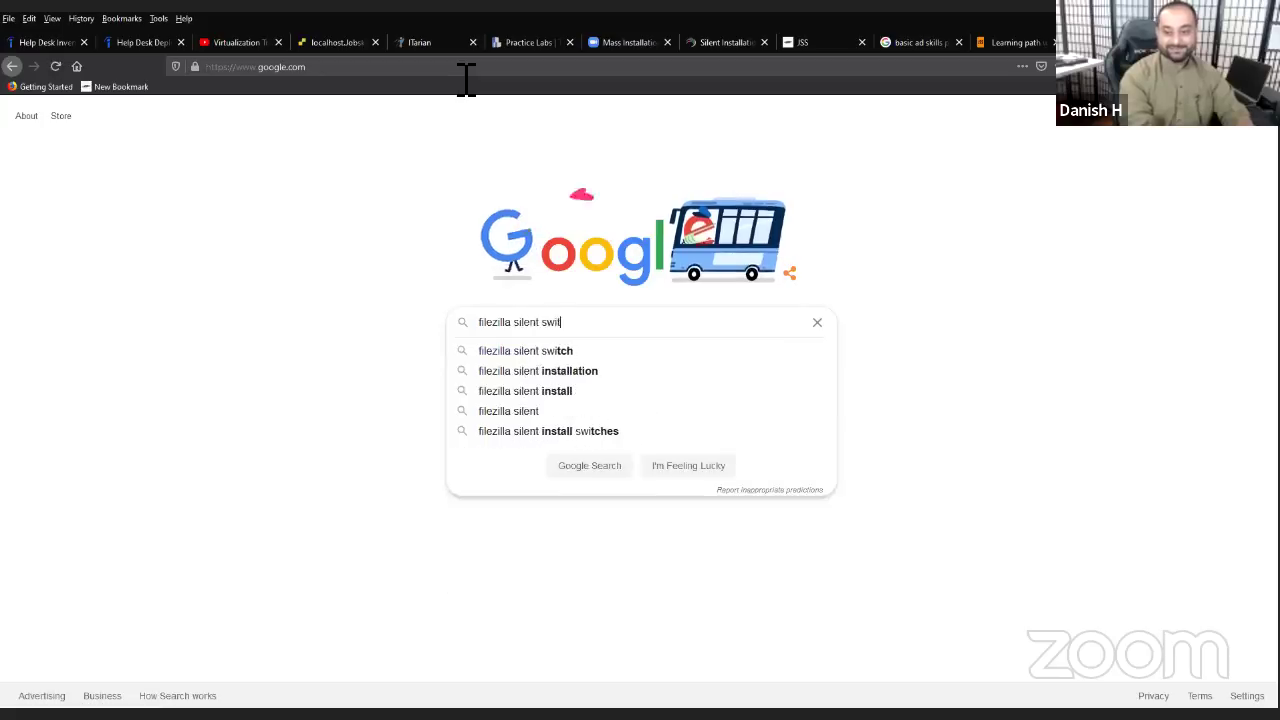
type("ch")
key("Return")
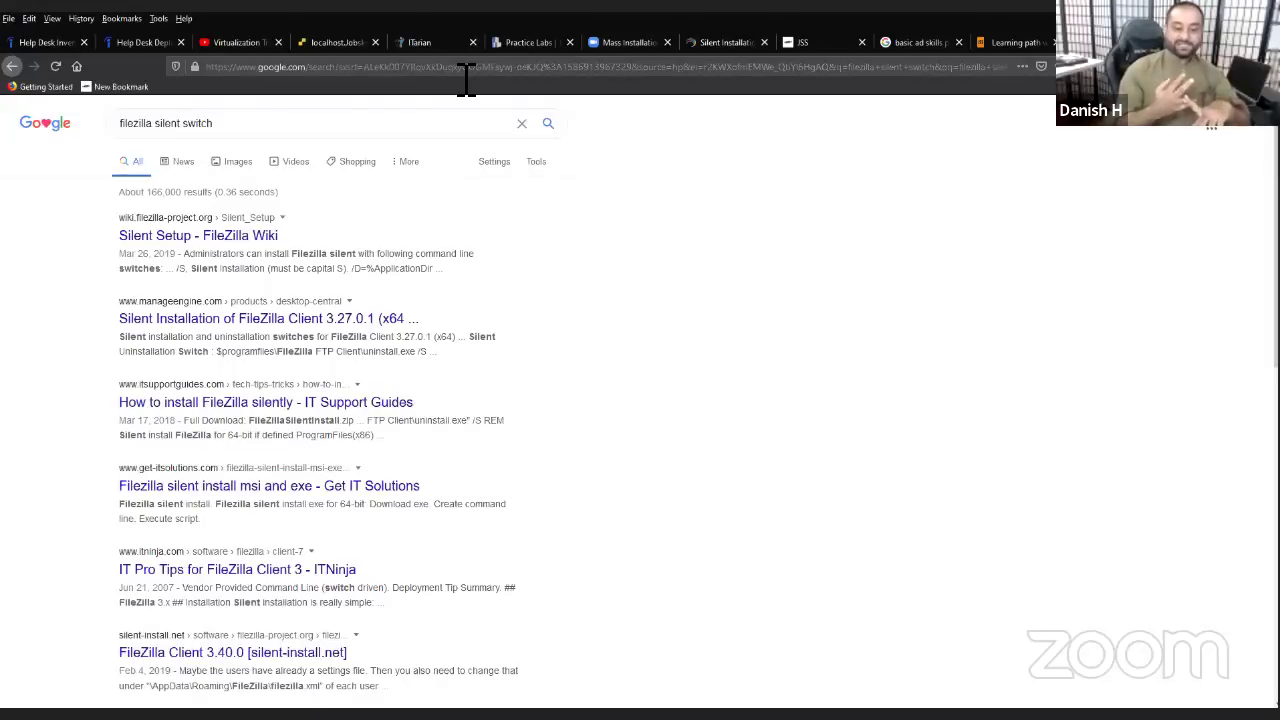
left_click(263, 238)
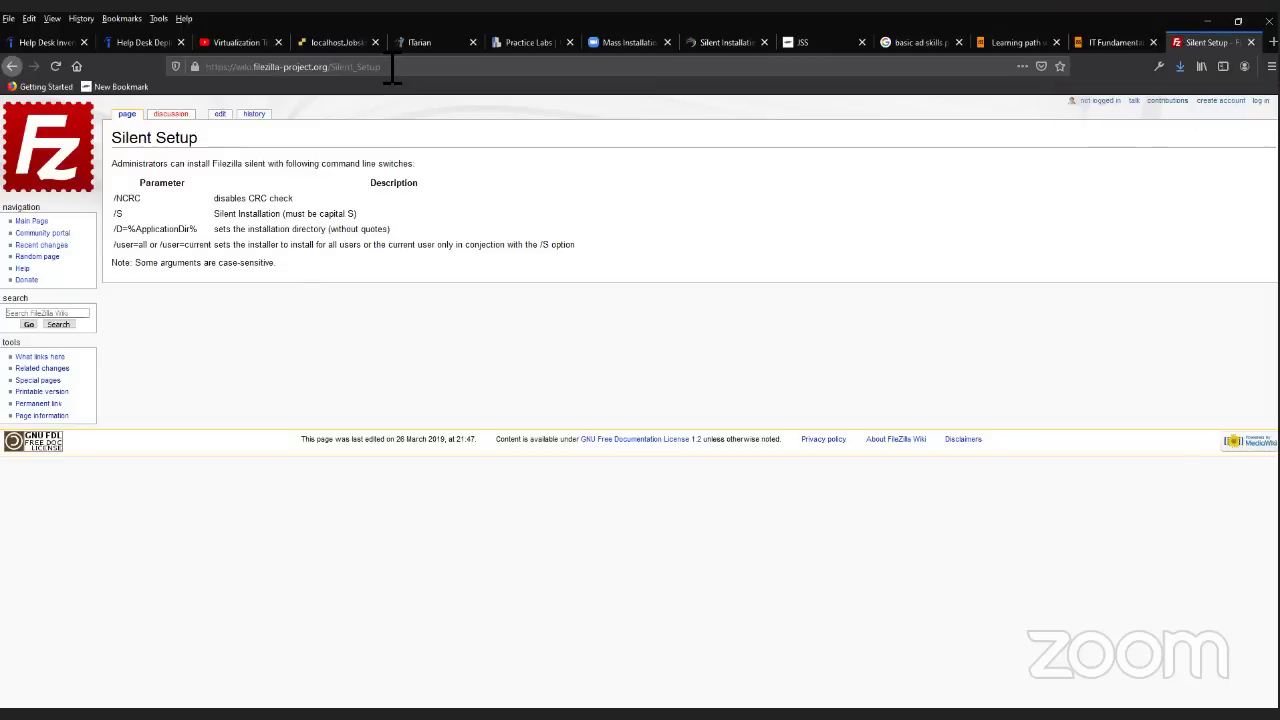
- Copy the /S switch from the parameter table, noting it must be a capital S
left_click_drag(356, 216, 320, 218)
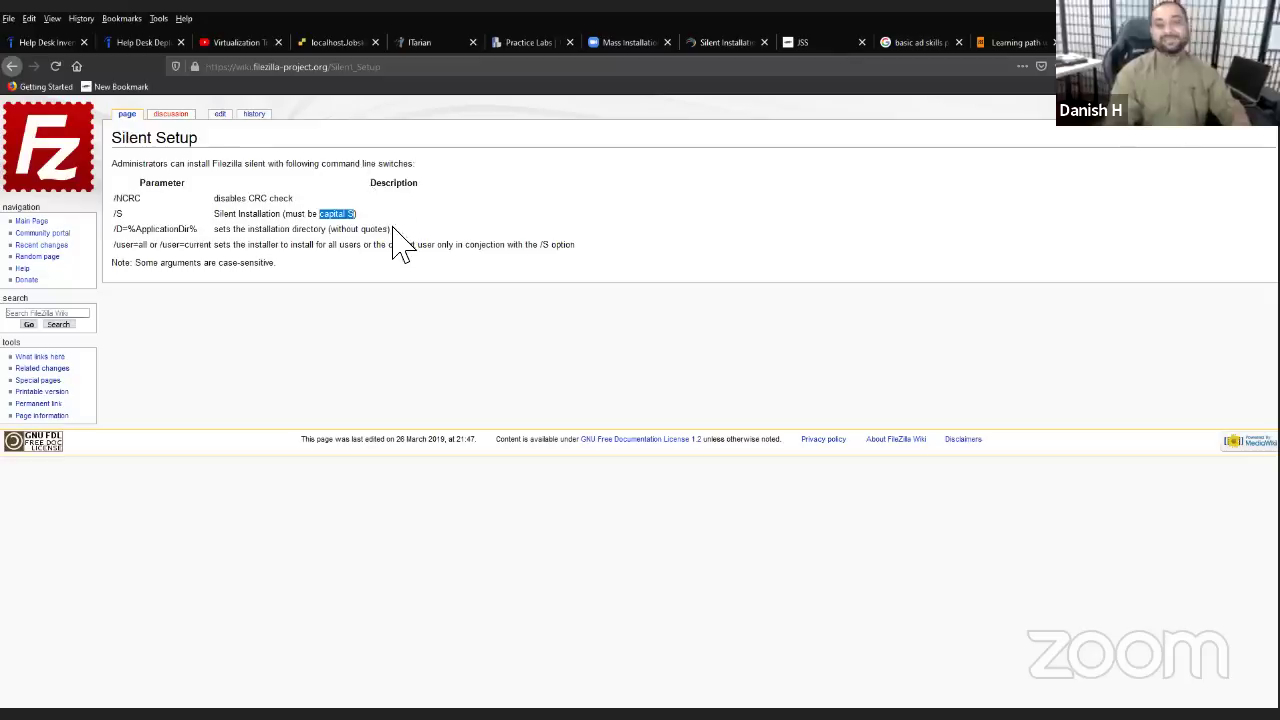
double_click(119, 214)
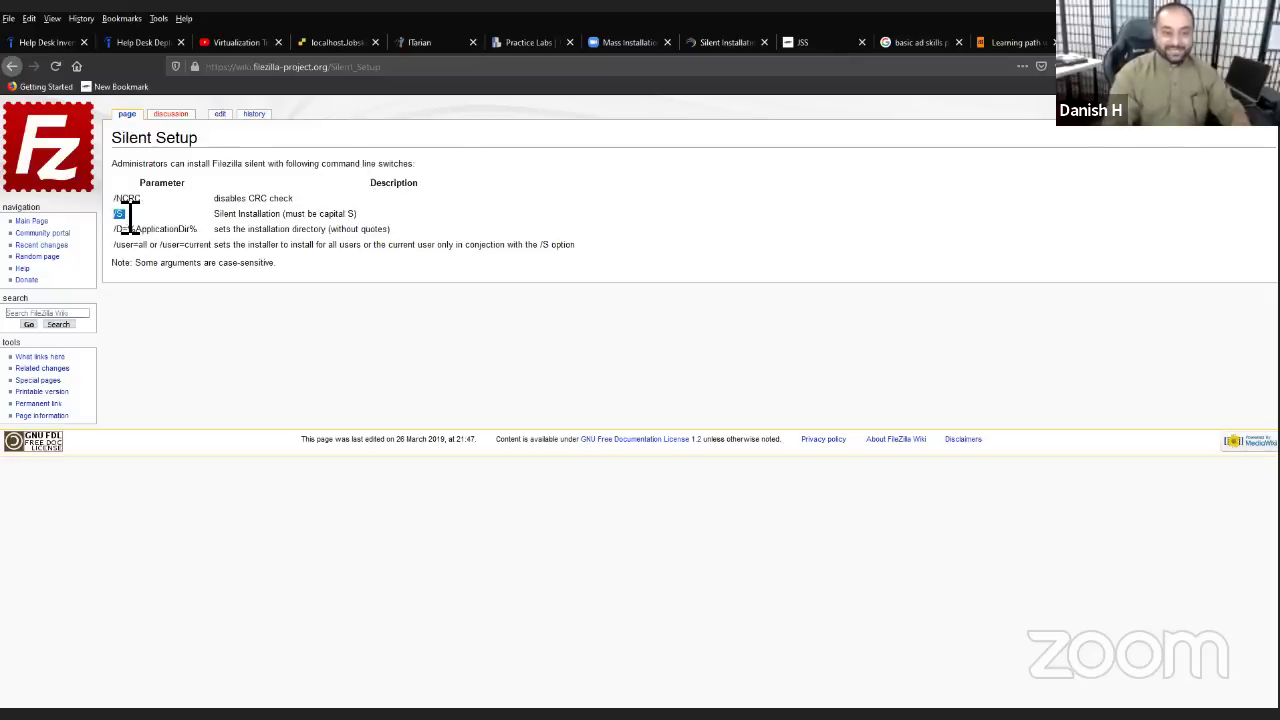
right_click(136, 218)
left_click(145, 218)
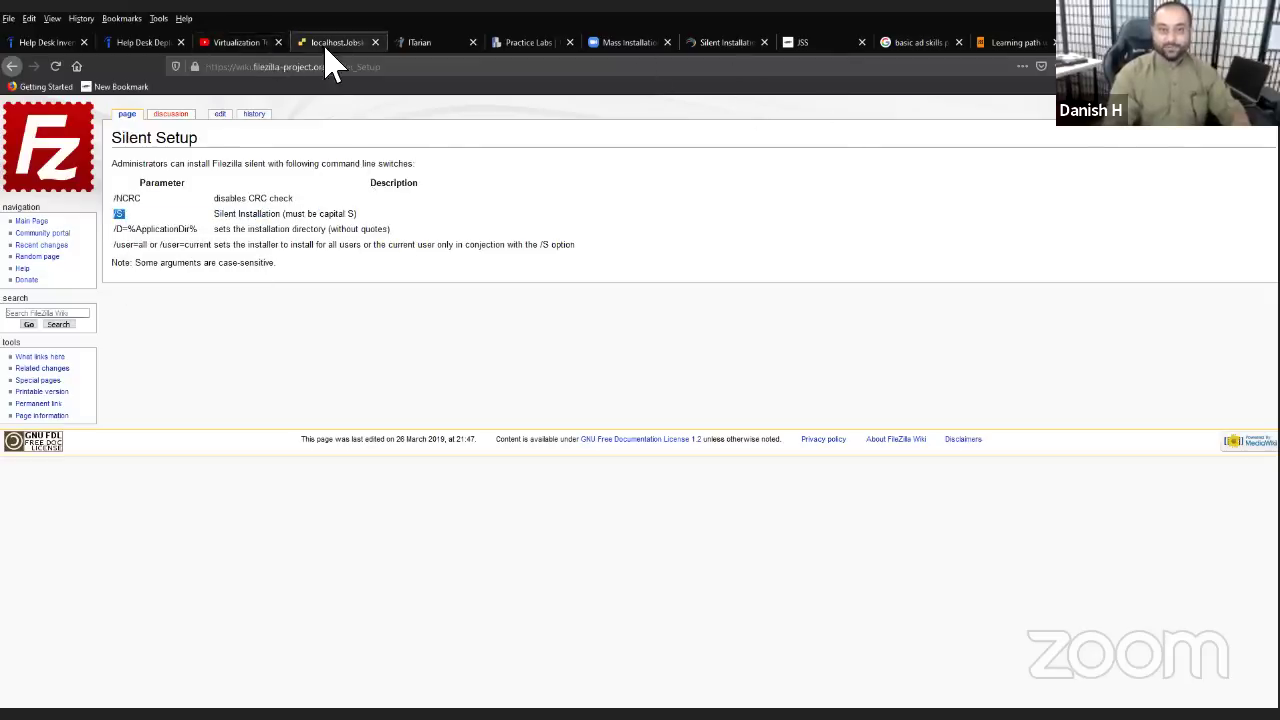
- Give the FileZilla package a custom command line with /S after setup.exe, then save and close it
left_click(330, 42)
left_click(611, 455)
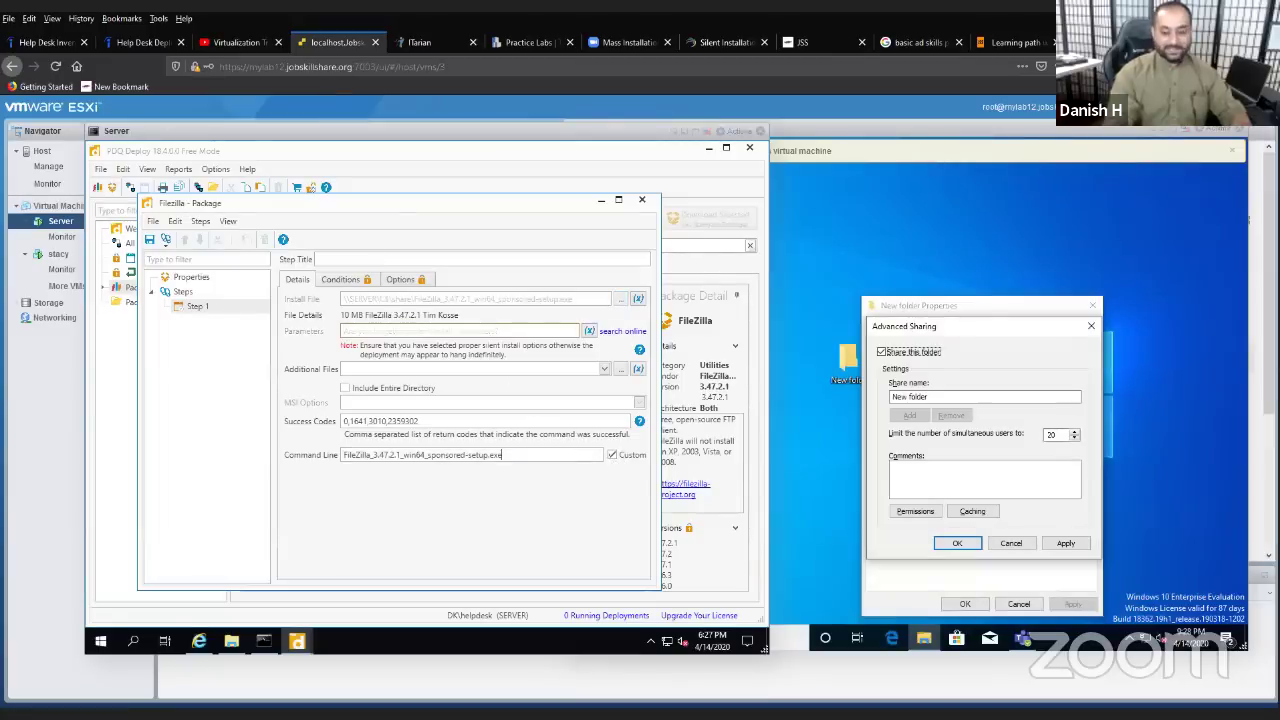
left_click(568, 458)
type("/")
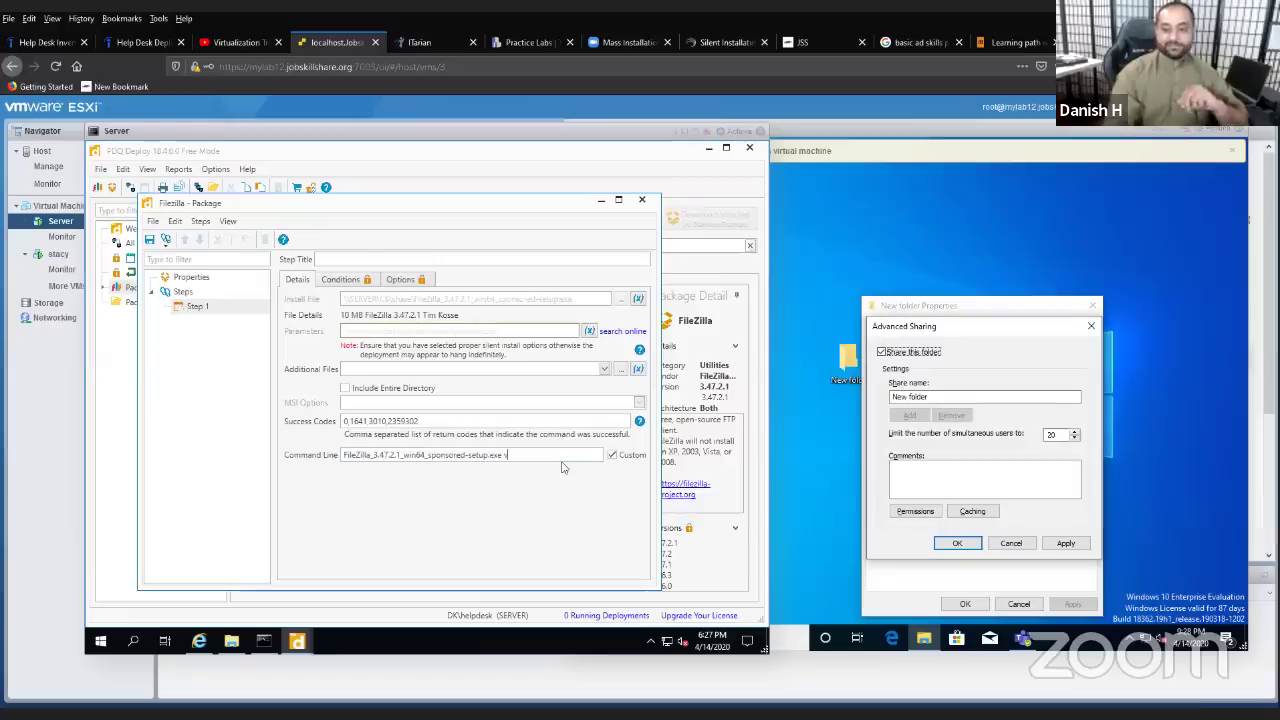
key("BackSpace")
key("BackSpace")
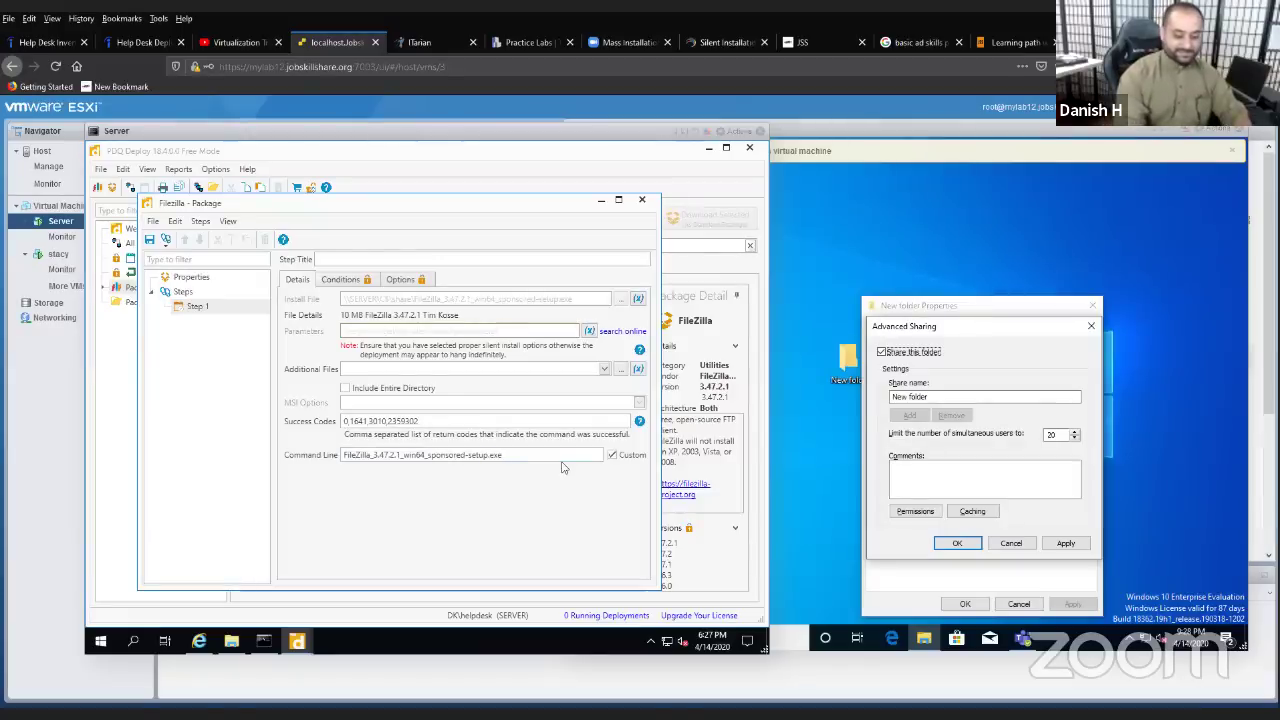
type("?")
type(" /S")
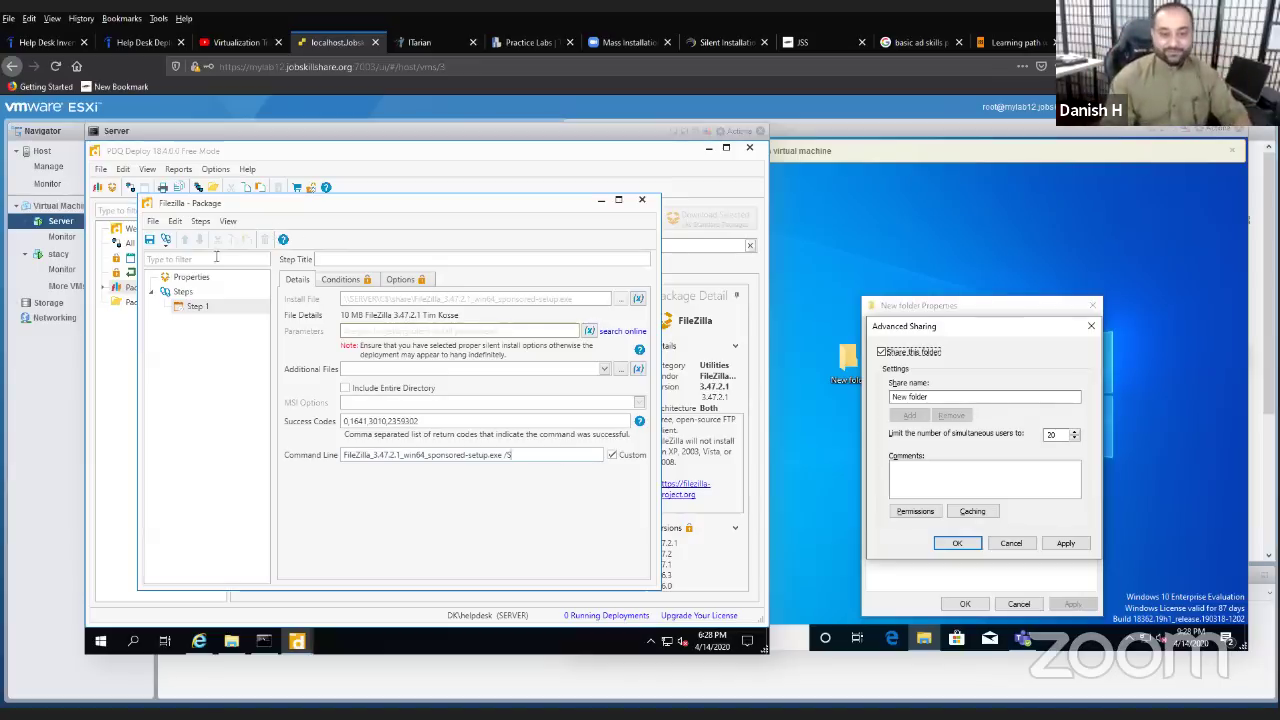
left_click(150, 241)
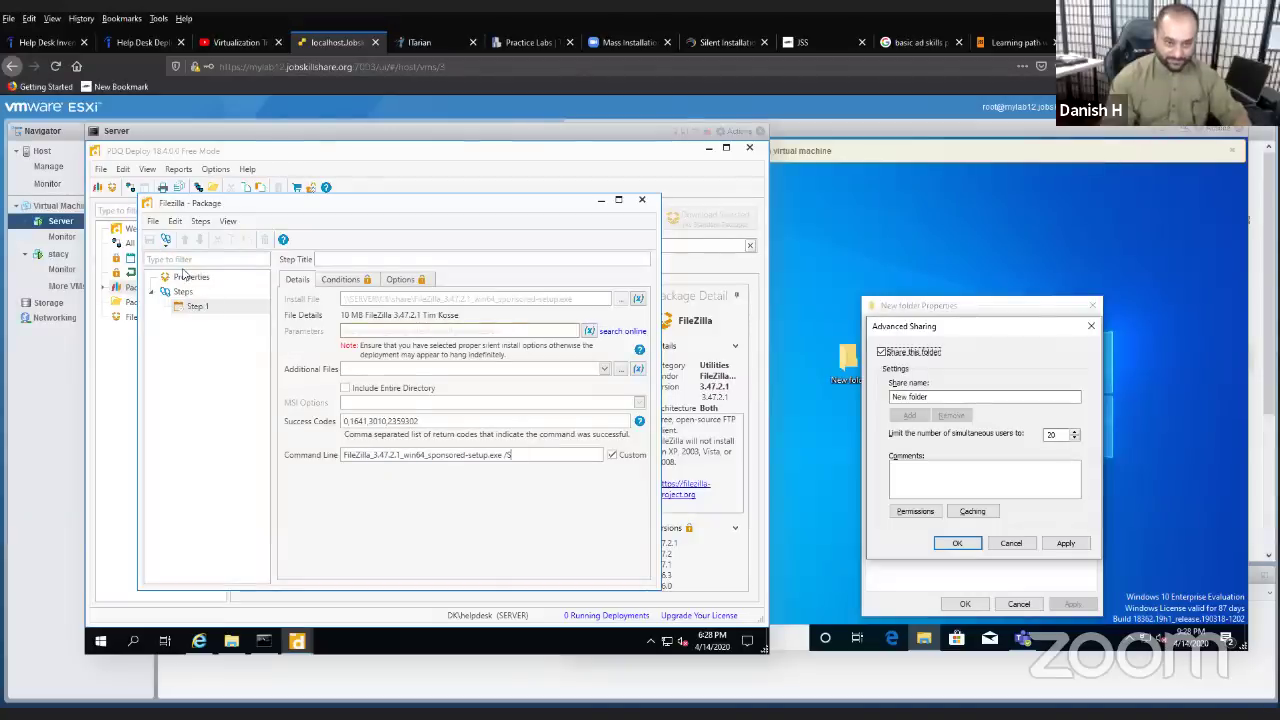
left_click(643, 203)
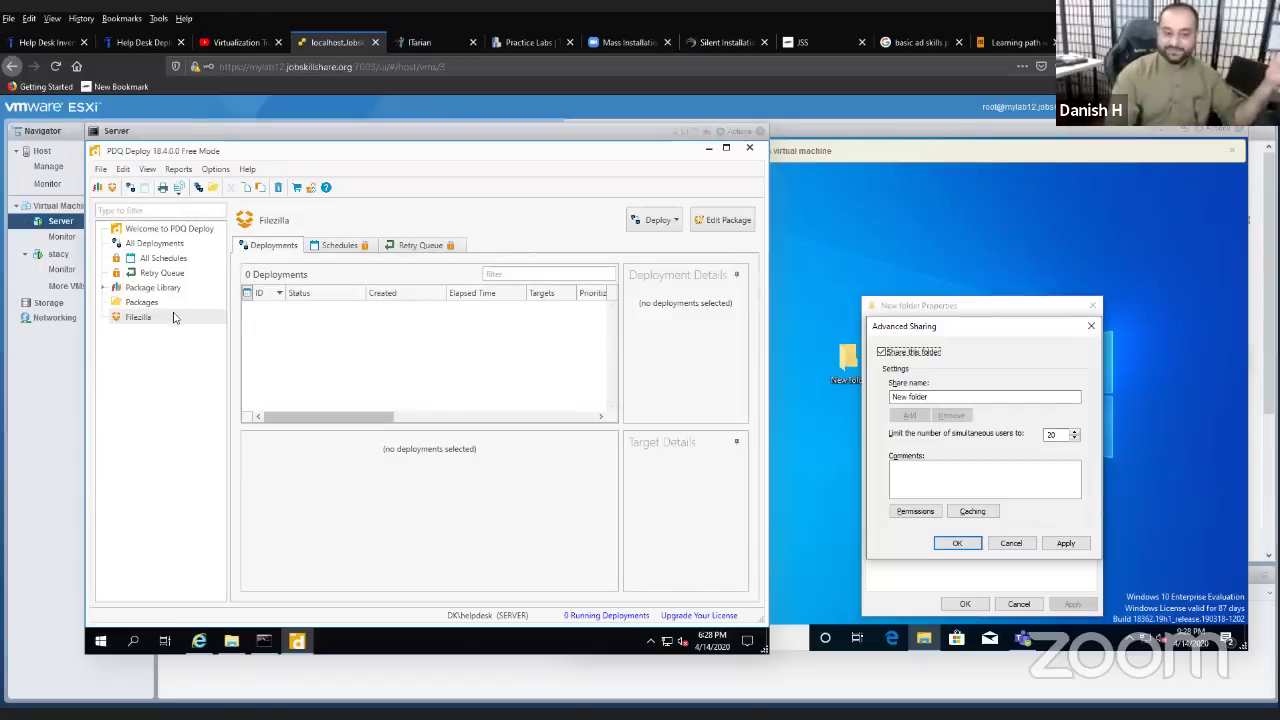
left_click(172, 319)
- Open a Deploy Once window for the Filezilla package from the Deploy dropdown
right_click(172, 320)
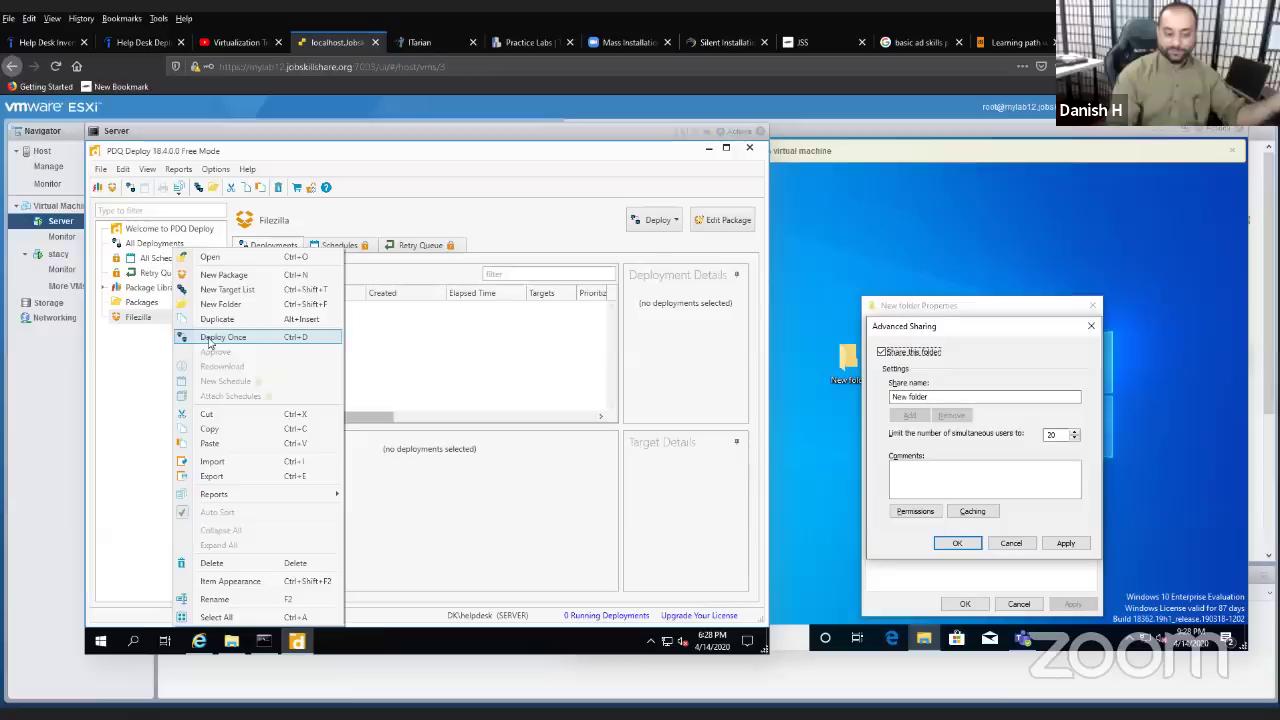
left_click(425, 383)
left_click(676, 220)
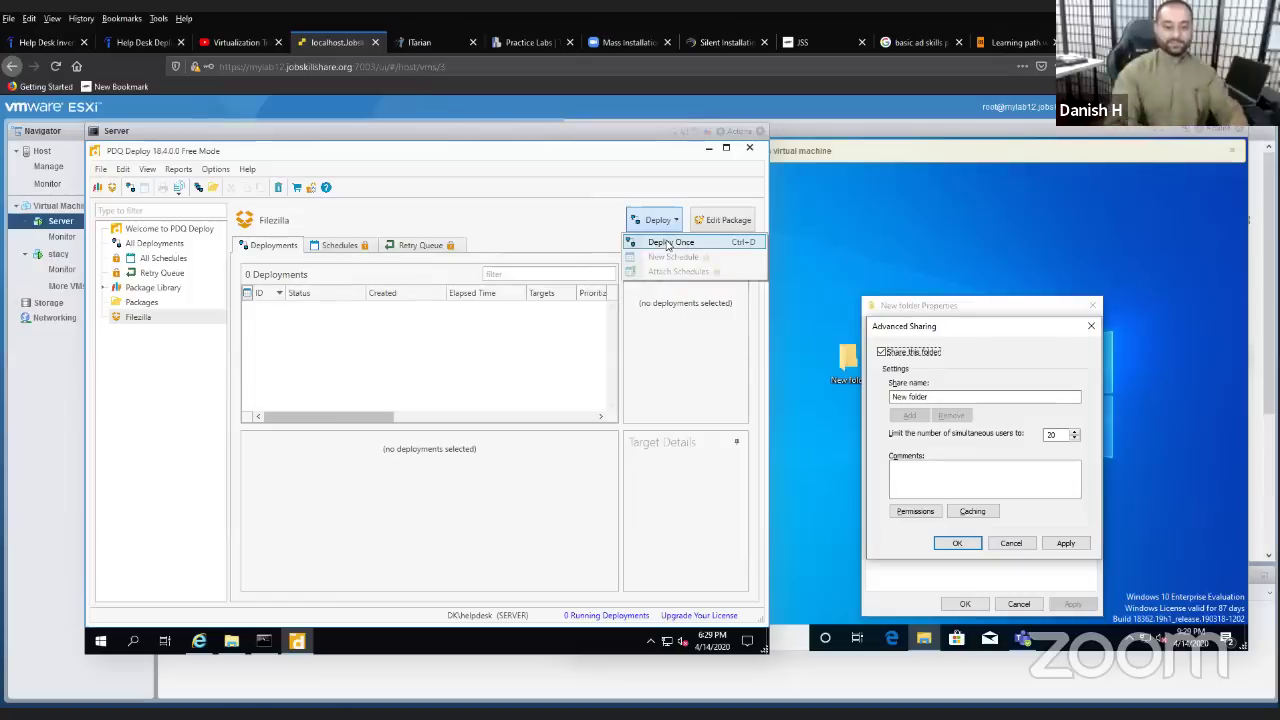
left_click(668, 244)
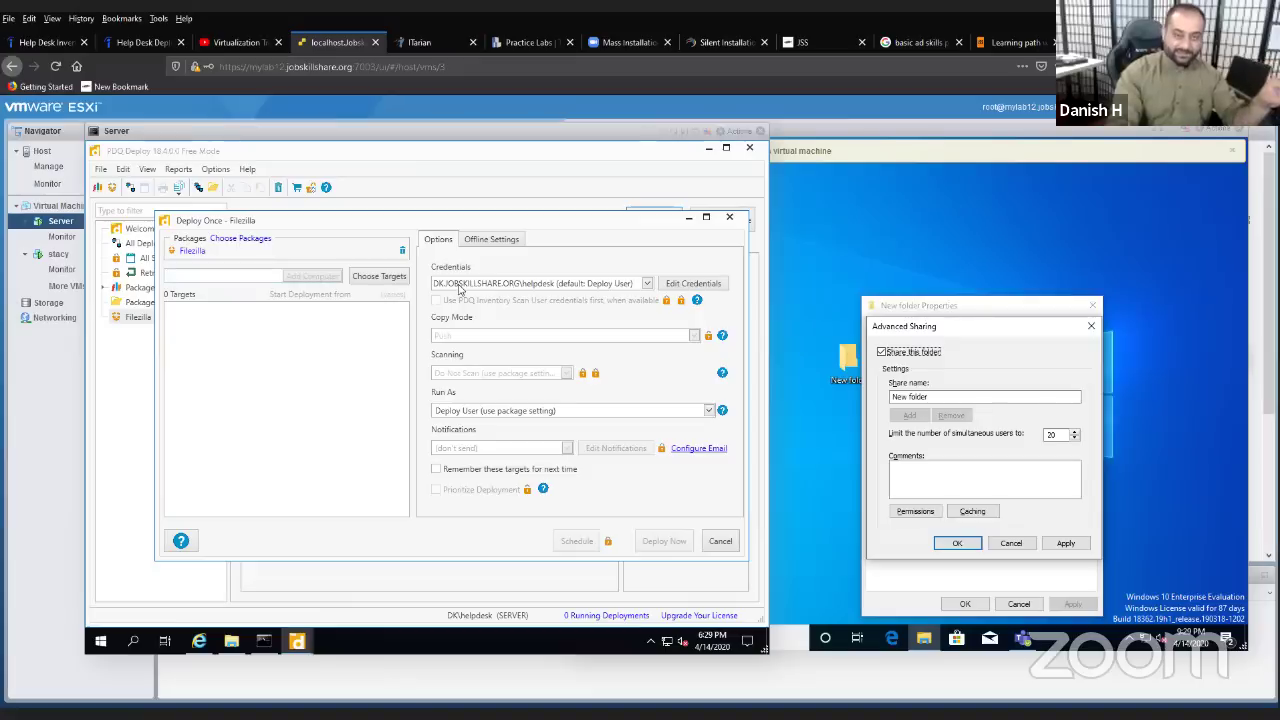
- Show the Choose Targets sources: Active Directory, PDQ Inventory, Spiceworks, Target List and Text File
left_click(380, 277)
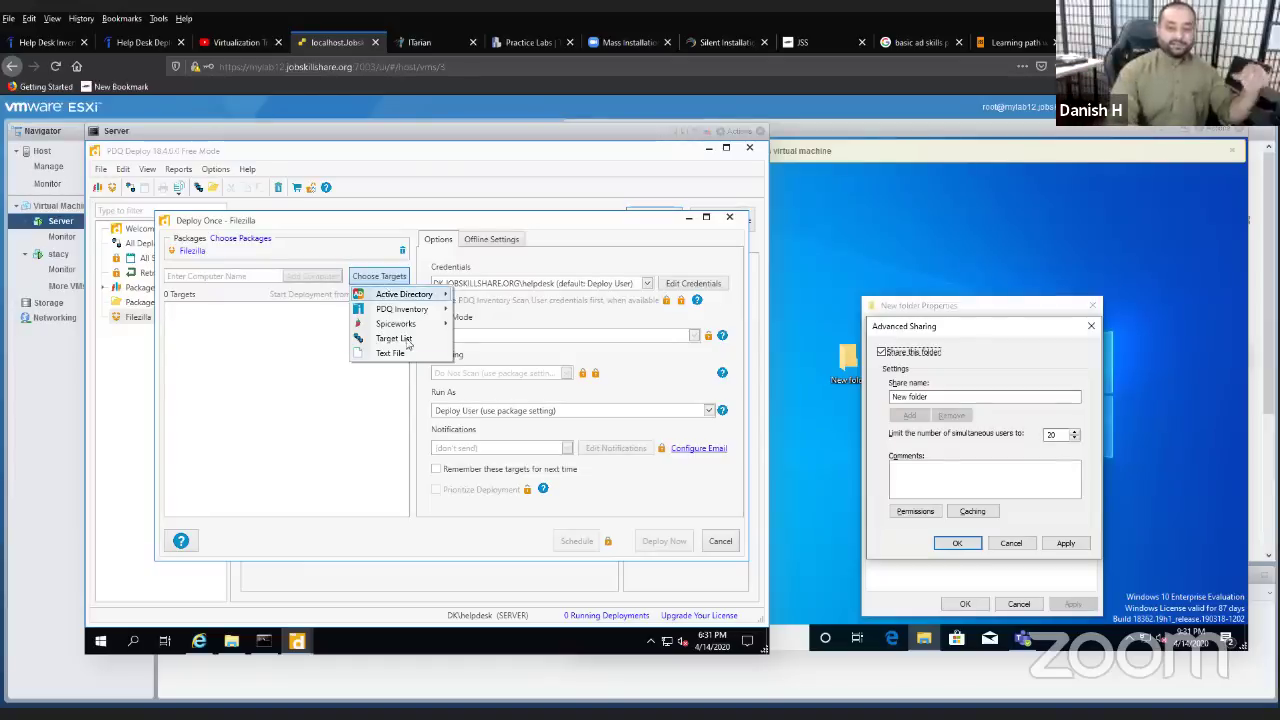
mouse_move(401, 300)
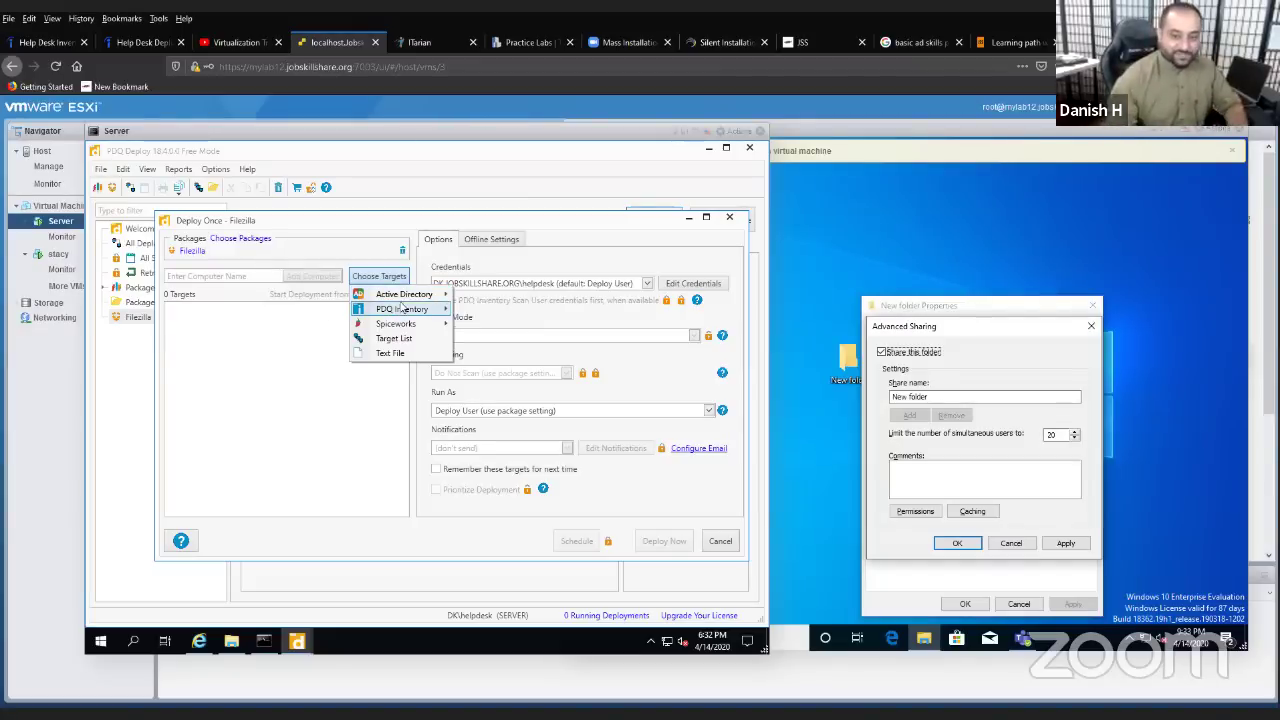
mouse_move(402, 314)
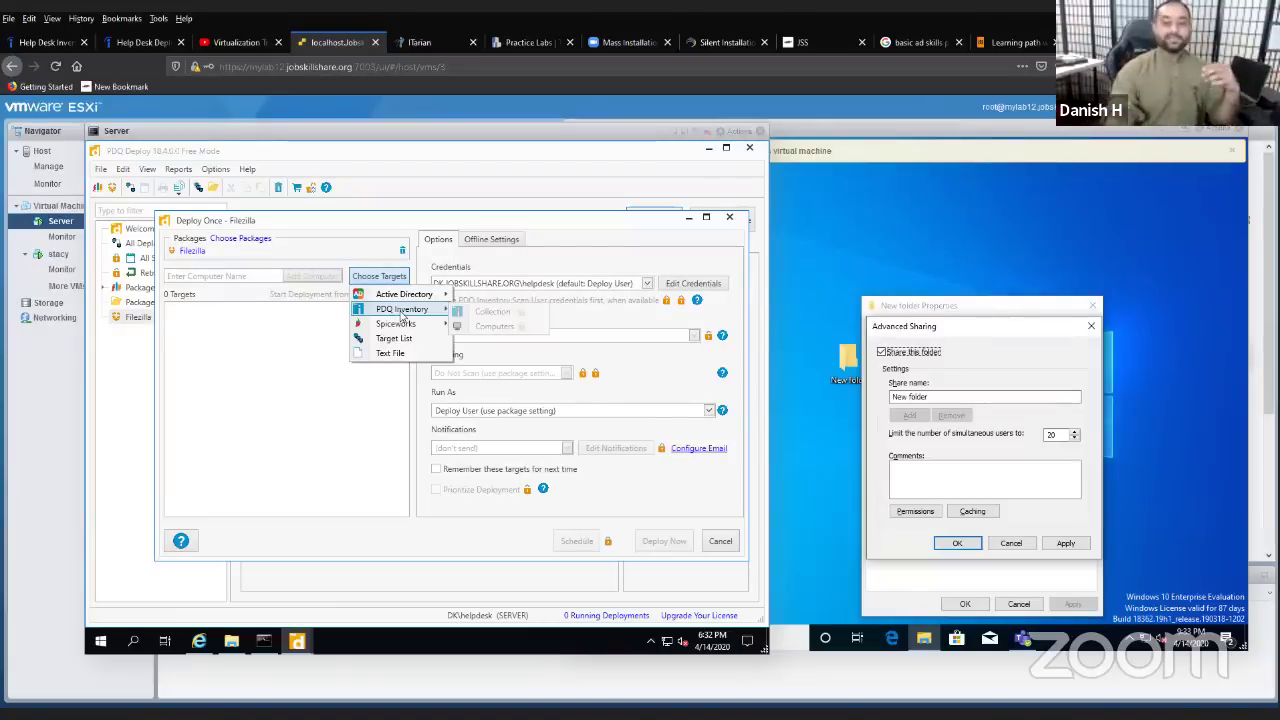
mouse_move(385, 324)
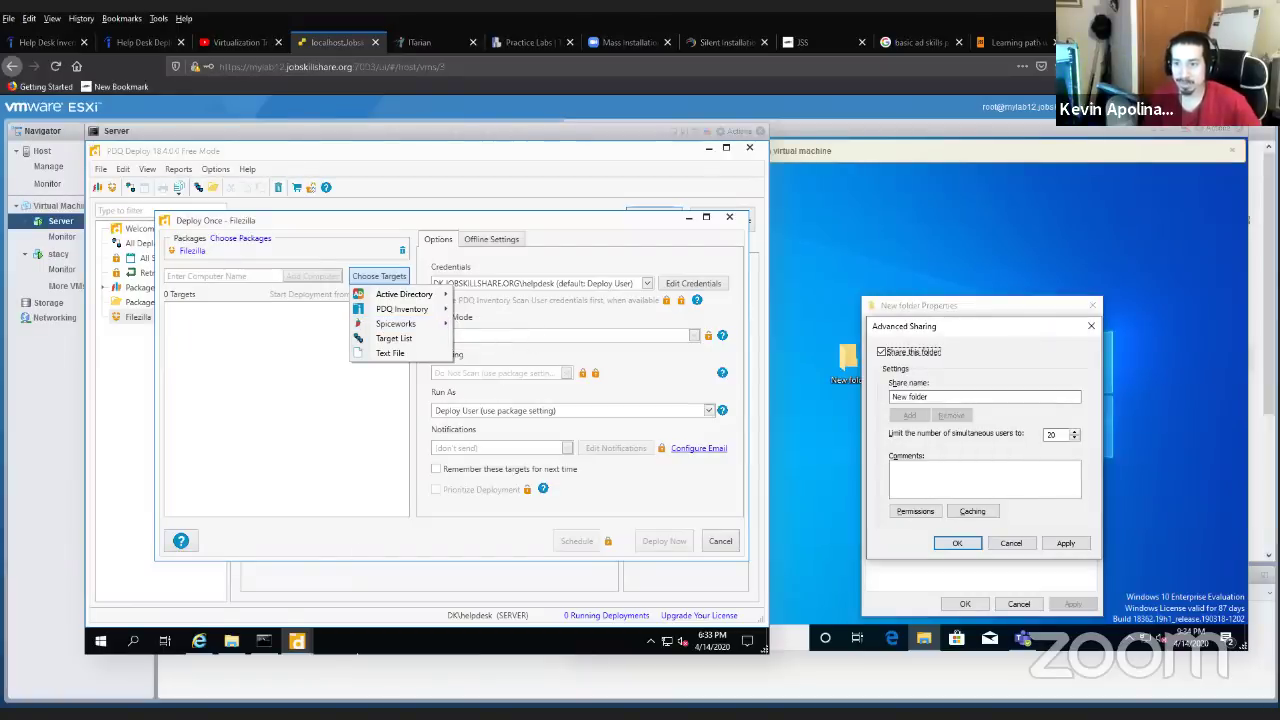
- Bring the Final Template resume forward and make the Desktop App row taller
mouse_move(638, 712)
left_click(855, 665)
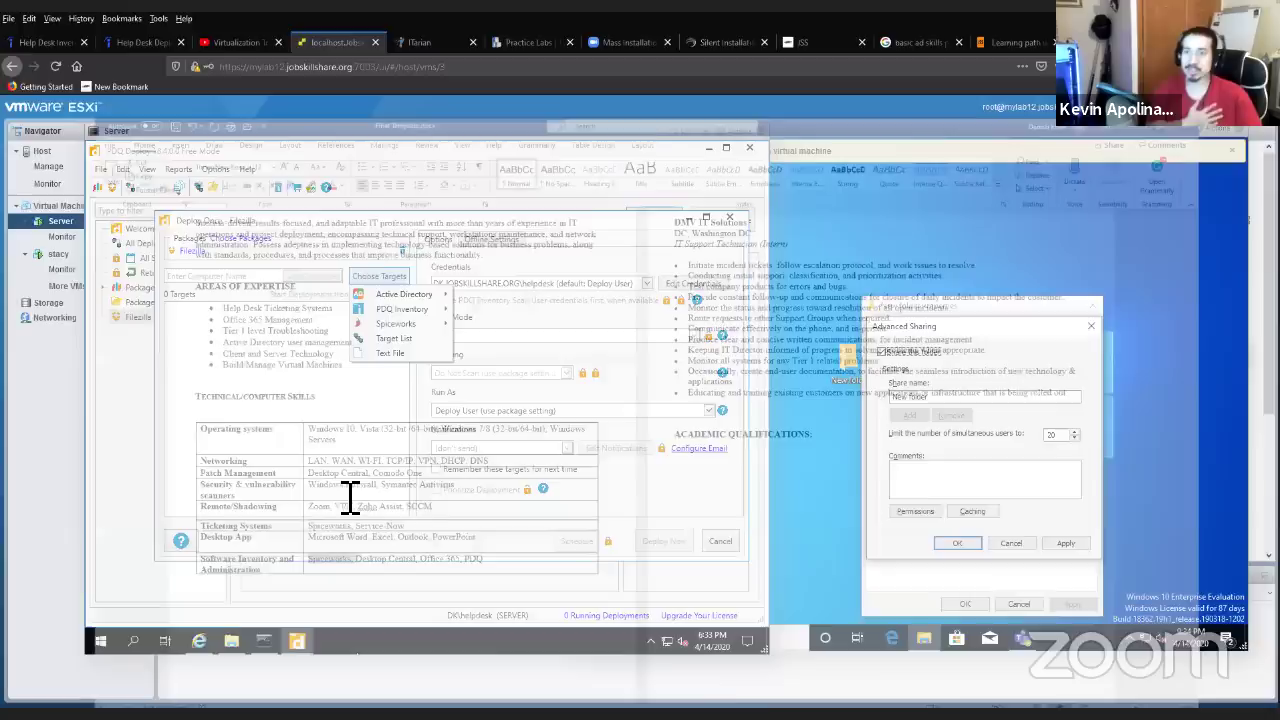
double_click(266, 528)
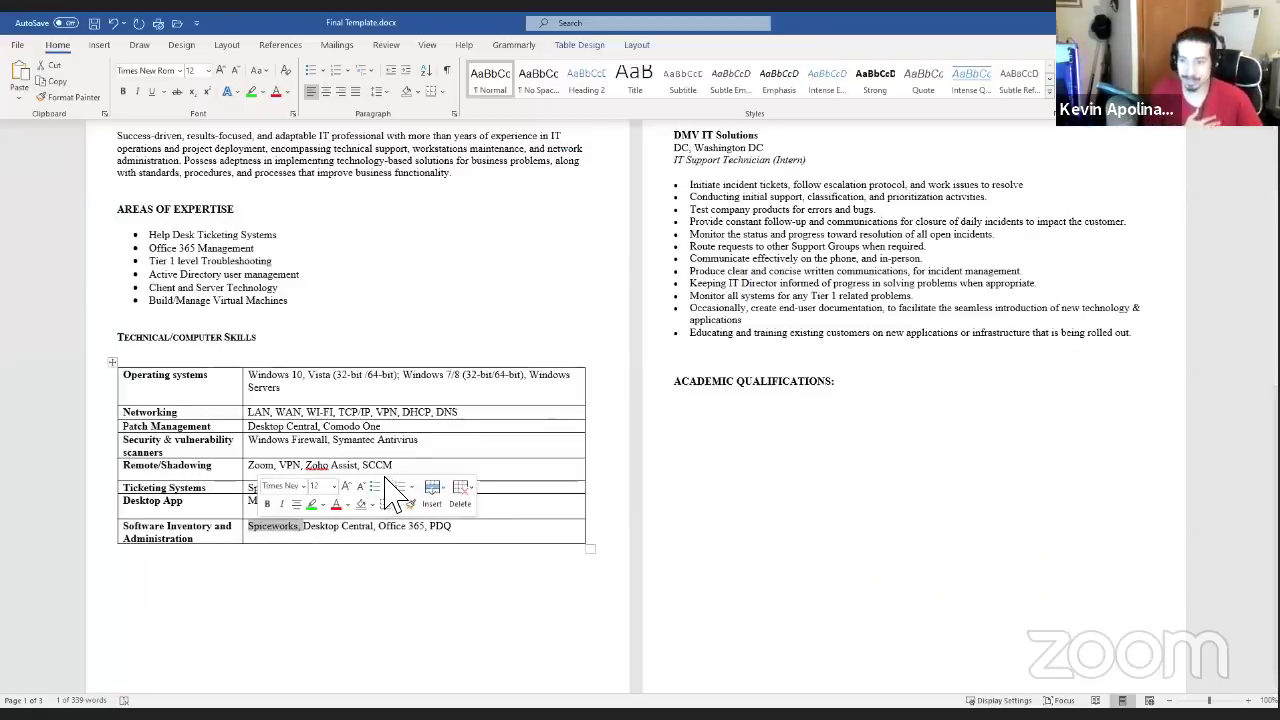
left_click(268, 530)
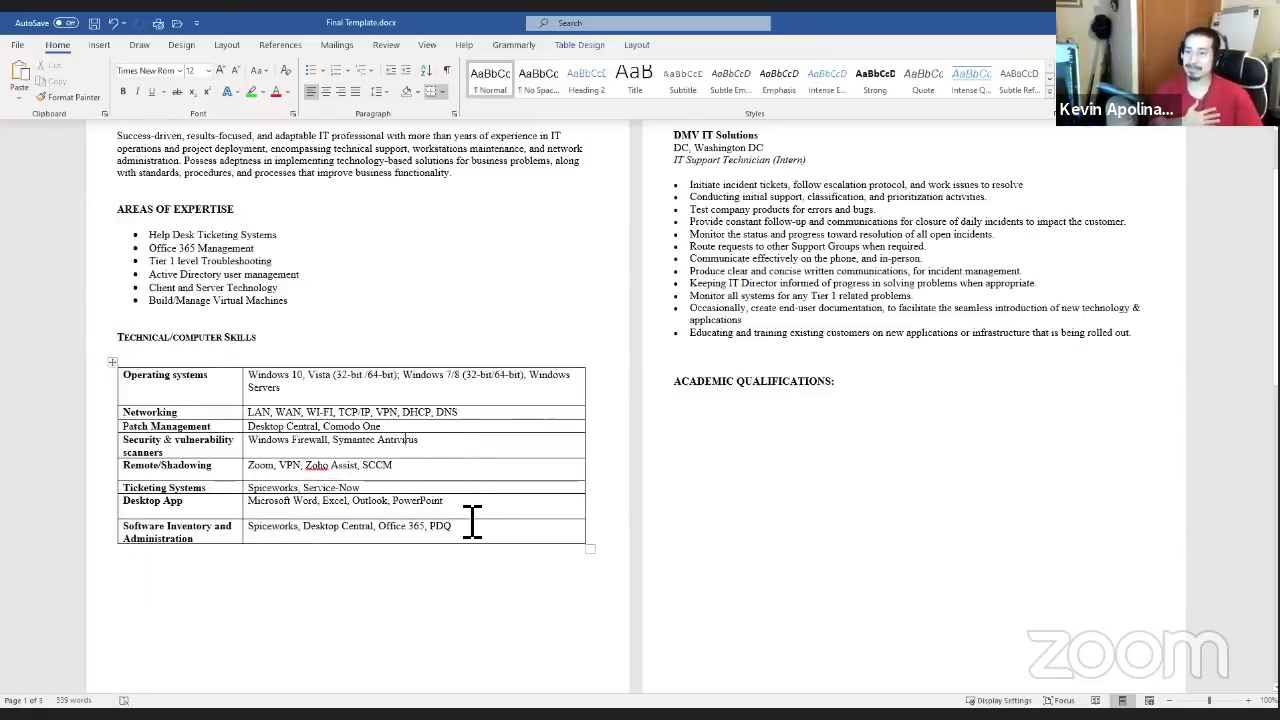
left_click_drag(452, 519, 450, 536)
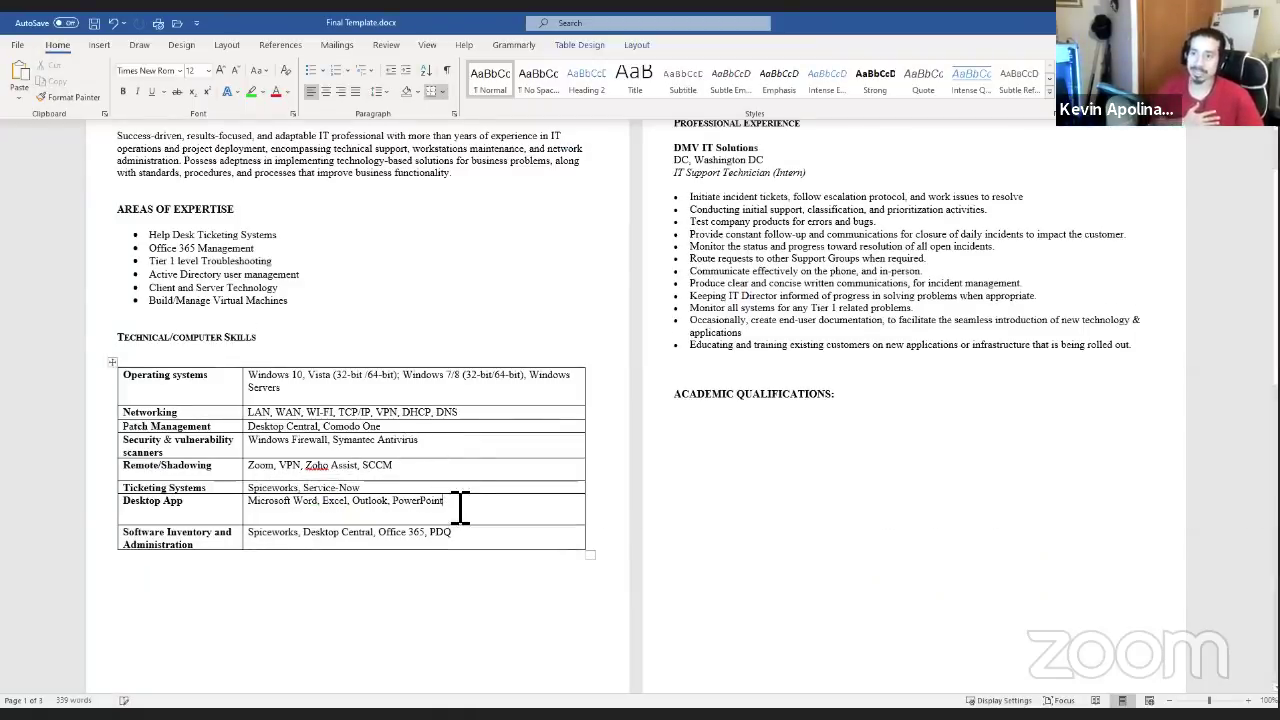
left_click(457, 509)
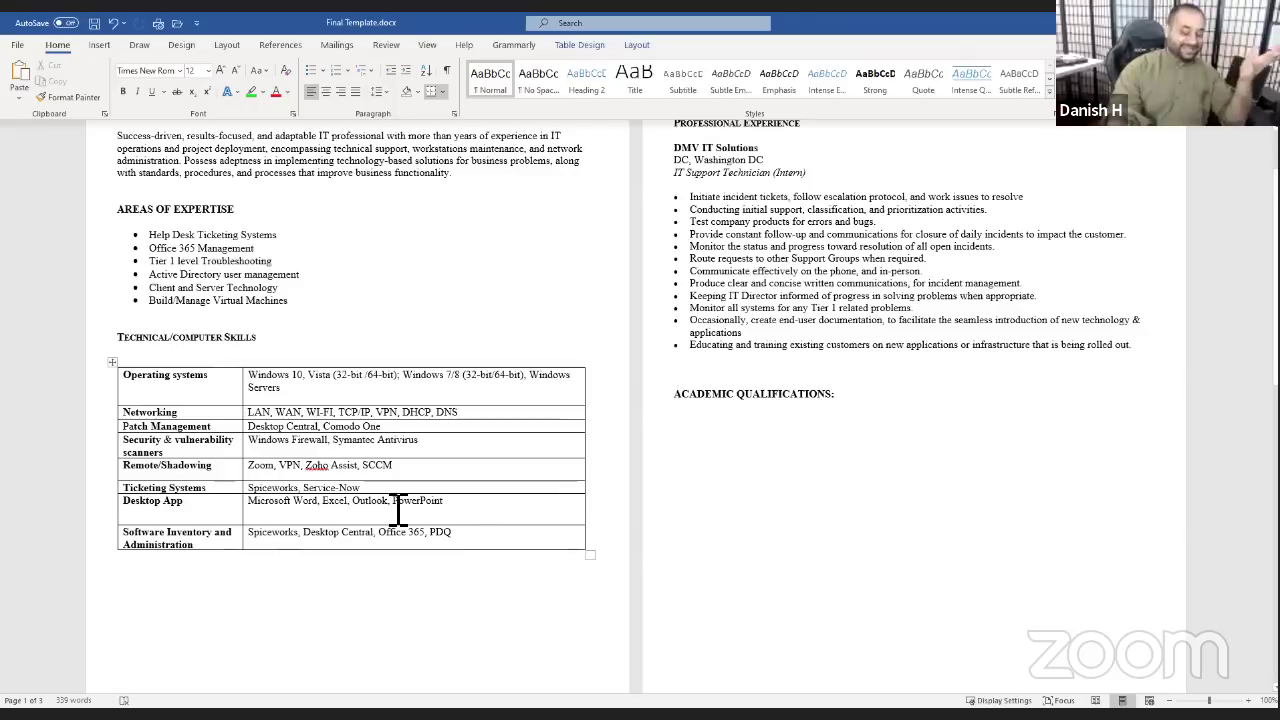
- Select Spiceworks and PDQ in the Ticketing Systems and Software Inventory cells, then return to the console
double_click(258, 490)
left_click(308, 540)
left_click_drag(308, 540, 256, 540)
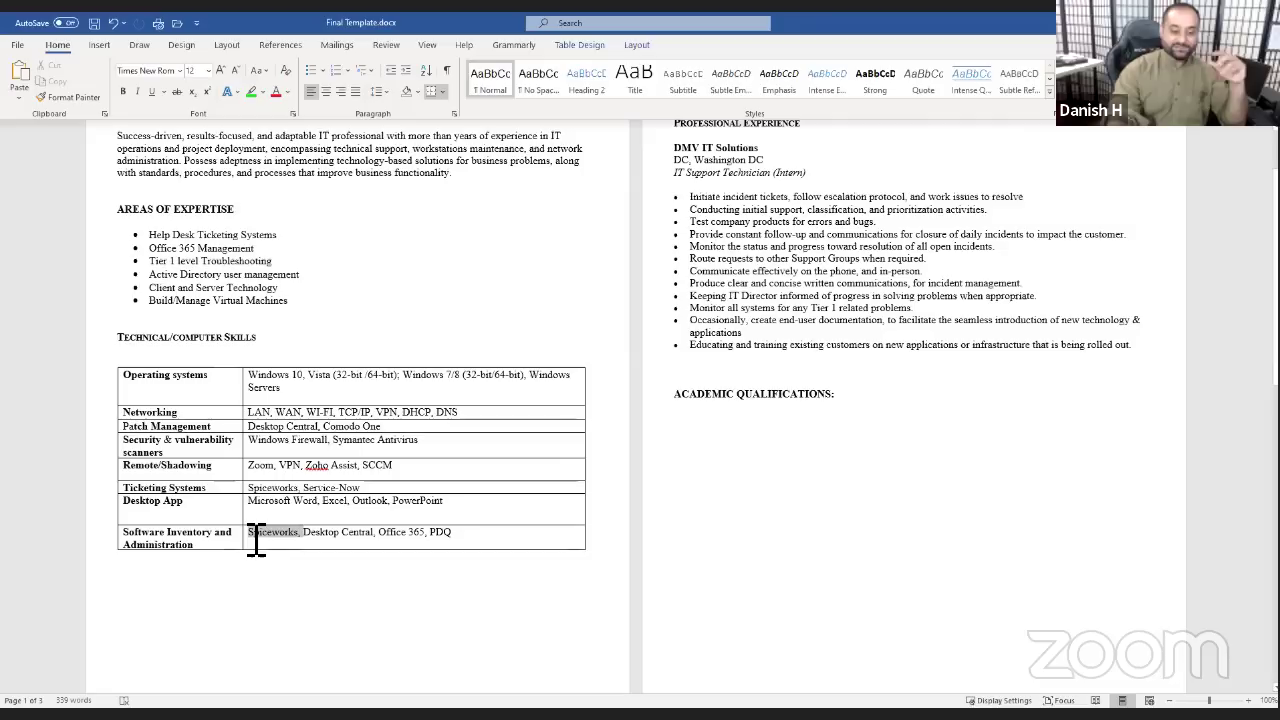
left_click(334, 520)
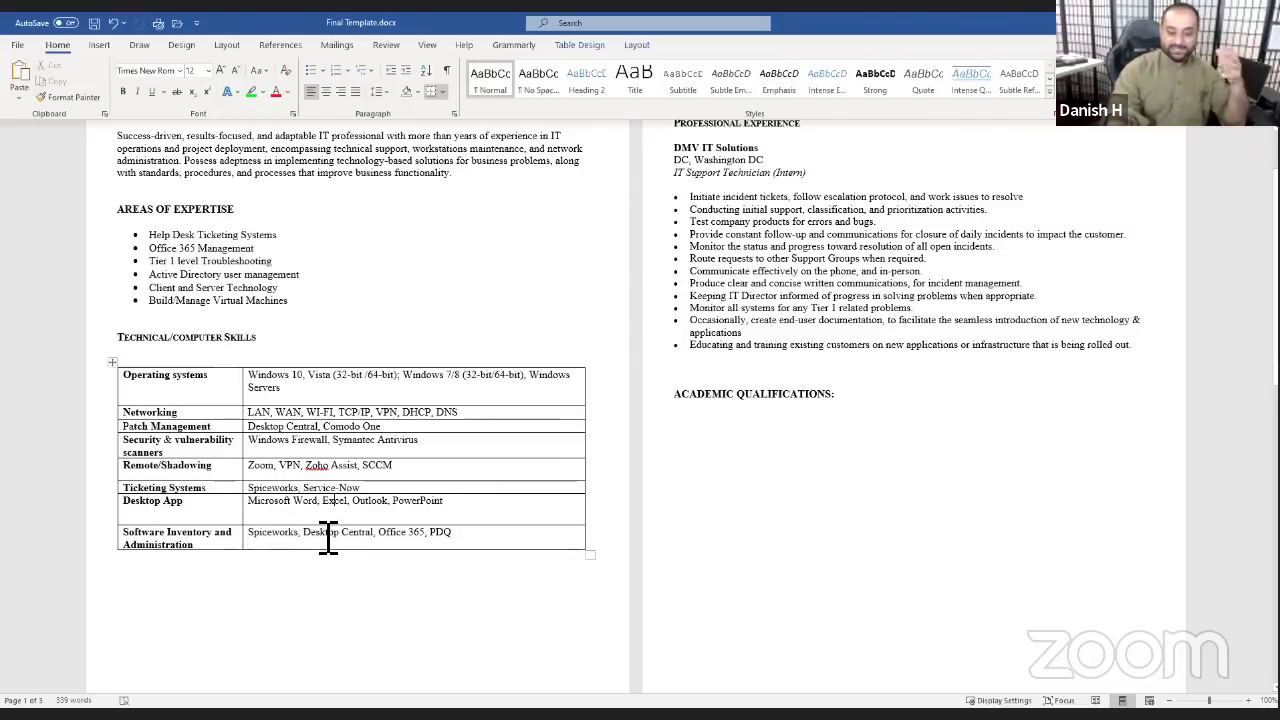
left_click_drag(298, 488, 270, 490)
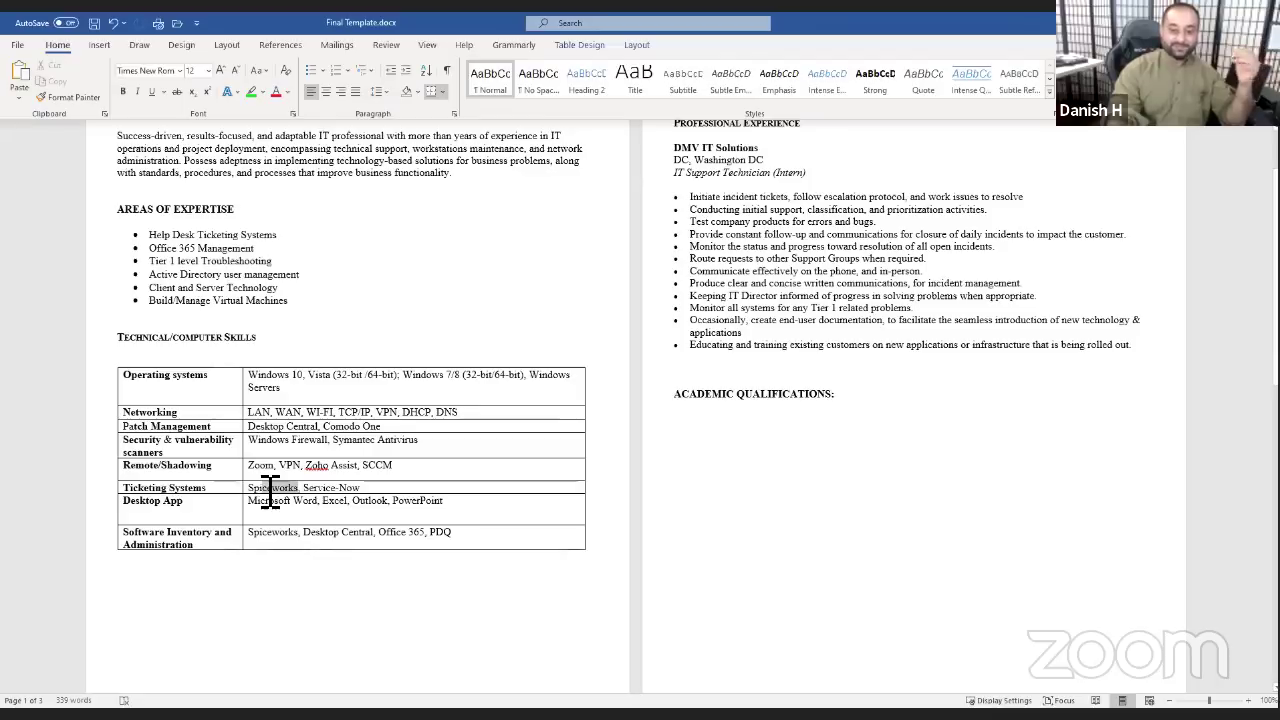
left_click(138, 484)
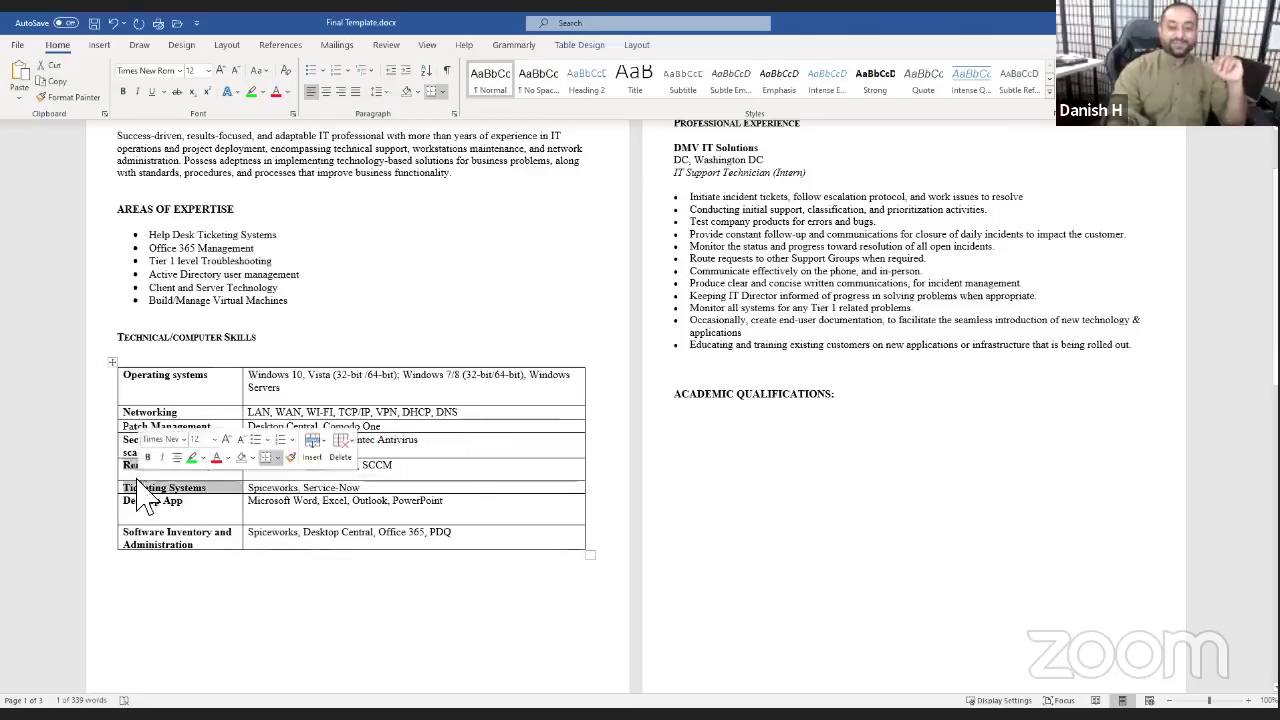
left_click(260, 500)
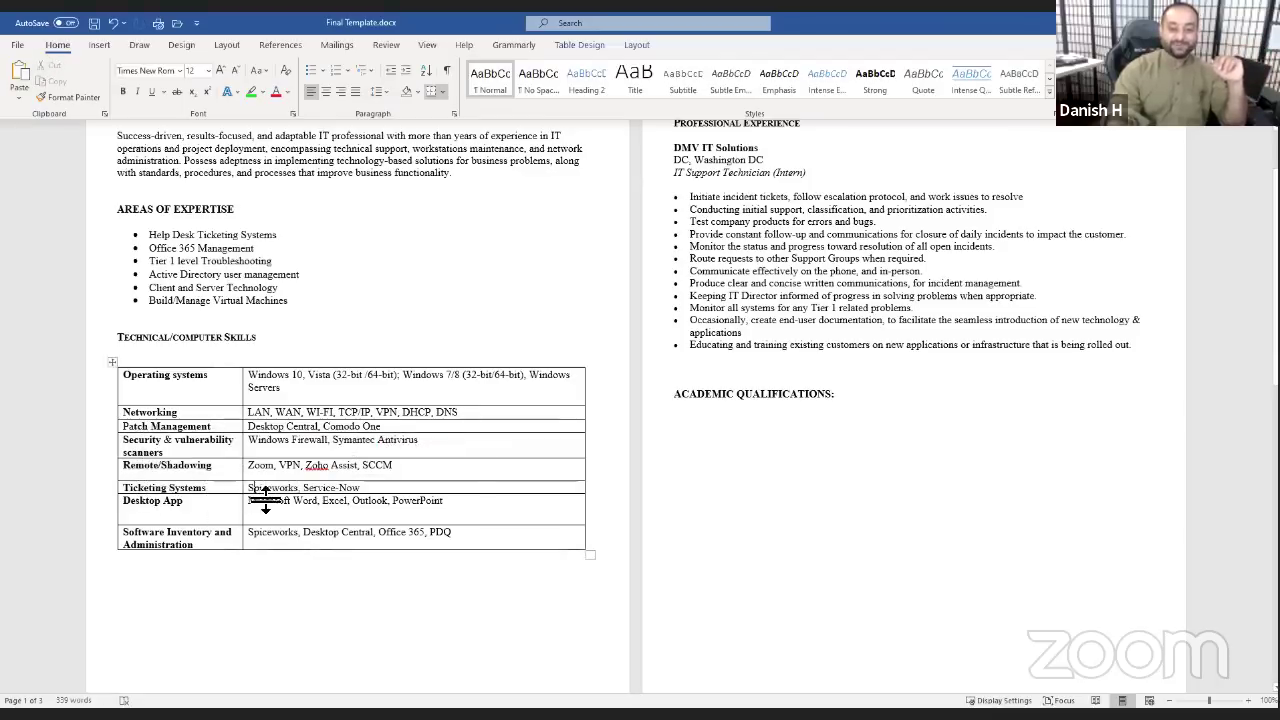
double_click(443, 536)
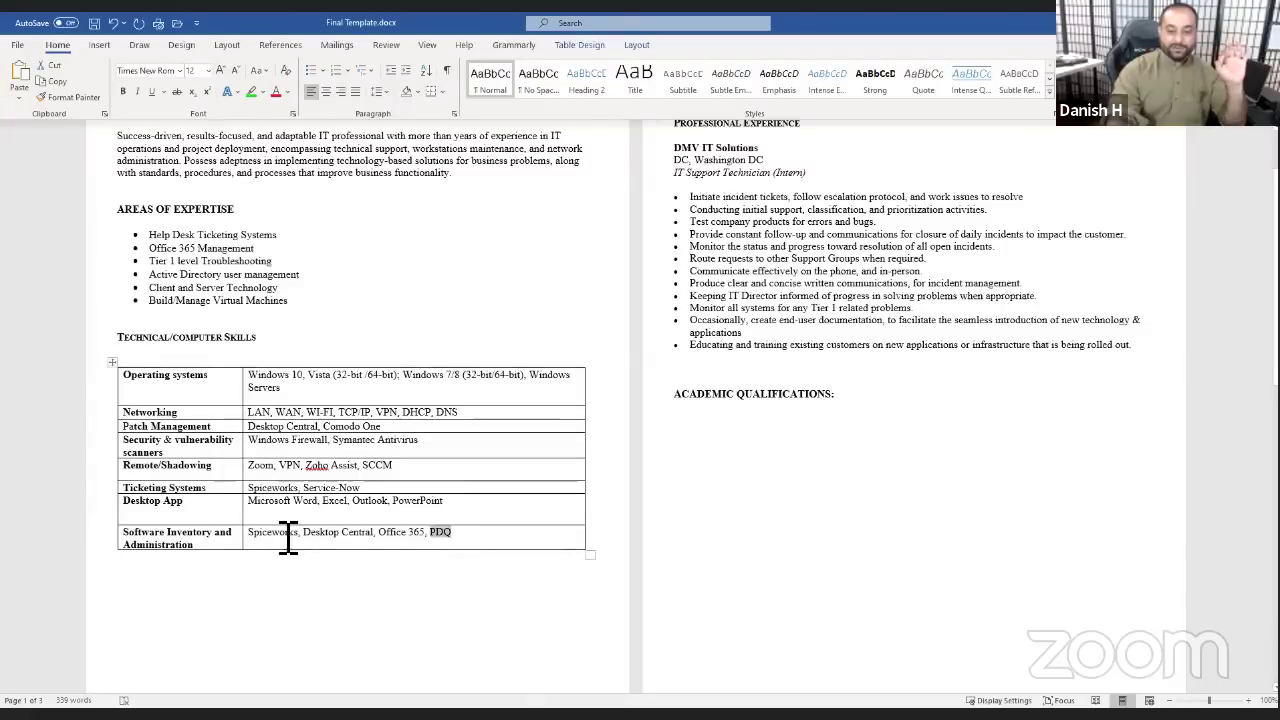
double_click(256, 536)
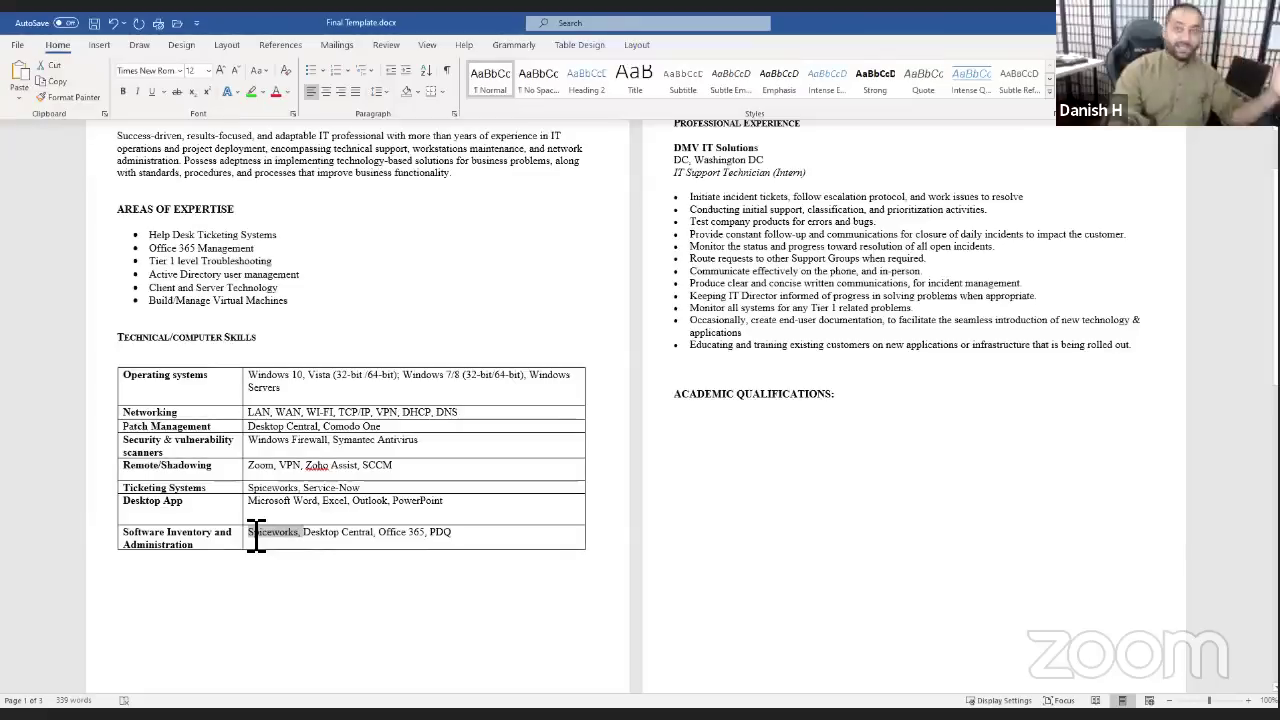
left_click(452, 536)
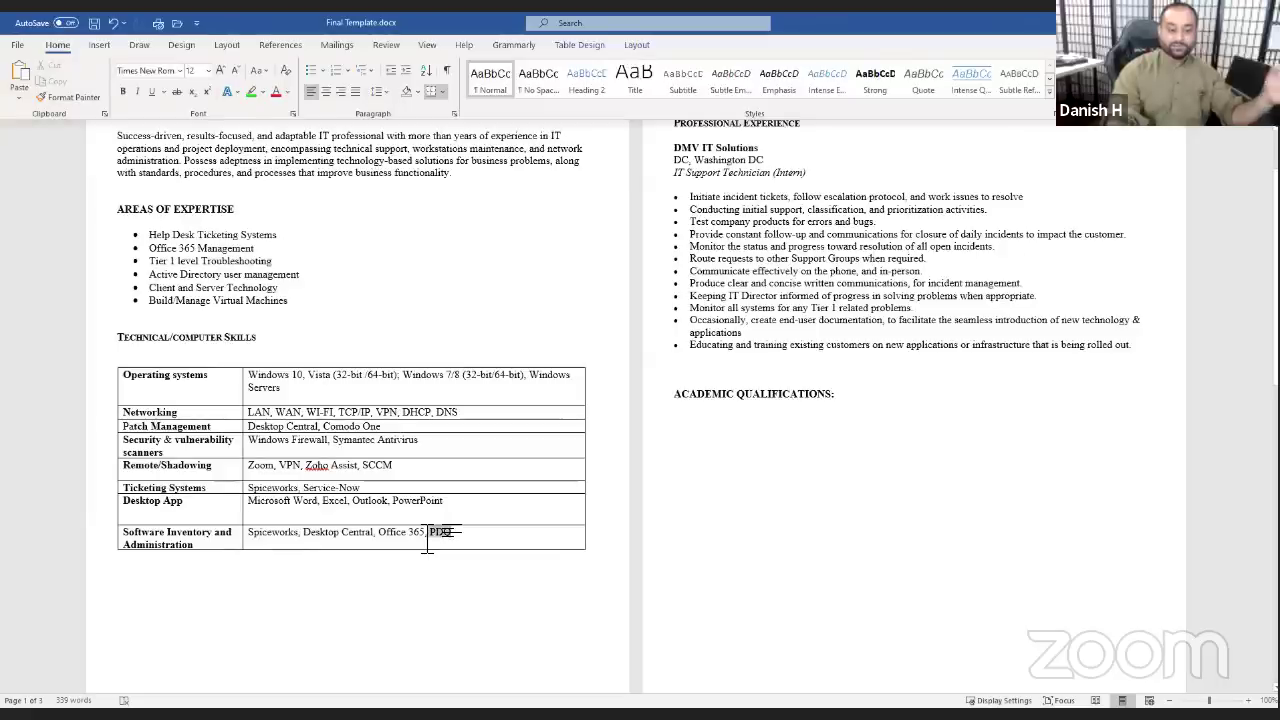
left_click_drag(452, 536, 427, 538)
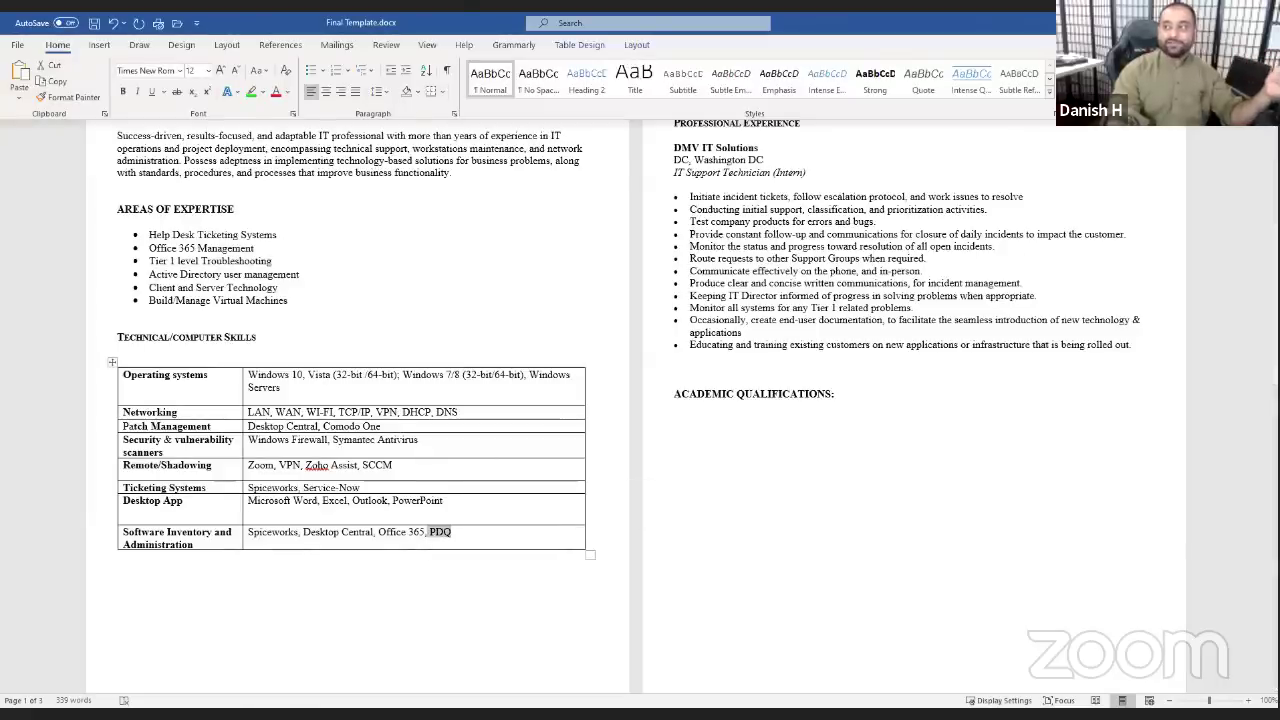
key("alt+Tab")
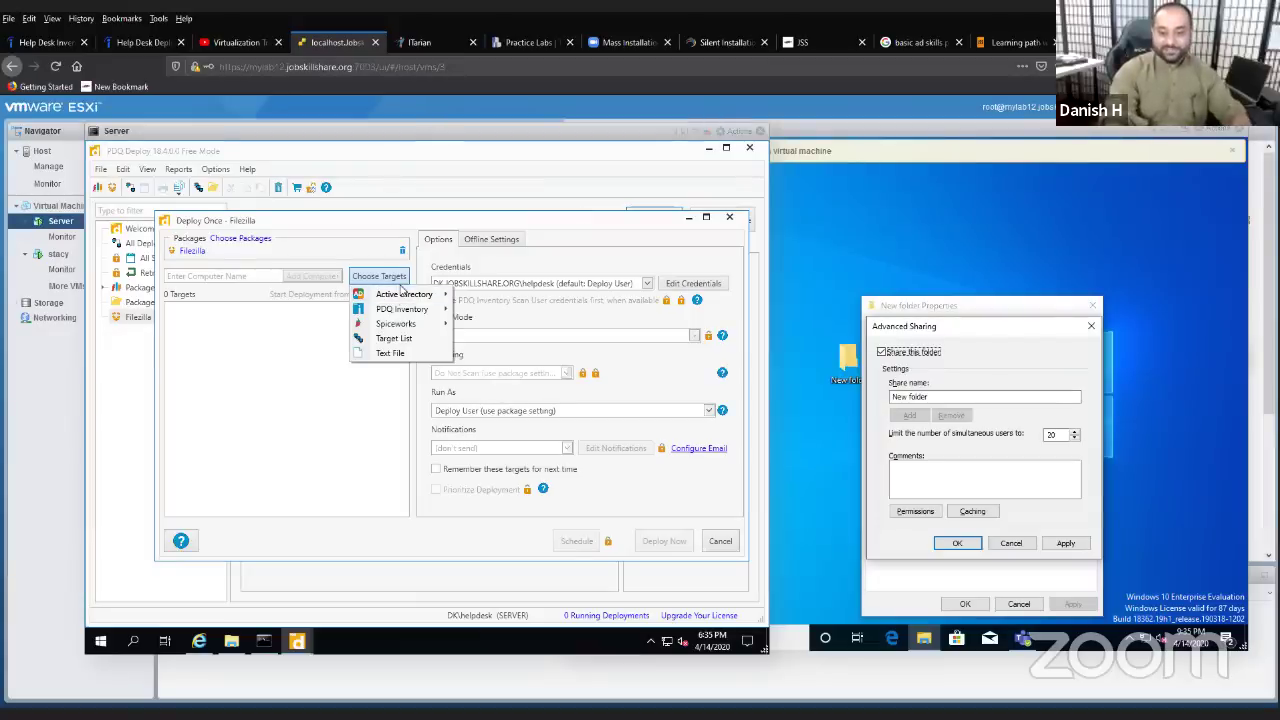
- Choose Active Directory > Computers to list DC4000, HELPDESK, SERVER and STACY
mouse_move(404, 294)
left_click(490, 312)
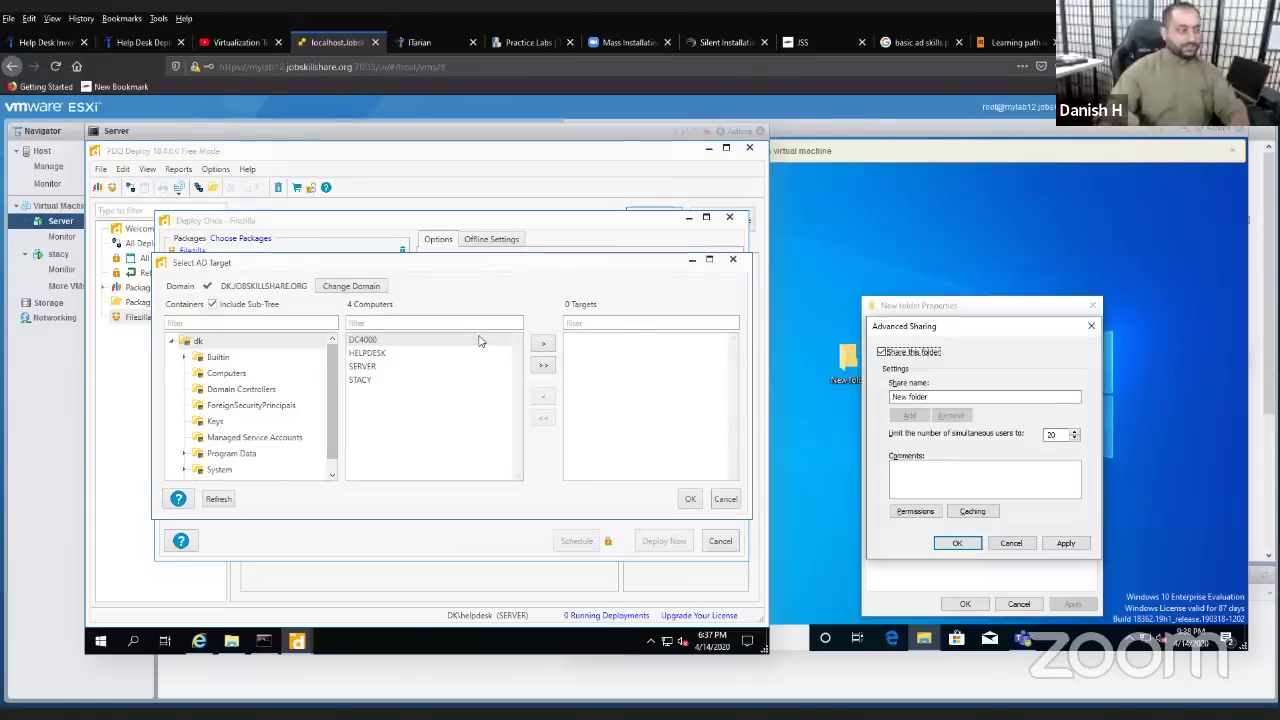
- Add STACY as the only deployment target and confirm with OK
left_click(365, 388)
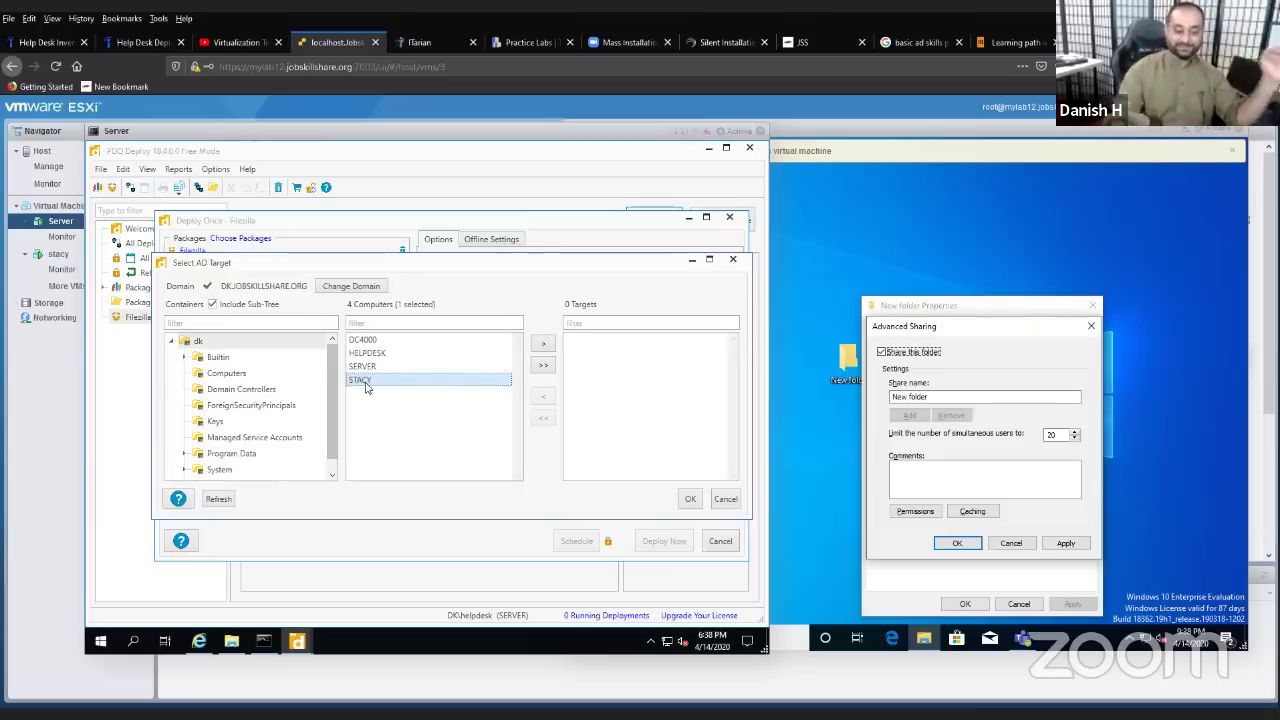
left_click(543, 344)
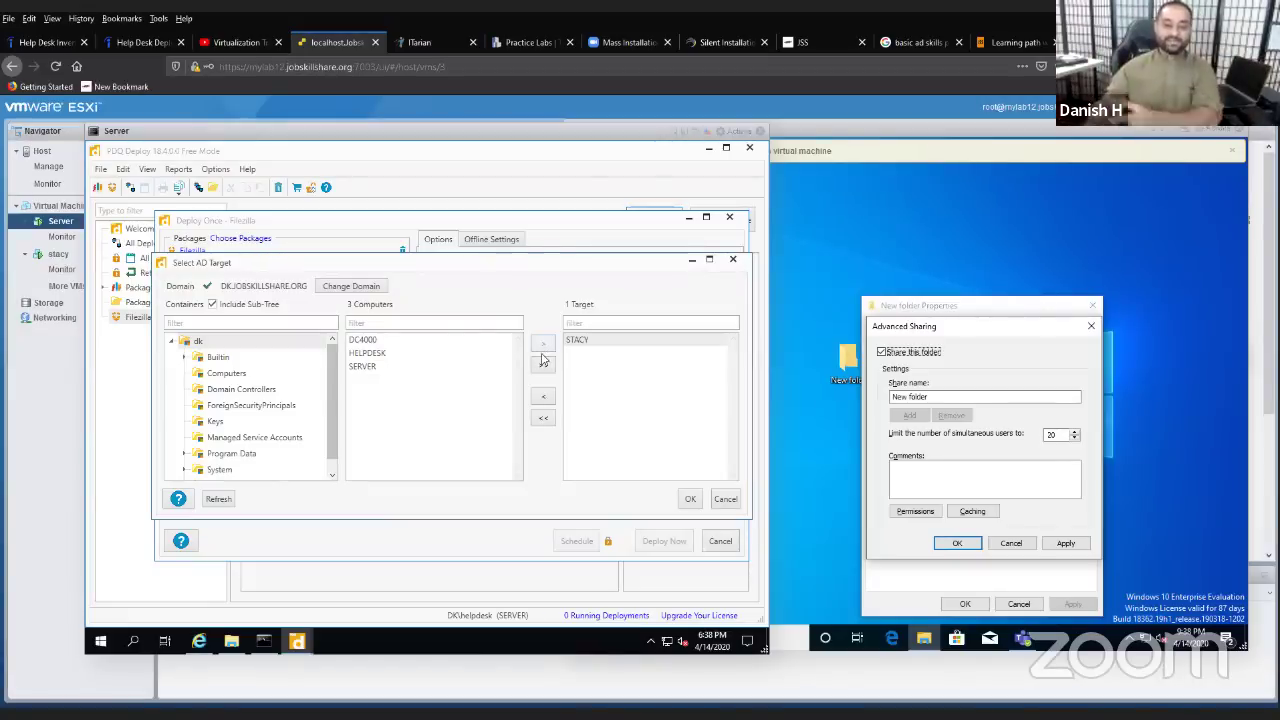
left_click(362, 370)
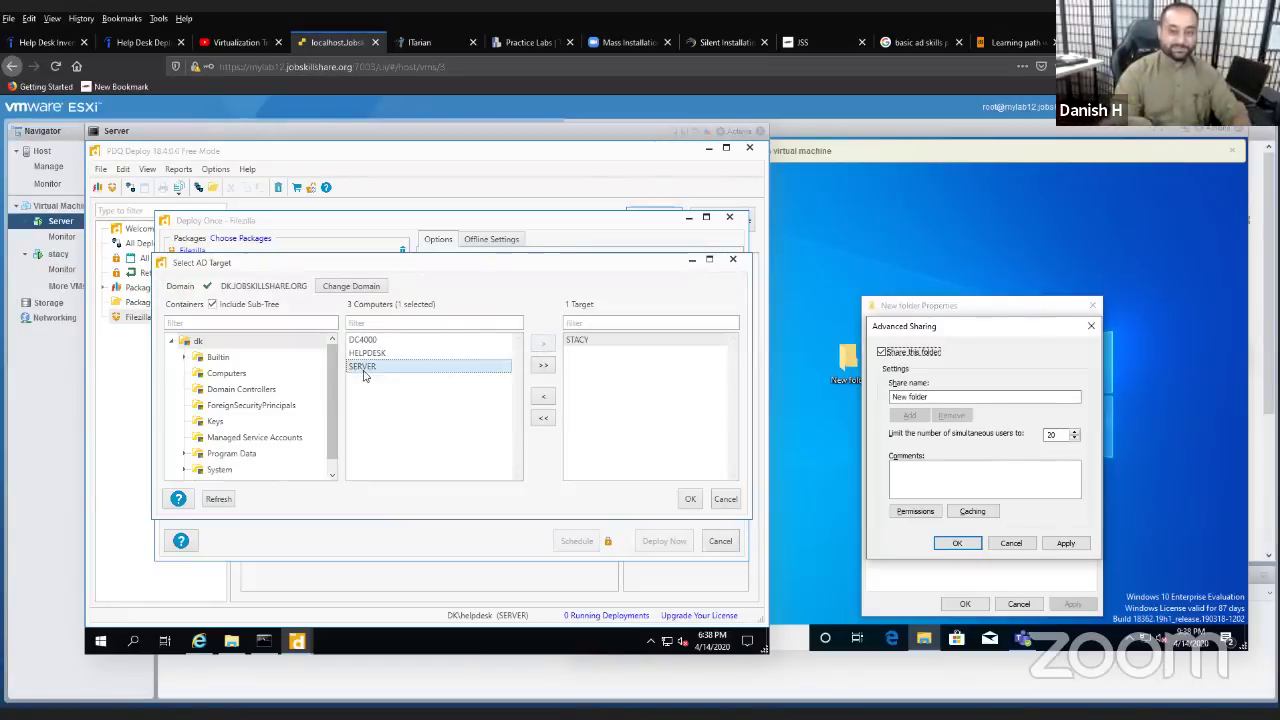
left_click(544, 367)
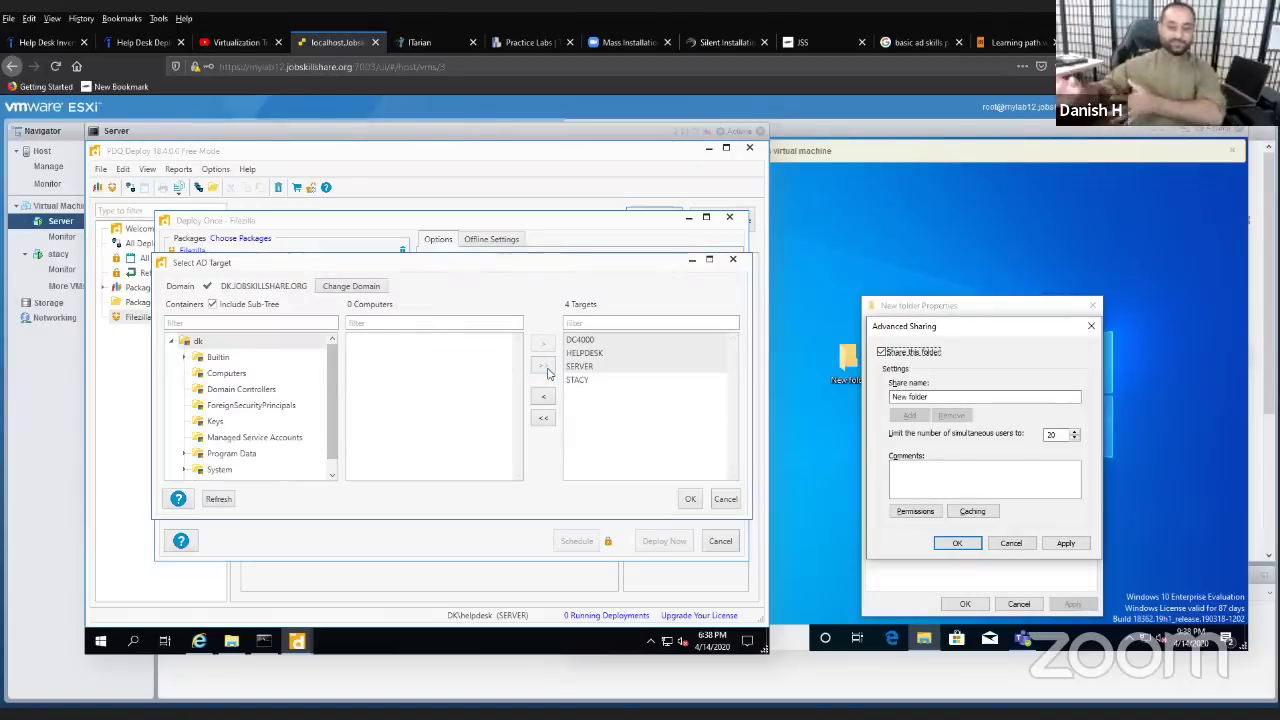
left_click(543, 417)
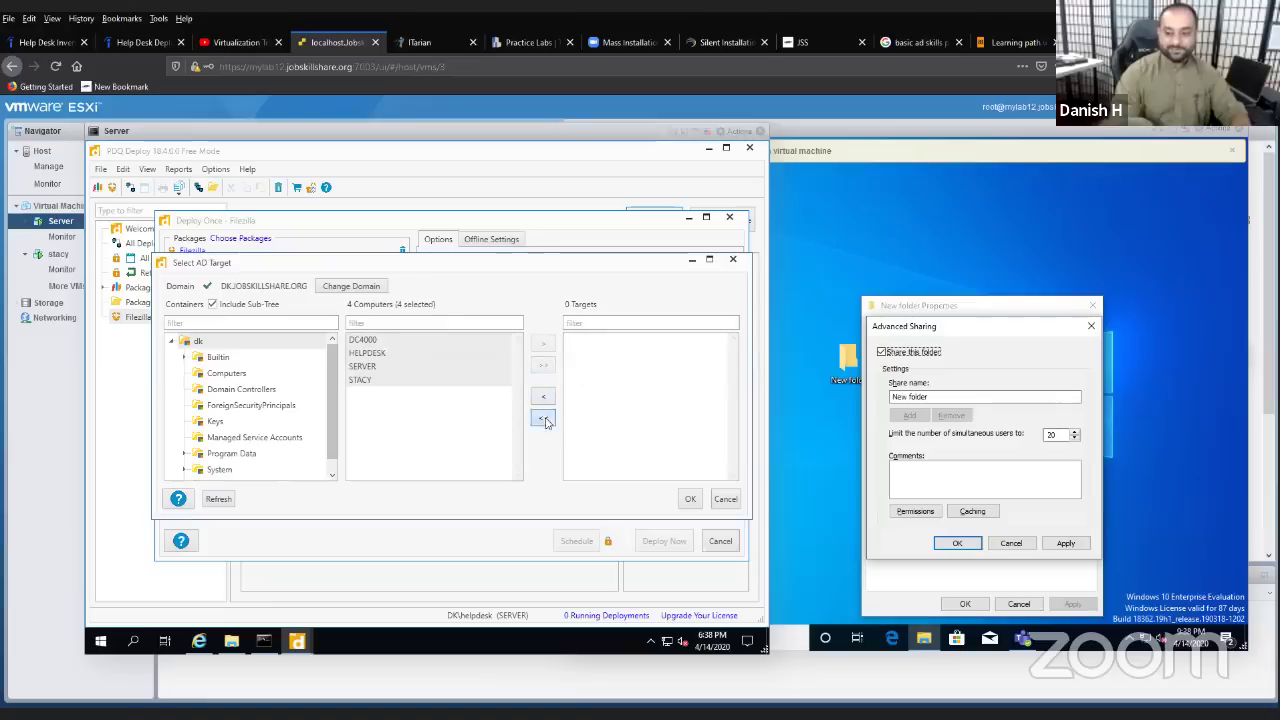
left_click(446, 382)
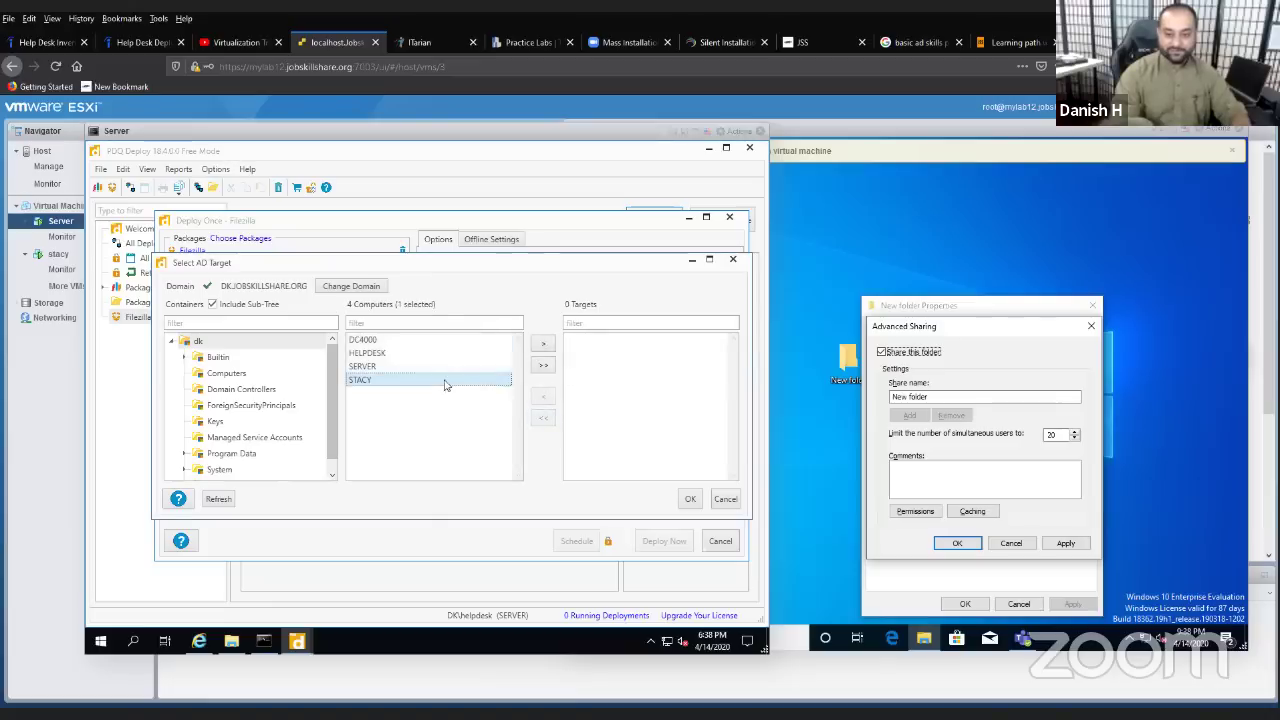
left_click(543, 345)
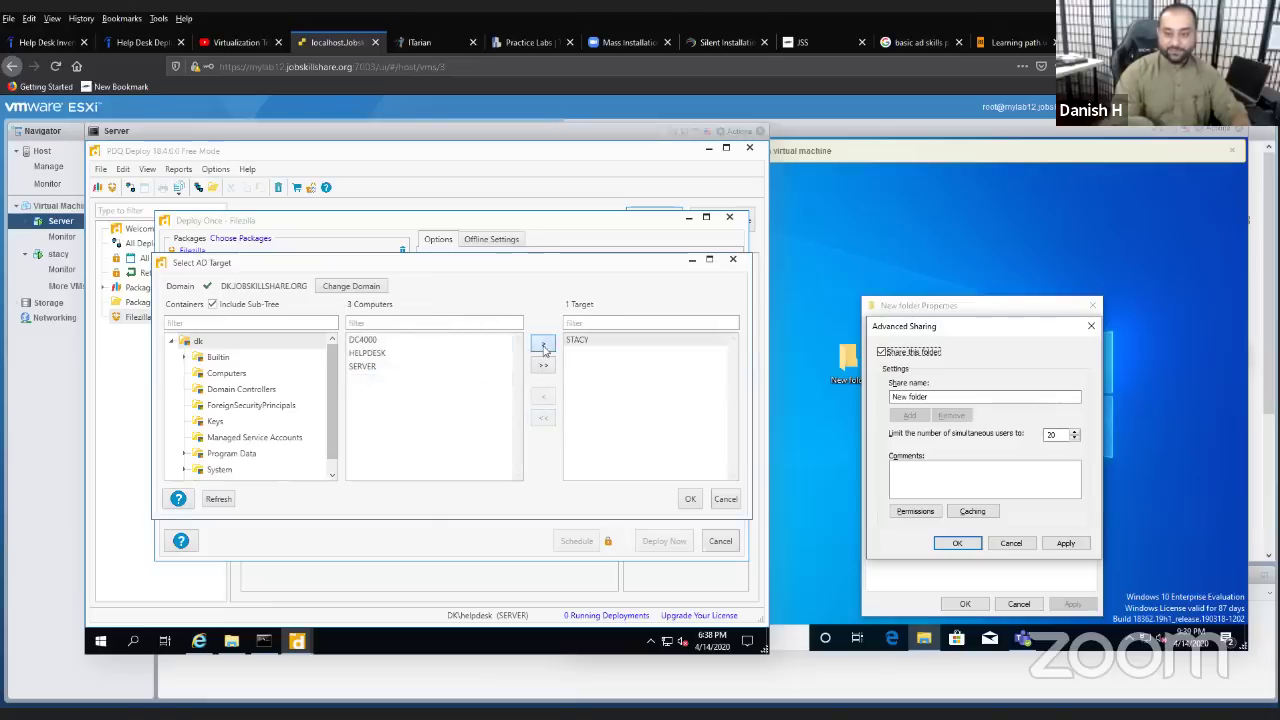
left_click(690, 498)
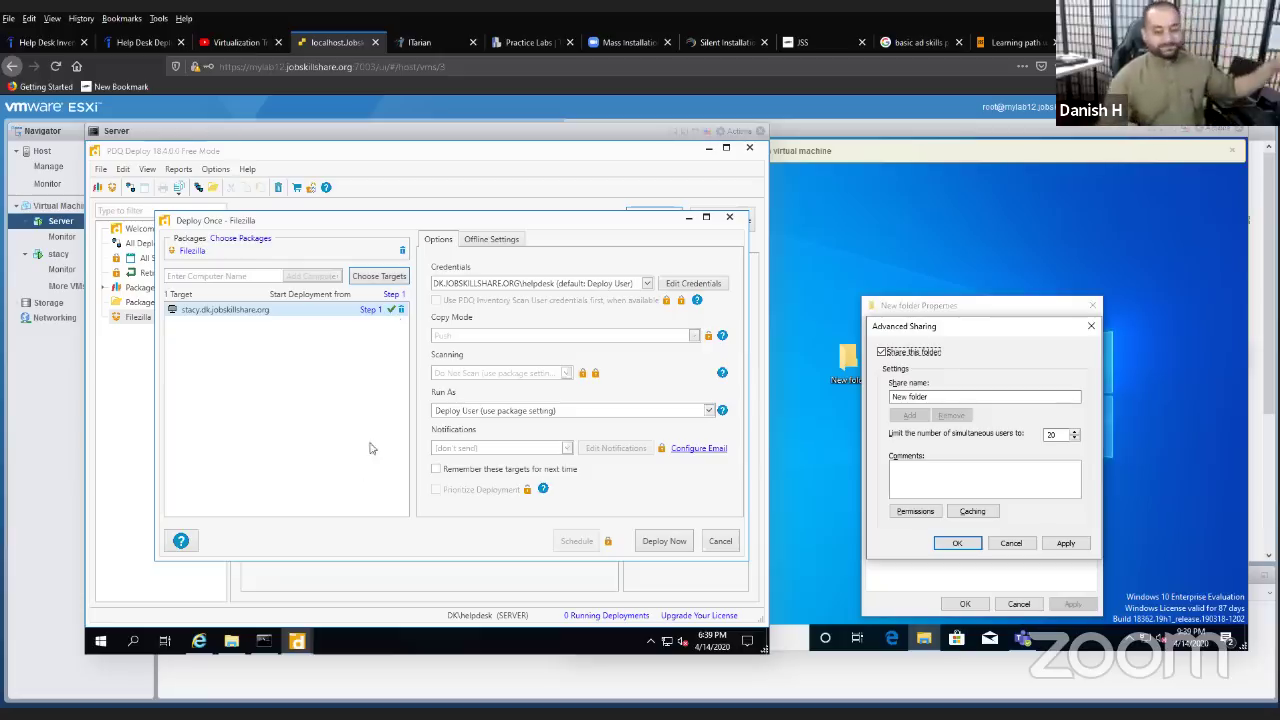
- Run 'ping stacy', which resolves to 192.168.10.233 but reports Destination host unreachable
left_click(263, 641)
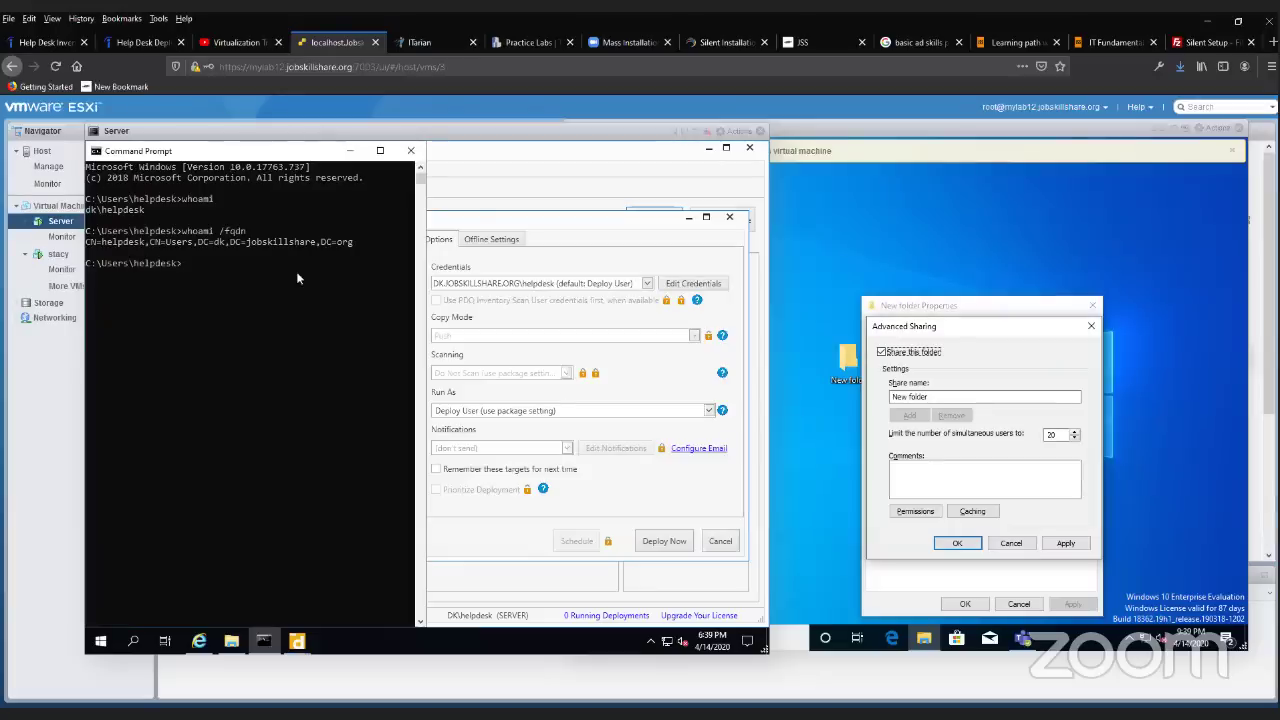
left_click(296, 271)
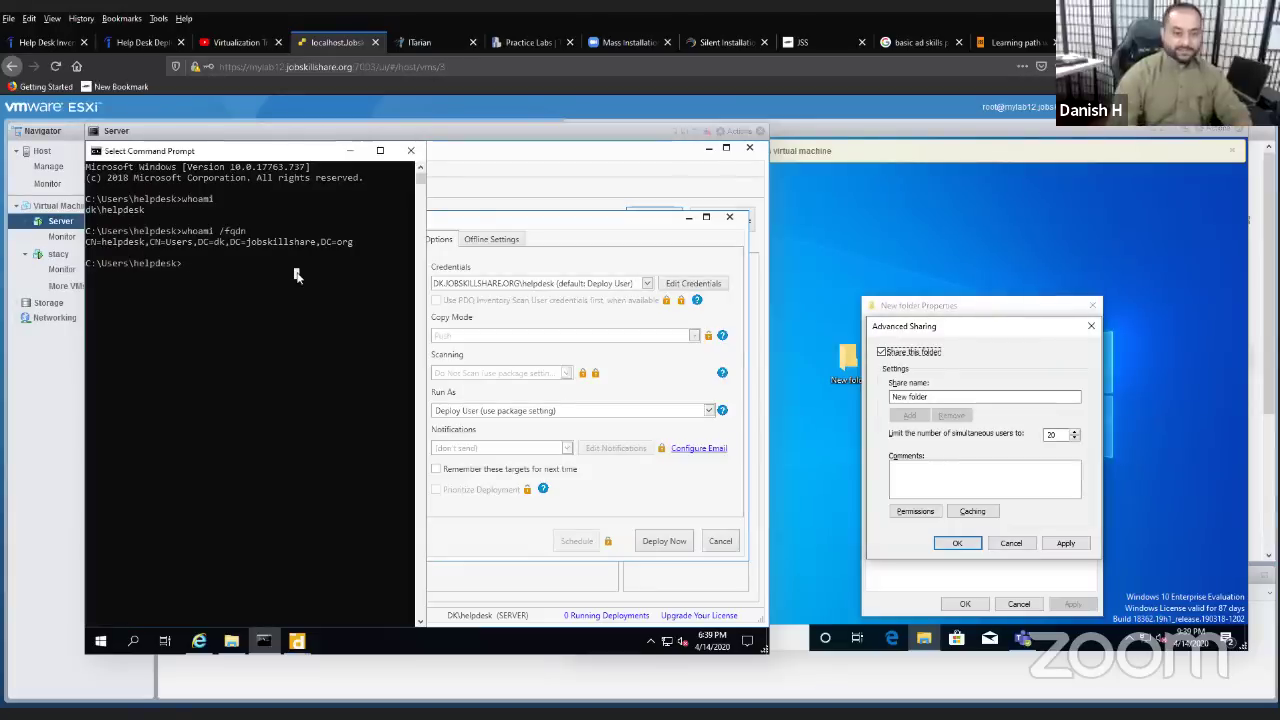
type("ping")
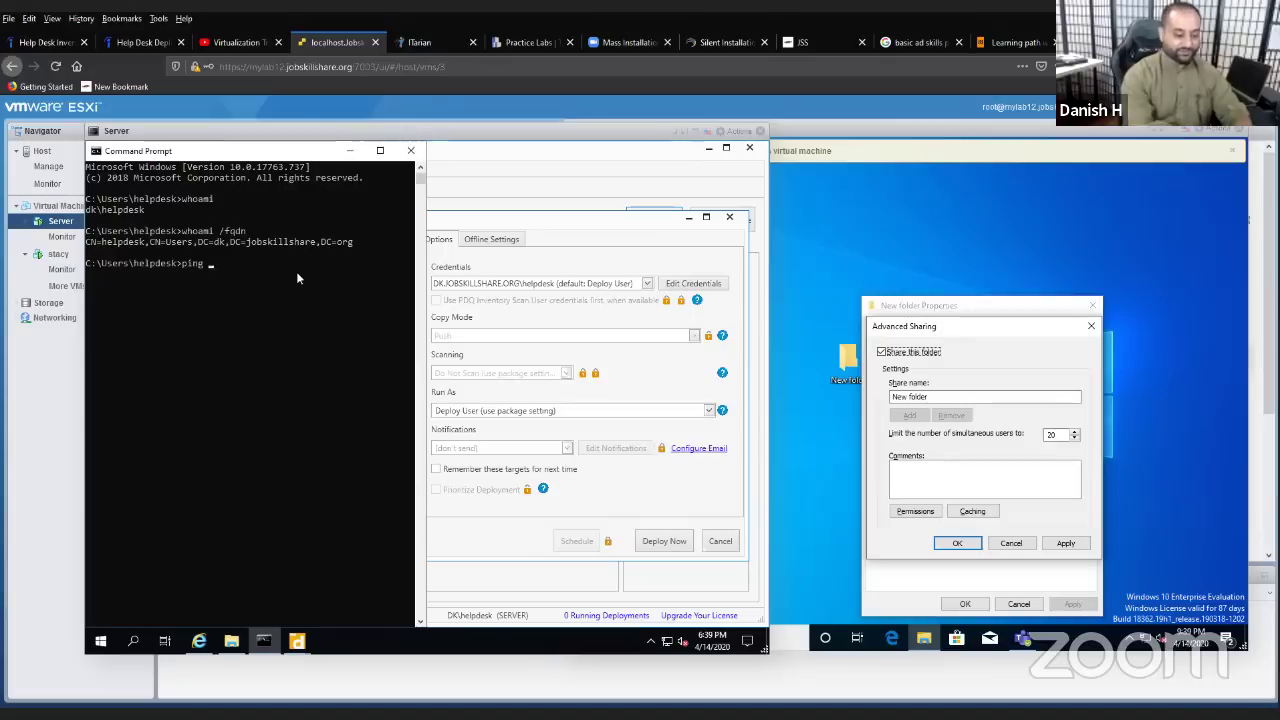
type("stacy")
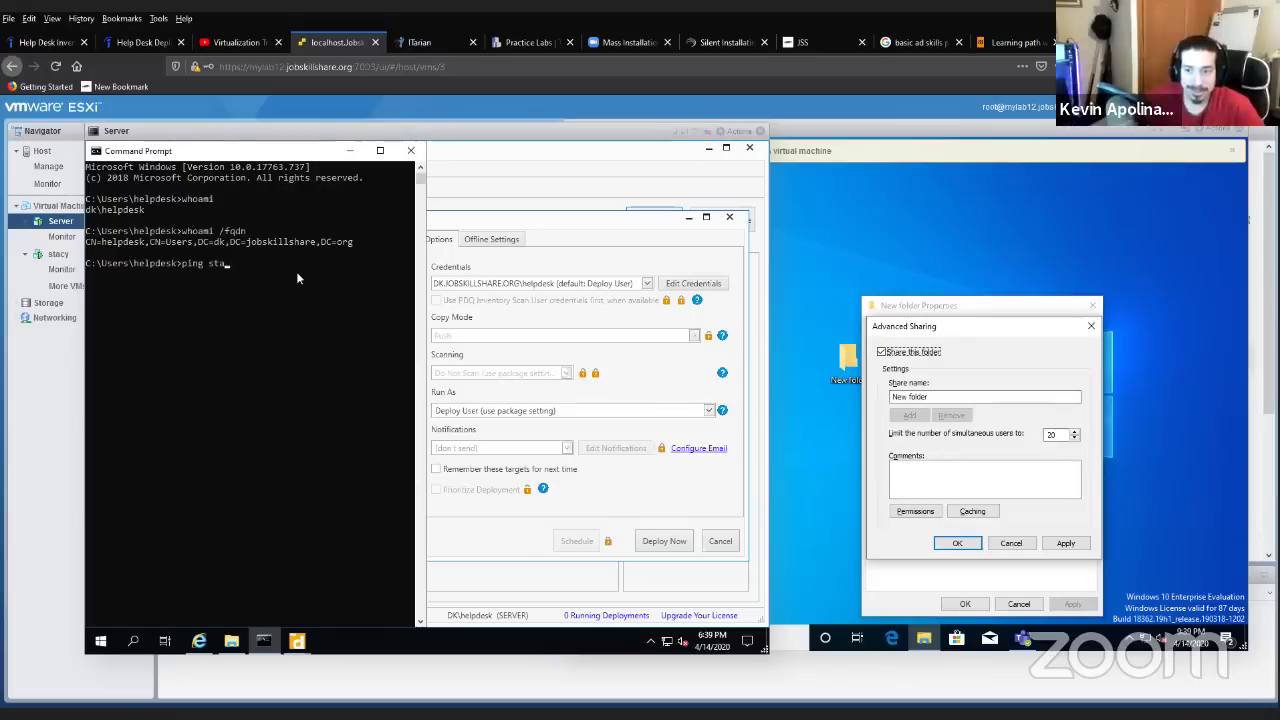
key("Return")
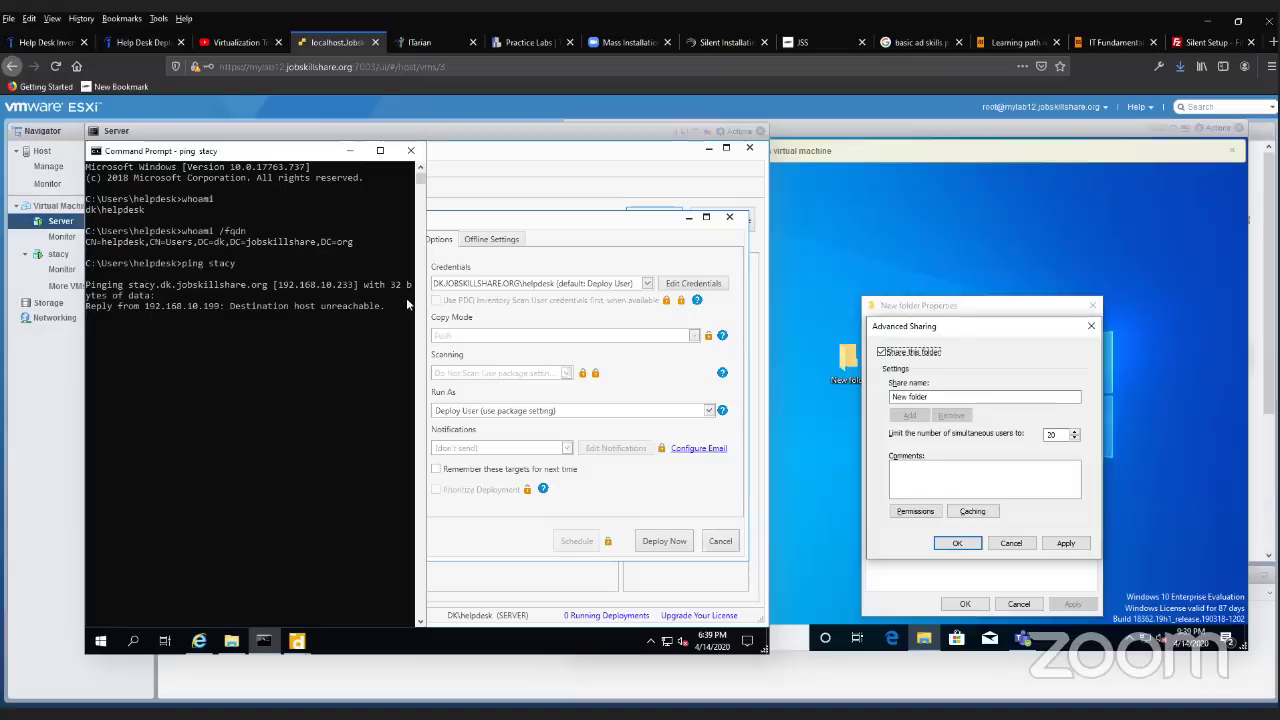
left_click_drag(414, 308, 622, 316)
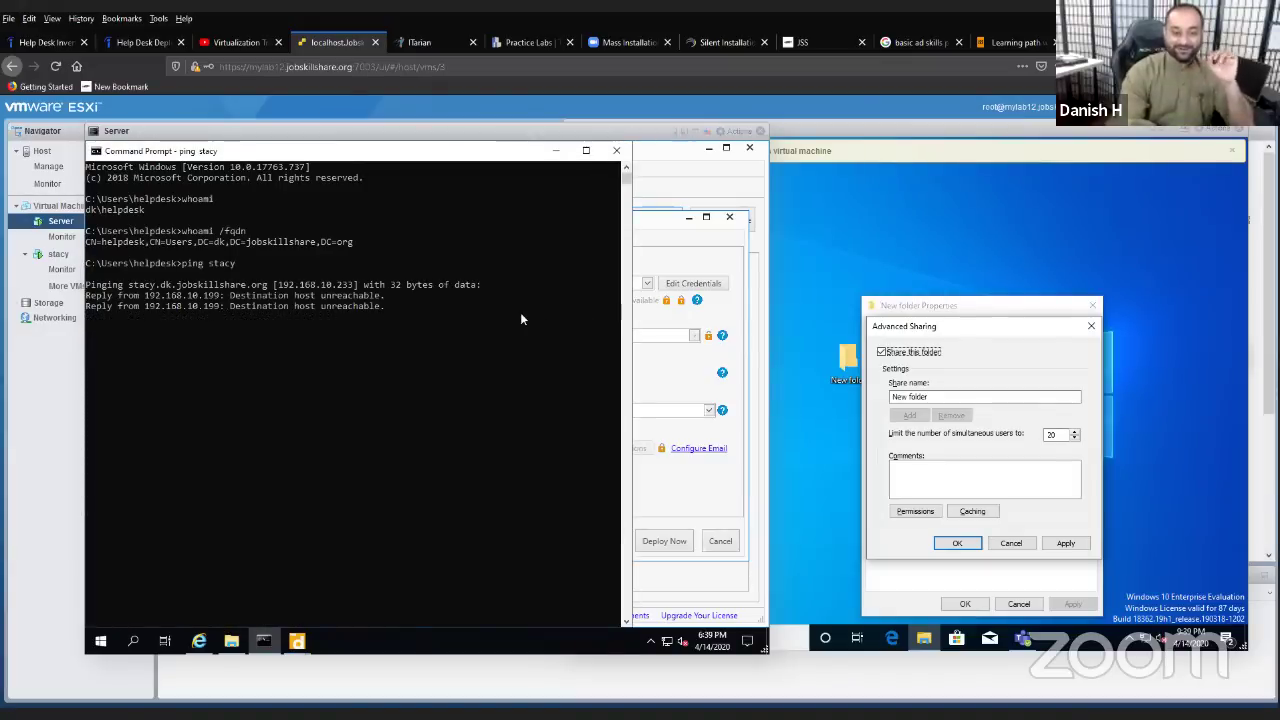
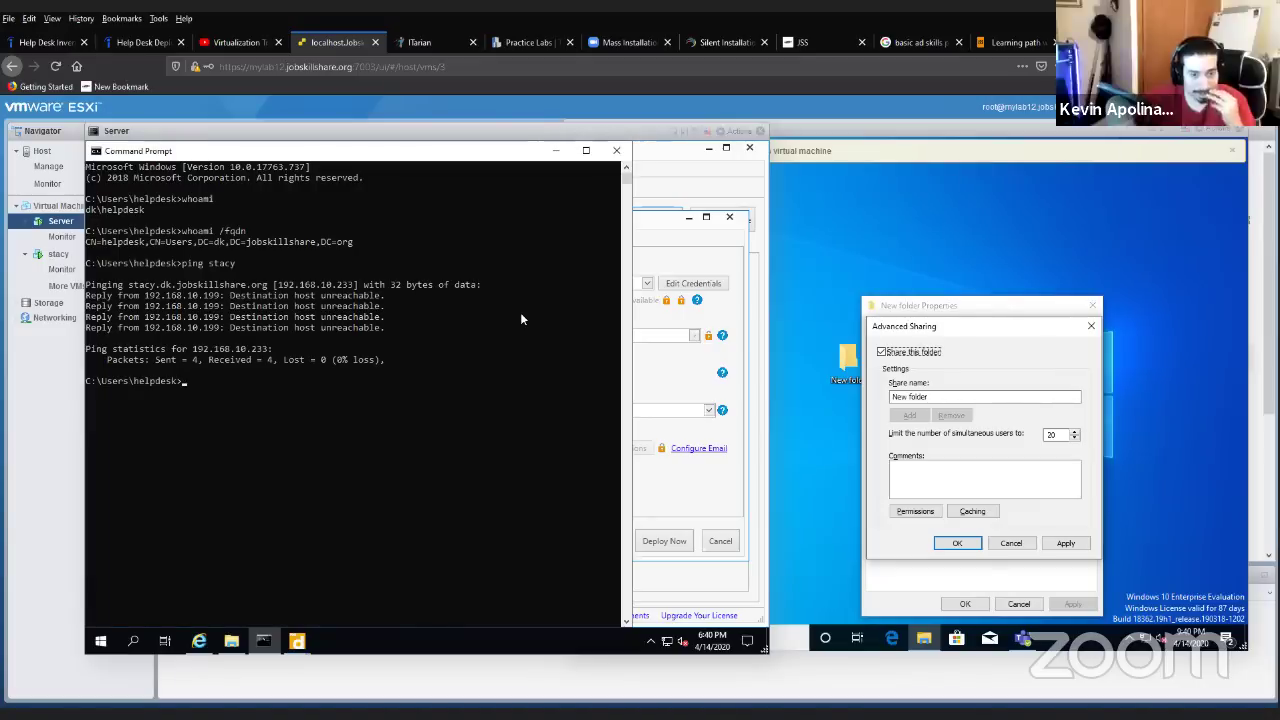
- Bring the stacy console forward and cancel out of Advanced Sharing and folder properties unchanged
left_click(800, 269)
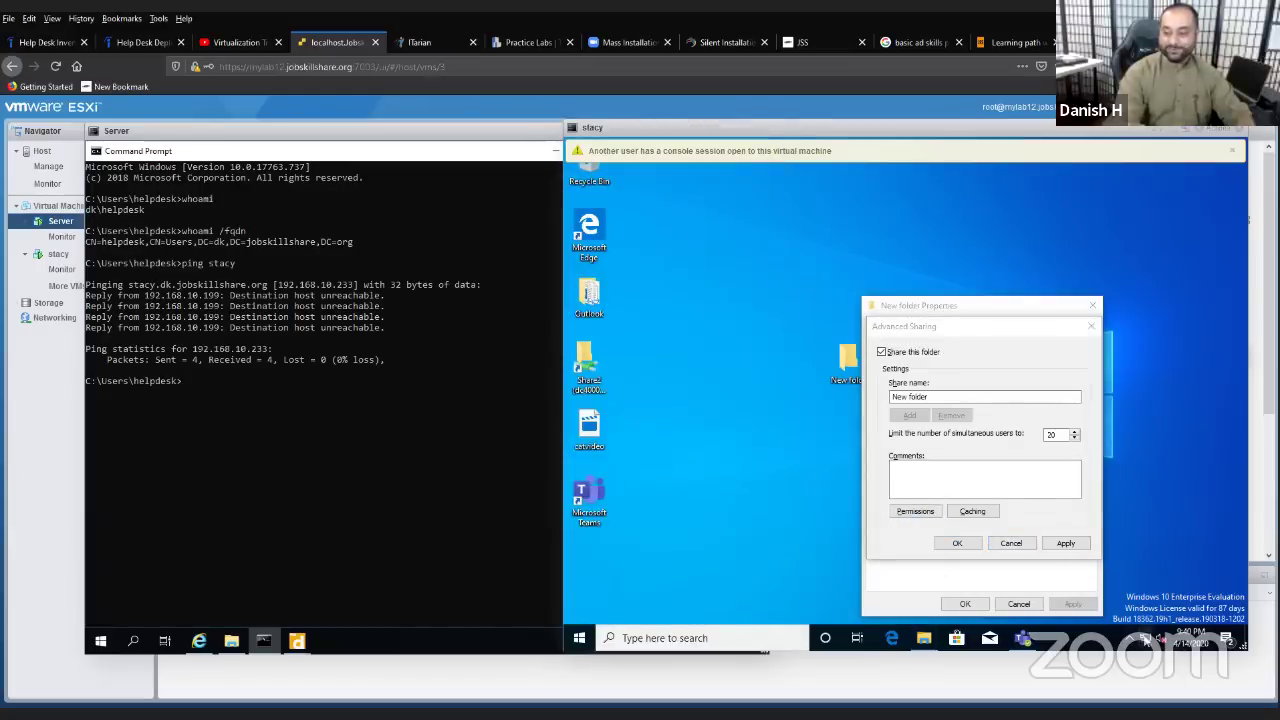
right_click(1144, 640)
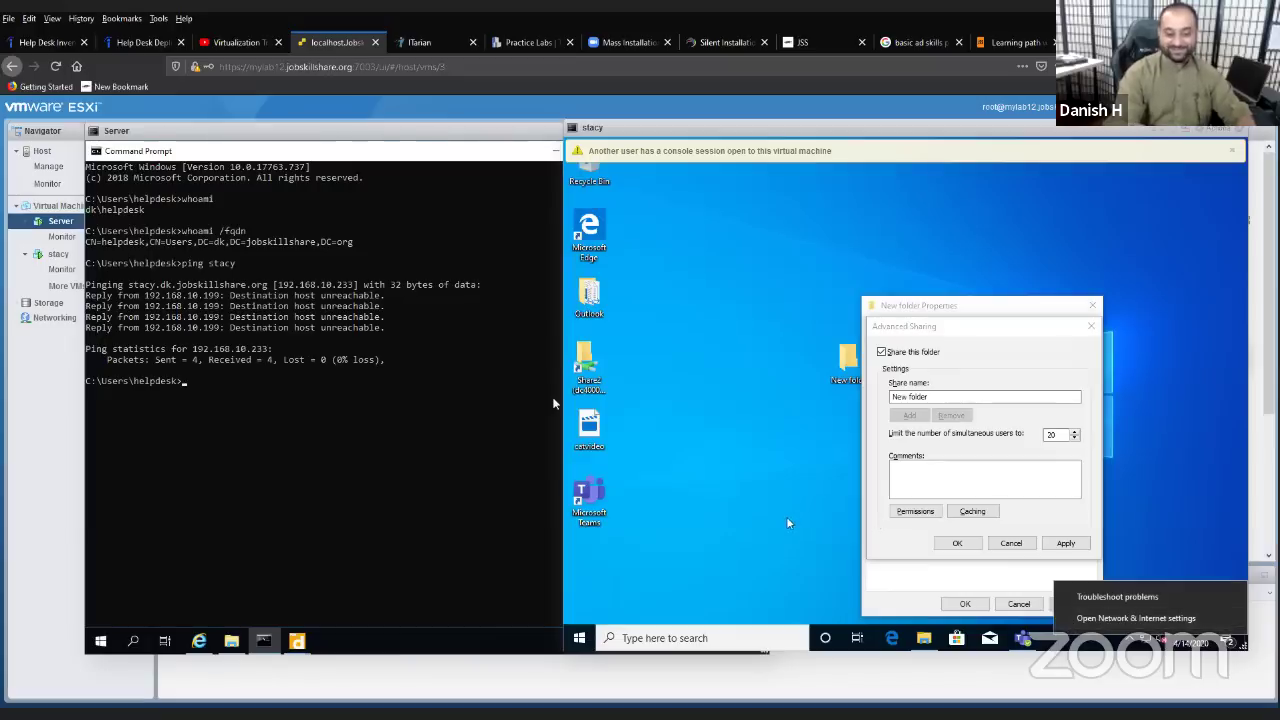
left_click(820, 554)
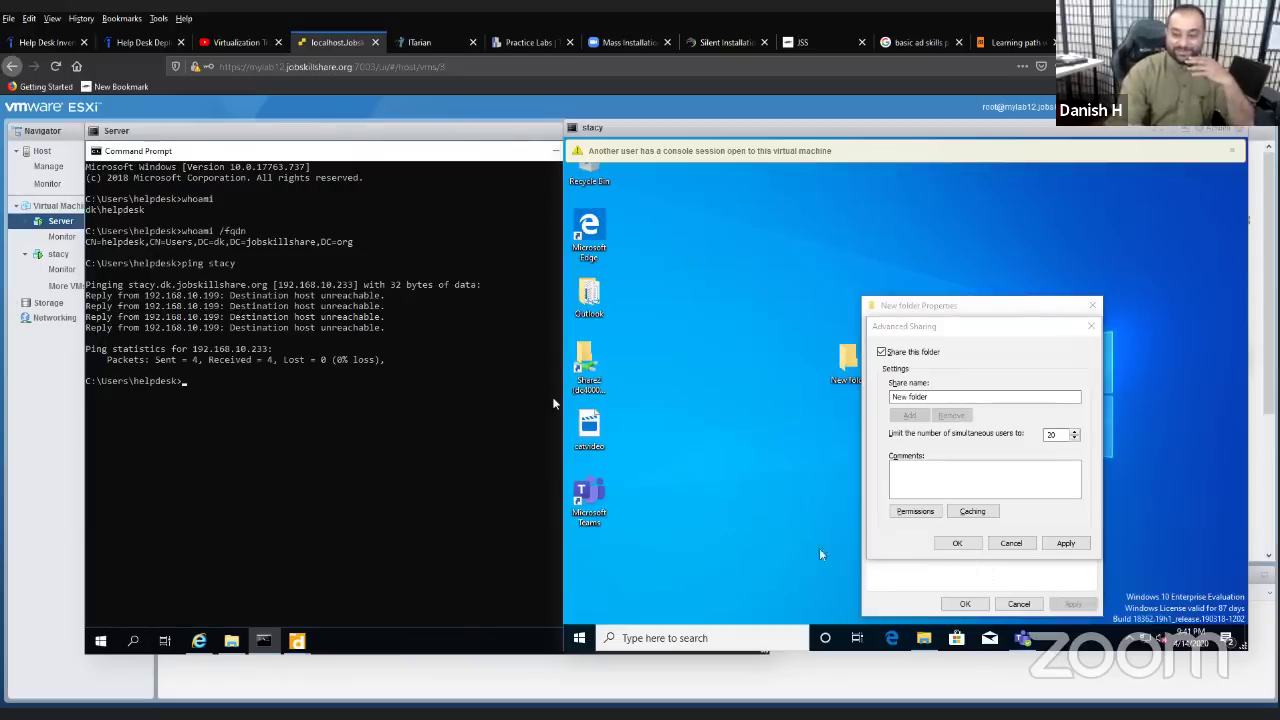
left_click(1011, 543)
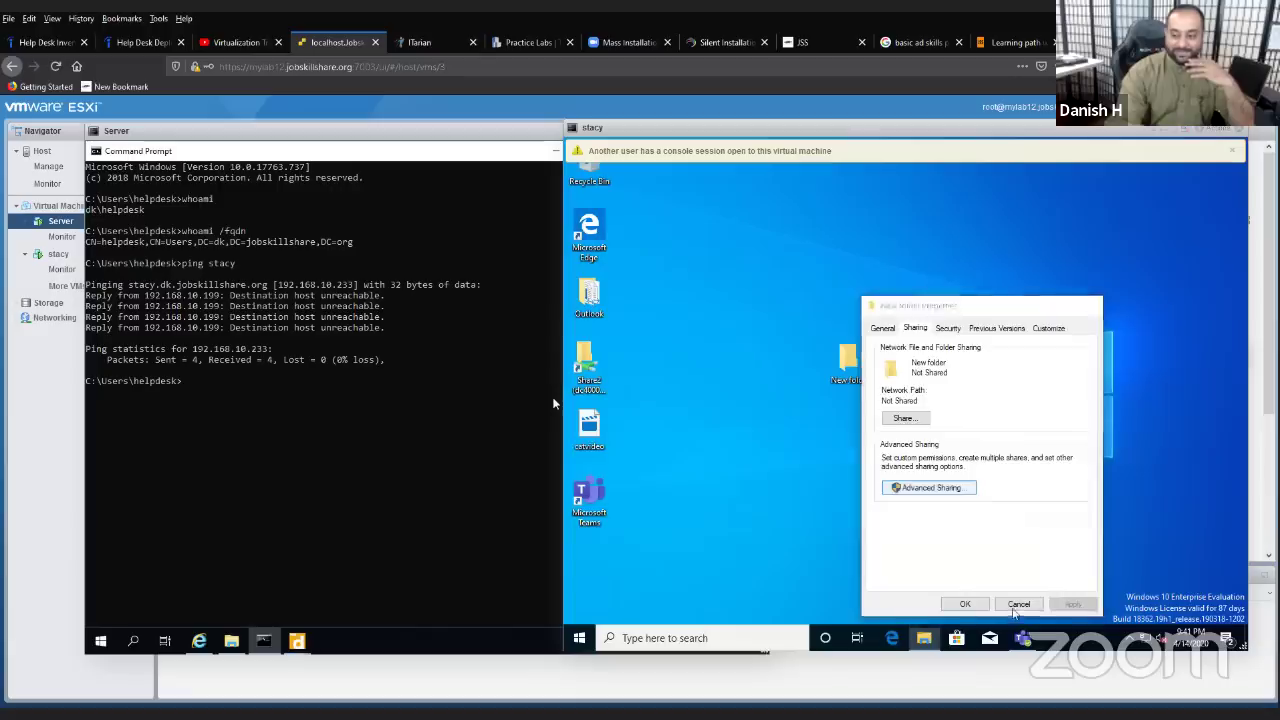
left_click(1018, 604)
- Search for 'firewall' on stacy and open Windows Defender Firewall's turn on/off settings
left_click(651, 640)
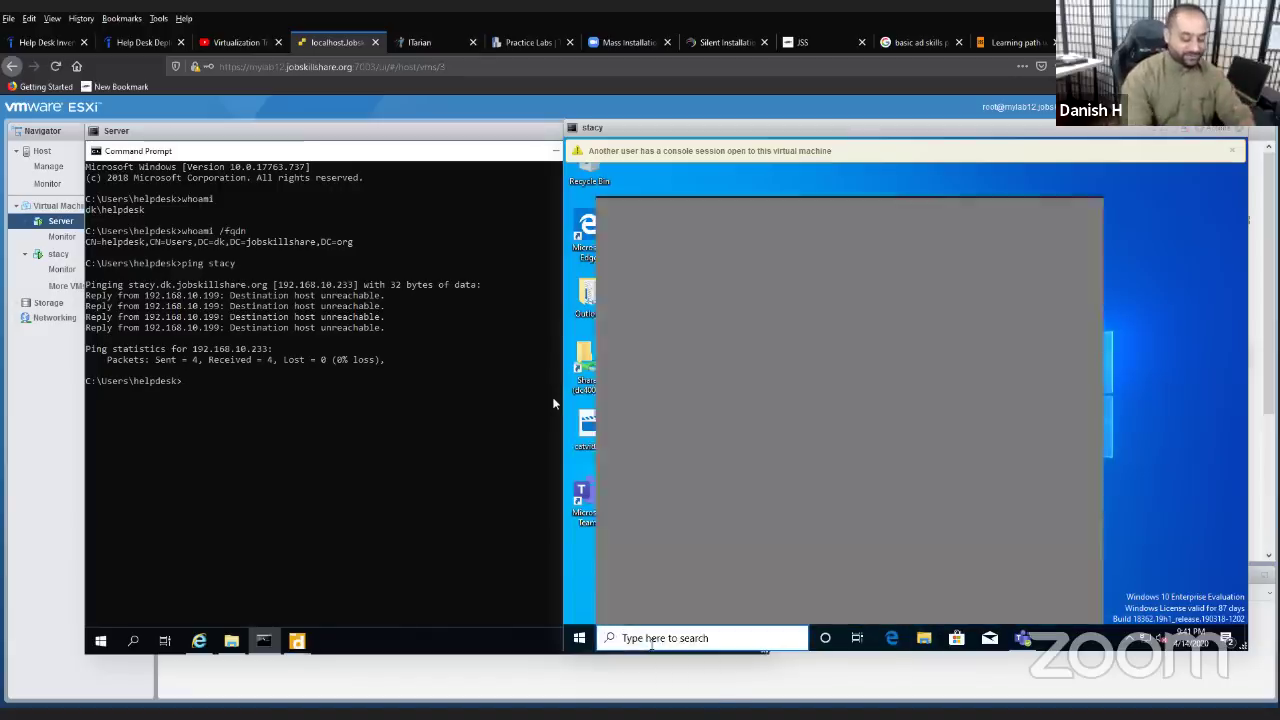
type("firewall")
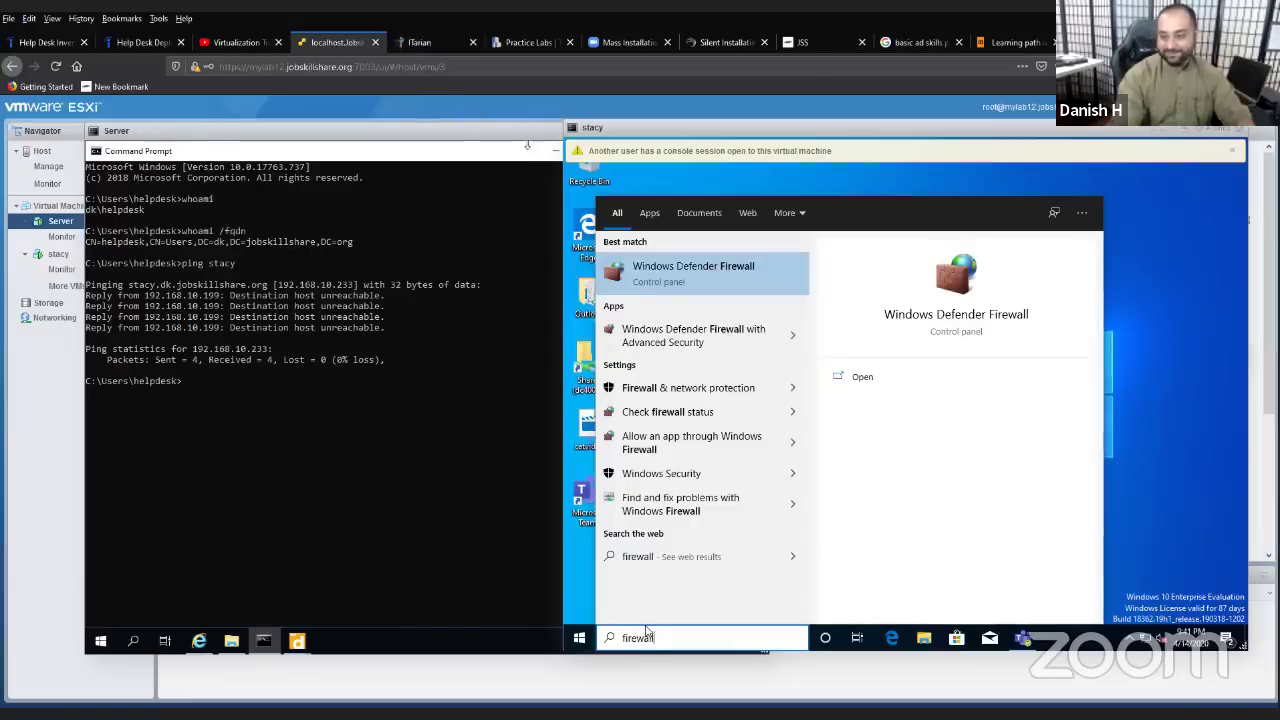
key("Escape")
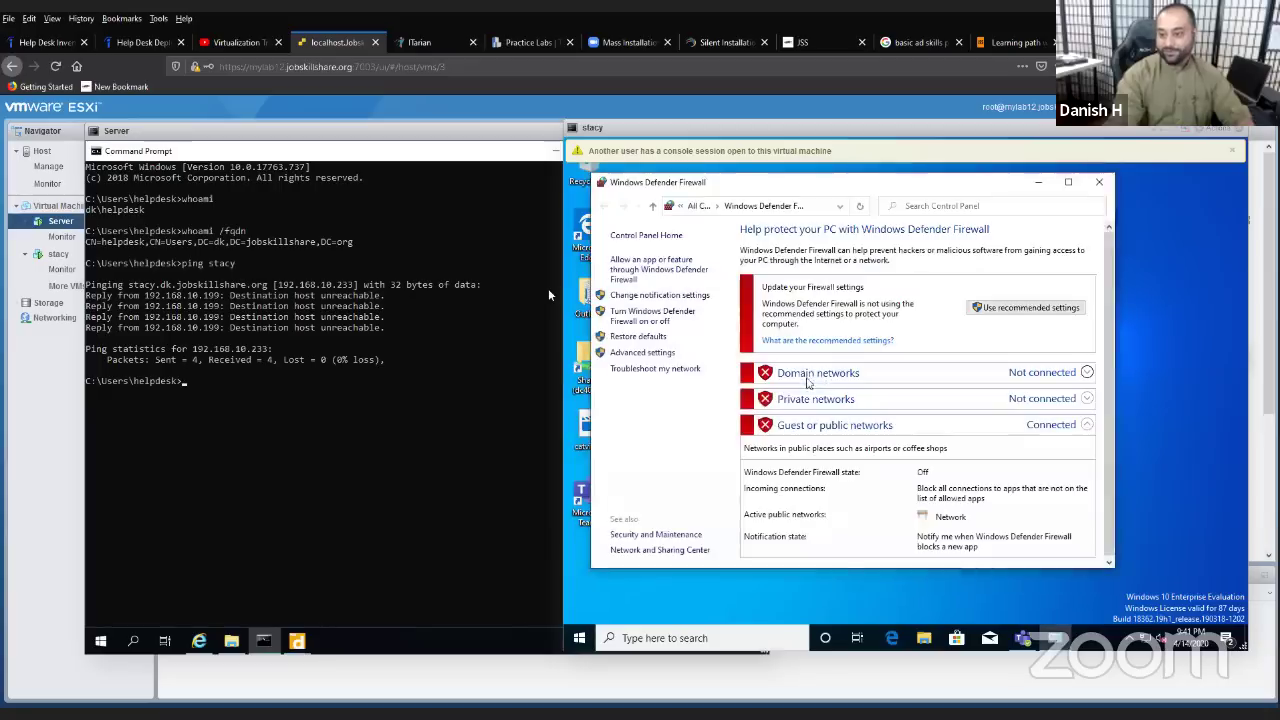
left_click(662, 312)
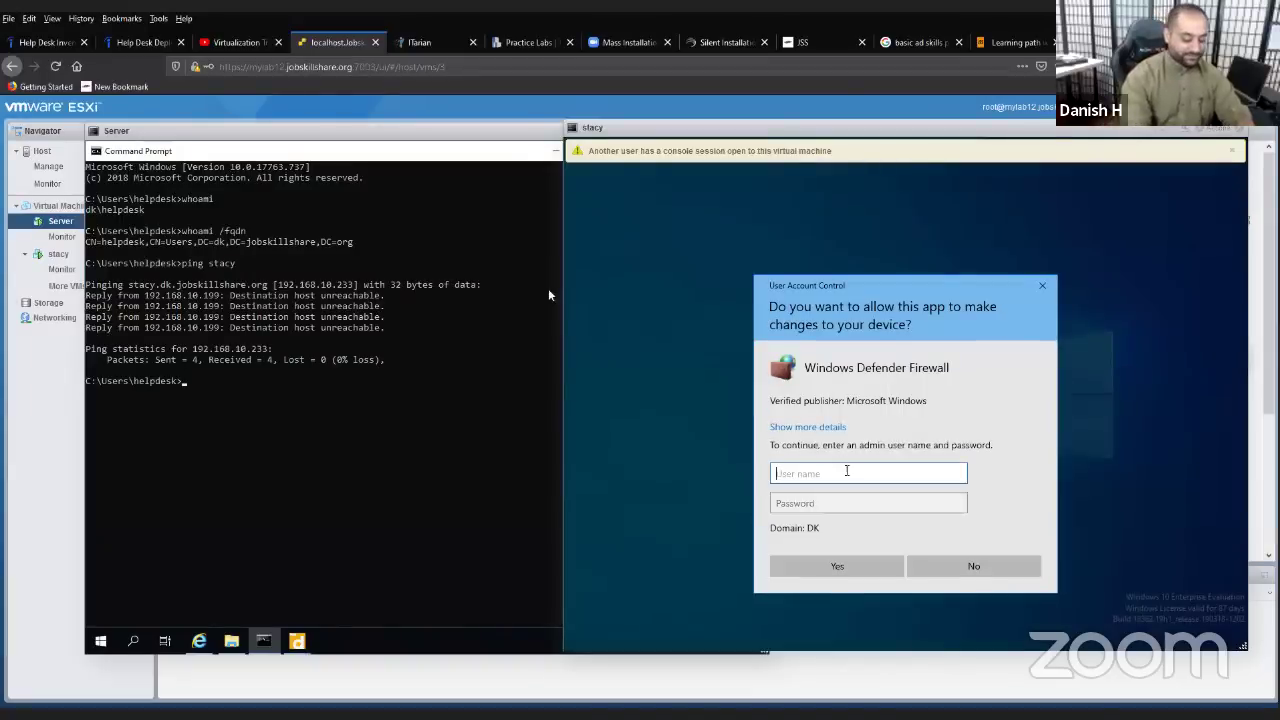
- Approve UAC with the helpdesk admin account, then turn the firewall off for all network types
type("helpd")
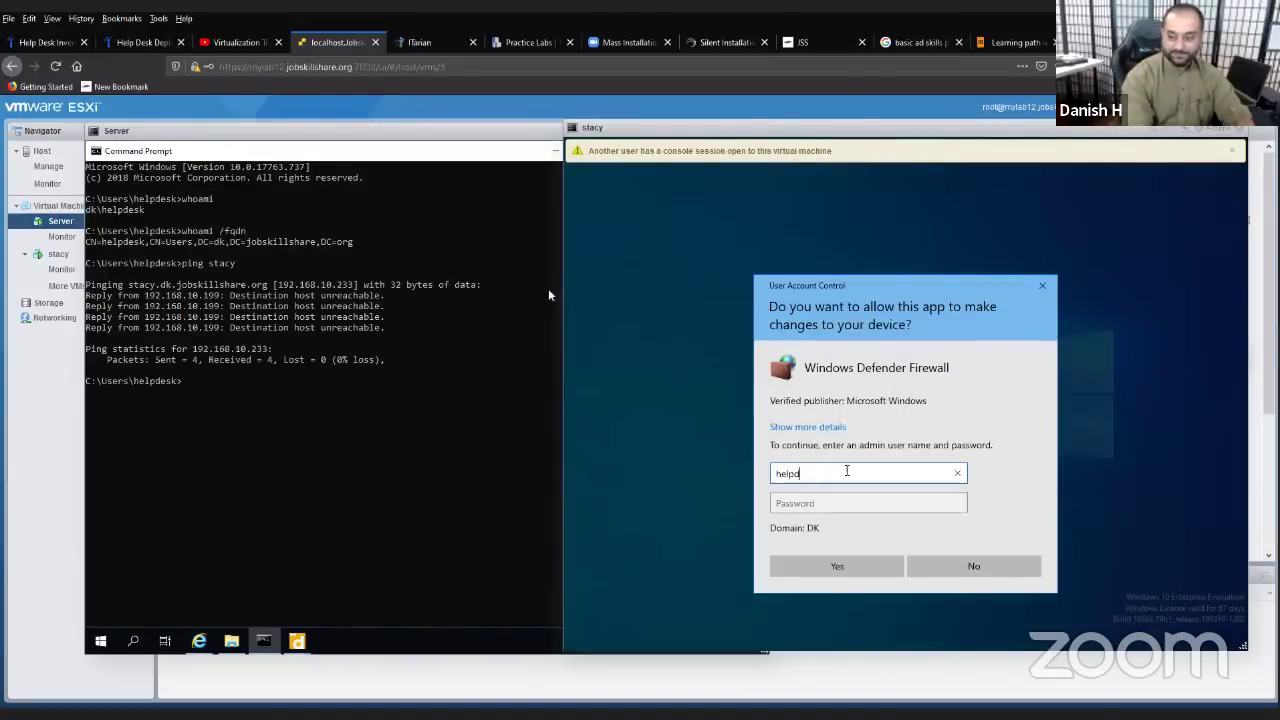
type("de")
key("BackSpace")
key("BackSpace")
type("e")
key("Tab")
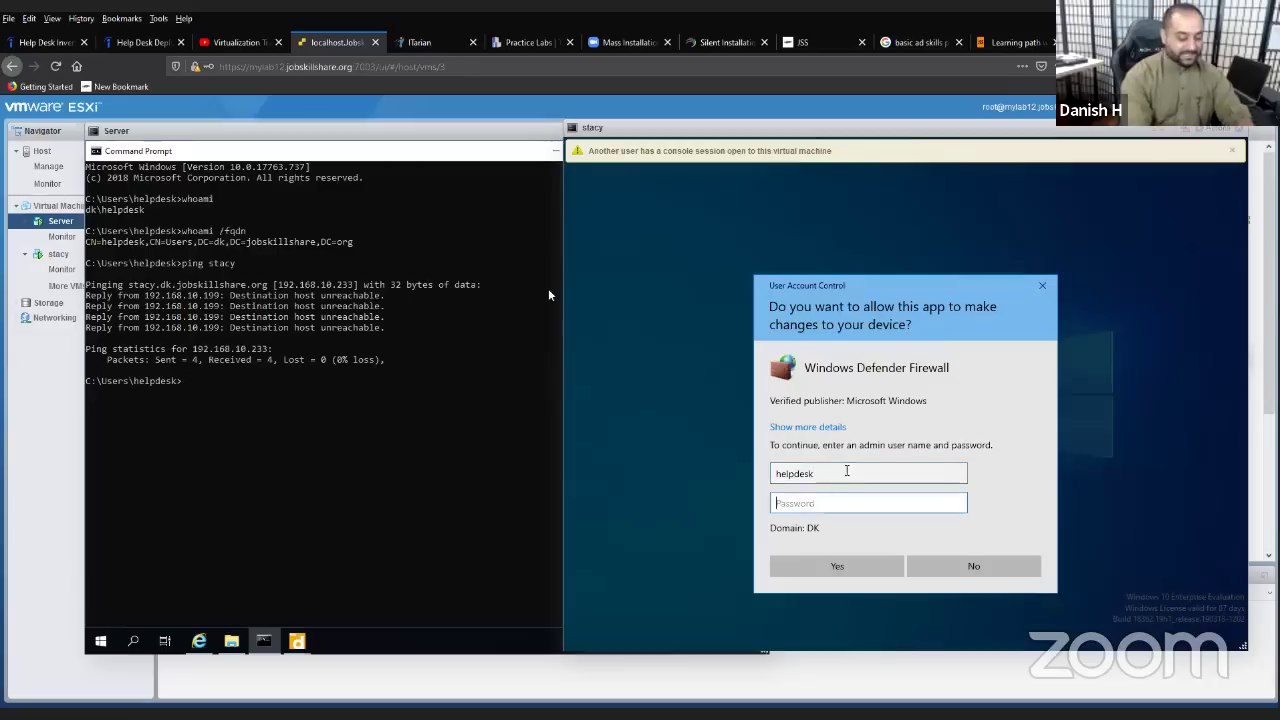
type("•••••")
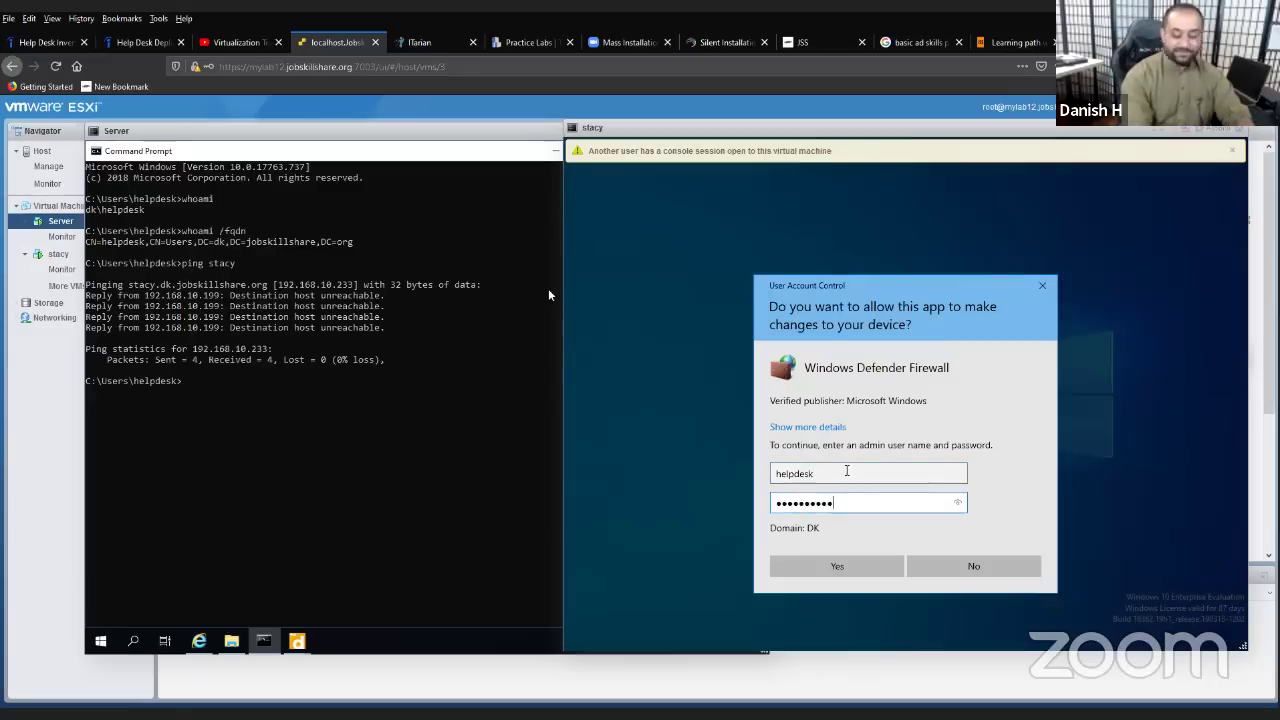
key("Return")
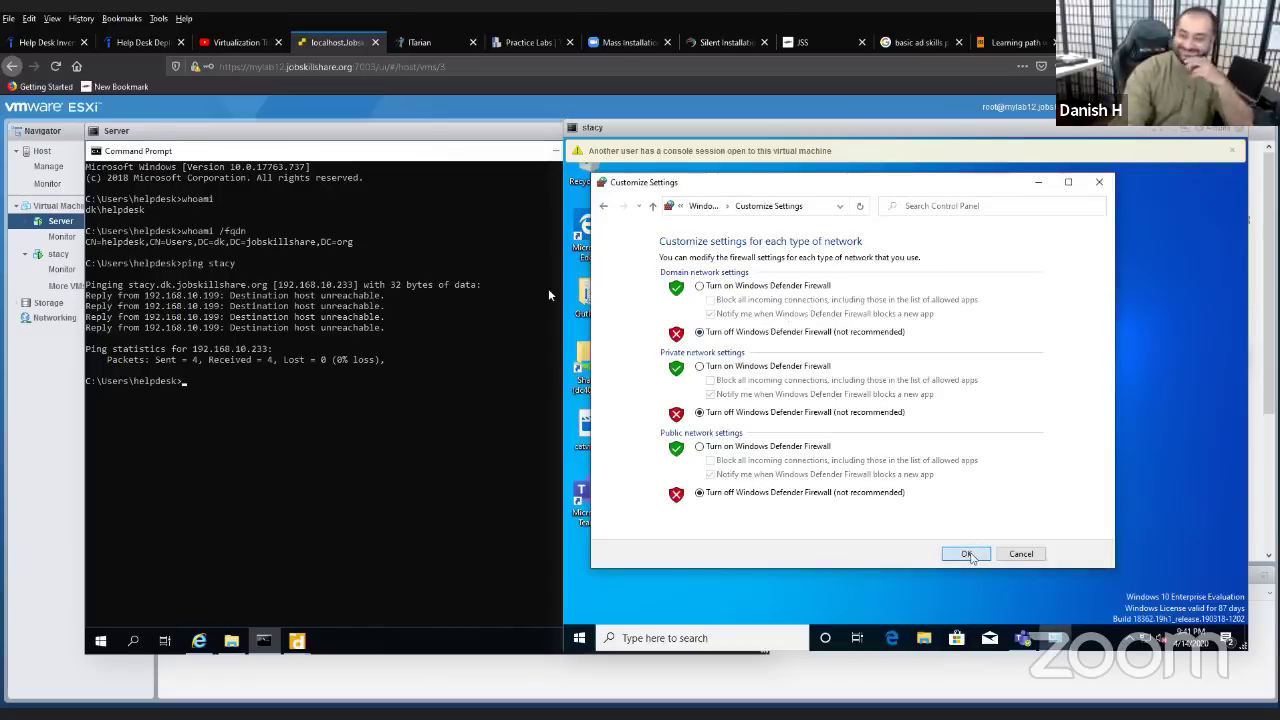
left_click(967, 554)
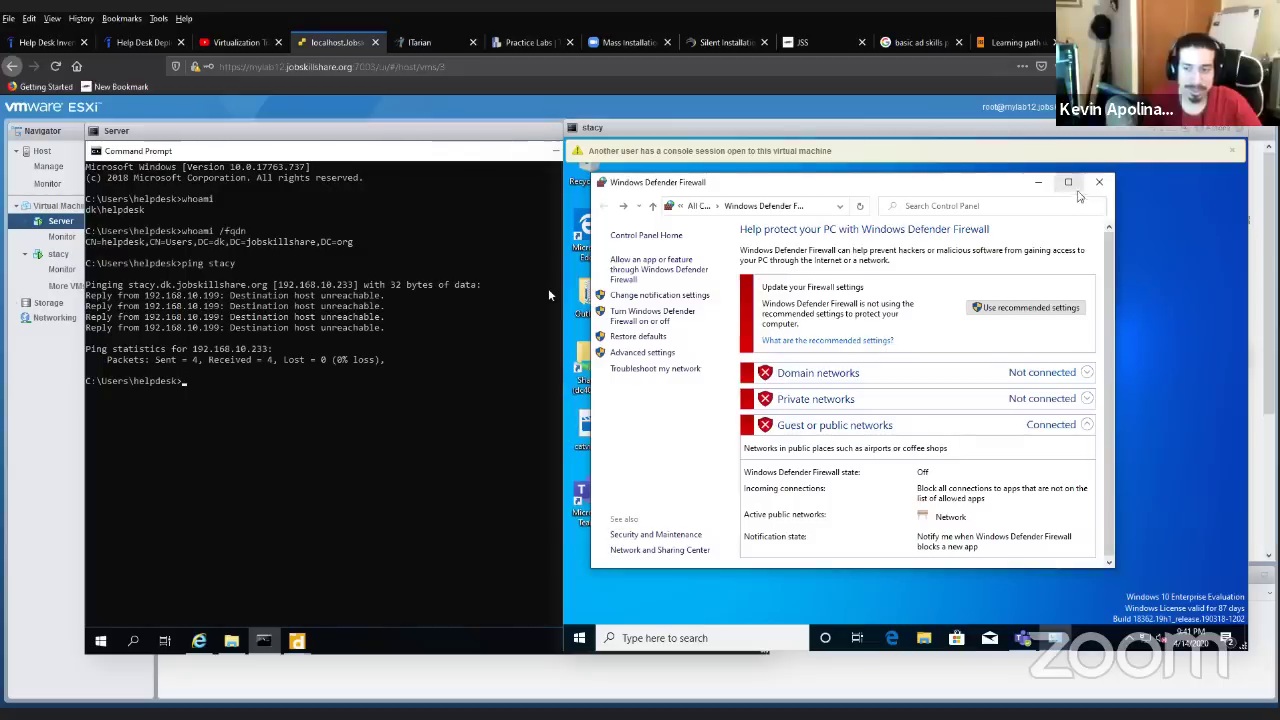
- Close the Windows Defender Firewall window on stacy
left_click(1098, 183)
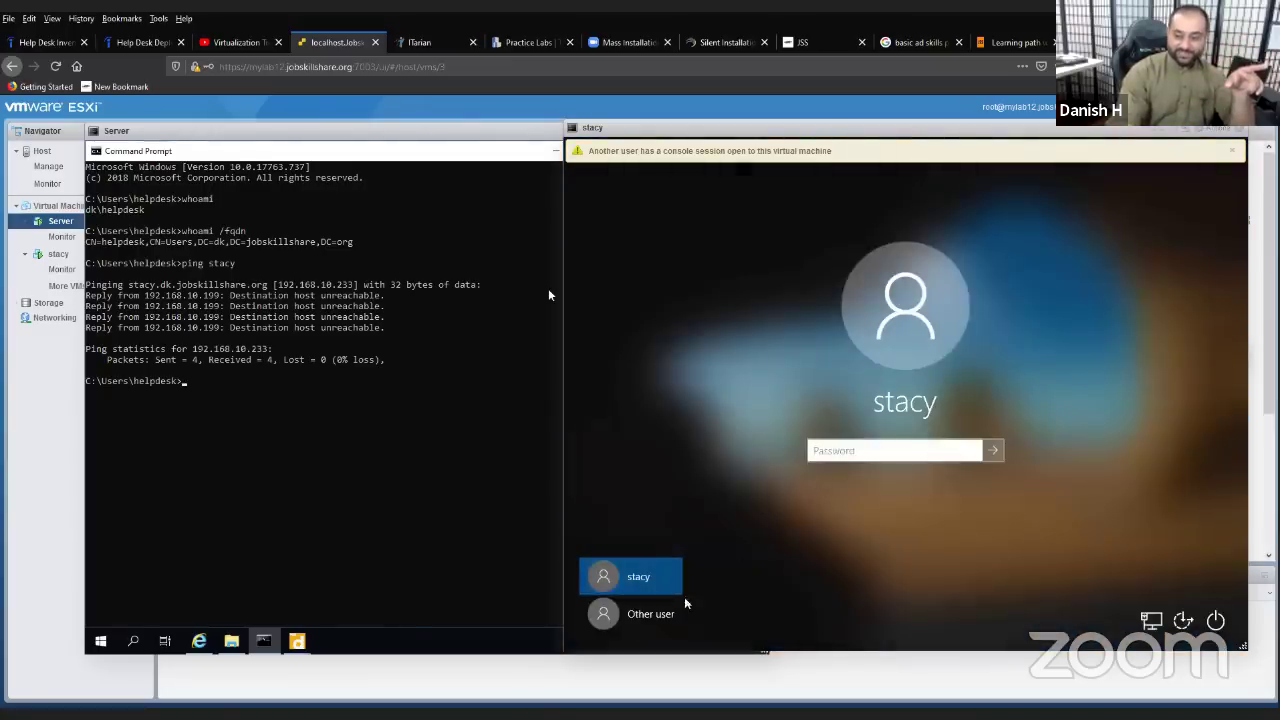
- Sign in to stacy as Other user with the domain helpdesk account and its password
left_click(650, 613)
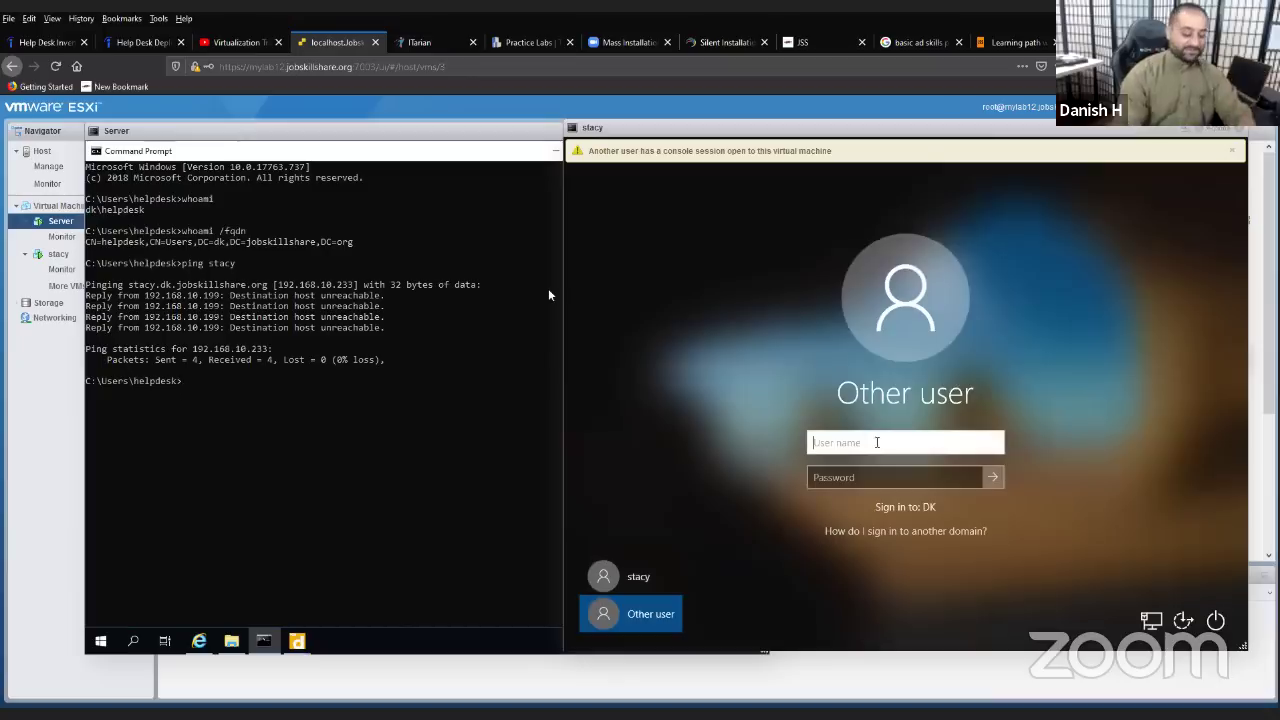
type("helpdesk")
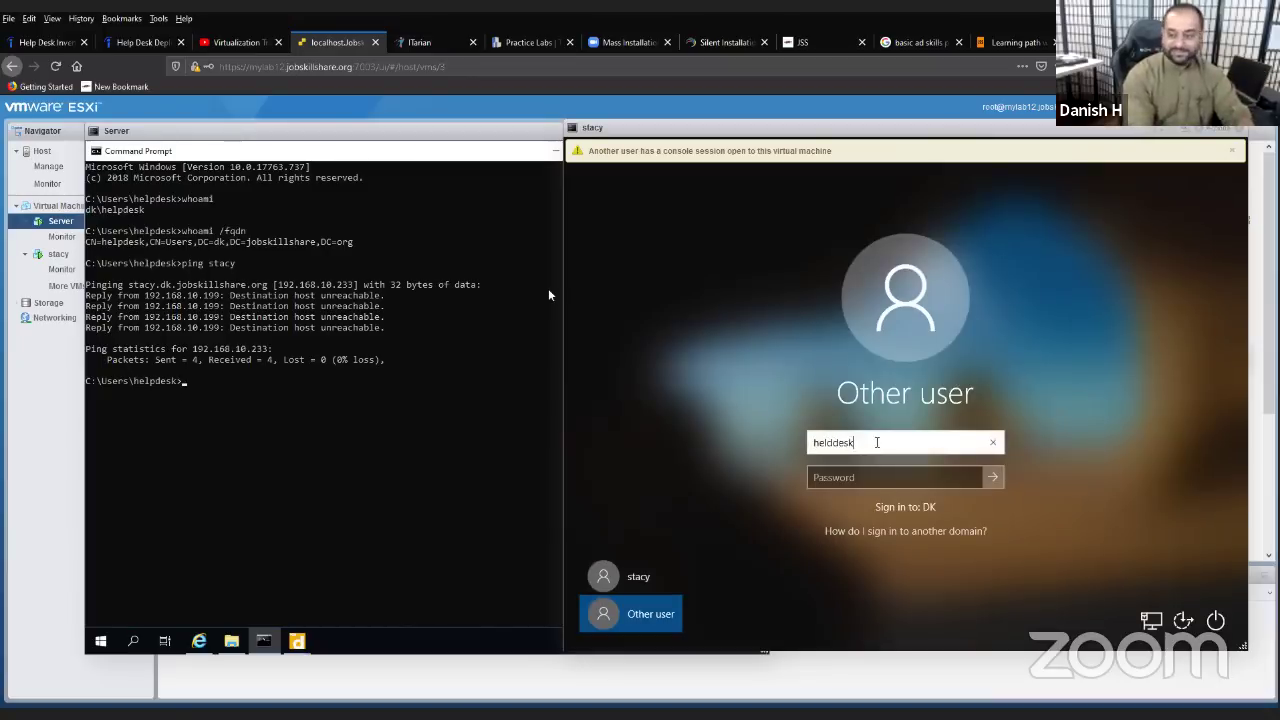
key("Tab")
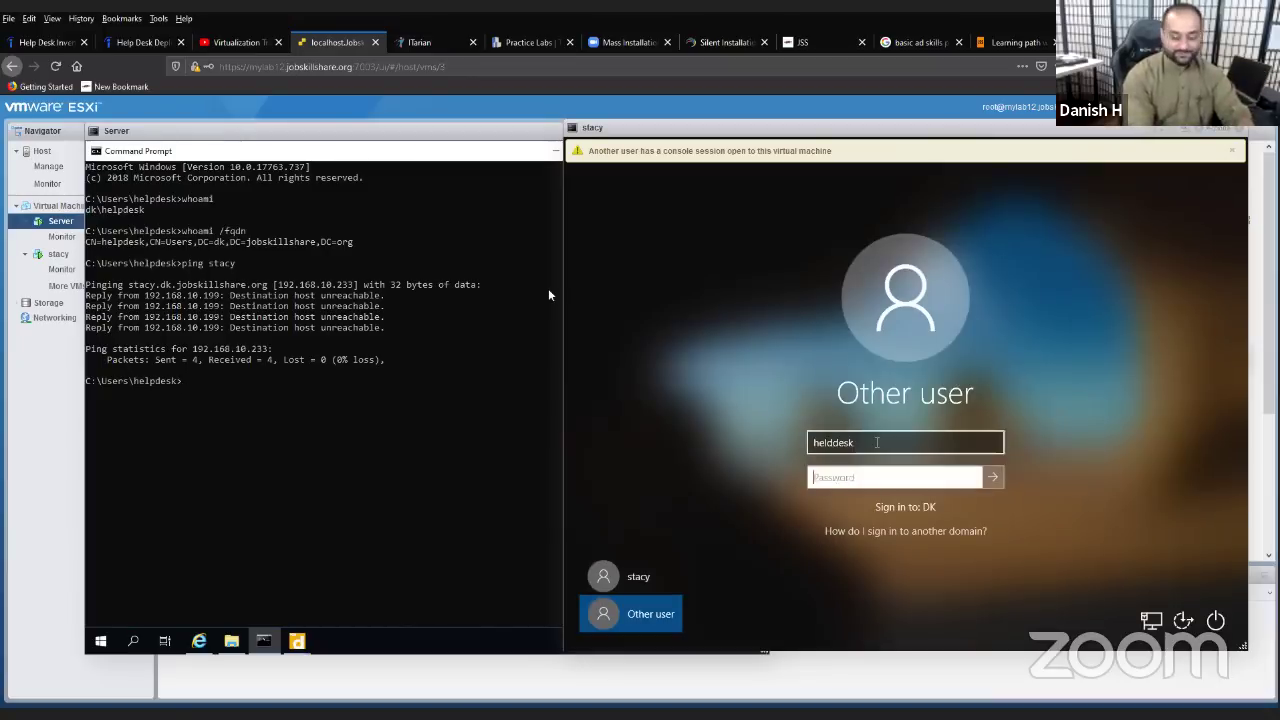
left_click(881, 442)
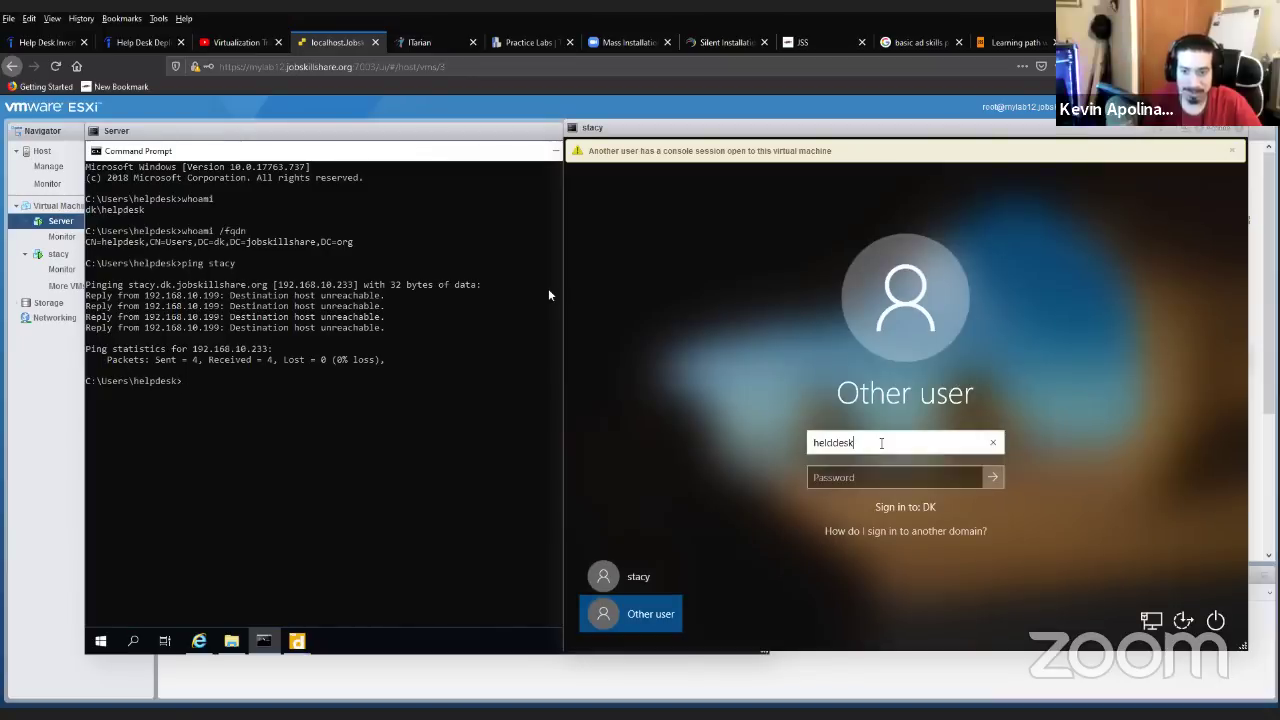
key("BackSpace")
key("BackSpace")
key("BackSpace")
key("BackSpace")
key("BackSpace")
type("p")
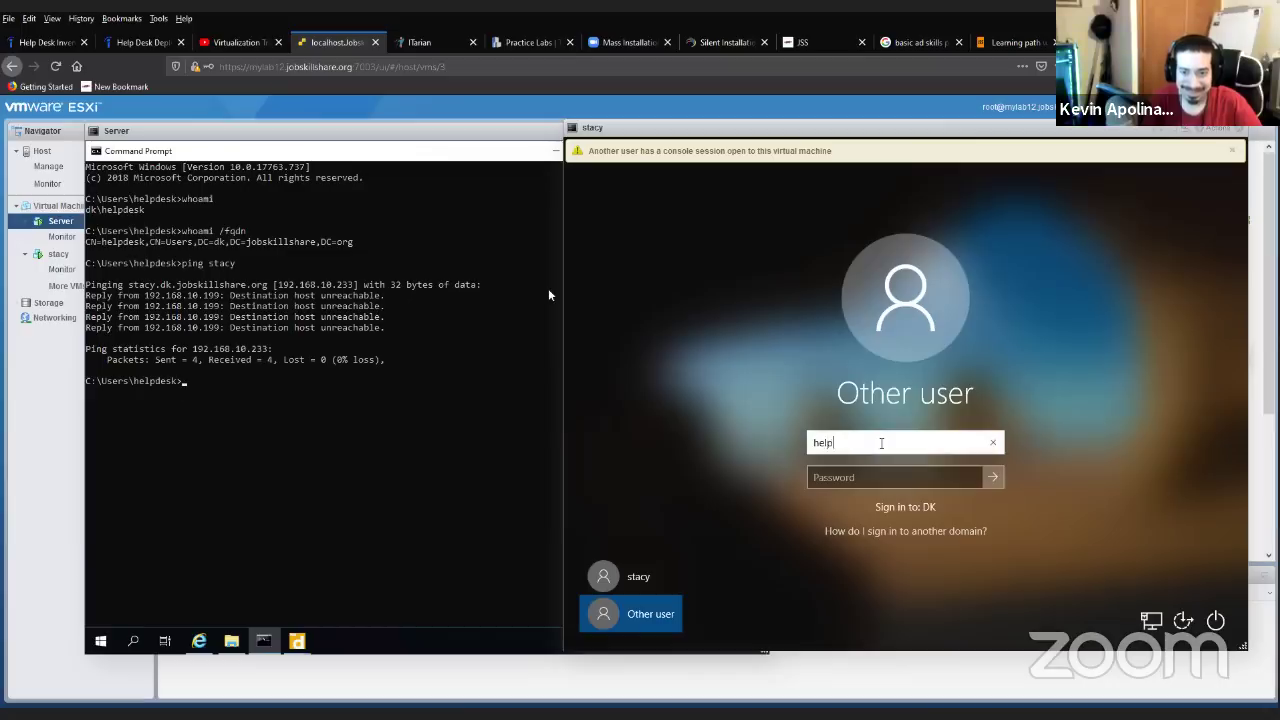
type("desk")
key("Tab")
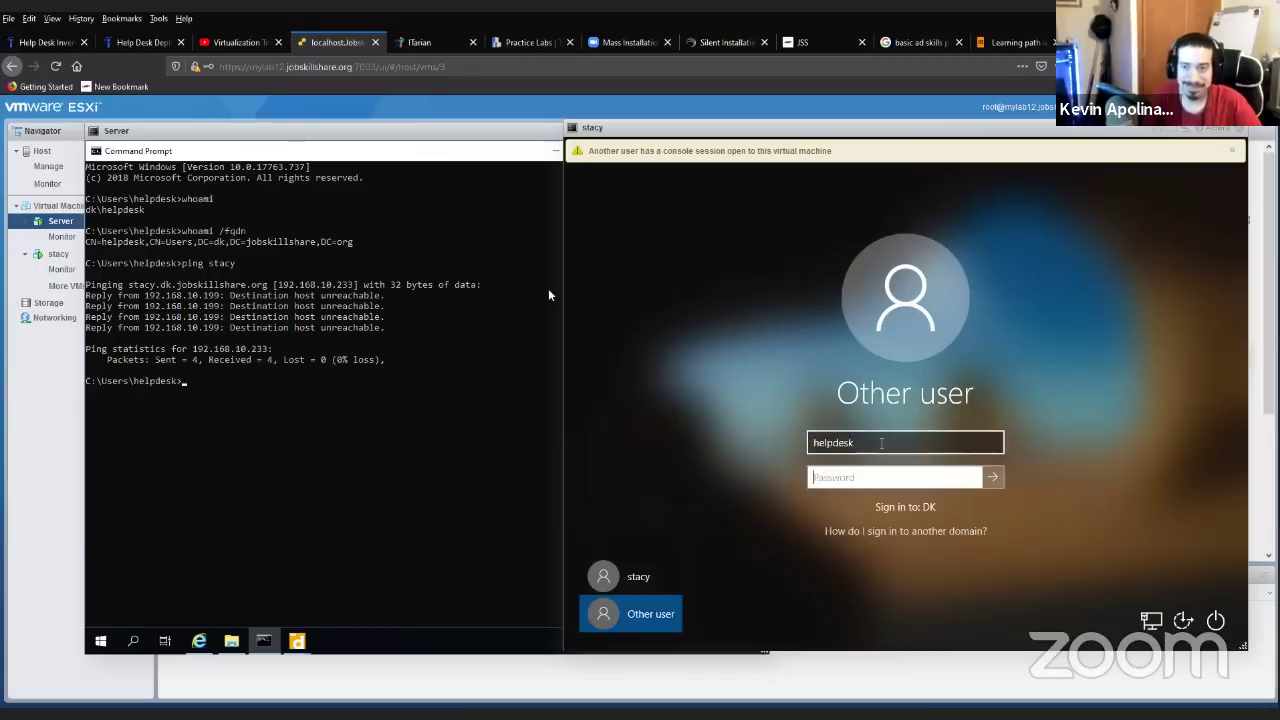
type("••••••••••")
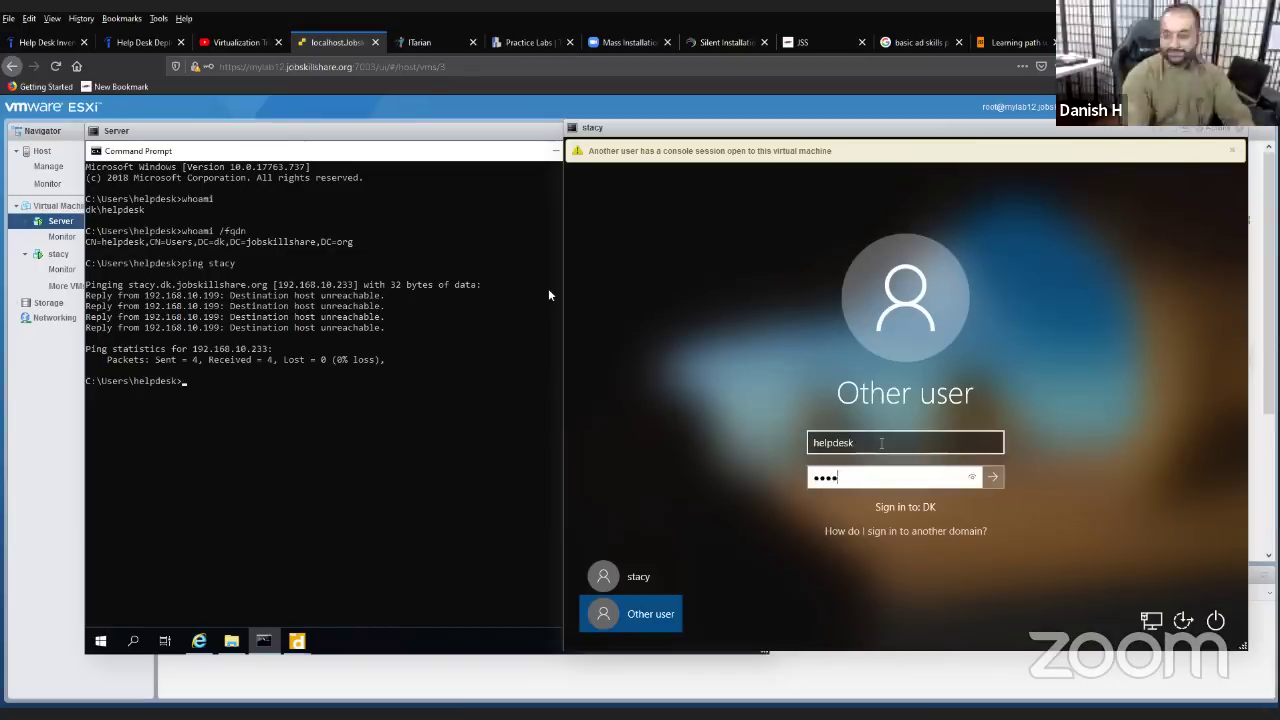
key("Return")
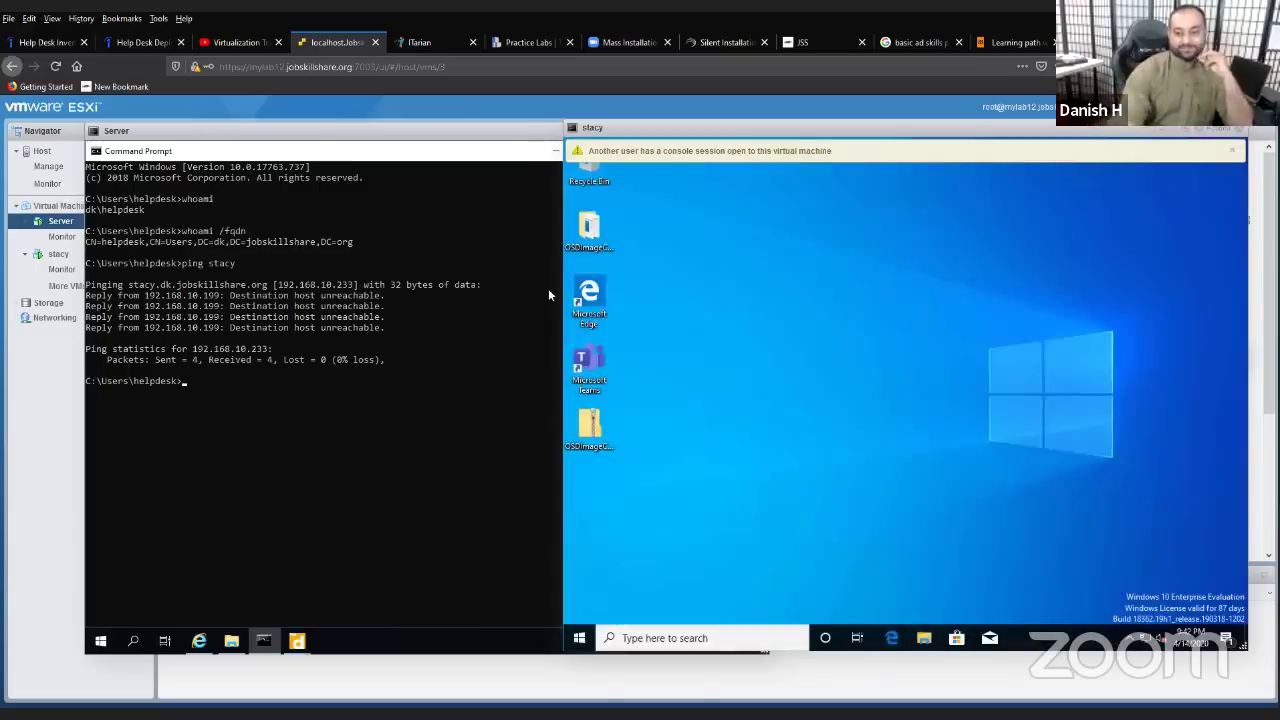
- Rearrange the Server and stacy console windows and start a Windows search on stacy
left_click(275, 349)
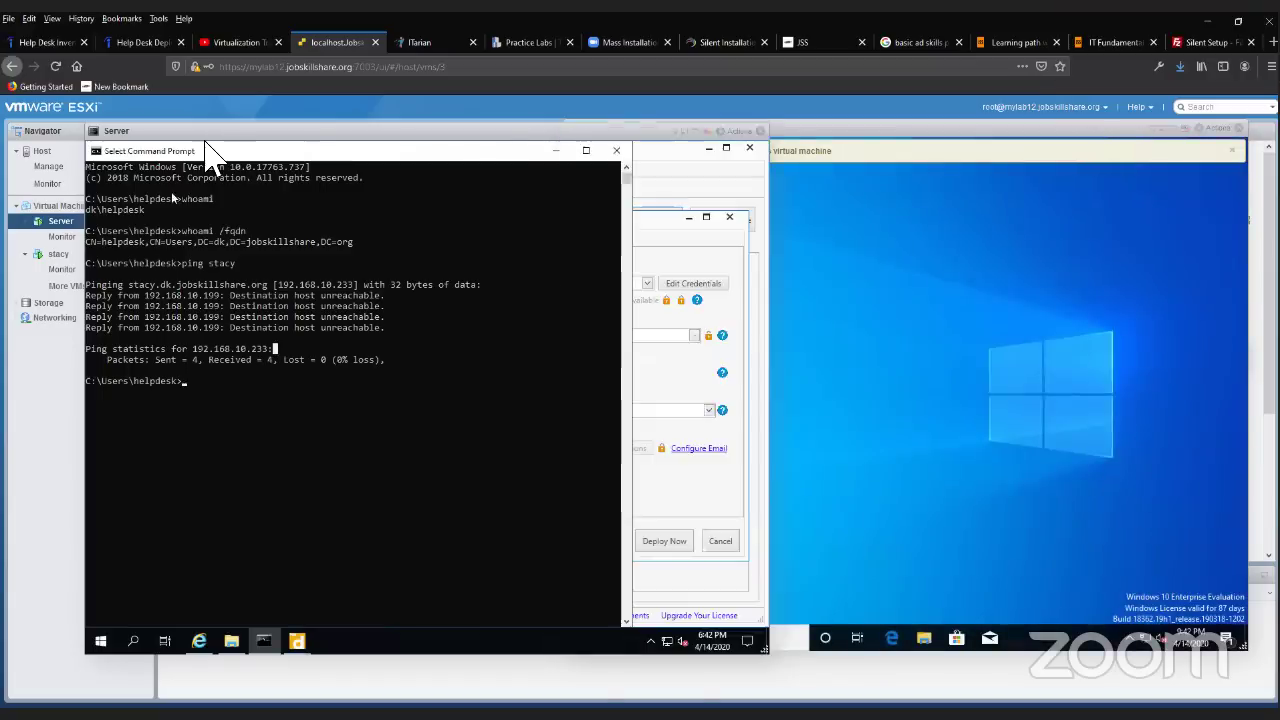
left_click_drag(205, 143, 201, 366)
left_click(794, 577)
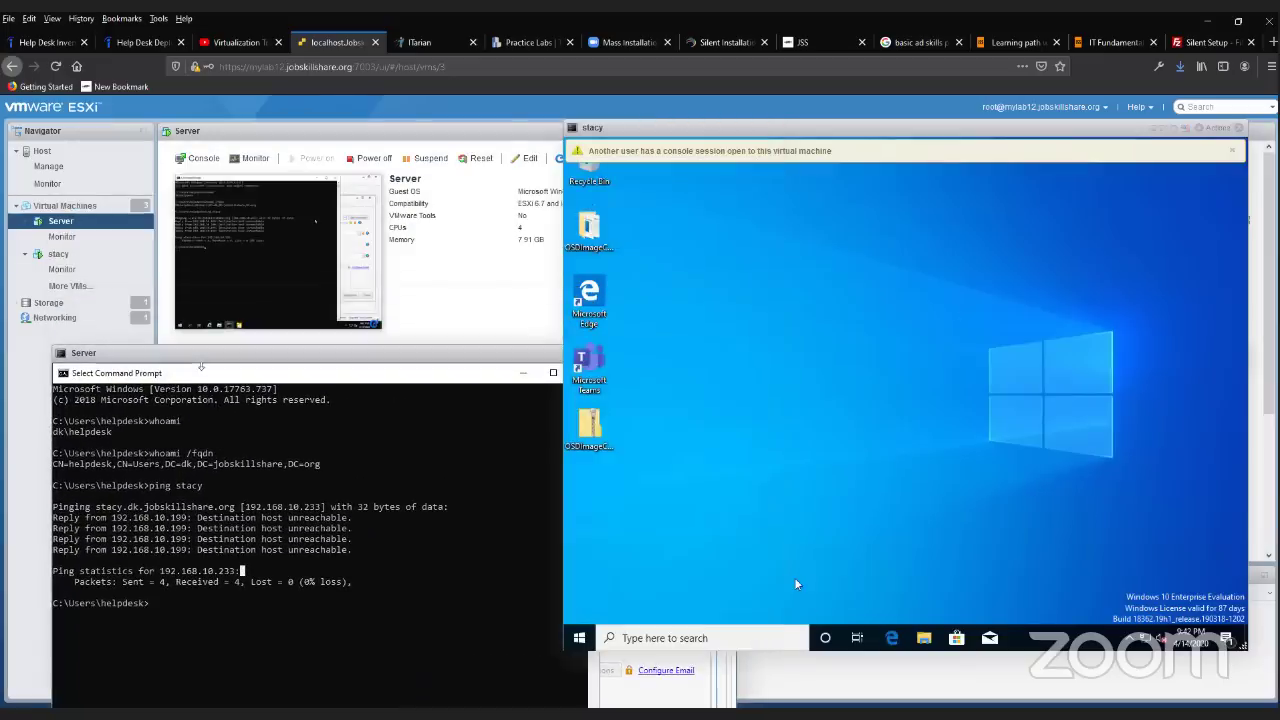
left_click(697, 632)
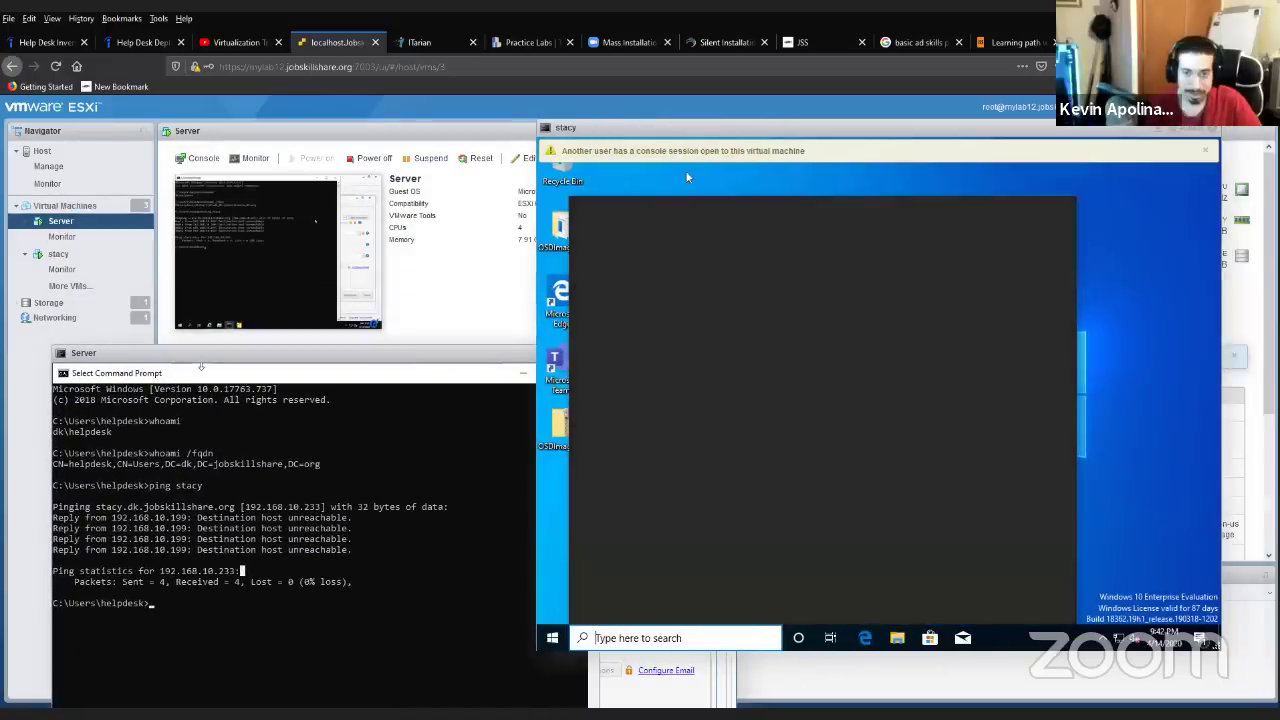
left_click_drag(374, 366, 439, 390)
- Open the DC VM's browser console and send Ctrl-Alt-Delete via Guest OS > Send keys
left_click(72, 205)
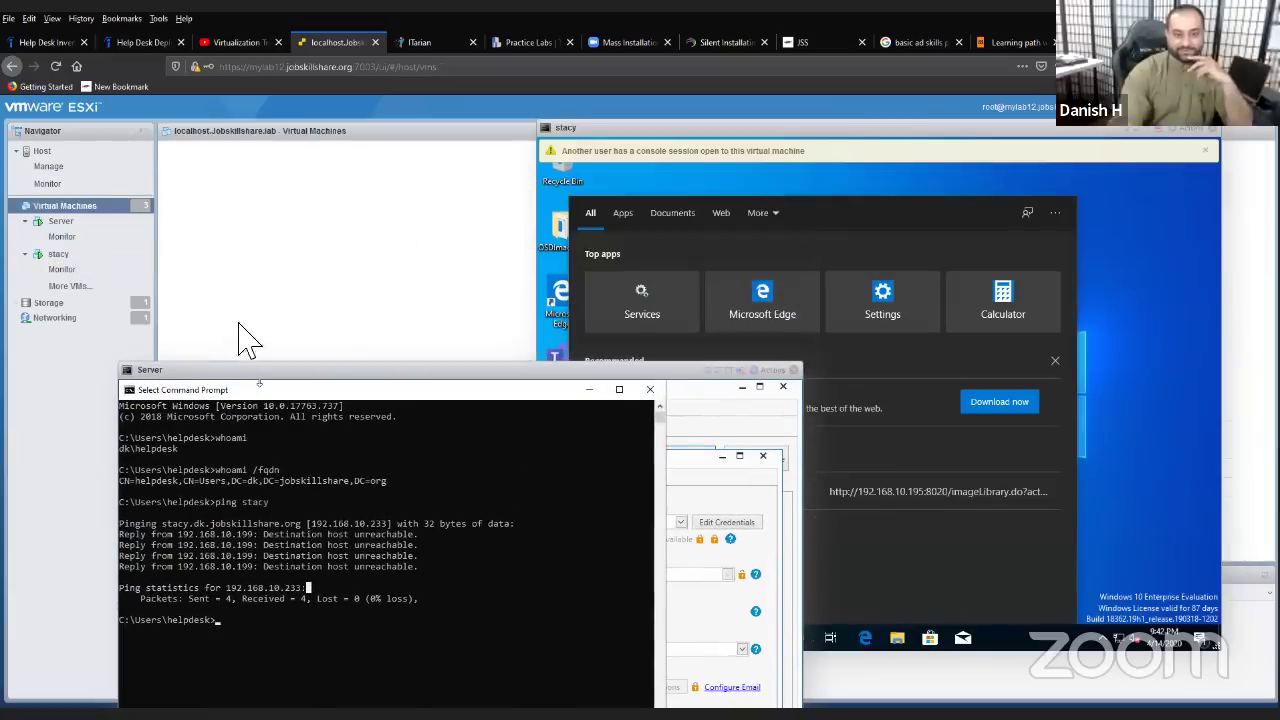
left_click(214, 206)
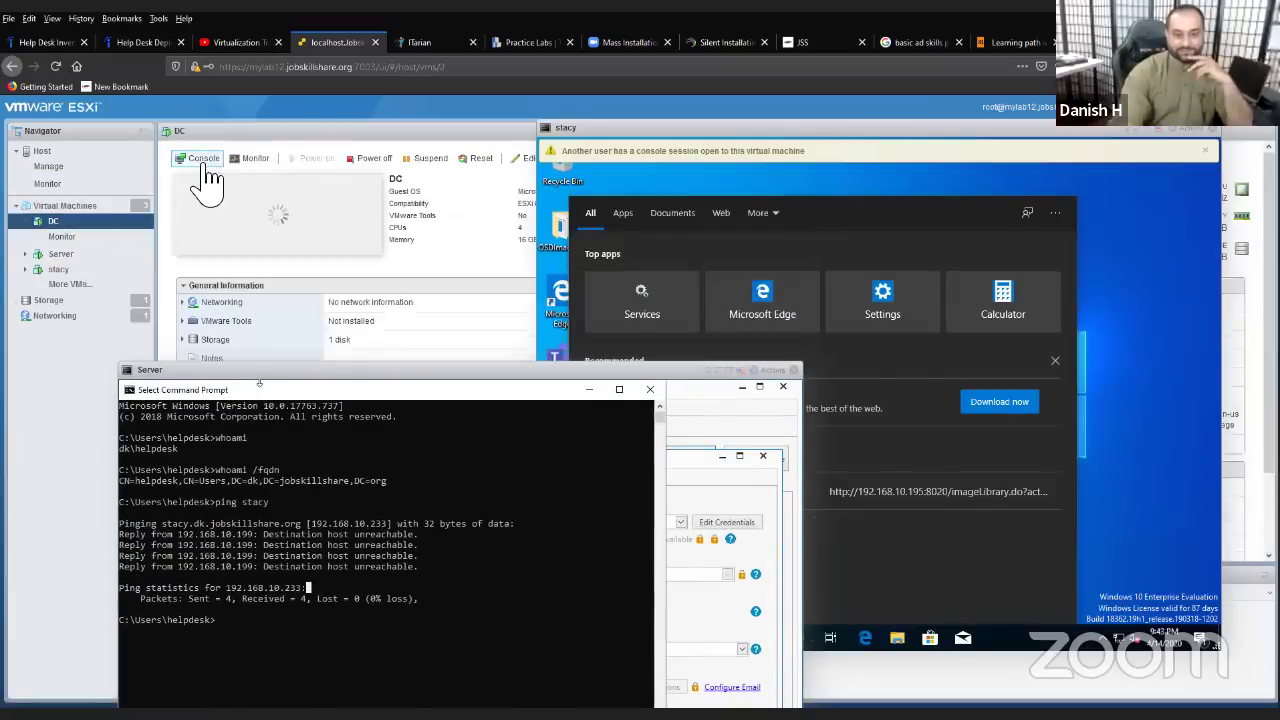
left_click(203, 158)
left_click(240, 174)
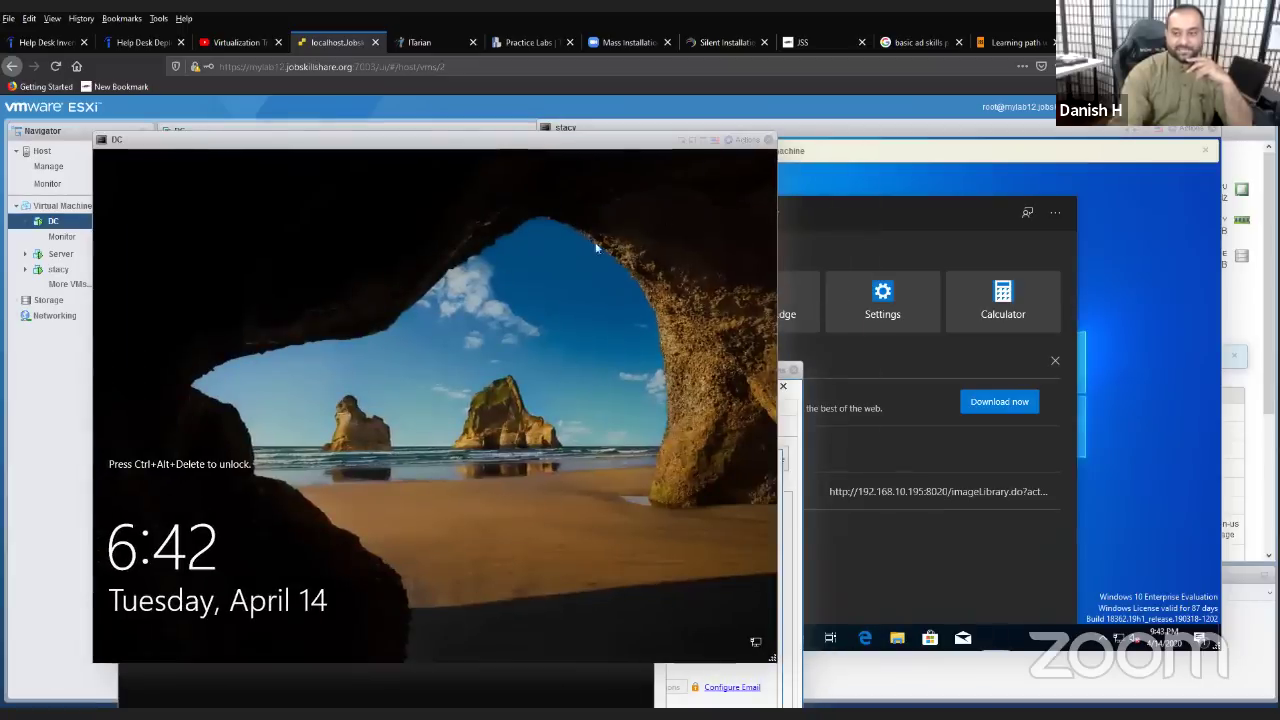
left_click(747, 139)
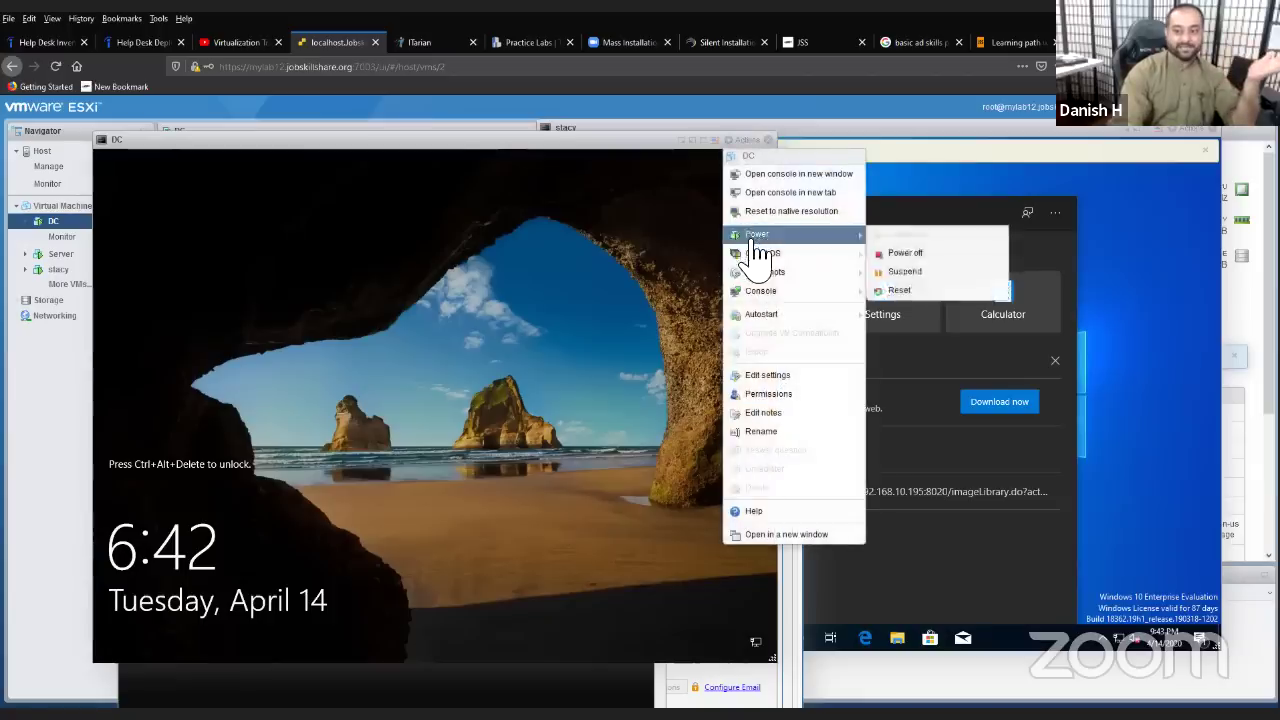
mouse_move(829, 256)
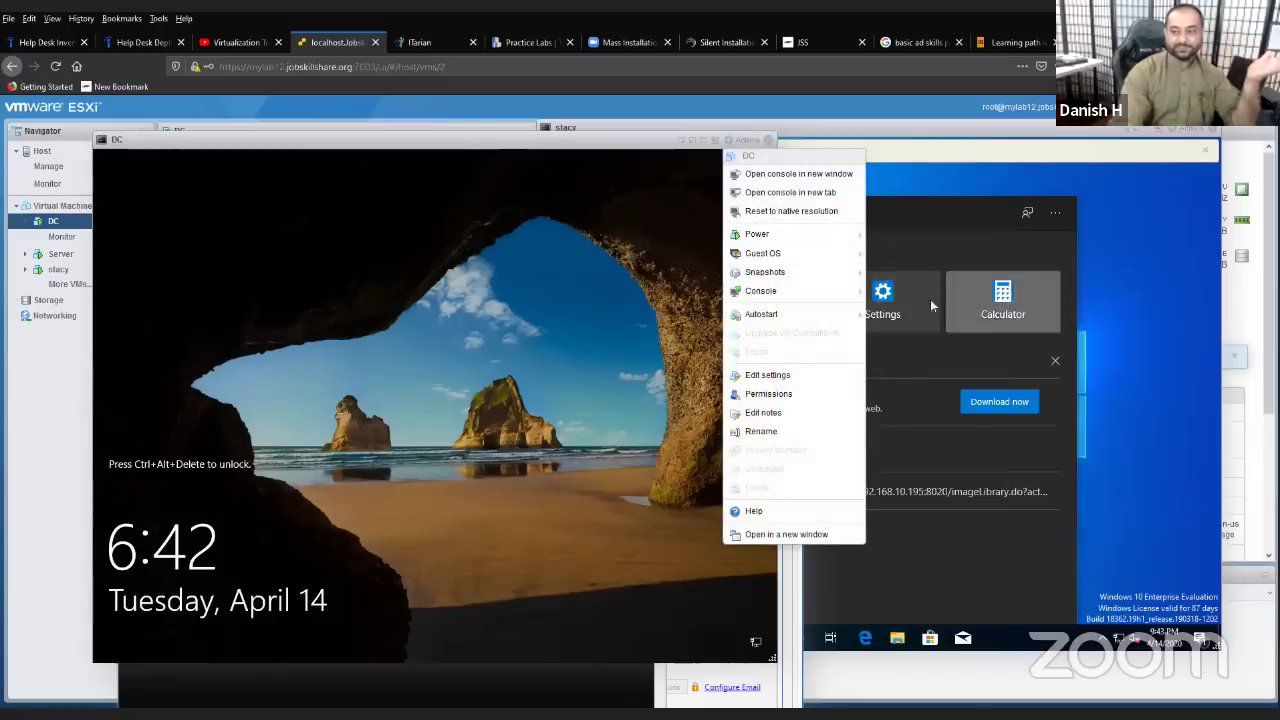
mouse_move(1013, 305)
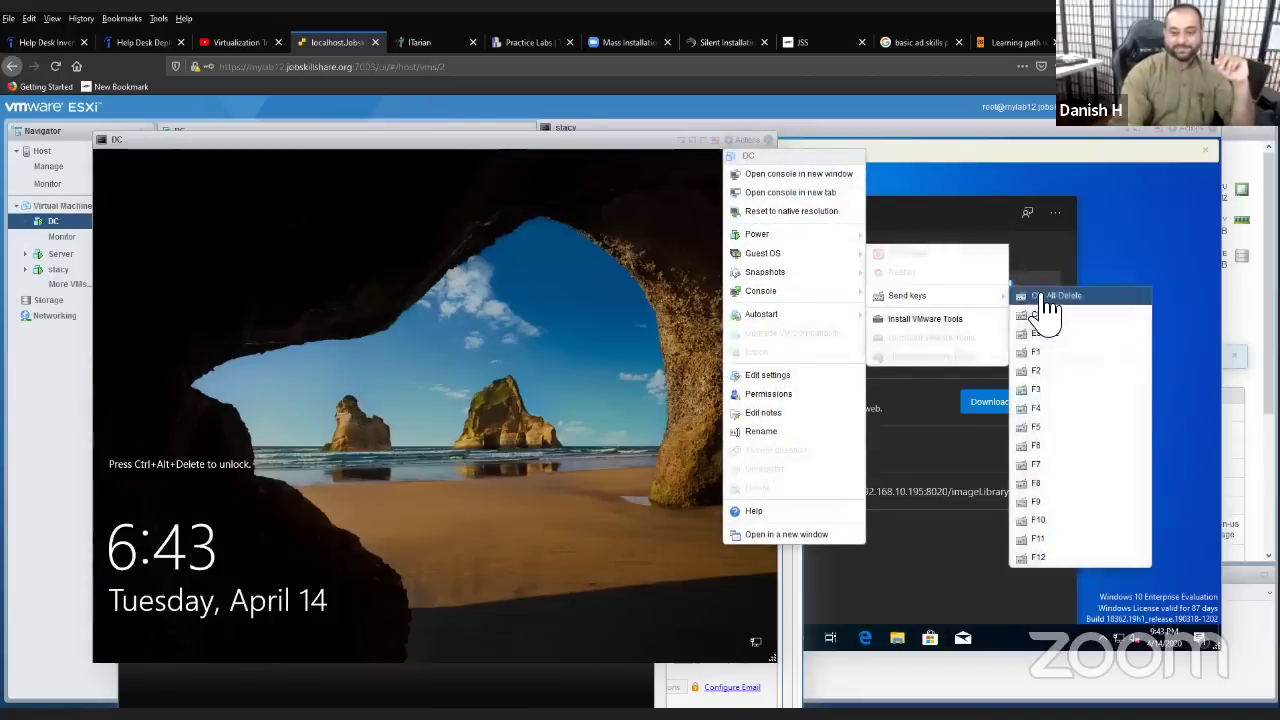
left_click(1050, 296)
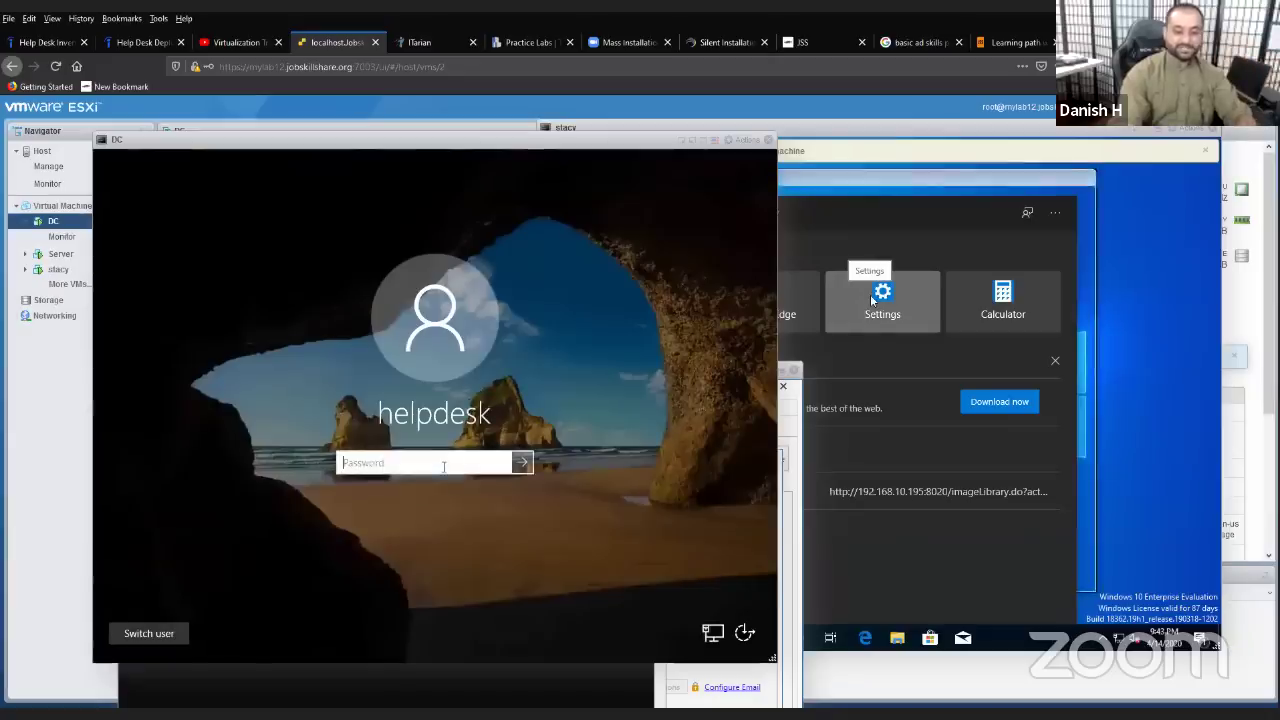
- Sign in to DC with the helpdesk password and restore Server Manager from the taskbar
type("Passw0rd")
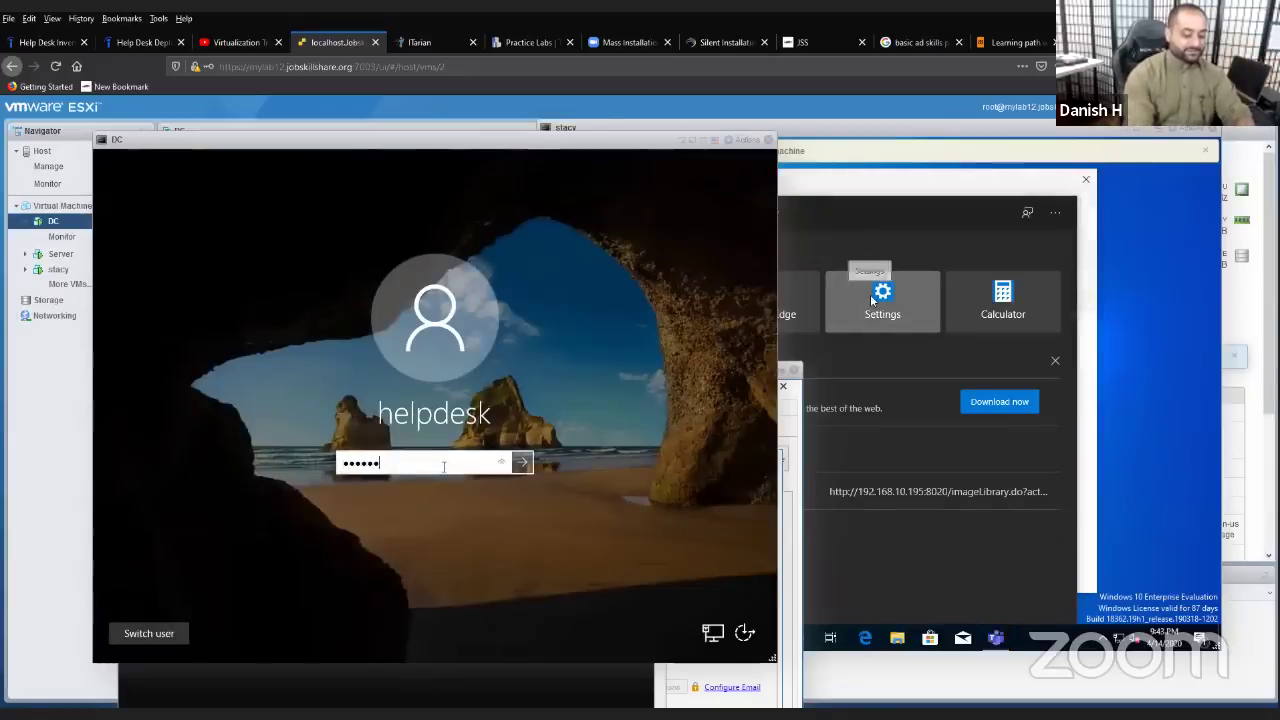
key("Return")
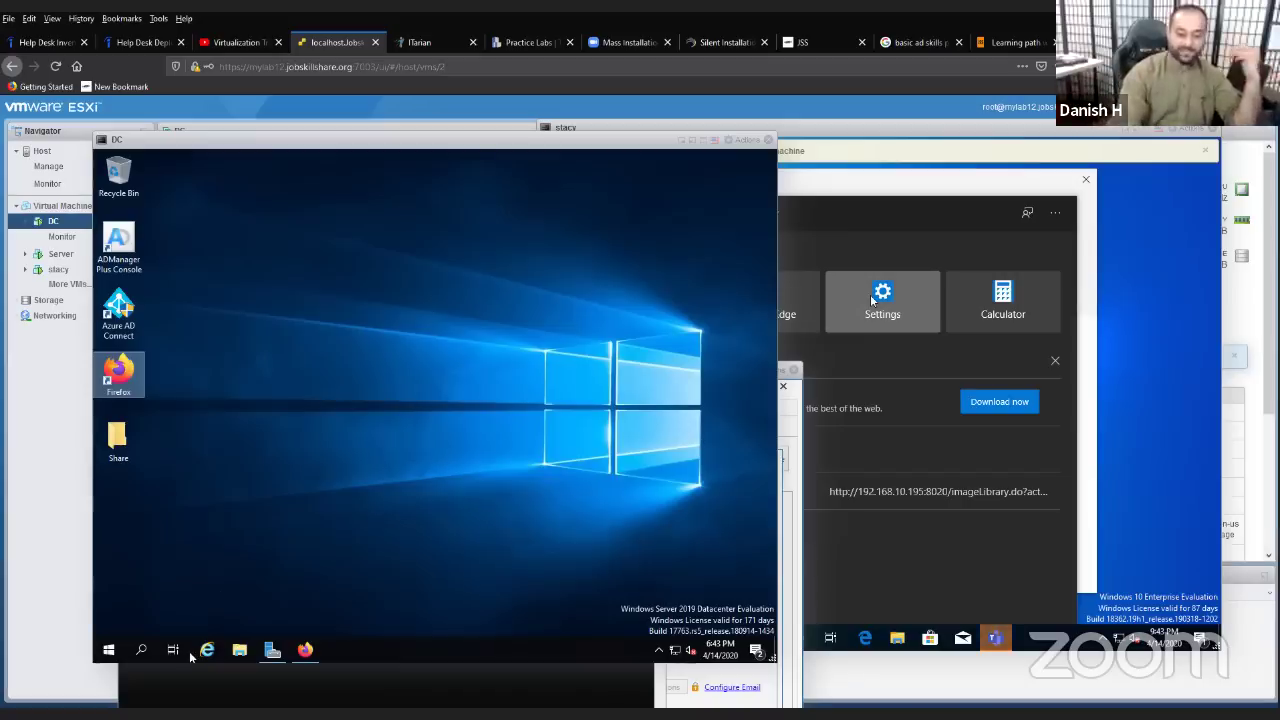
left_click(270, 662)
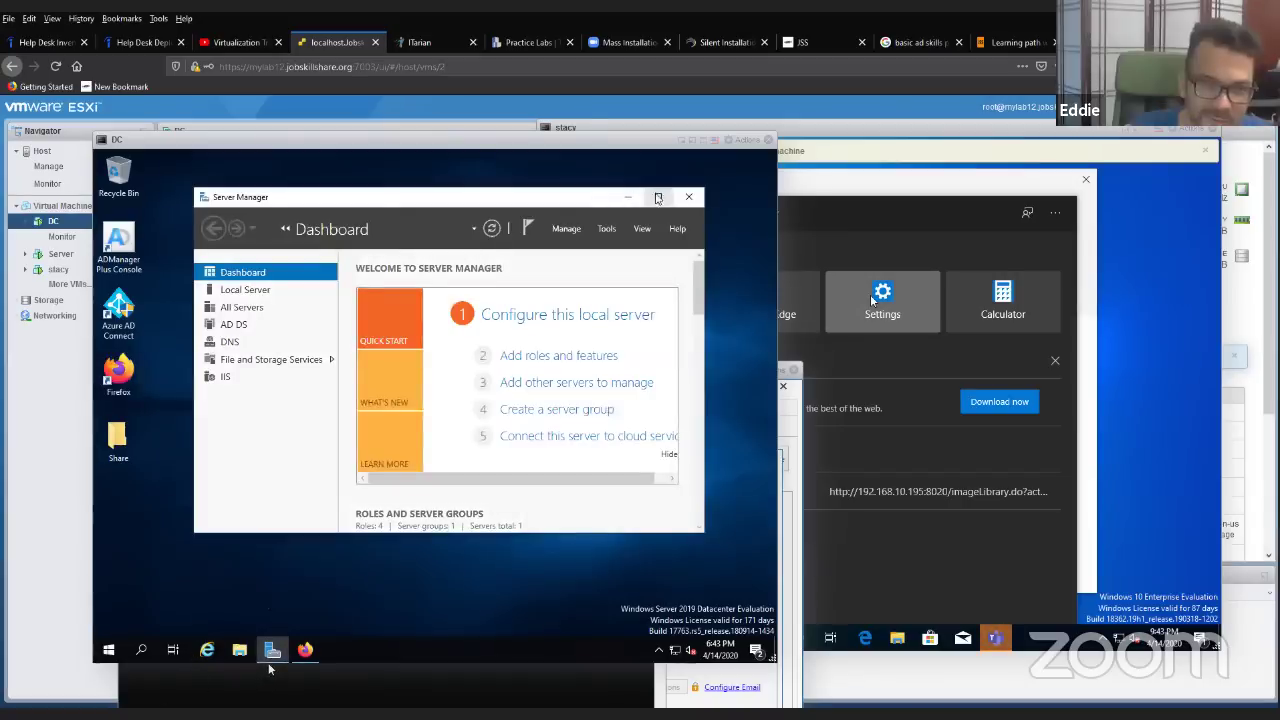
- Open DNS from Server Manager Tools and select stacy's record in DC4000's dk.jobskillshare.org zone
left_click(658, 196)
left_click(679, 187)
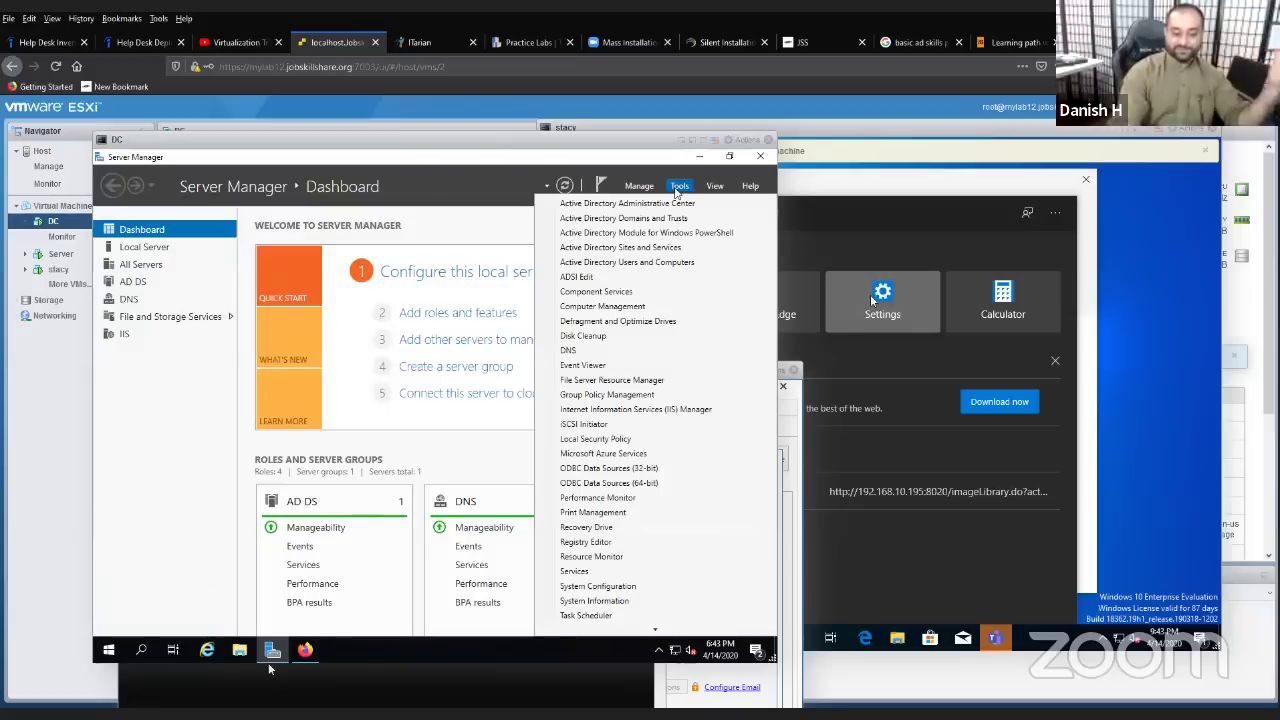
left_click(614, 351)
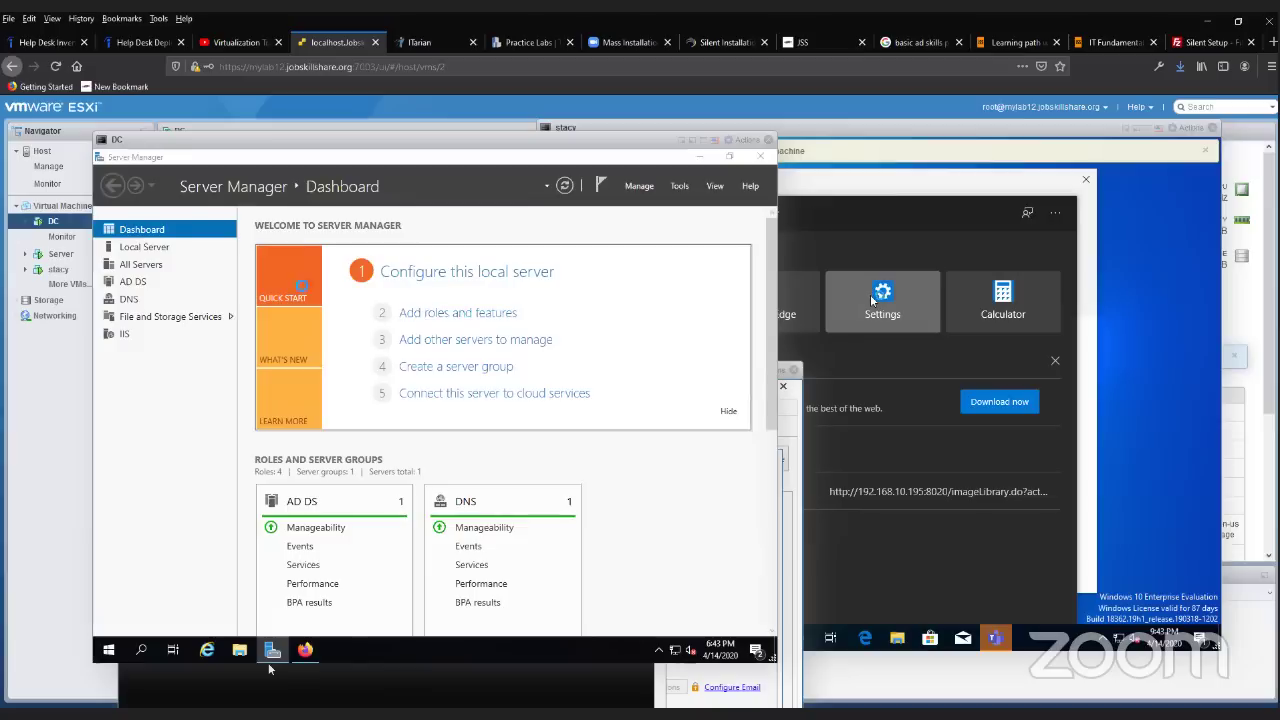
left_click(168, 255)
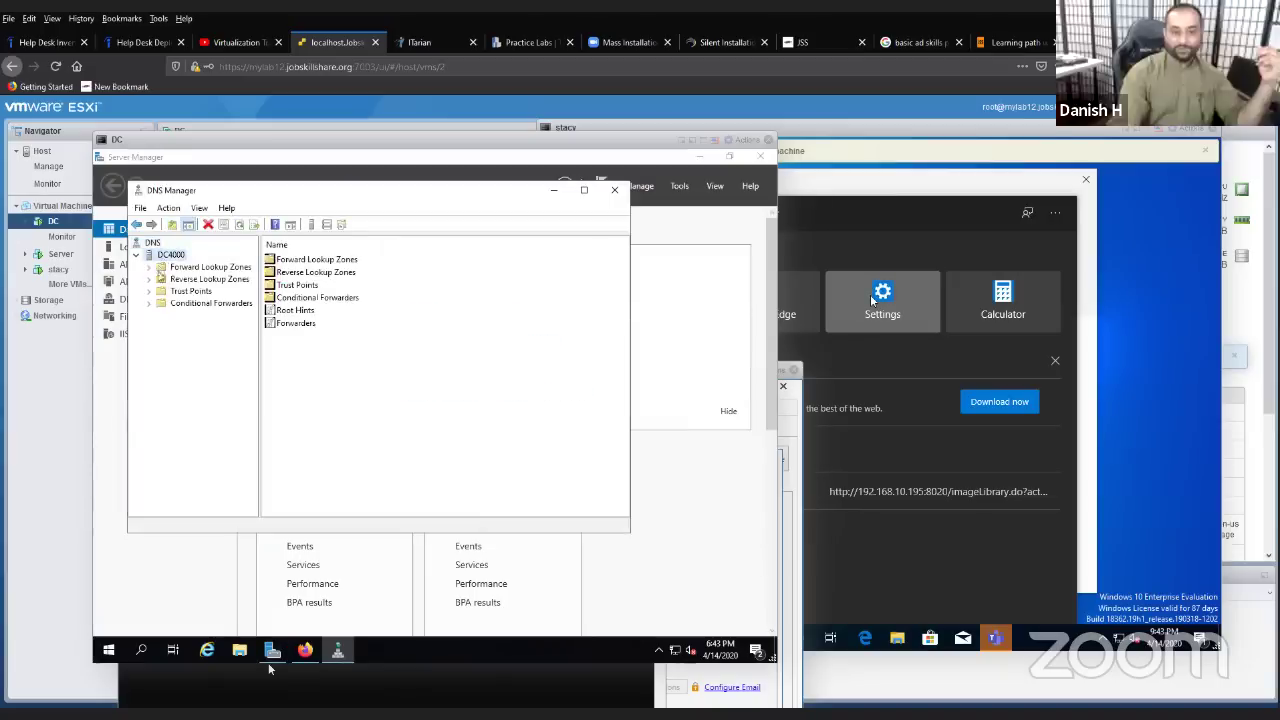
double_click(200, 267)
double_click(205, 291)
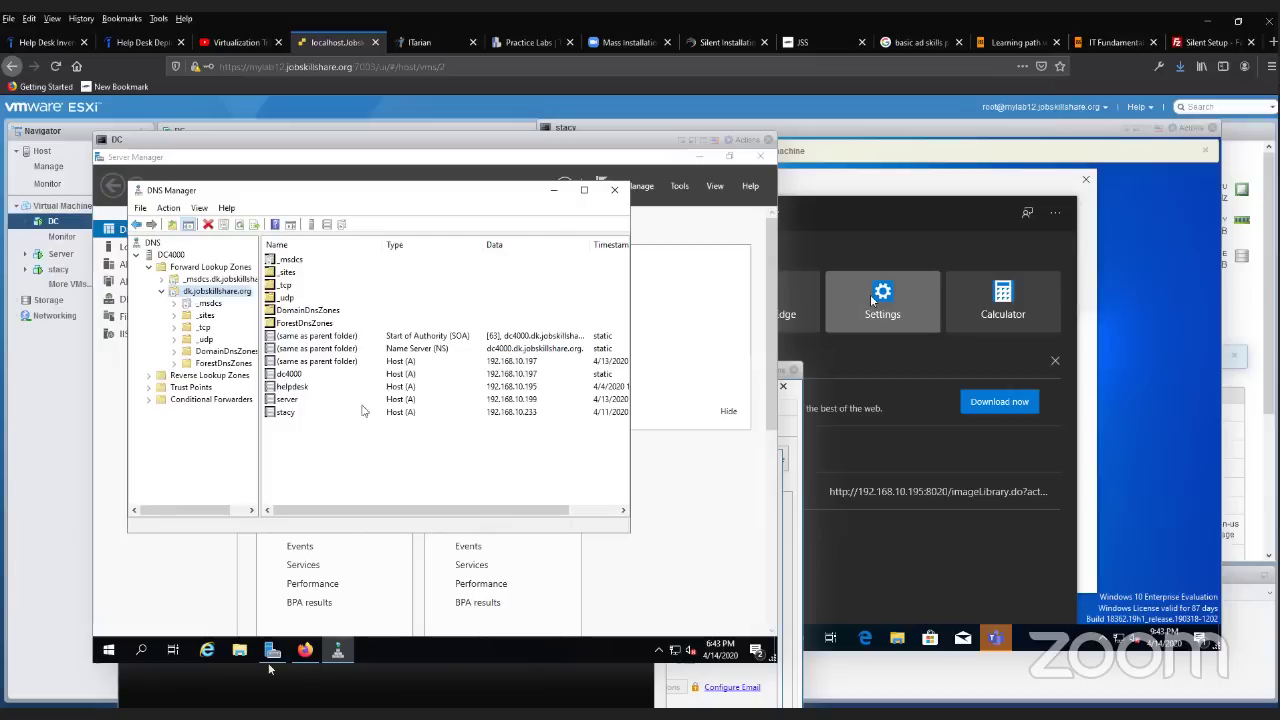
left_click(363, 411)
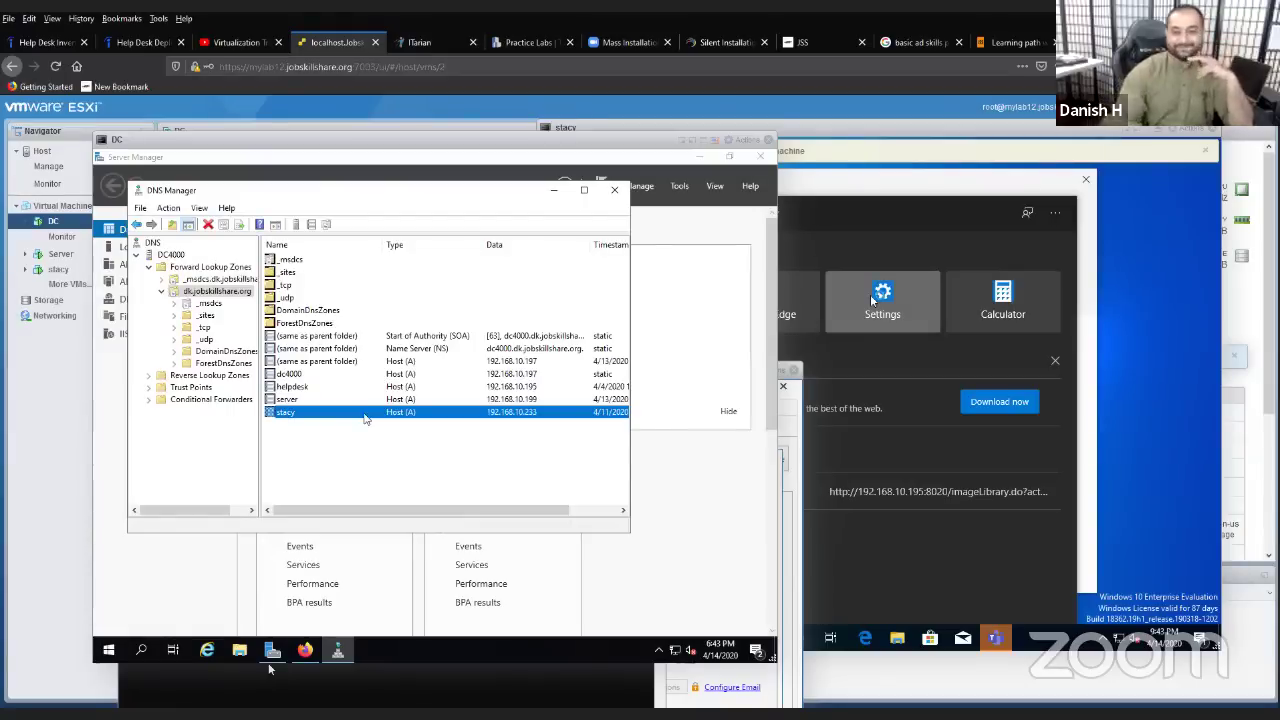
left_click(887, 199)
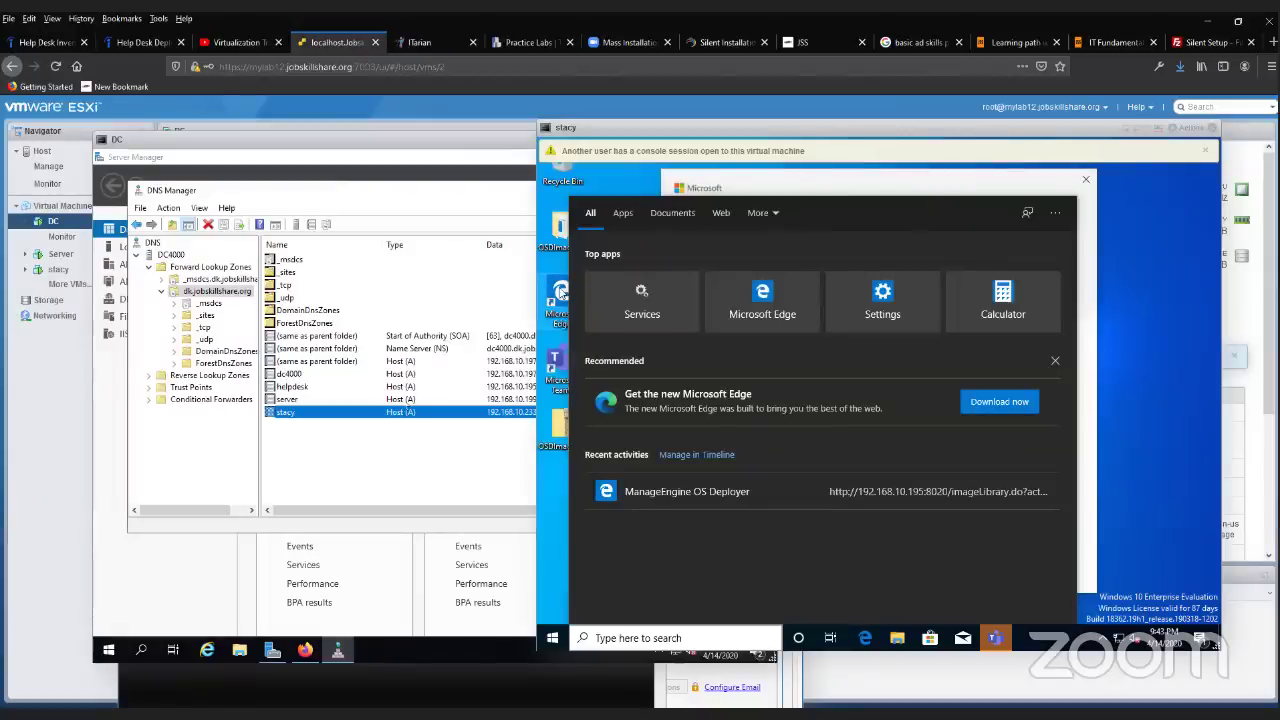
- Delete stacy's Host (A) record from dk.jobskillshare.org and confirm with Yes
right_click(405, 413)
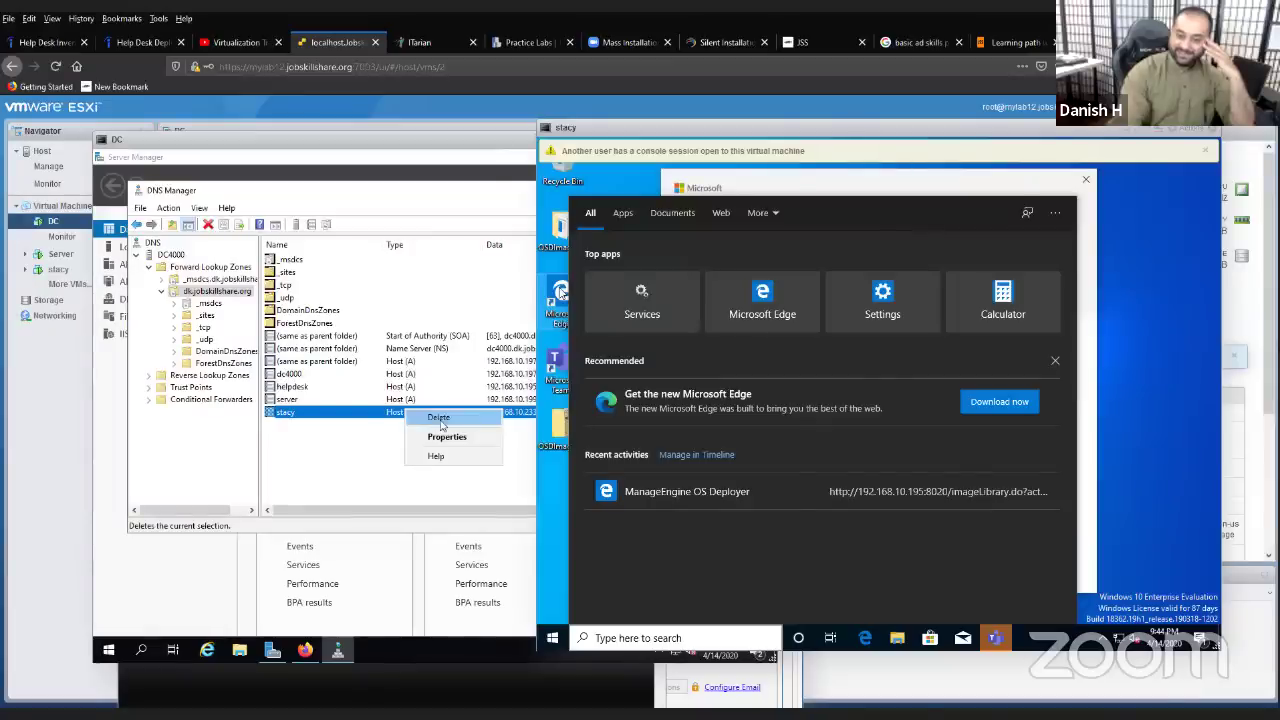
left_click(440, 420)
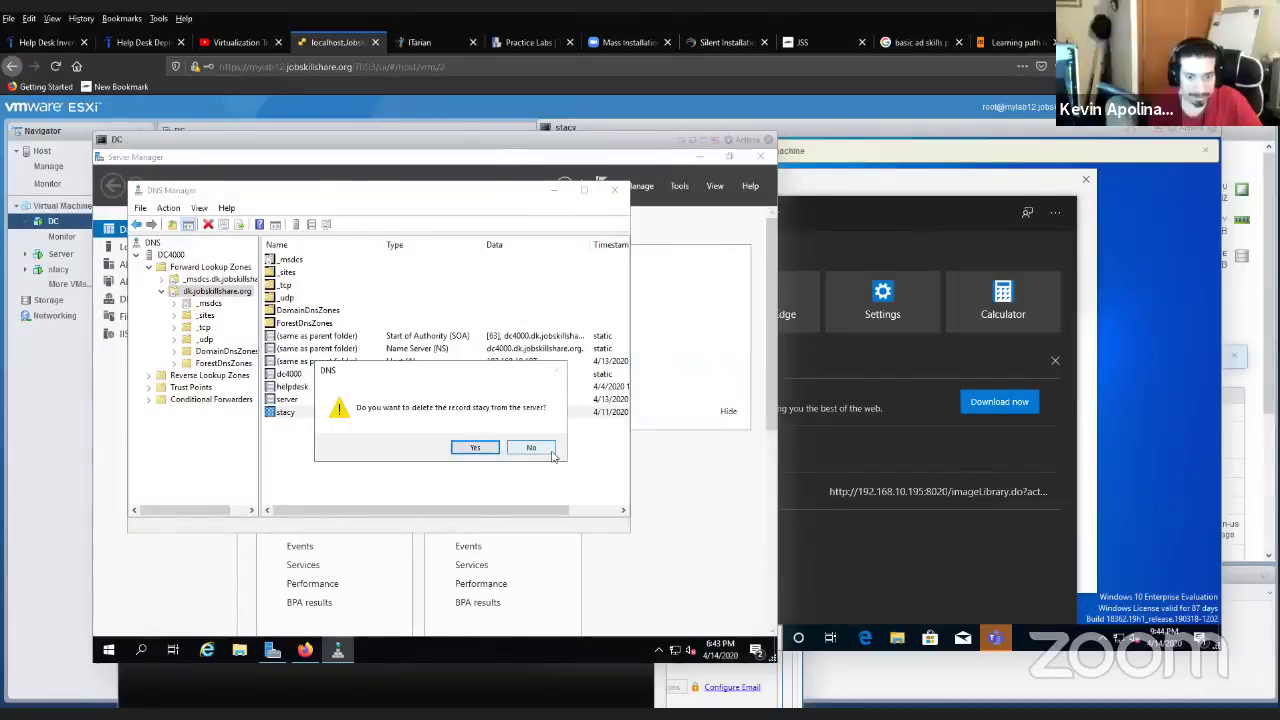
left_click(486, 450)
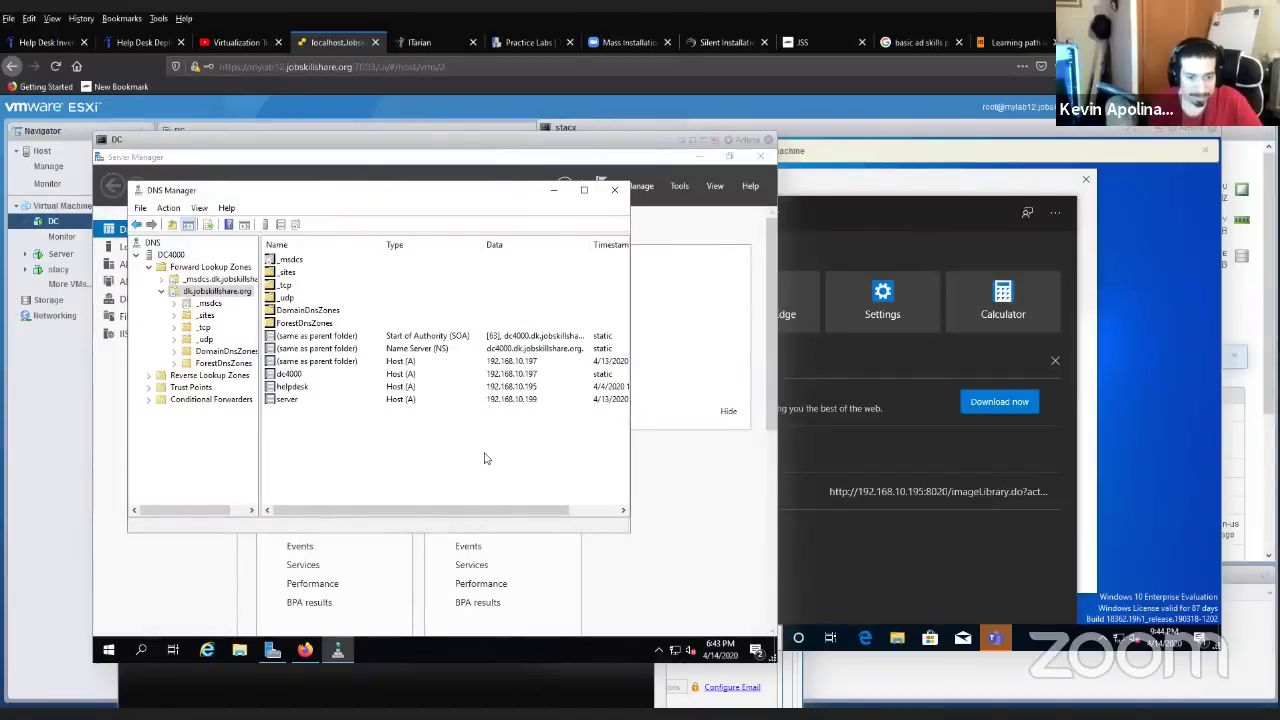
left_click(834, 198)
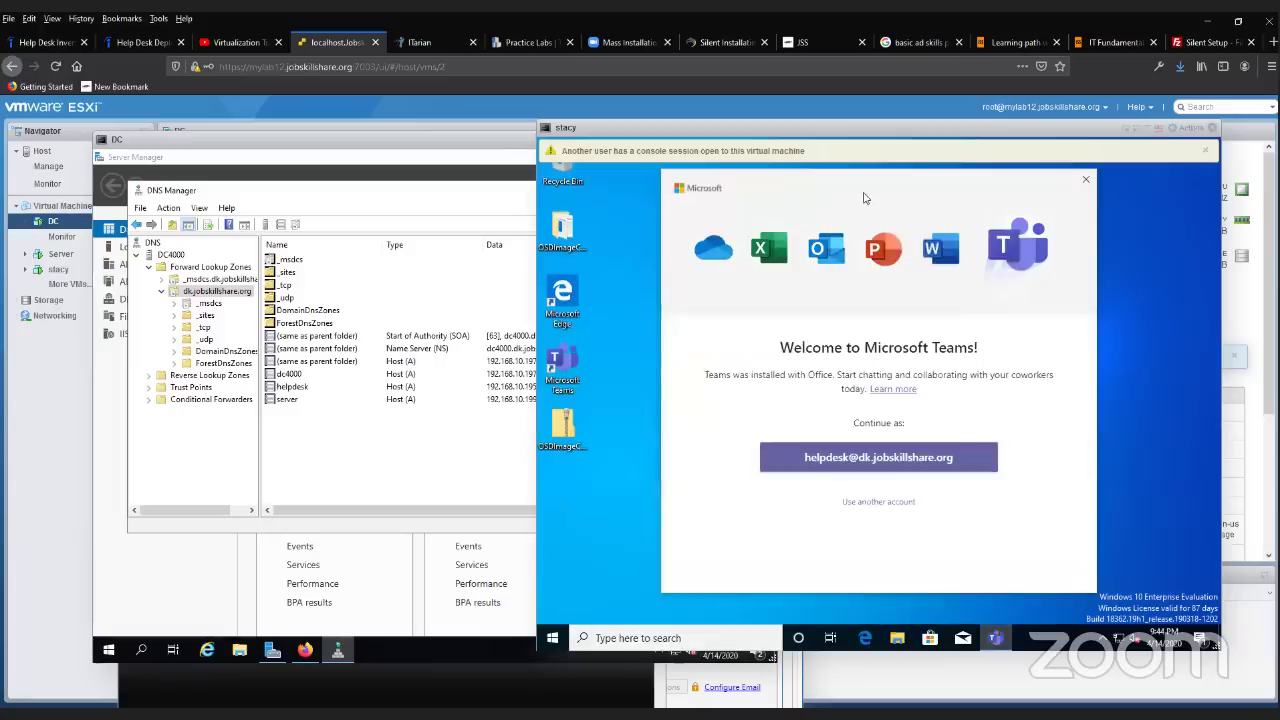
- Open Command Prompt on stacy and run ipconfig /registerdns, which fails without elevation
left_click(628, 641)
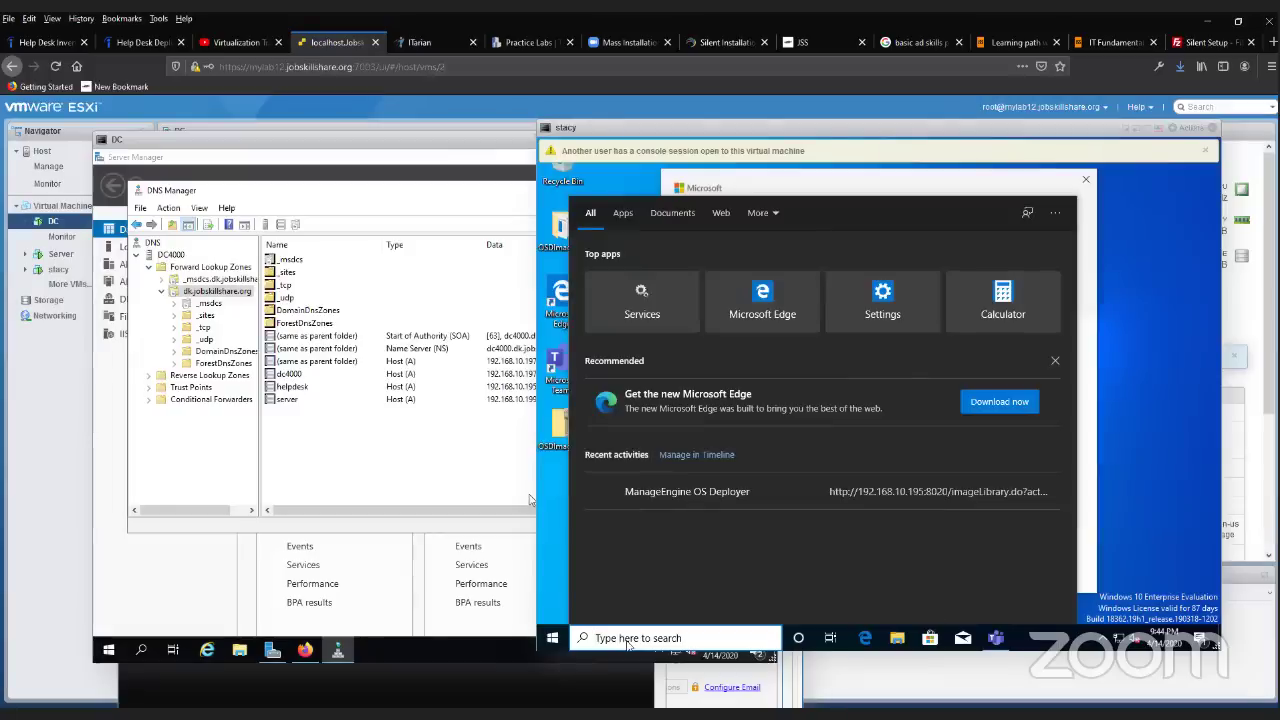
type("cmd")
key("Return")
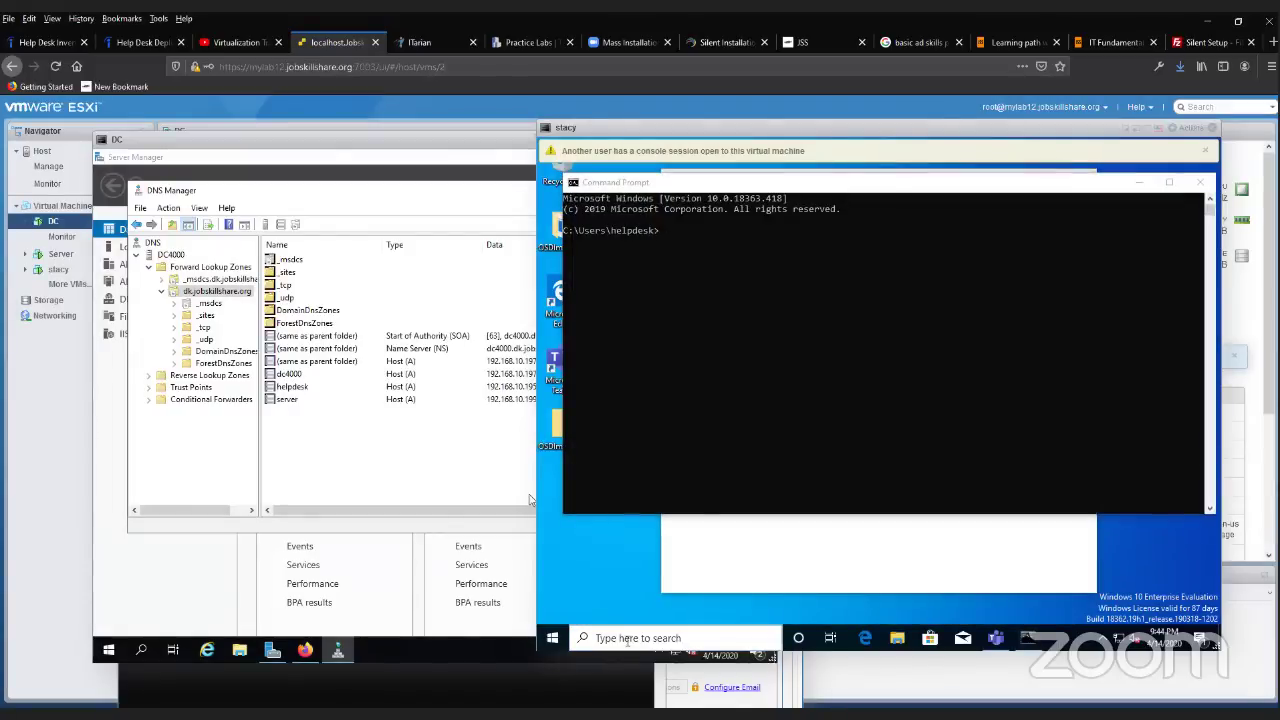
left_click(768, 370)
type("ipco")
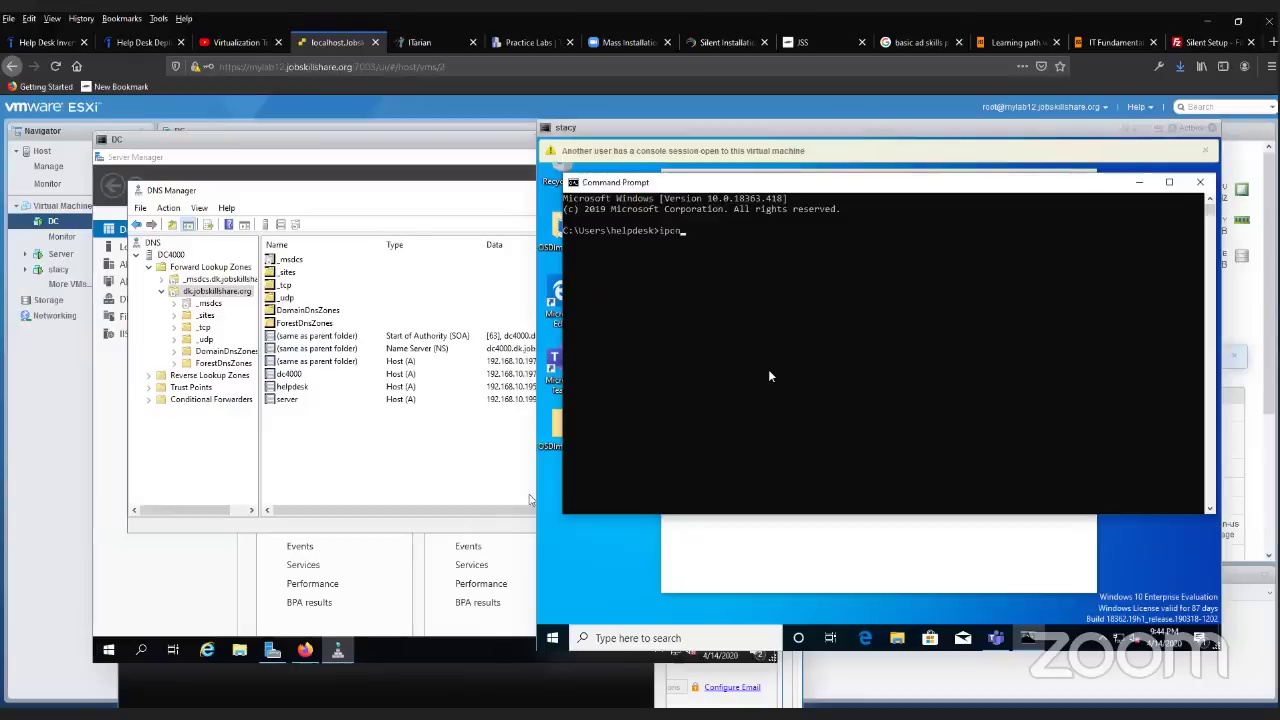
type("nfig /registerdns")
key("Return")
key("Return")
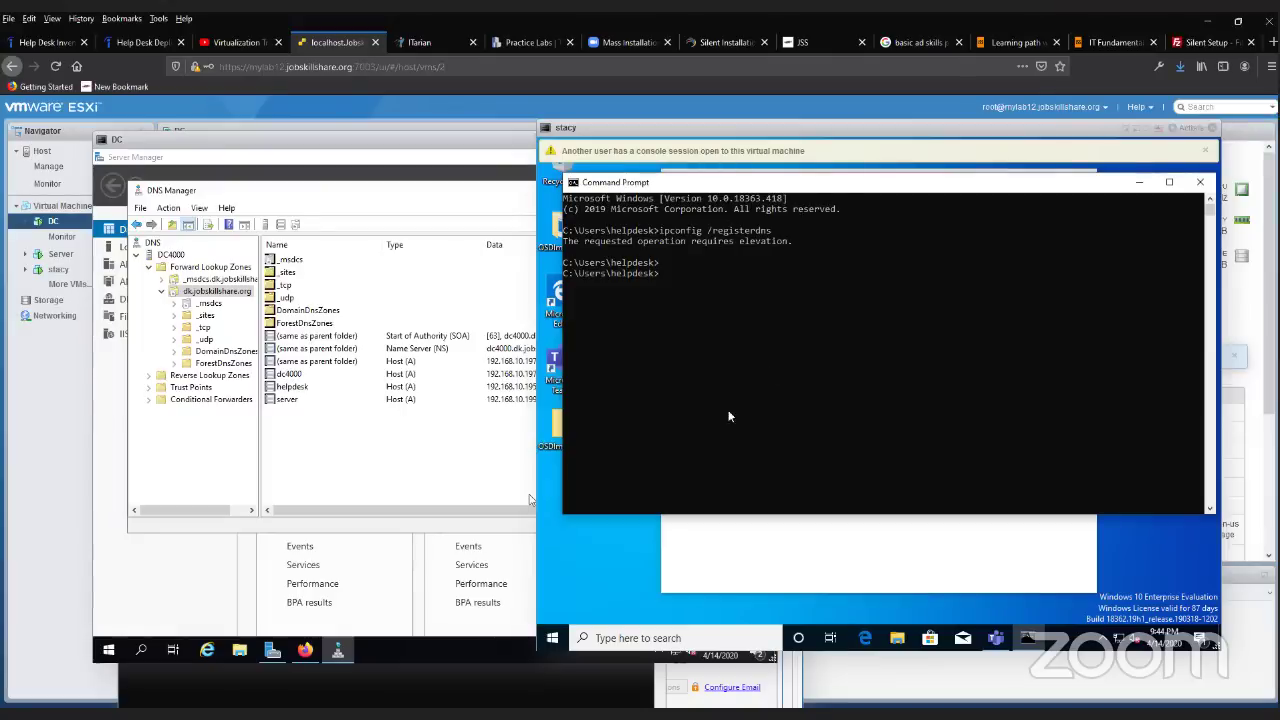
left_click(690, 637)
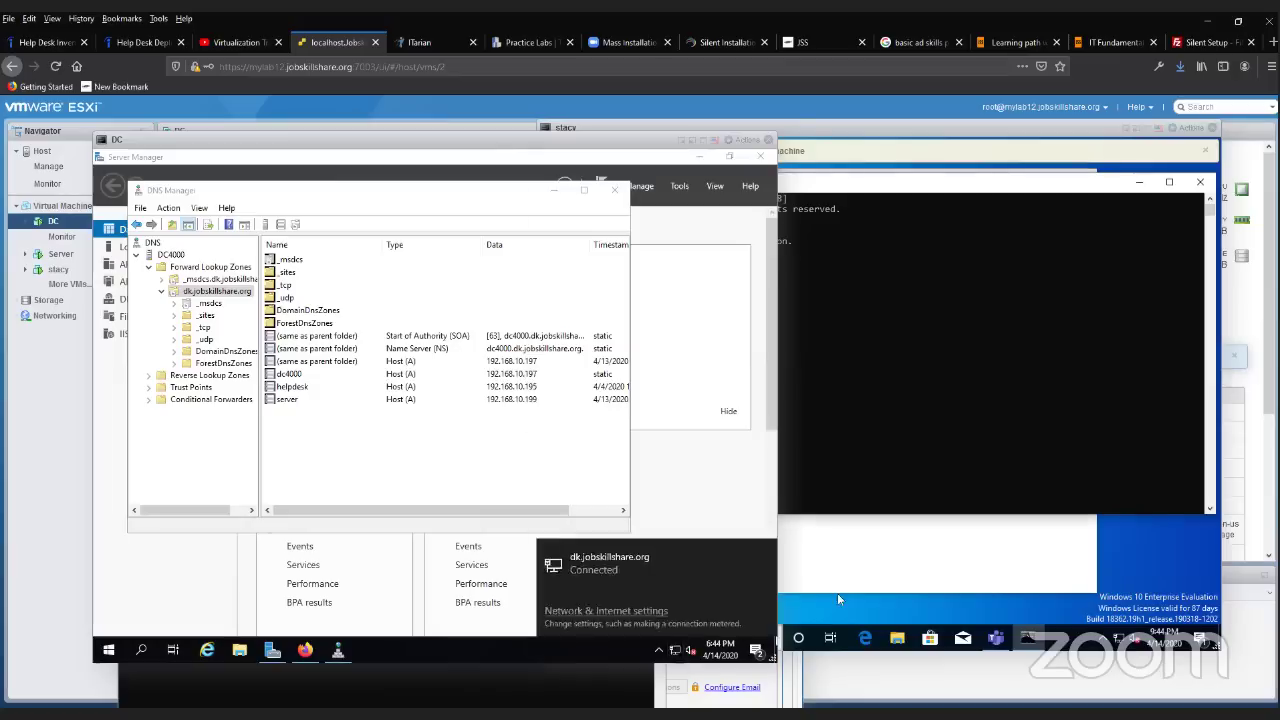
left_click(718, 632)
left_click(720, 636)
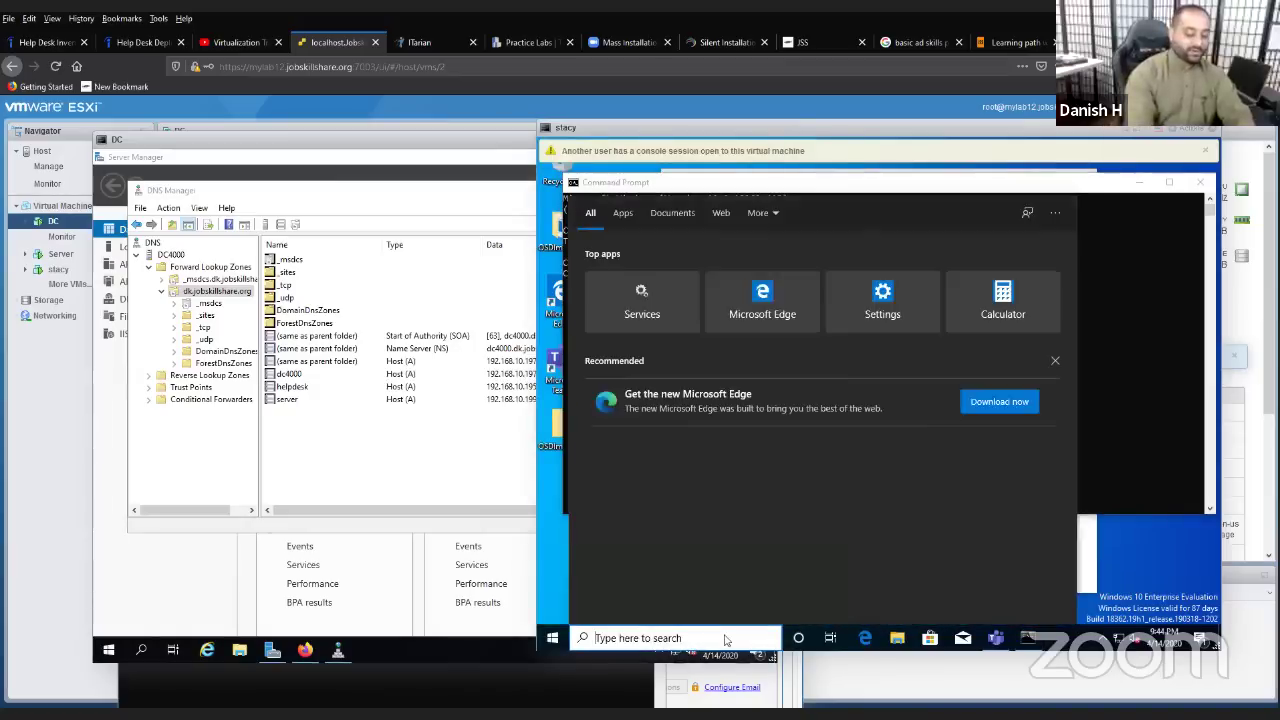
- Run Command Prompt as administrator on stacy, approve UAC, and move the window down
type("cmd")
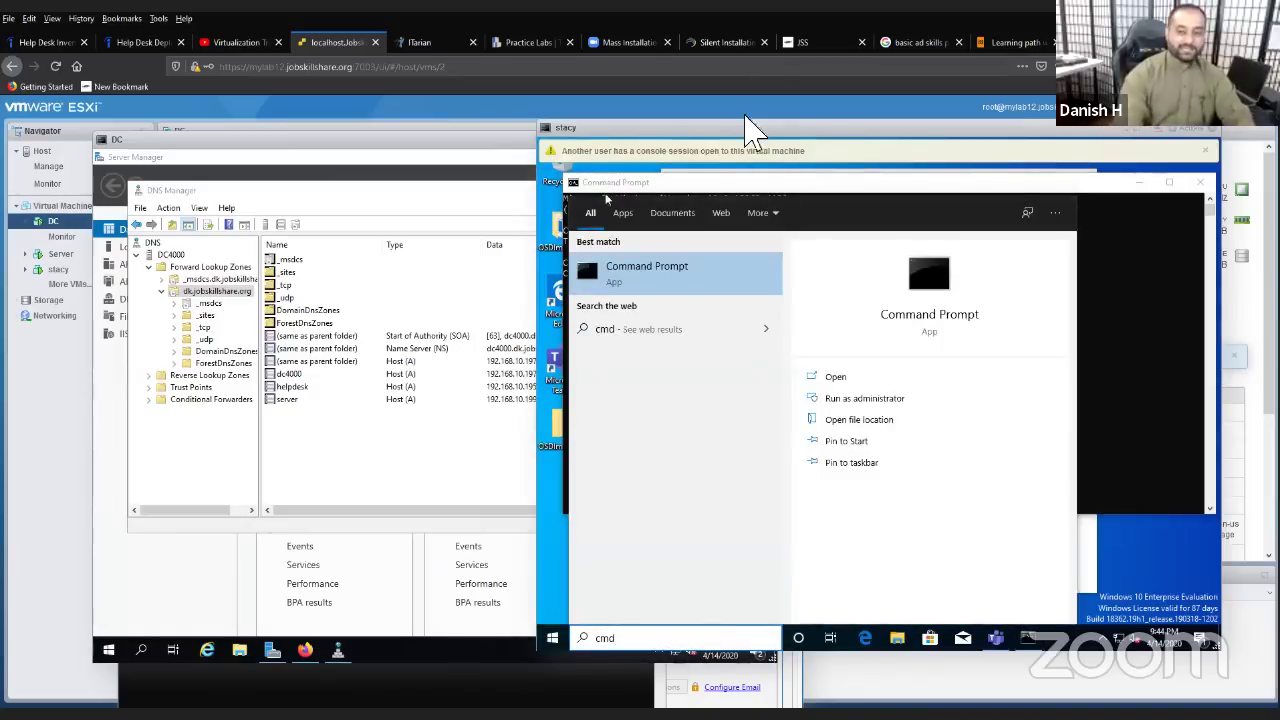
right_click(675, 264)
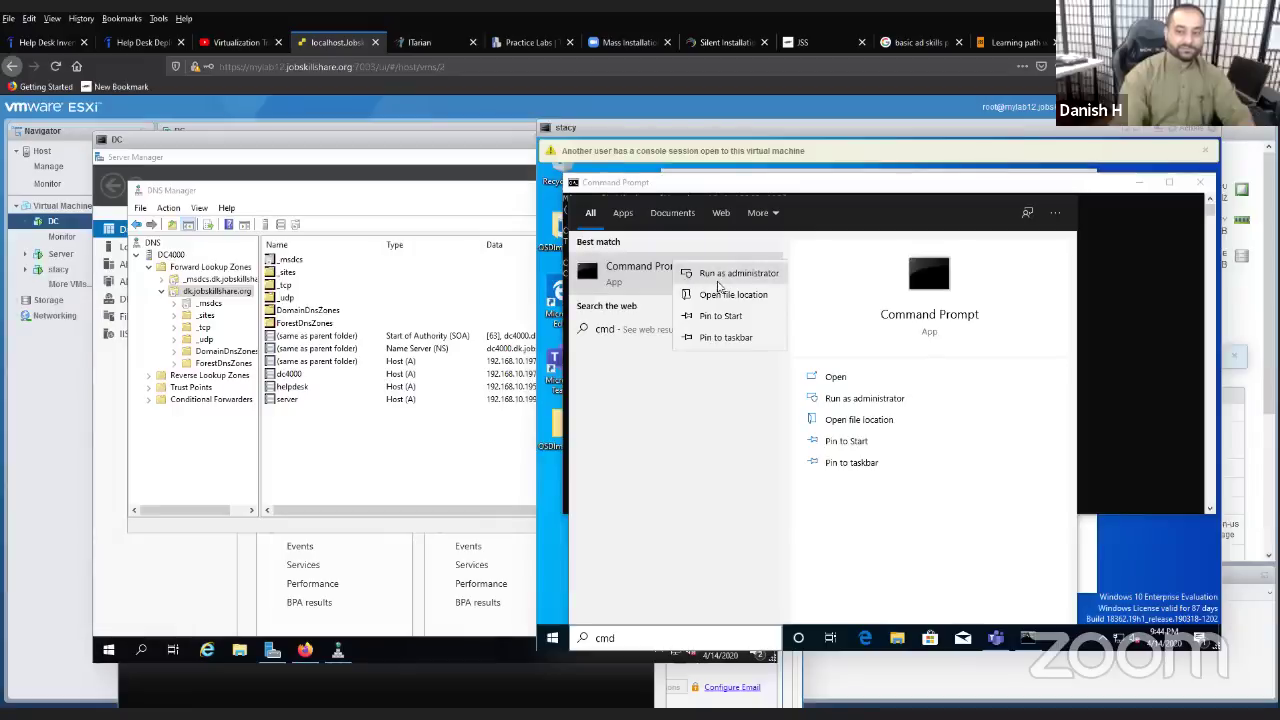
left_click(717, 287)
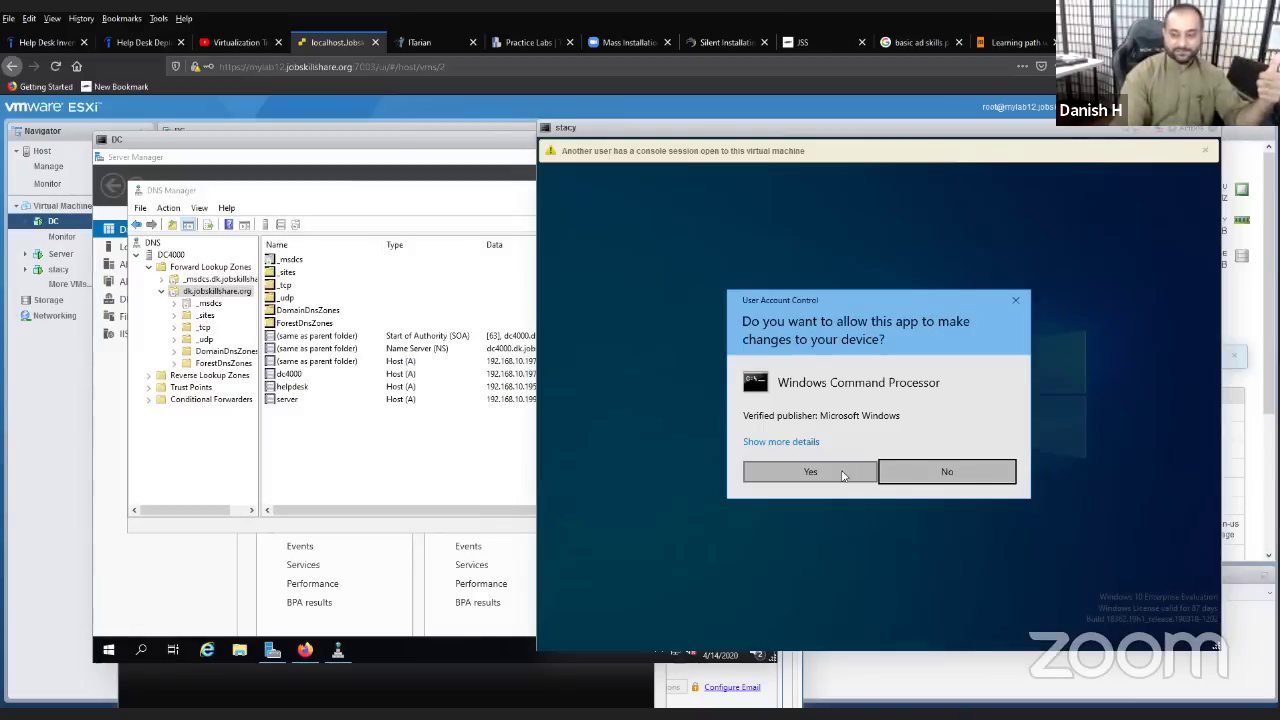
left_click(842, 475)
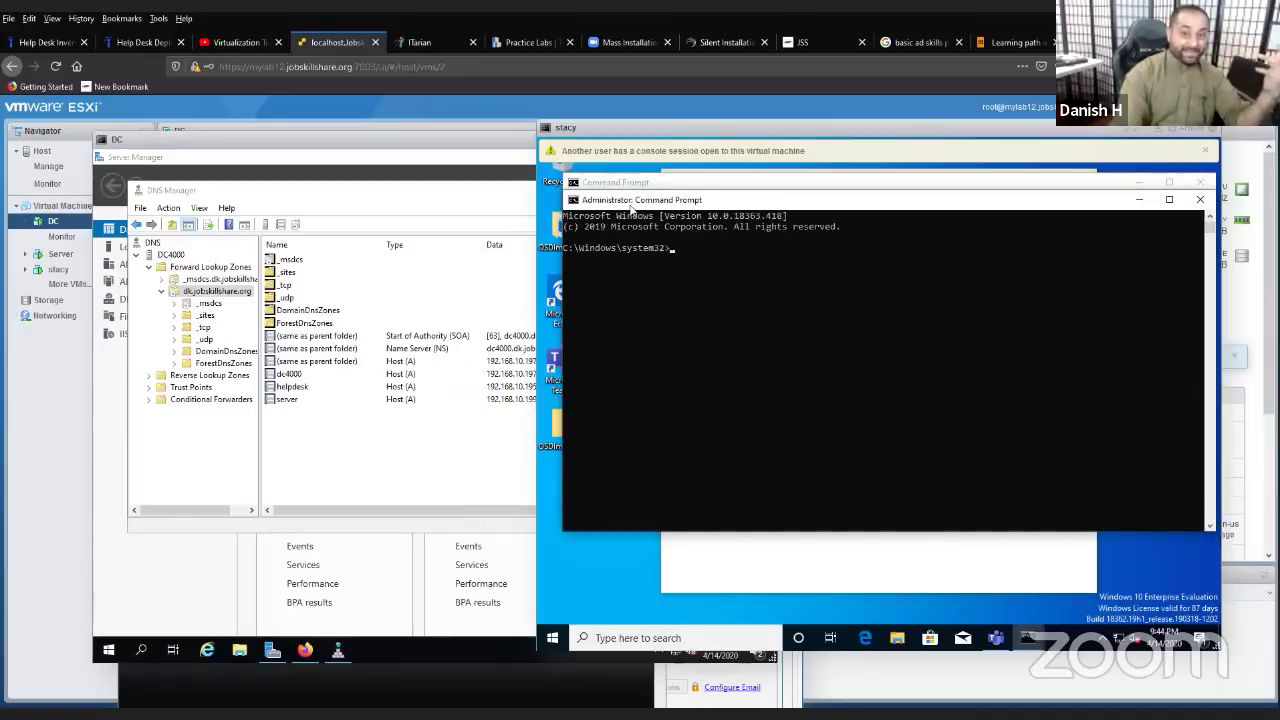
left_click_drag(648, 203, 621, 448)
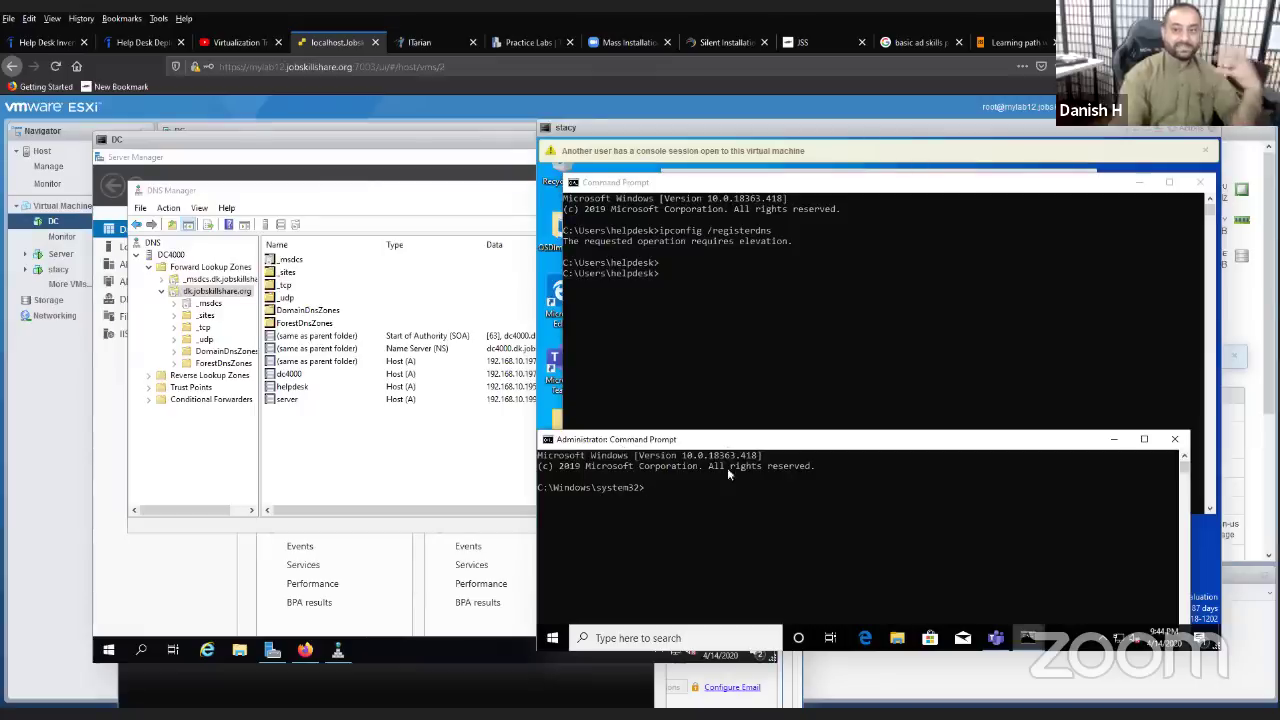
- Run ipconfig /registerdns in stacy's elevated Command Prompt to register its DNS records
left_click(729, 499)
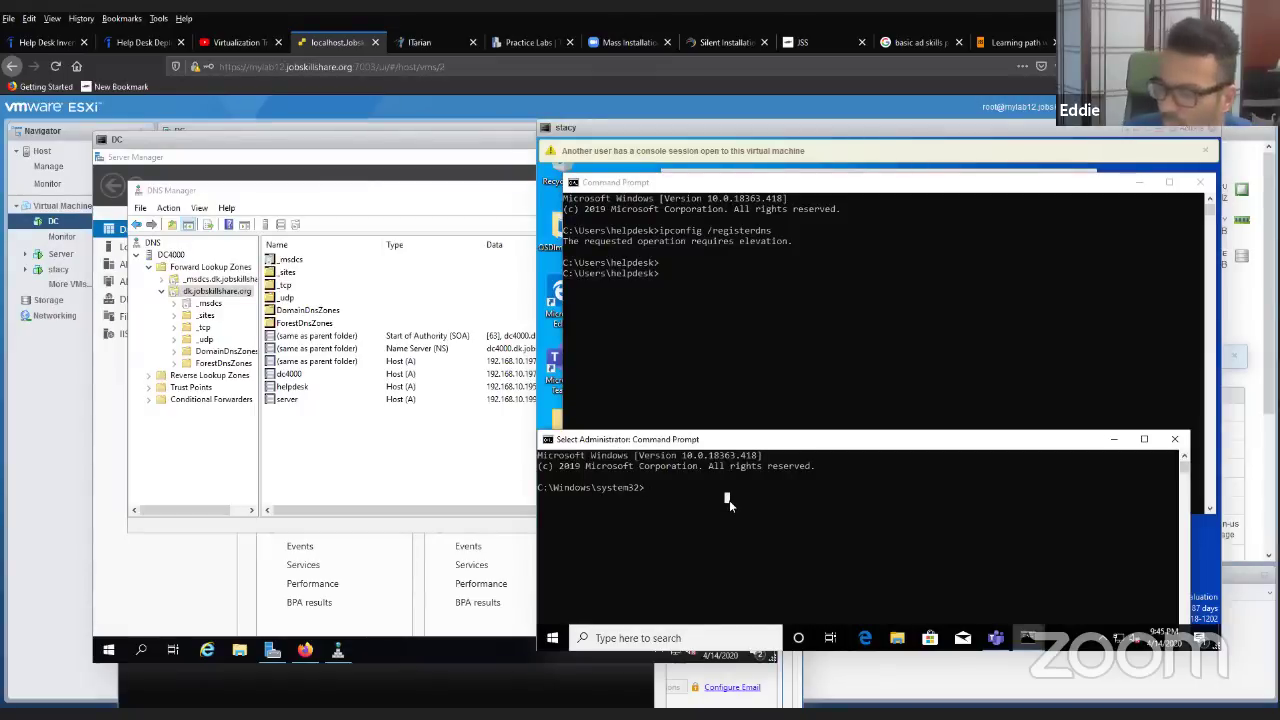
type("ipcon")
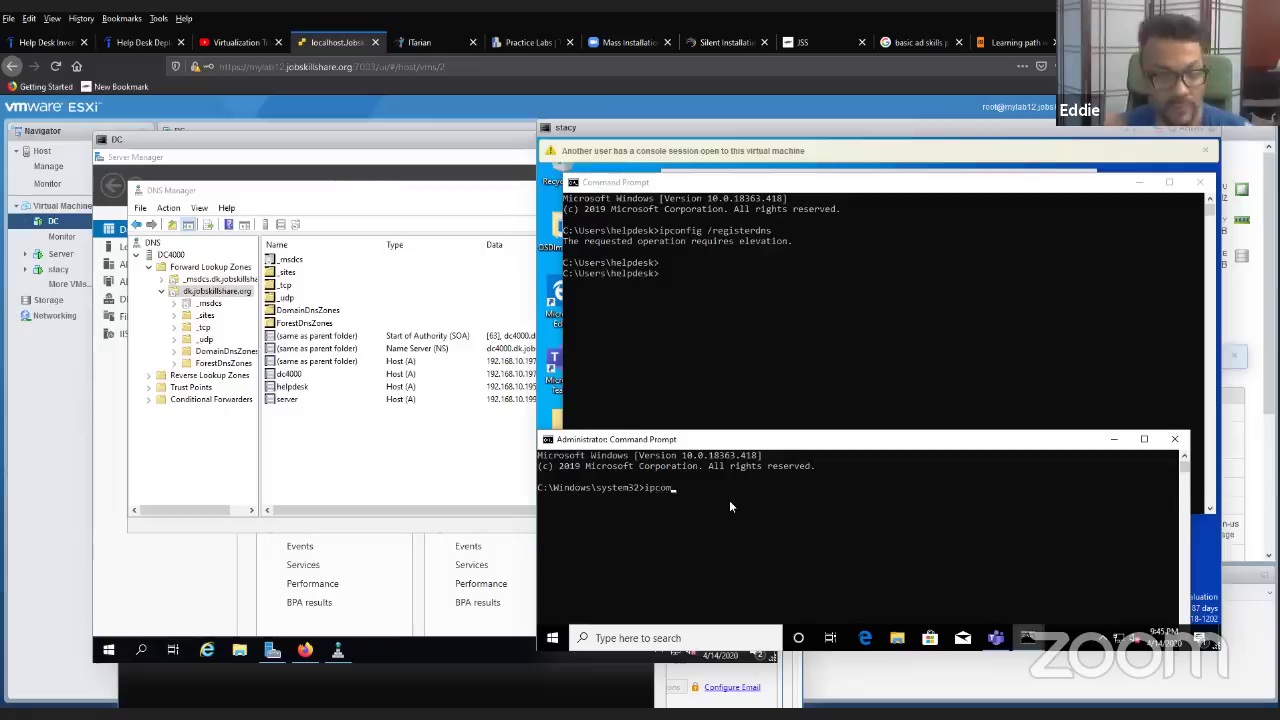
type("fig /")
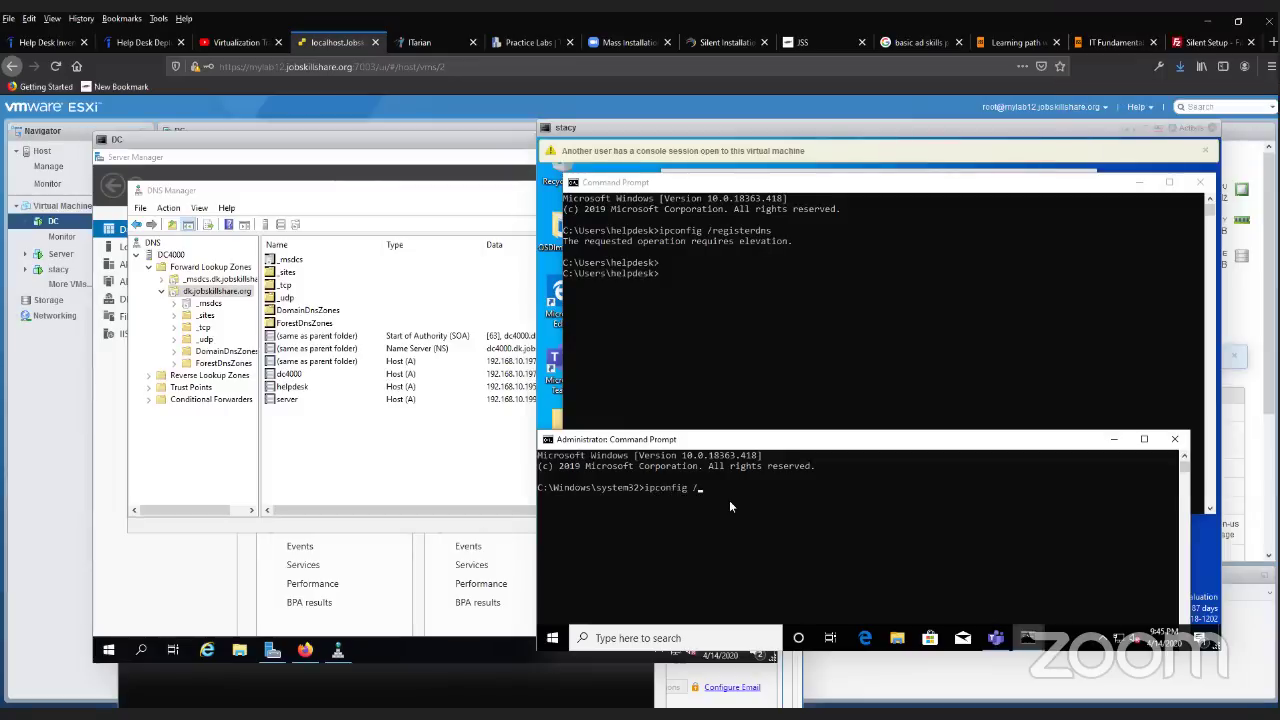
type("reshiter")
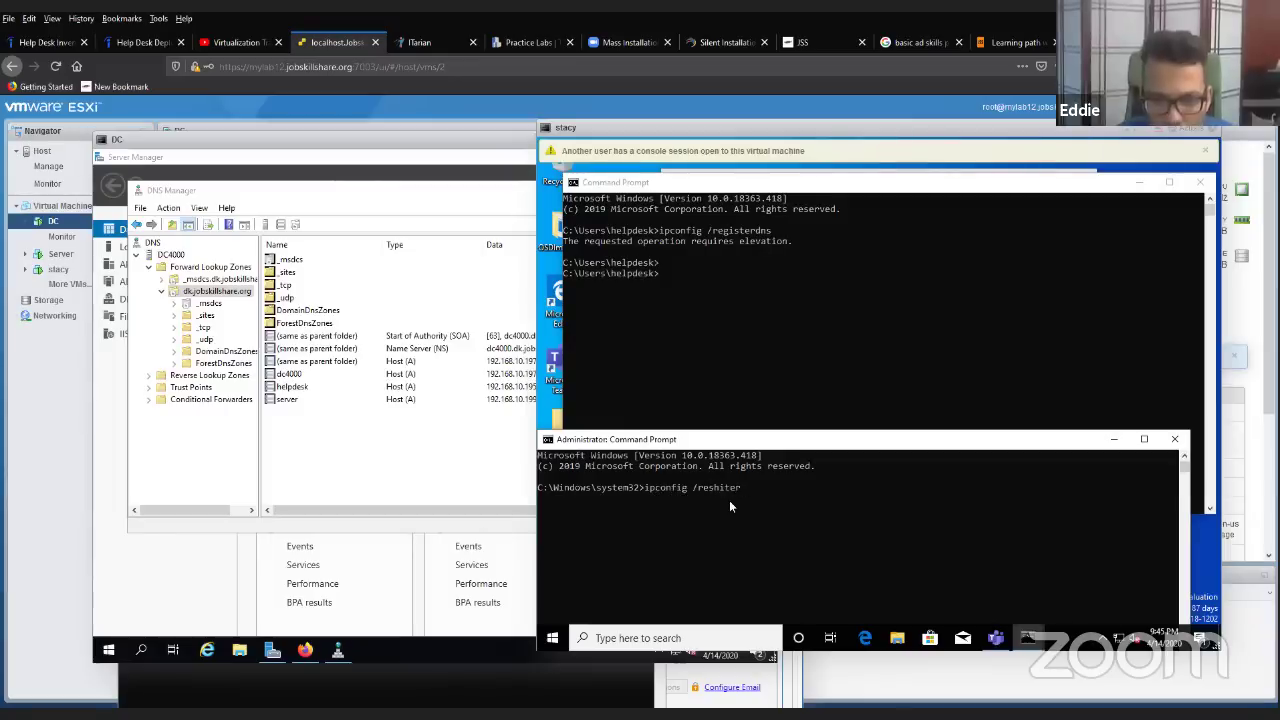
type("g8ster")
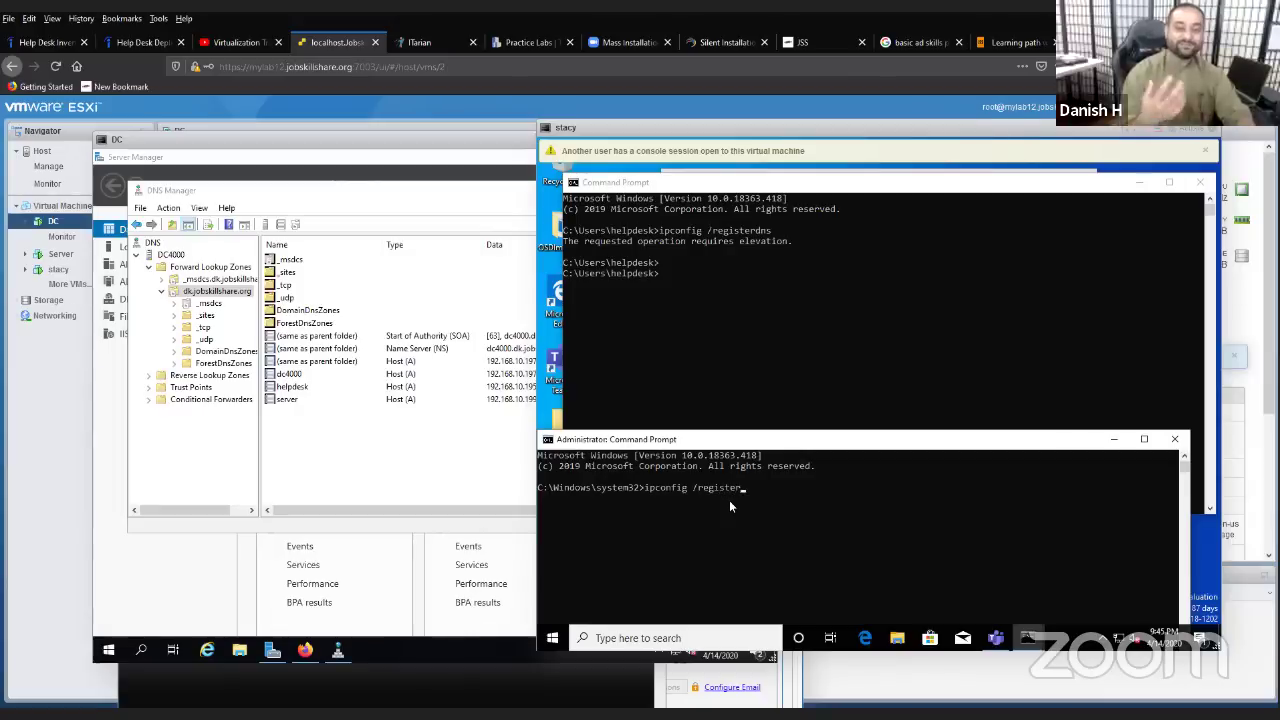
type("dns")
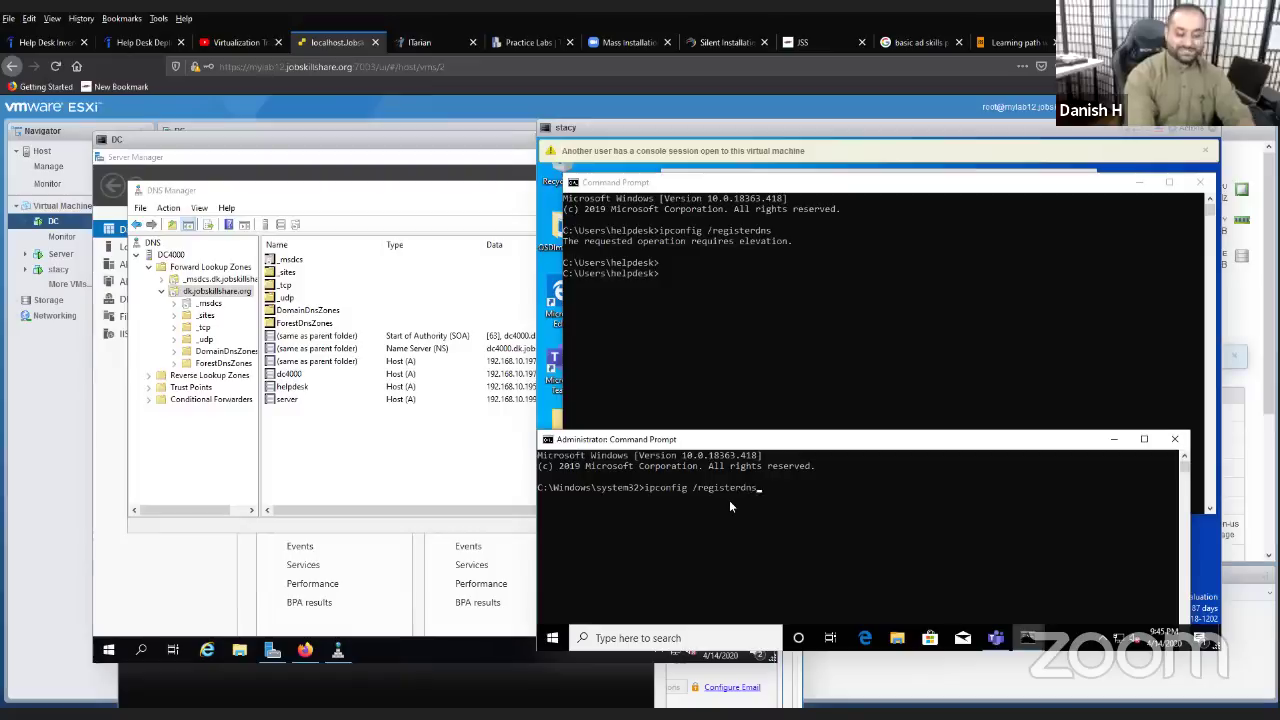
key("Return")
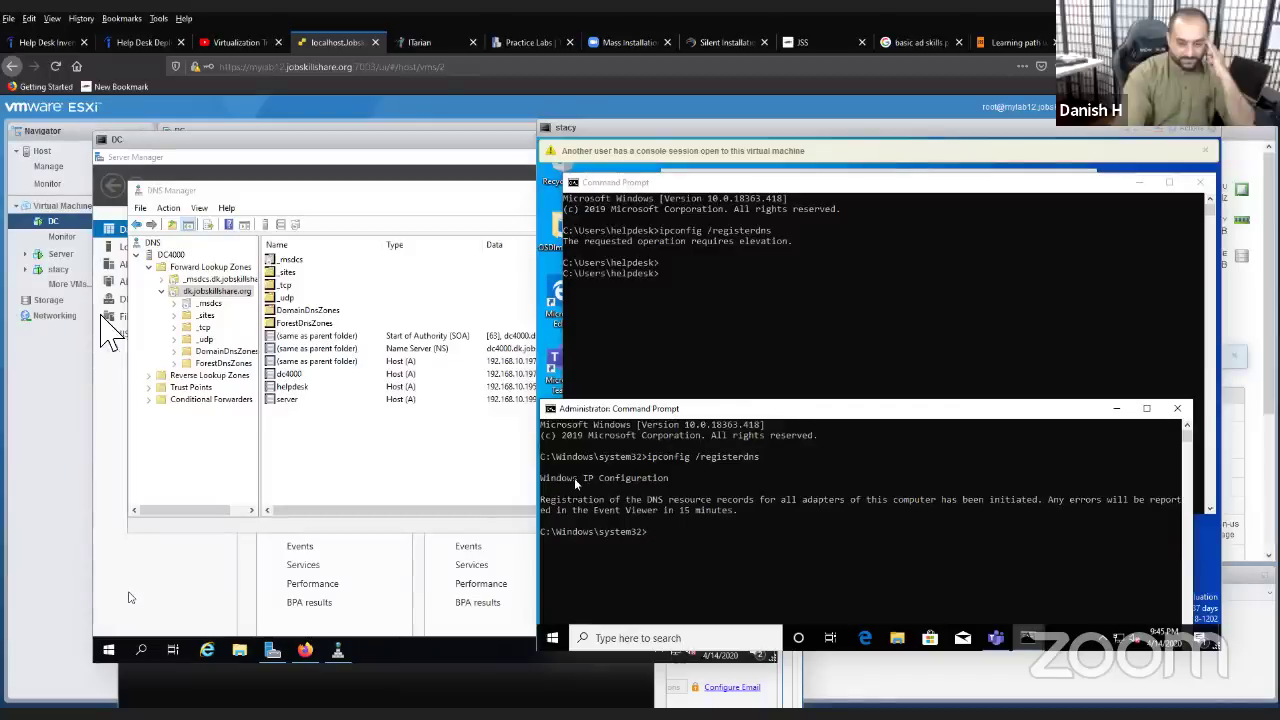
right_click(334, 472)
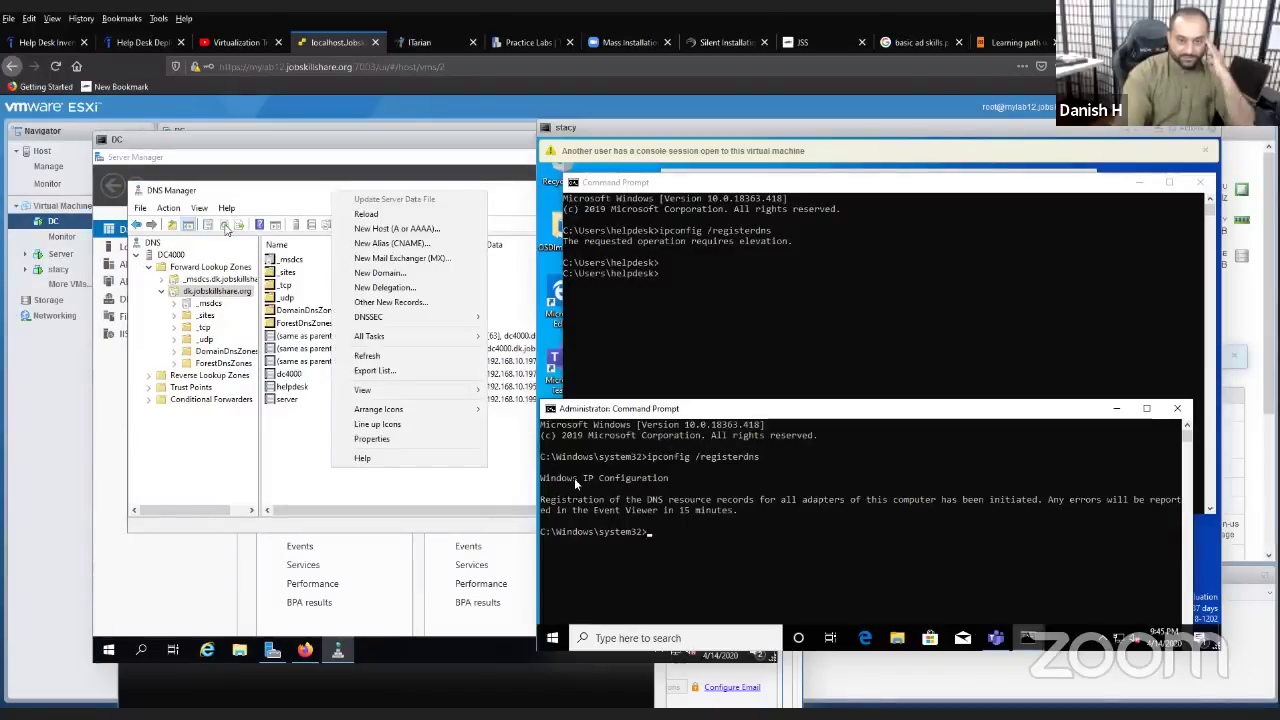
left_click(228, 230)
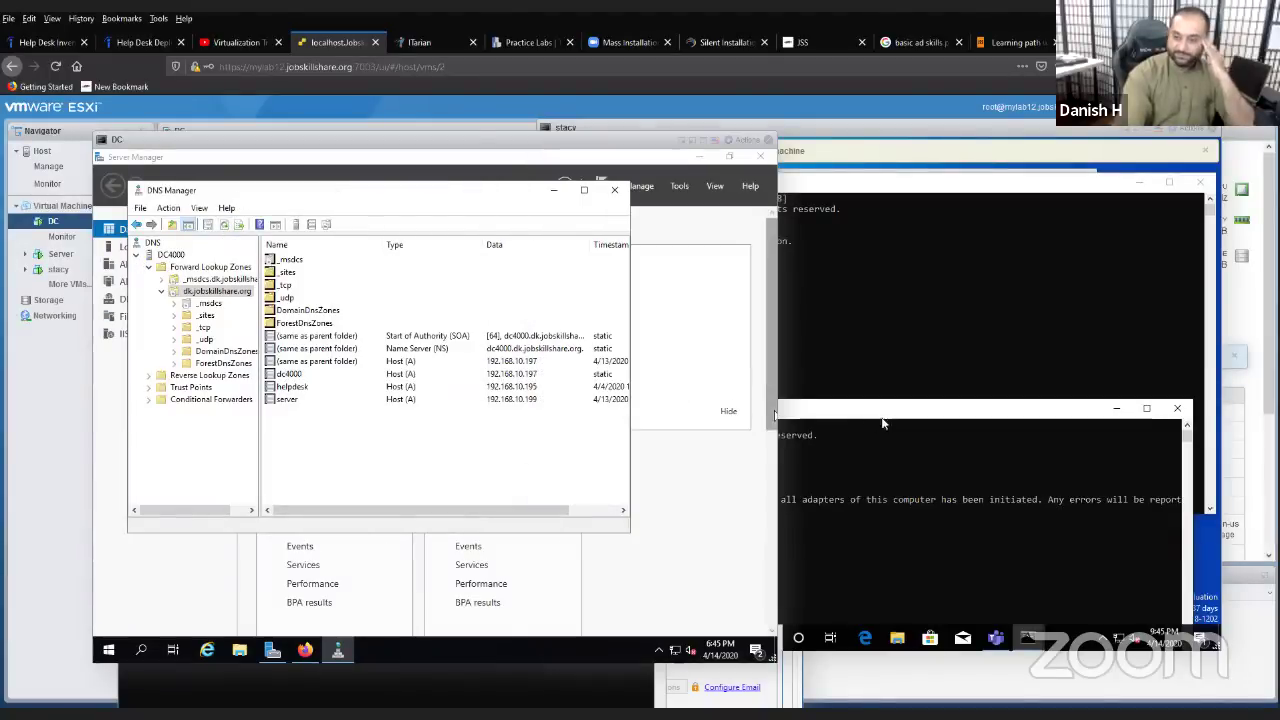
left_click(878, 447)
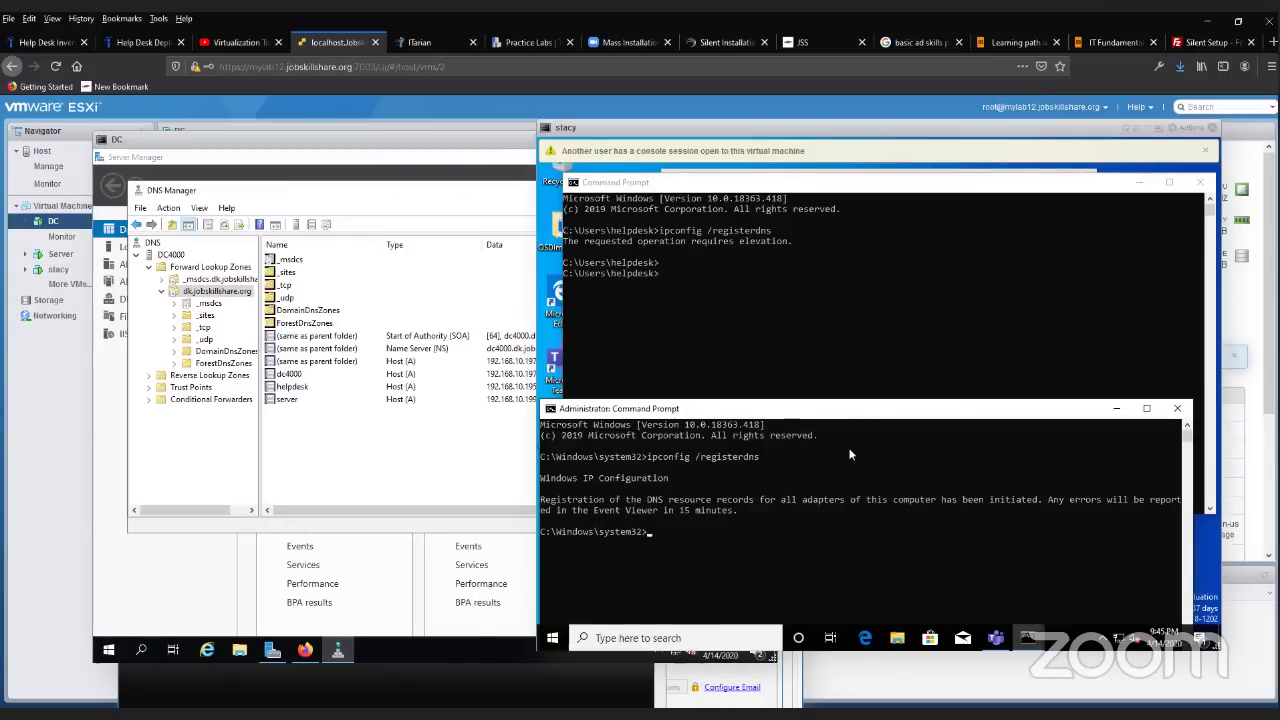
left_click(372, 460)
left_click(224, 226)
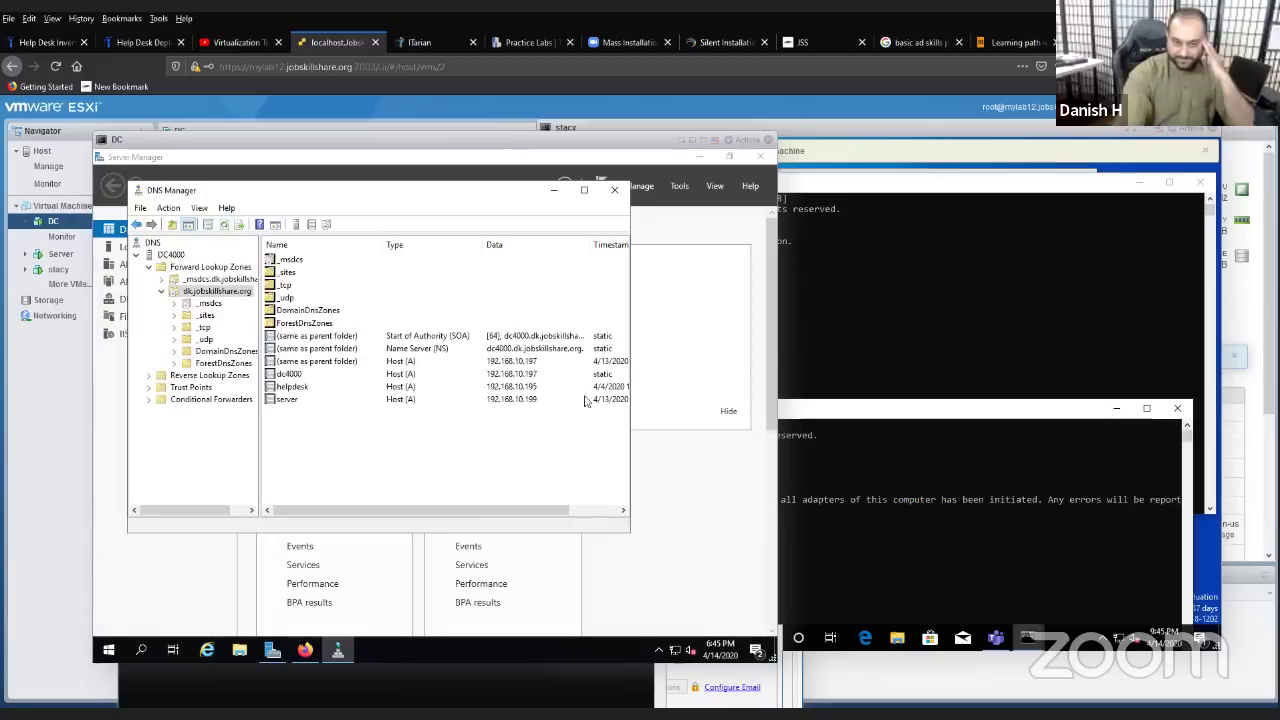
left_click(963, 520)
left_click(418, 441)
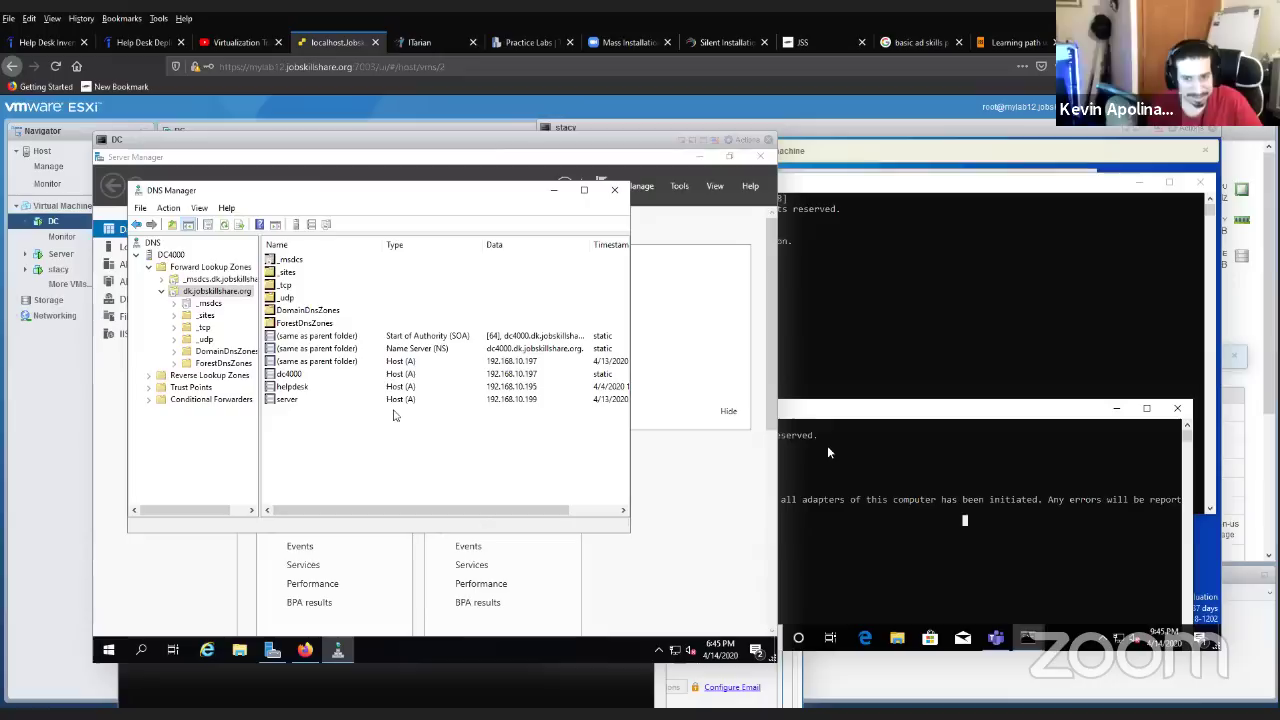
left_click(822, 385)
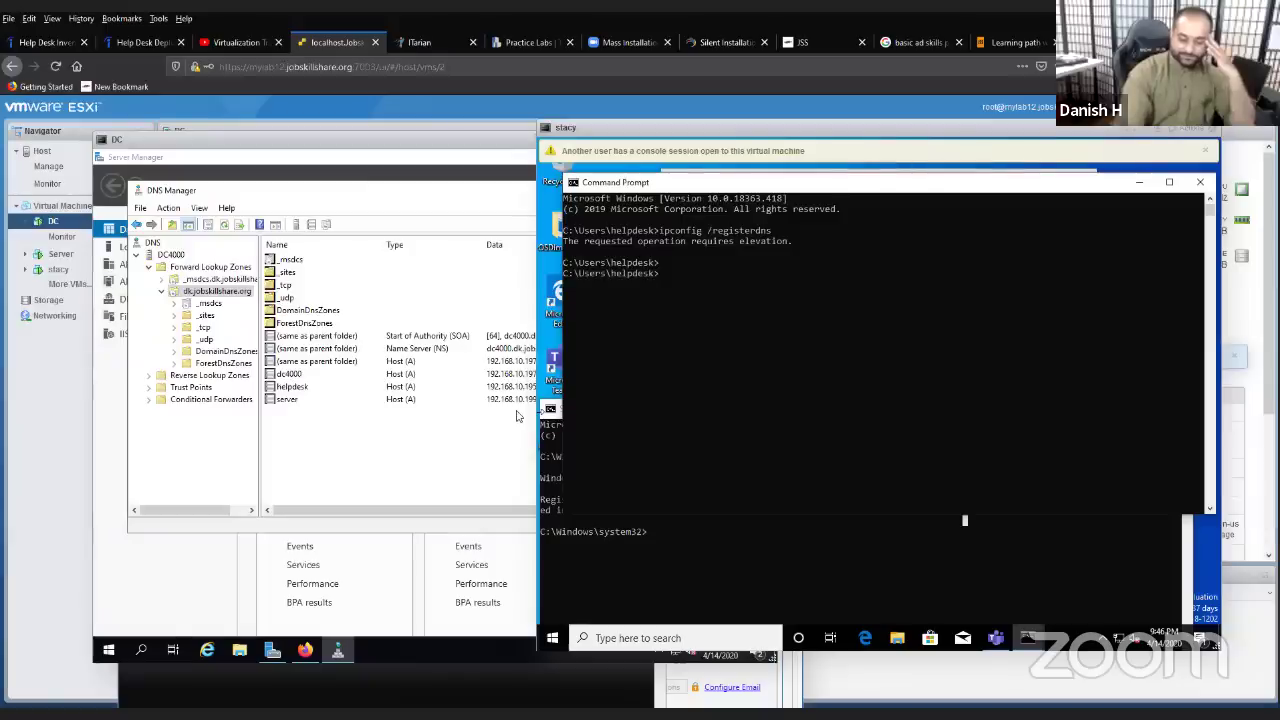
right_click(440, 430)
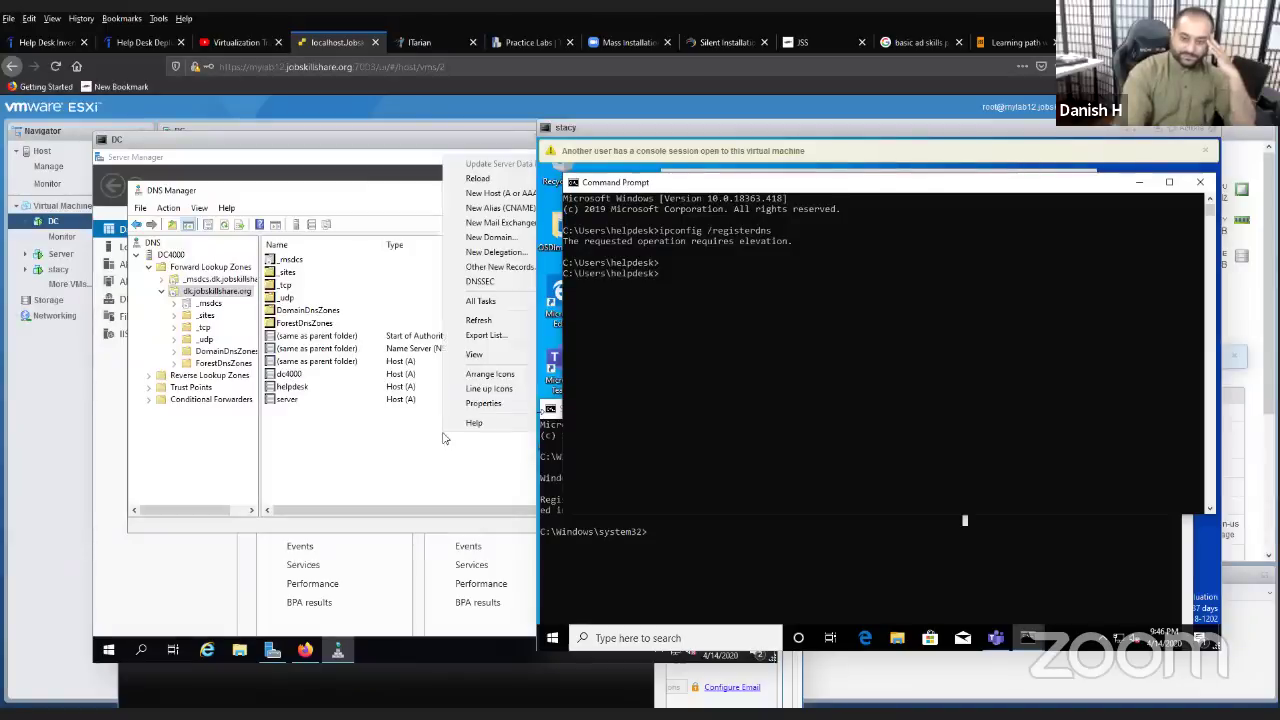
left_click(465, 323)
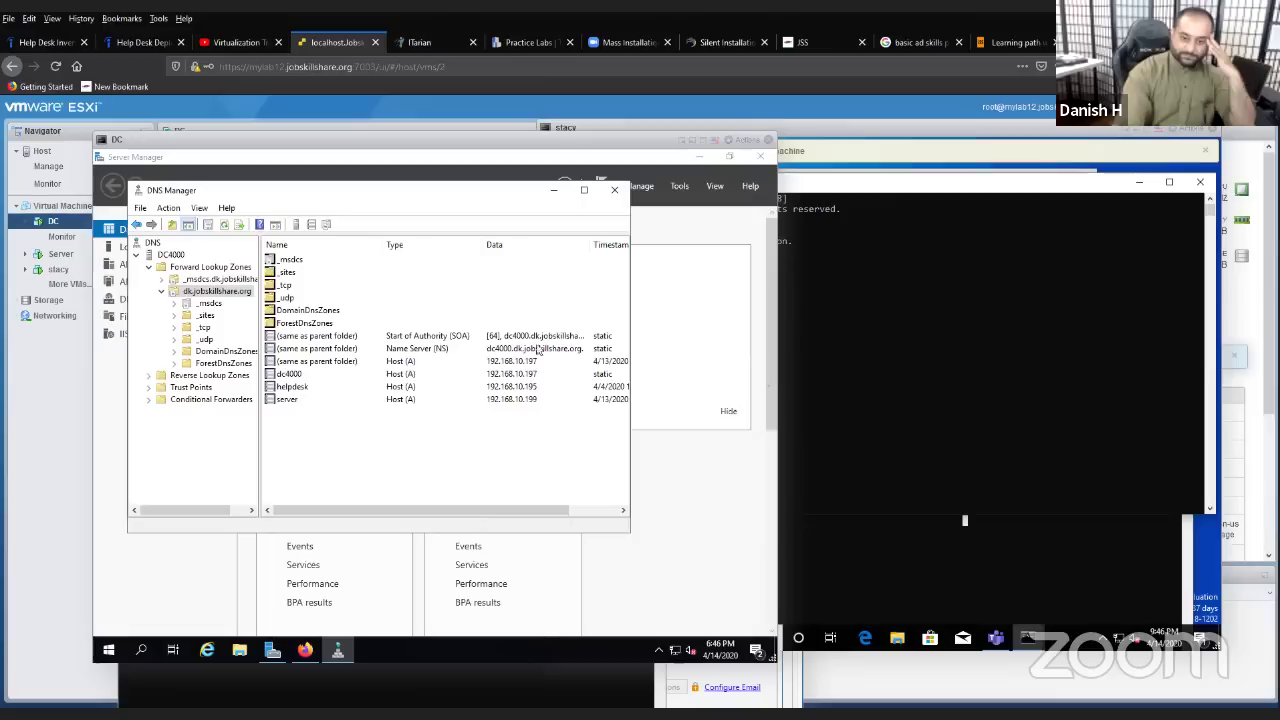
left_click(848, 380)
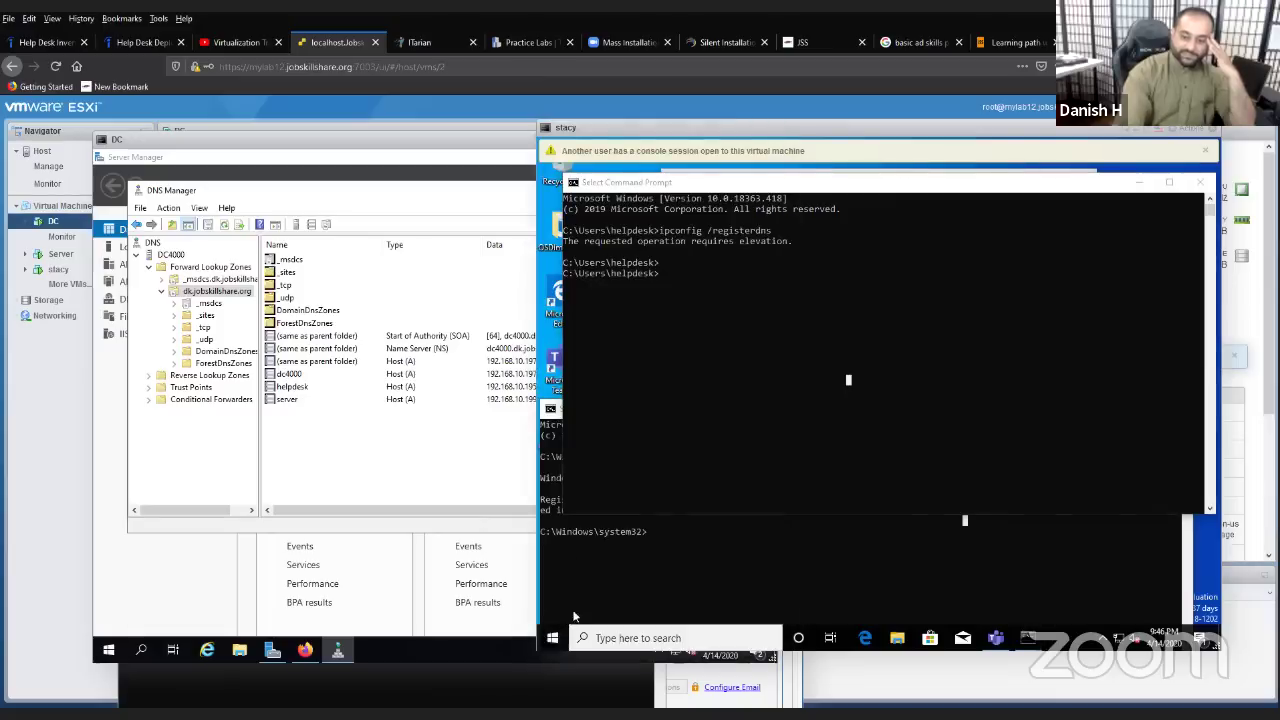
- Restart stacy from the Start button's Shut down or sign out > Restart menu
right_click(552, 637)
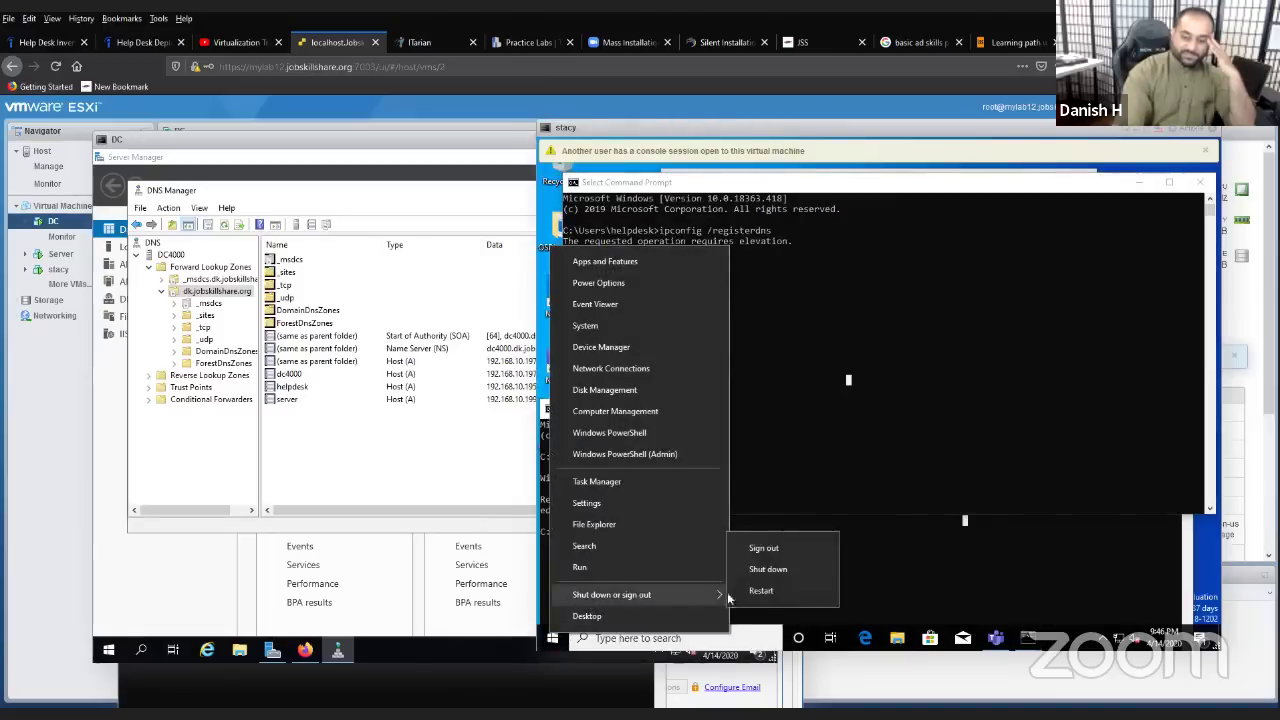
left_click(708, 403)
key("Return")
key("Return")
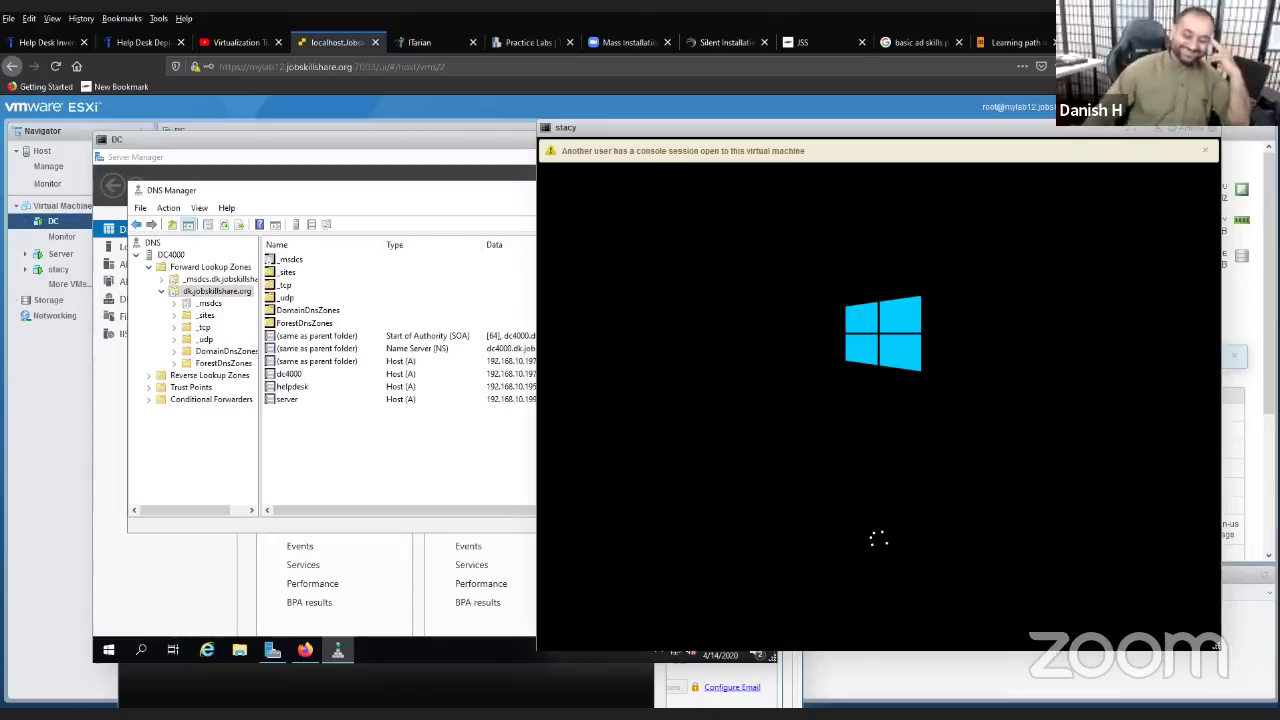
- Bring the DC console window in front of stacy's console
left_click(229, 229)
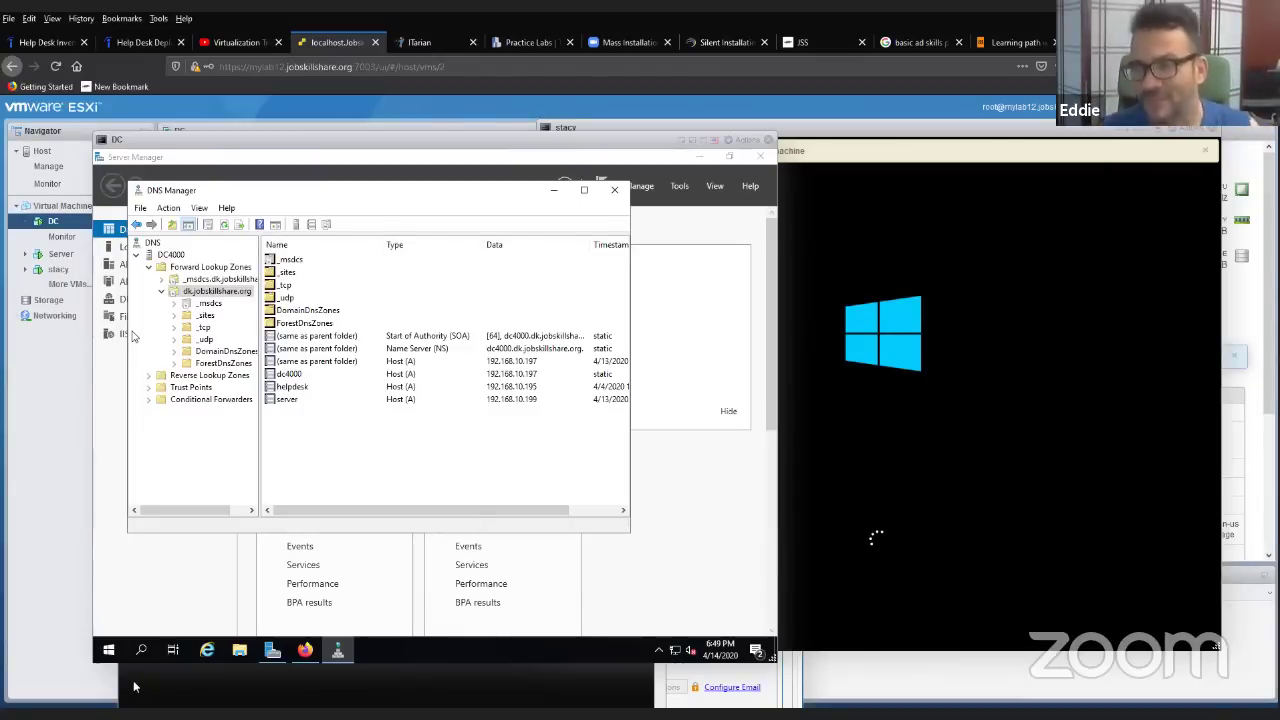
- Minimize DNS Manager and Server Manager on DC and reposition the DC console window
left_click(553, 190)
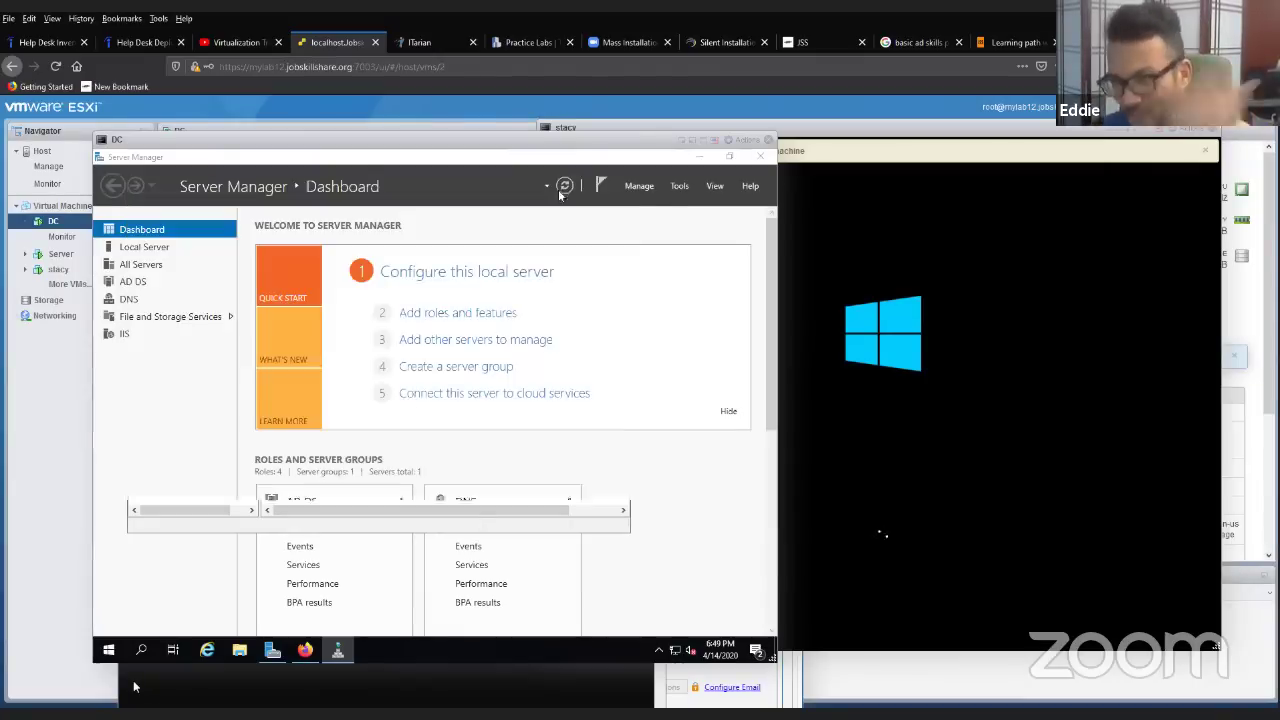
left_click(699, 158)
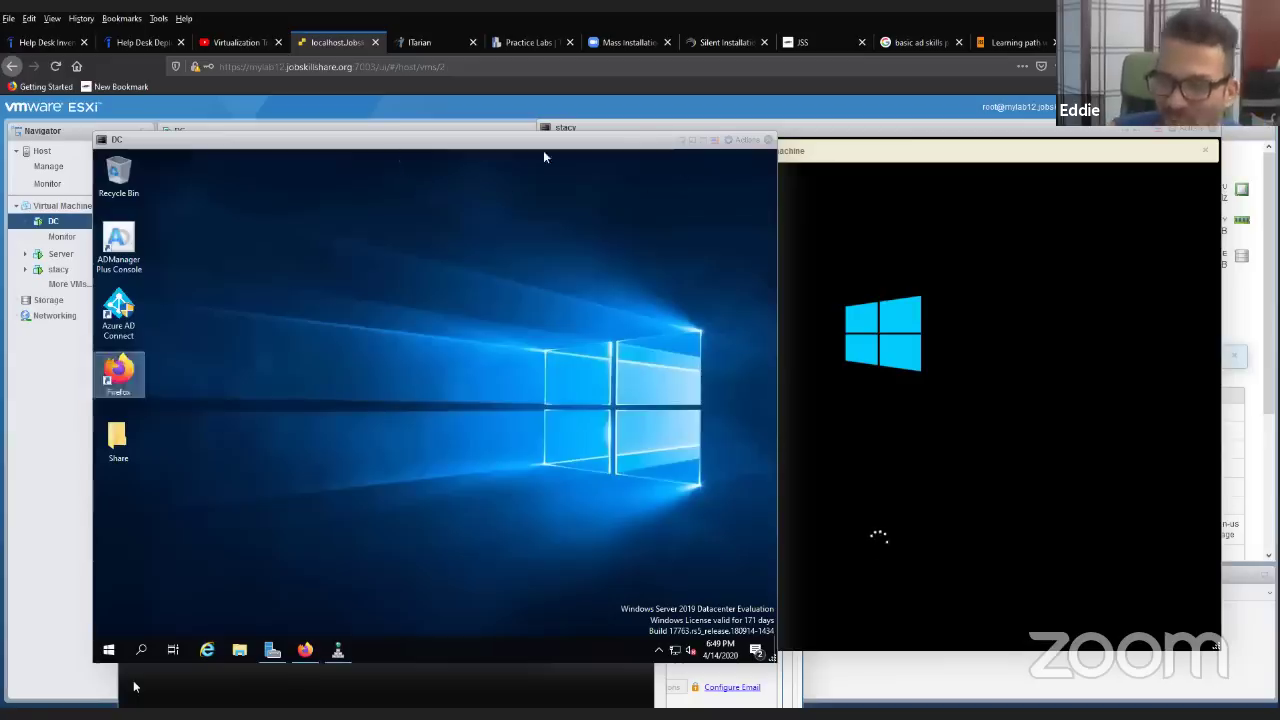
mouse_move(490, 152)
left_mouse_down()
mouse_move(537, 149)
mouse_move(505, 149)
left_mouse_up()
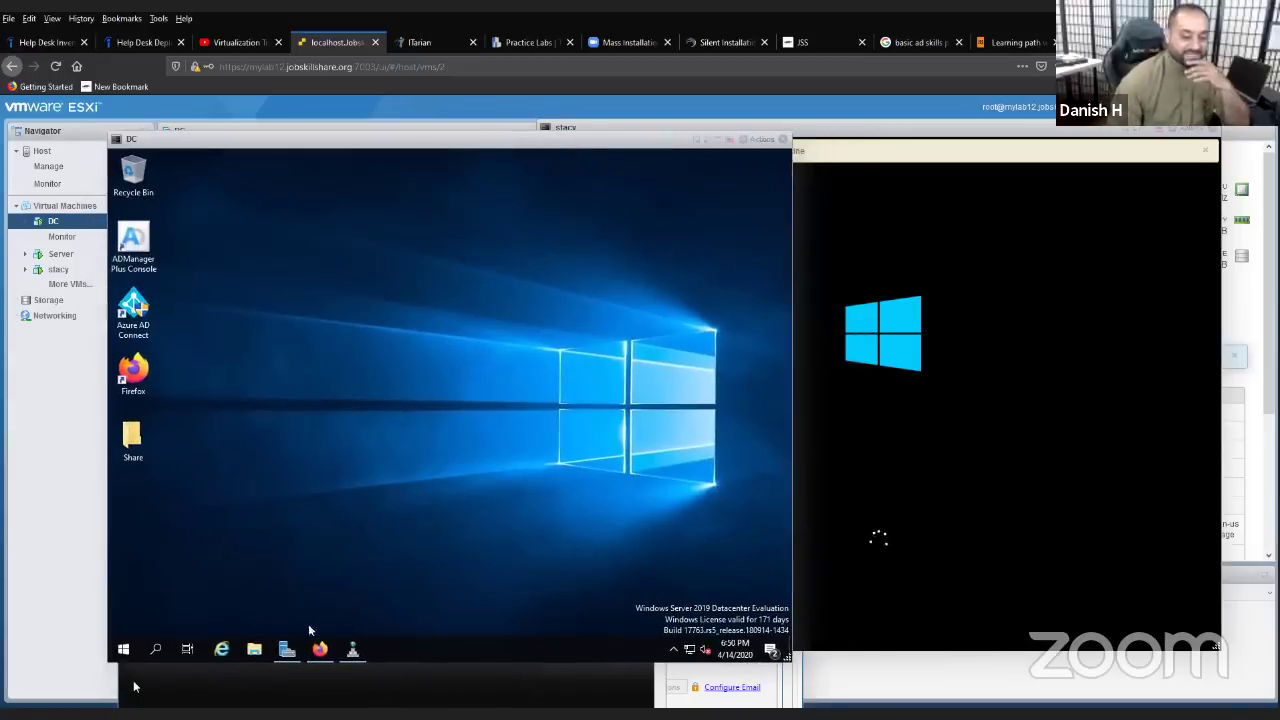
left_click_drag(170, 156, 469, 180)
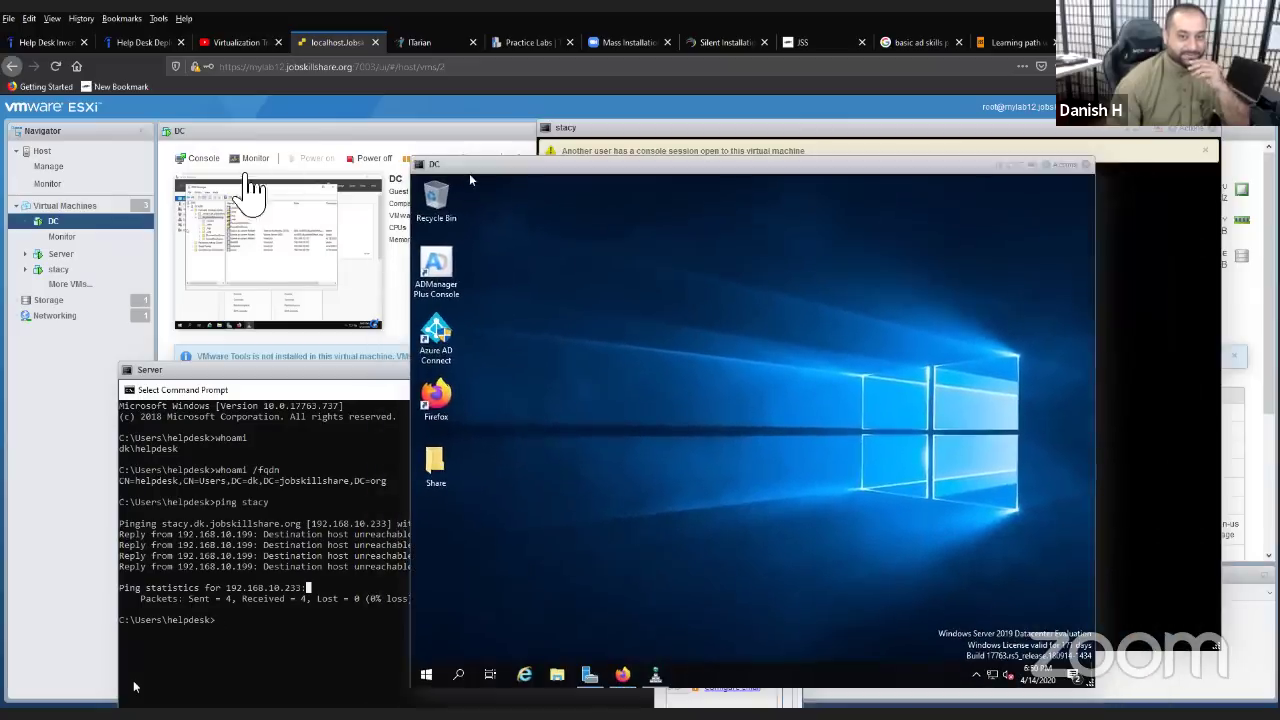
- Show the Virtual Machines list, select Server, and arrange the Server and DC consoles lower centre and right
left_click(80, 207)
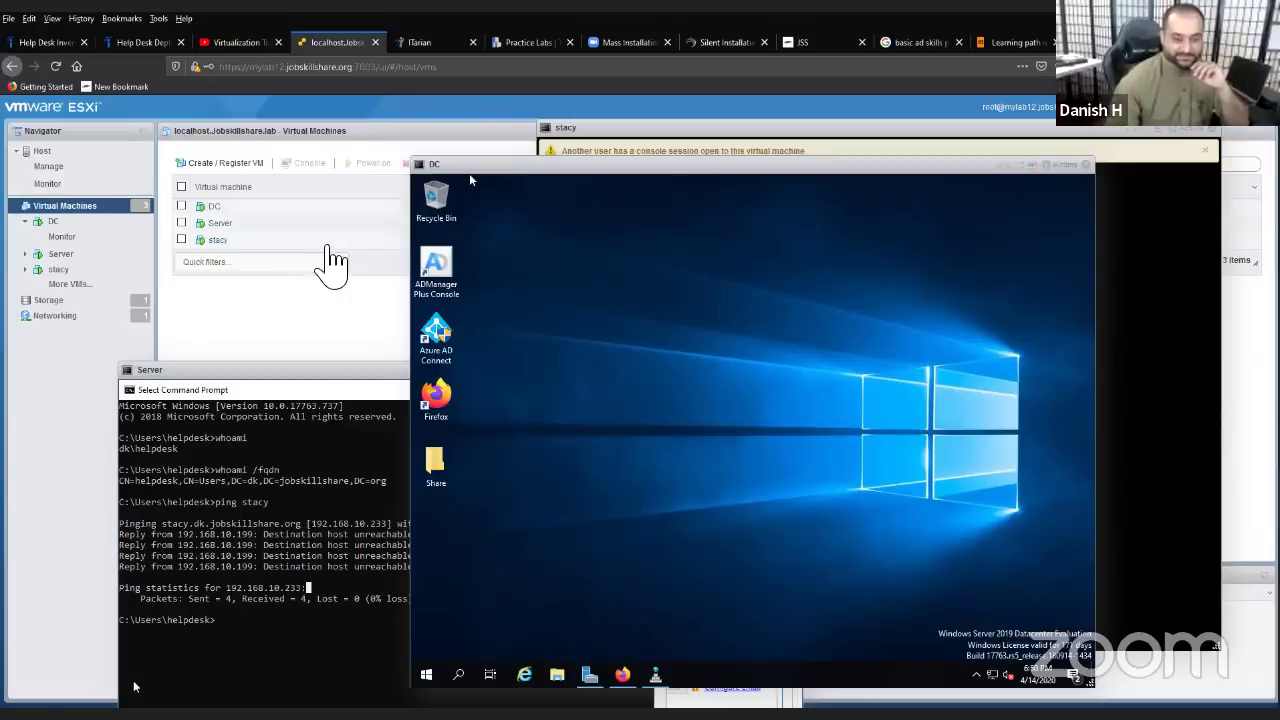
left_click(96, 212)
left_click_drag(527, 178, 567, 268)
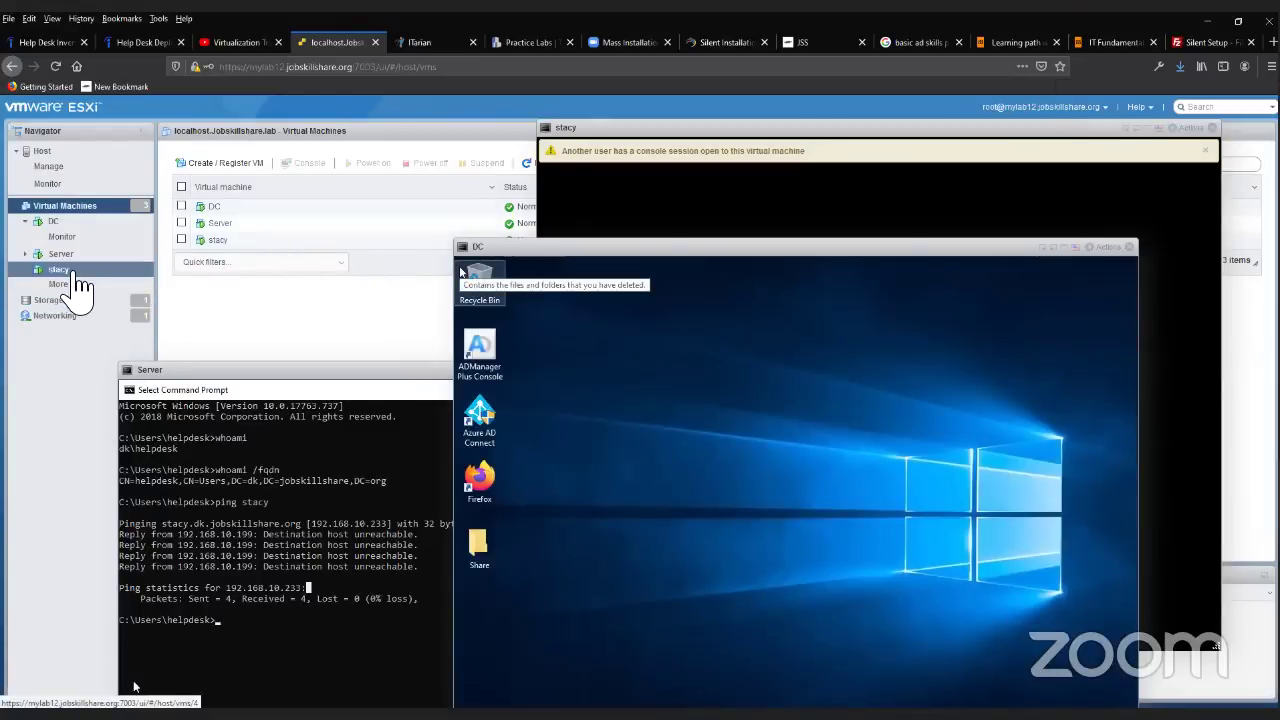
left_click(72, 256)
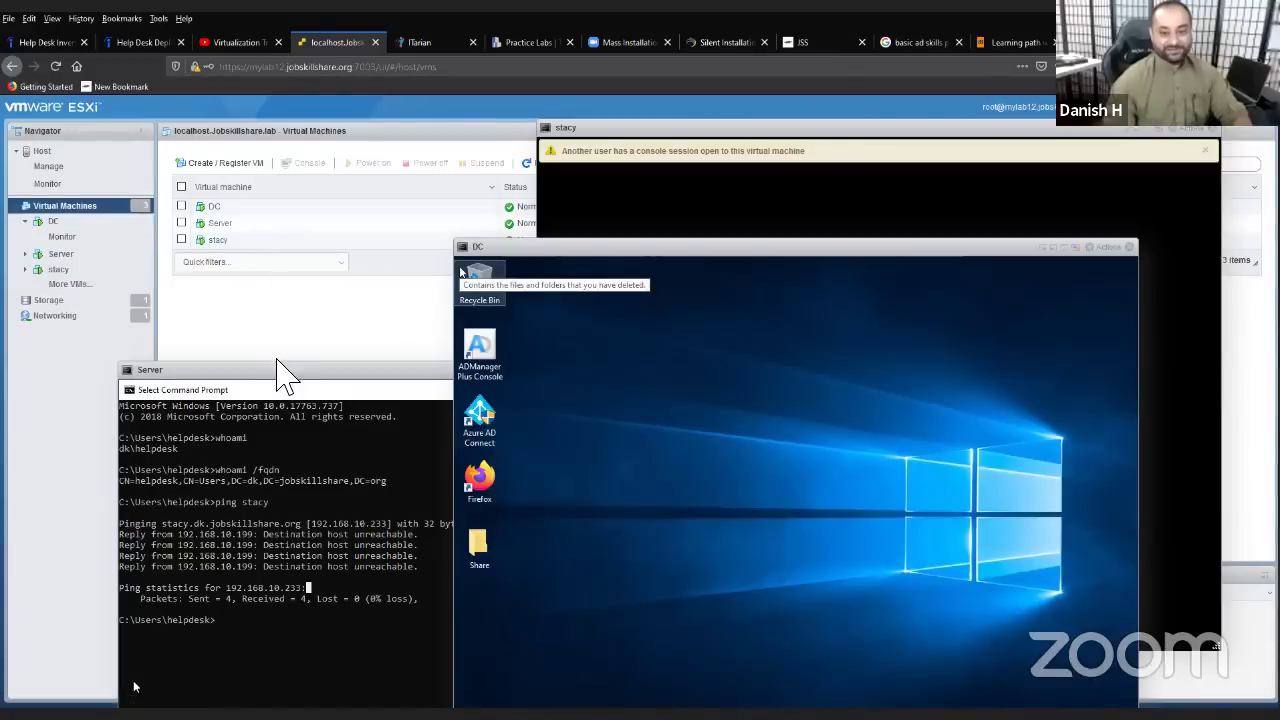
left_click_drag(278, 370, 530, 517)
left_click_drag(560, 246, 914, 365)
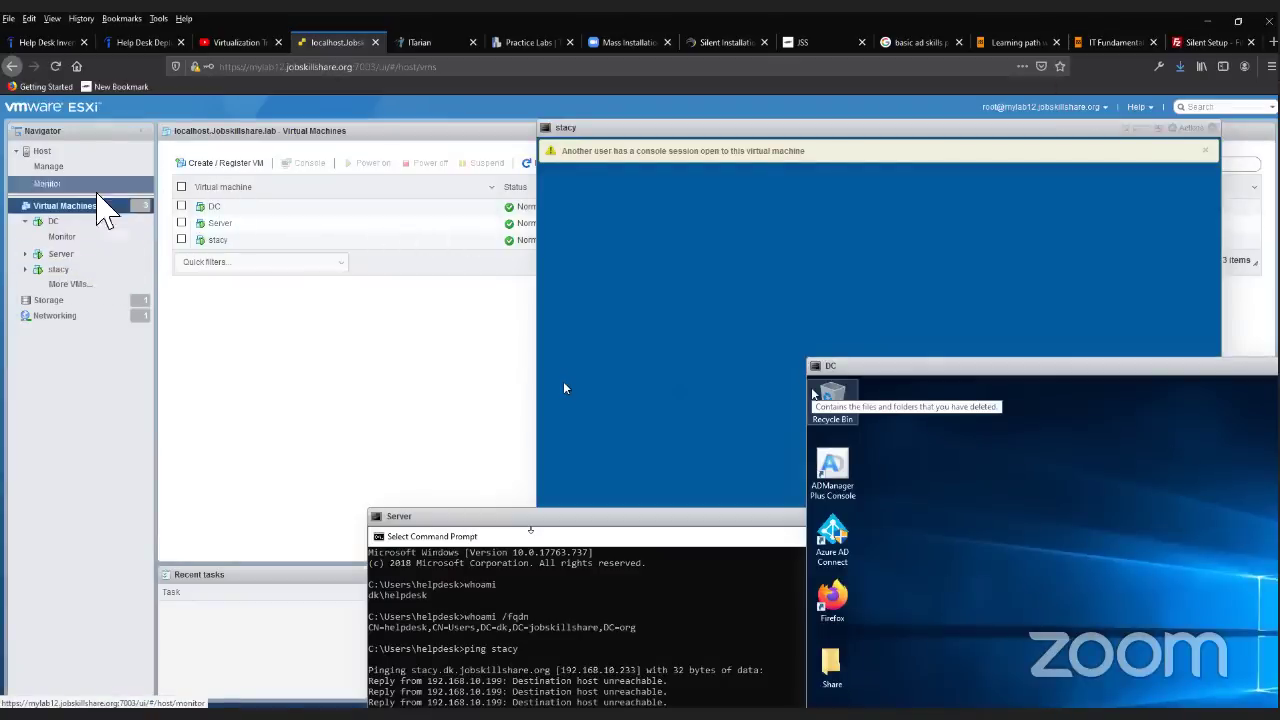
- Browse datastore1's files in the Datastore browser, then move the Server console to the lower left
left_click(100, 300)
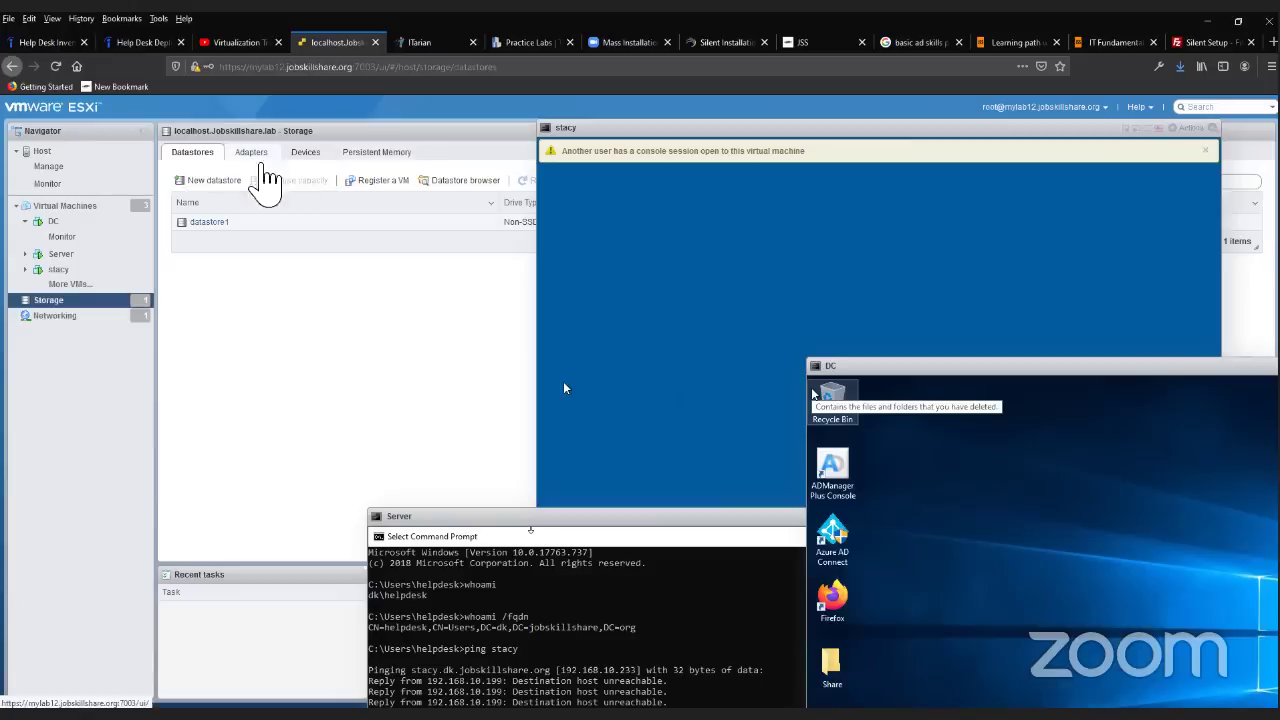
left_click(225, 243)
left_click(298, 161)
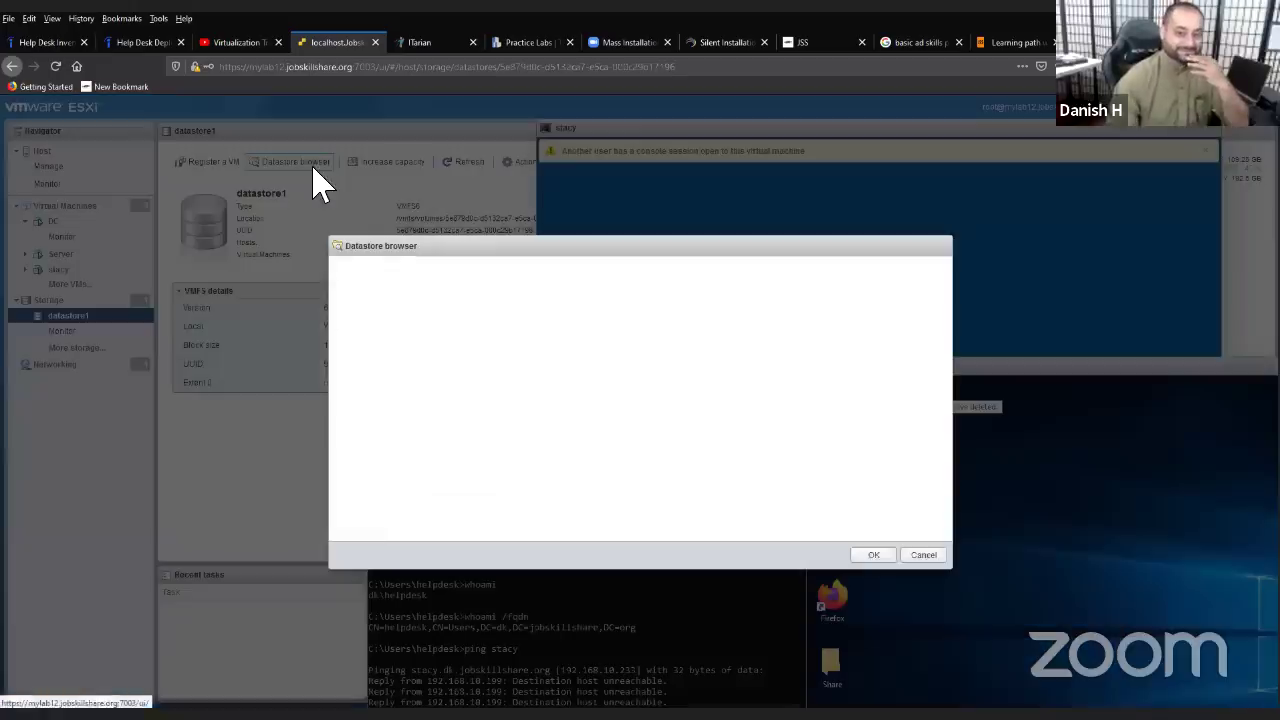
left_click(499, 318)
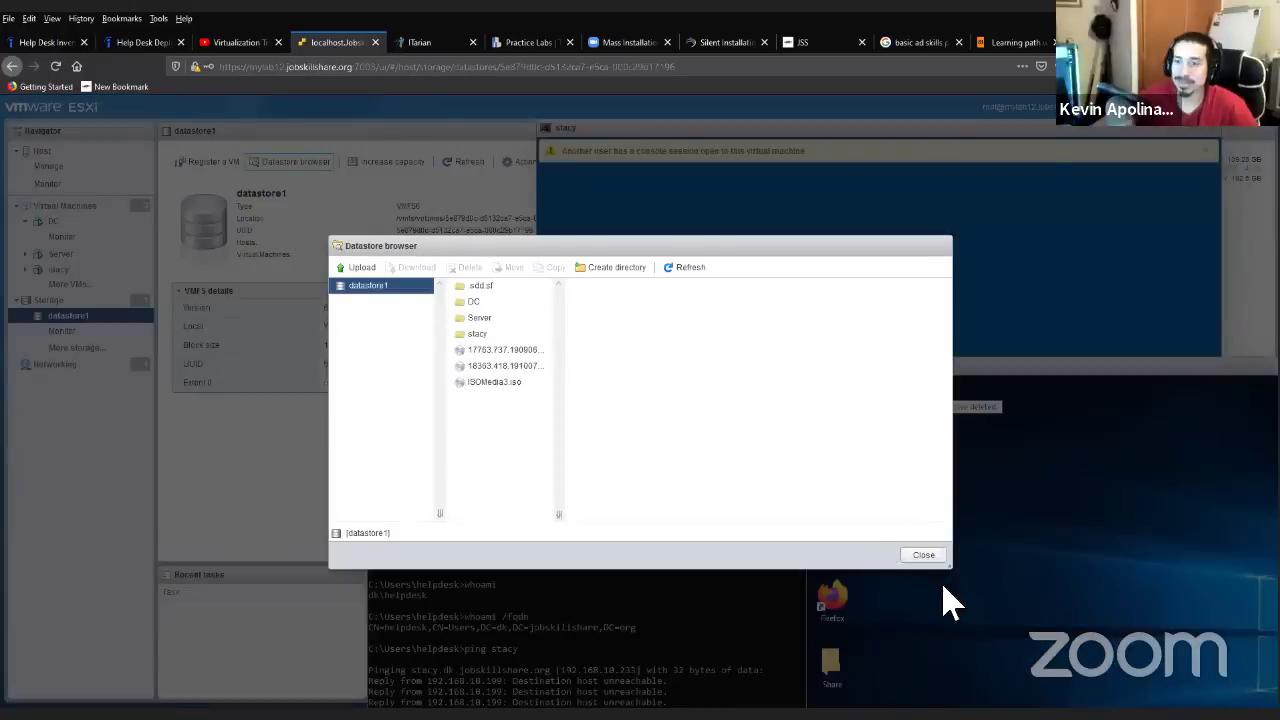
left_click(926, 555)
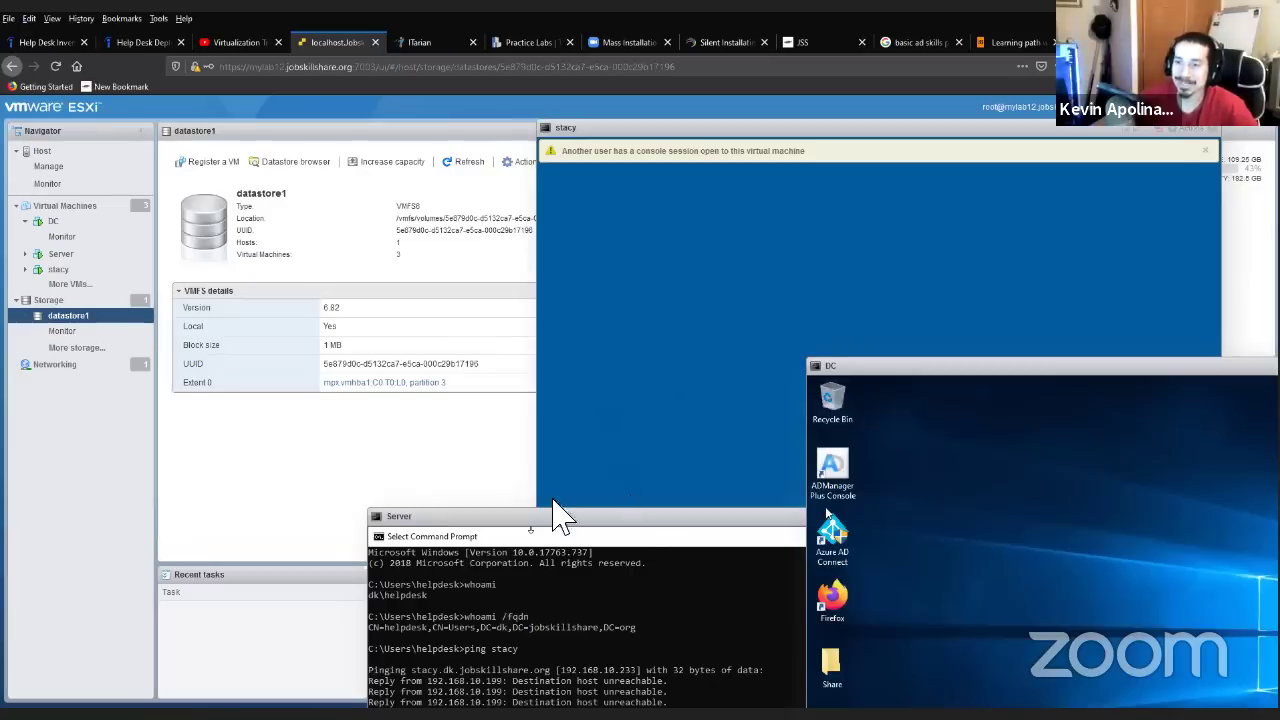
left_click_drag(551, 516, 360, 492)
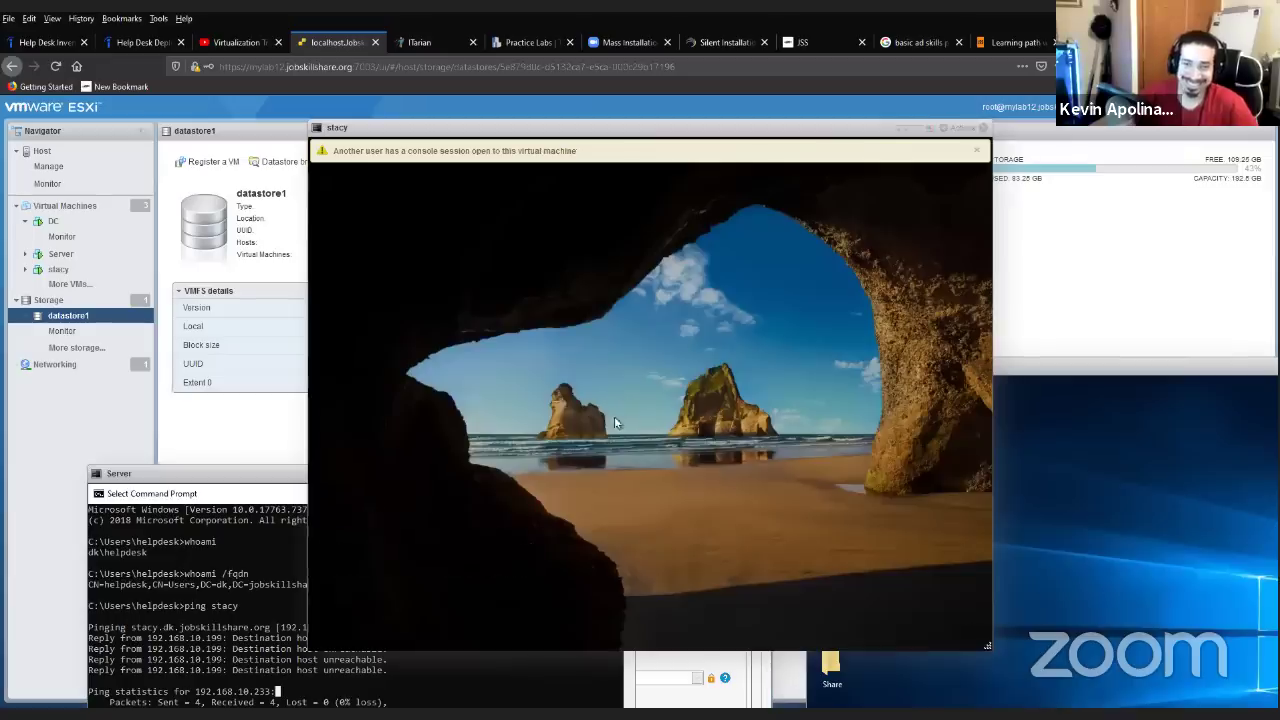
- Sign in to stacy from its lock screen with the helpdesk account password
left_click(565, 393)
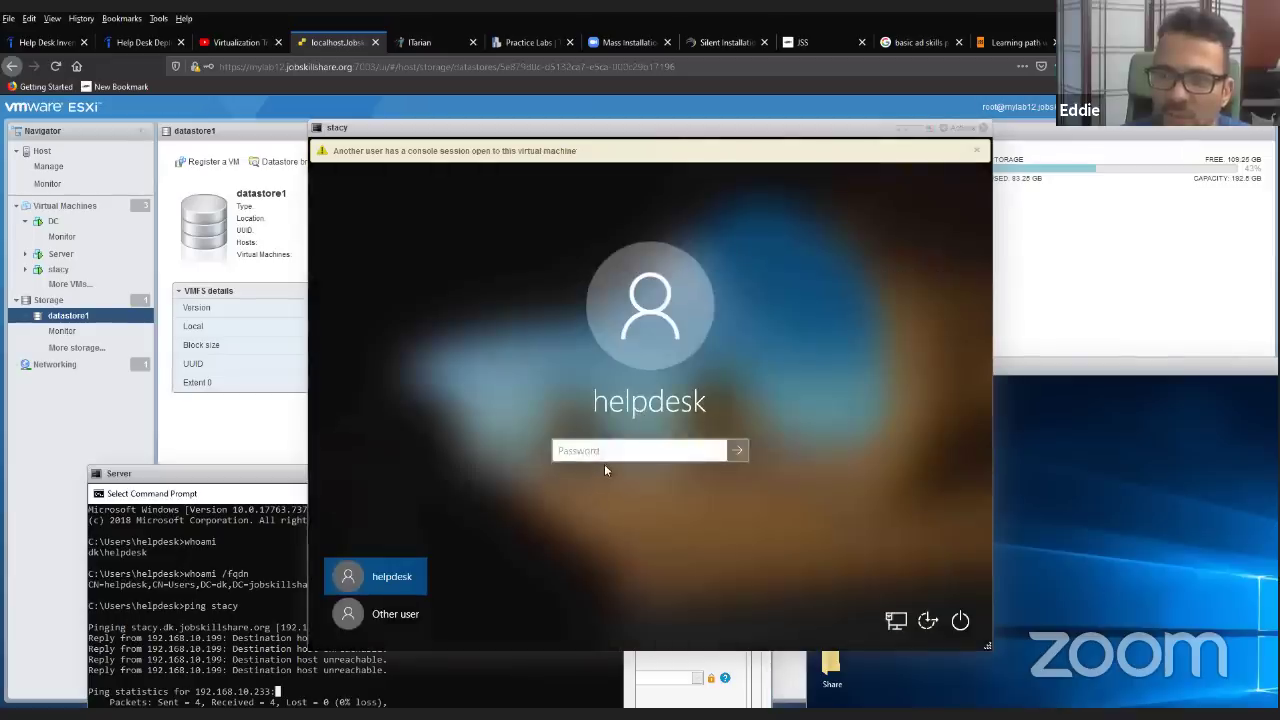
type("**********")
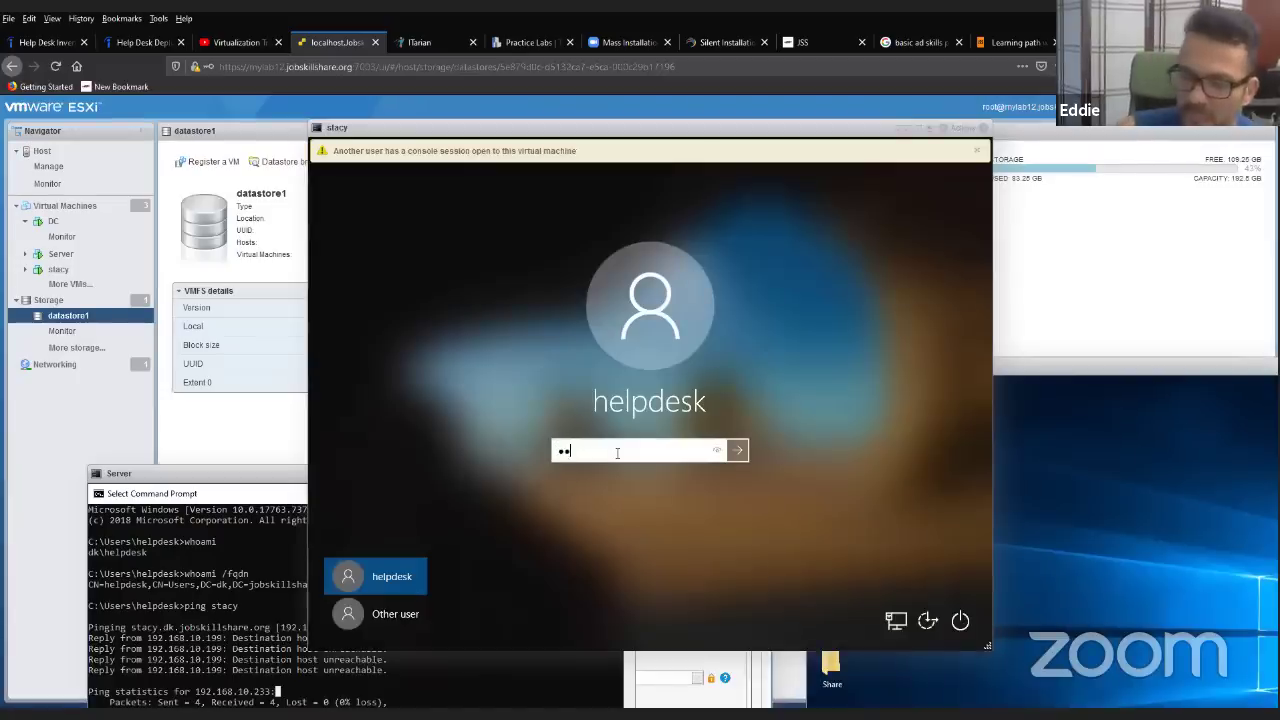
key("Return")
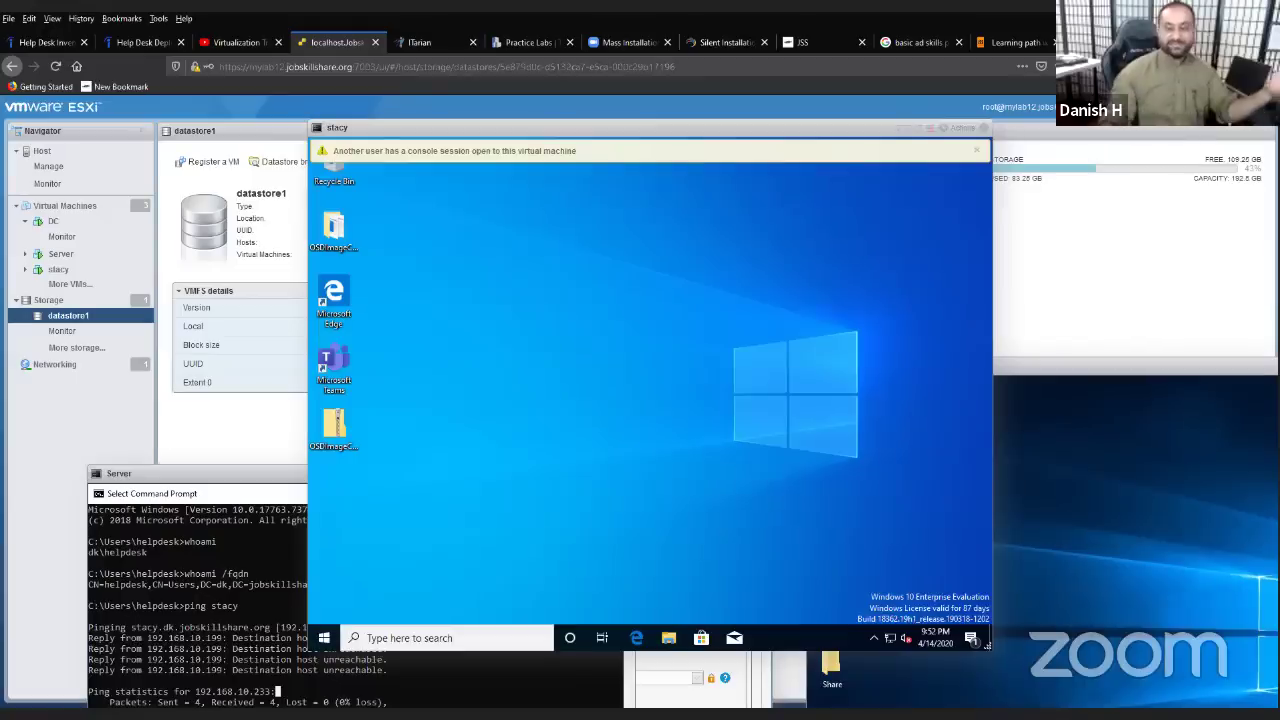
- Open the 'Type here to search' box on stacy's taskbar
left_click(473, 641)
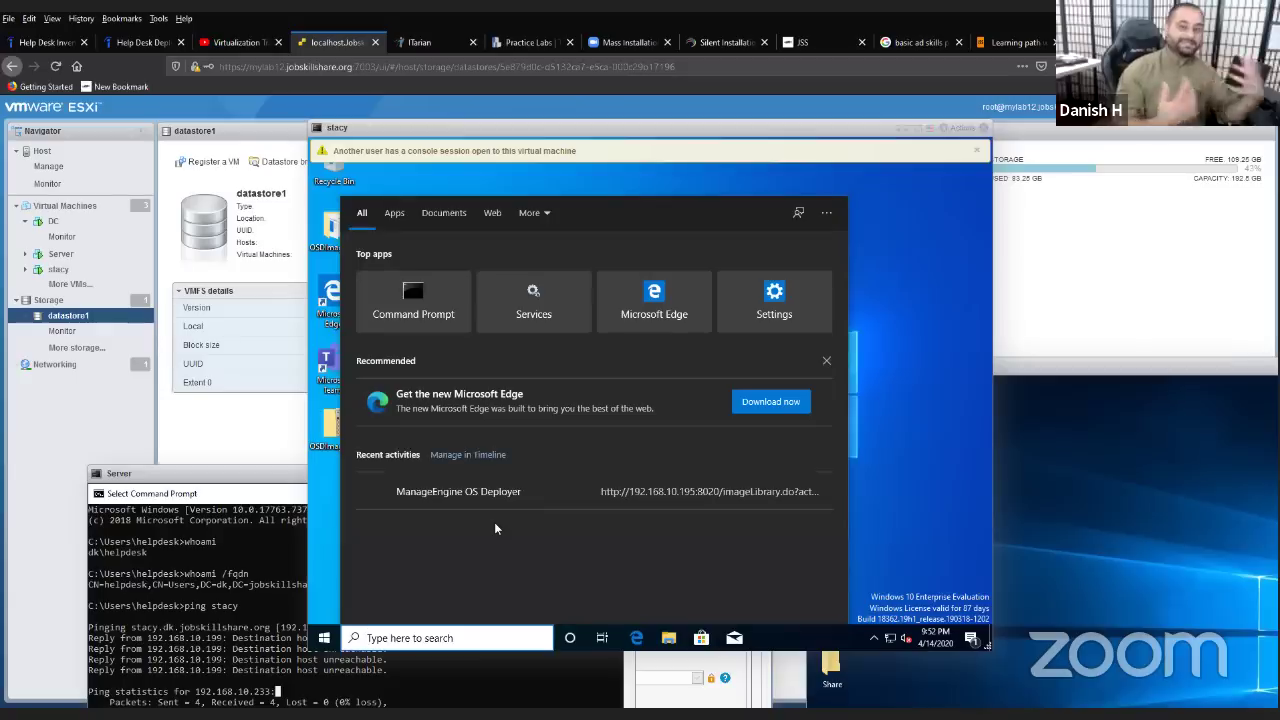
- In a Command Prompt on stacy, ping dc4000 and server
left_click(421, 287)
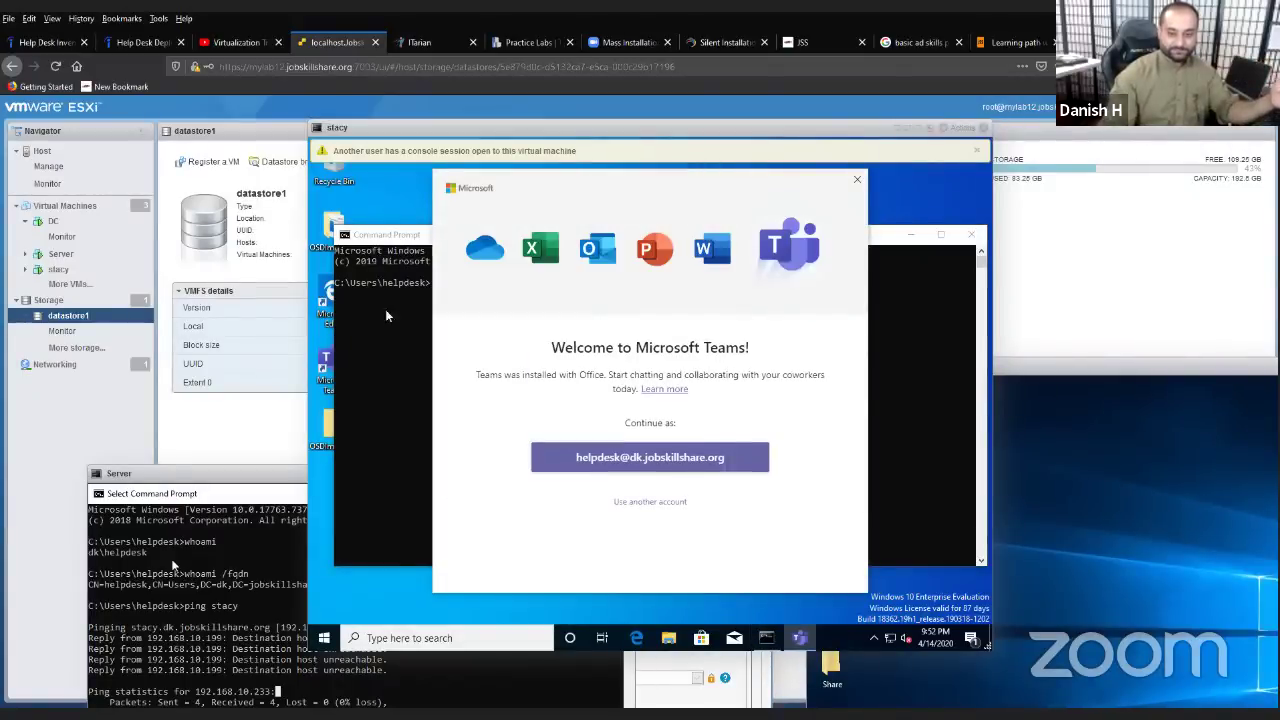
left_click(388, 316)
left_click(468, 312)
type("ping")
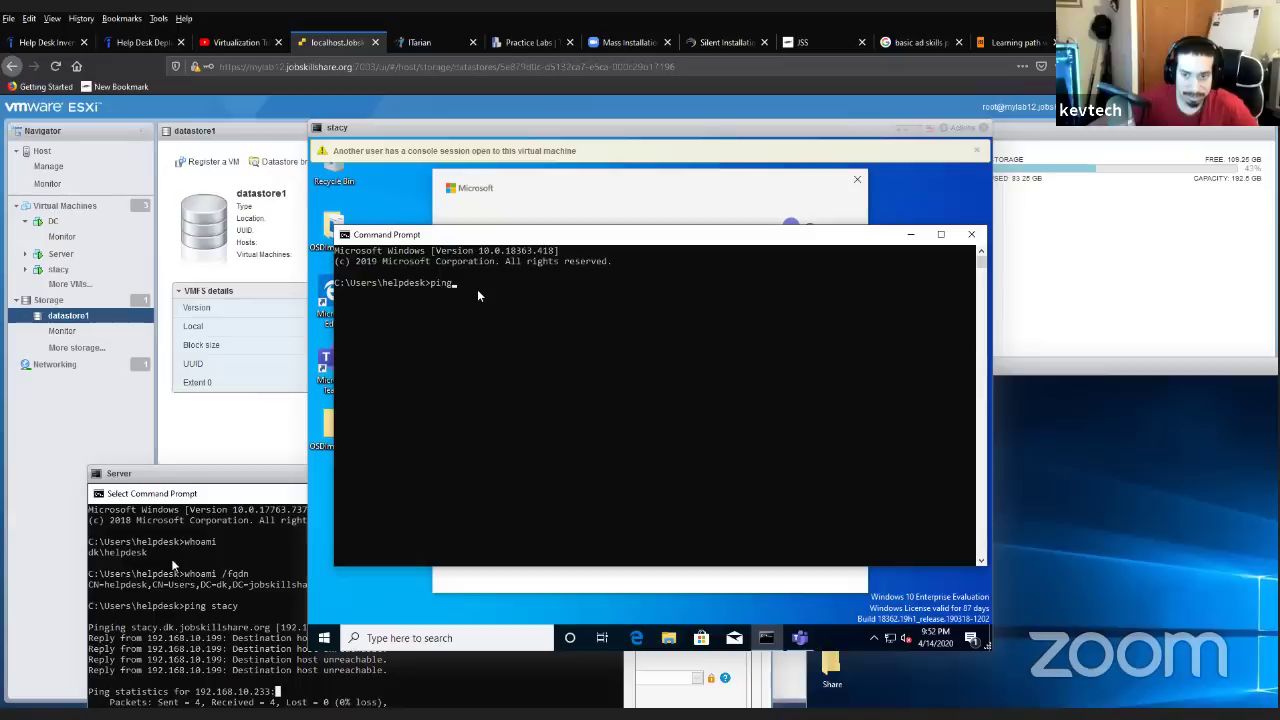
type(" dc")
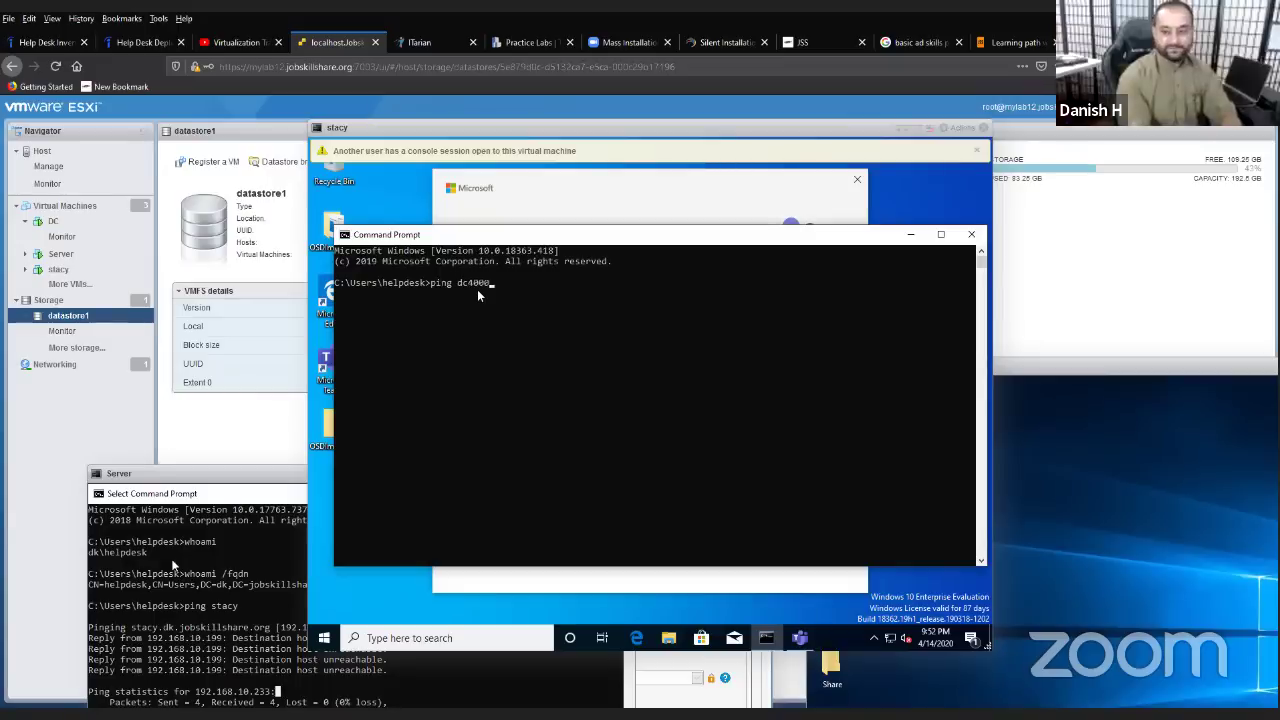
type("4000")
key("Return")
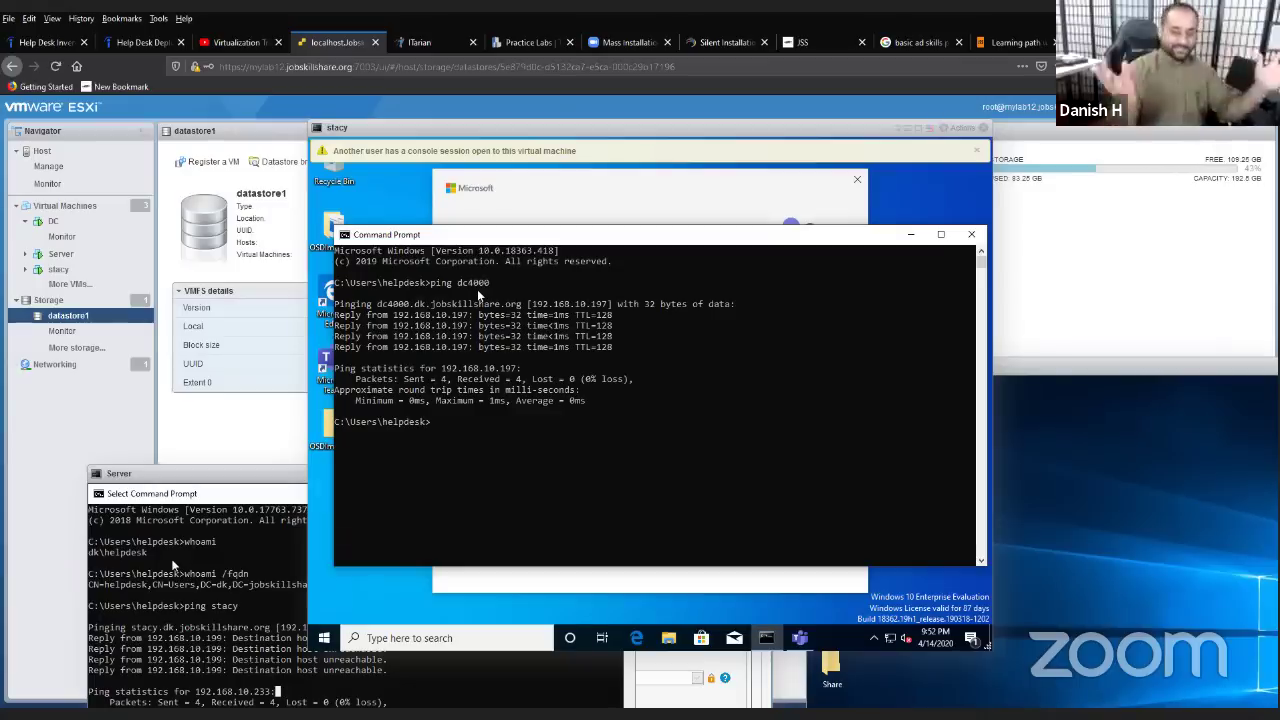
type("pi")
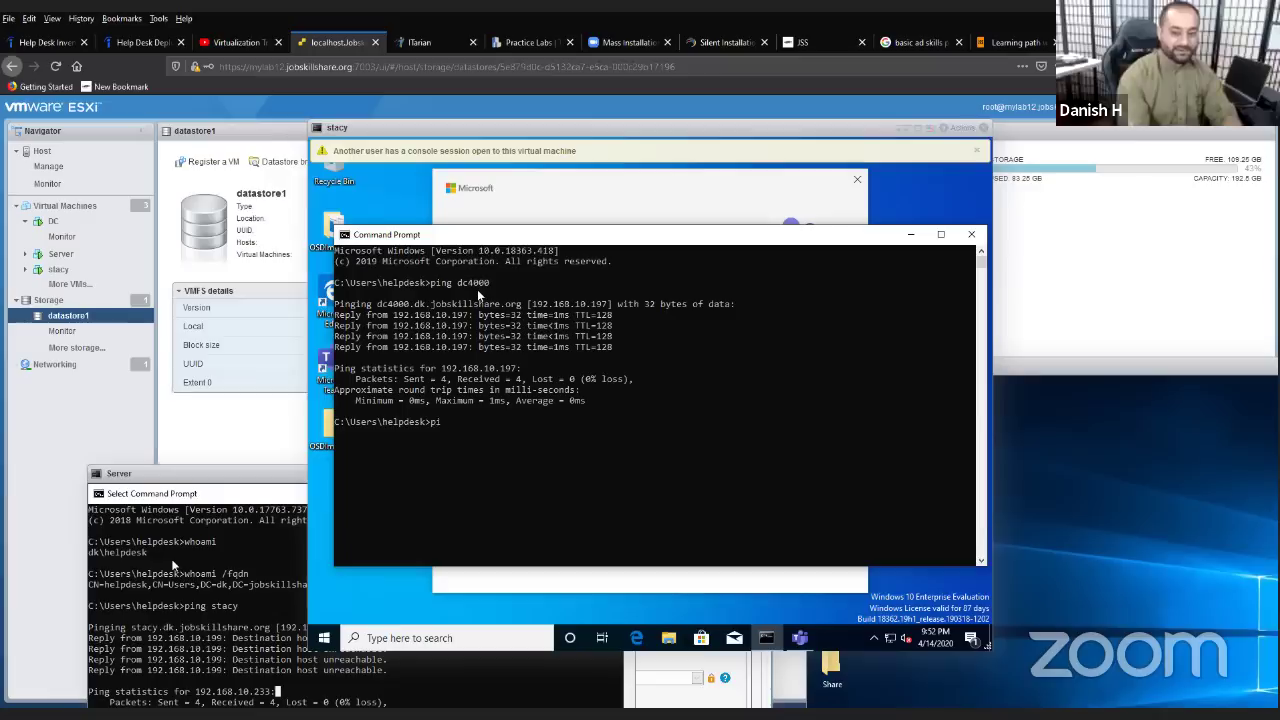
type("ng server")
key("Return")
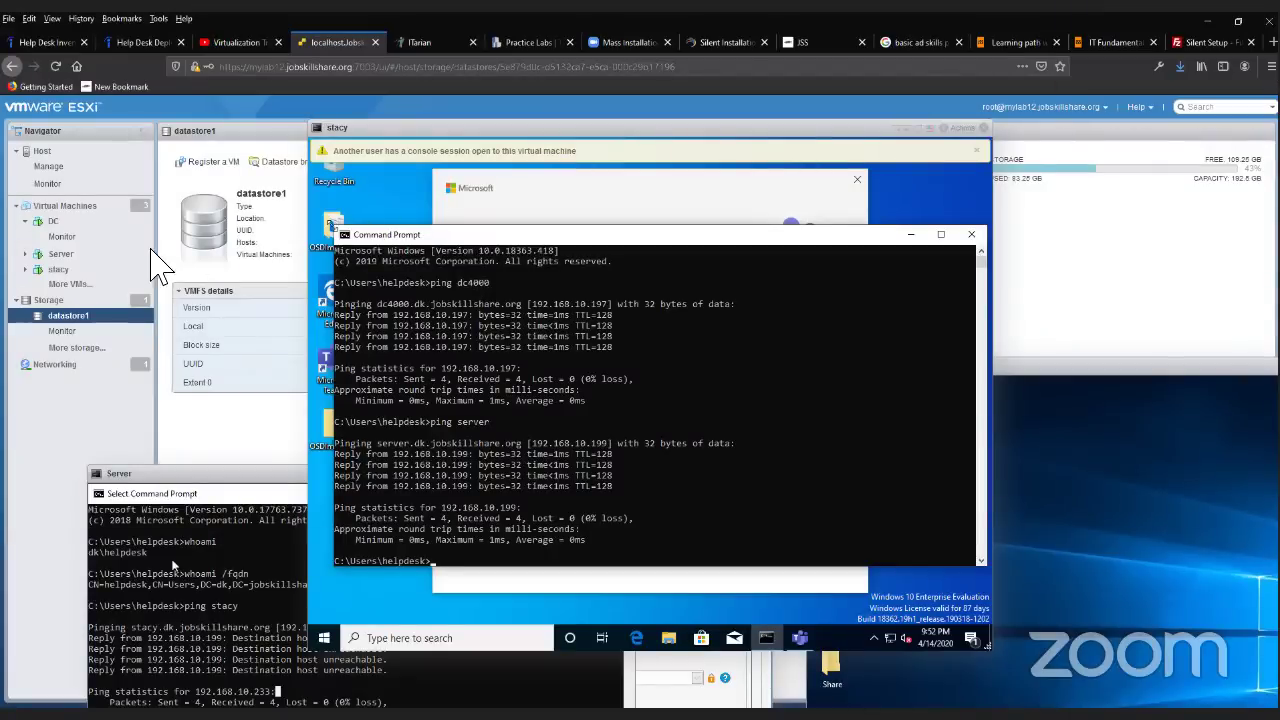
- Open the Server VM's console in the browser from its page
left_click(120, 256)
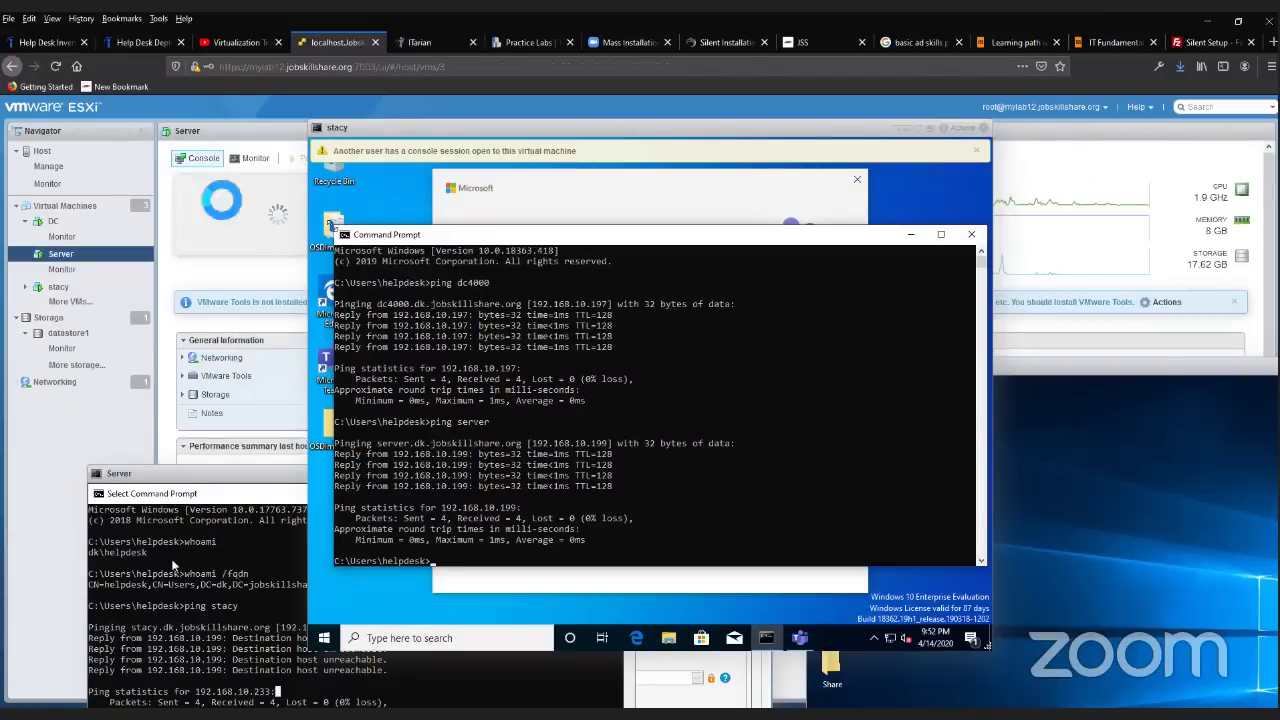
left_click(202, 158)
left_click(226, 178)
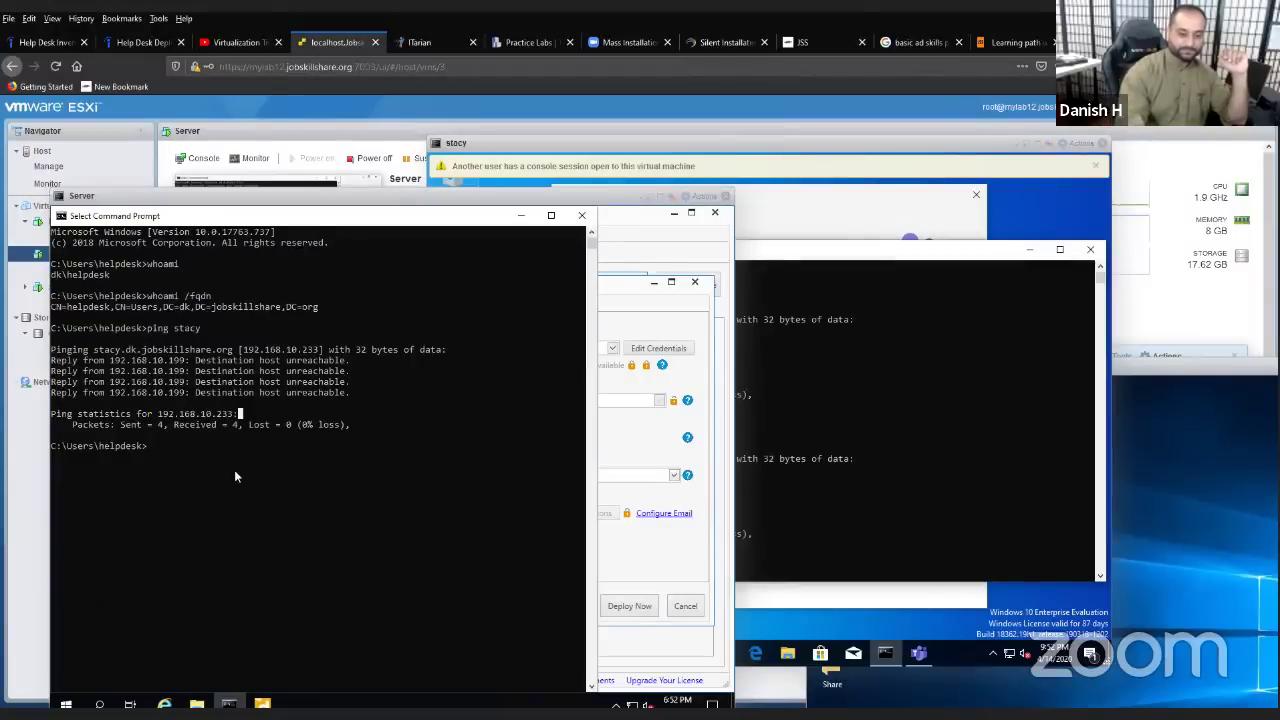
- Rerun 'ping stacy' in Server's Command Prompt, then bring PDQ Deploy's Filezilla package forward
left_click(94, 486)
key("Escape")
key("Up")
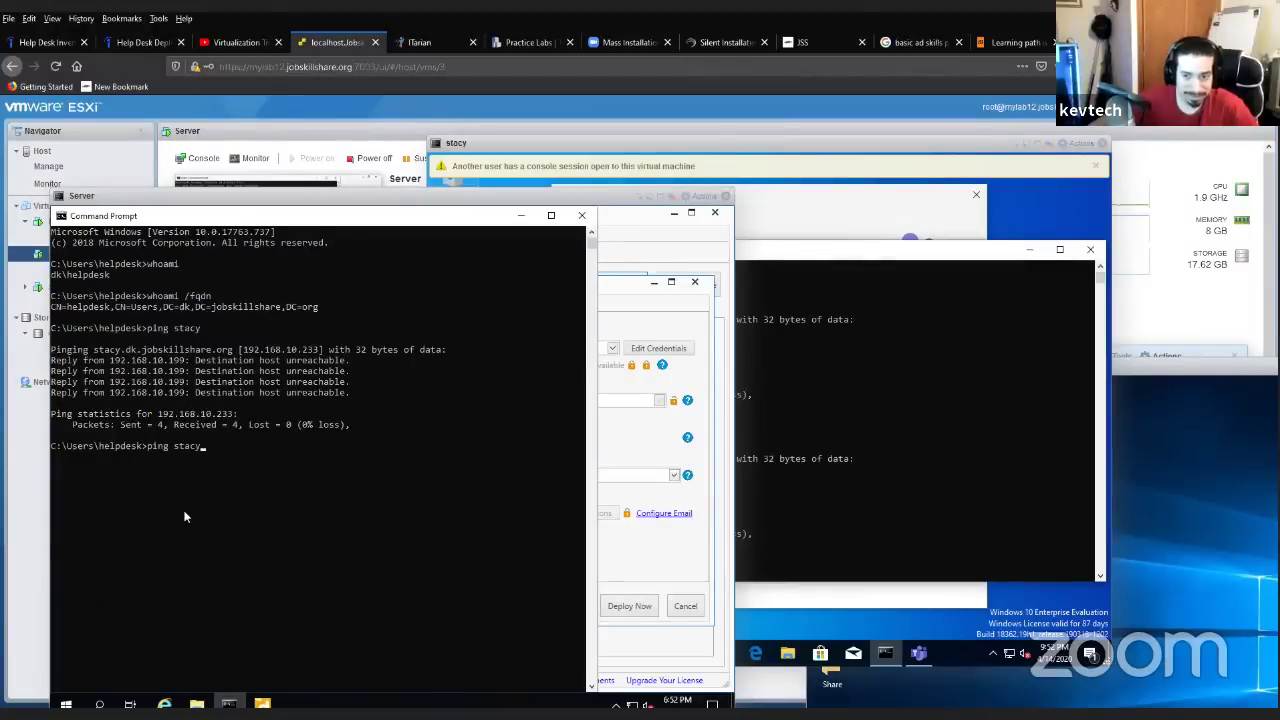
key("Return")
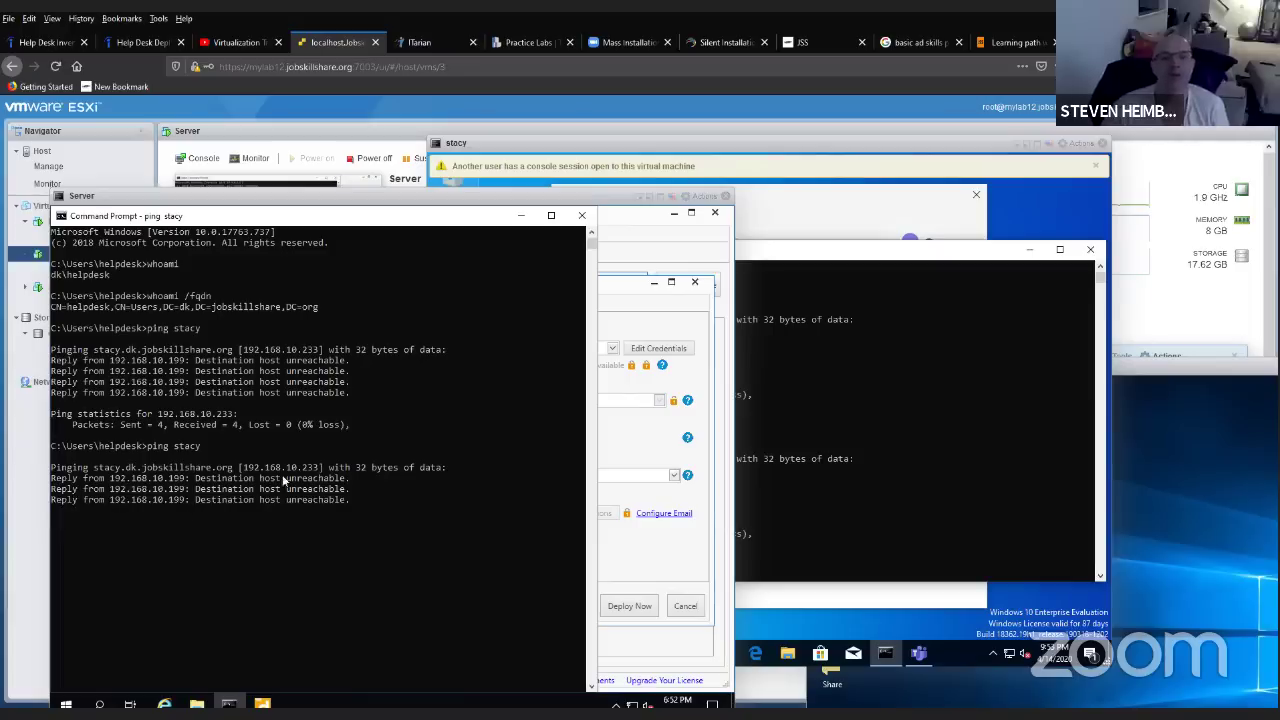
left_click(739, 378)
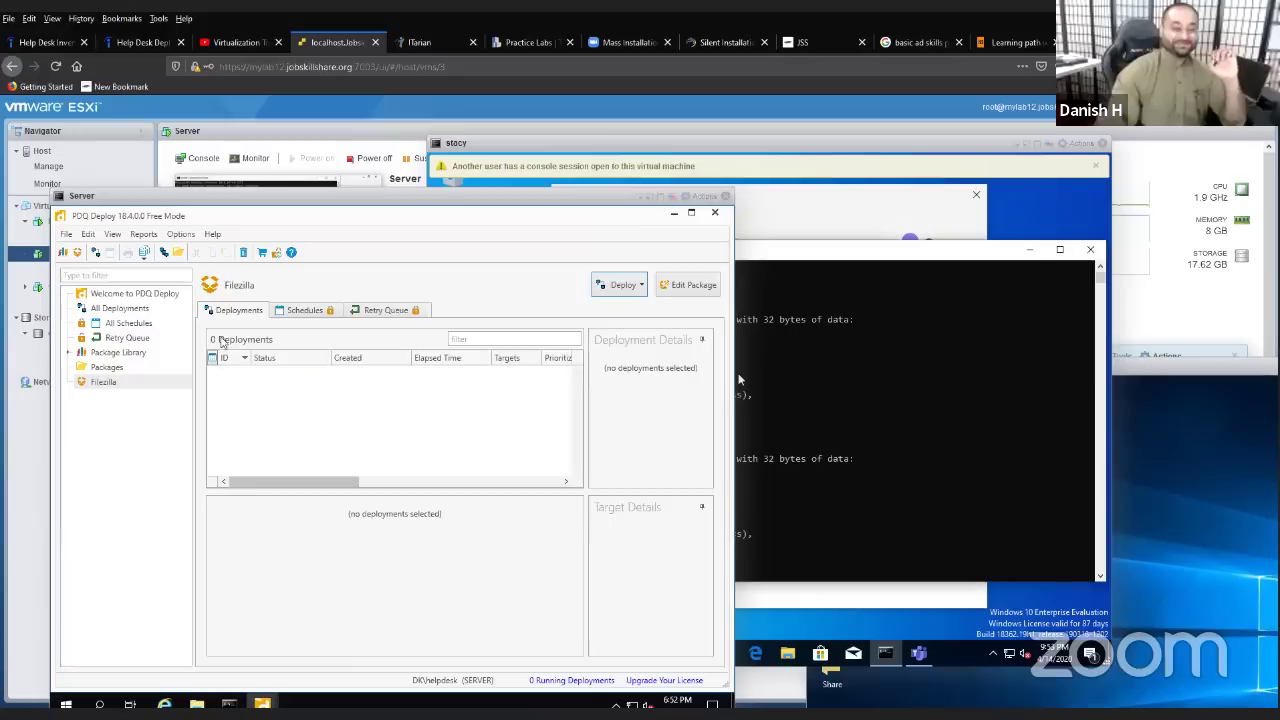
- Deploy Filezilla once to the stacy.dk.jobskillshare.org target with Deploy Now
left_click(622, 285)
left_click(625, 343)
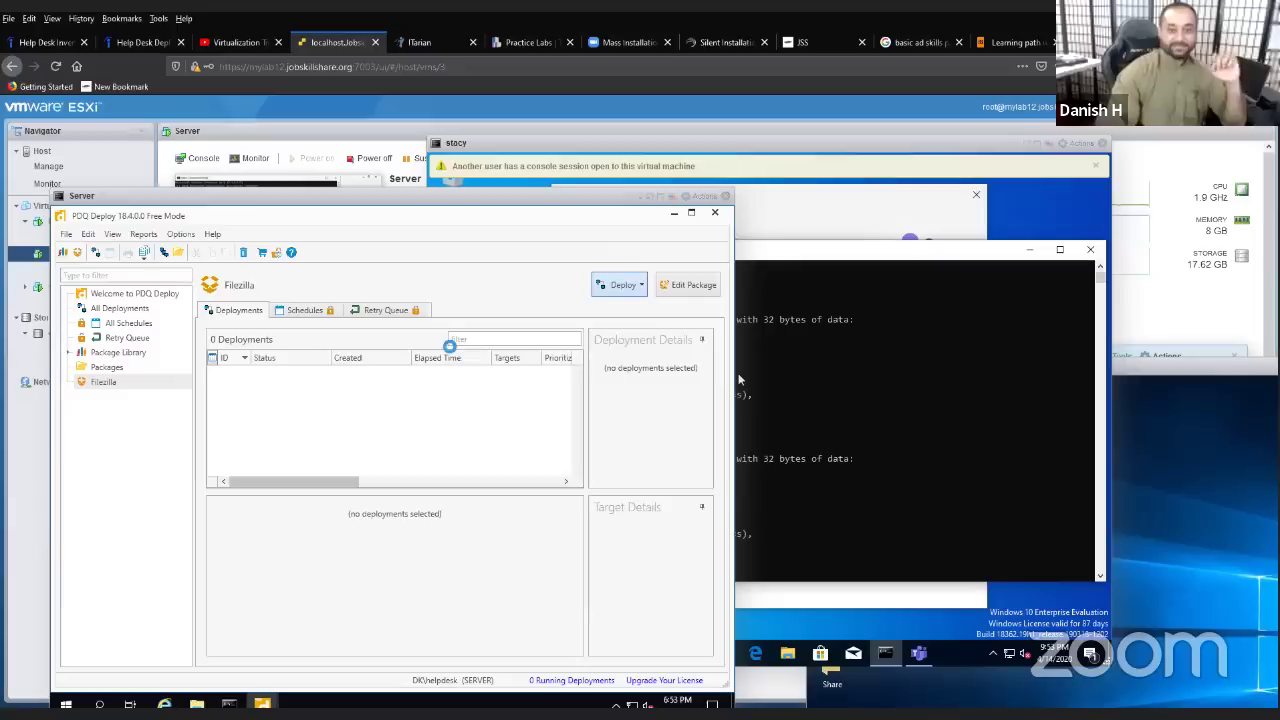
mouse_move(262, 704)
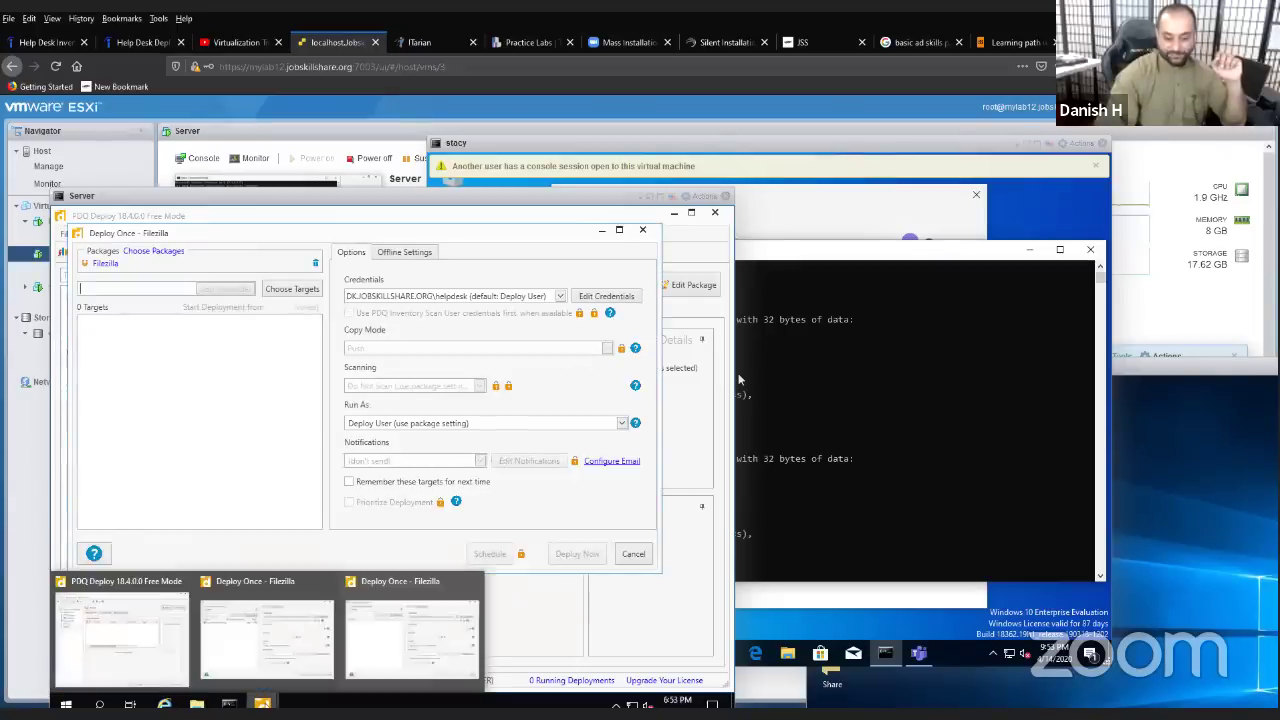
left_click(427, 630)
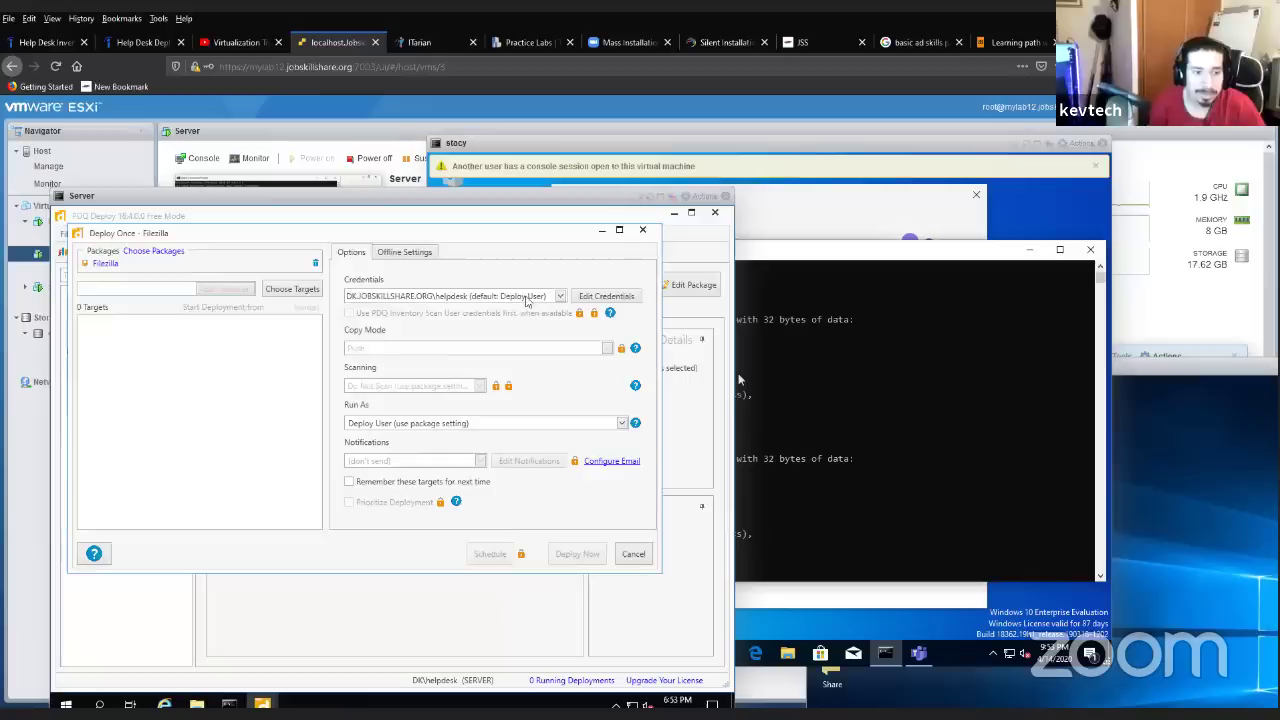
left_click(642, 230)
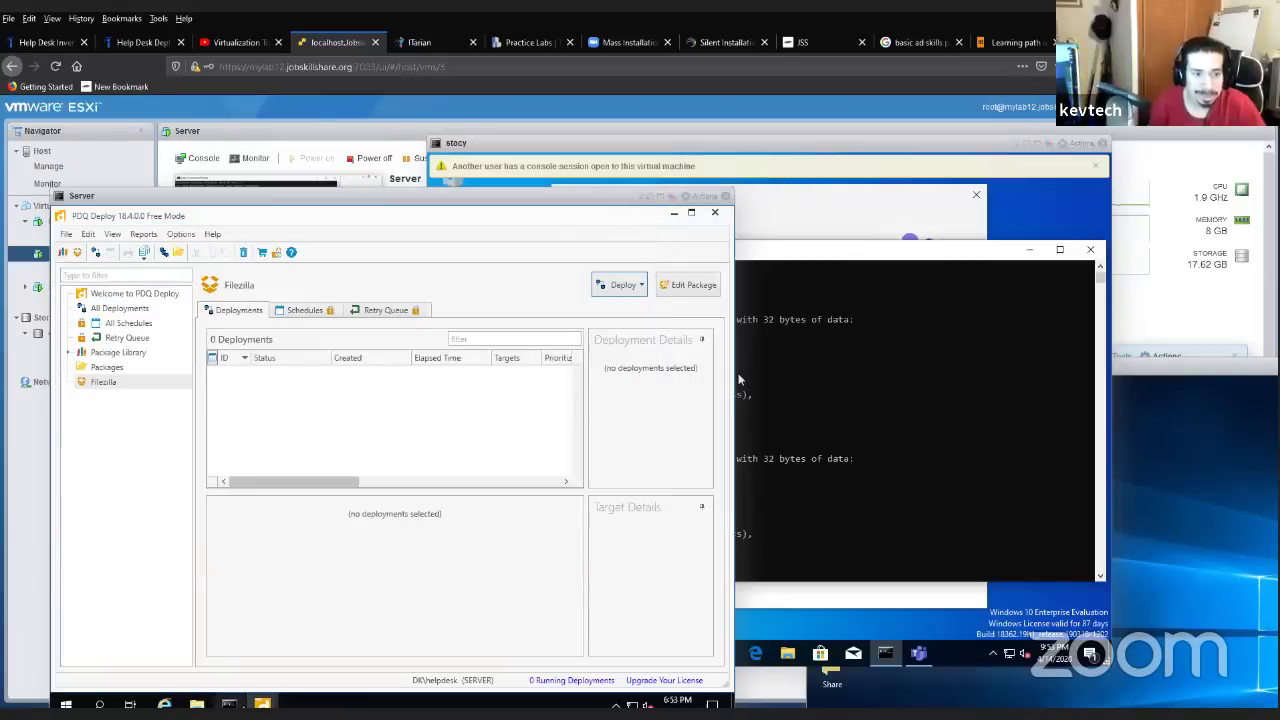
mouse_move(262, 704)
left_click(325, 660)
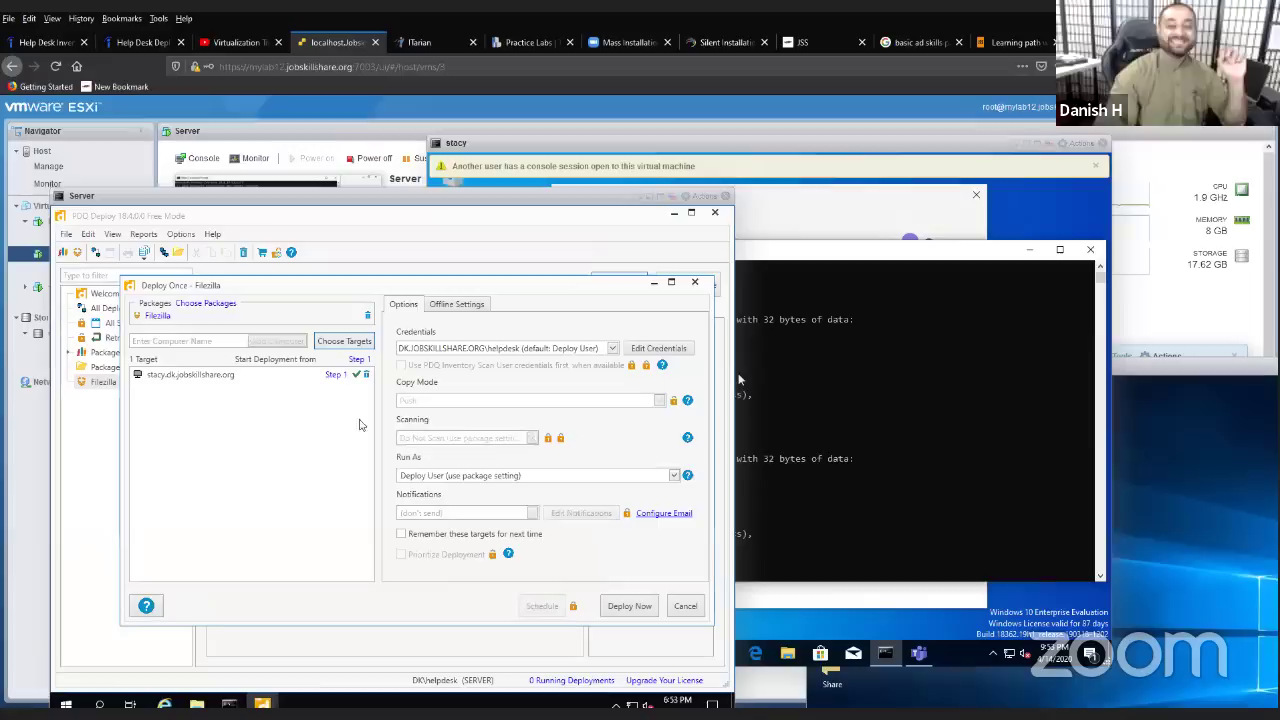
left_click(320, 374)
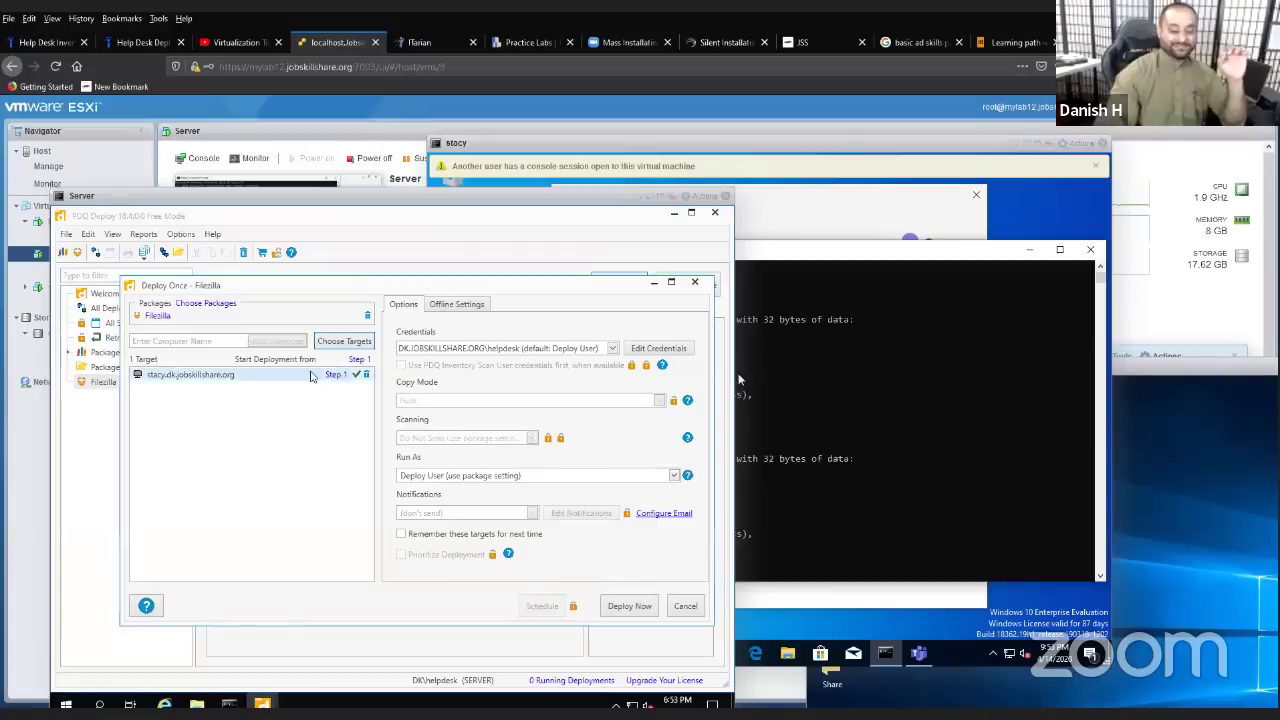
left_click(629, 605)
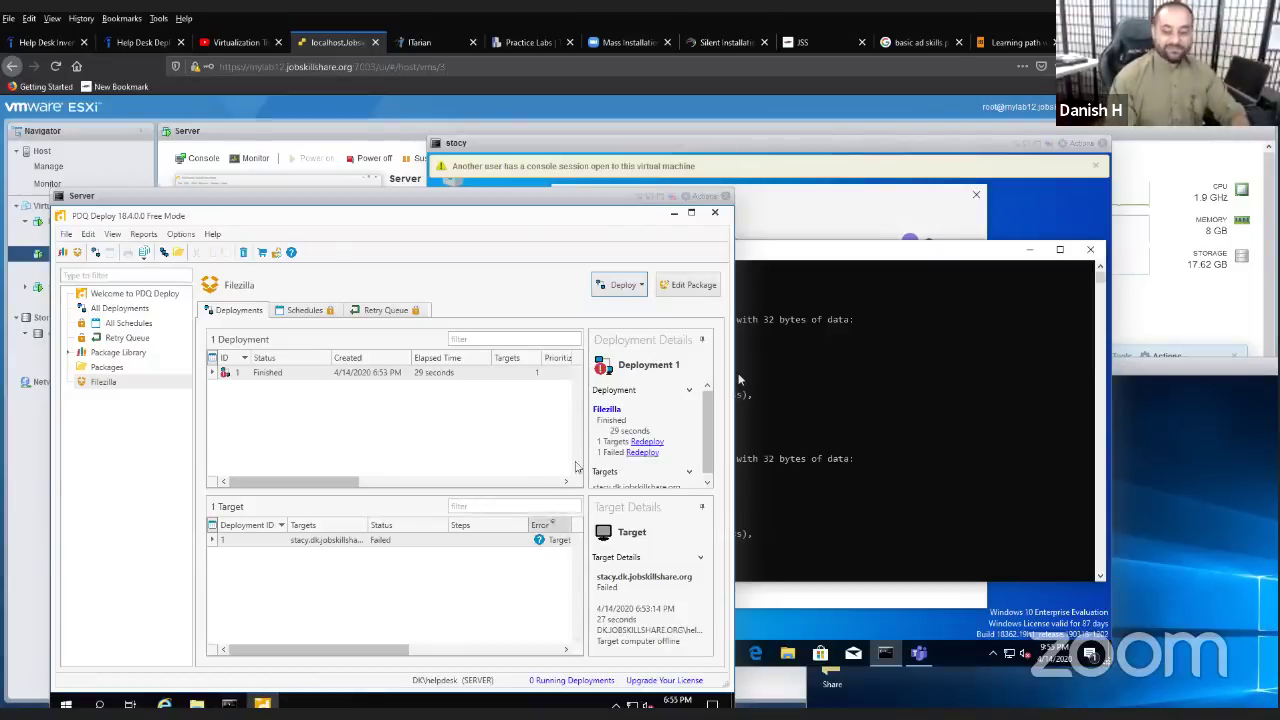
- Redeploy Filezilla to the failed stacy target, opening a Deploy Once dialog with the helpdesk credentials
left_click(440, 652)
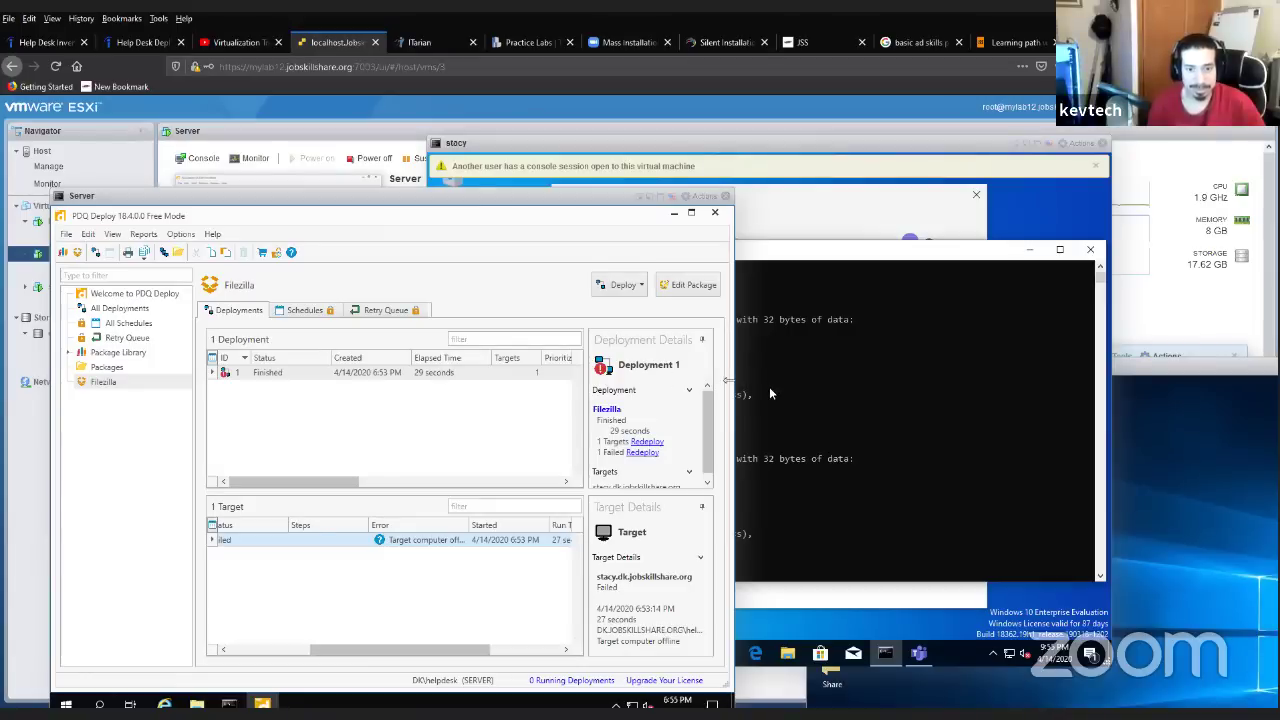
left_click(769, 389)
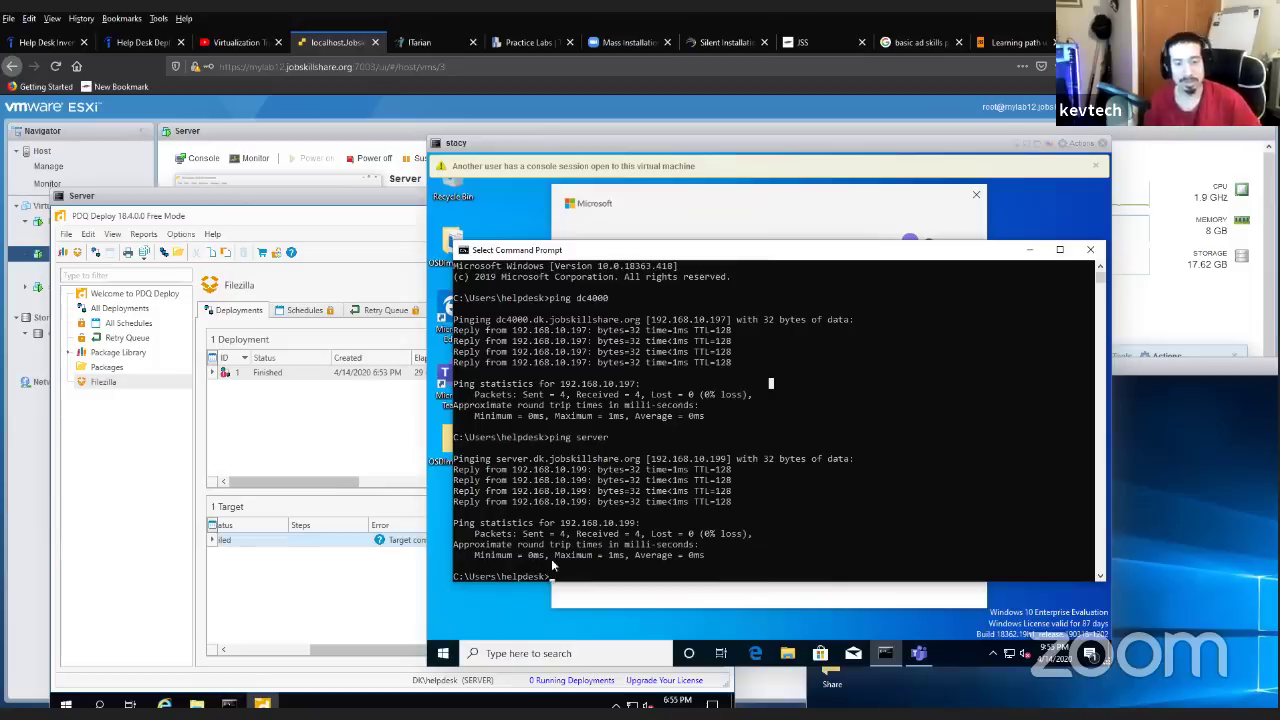
left_click(408, 544)
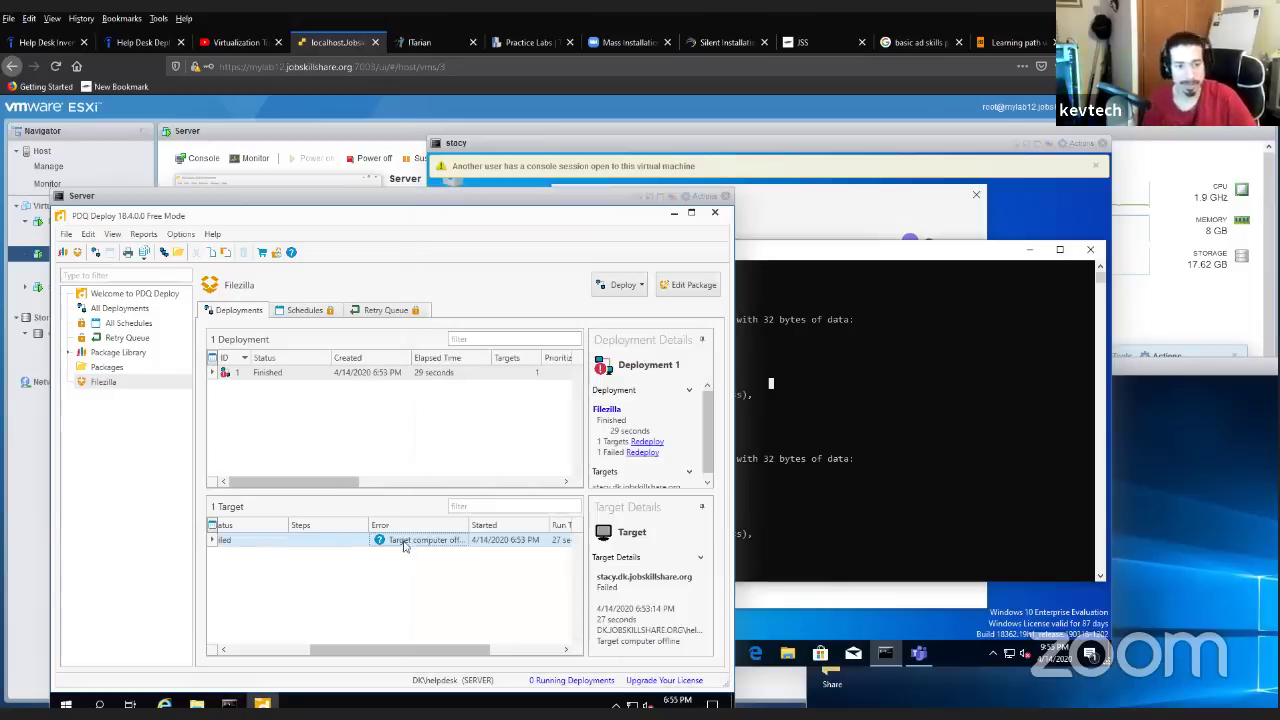
right_click(343, 542)
left_click(378, 563)
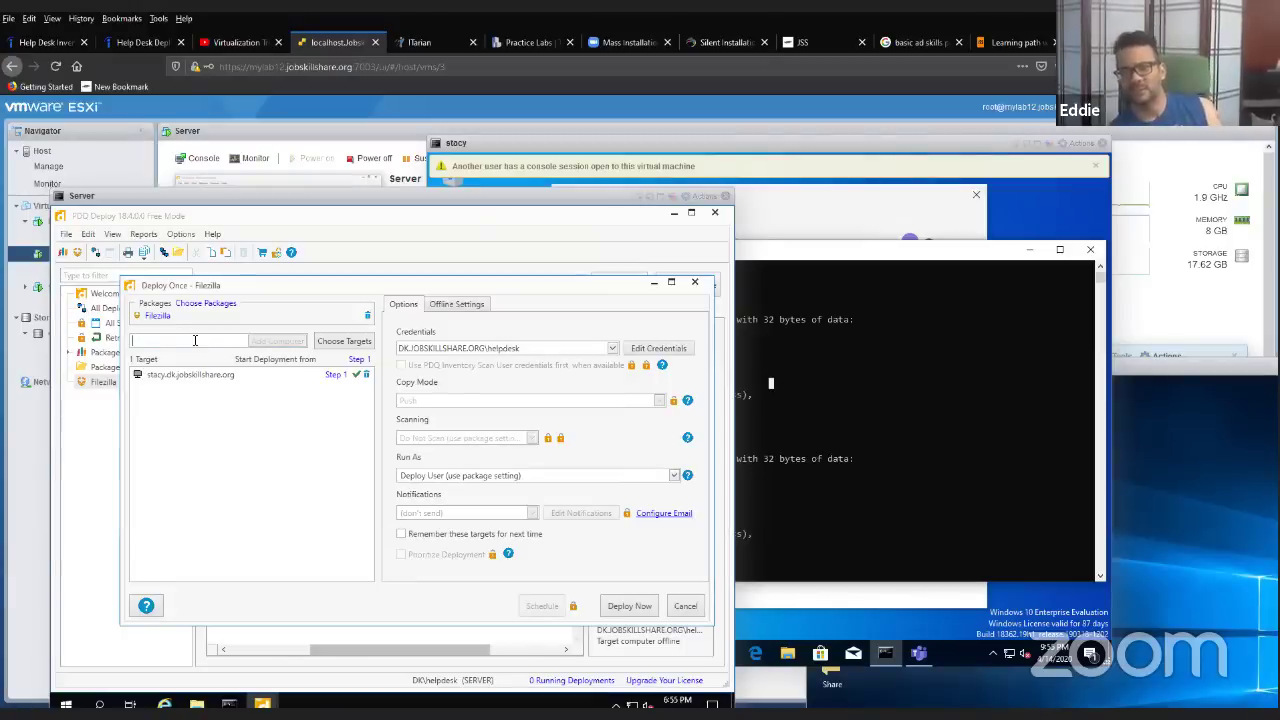
- Deploy Filezilla to stacy again, then close the Command Prompt on stacy
left_click(630, 606)
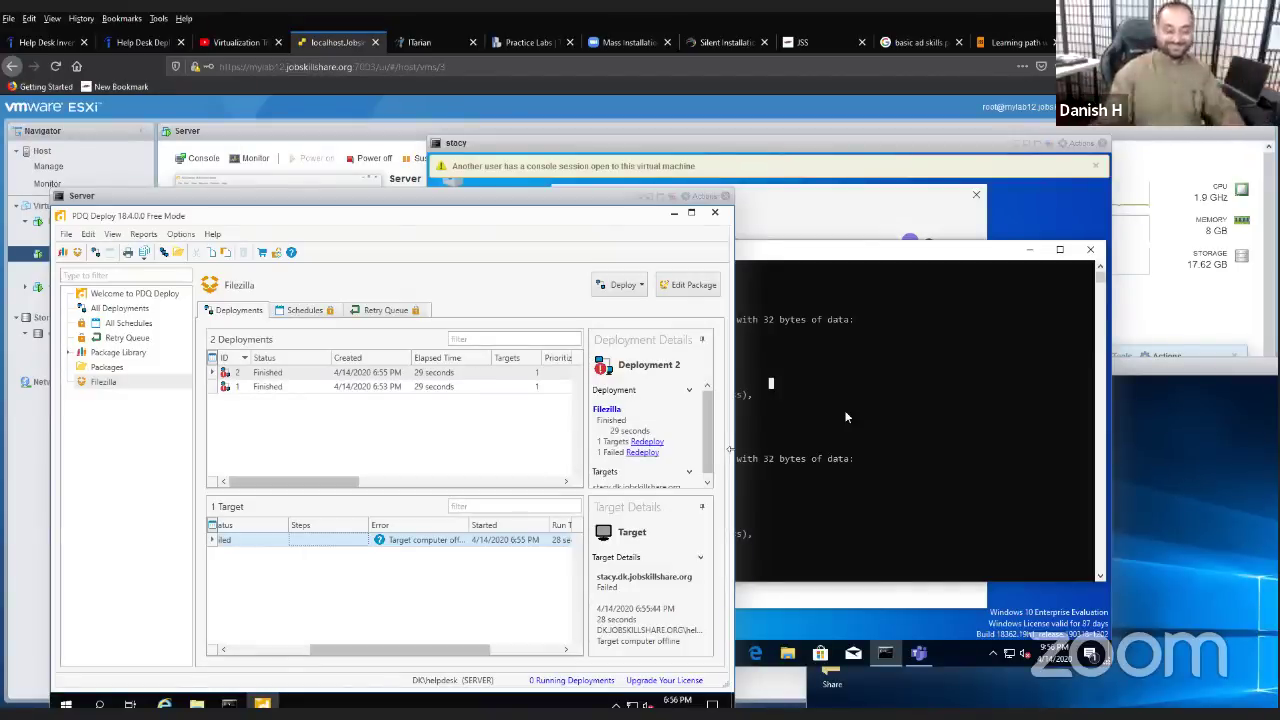
left_click(969, 500)
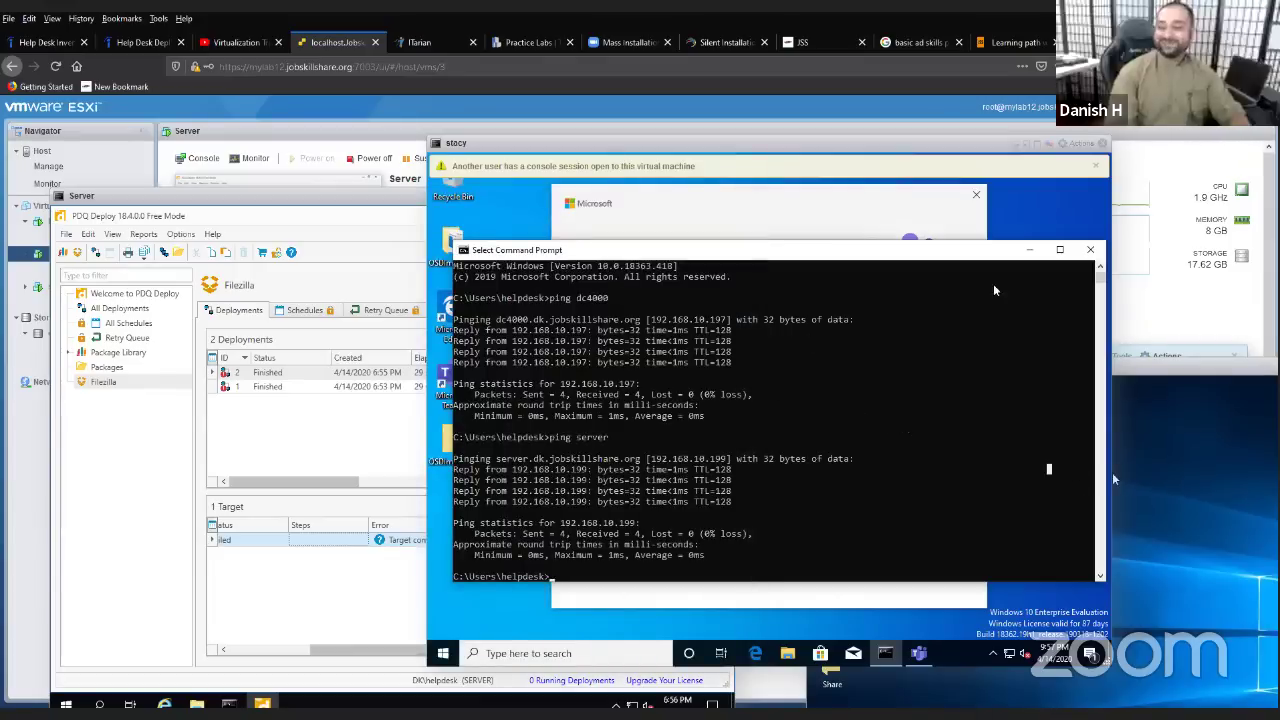
left_click(1096, 251)
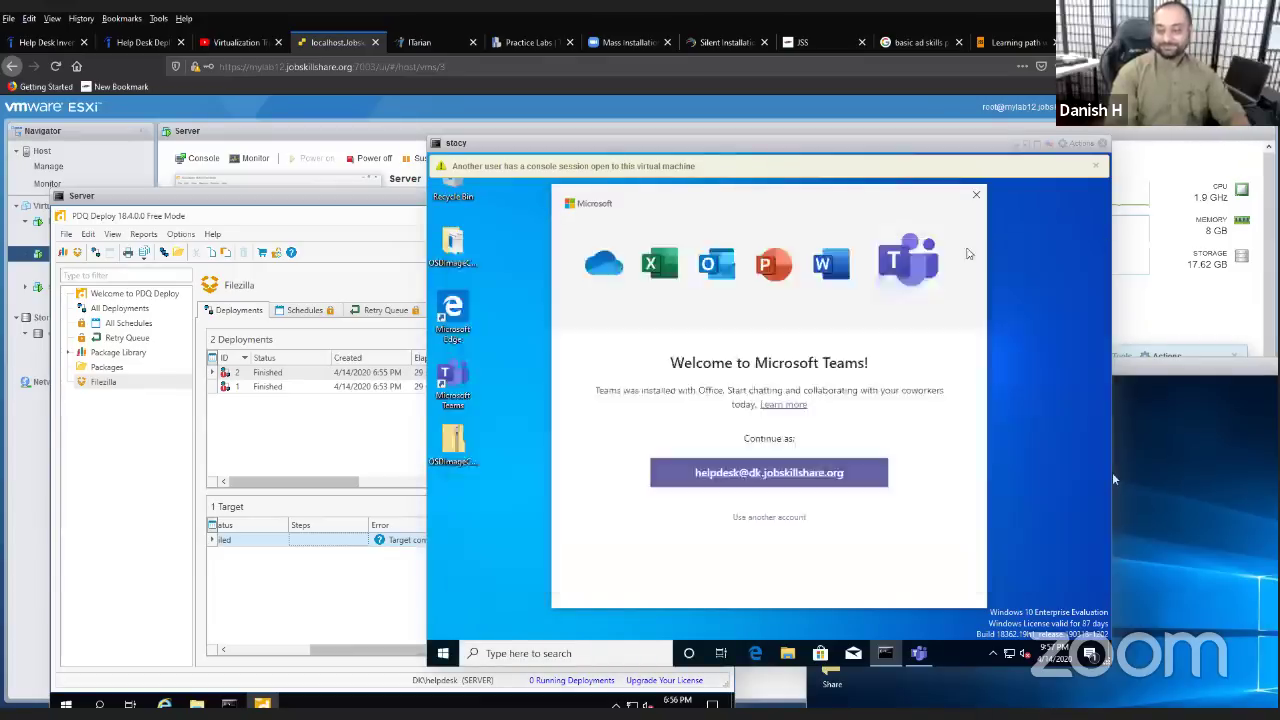
- Close the Teams welcome, then open stacy's System info page from Settings > System > About
left_click(977, 195)
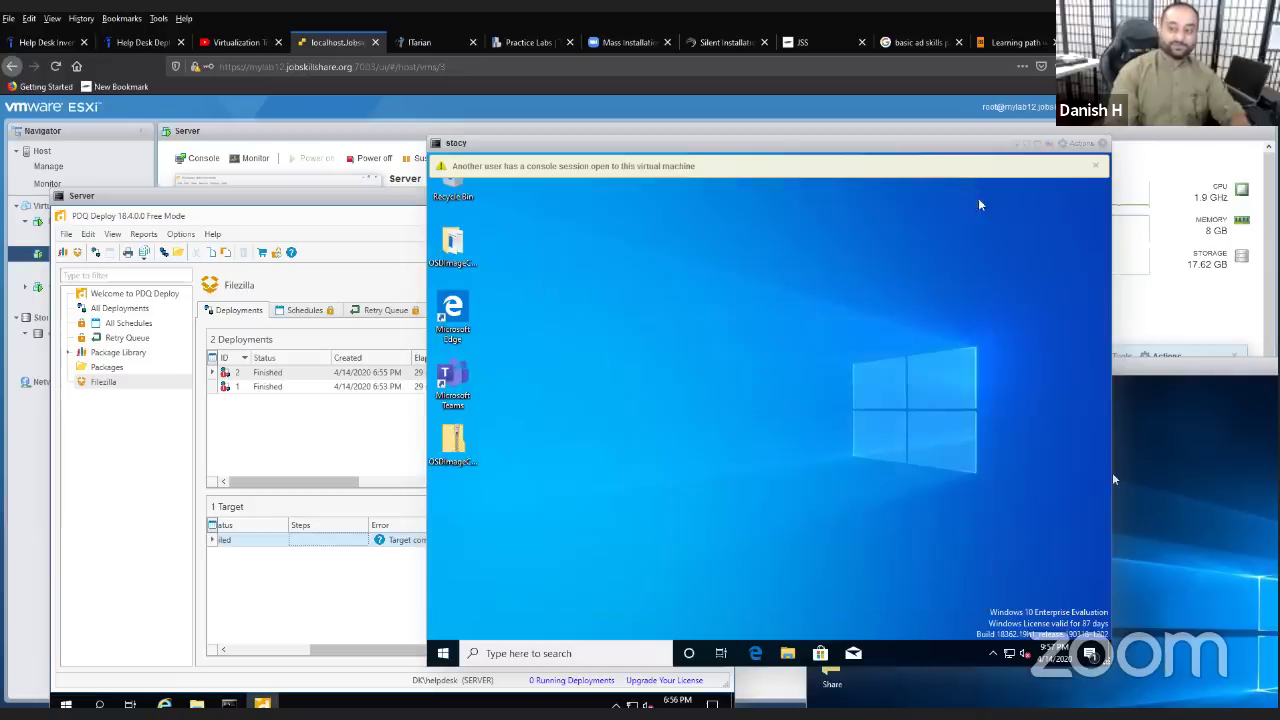
right_click(445, 655)
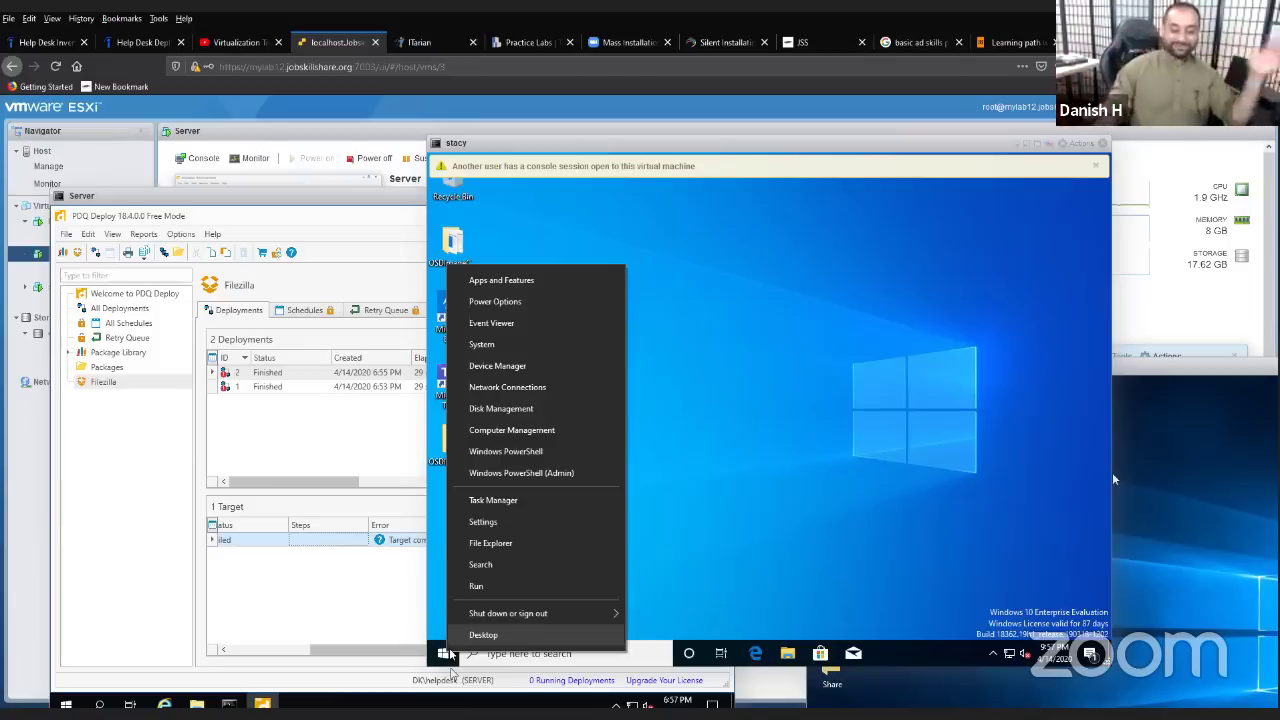
left_click(503, 352)
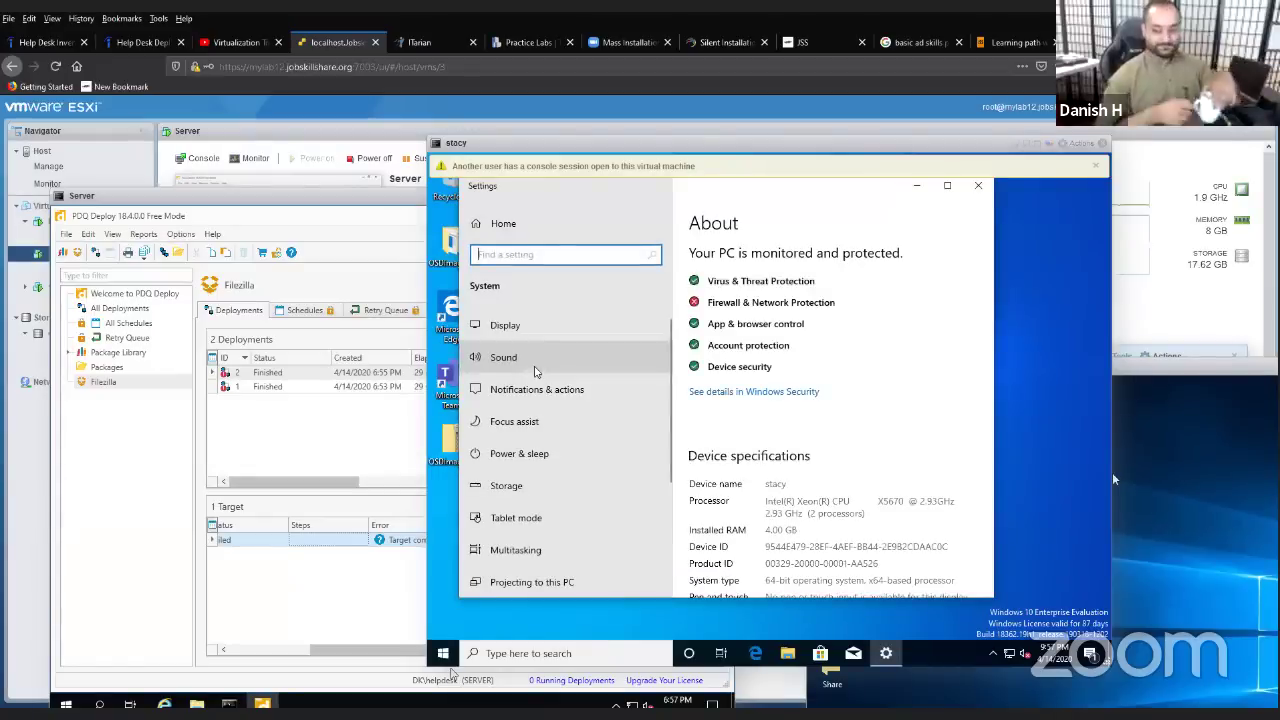
scroll(773, 535, "down", 10)
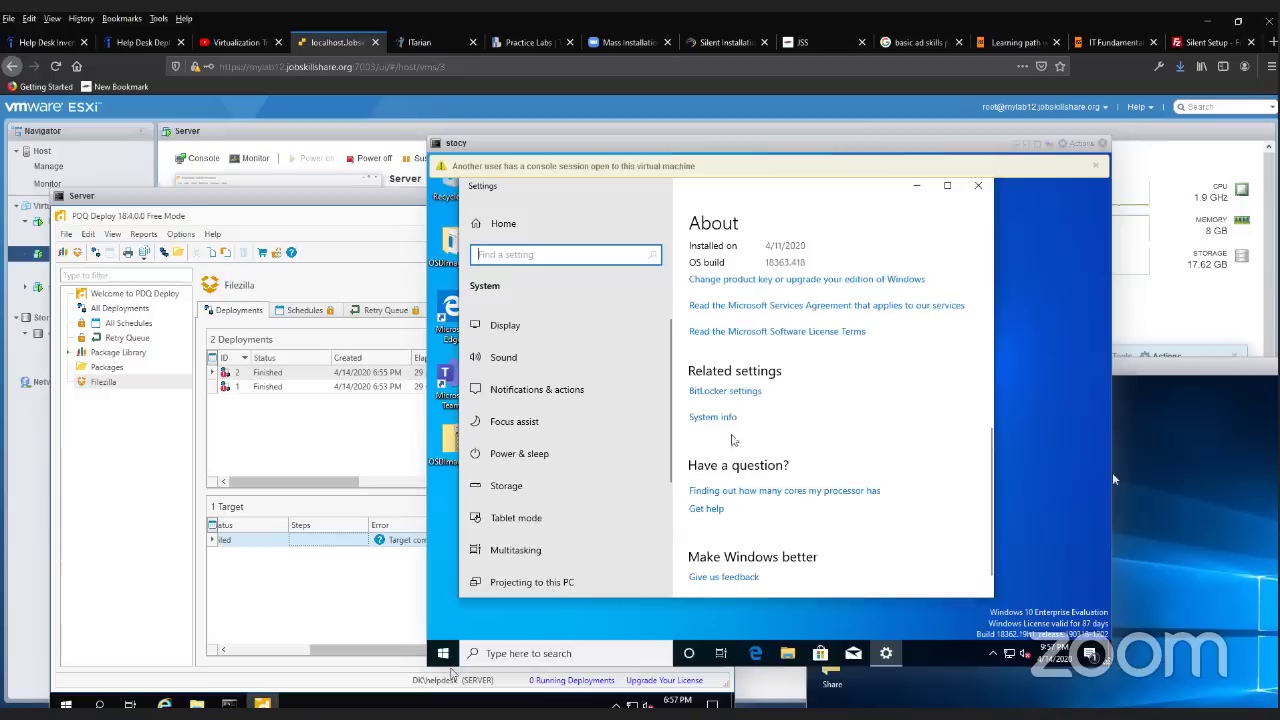
left_click(722, 420)
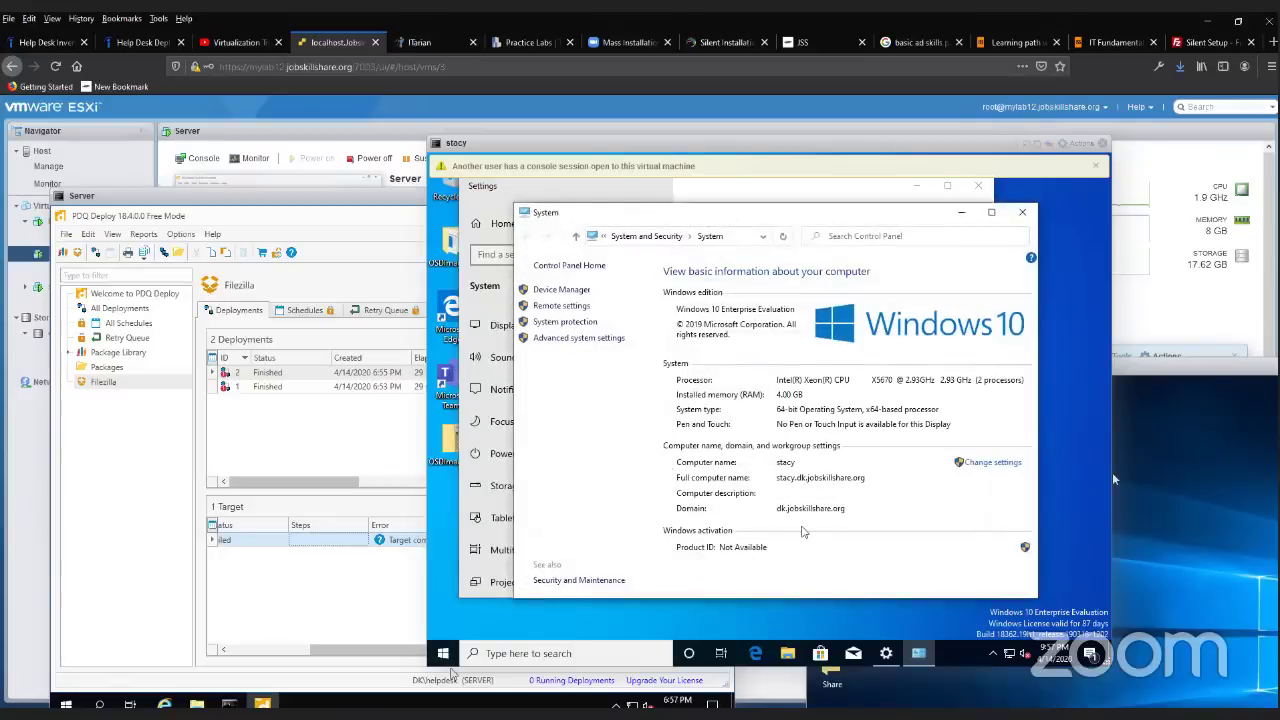
- Change stacy's membership from the domain to the workgroup WORKGROUP
left_click(1000, 468)
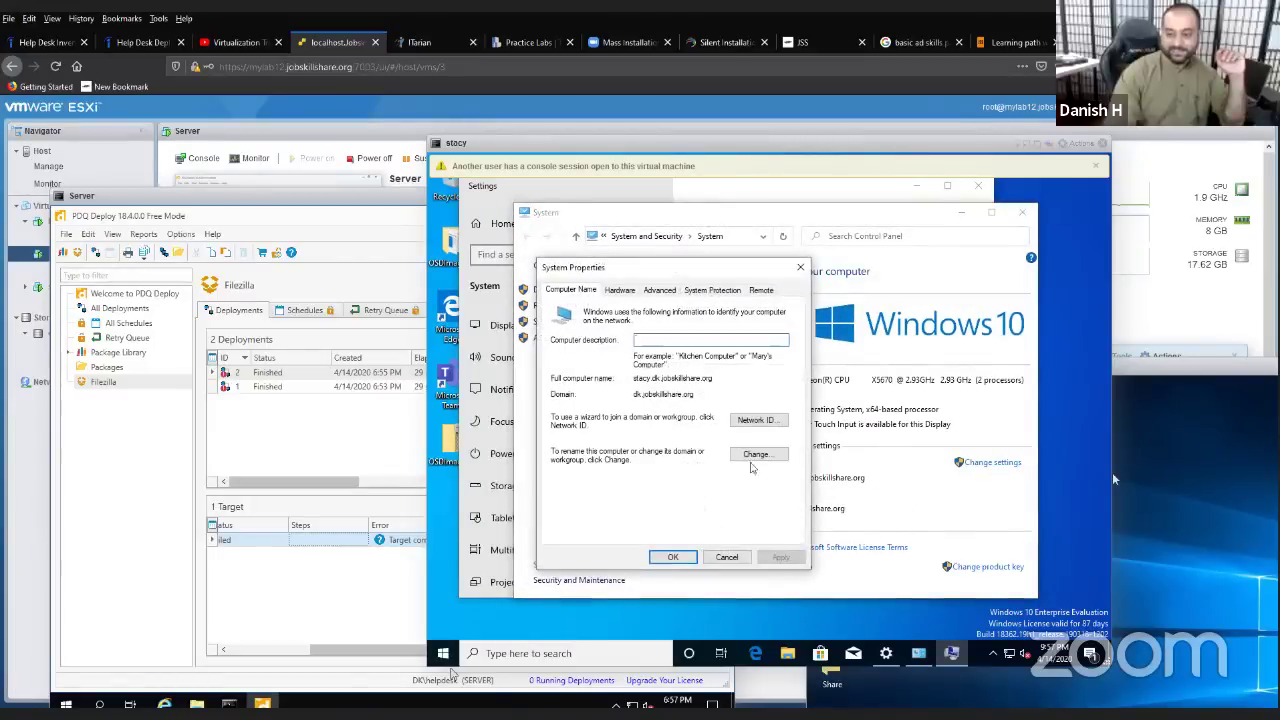
left_click(765, 455)
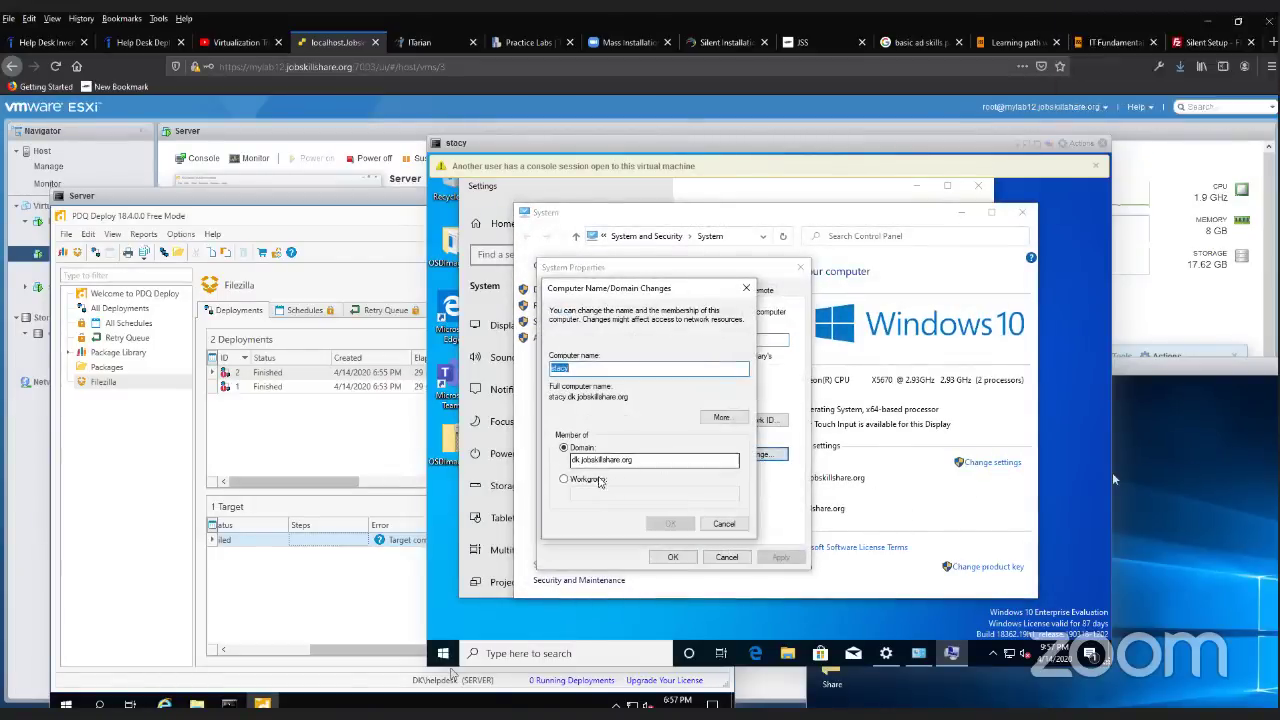
left_click(588, 479)
left_click(602, 493)
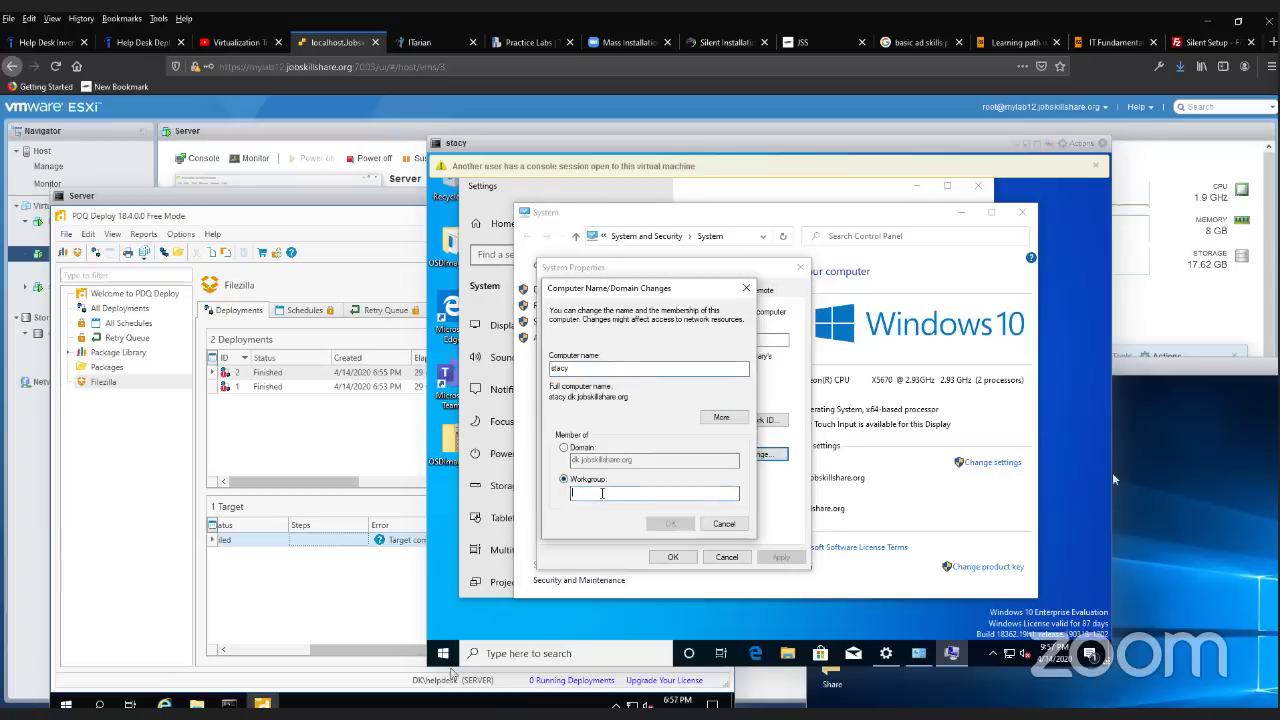
type("WO")
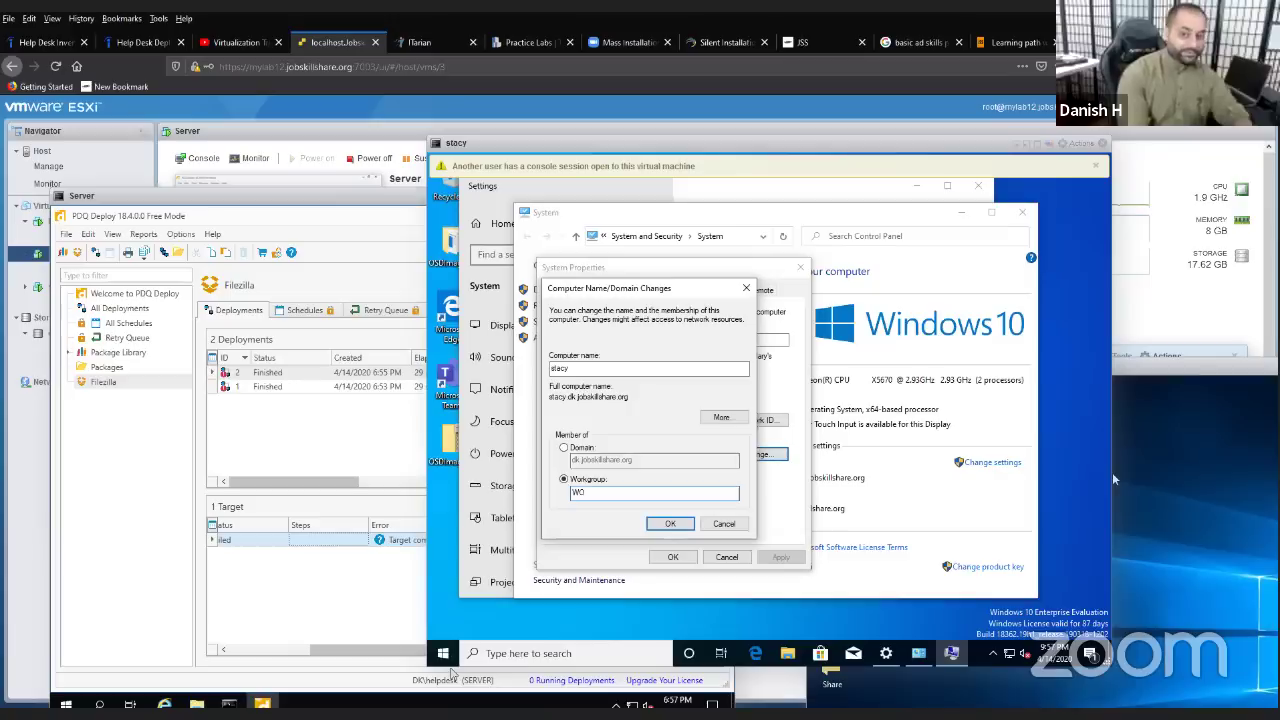
type("R")
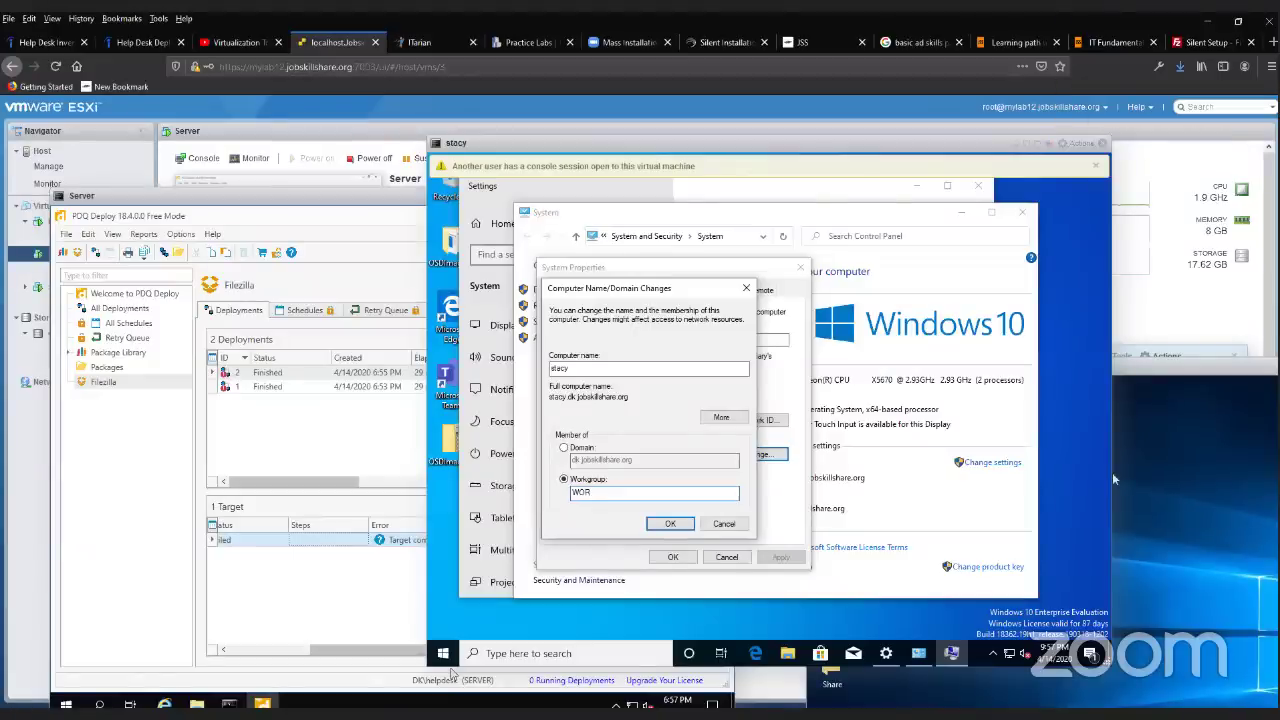
type("KGROUP")
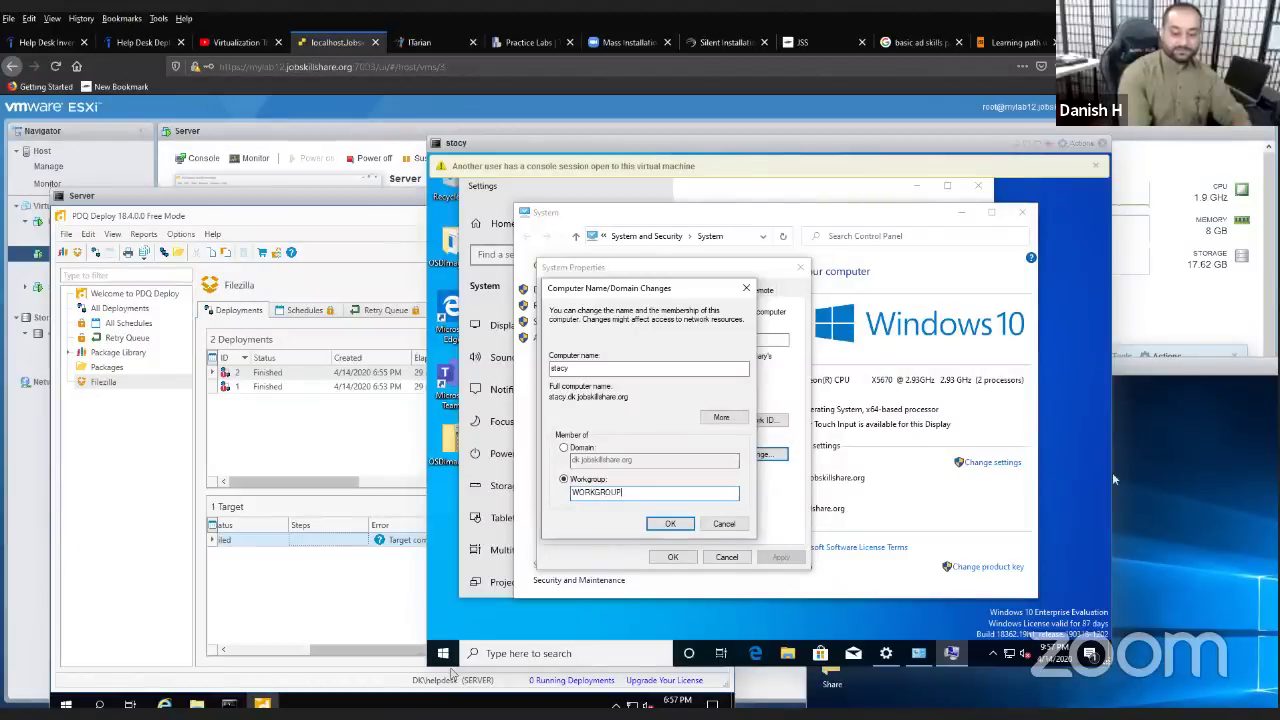
left_click(670, 523)
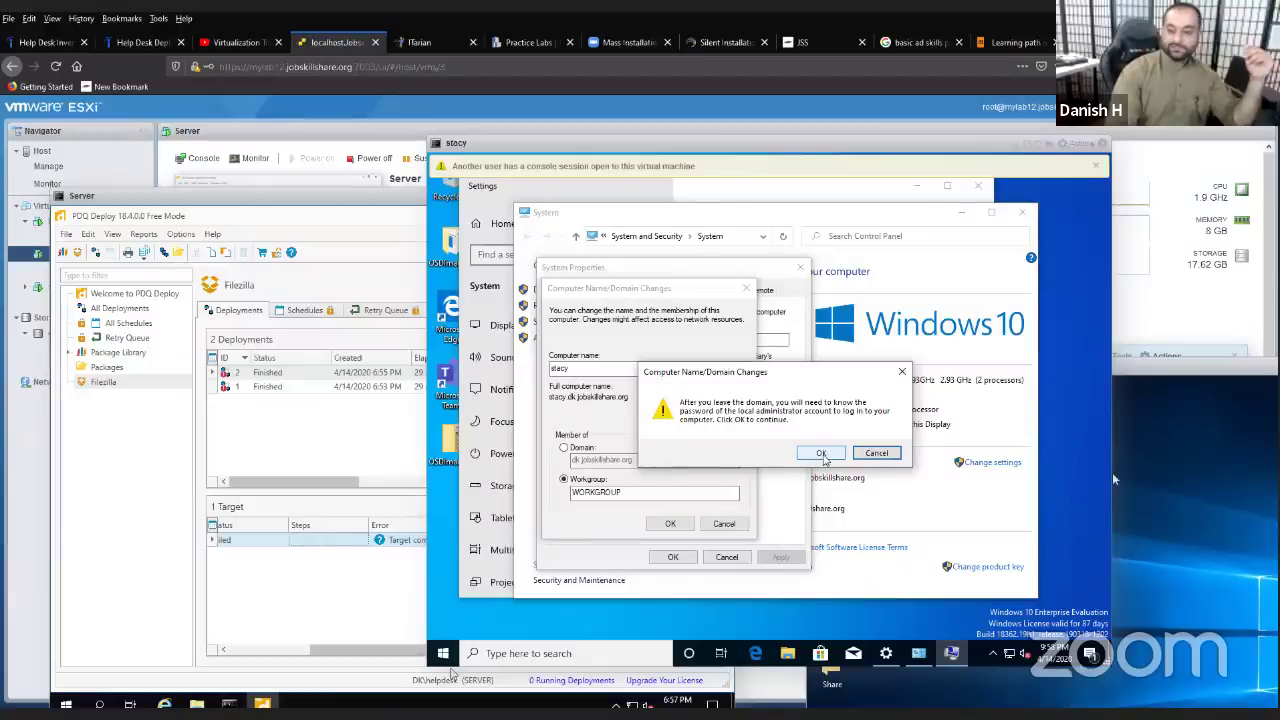
- Confirm the workgroup change prompts, close System Properties and restart stacy now
left_click(820, 454)
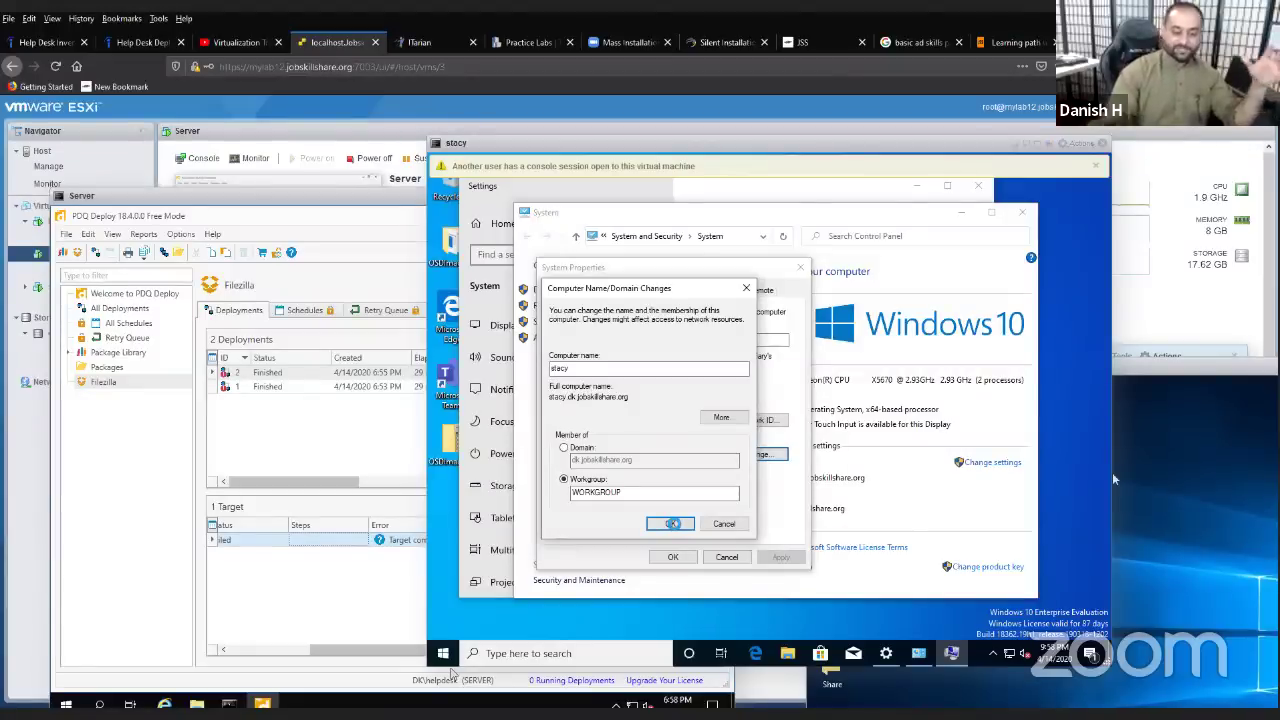
left_click(672, 523)
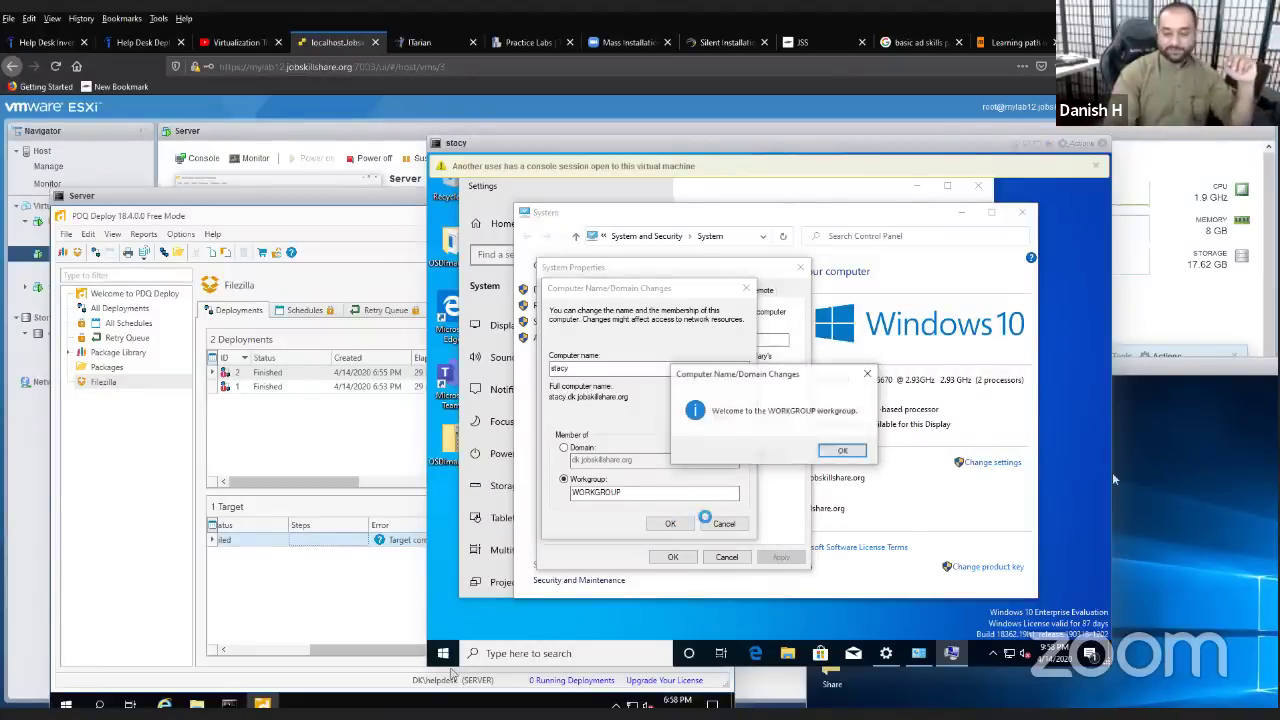
left_click(834, 452)
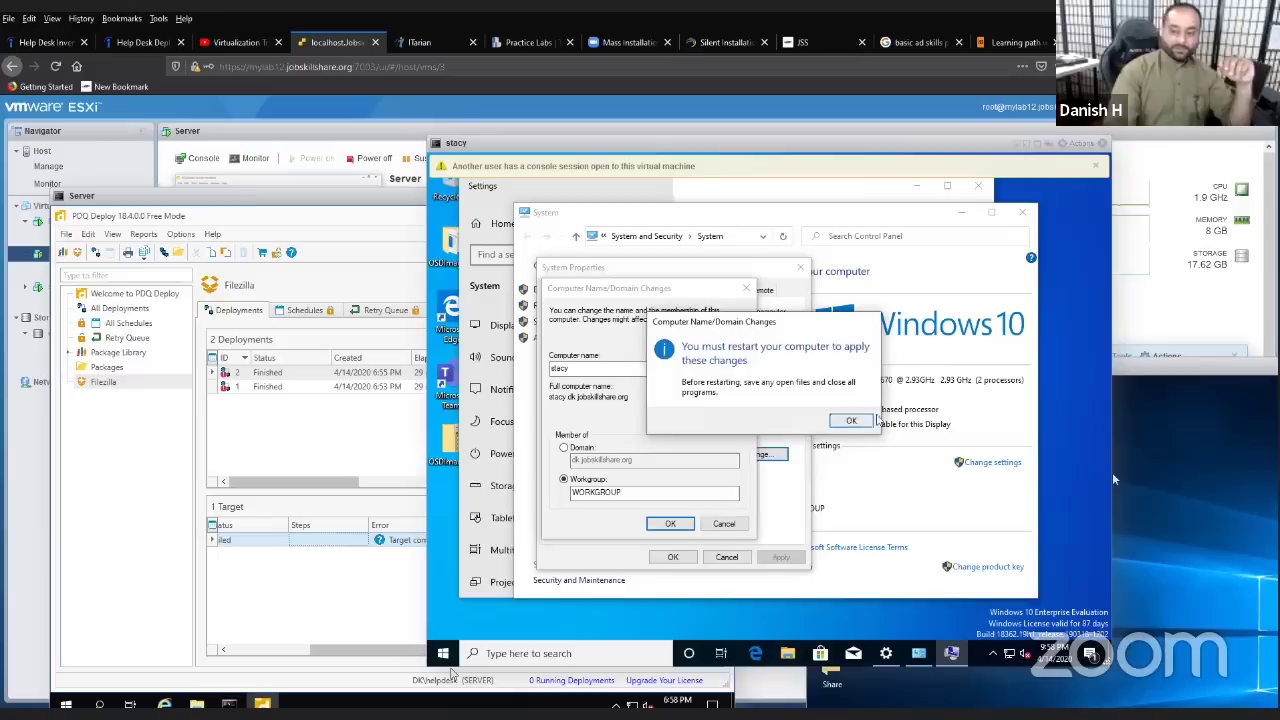
left_click(850, 420)
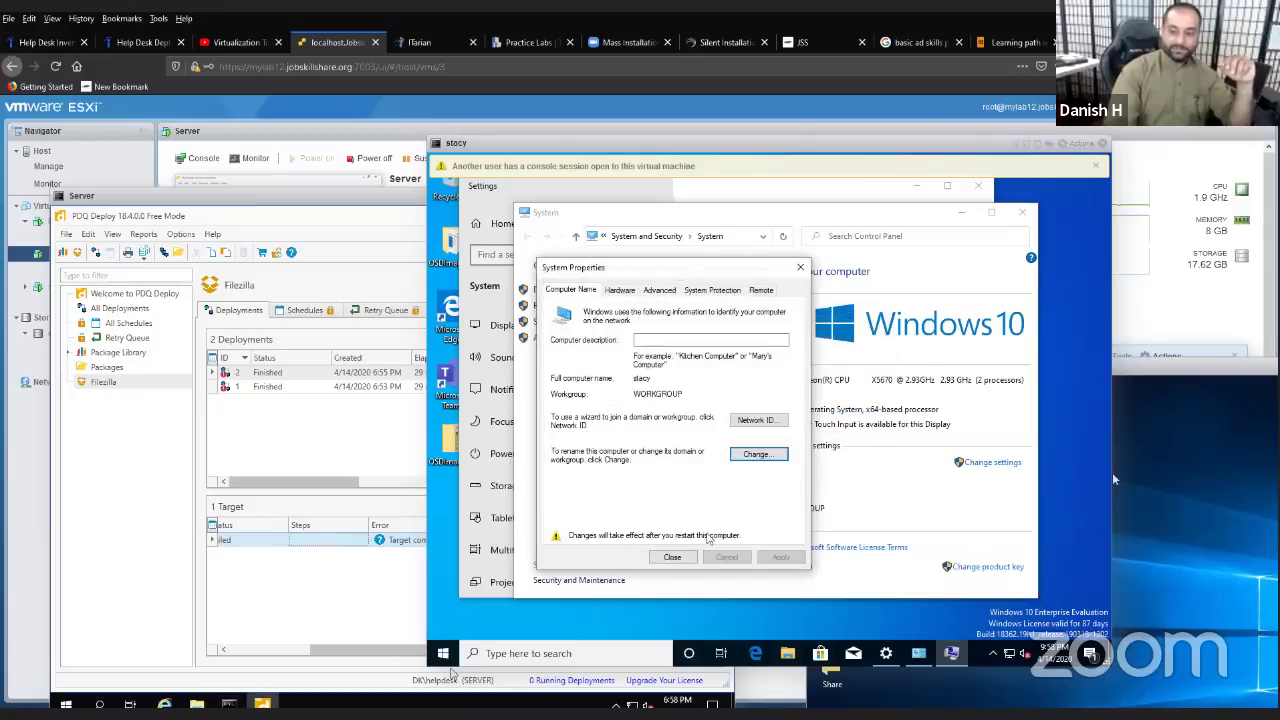
left_click(672, 557)
left_click(766, 414)
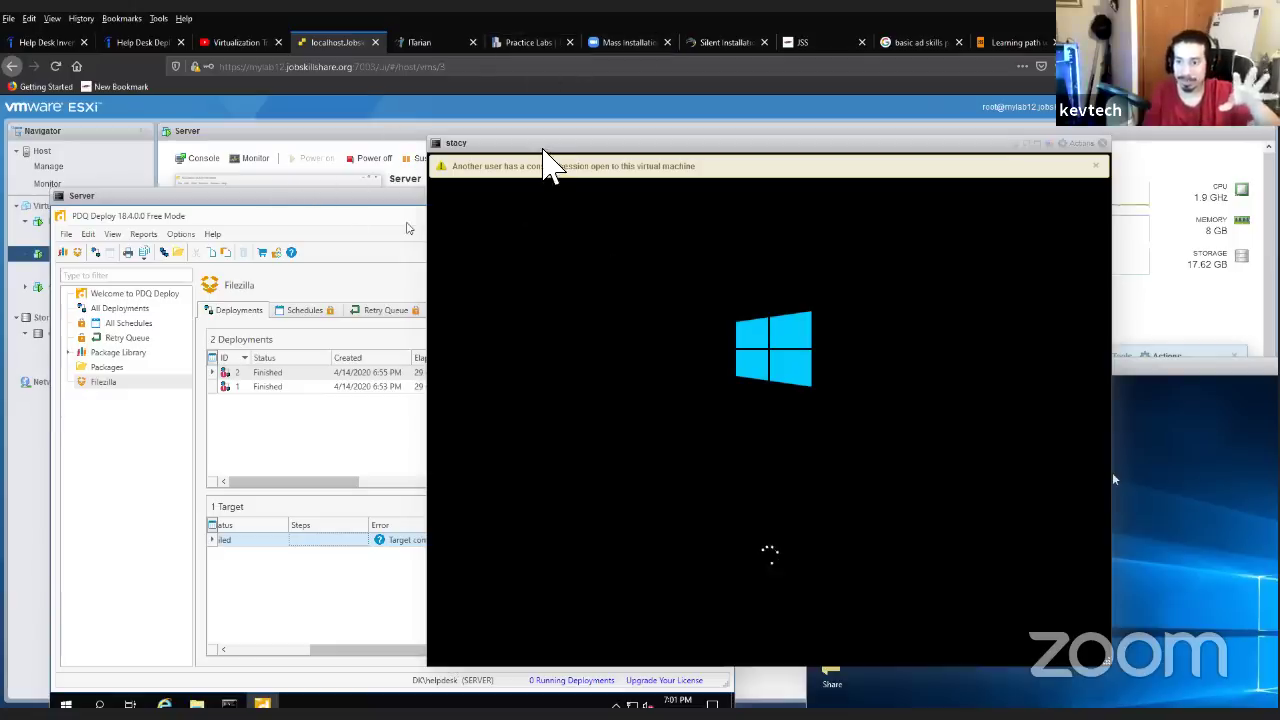
left_click_drag(545, 166, 625, 175)
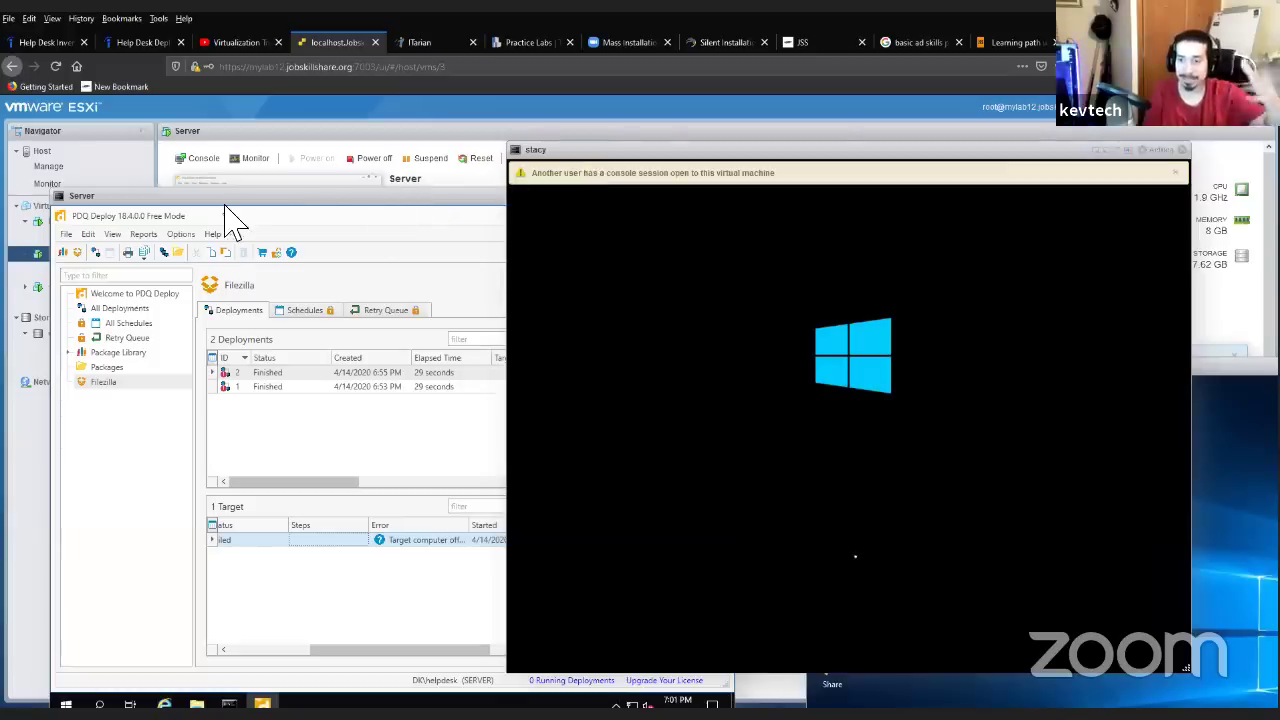
left_click_drag(376, 198, 451, 144)
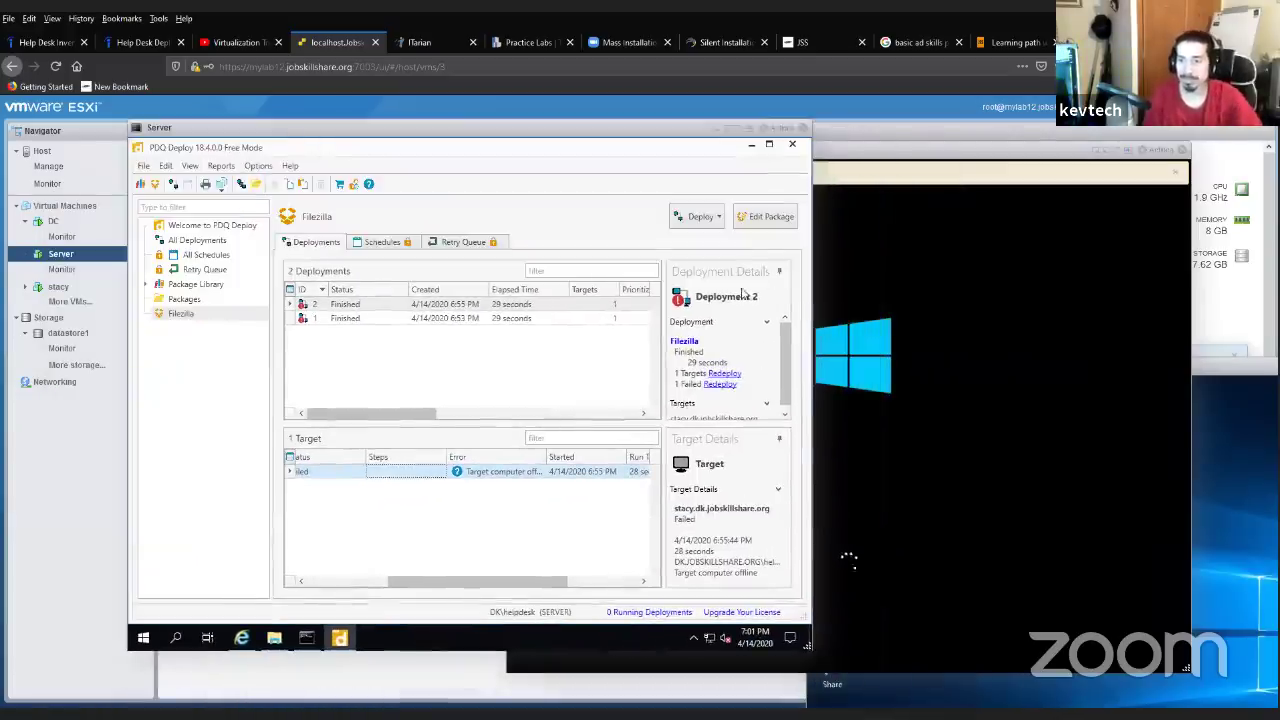
right_click(513, 472)
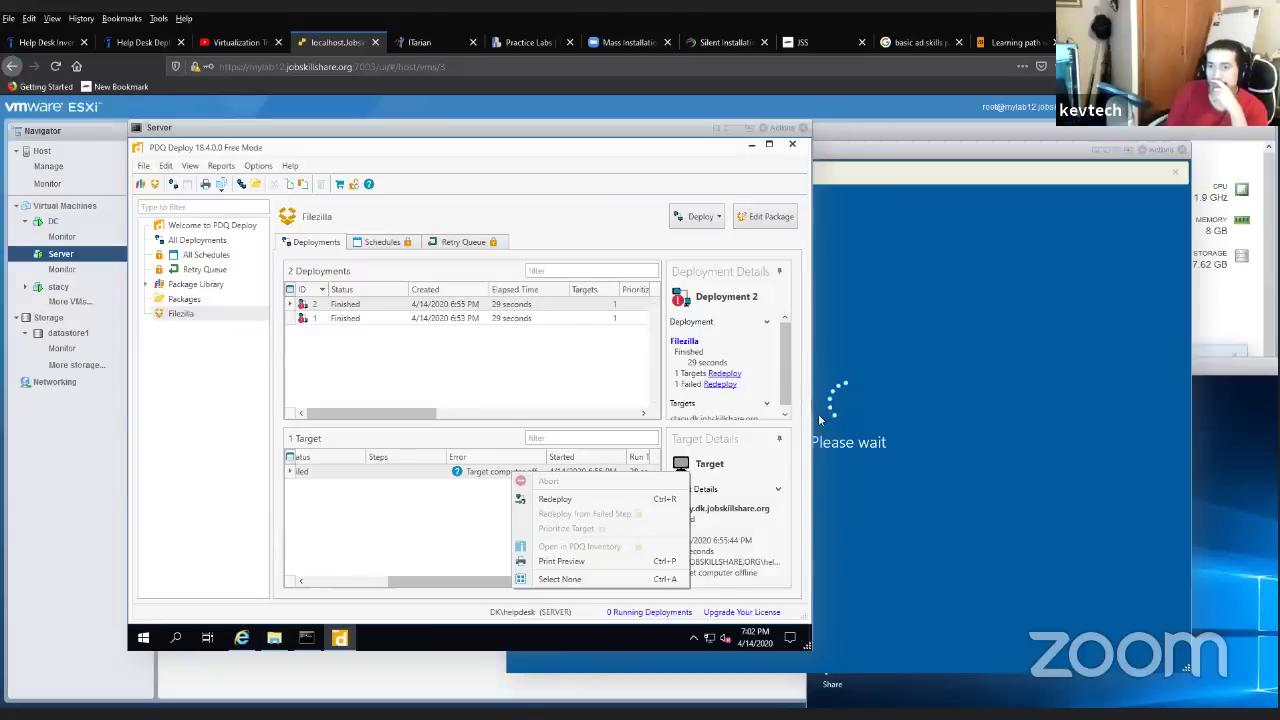
left_click(888, 393)
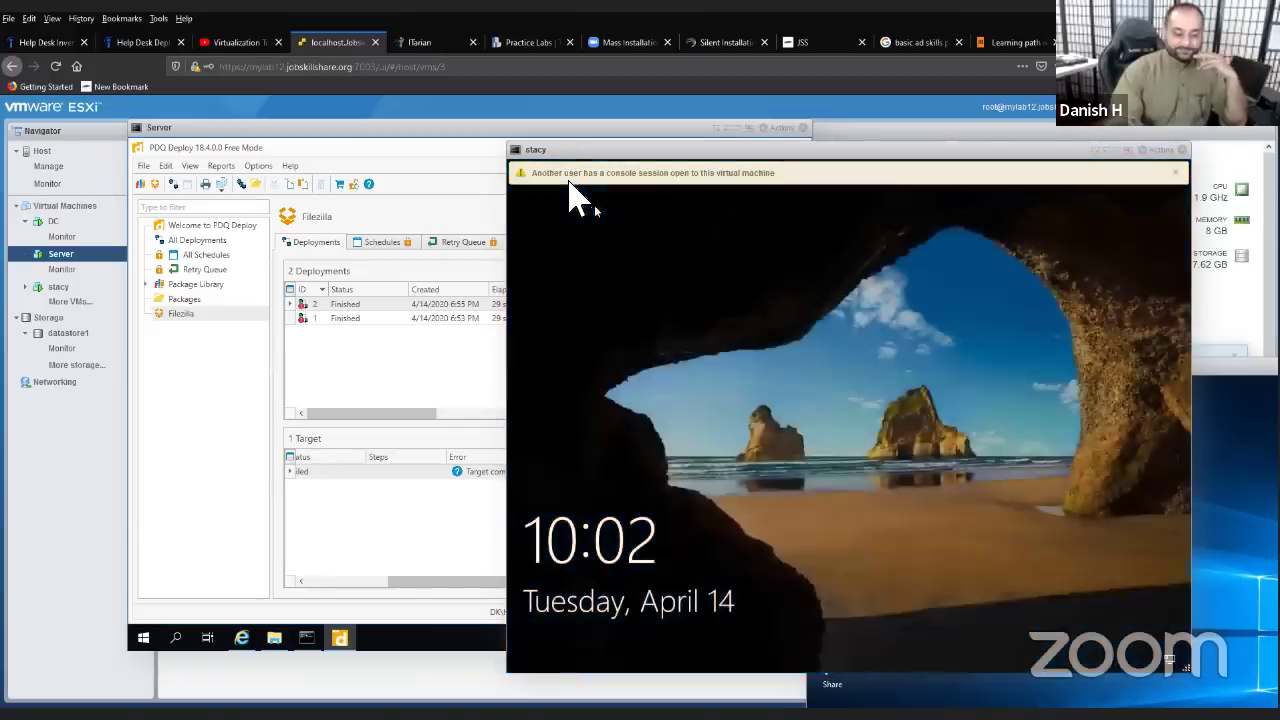
- Sign in to stacy past the lock screen with the admin account's password
left_click(810, 468)
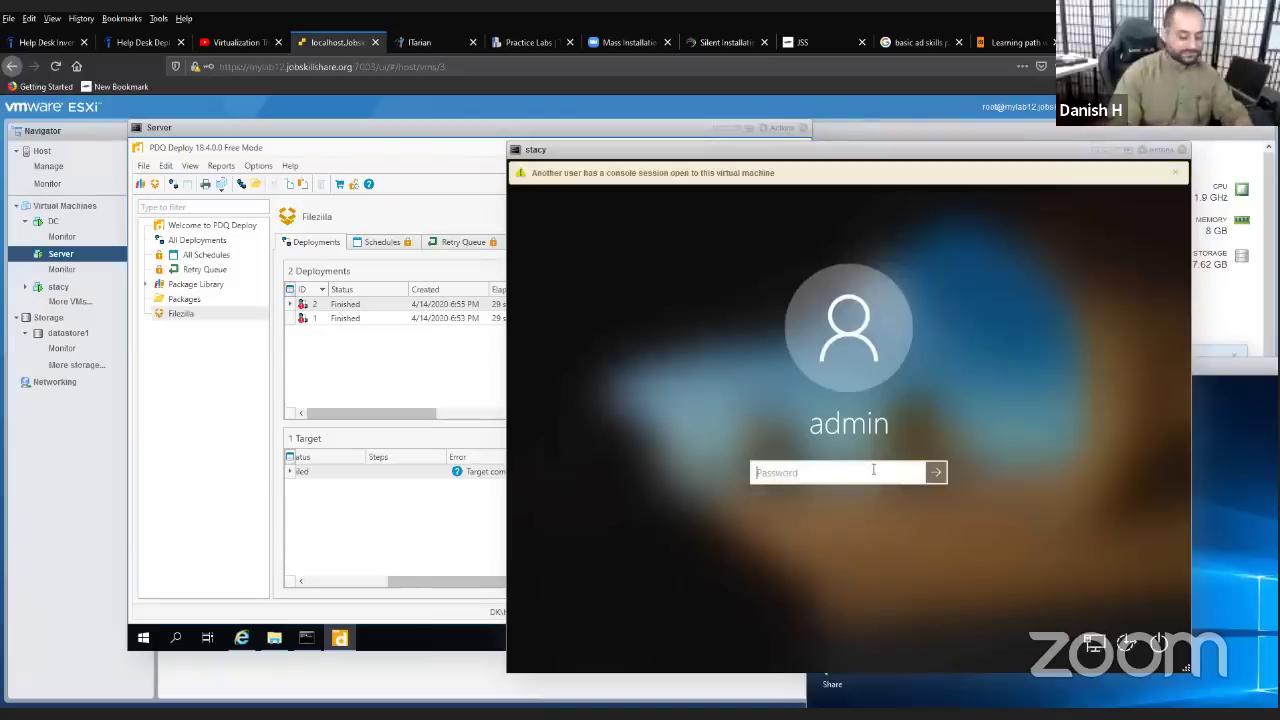
type("***")
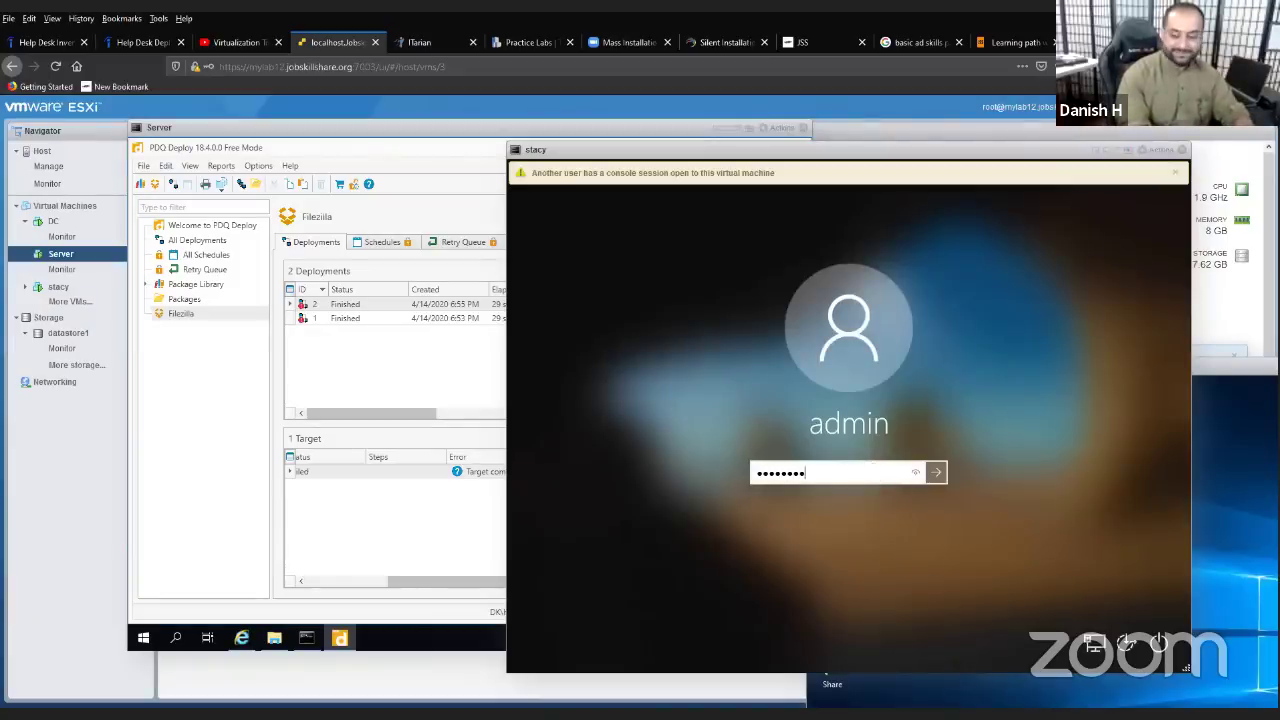
key("Return")
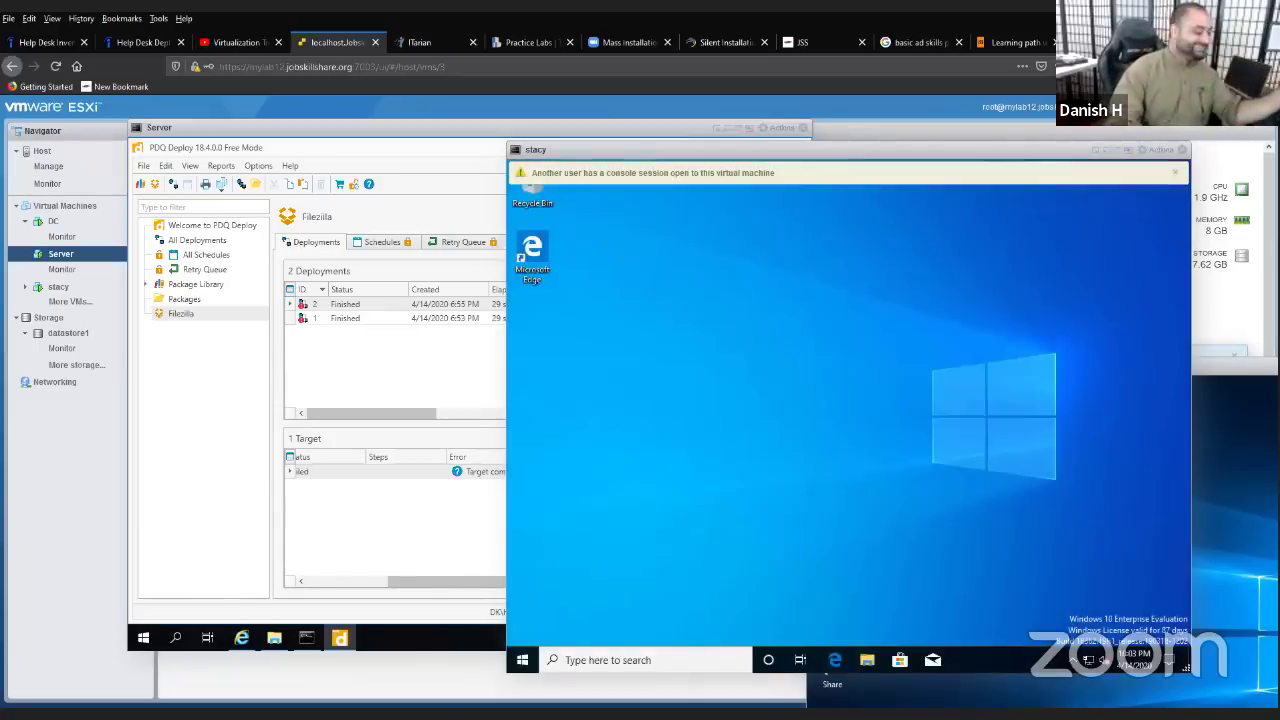
- Launch Command Prompt on the Server VM by searching for cmd, then start typing ping
left_click(626, 658)
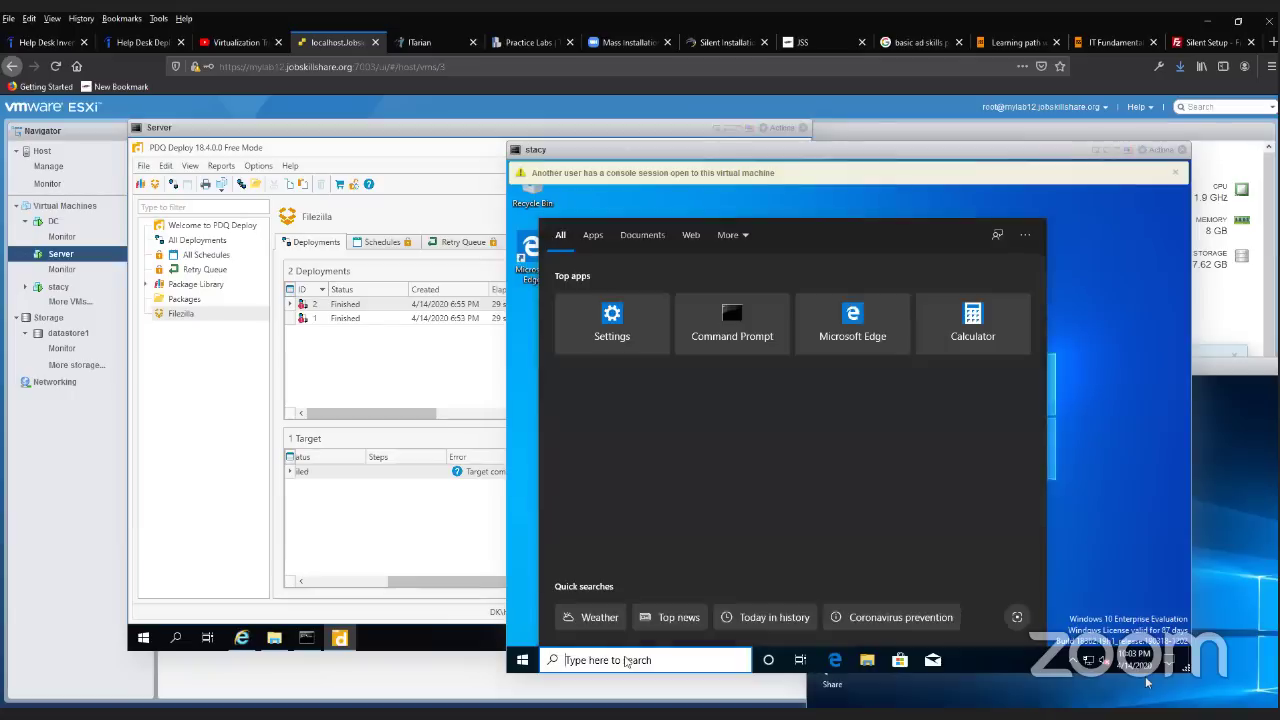
left_click(175, 637)
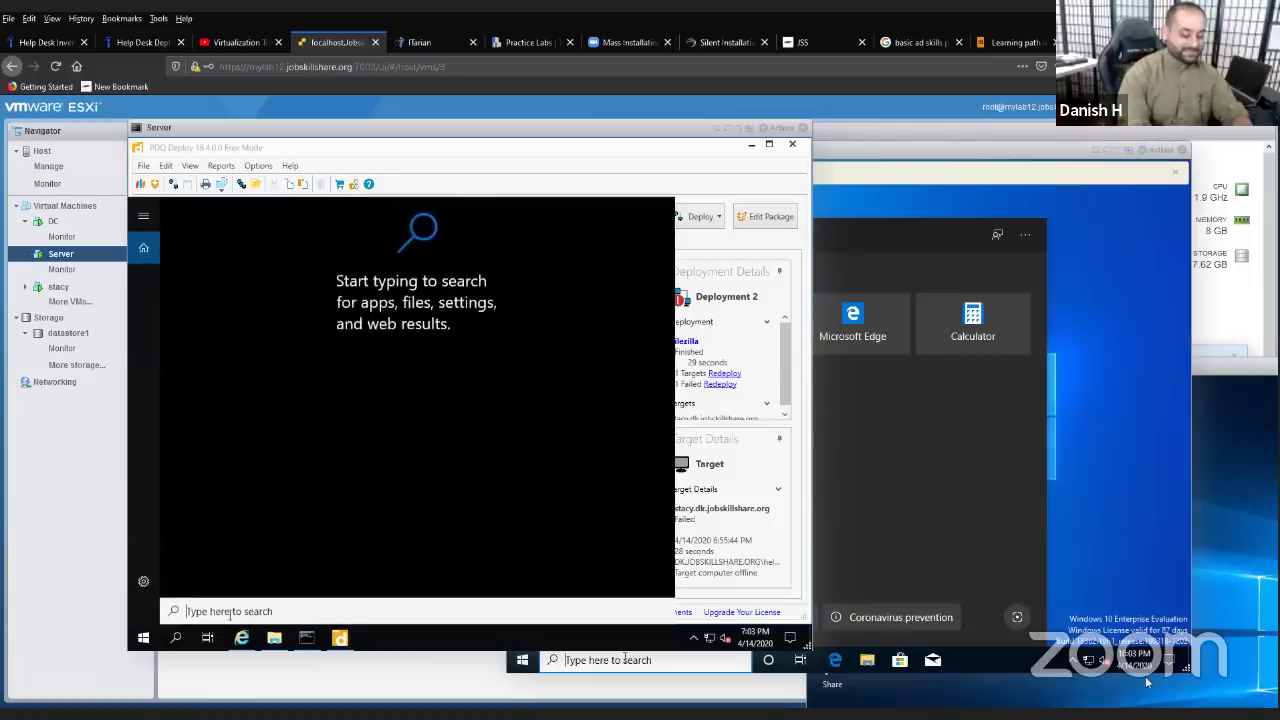
type("cmd")
key("Return")
type("ping")
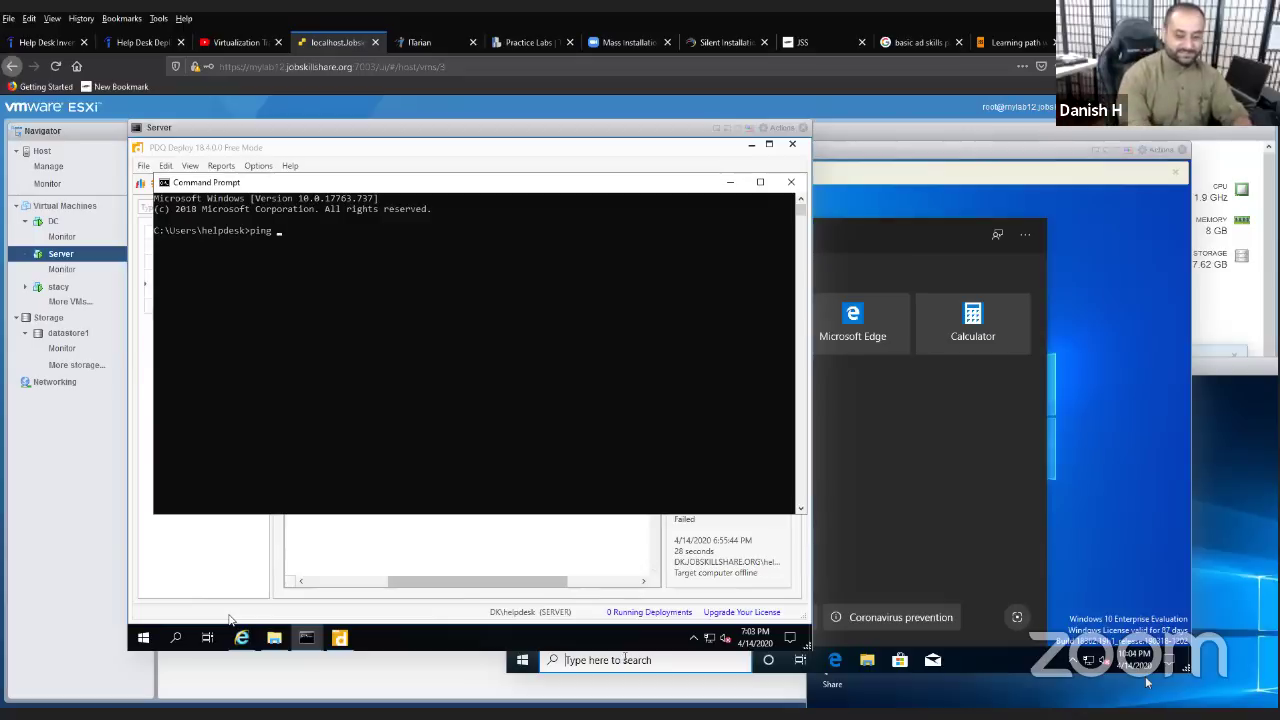
- Ping stacy from the Server VM, getting replies from 192.168.10.235, then return to stacy's console
type("stacy")
key("Return")
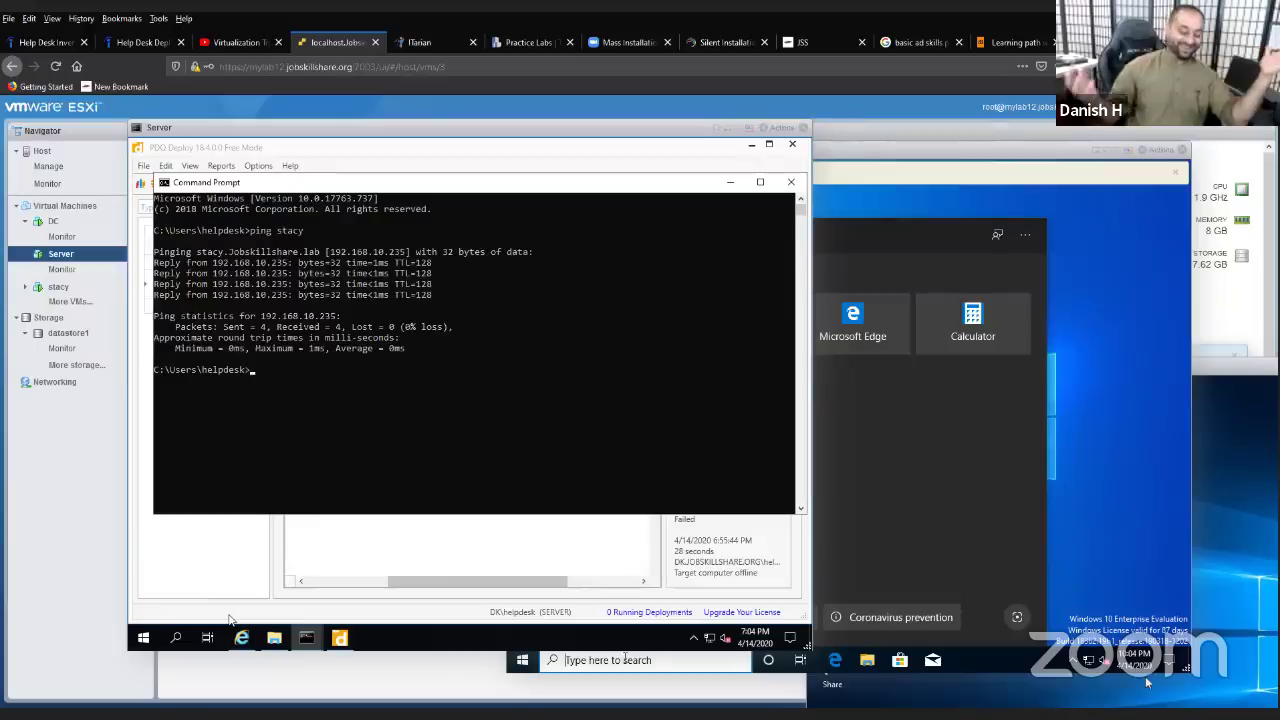
left_click(930, 500)
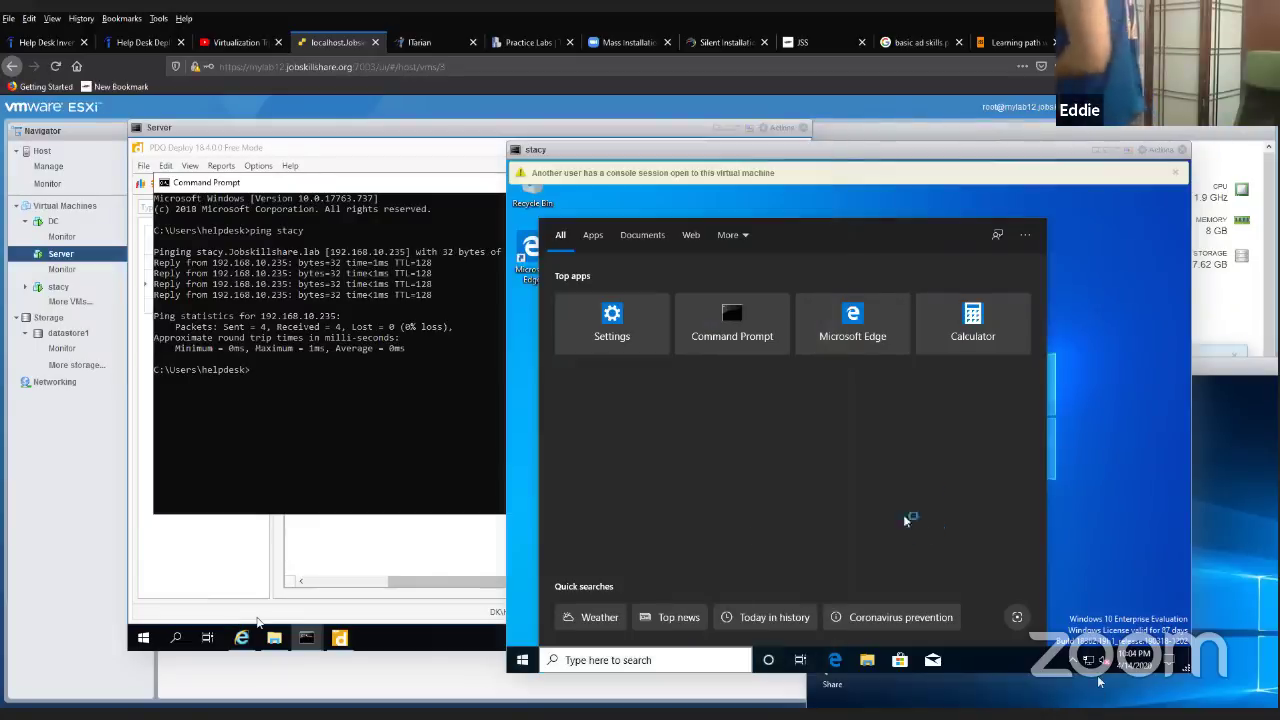
- Open stacy's classic System information page via System > About > System info
right_click(522, 660)
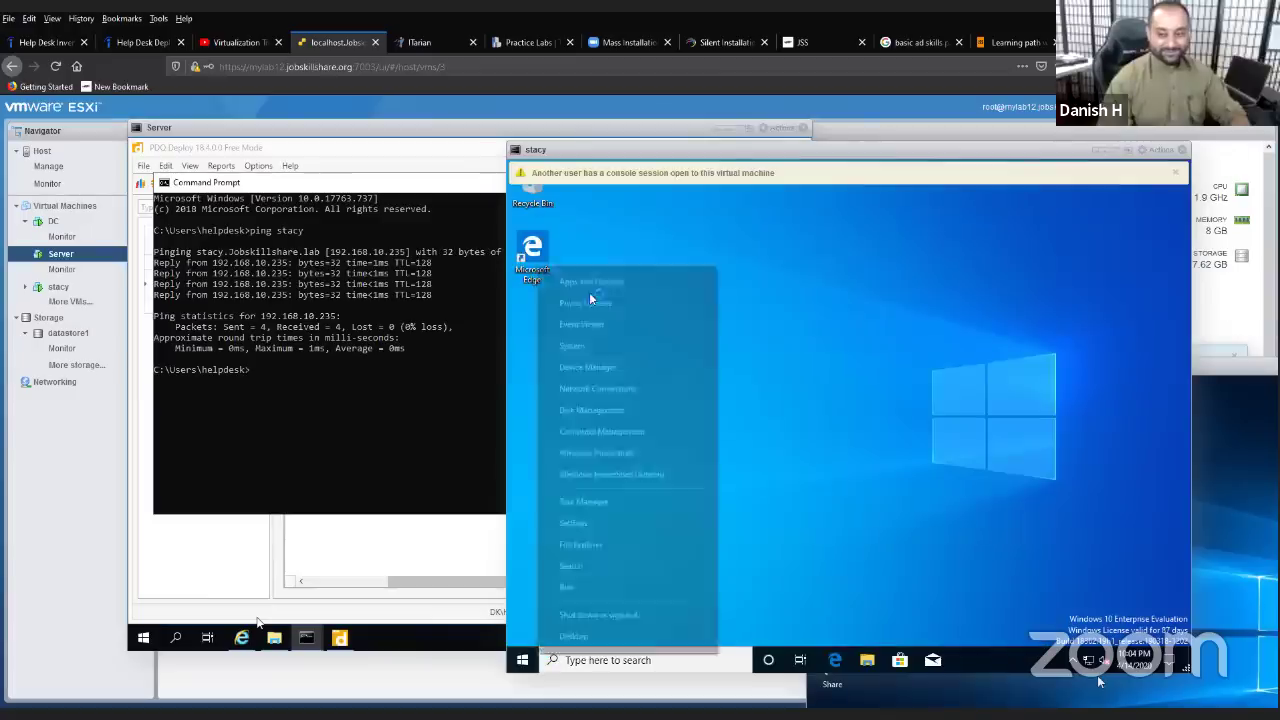
left_click(617, 350)
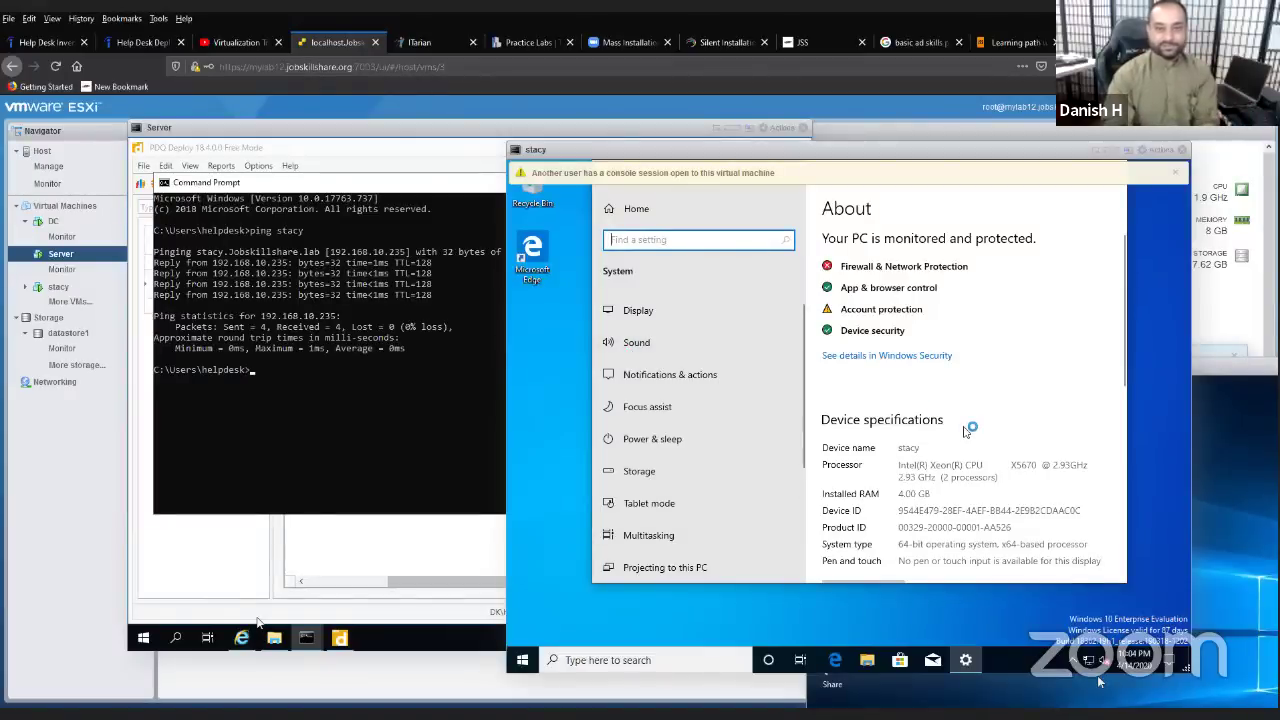
scroll(963, 428, "down", 2)
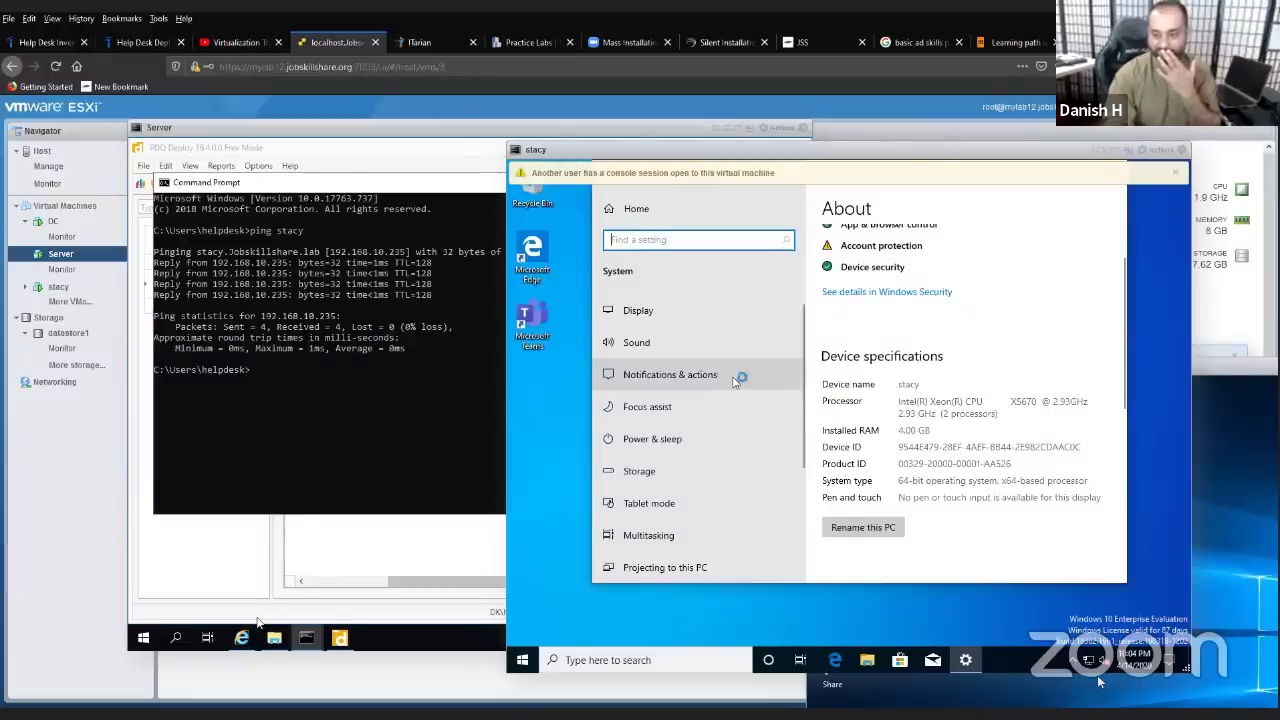
left_click(668, 346)
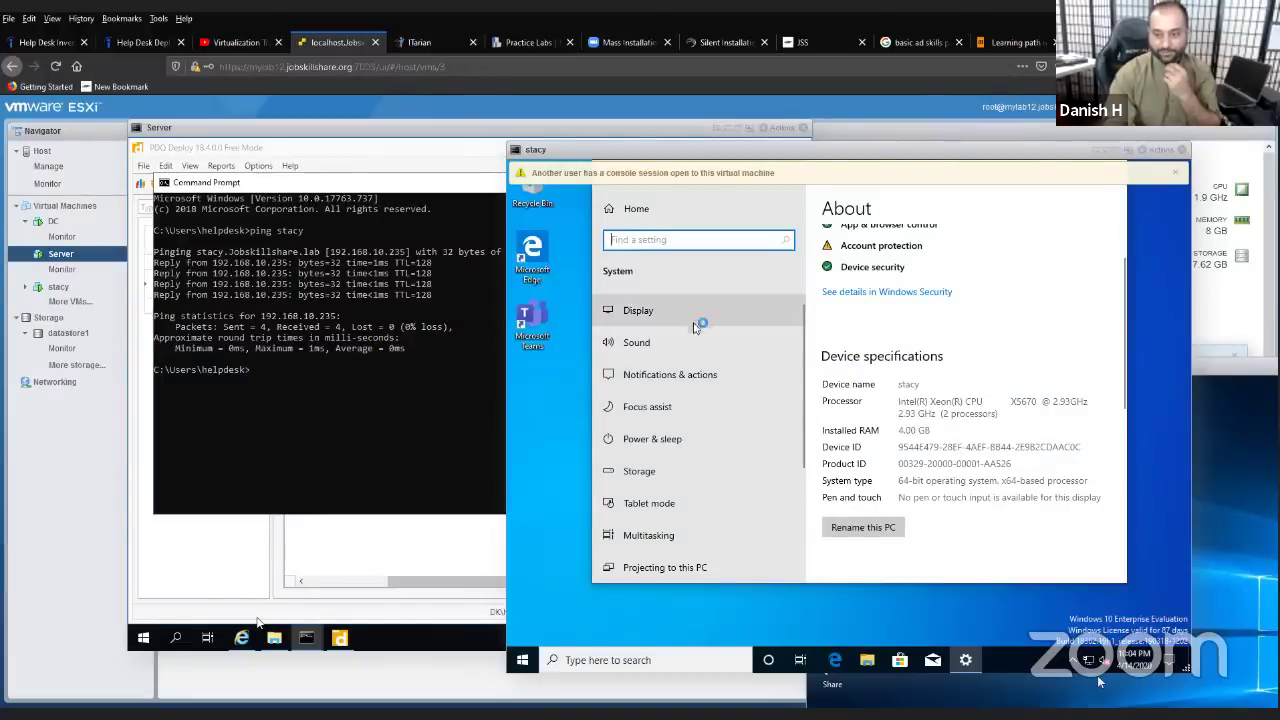
scroll(940, 450, "down", 5)
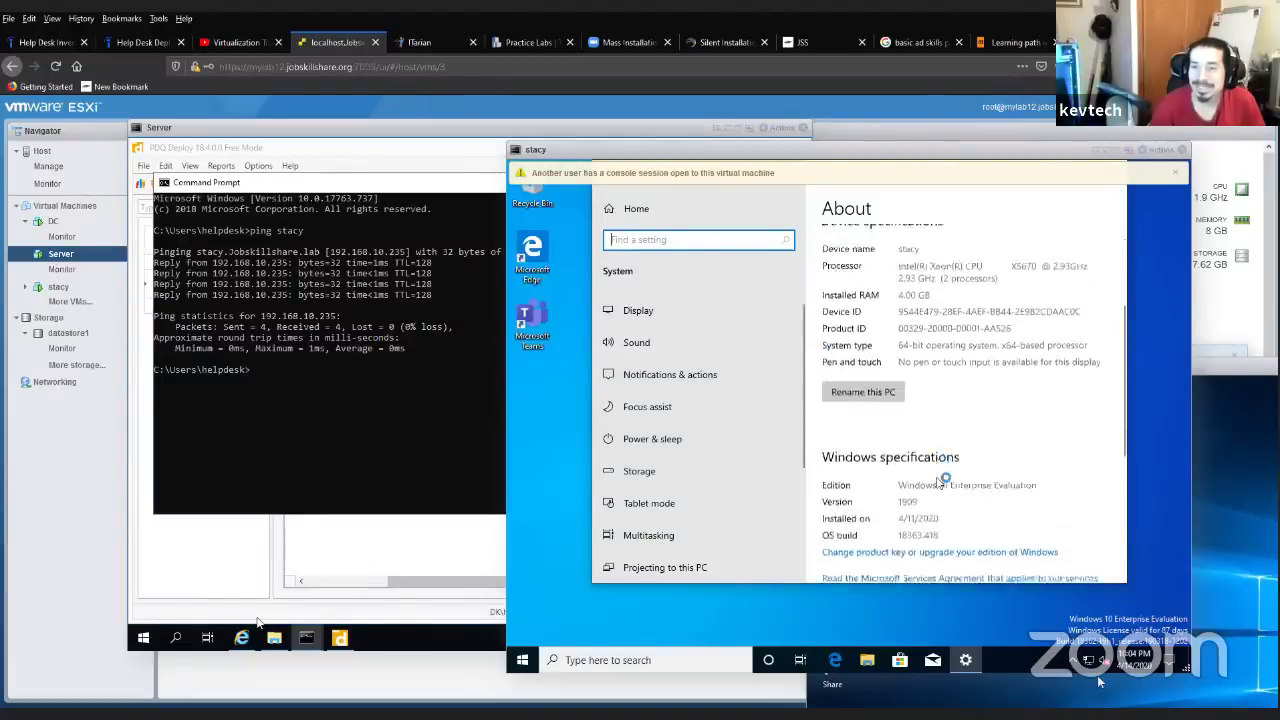
left_click(857, 448)
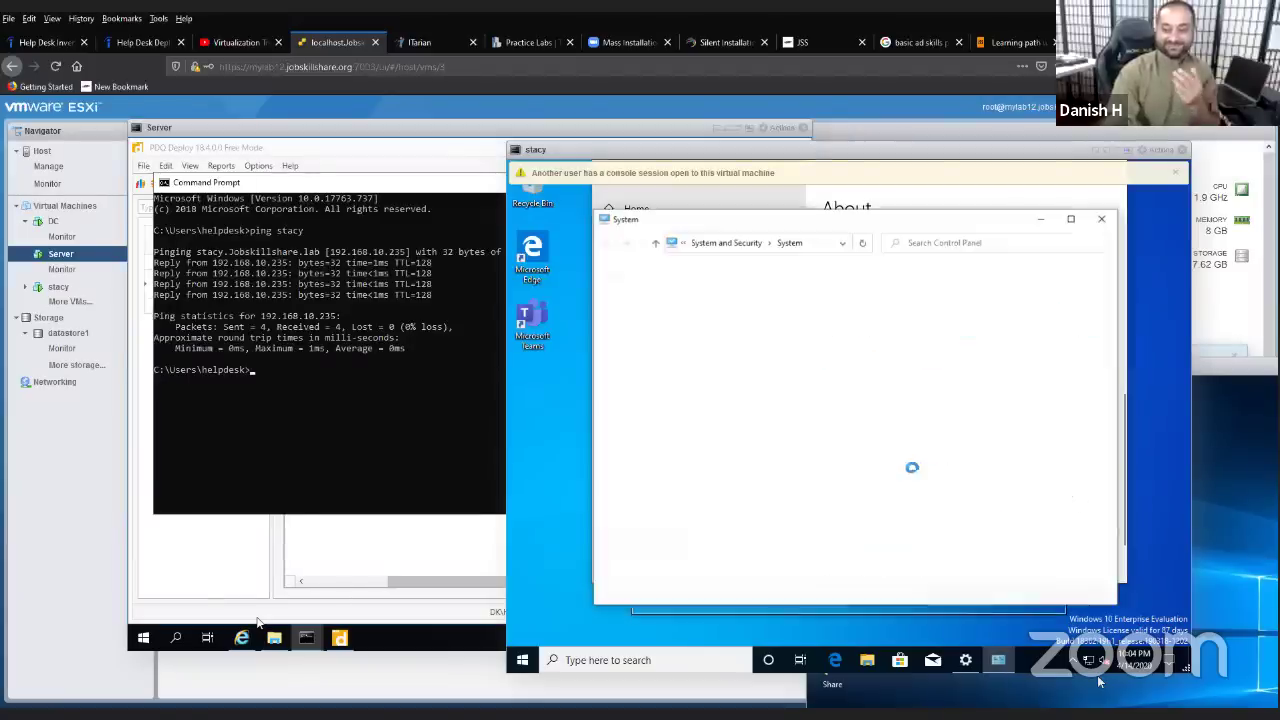
- Switch stacy's membership to the dk.jobskillshare.org domain
left_click(1064, 470)
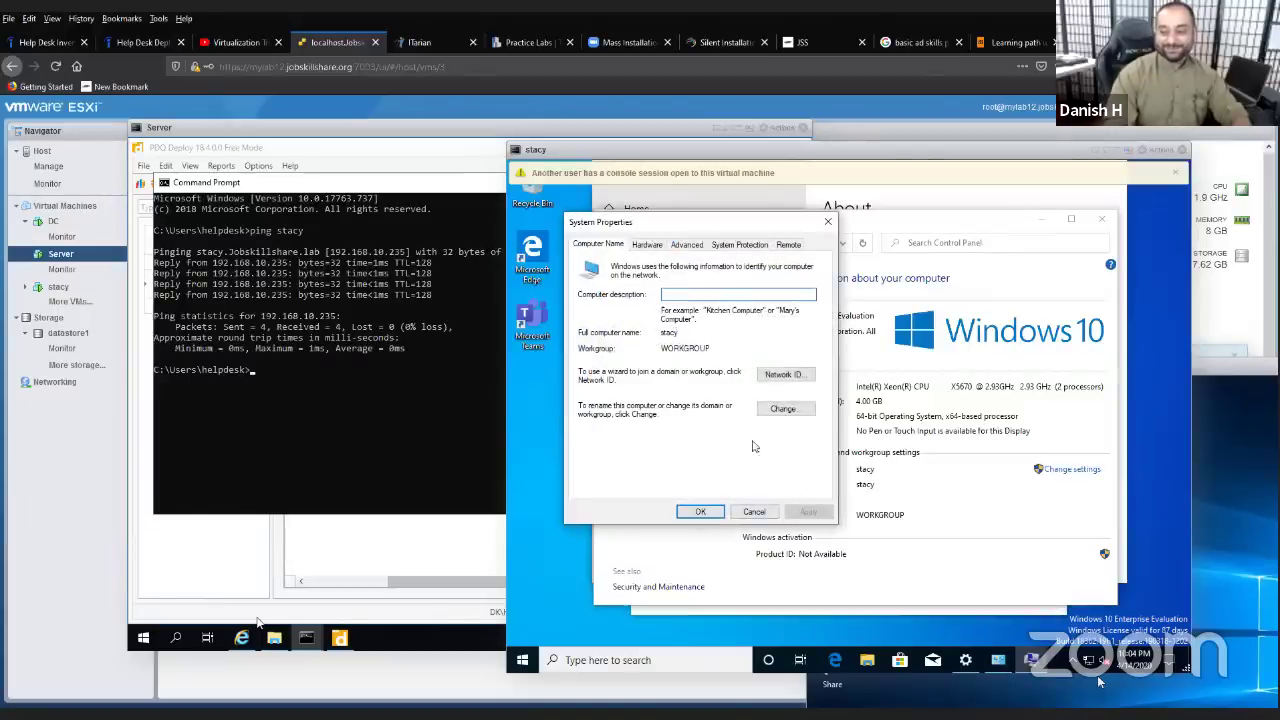
left_click(782, 410)
left_click(610, 402)
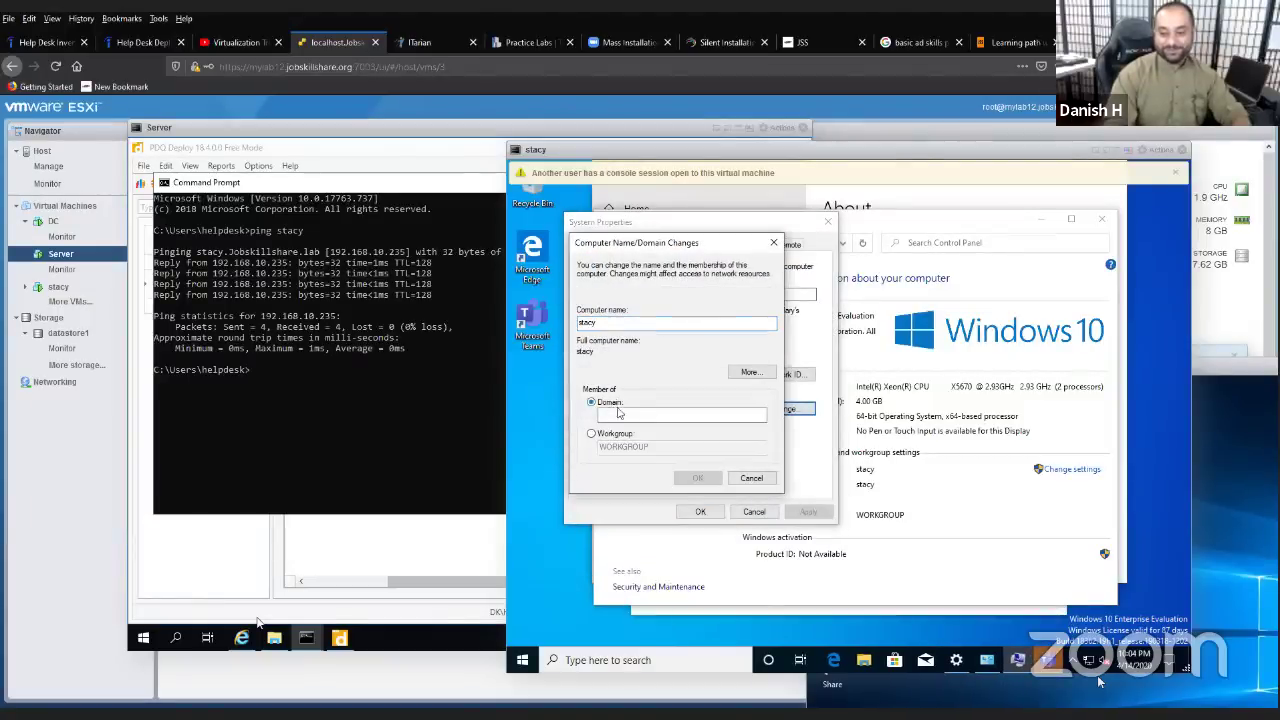
type("j.")
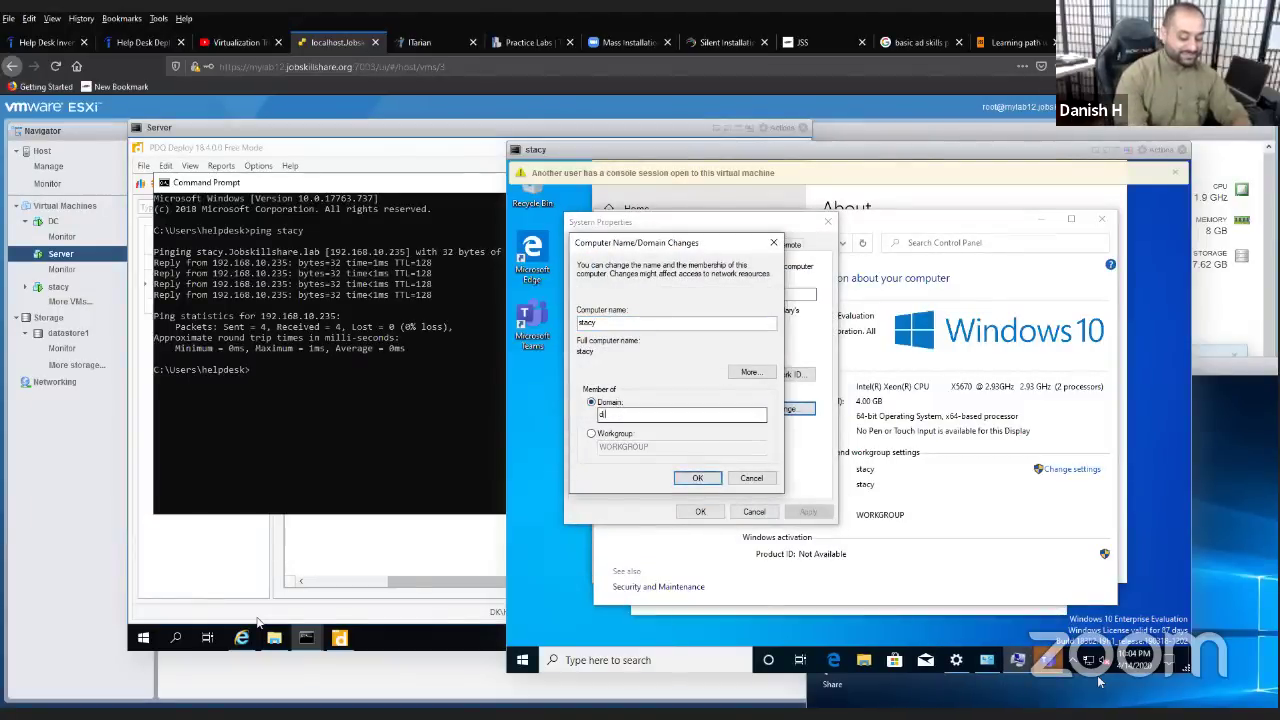
type("jobskillshare.or")
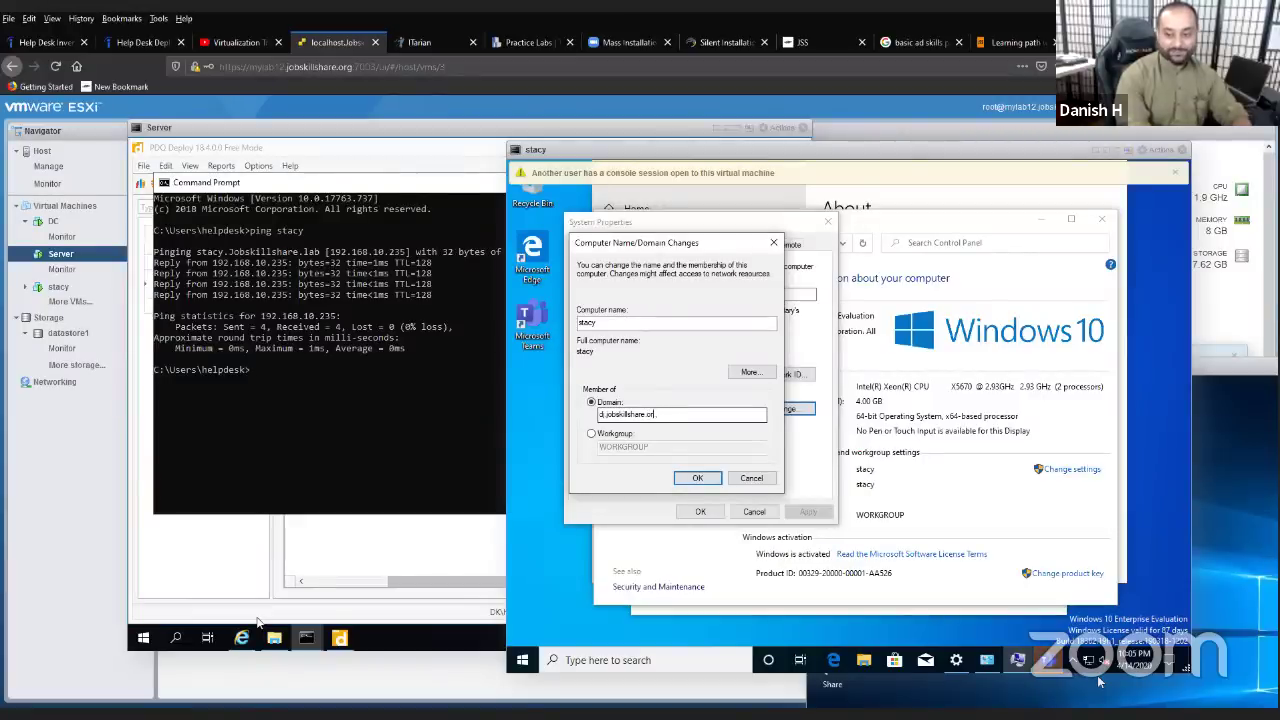
key("BackSpace")
key("BackSpace")
key("BackSpace")
key("BackSpace")
key("BackSpace")
key("BackSpace")
key("BackSpace")
key("BackSpace")
key("BackSpace")
key("BackSpace")
key("BackSpace")
key("BackSpace")
key("BackSpace")
key("BackSpace")
key("BackSpace")
type("dc.")
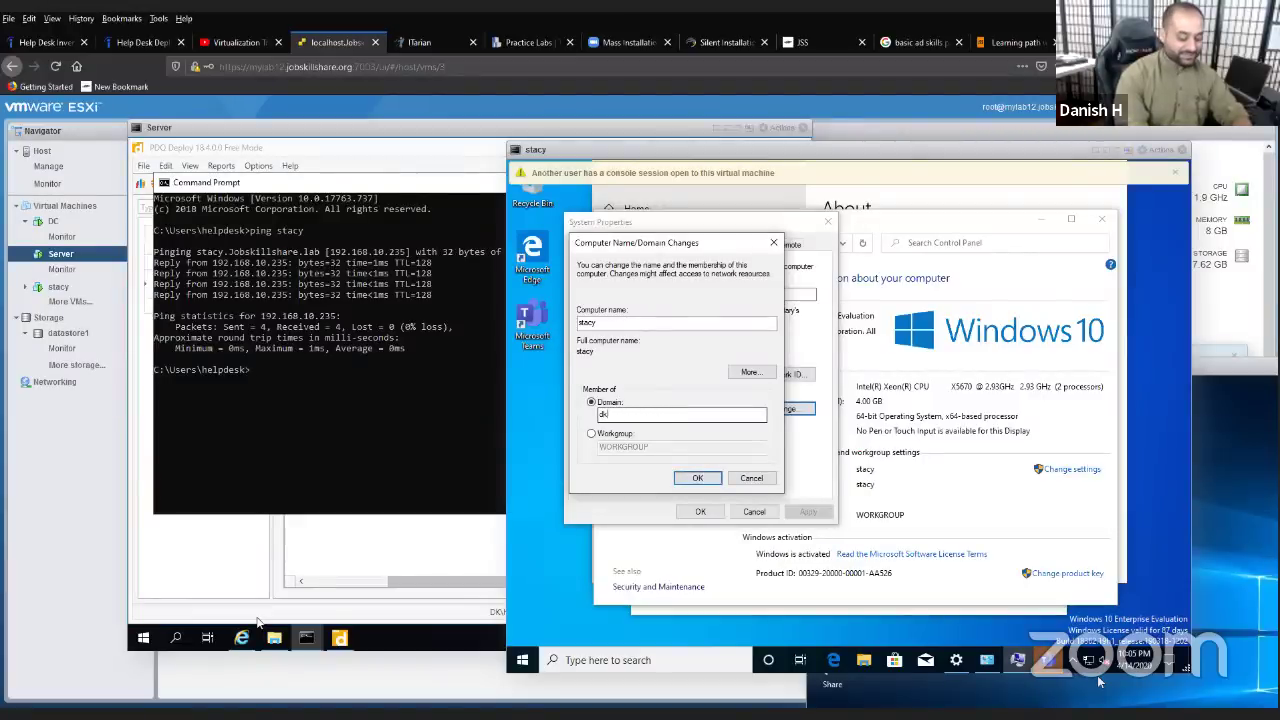
type("jobskillsha")
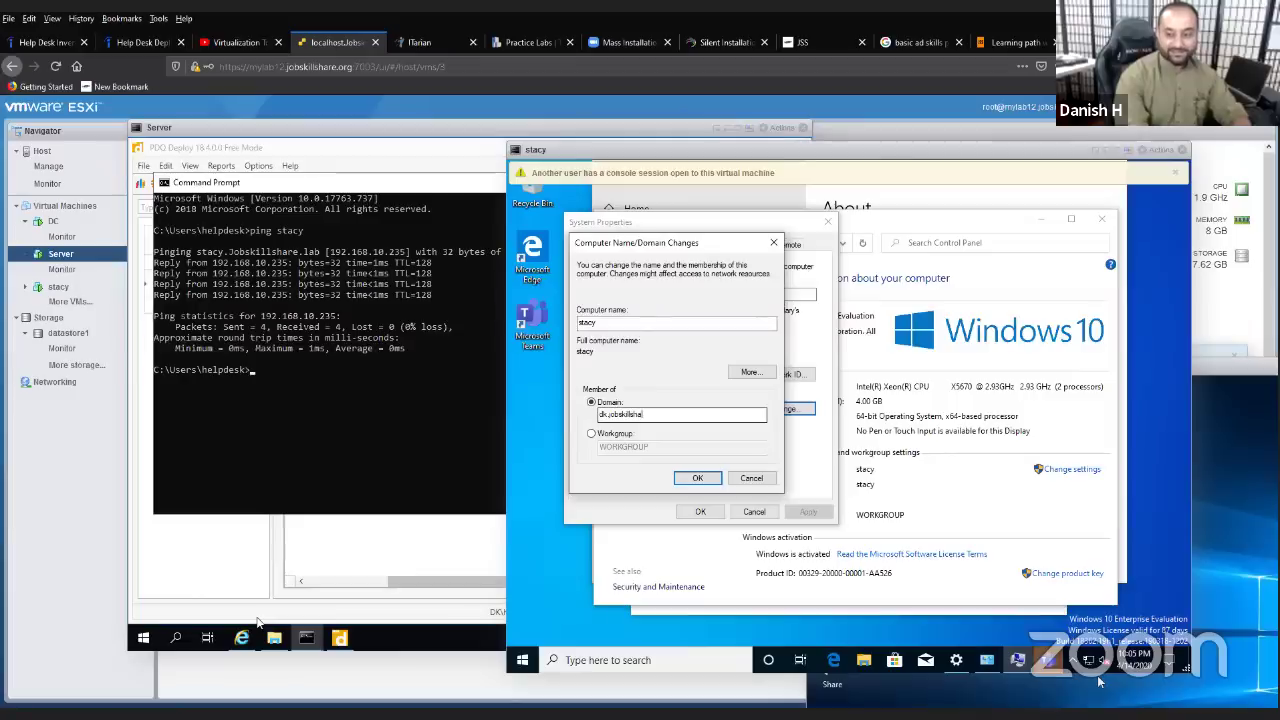
type("re.larg")
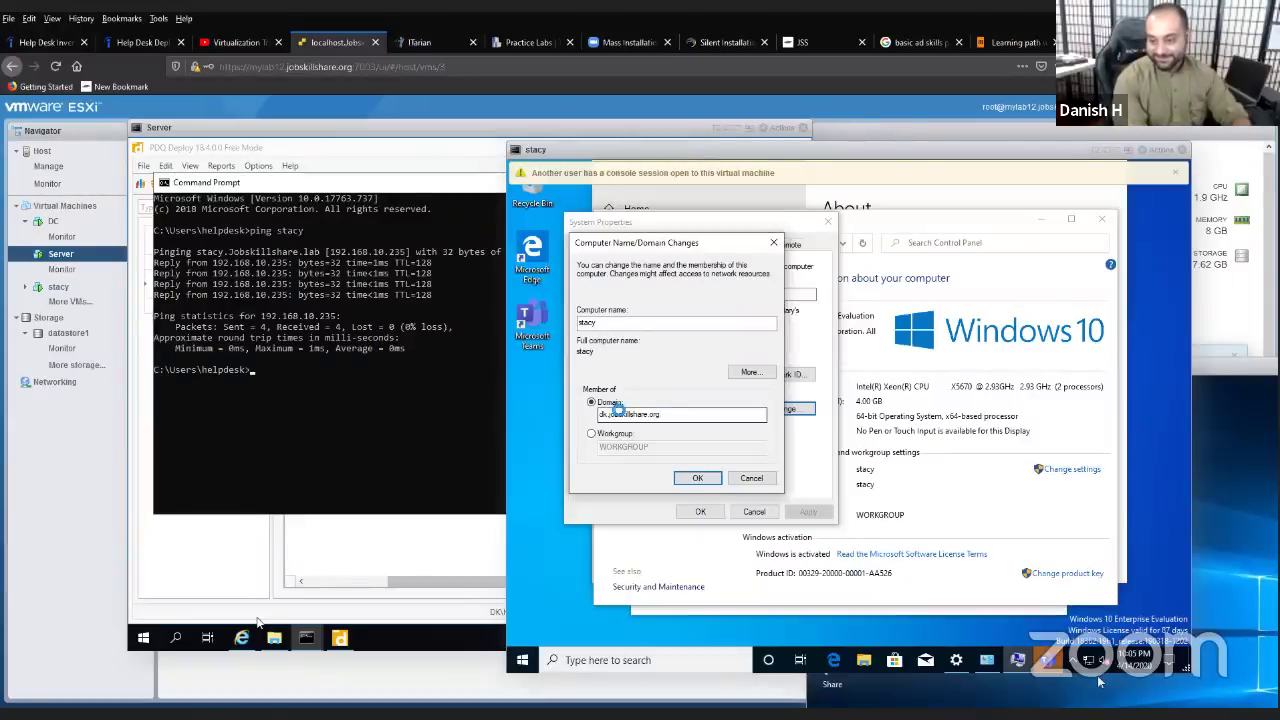
key("Return")
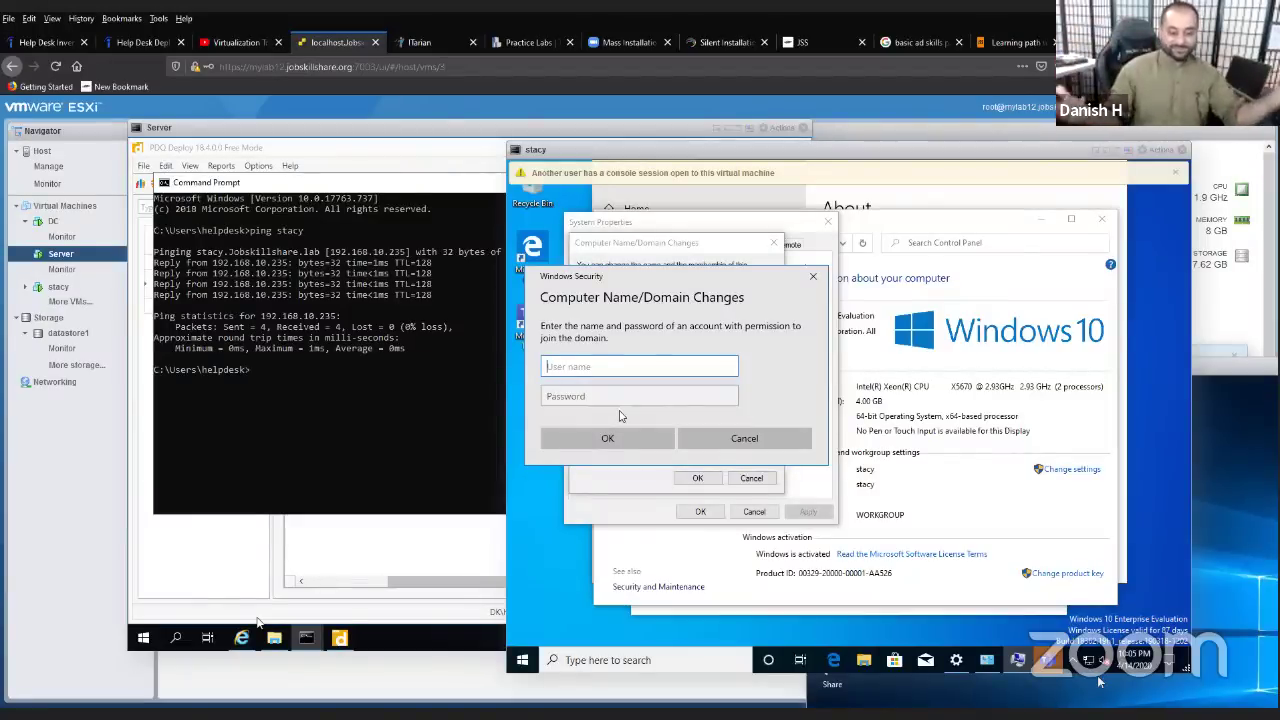
- Authorize the domain join with the helpdesk account and its password
type("helpd")
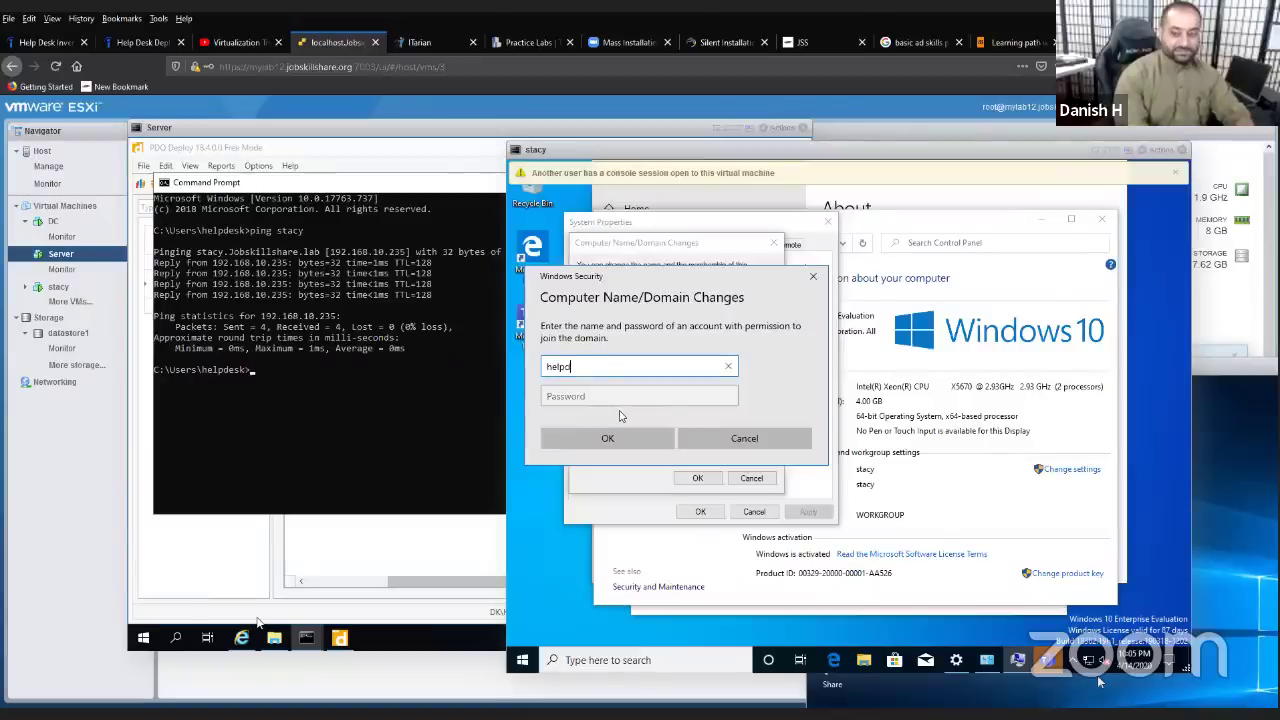
type("esk")
key("Tab")
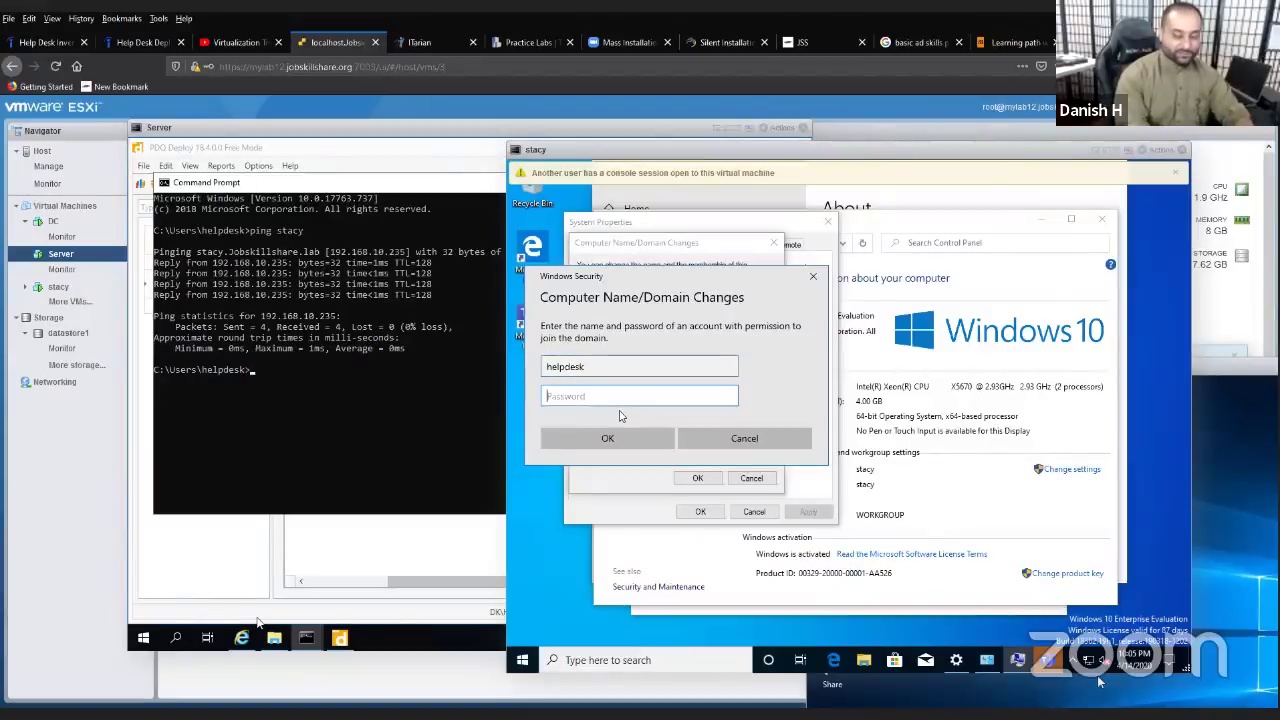
type("*******")
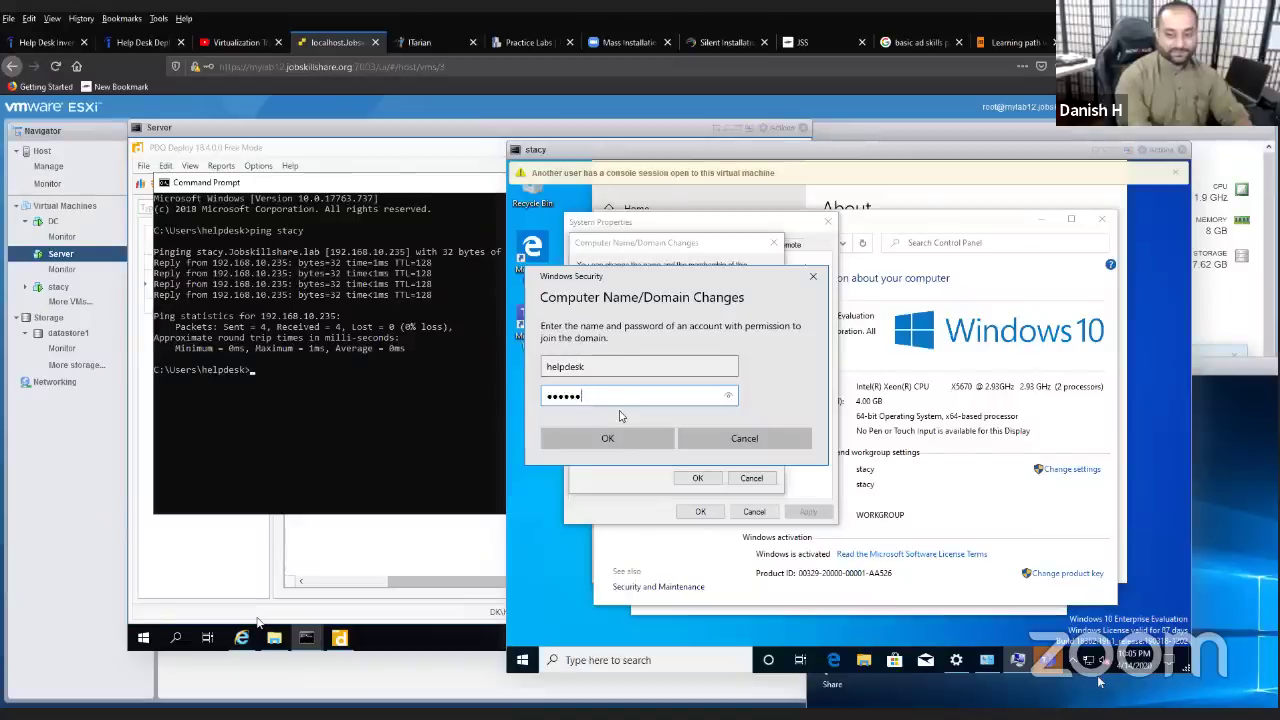
key("BackSpace")
key("BackSpace")
key("BackSpace")
key("BackSpace")
key("BackSpace")
key("BackSpace")
key("BackSpace")
type("***********")
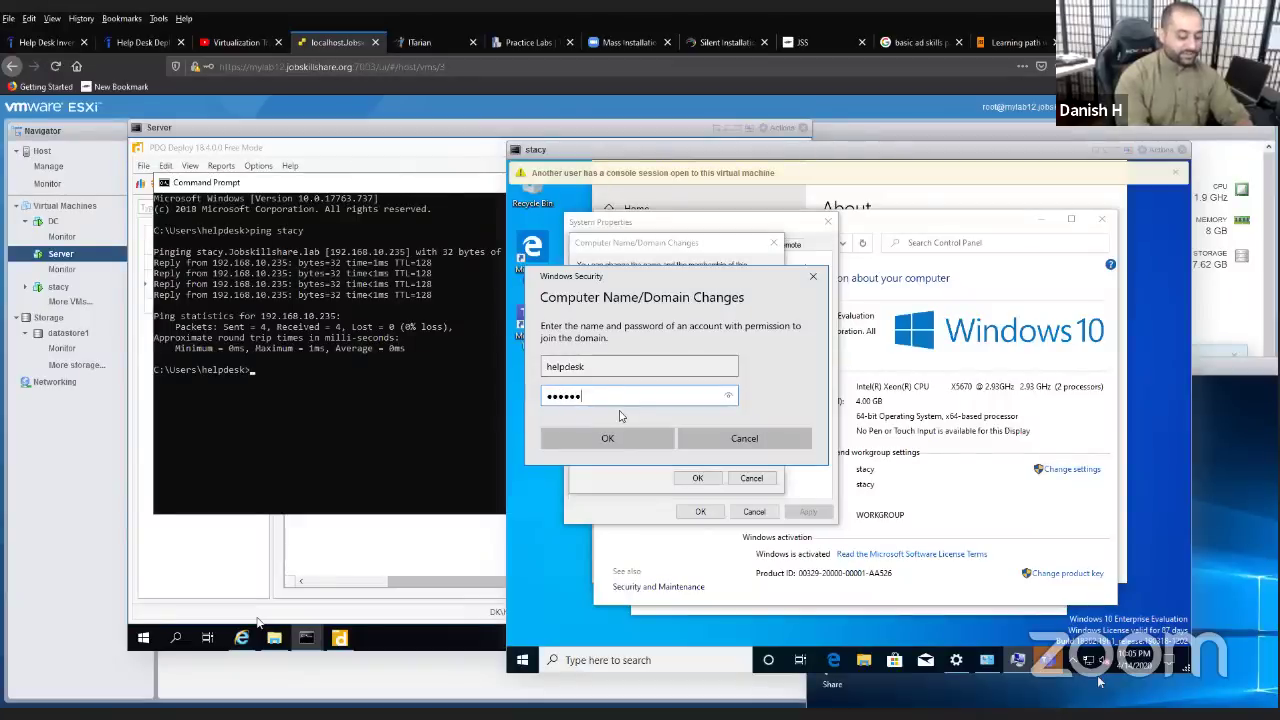
key("Return")
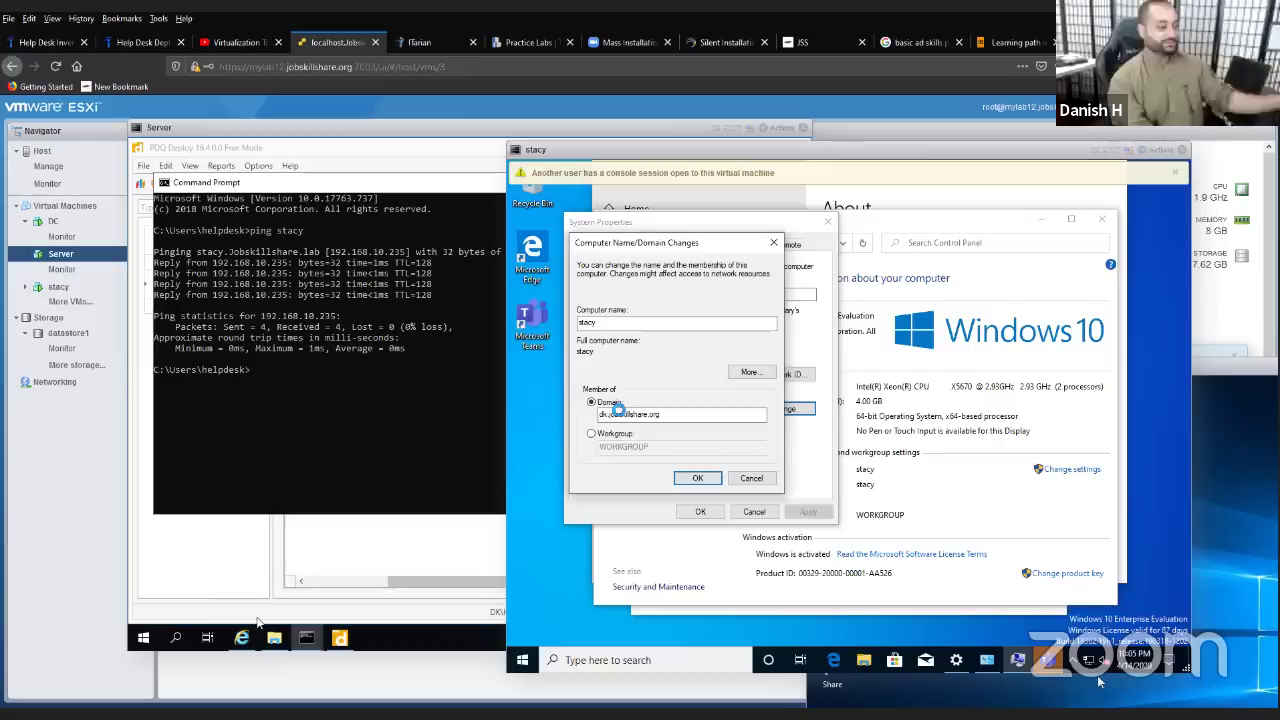
- Acknowledge the welcome and restart notices, close System Properties and restart stacy now
key("Return")
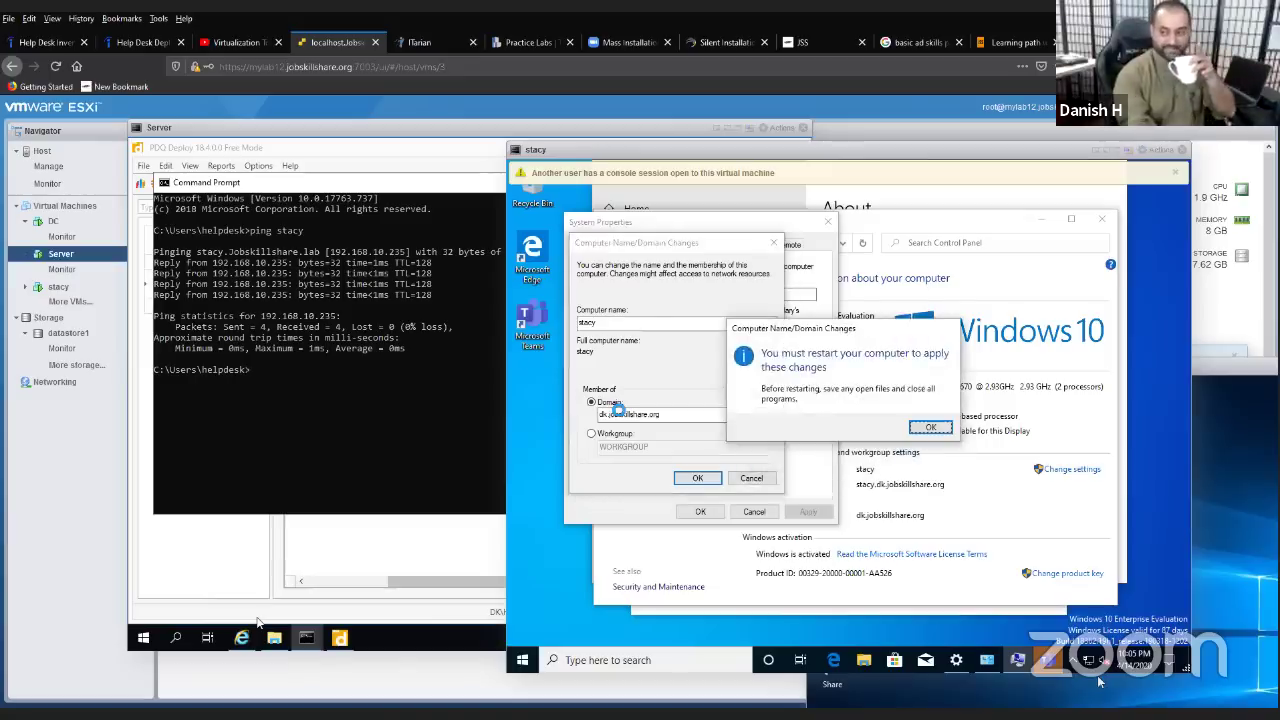
key("Return")
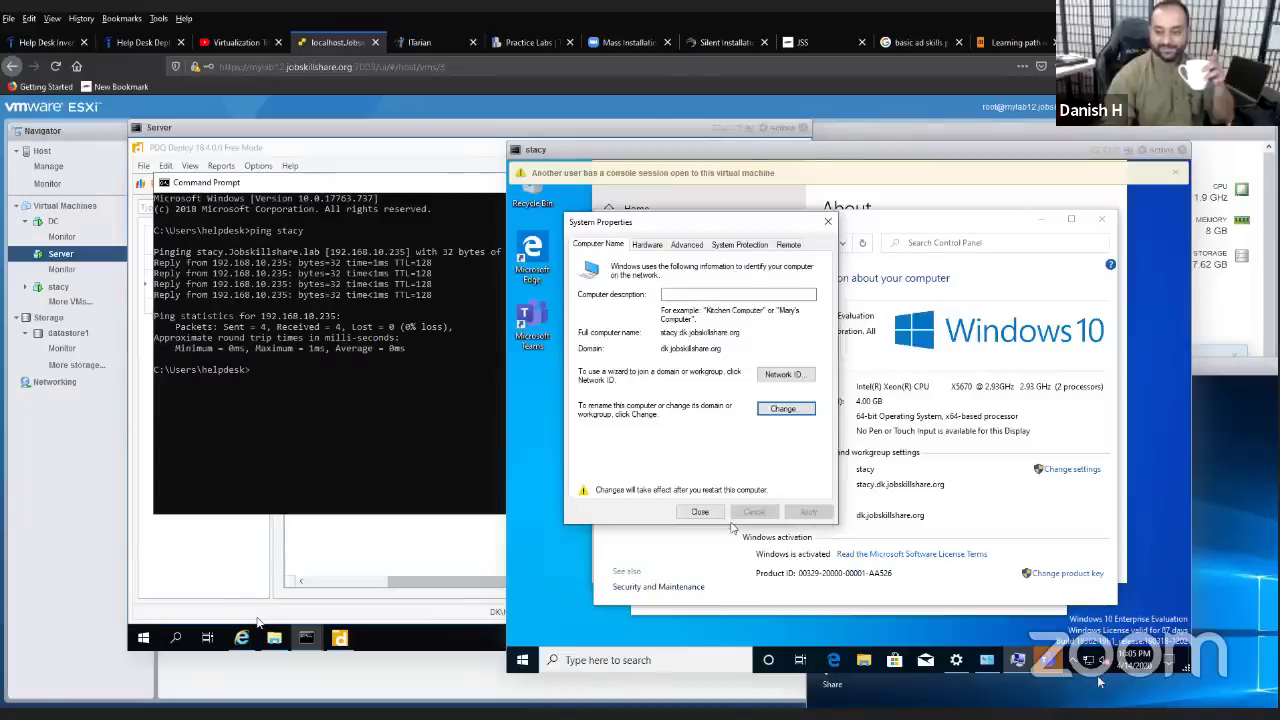
left_click(700, 512)
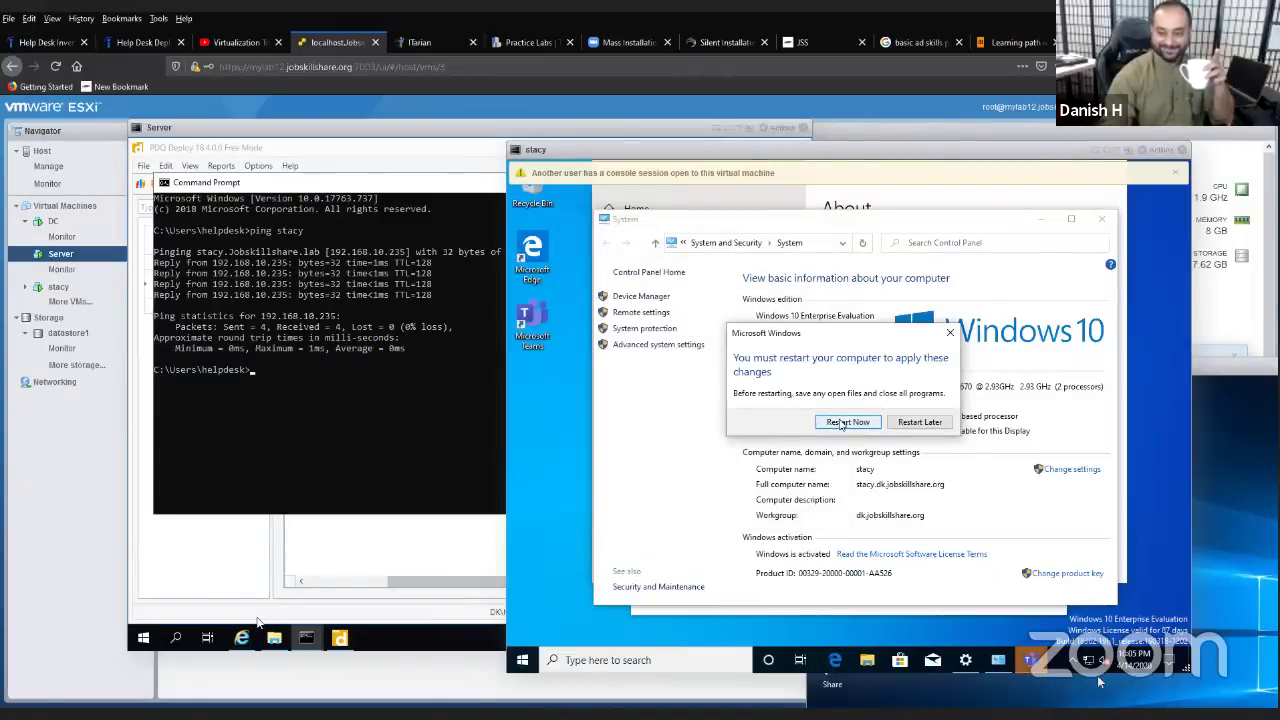
left_click(840, 422)
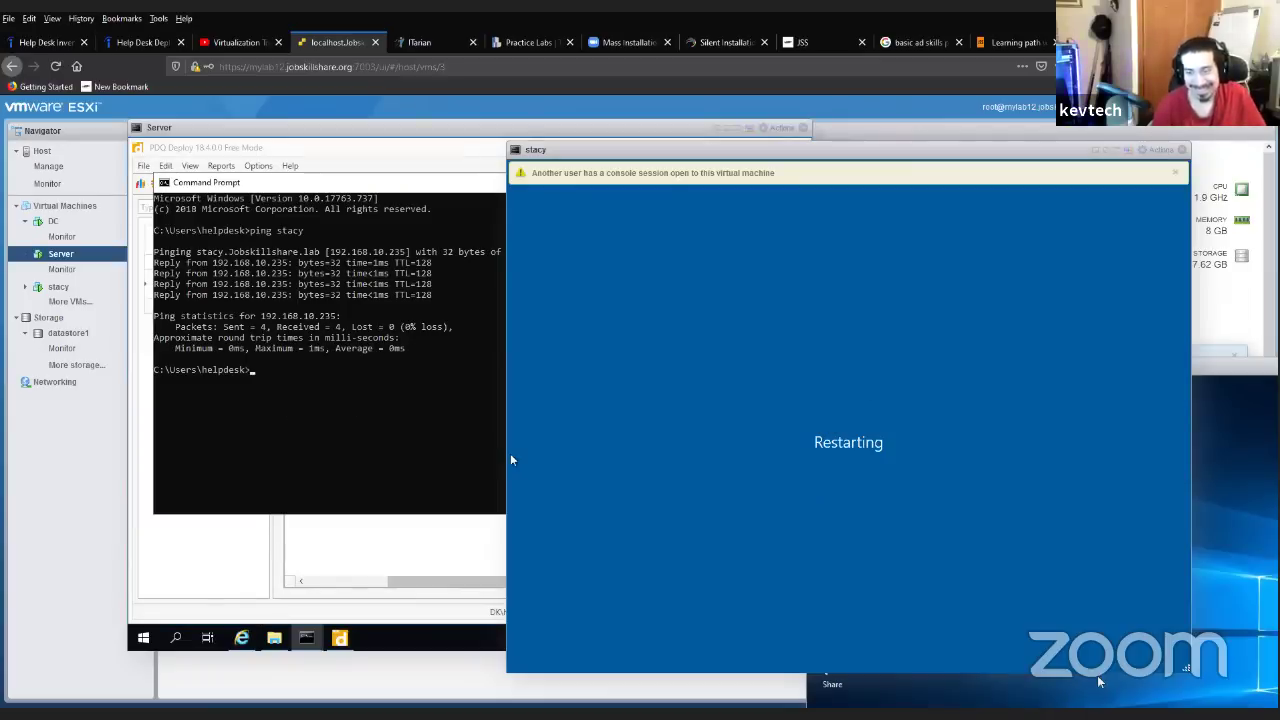
- Deploy the Filezilla package once to computer dc4000 from PDQ Deploy on the Server VM
left_click(276, 142)
left_click(311, 152)
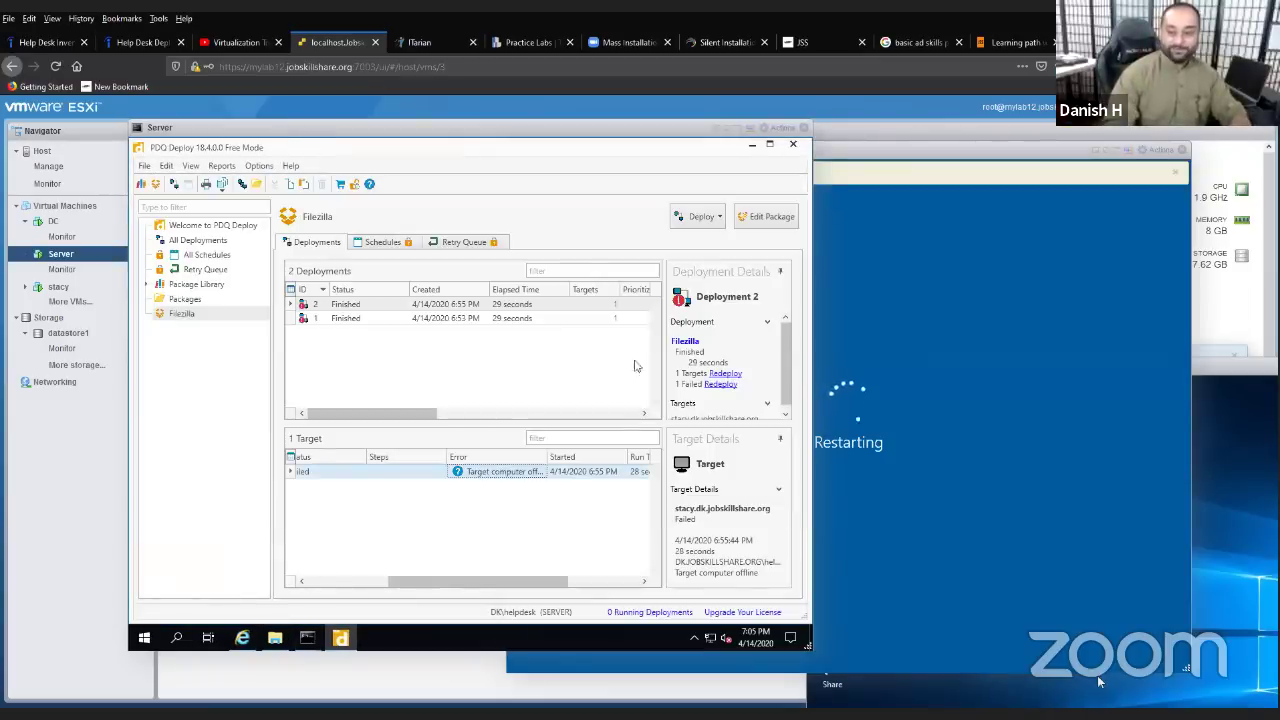
left_click(702, 216)
left_click(713, 231)
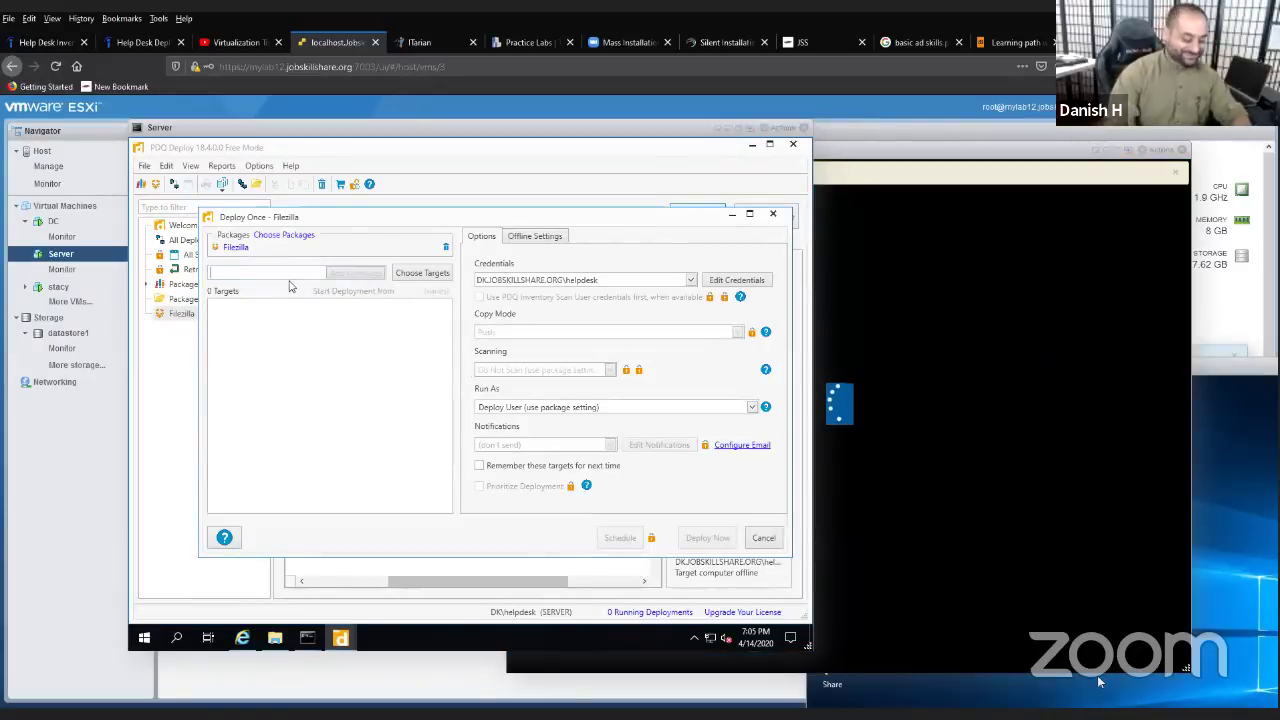
type("dc4000")
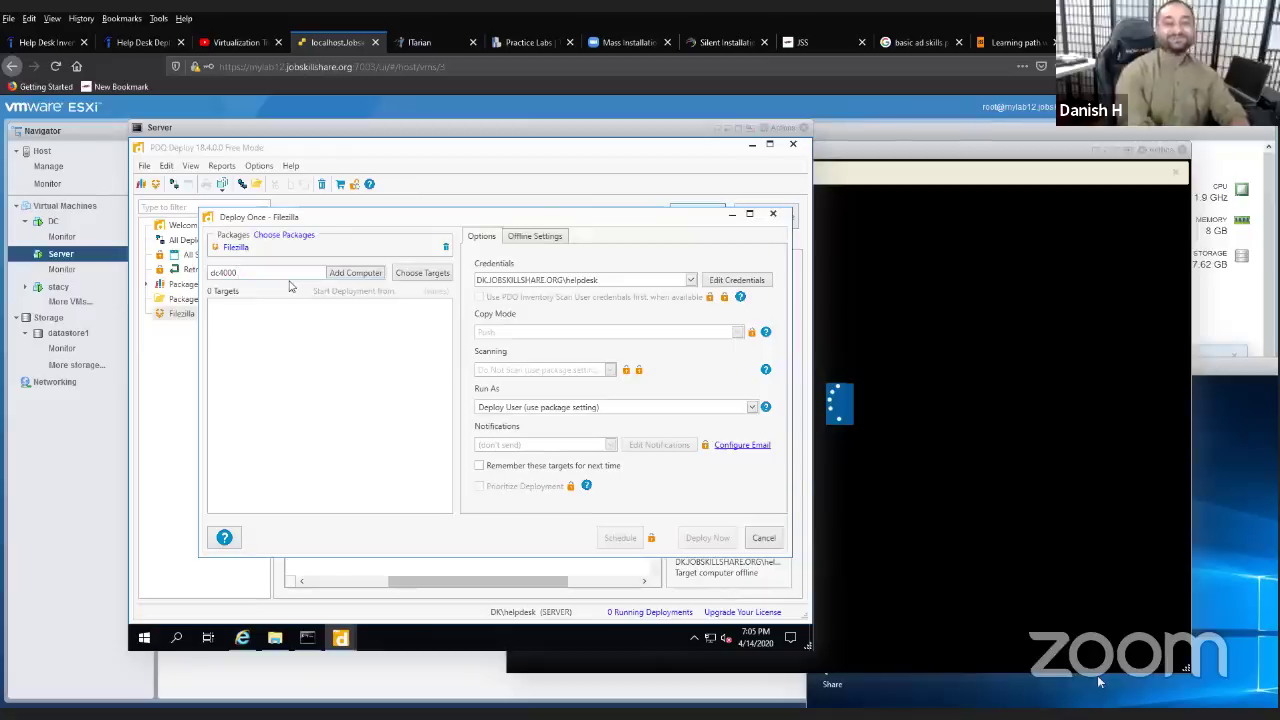
key("BackSpace")
key("BackSpace")
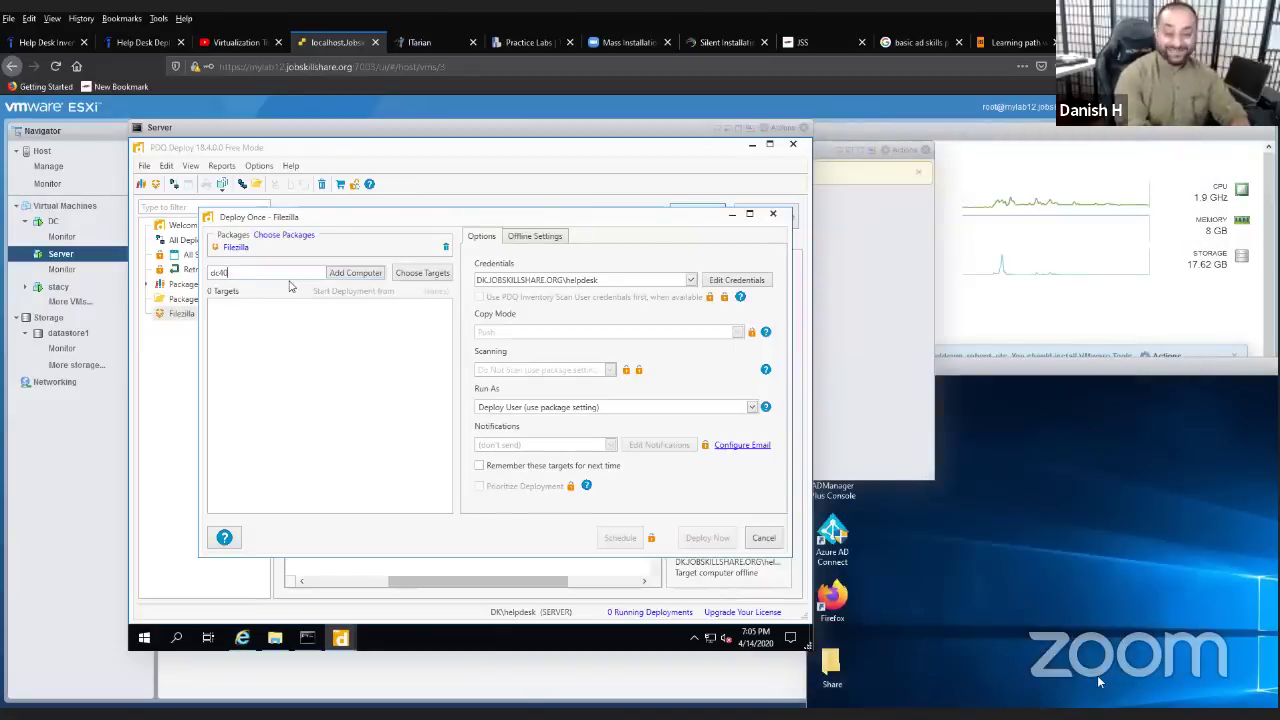
type("00")
key("Return")
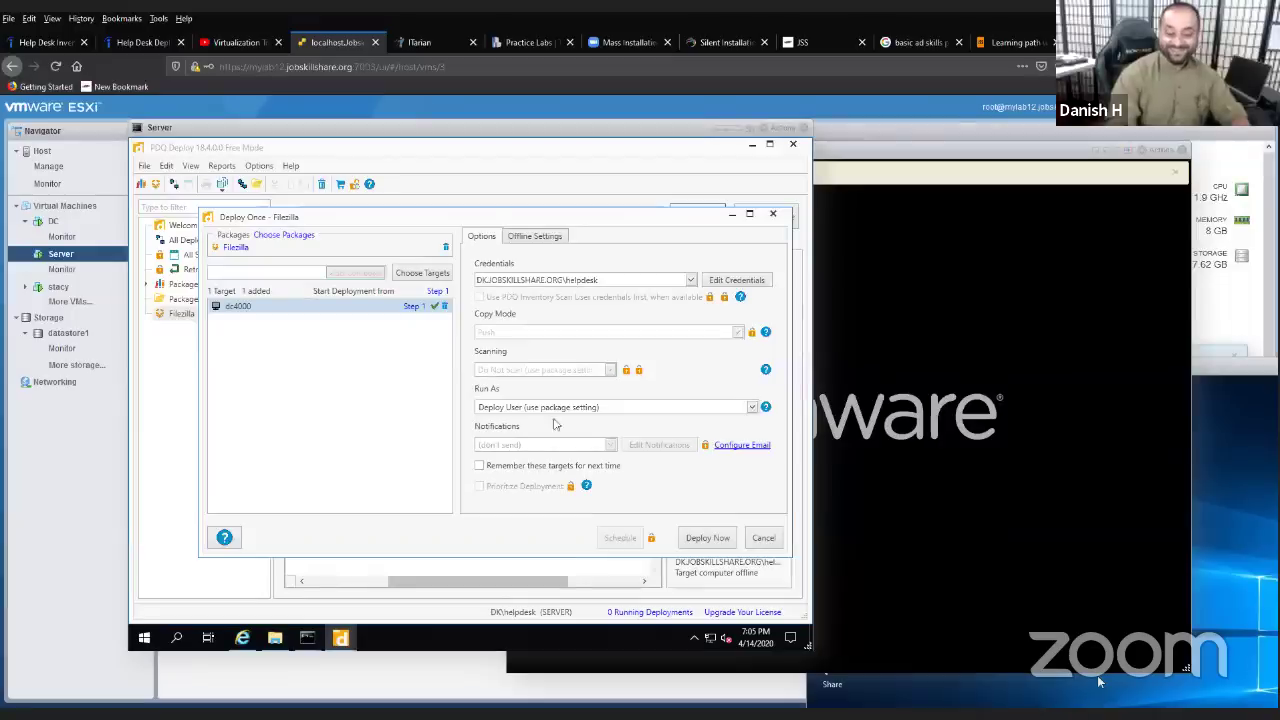
left_click(704, 538)
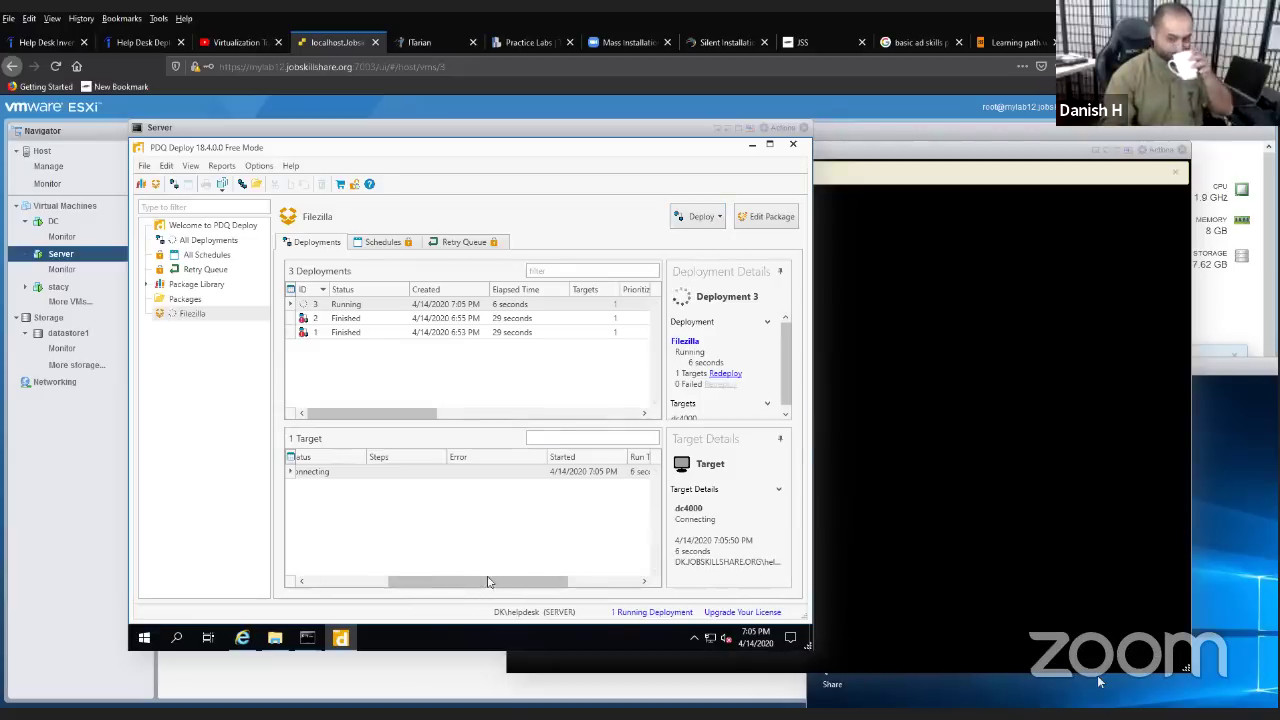
- Wait for Filezilla Deployment 3 to finish, then scroll the target grid to confirm dc4000 succeeded
mouse_move(480, 581)
left_mouse_down()
mouse_move(441, 587)
mouse_move(475, 592)
left_mouse_up()
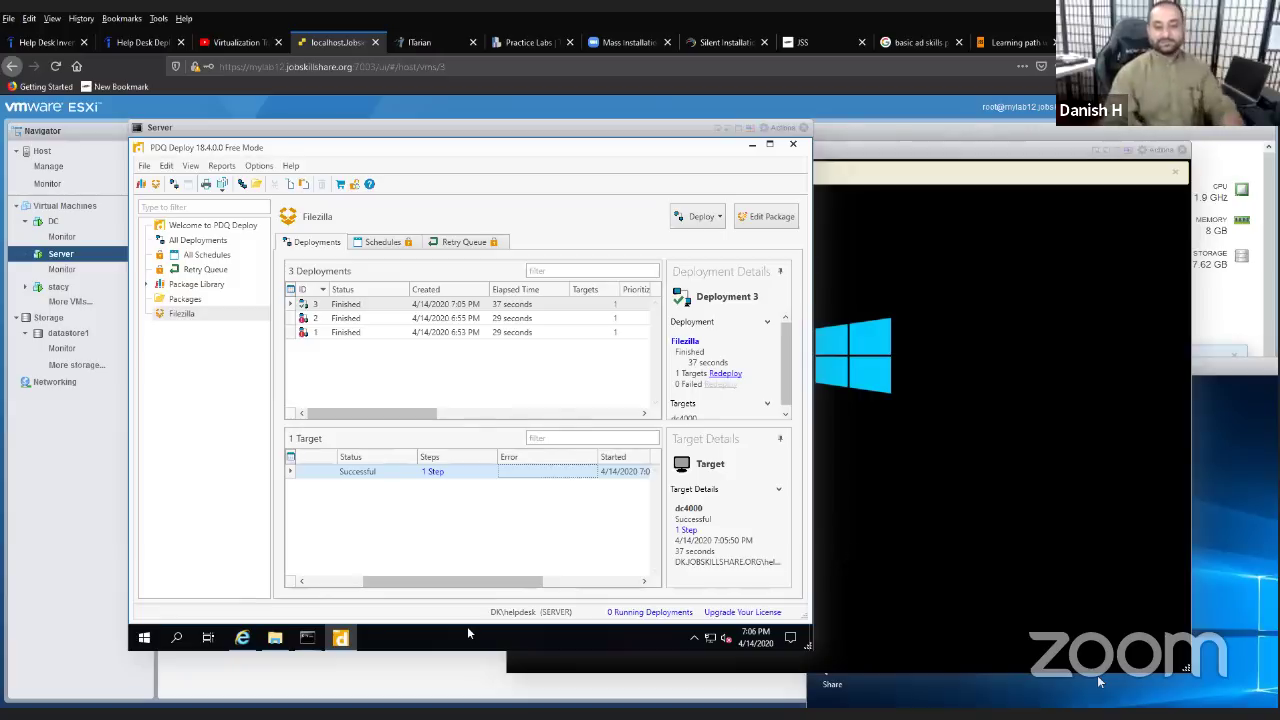
left_click_drag(487, 588, 420, 586)
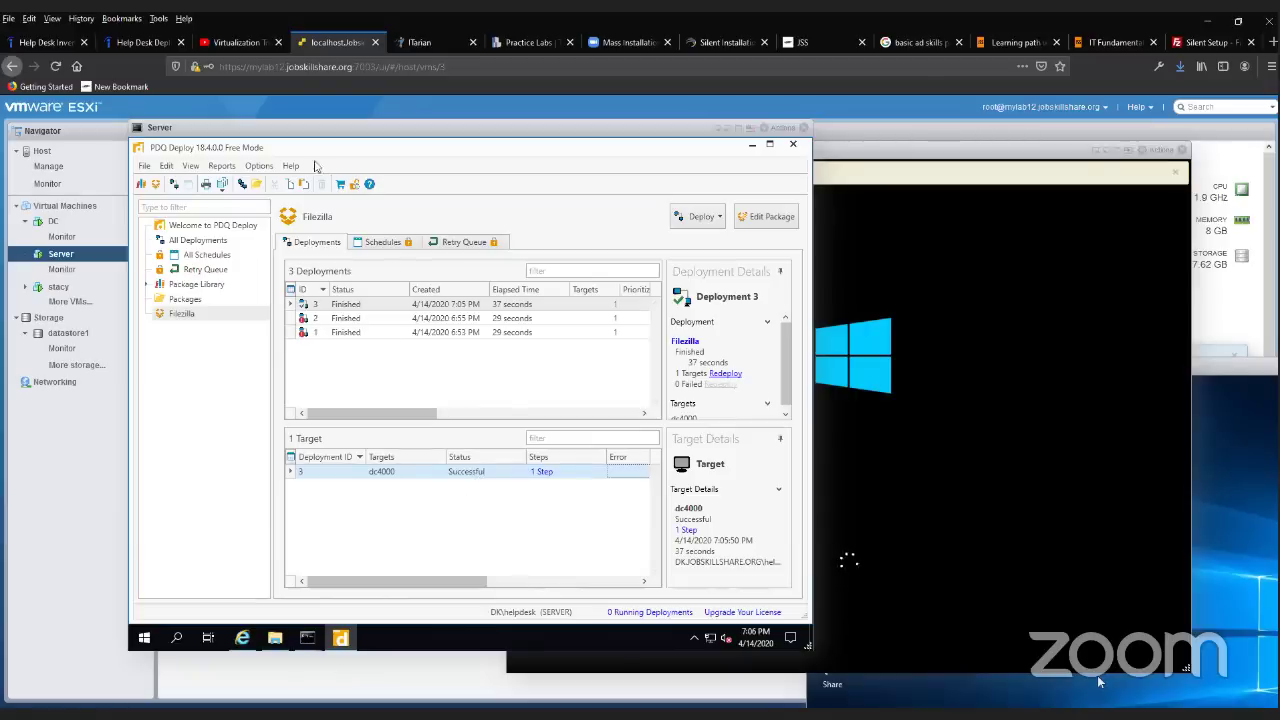
- Select the DC virtual machine in the Navigator and launch its console window
left_click_drag(306, 127, 629, 206)
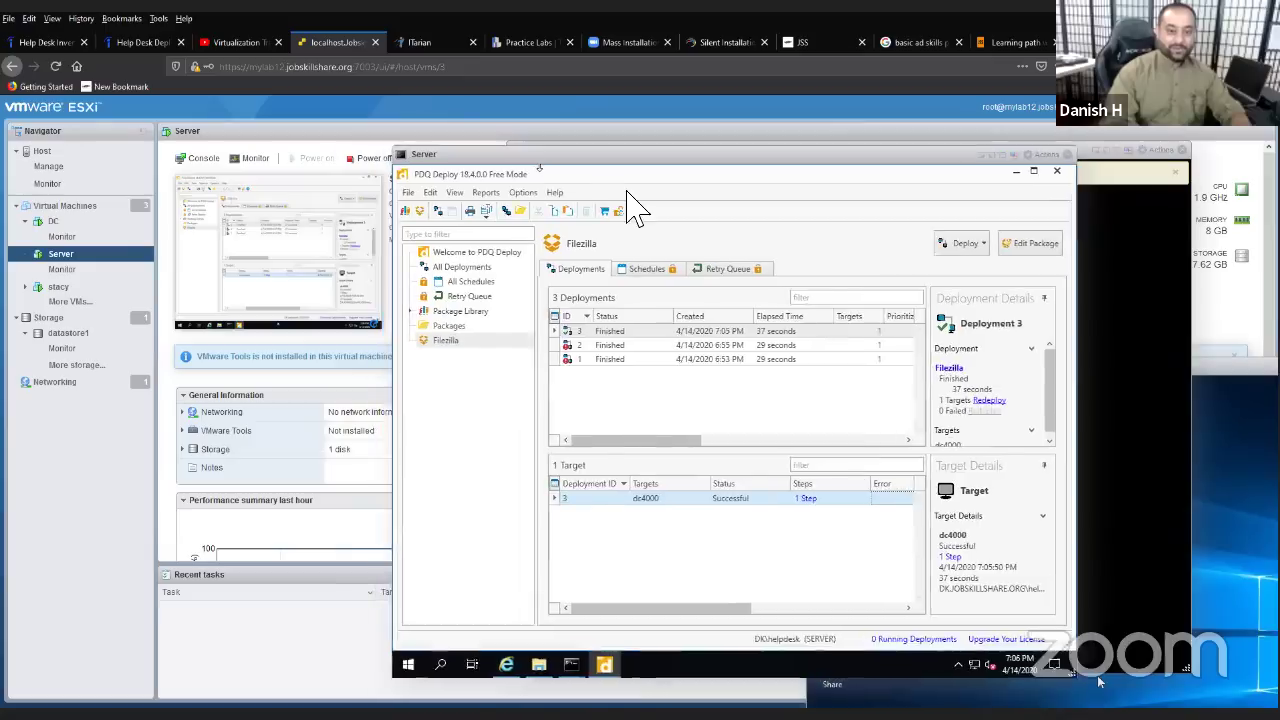
left_click(100, 222)
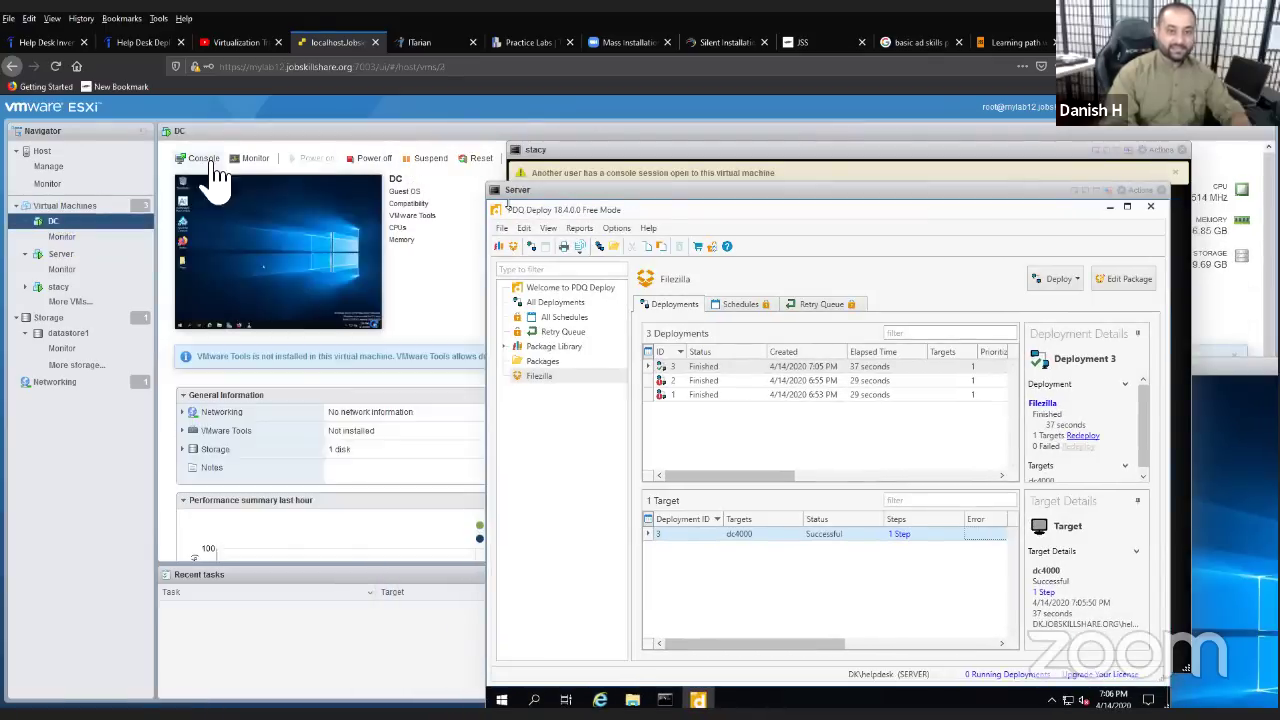
left_click(214, 192)
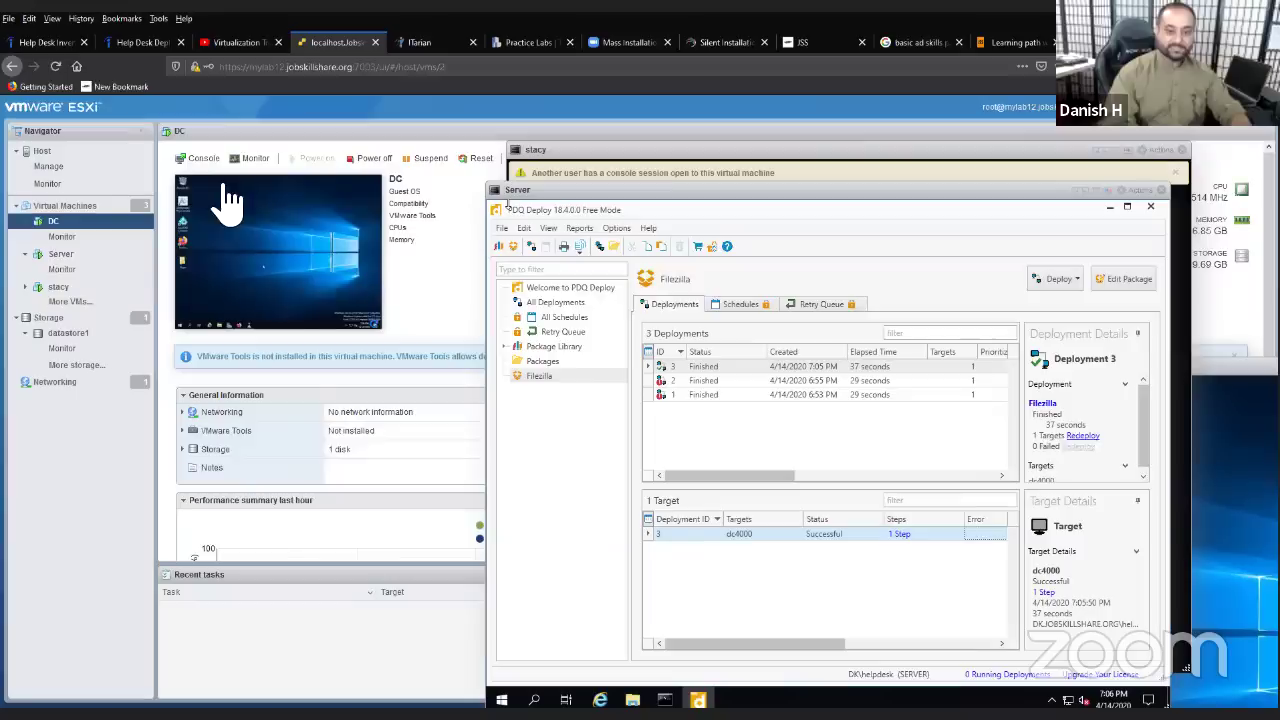
left_click(205, 160)
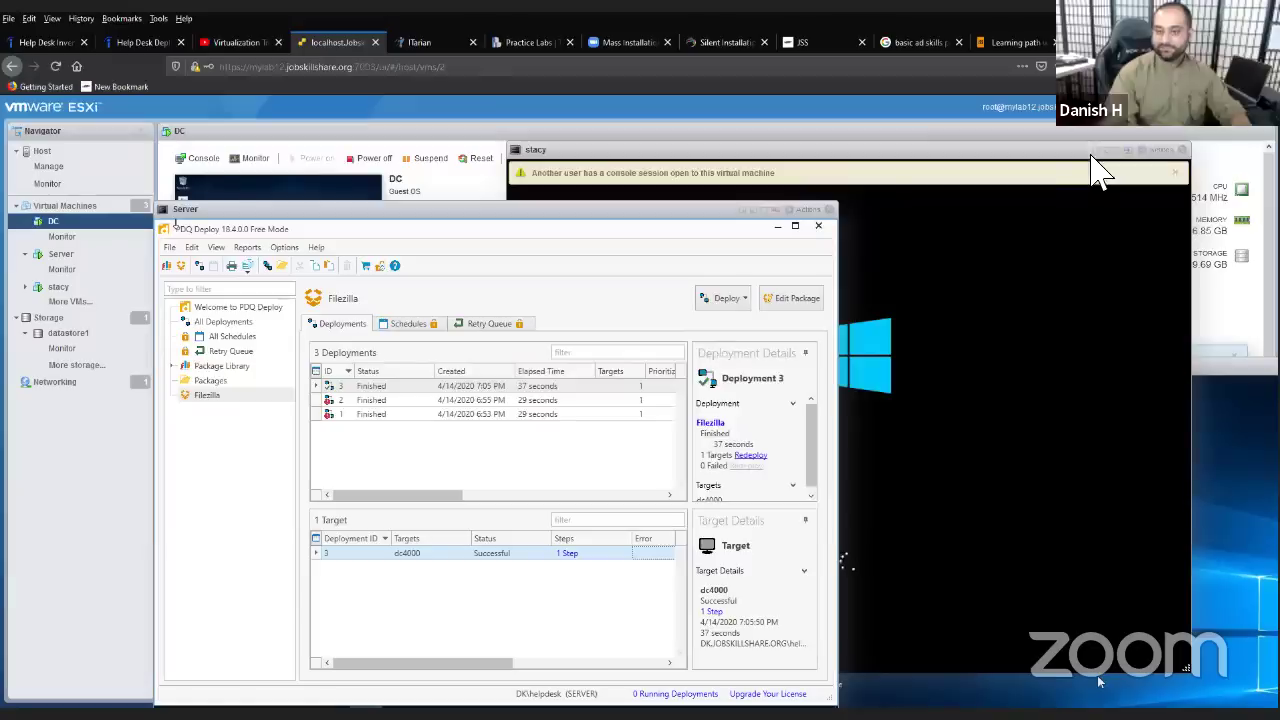
left_click(668, 165)
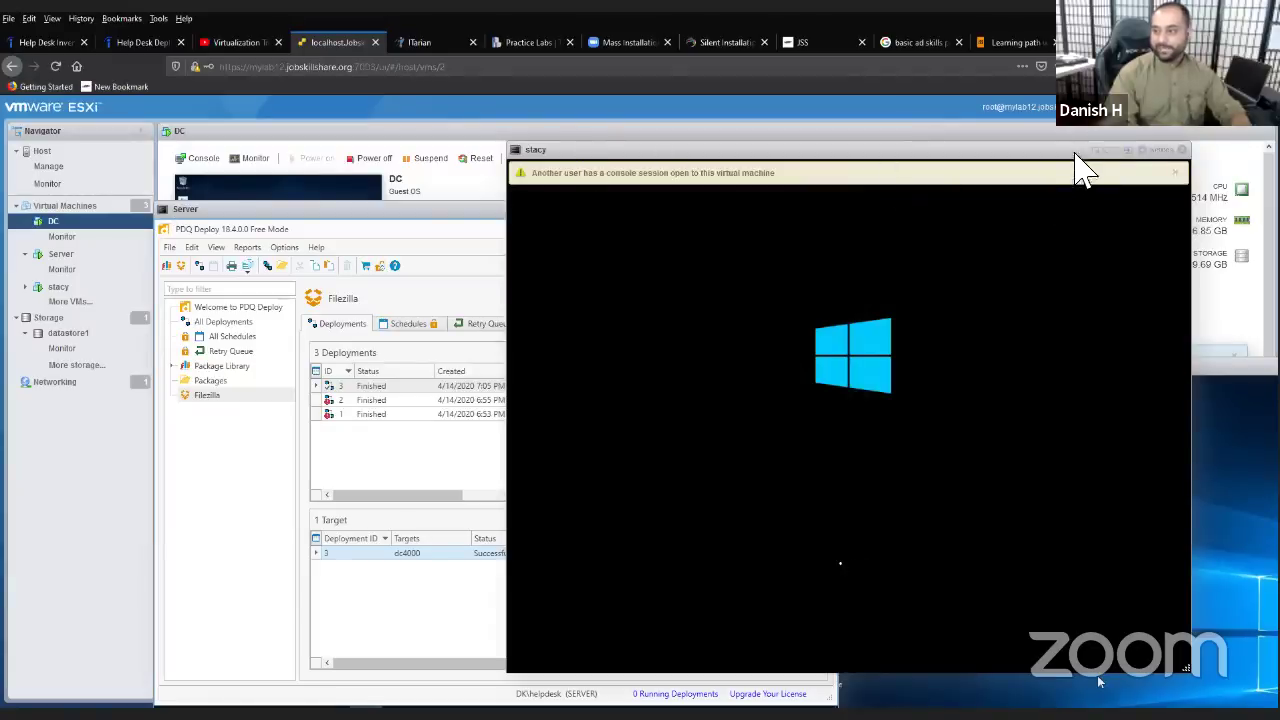
left_click_drag(573, 225, 565, 407)
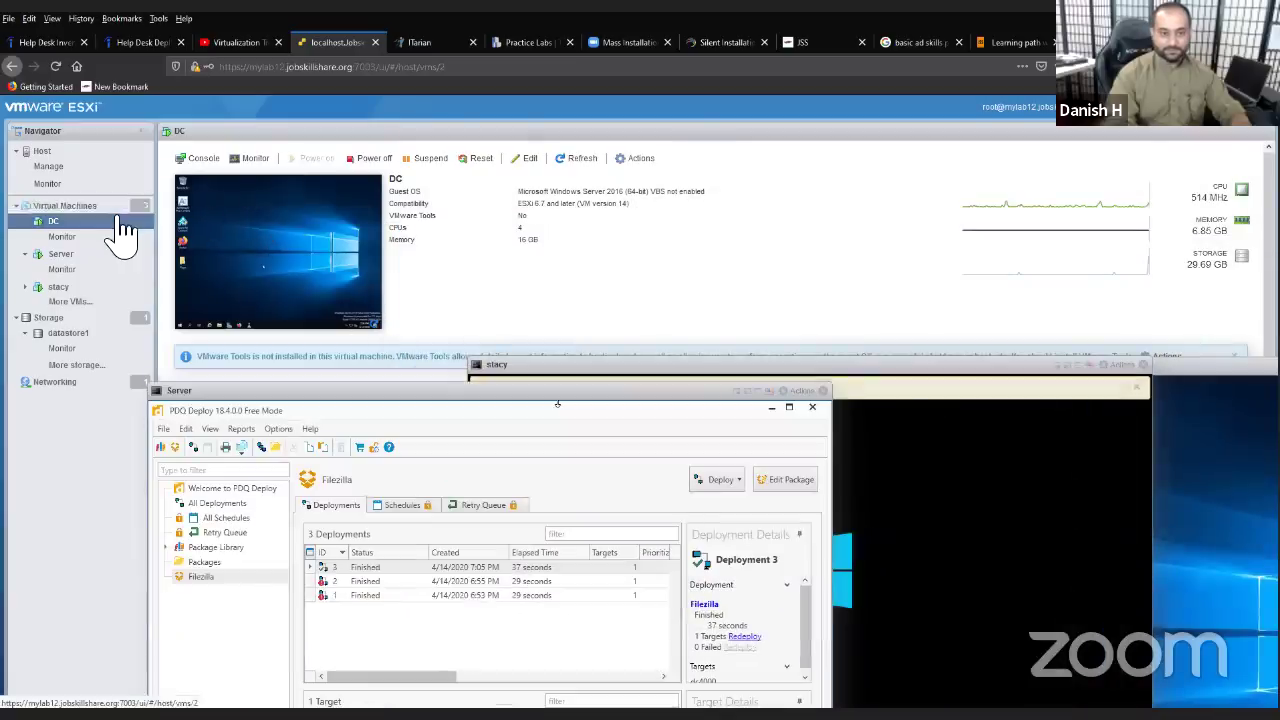
left_click(203, 158)
left_click(210, 218)
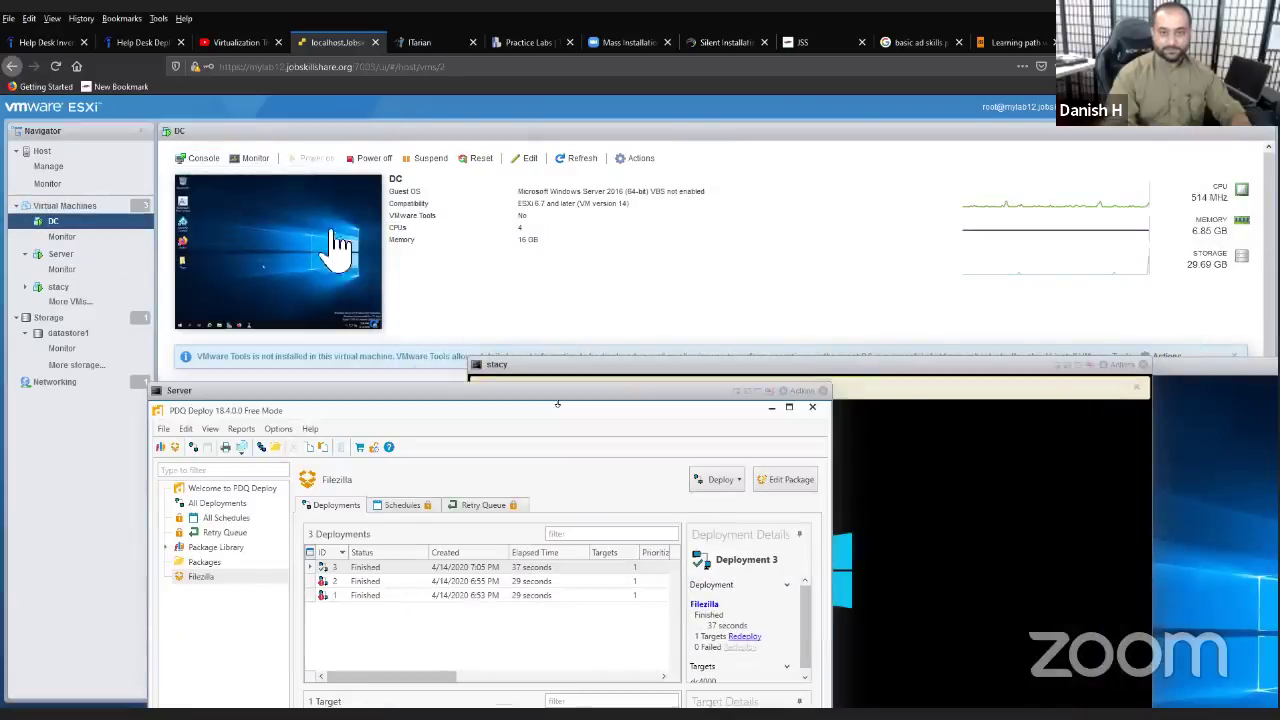
- Rearrange the console windows so DC's console sits in front at the upper left
left_click_drag(594, 404, 700, 201)
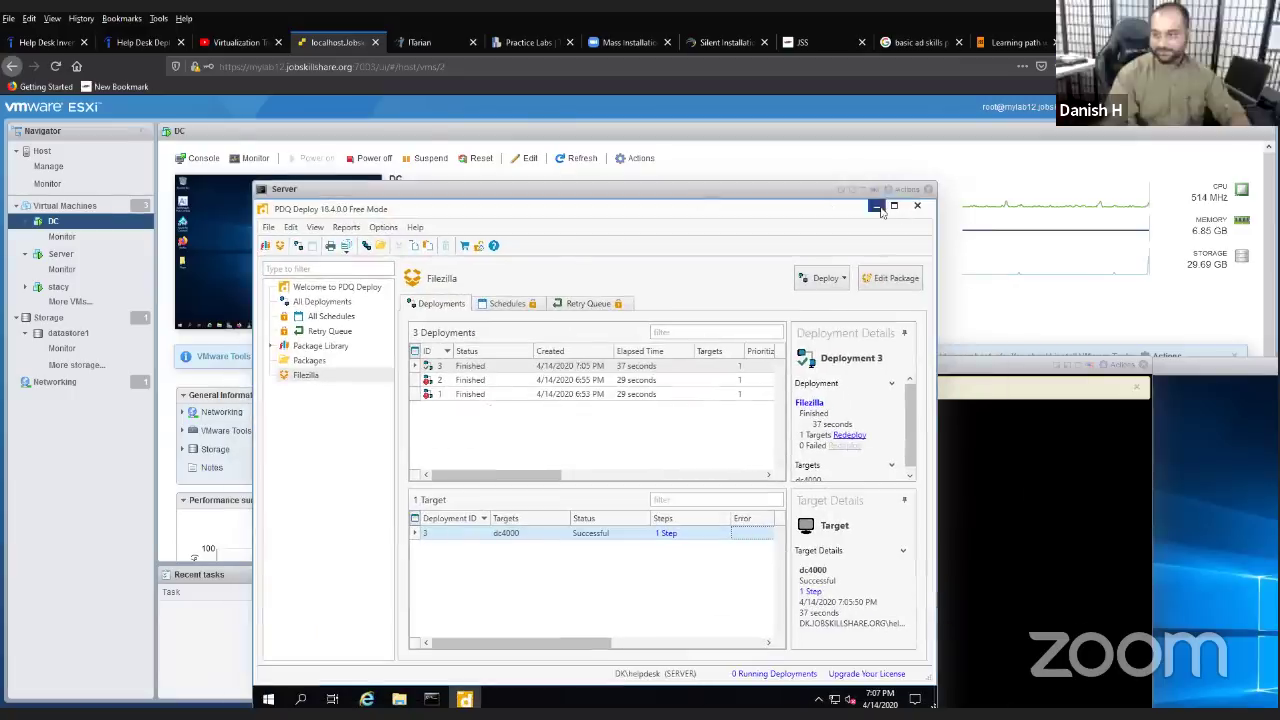
left_click_drag(843, 195, 700, 540)
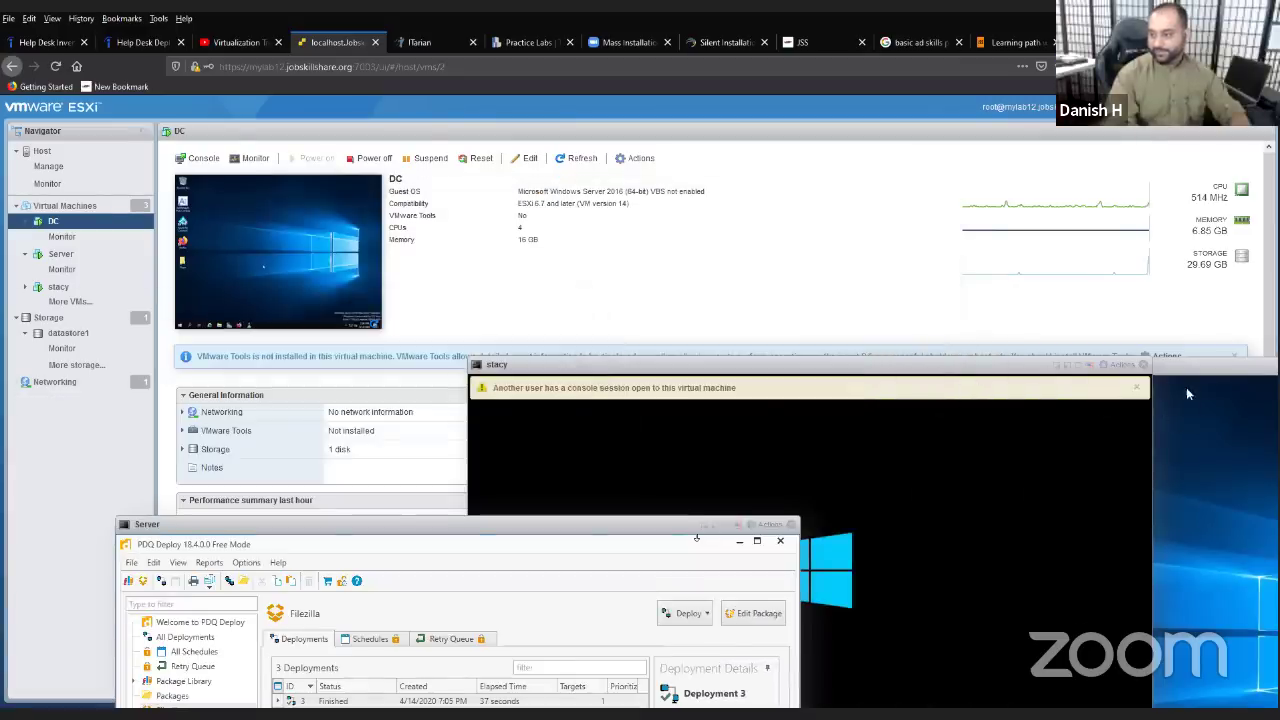
left_click(1186, 387)
left_click_drag(1071, 363, 550, 155)
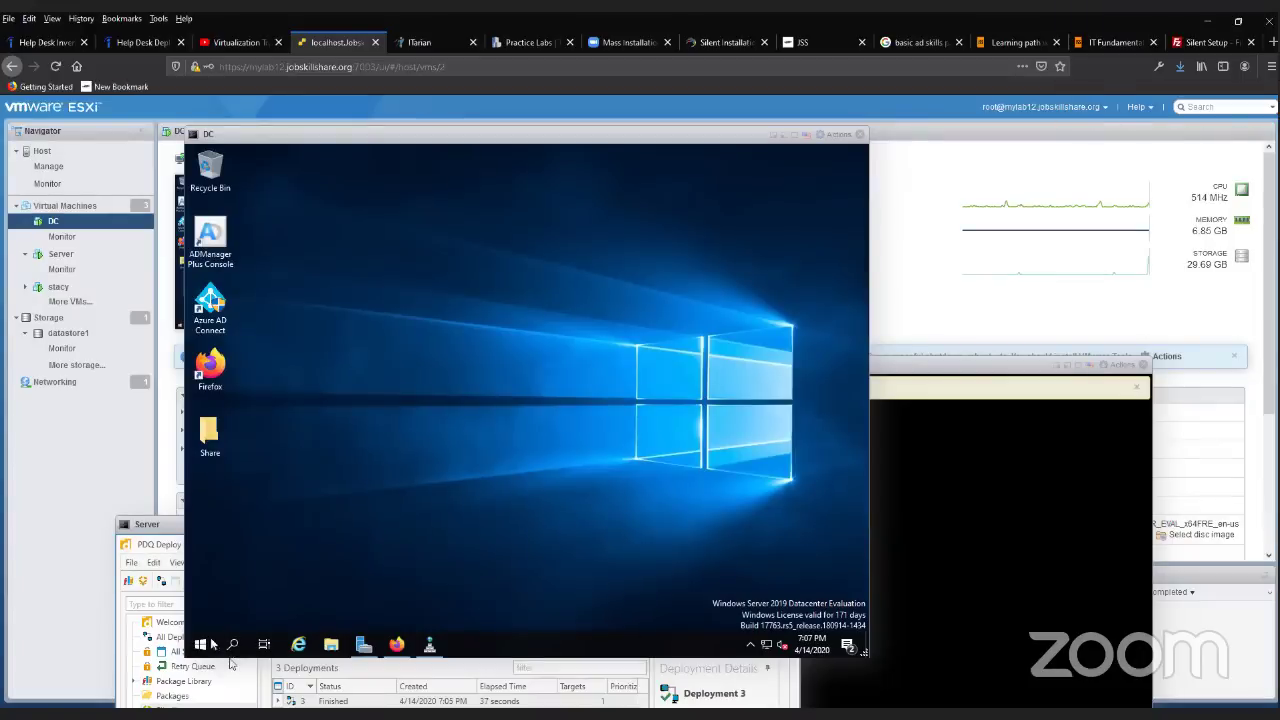
- Open DC's Start menu to confirm FileZilla under Recently added, checking stacy's startup
left_click(202, 645)
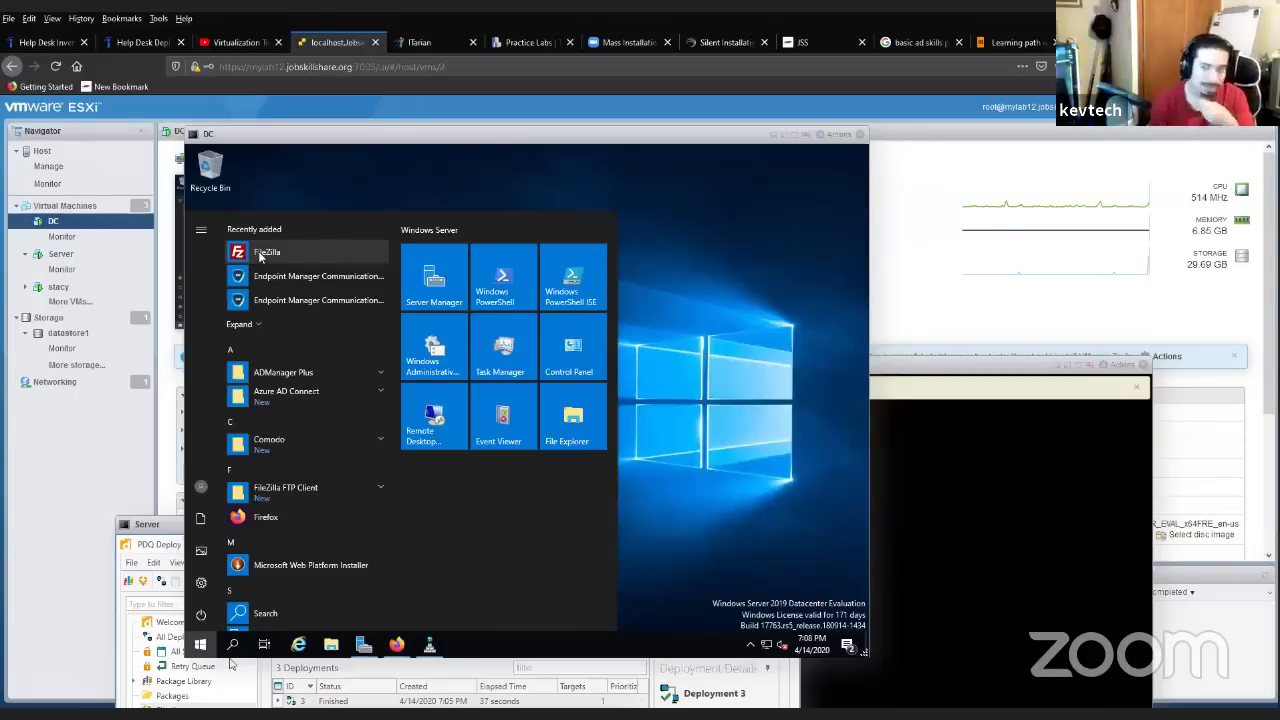
left_click(878, 386)
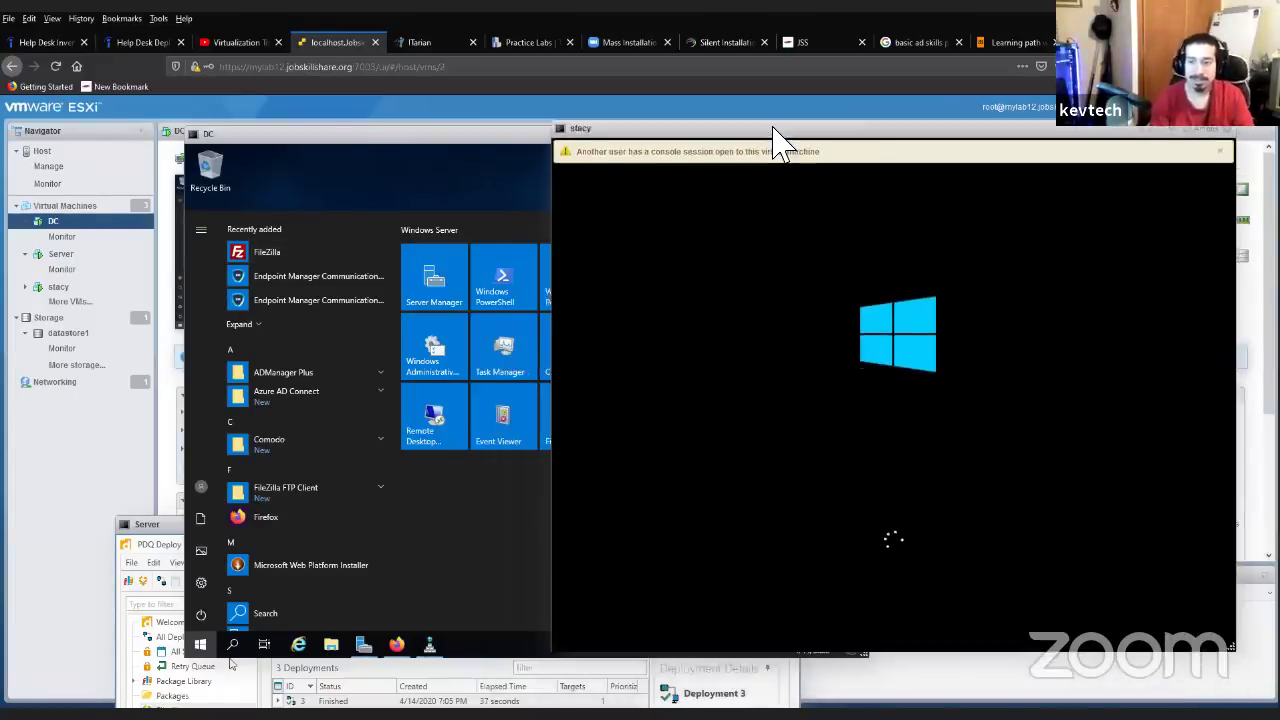
left_click(458, 157)
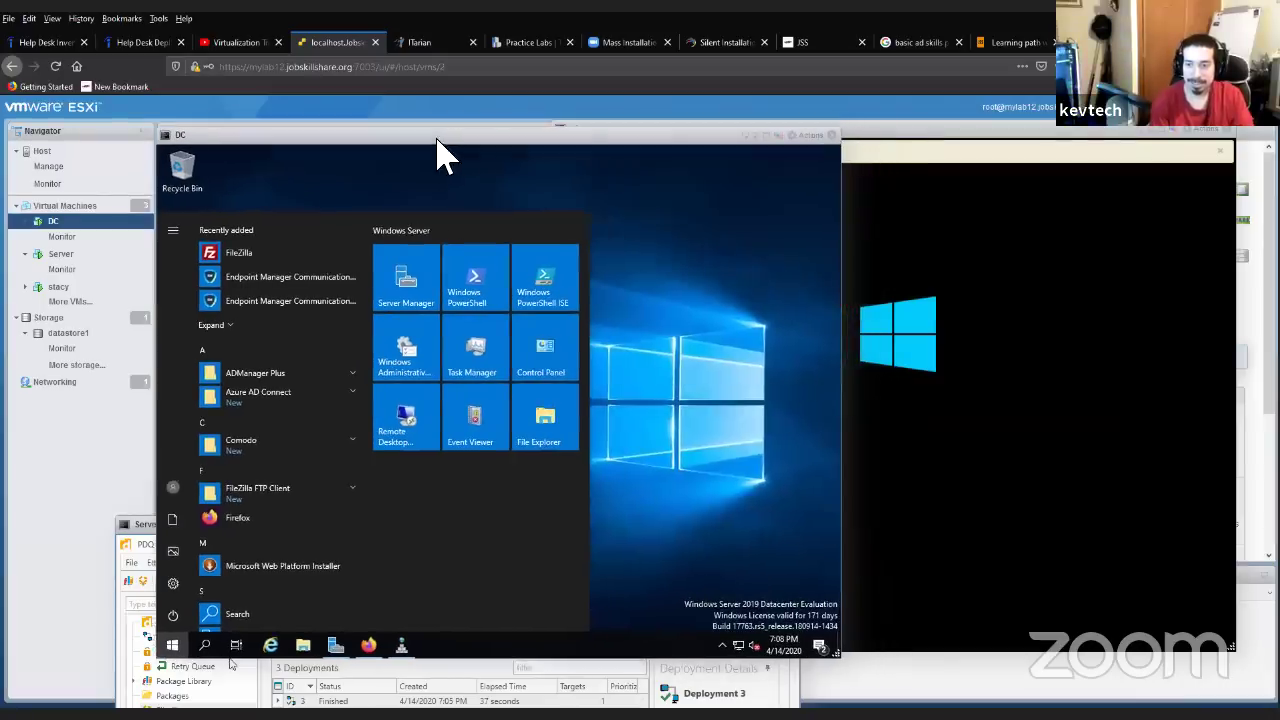
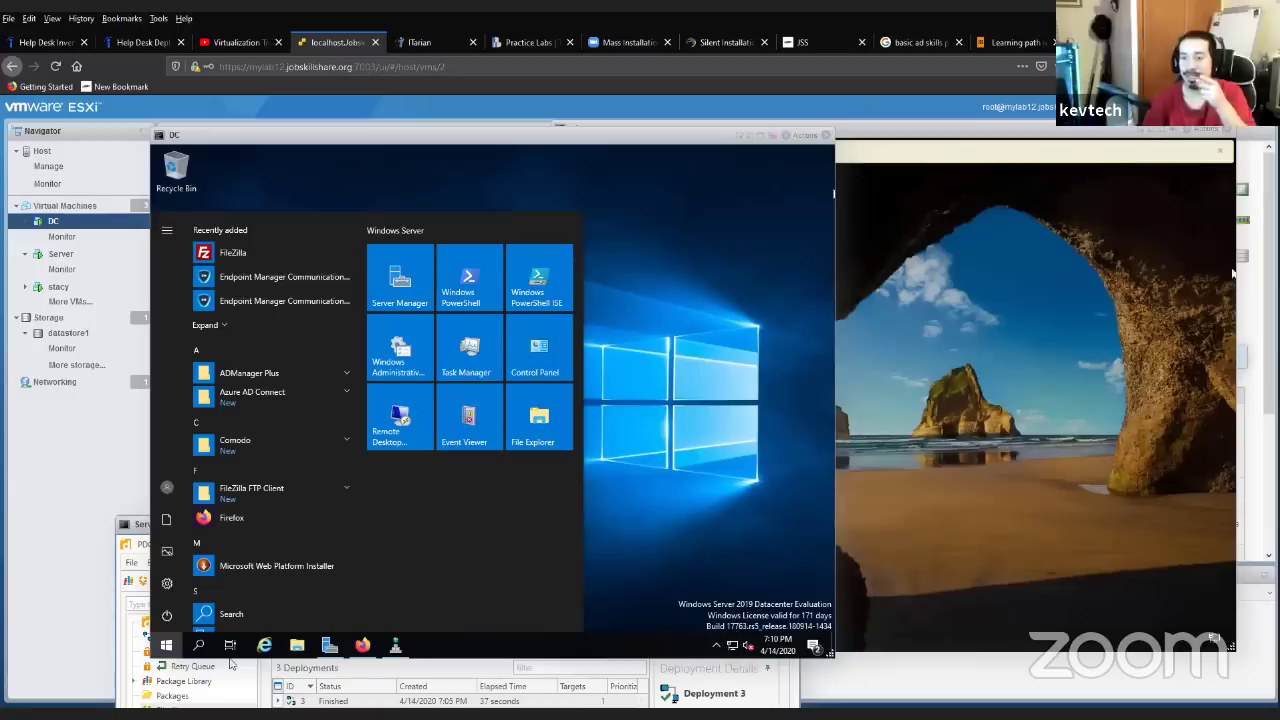
- Sign in to the stacy VM as the helpdesk domain user through Other user, entering its password
left_click(1112, 284)
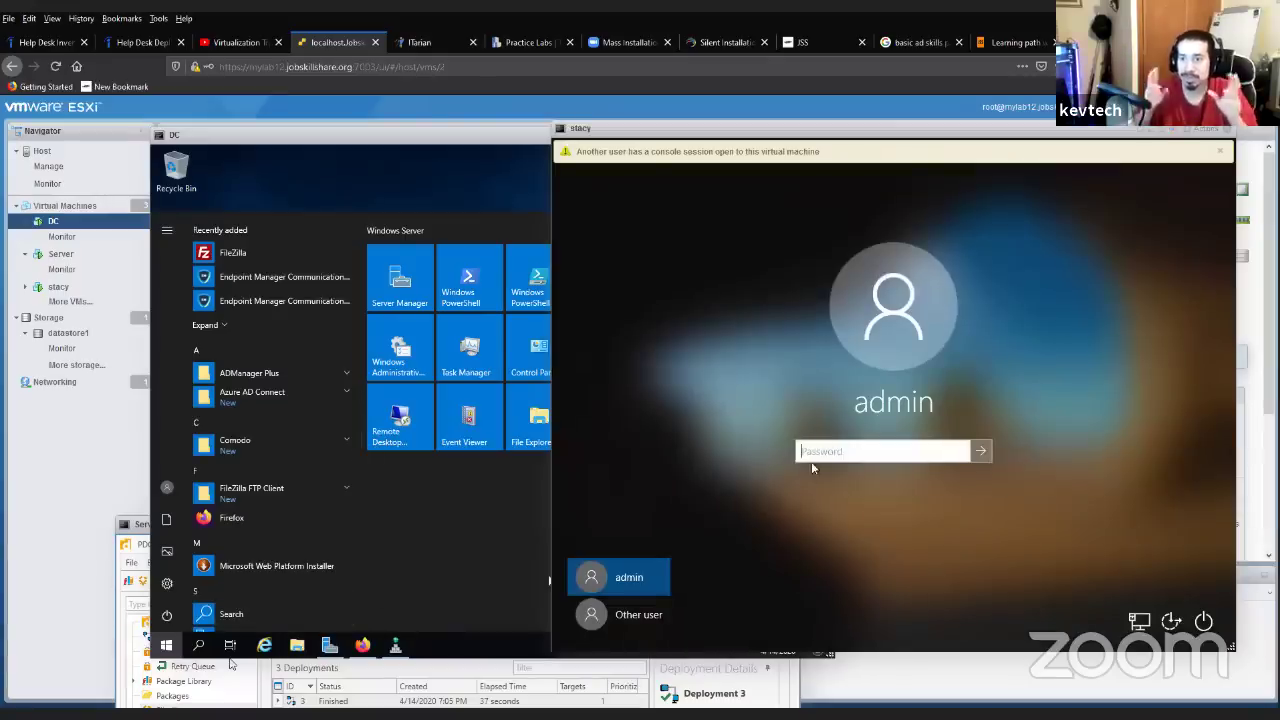
left_click(663, 610)
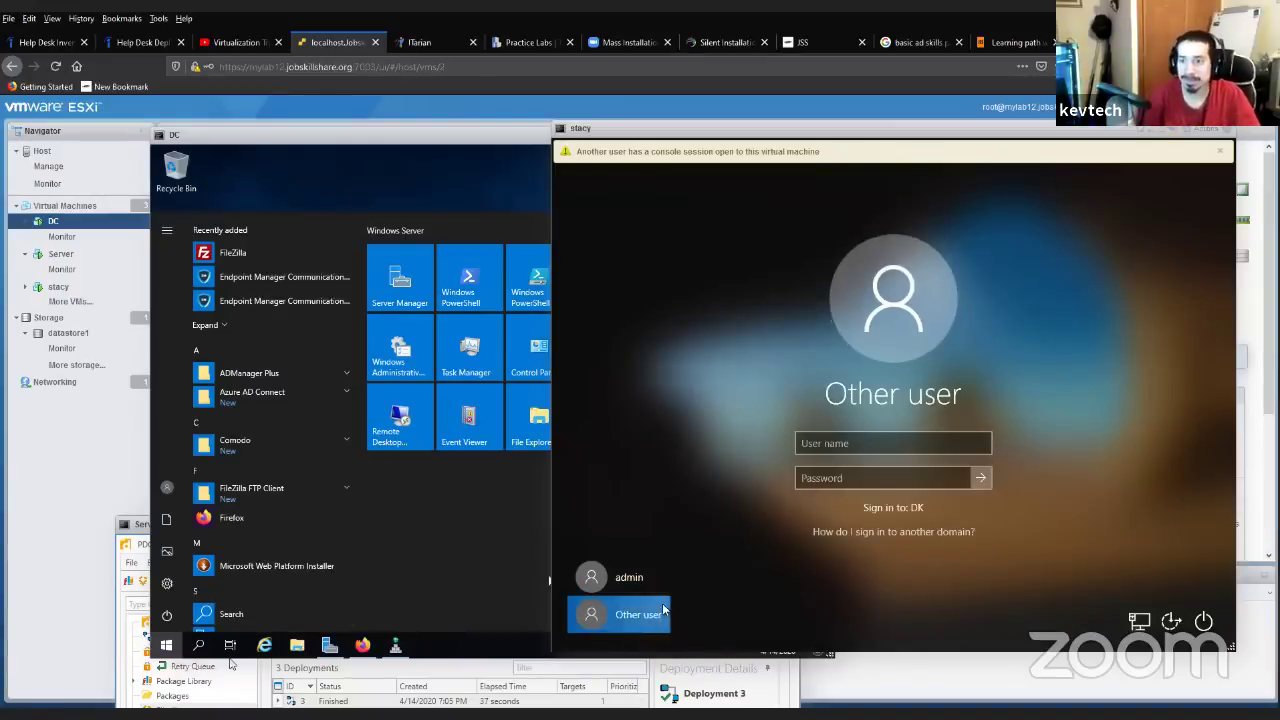
left_click(878, 443)
type("hel")
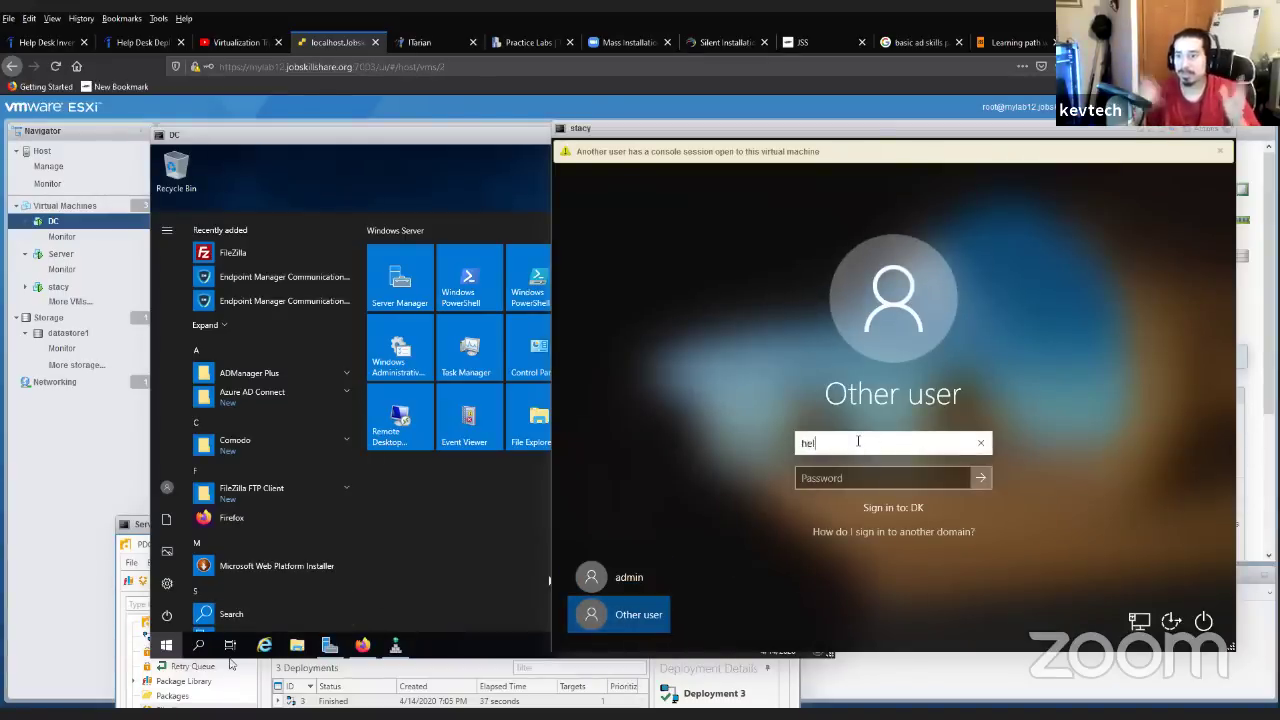
type("pdesk")
key("Tab")
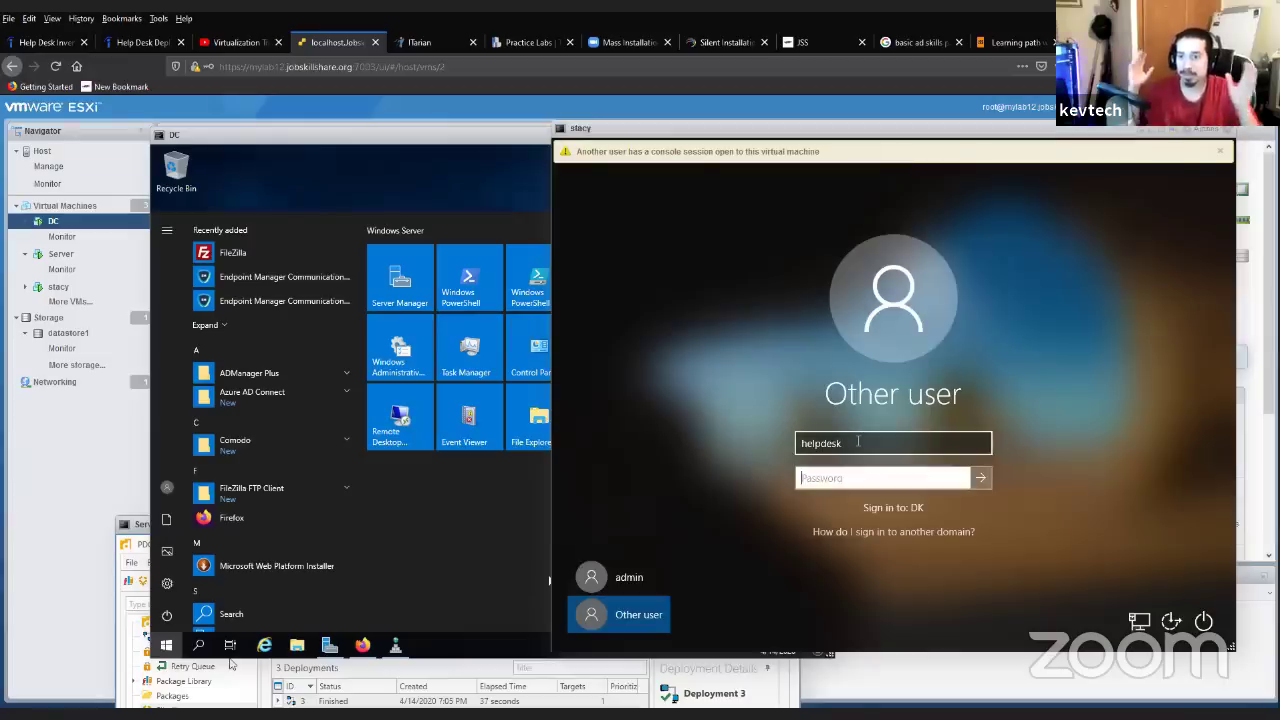
type("**********")
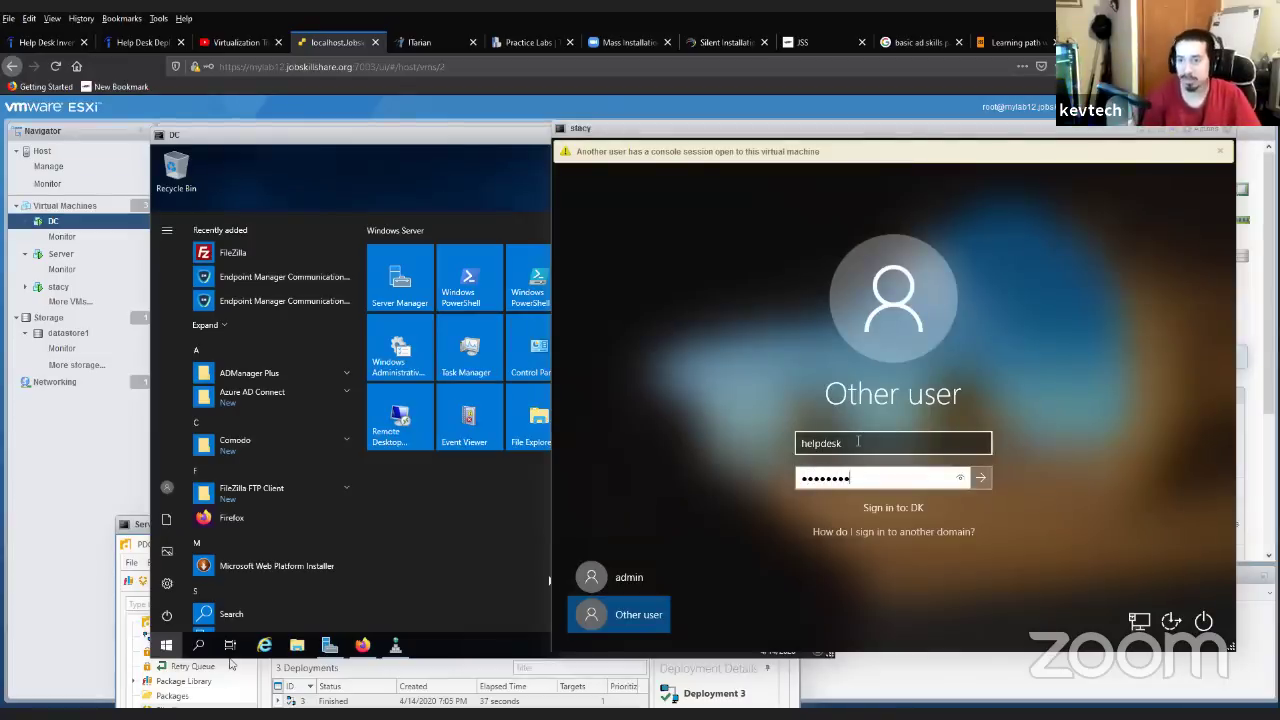
key("Return")
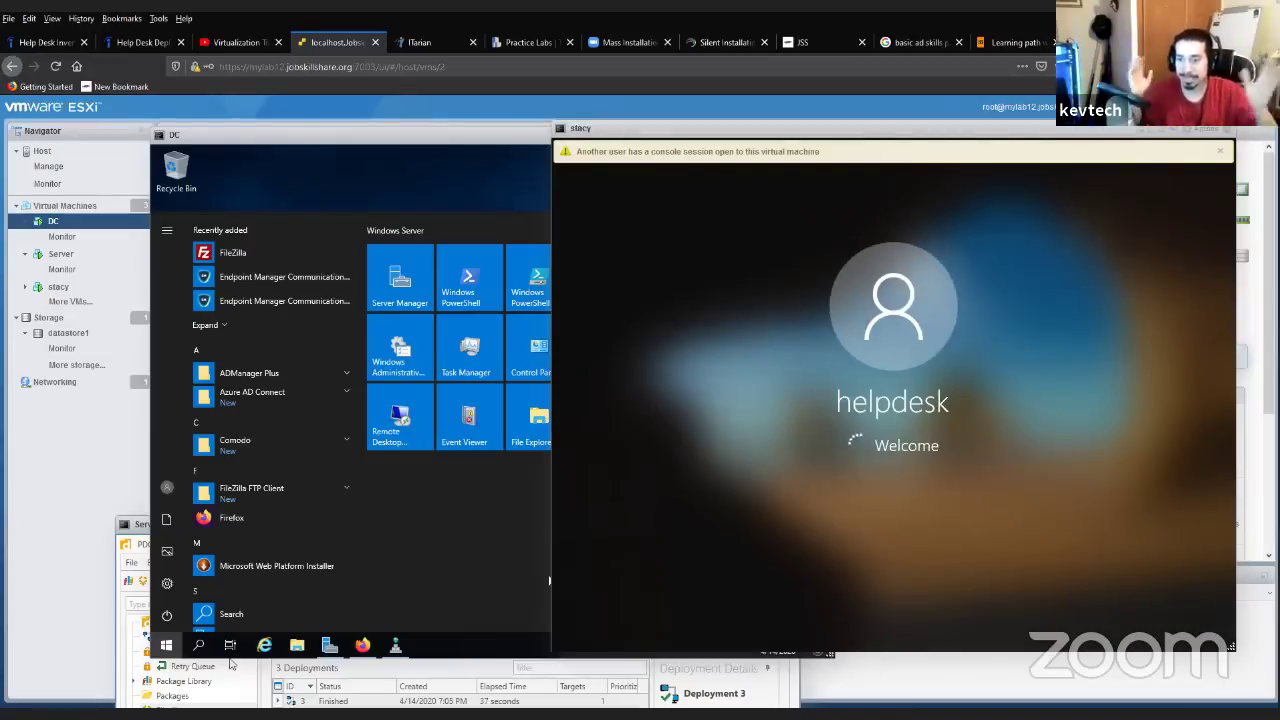
left_click(231, 614)
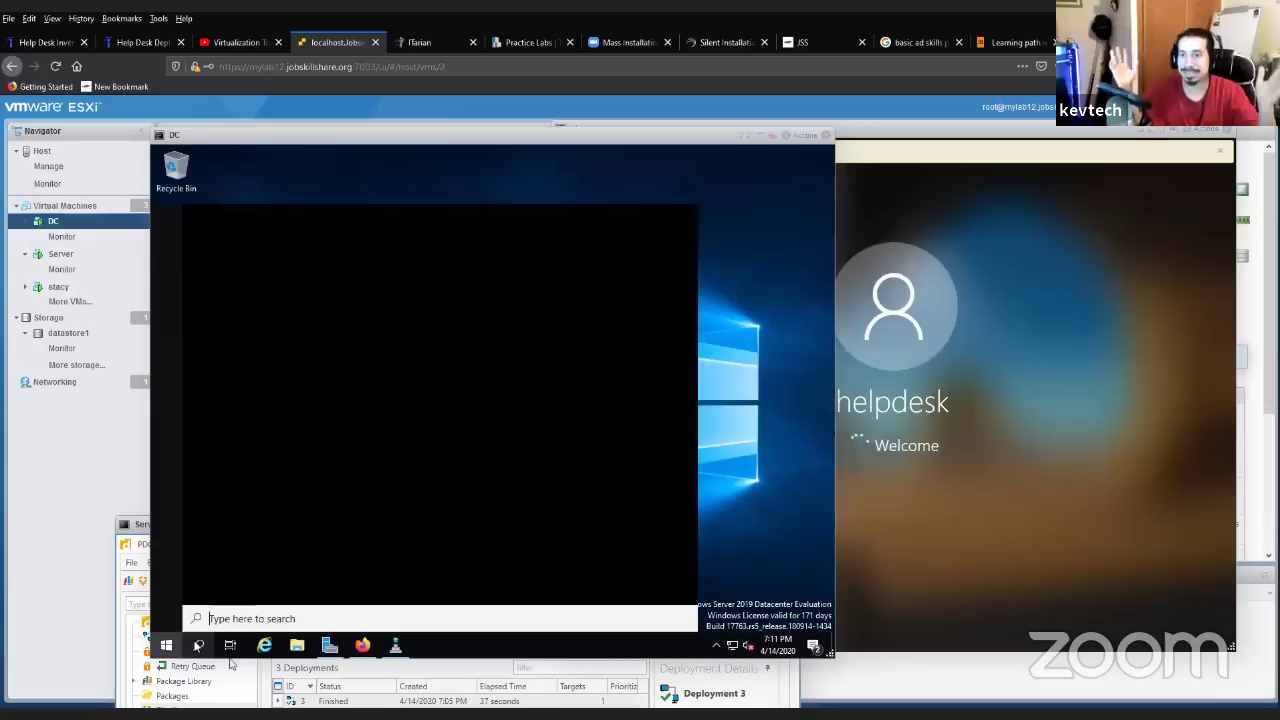
- Launch Command Prompt on DC with cmd and ping stacy, which replies from 192.168.10.235
type("cmd")
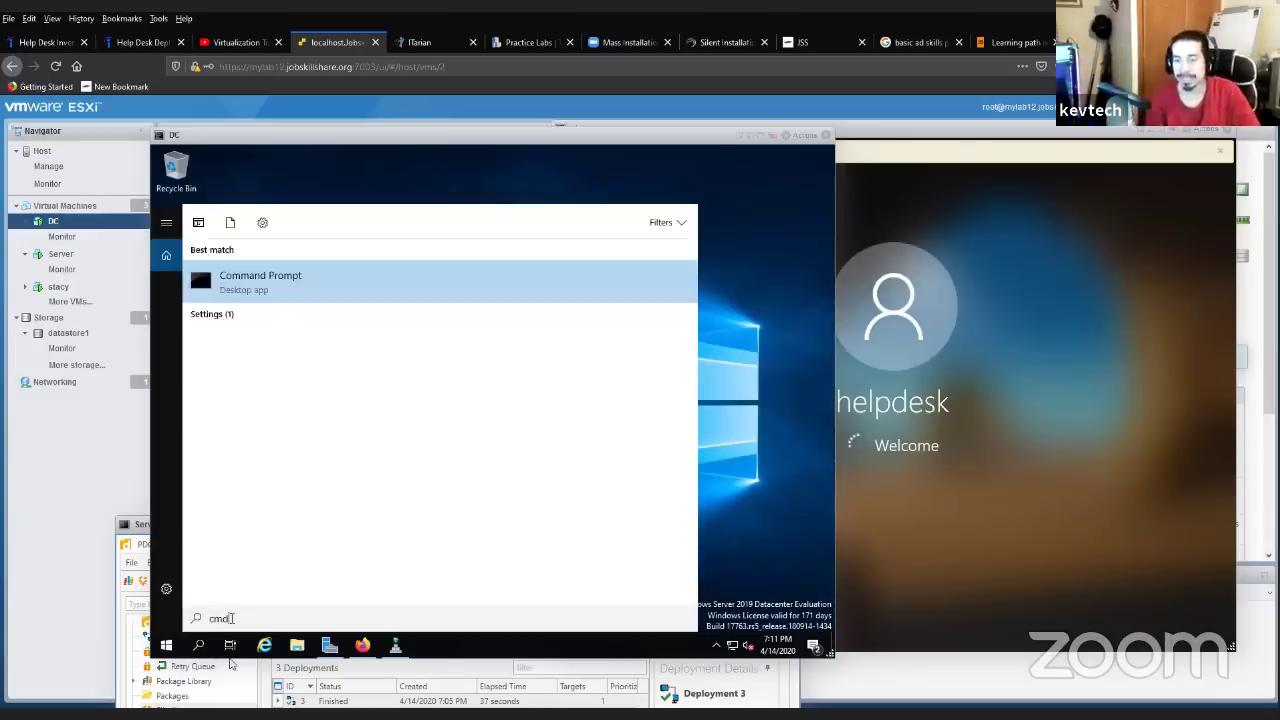
key("Return")
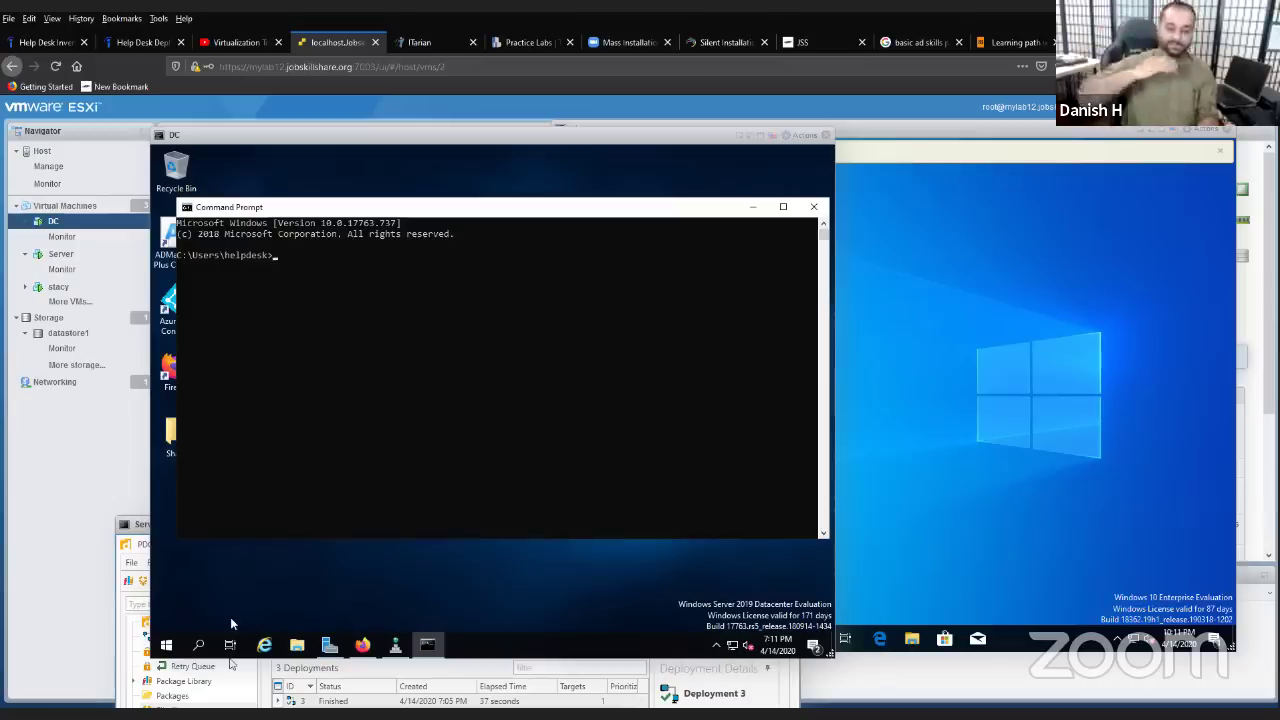
type("ping stacy")
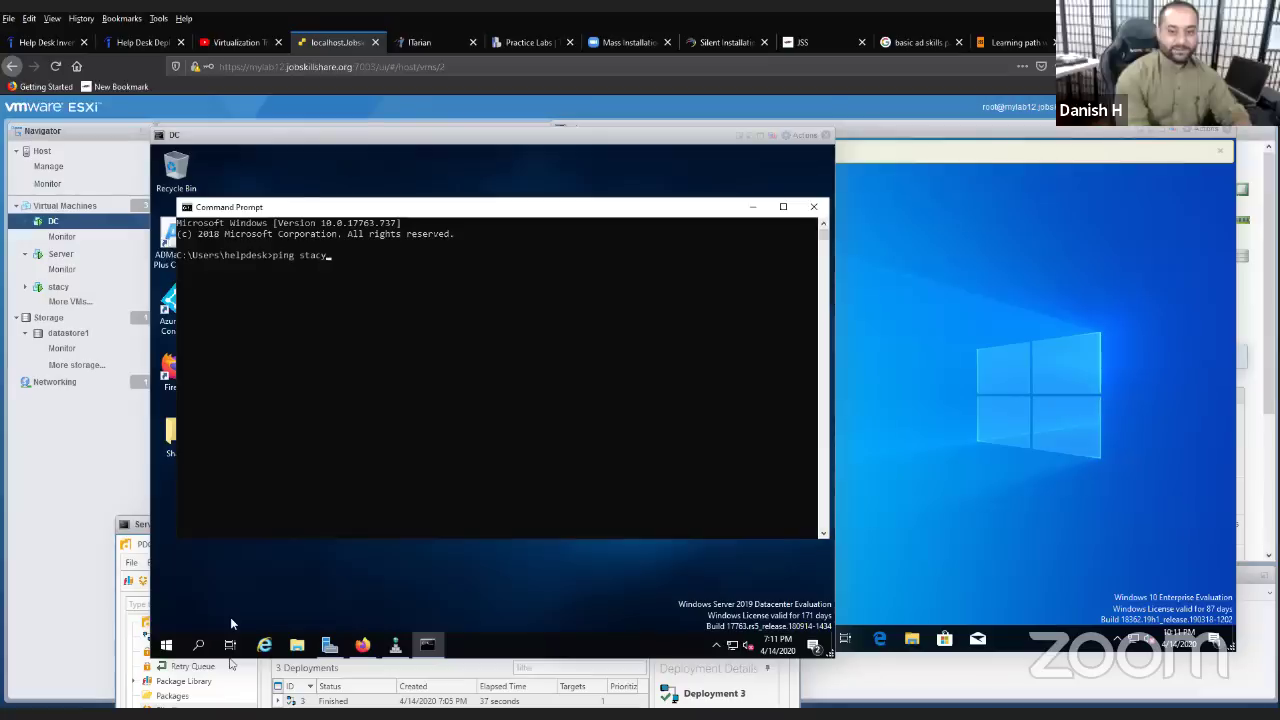
key("Return")
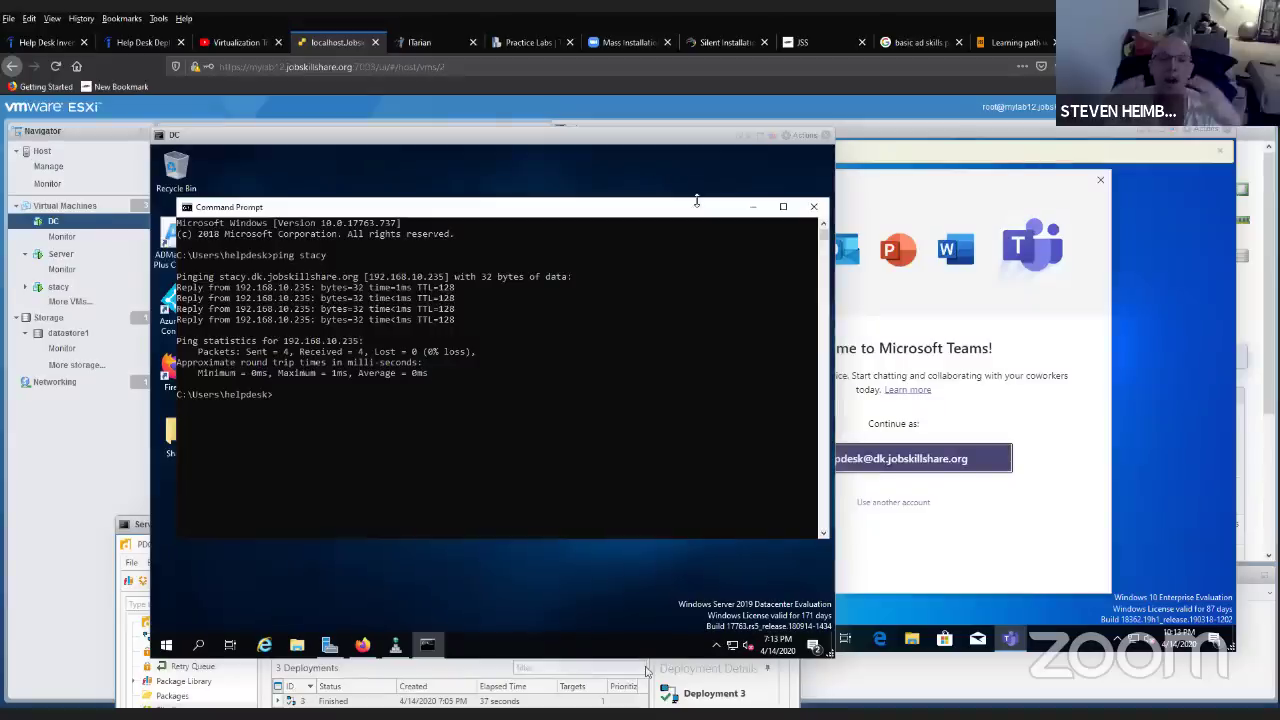
- Clear the DC windows aside and inspect Deployment 2's failed stacy target in the Server's PDQ Deploy
left_click(751, 208)
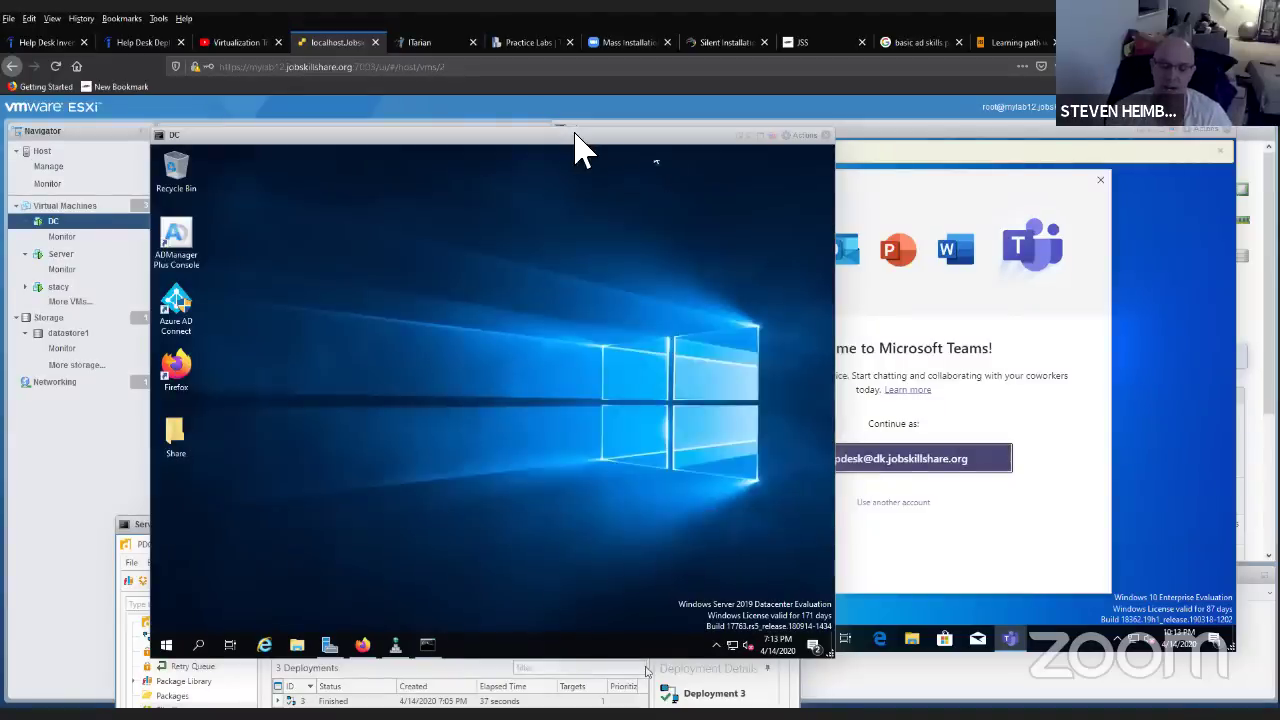
left_click_drag(577, 140, 596, 162)
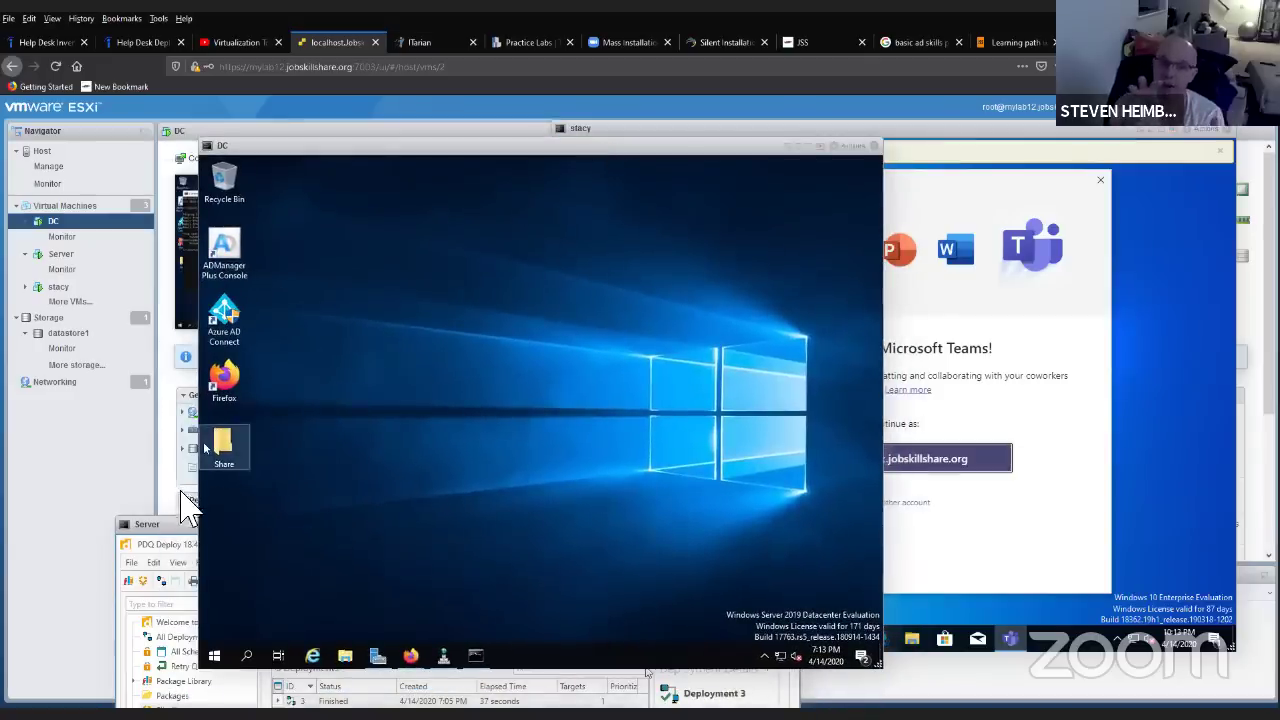
left_click_drag(190, 526, 110, 222)
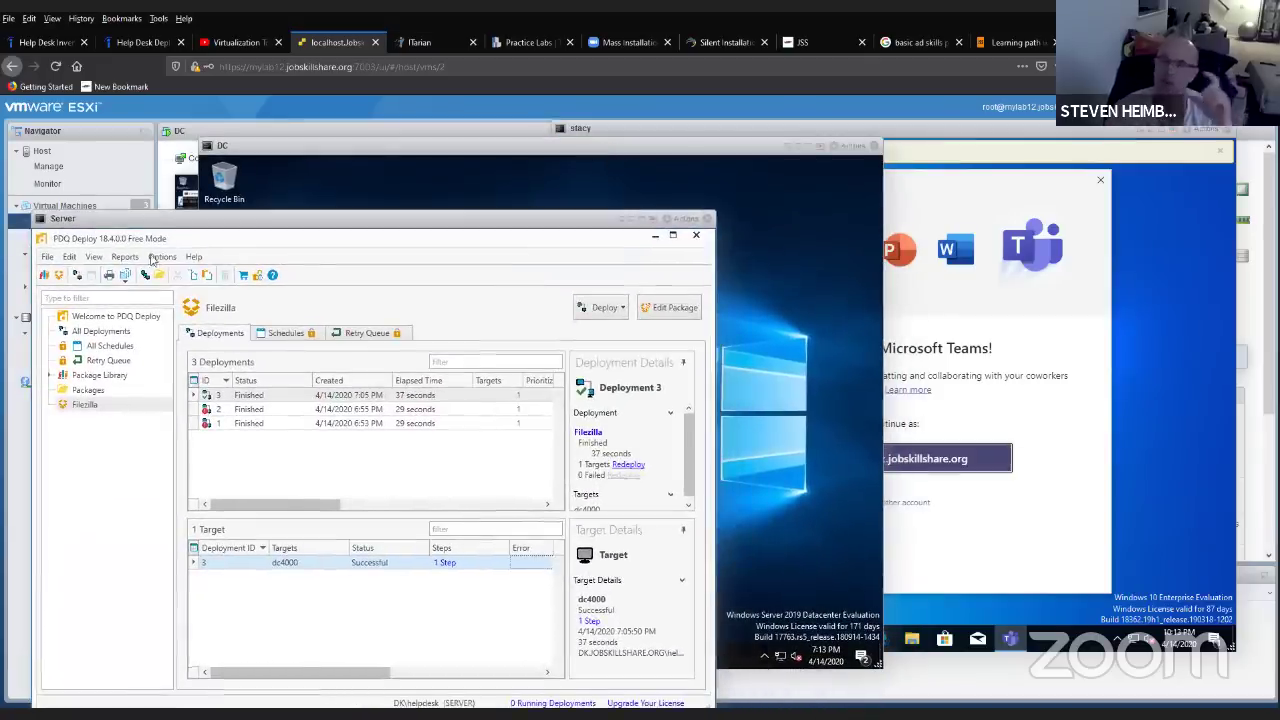
left_click(258, 410)
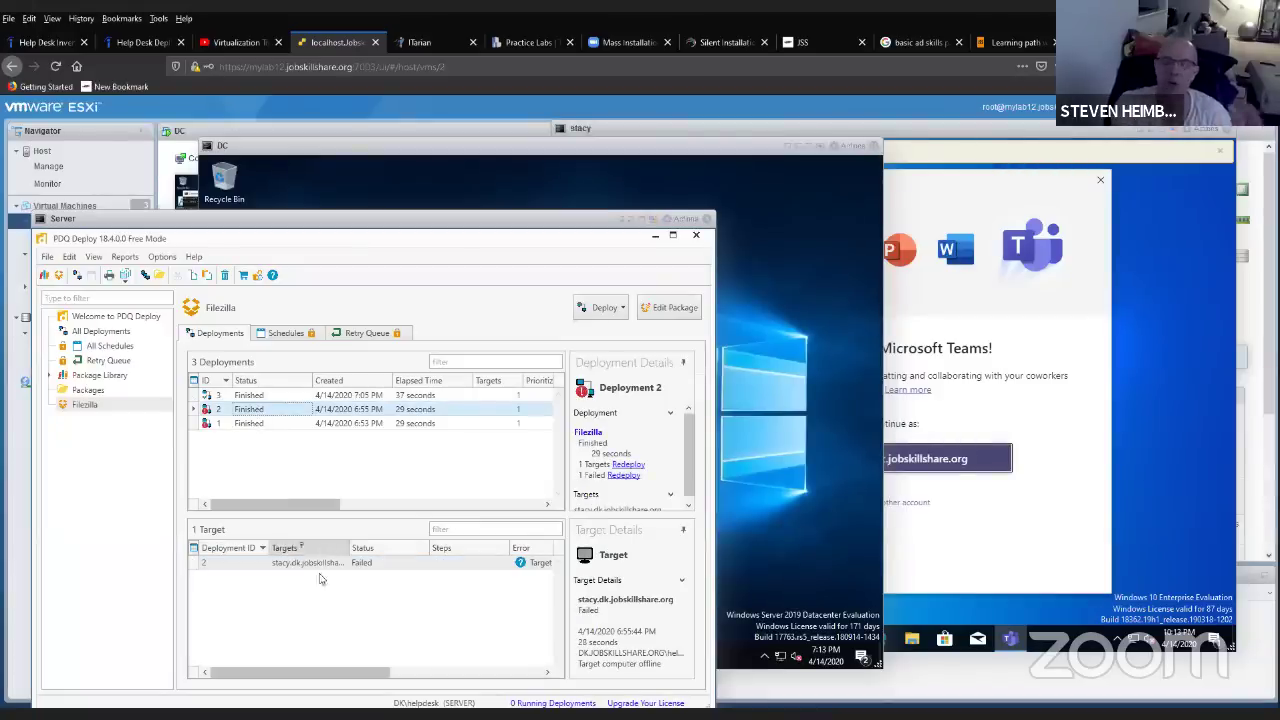
left_click(238, 675)
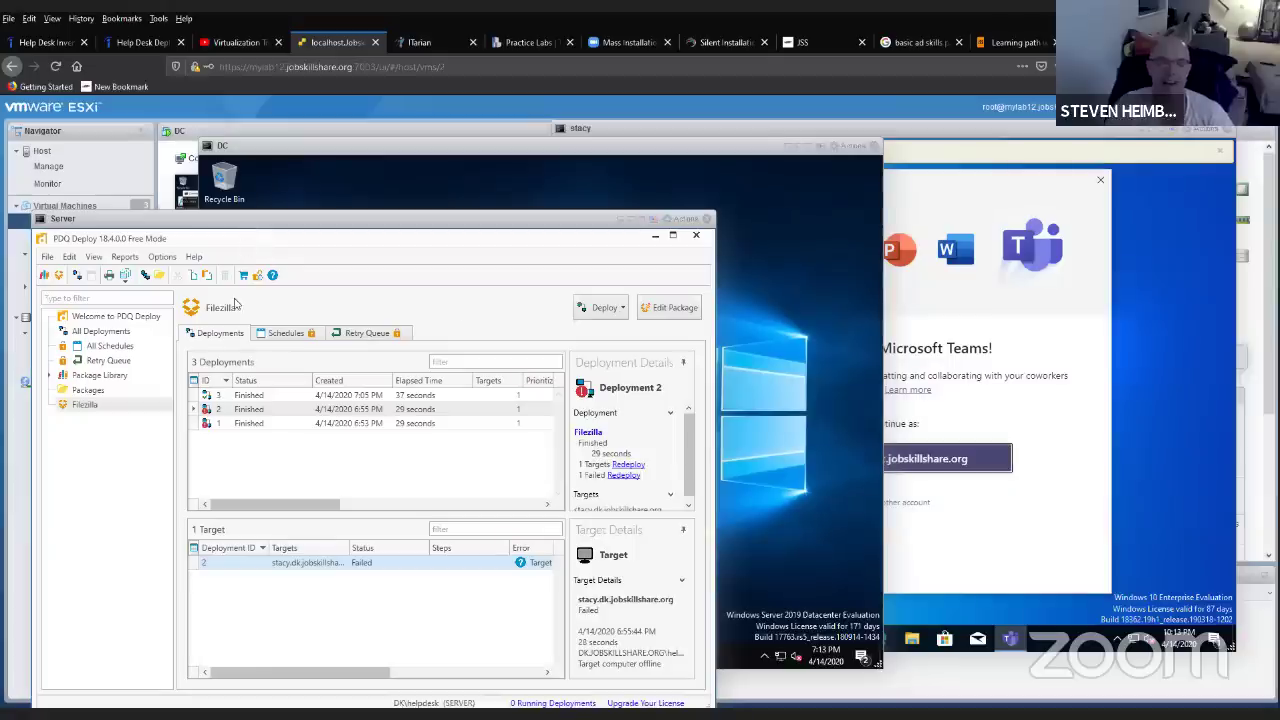
left_click(524, 48)
- Log in to Practice Labs to reach the available labs selection page
left_click(1003, 126)
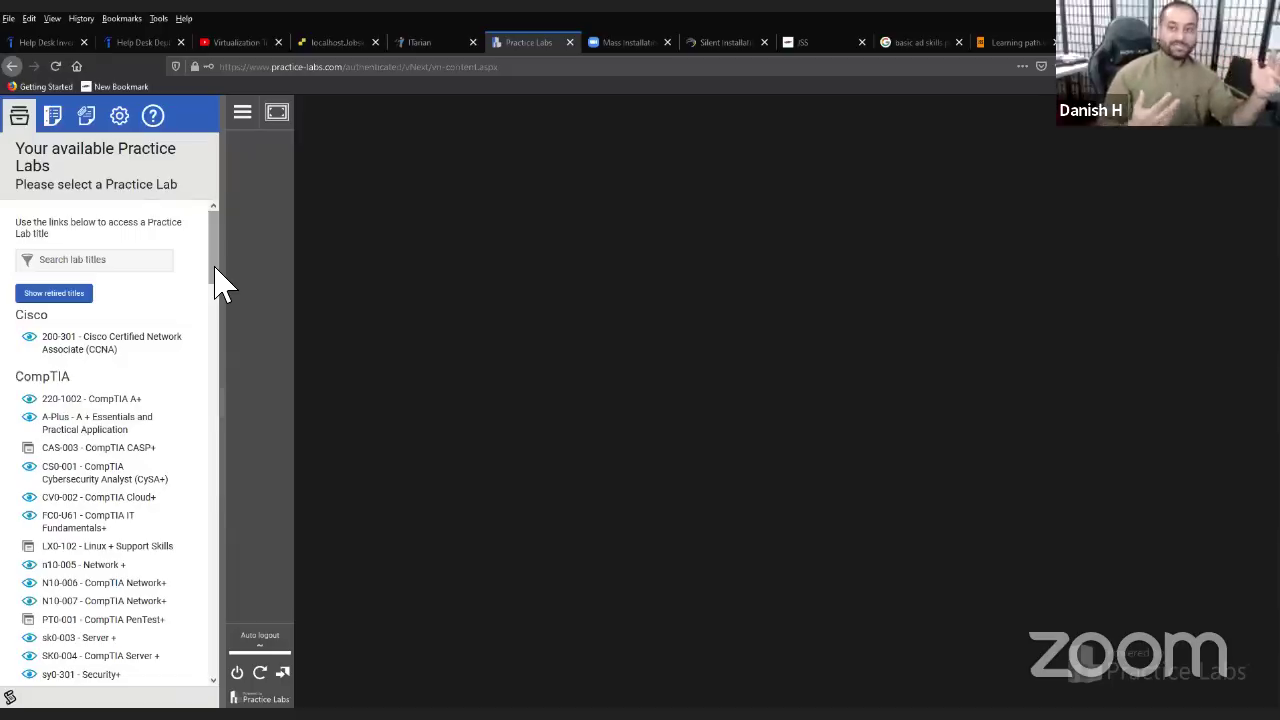
left_click(166, 42)
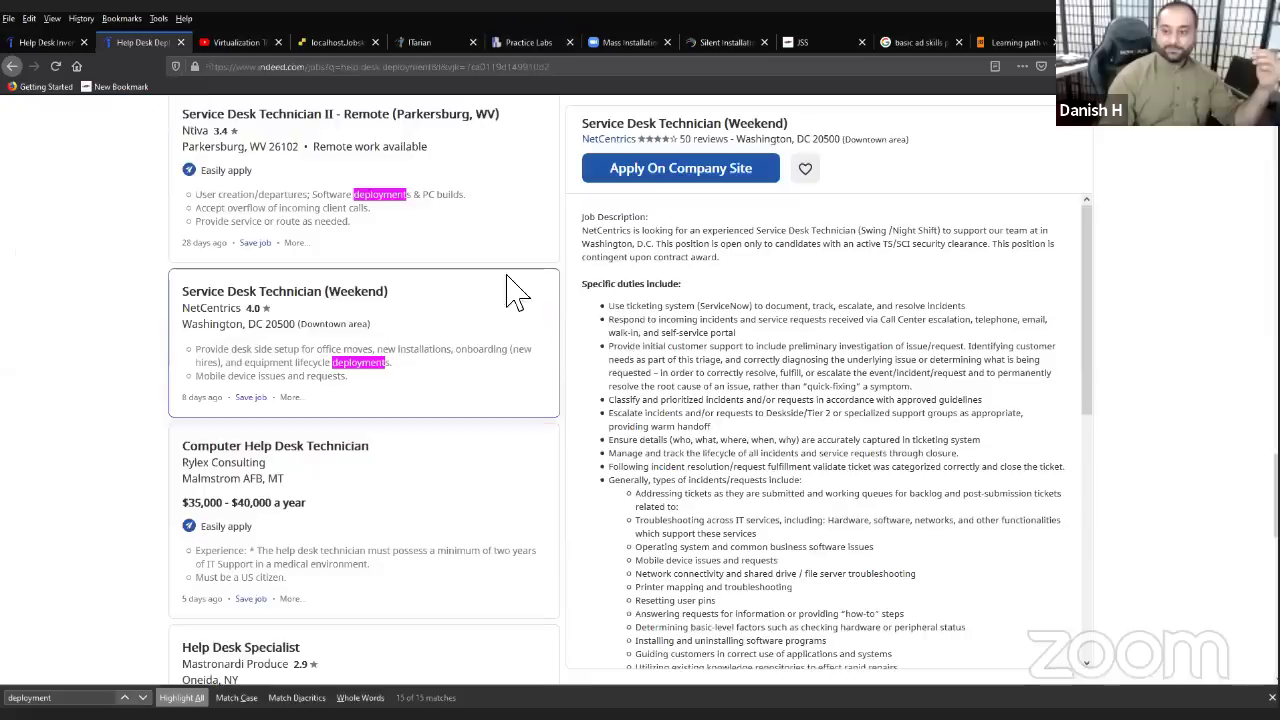
- Read the LAN Technician, Help Desk Technician I and Help Desk Analyst postings on Indeed
scroll(460, 290, "up", 4)
scroll(430, 300, "up", 10)
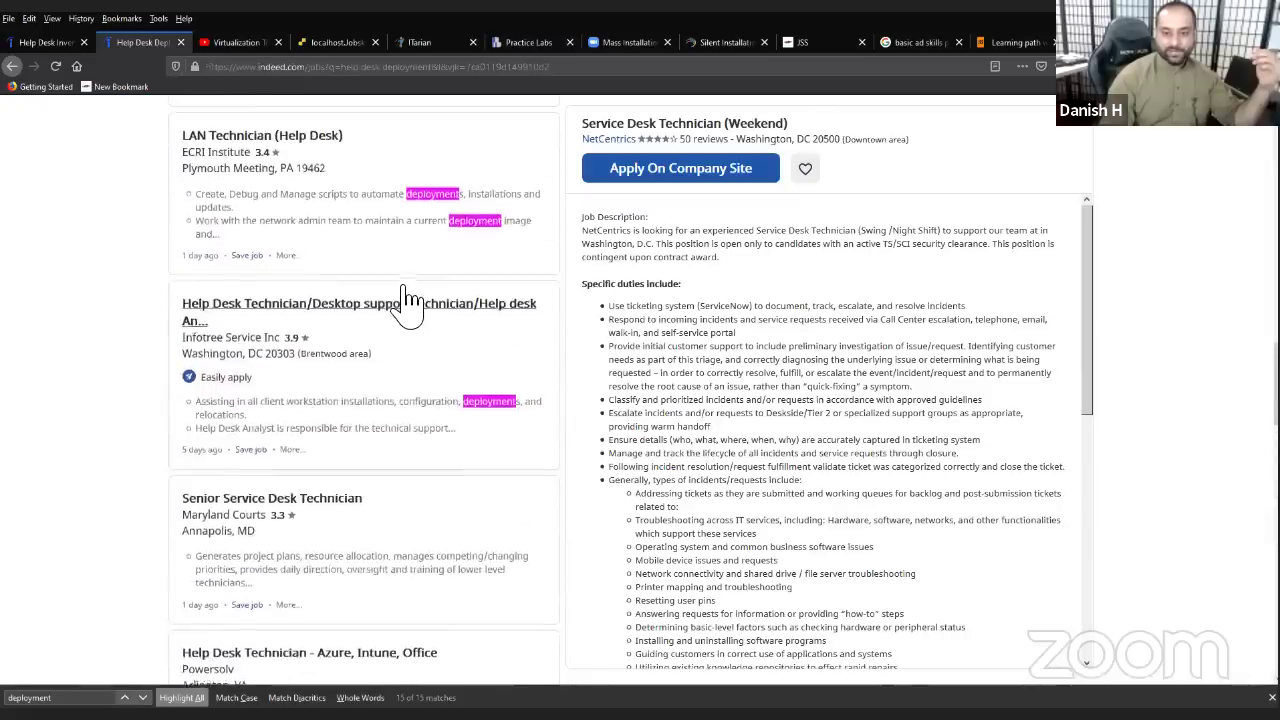
left_click(408, 300)
left_click(365, 203)
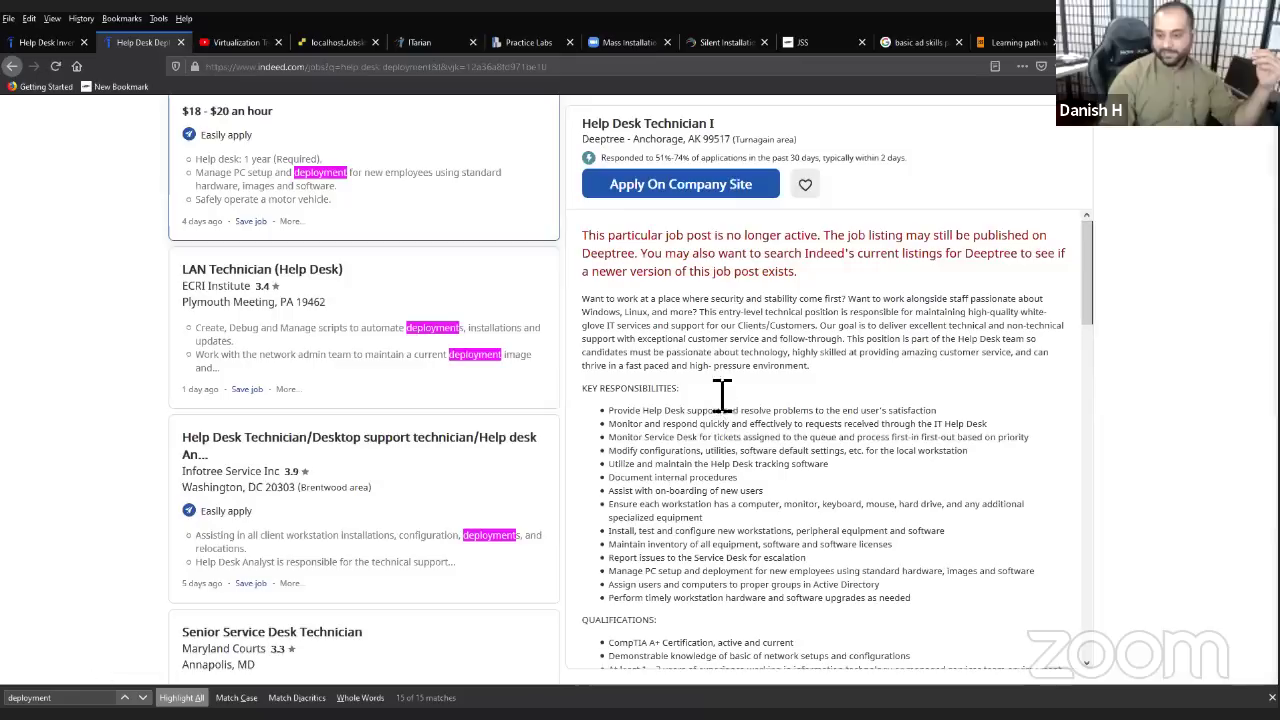
scroll(400, 320, "up", 5)
scroll(378, 305, "up", 8)
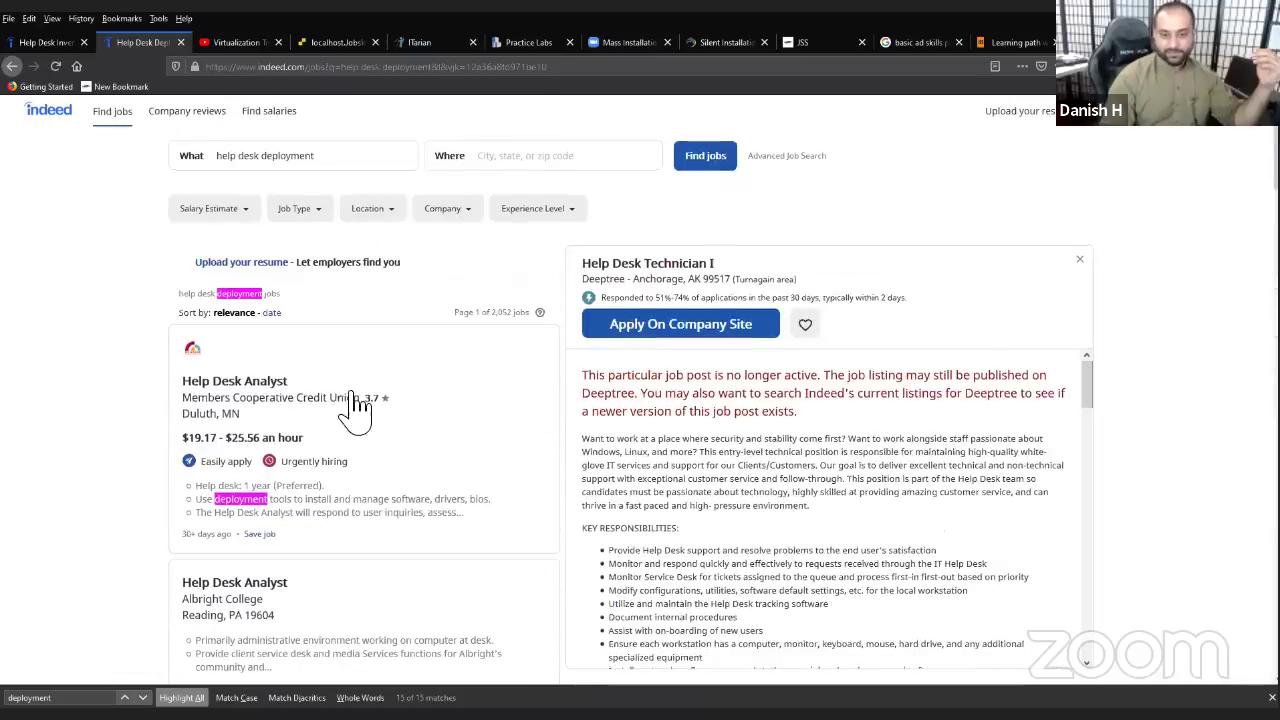
left_click(362, 435)
scroll(706, 550, "down", 10)
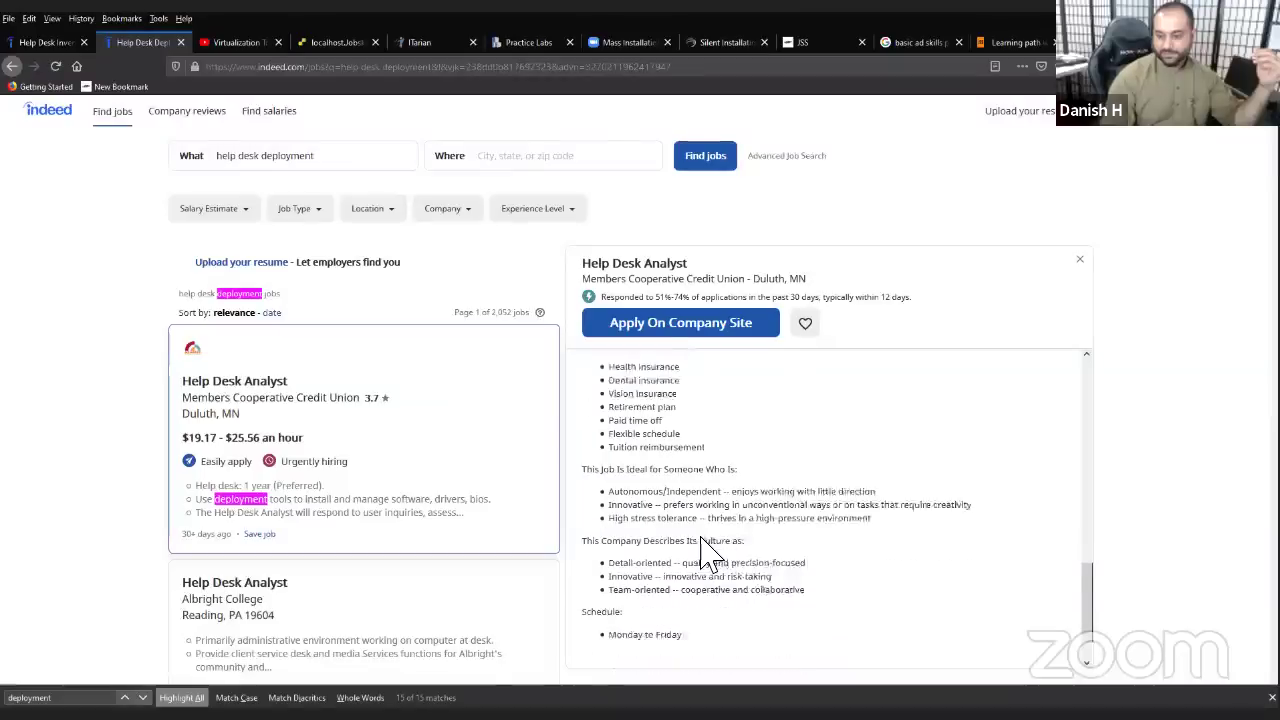
scroll(414, 486, "down", 3)
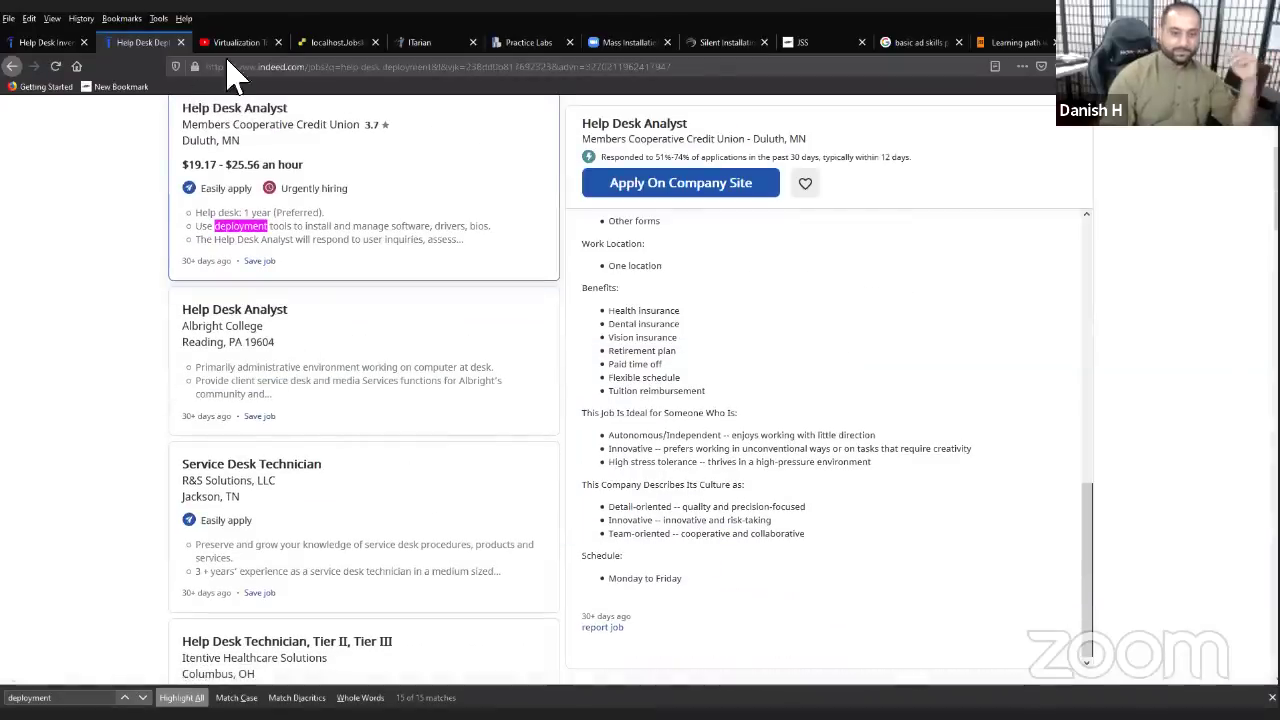
left_click(335, 42)
- Shift the Server's PDQ Deploy console window higher and go back to the Practice Labs tab
left_click_drag(448, 218, 454, 166)
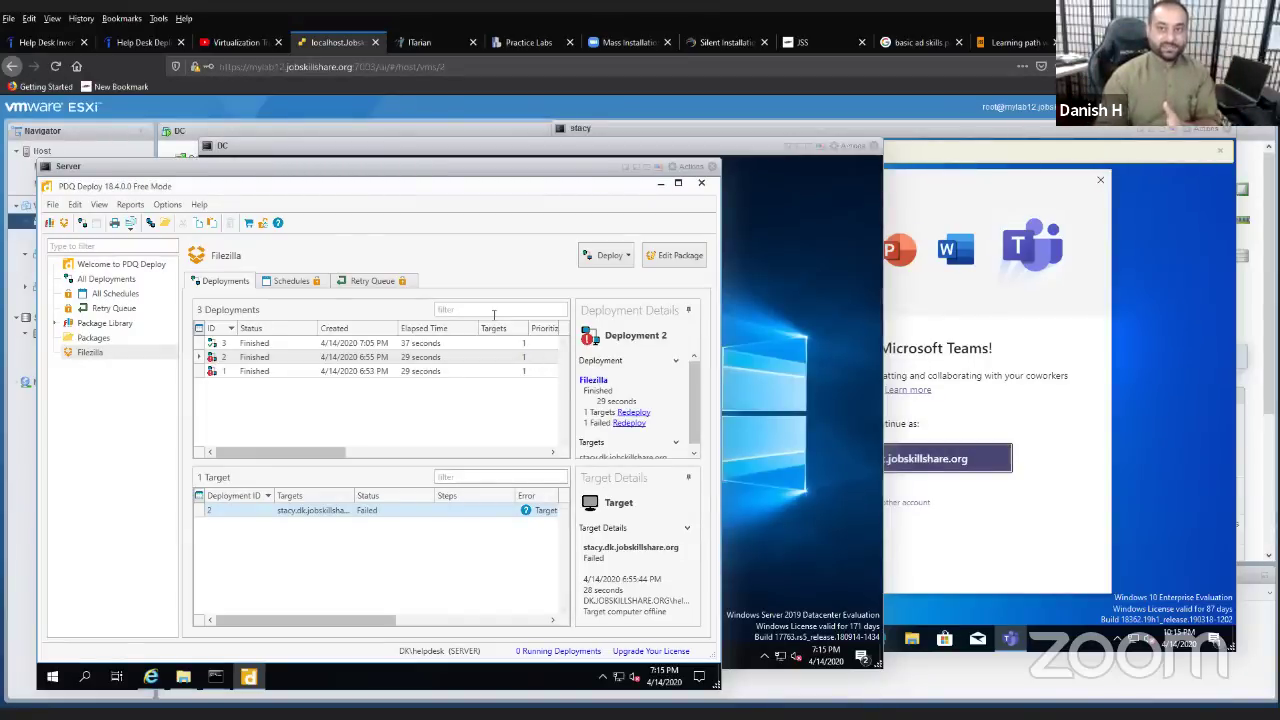
left_click(528, 42)
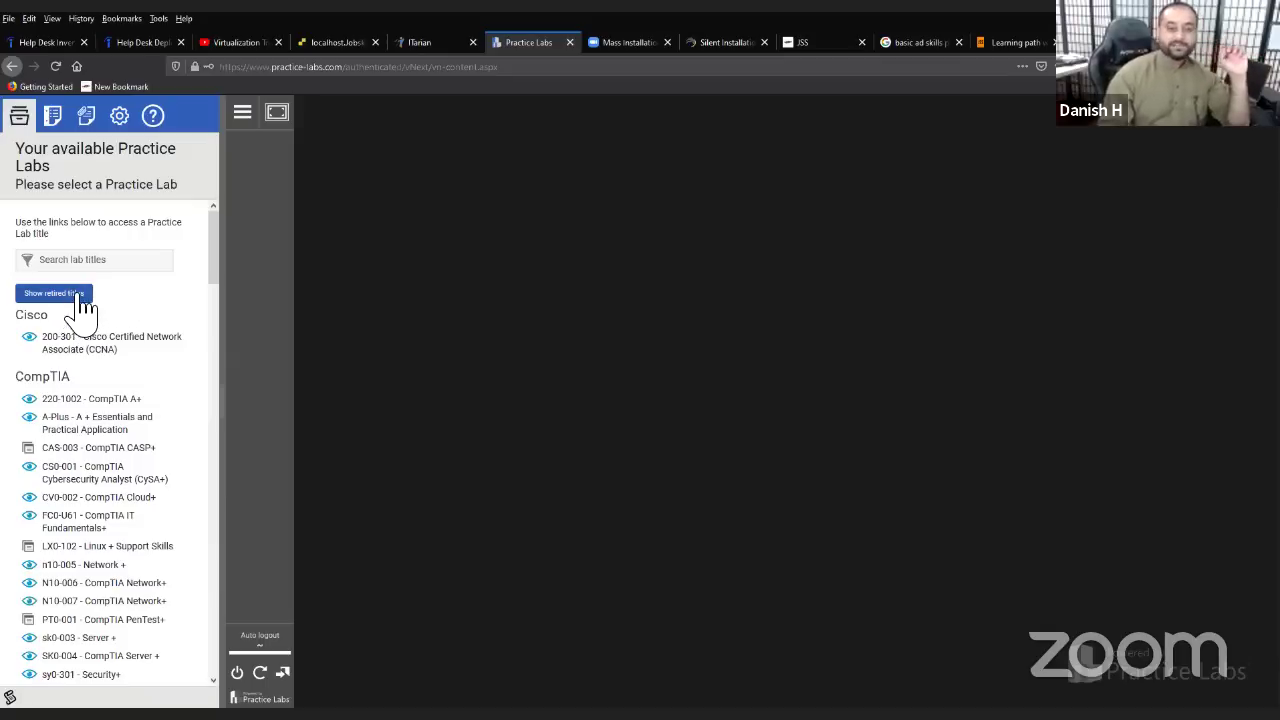
- Include retired titles and filter the Practice Labs list by 'system'
left_click(62, 294)
left_click(140, 408)
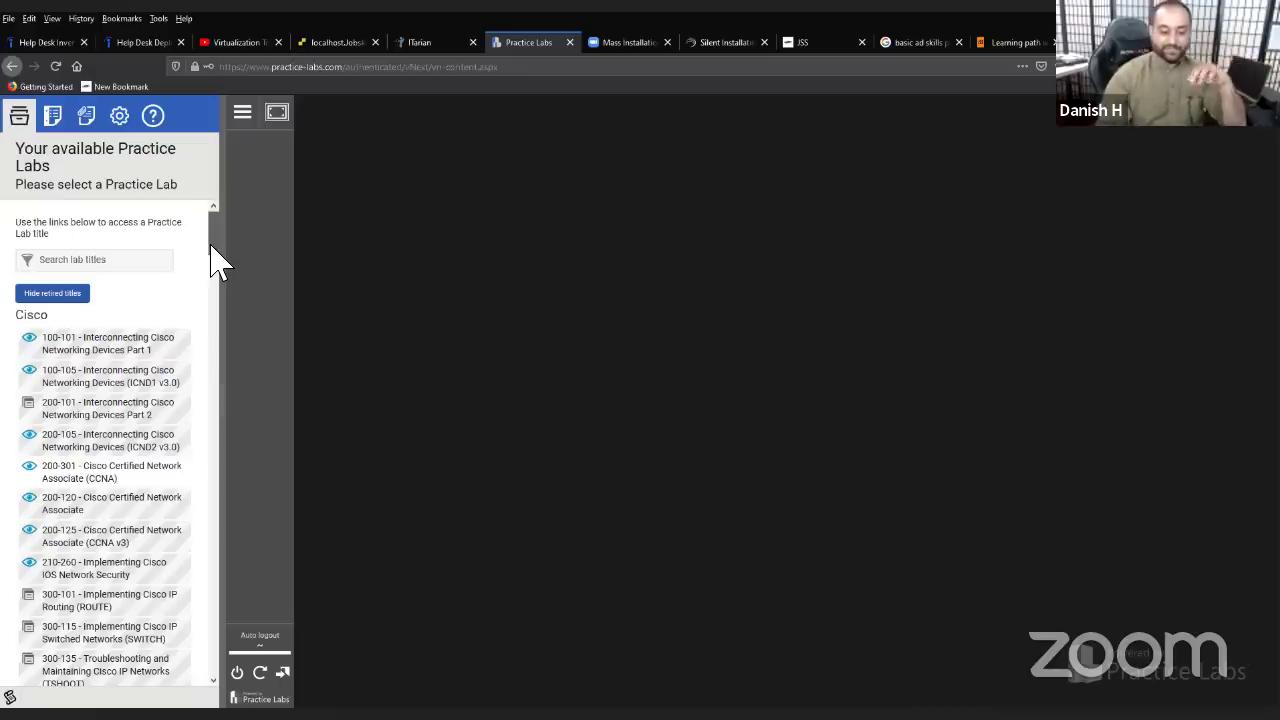
scroll(220, 247, "down", 1)
scroll(228, 250, "down", 2)
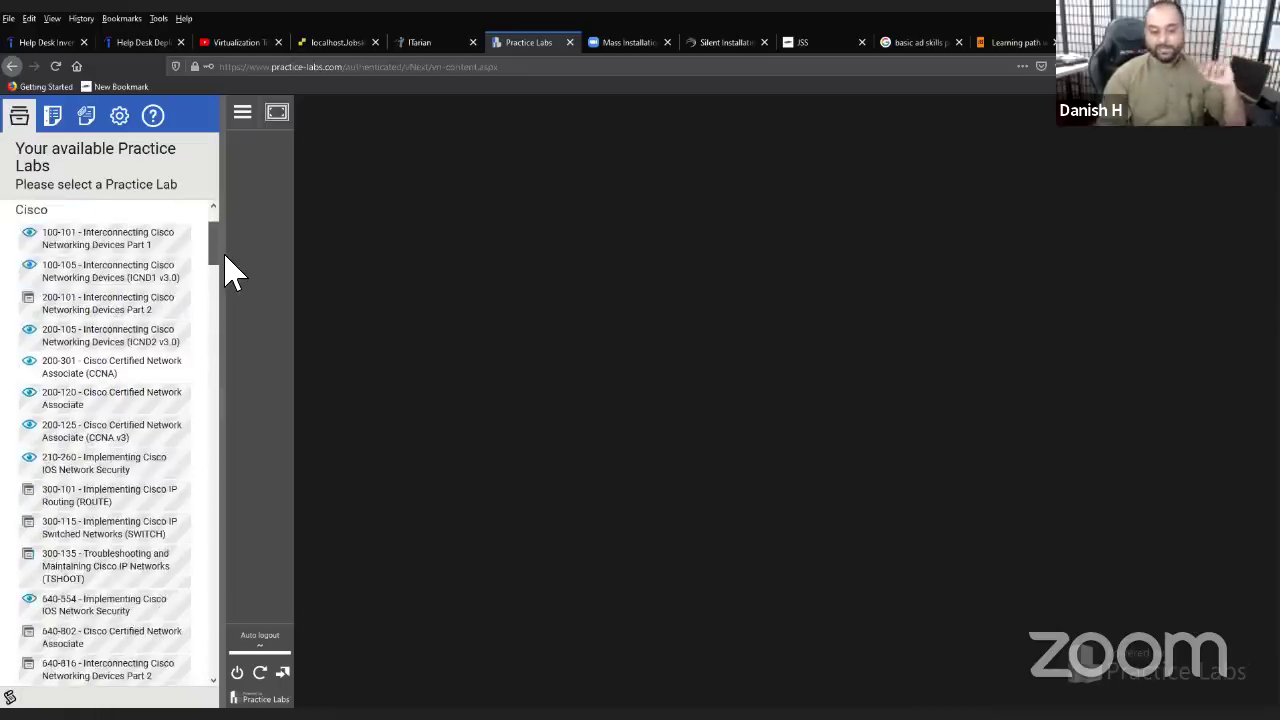
scroll(226, 250, "down", 1)
scroll(228, 250, "up", 5)
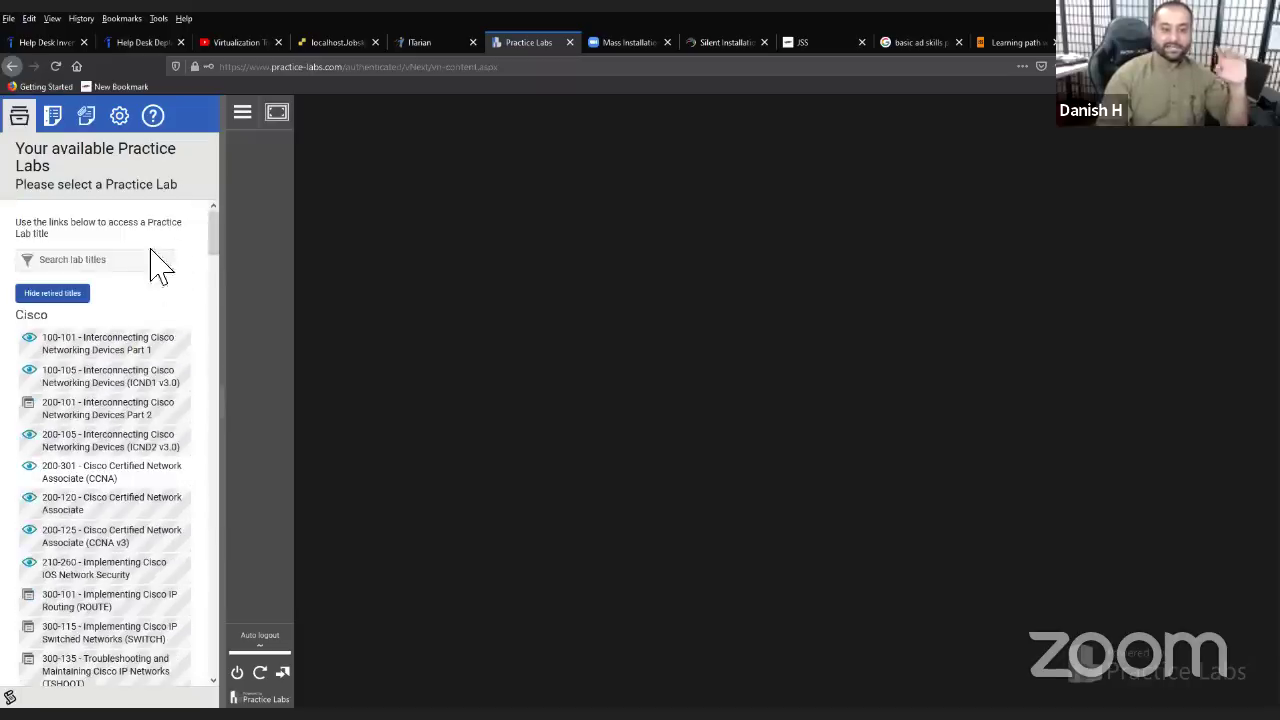
left_click(151, 260)
type("sys")
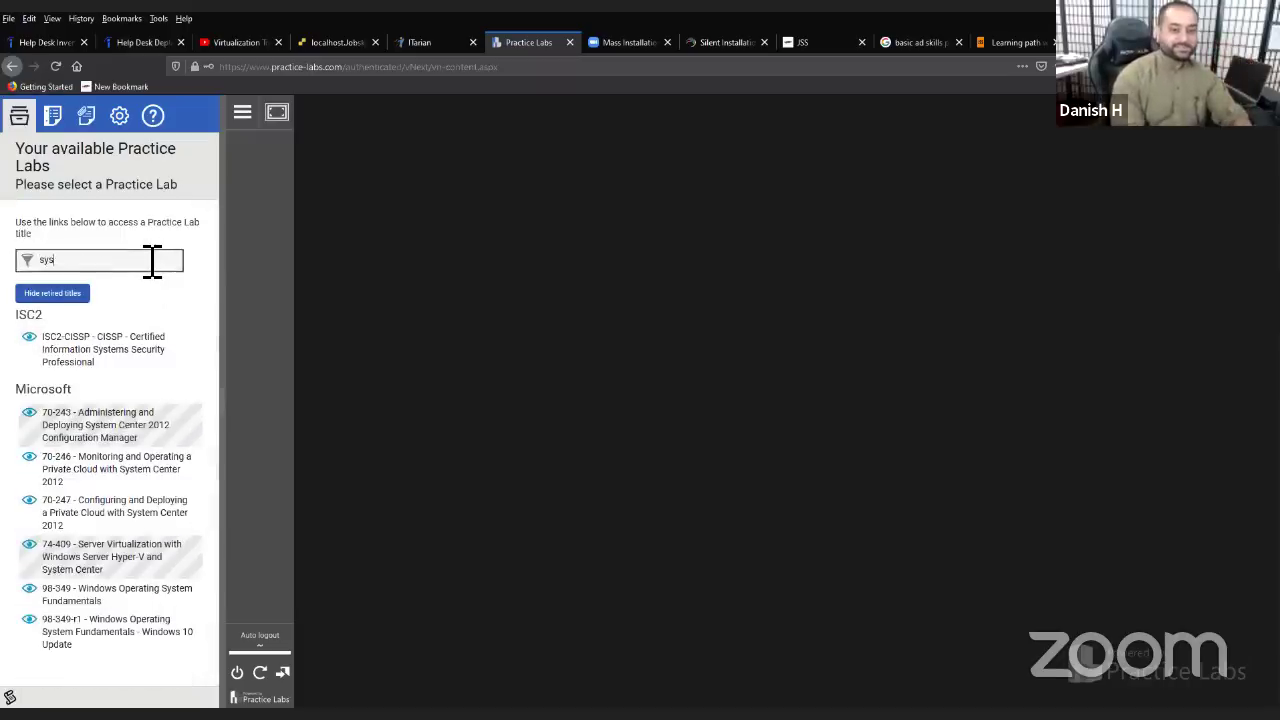
type("tem")
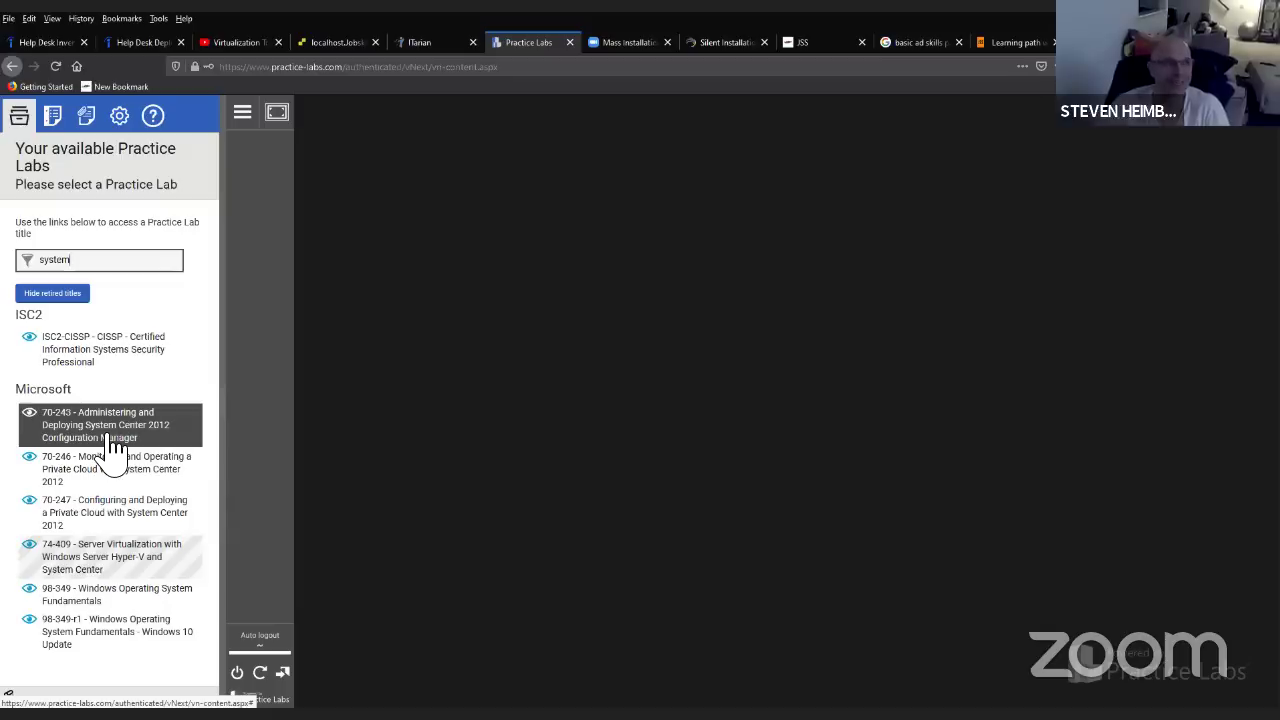
- Open the 70-243 Configuration Manager lab and start its Administering and Deploying Applications guide
left_click(113, 445)
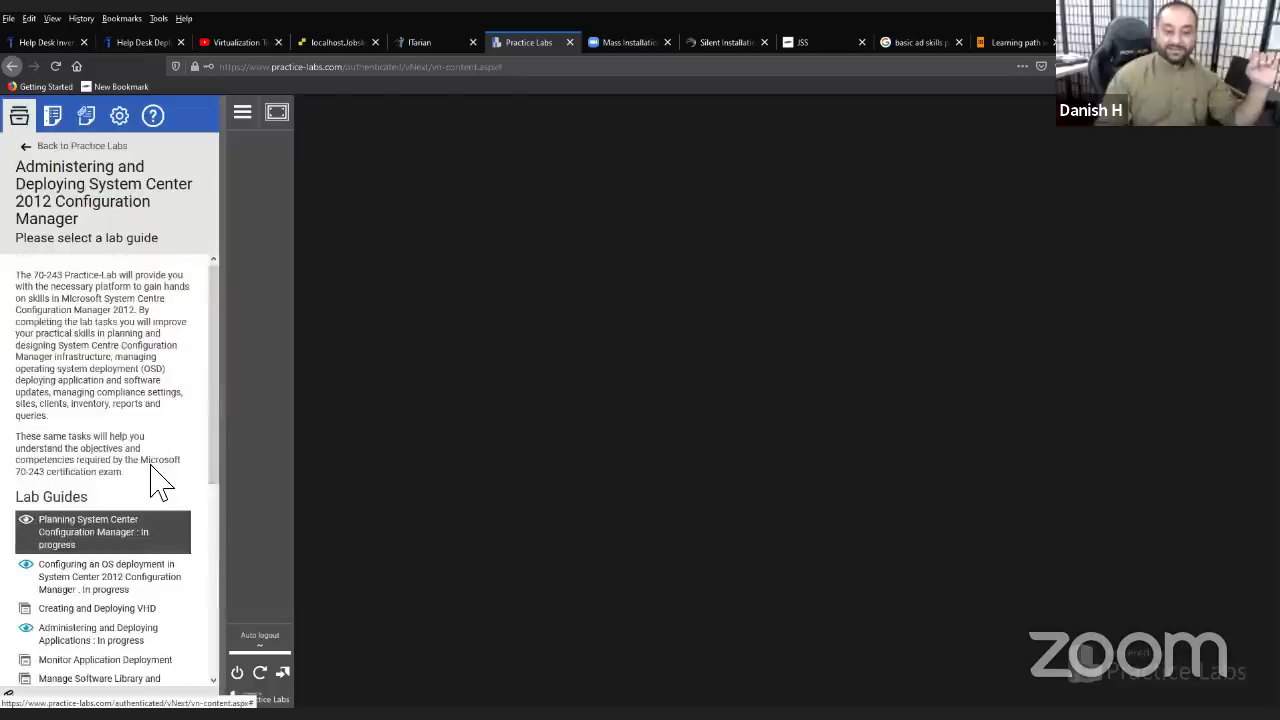
scroll(158, 481, "down", 3)
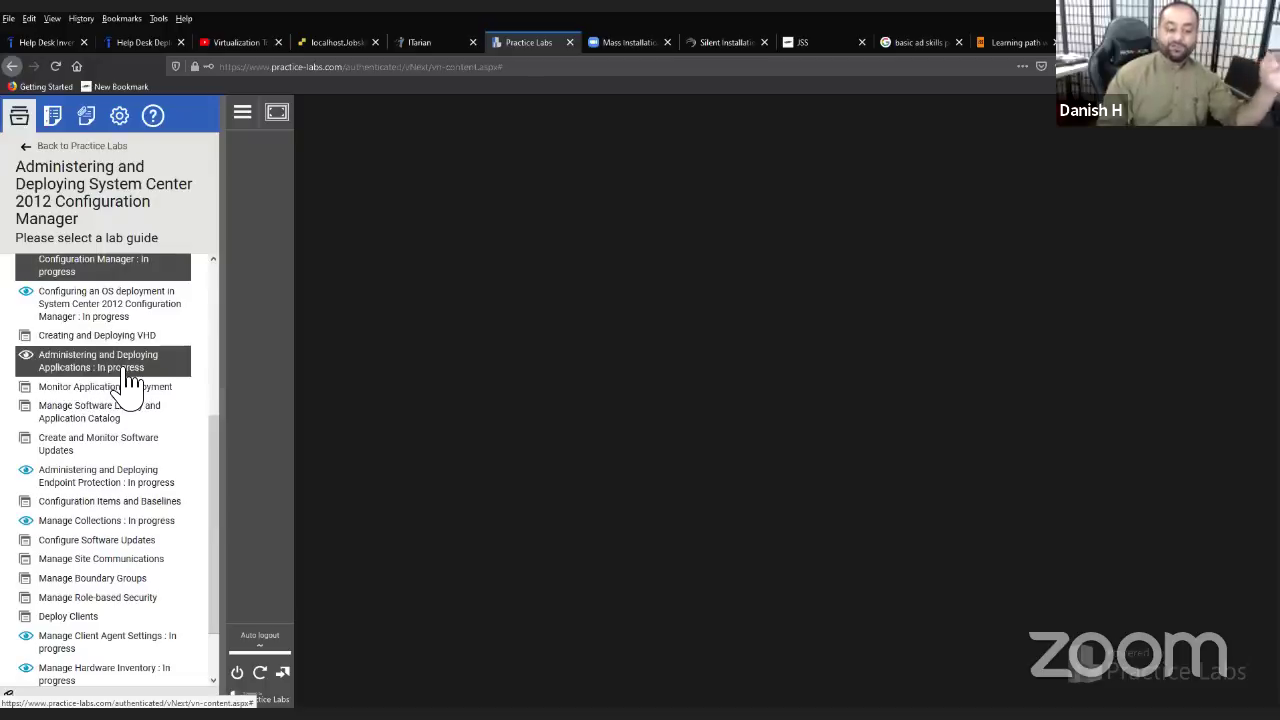
left_click(126, 372)
left_click(40, 392)
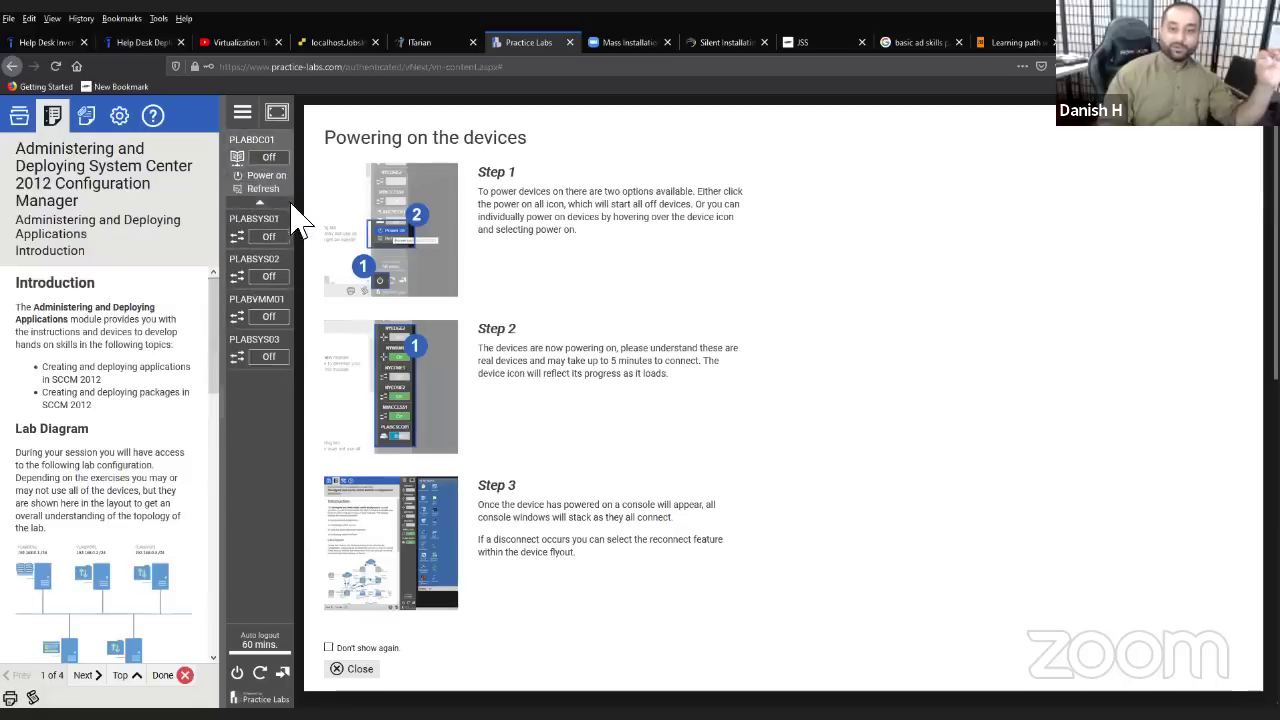
mouse_move(283, 260)
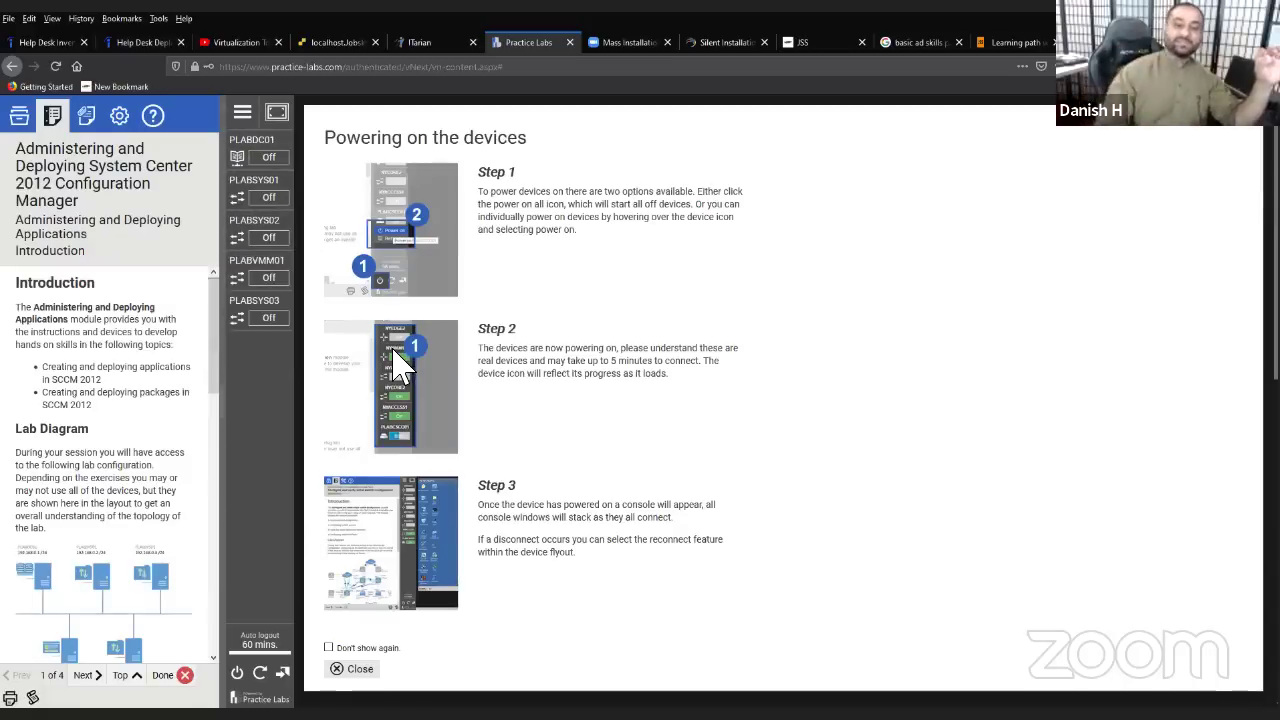
- Power on PLABDC01, PLABSYS01, PLABSYS02, PLABVMM01 and PLABSYS03
left_click(262, 175)
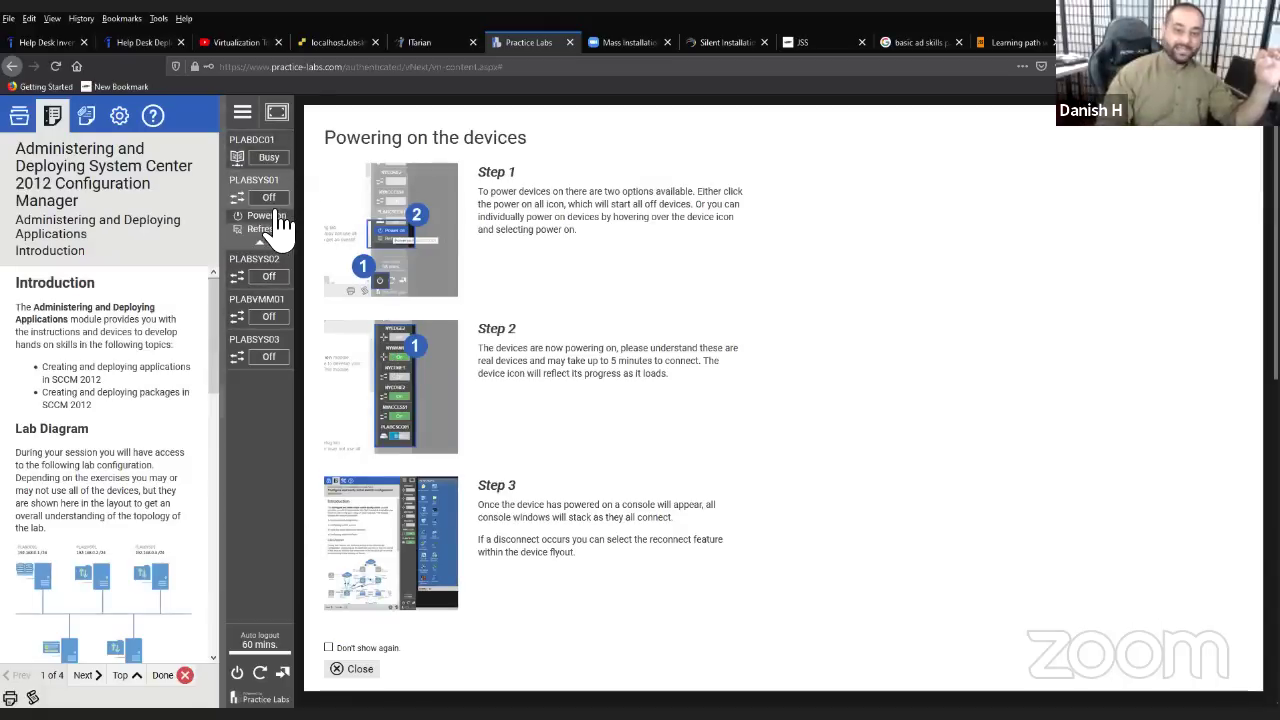
left_click(278, 216)
left_click(270, 257)
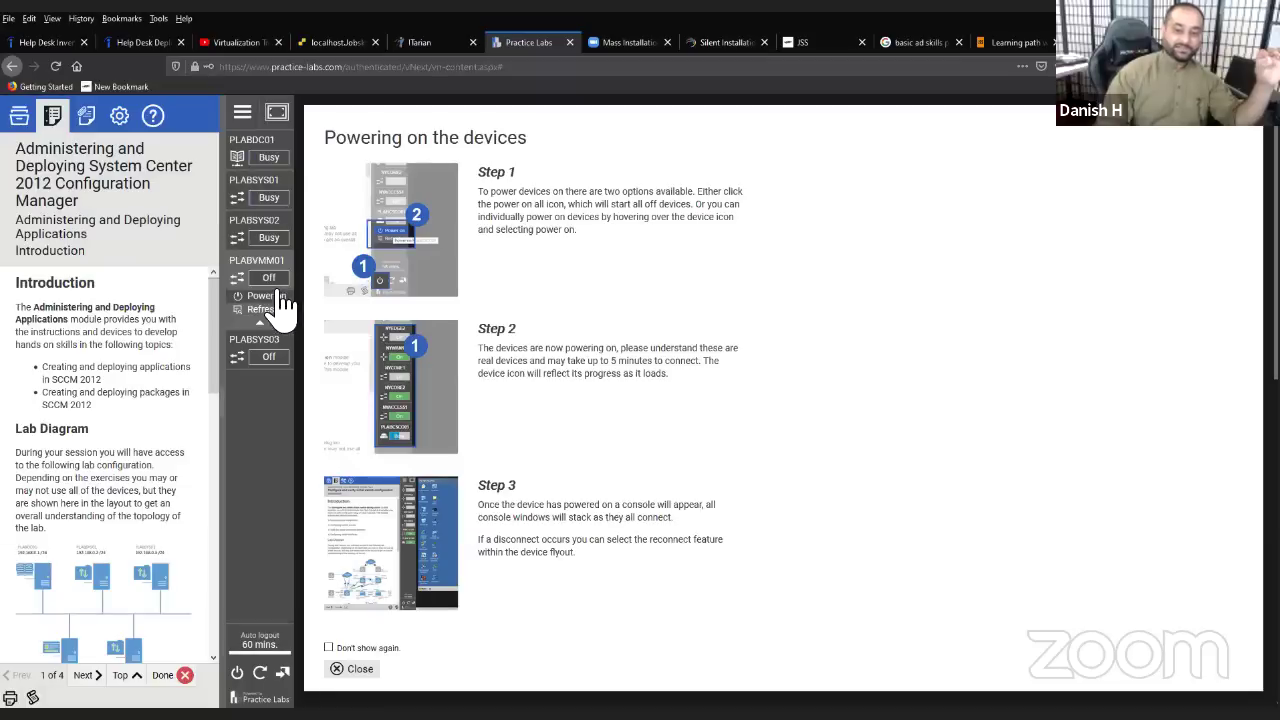
left_click(270, 297)
left_click(266, 338)
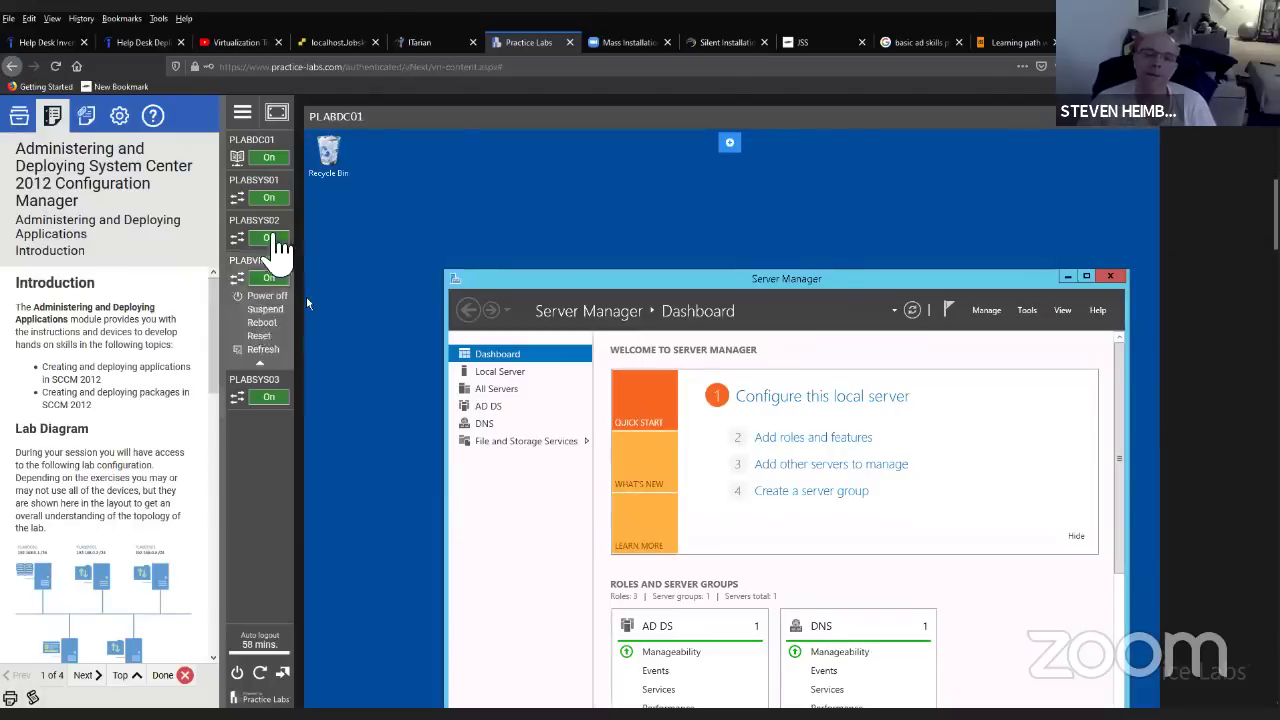
- On PLABSYS01, accept the network prompt, minimize Server Manager and launch the Configuration Manager Console
left_click(265, 198)
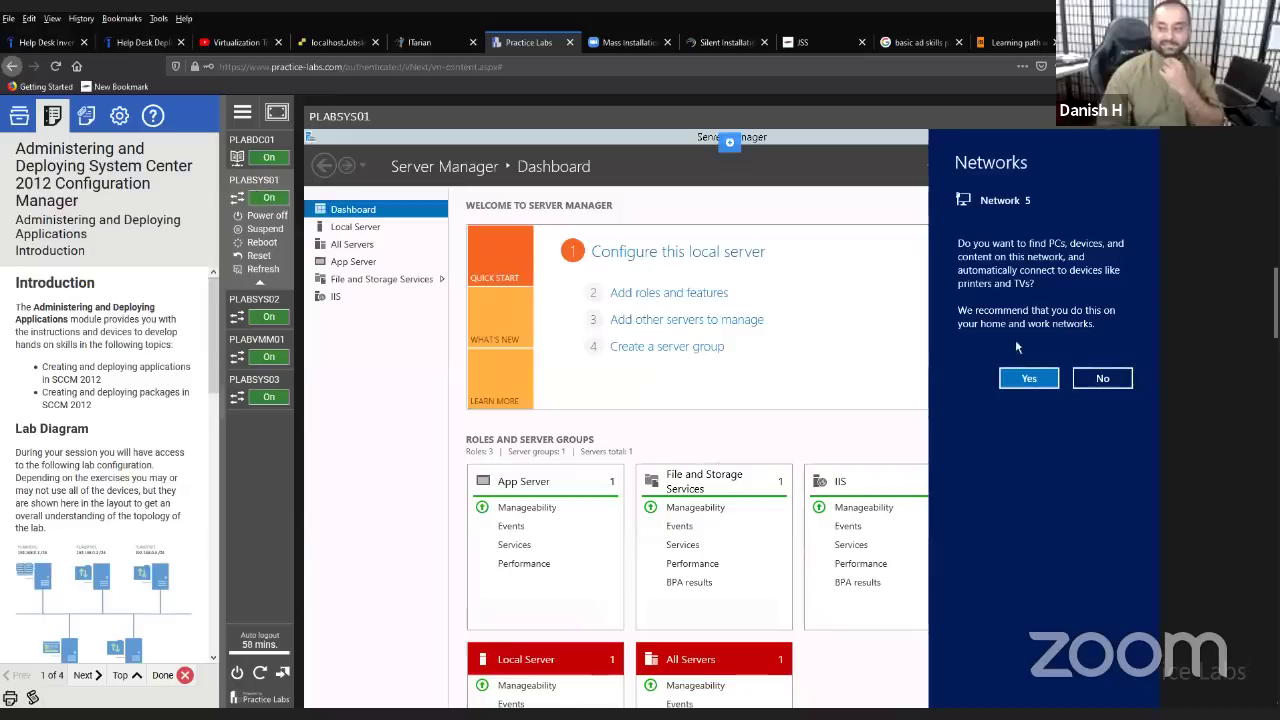
left_click(1027, 378)
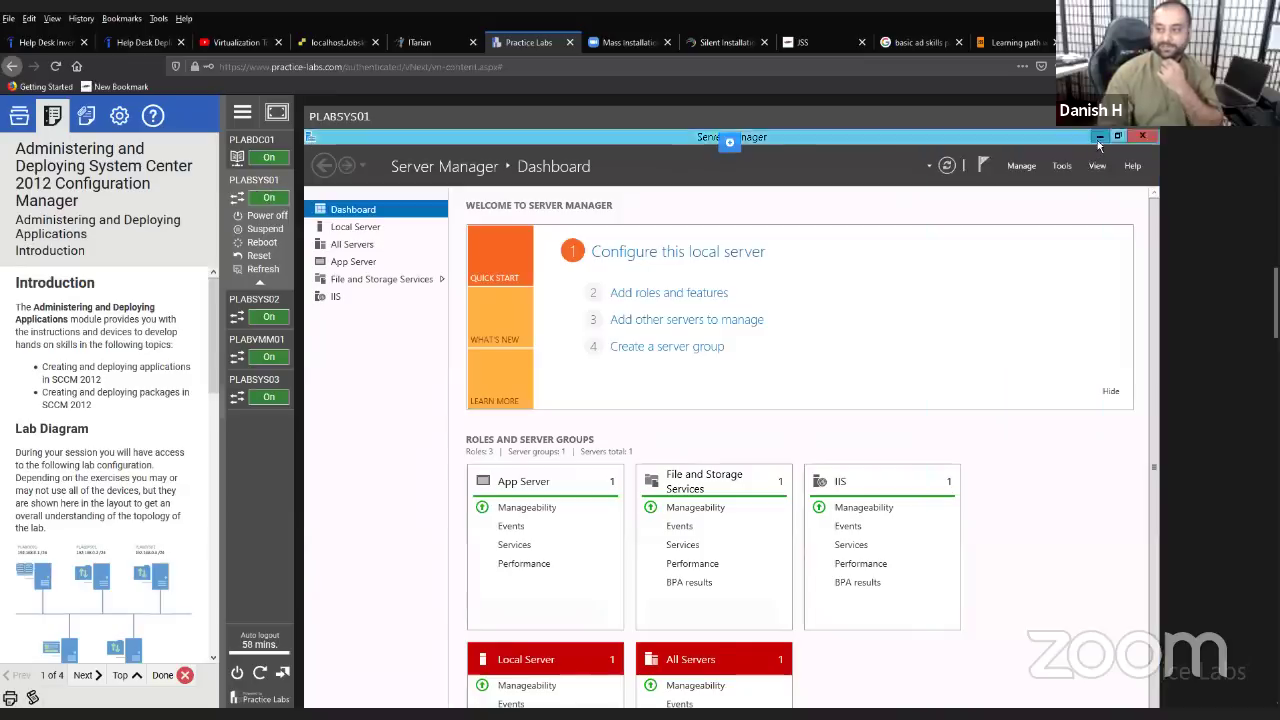
left_click(1099, 136)
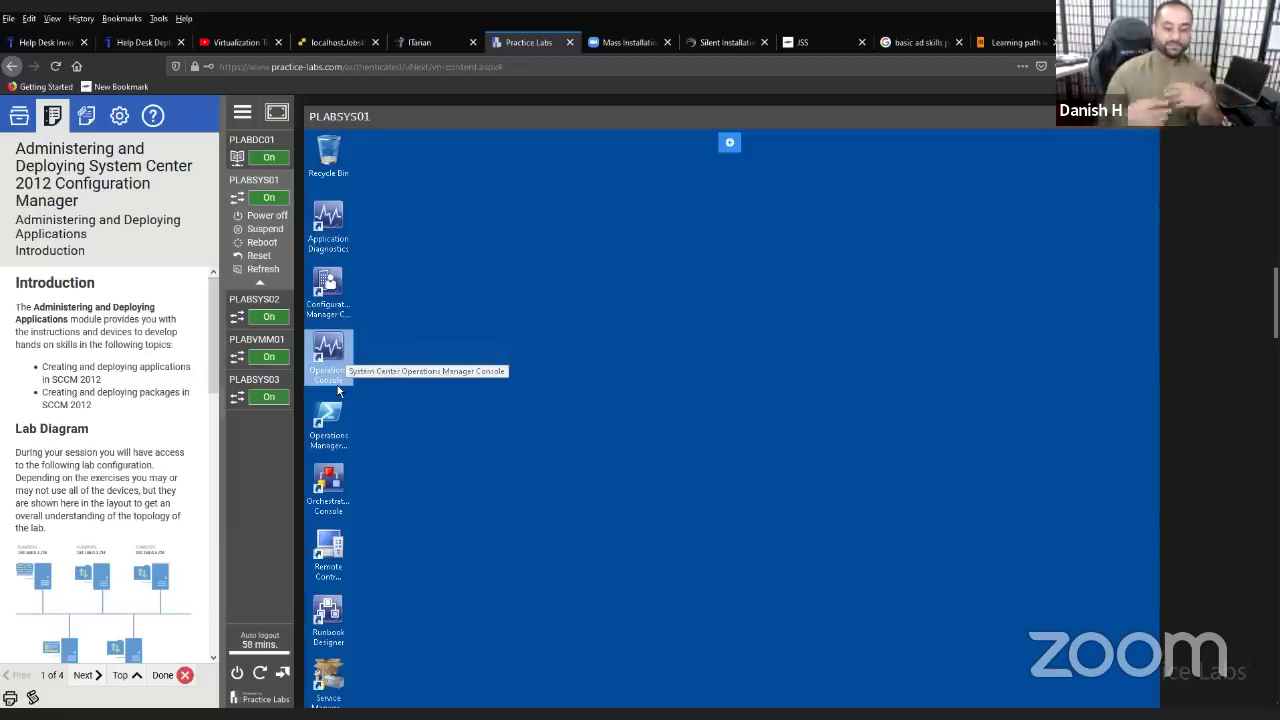
left_click(338, 390)
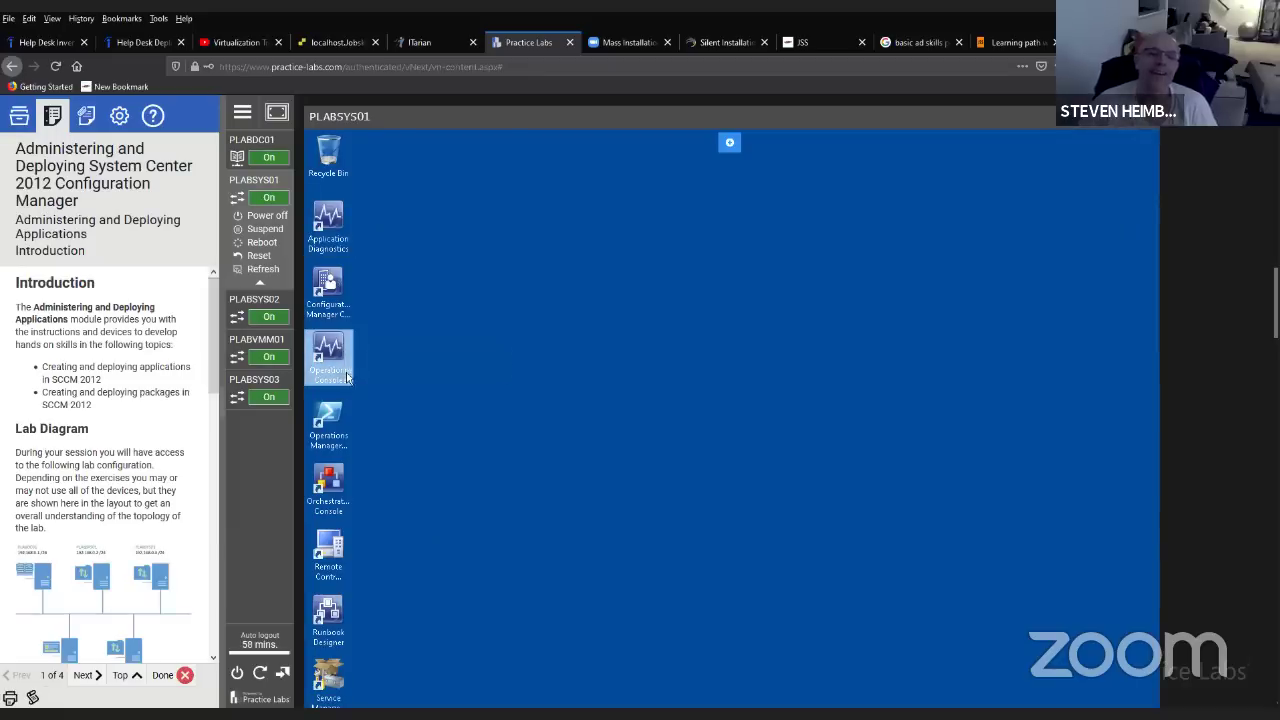
left_click(338, 302)
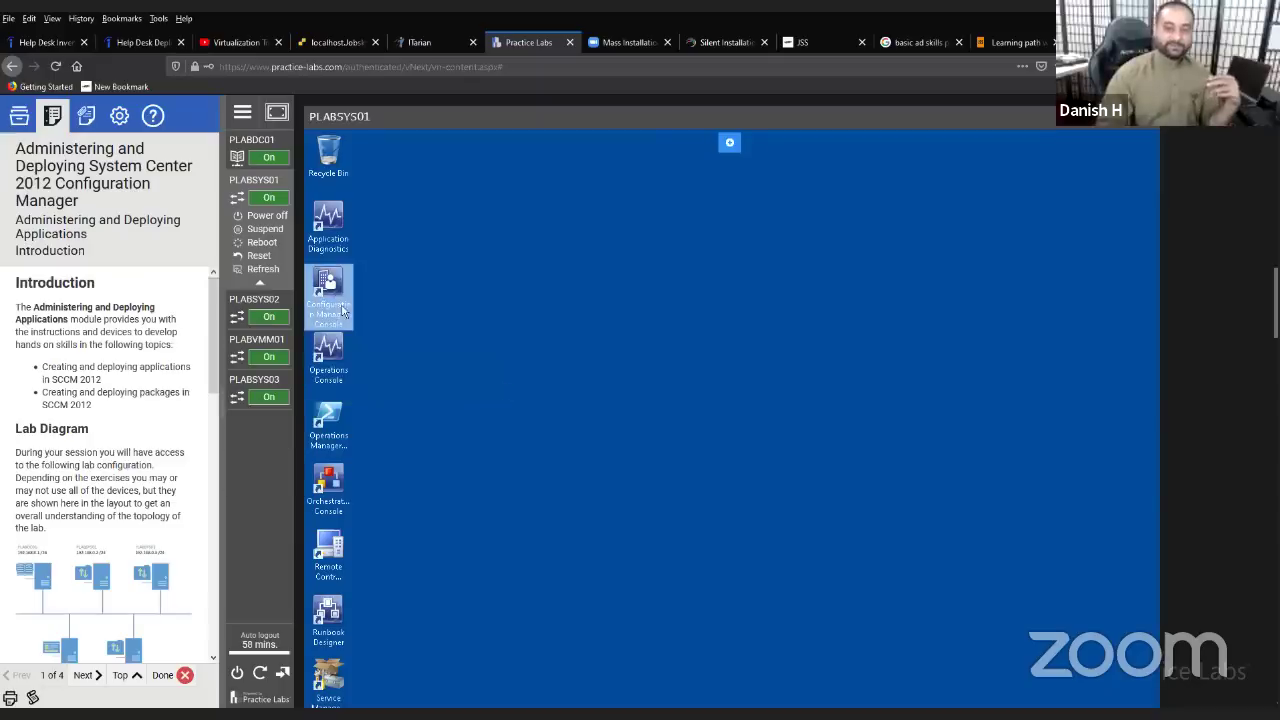
double_click(338, 302)
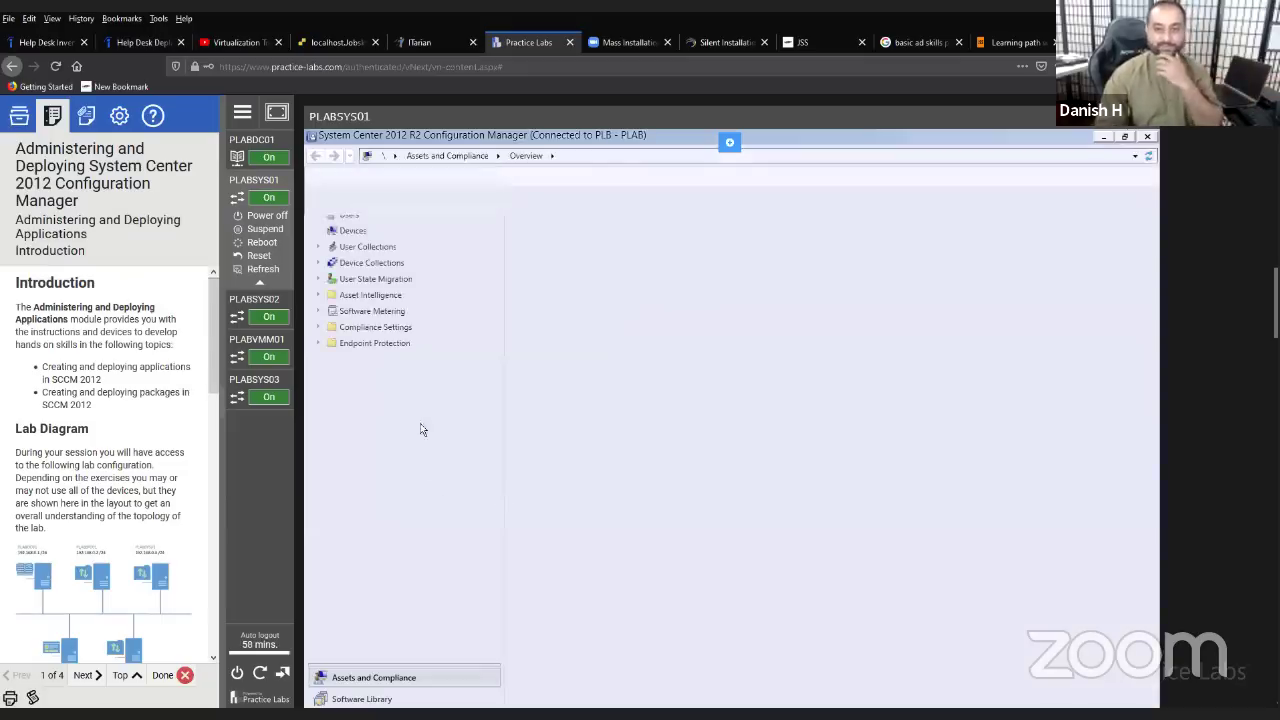
- Show the 10-item Devices list under Assets and Compliance and open PLABVMM01's context menu
left_click(352, 310)
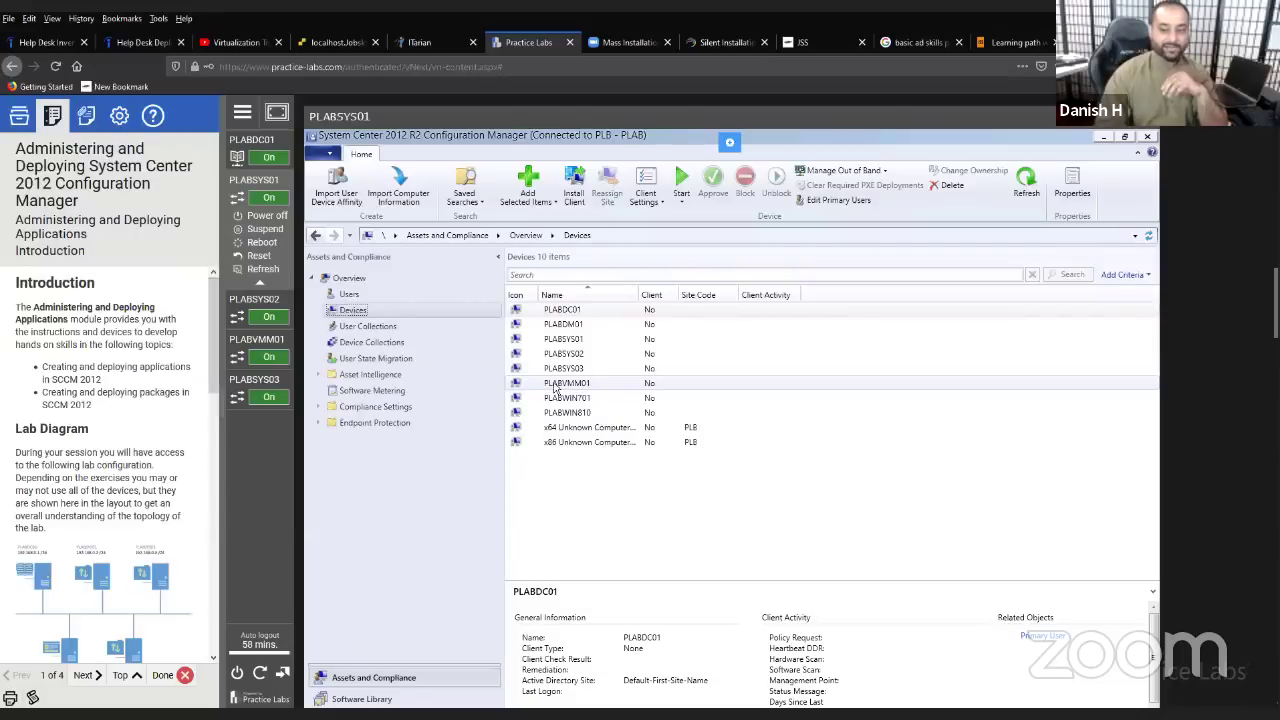
right_click(555, 387)
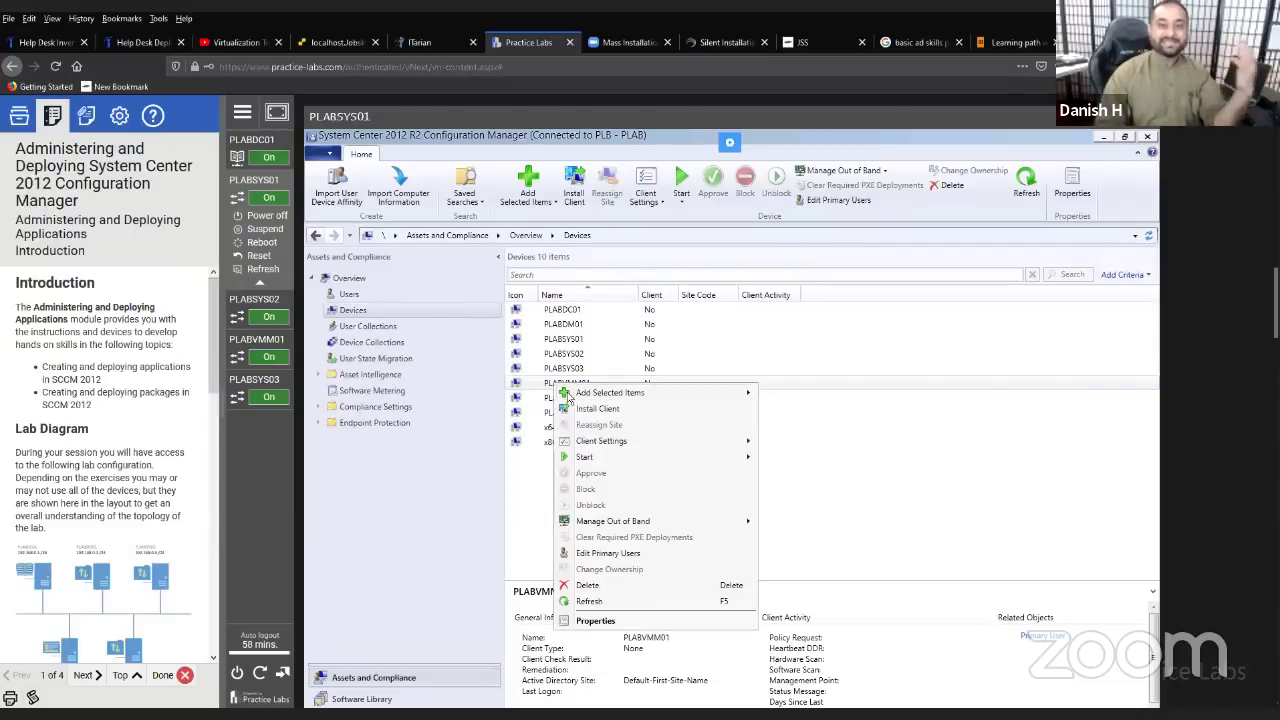
mouse_move(600, 461)
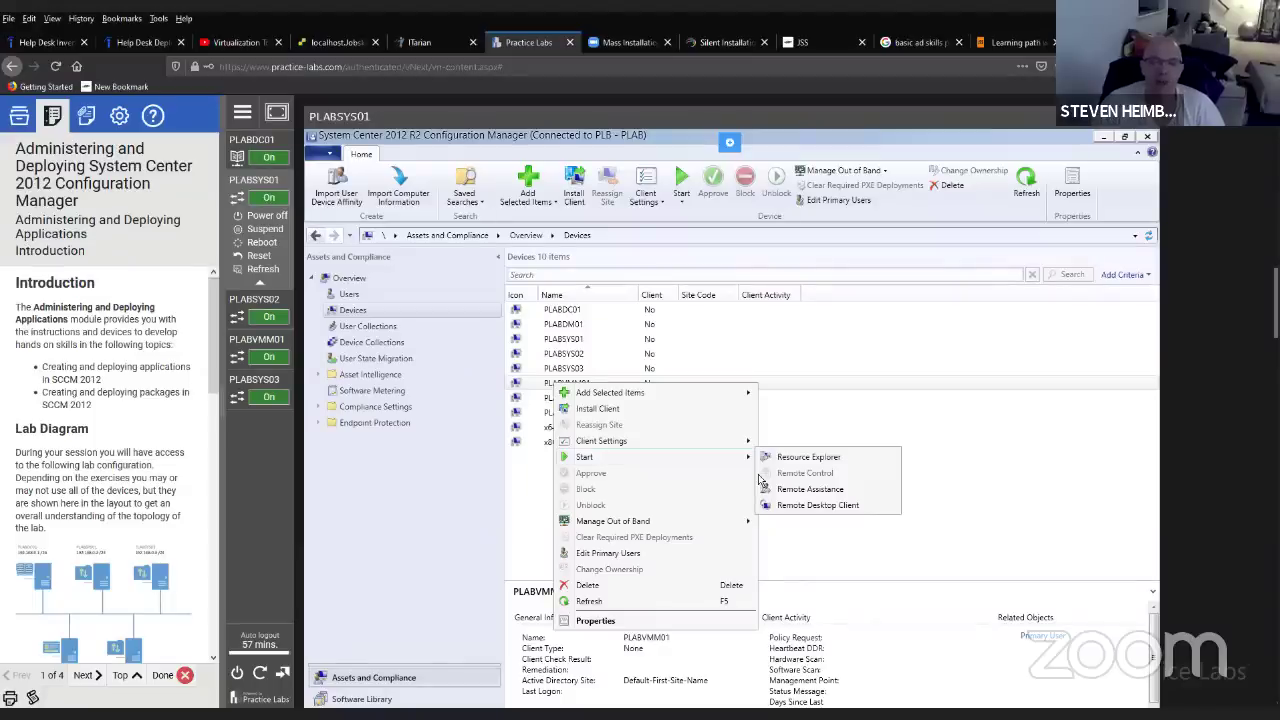
- Go back through the lab guides to the 70-243 lab, then switch to the localhost ESXi tab with PDQ Deploy
left_click(20, 124)
left_click(30, 145)
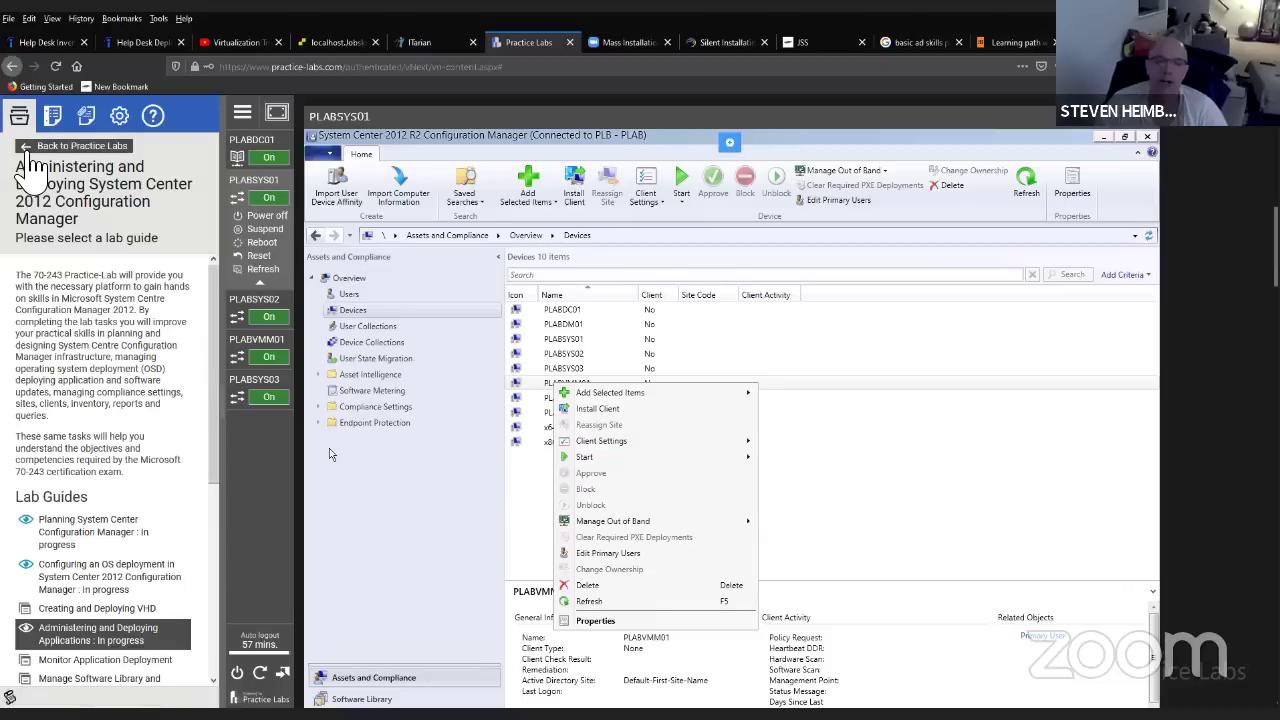
left_click(30, 148)
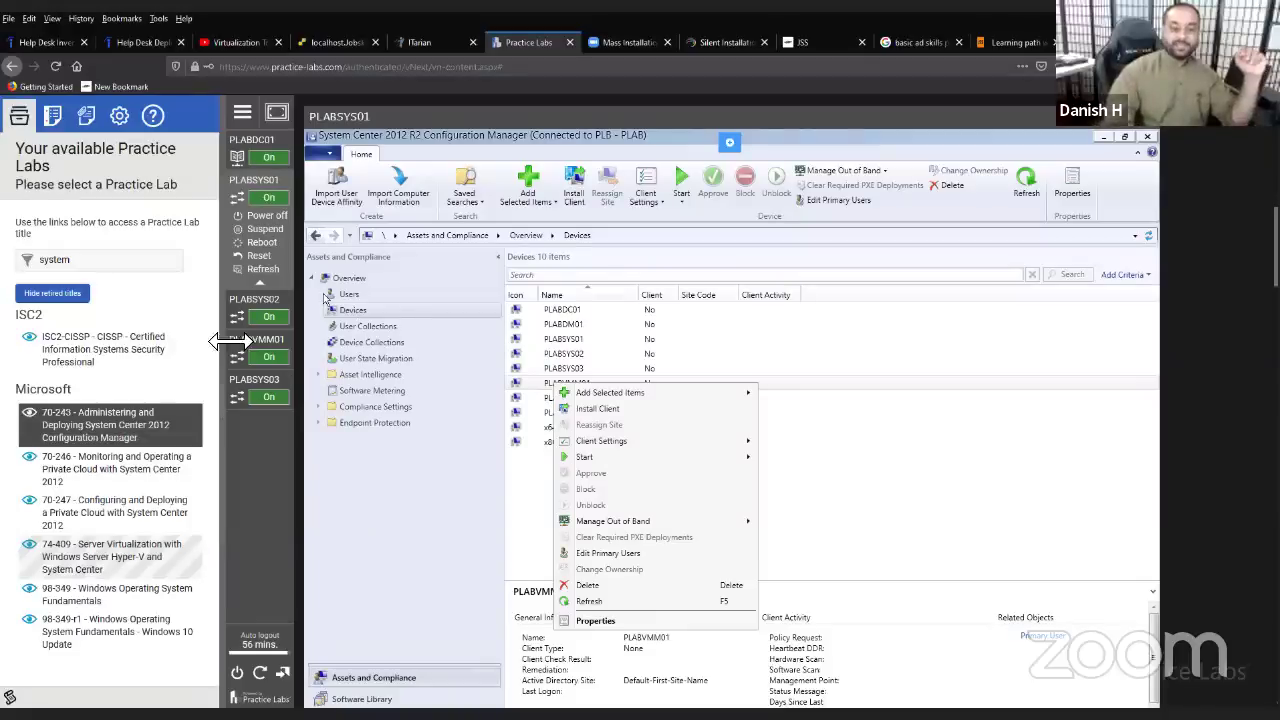
left_click(127, 440)
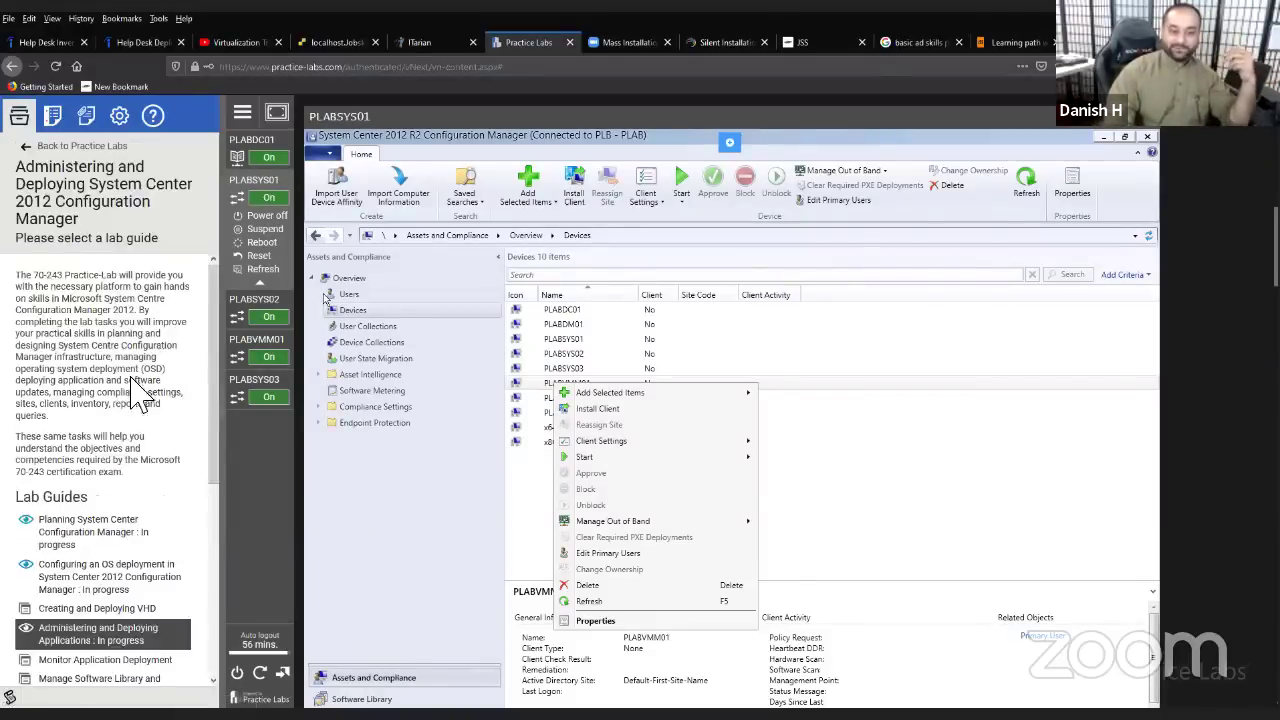
scroll(150, 420, "down", 1)
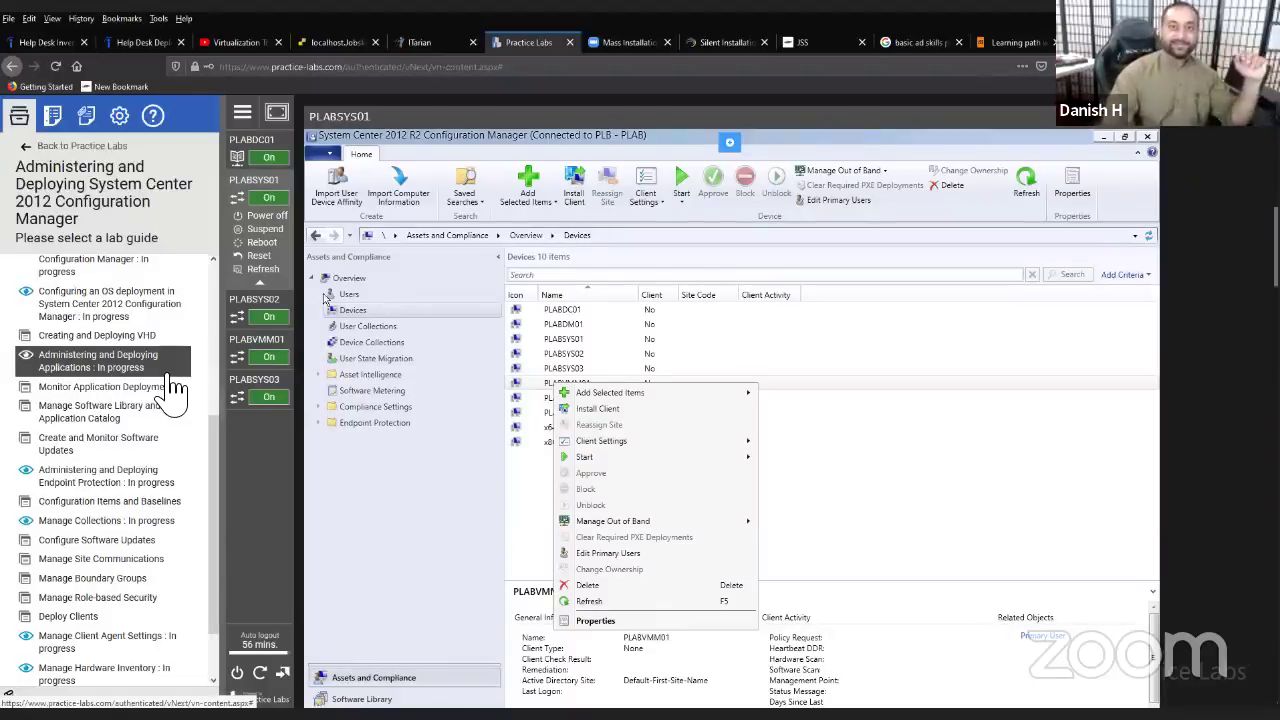
left_click(326, 42)
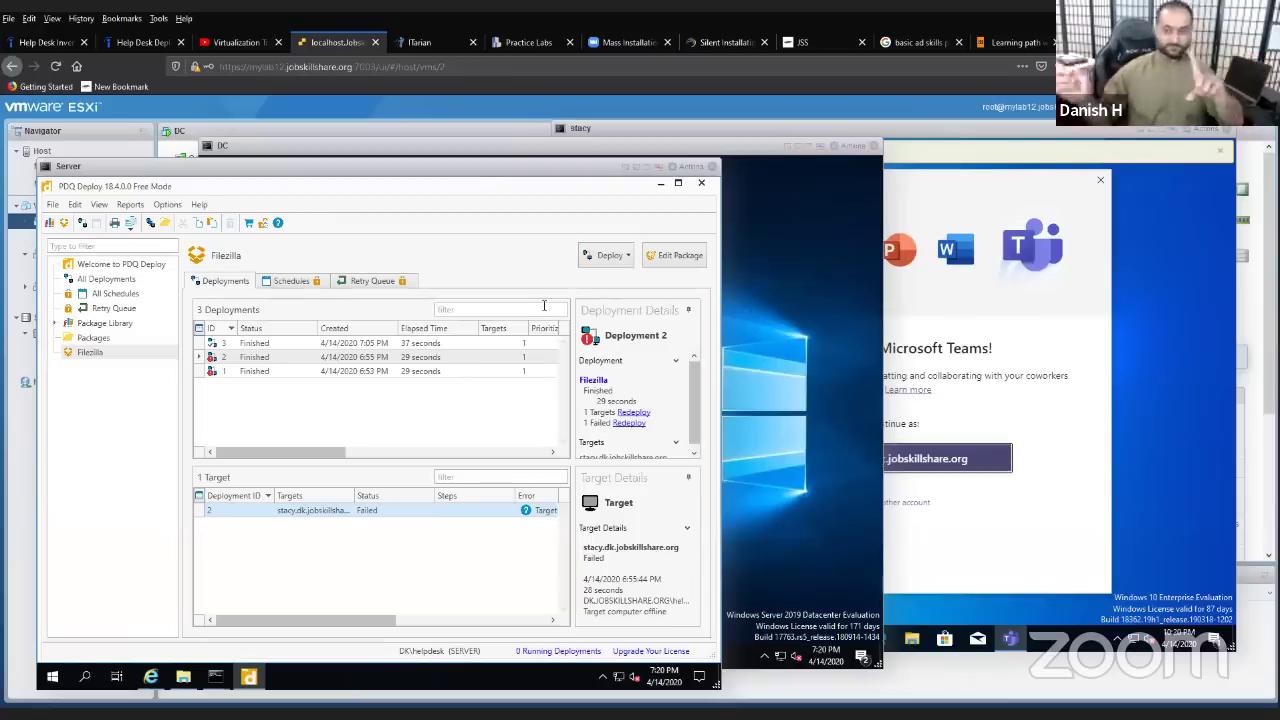
- Redeploy the FileZilla package to the failed stacy target with Deploy Now
right_click(296, 520)
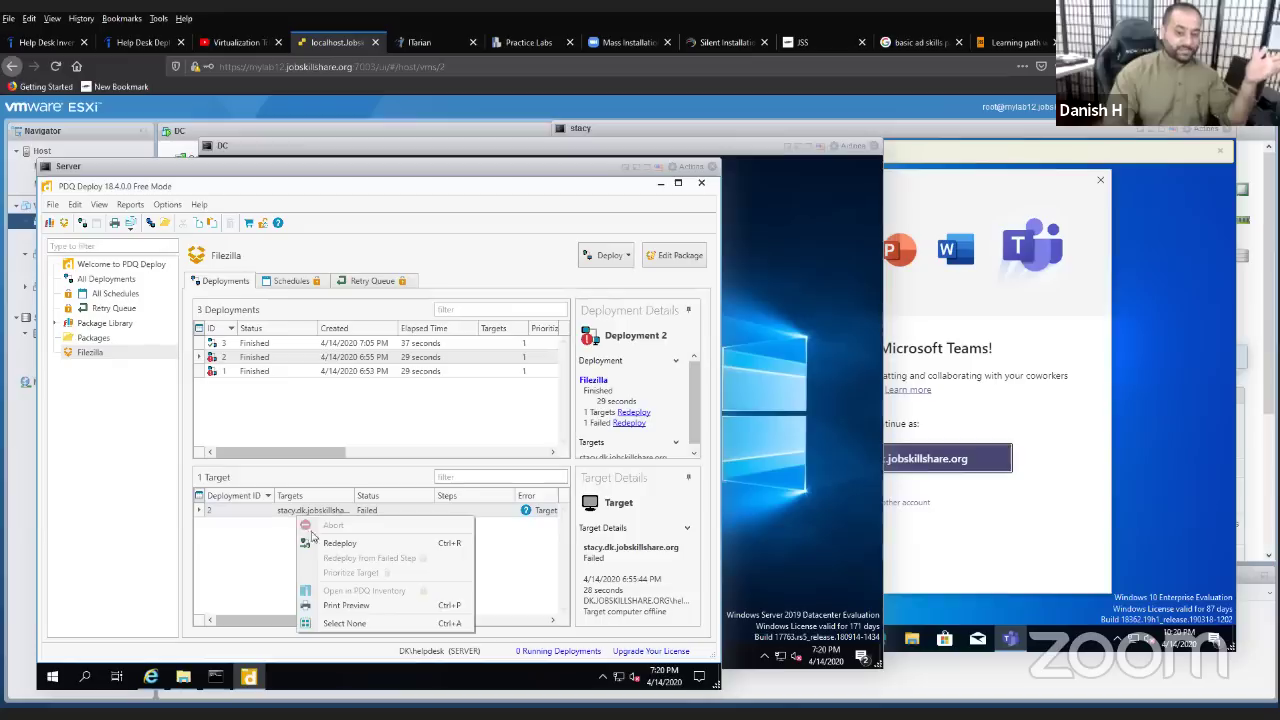
left_click(320, 541)
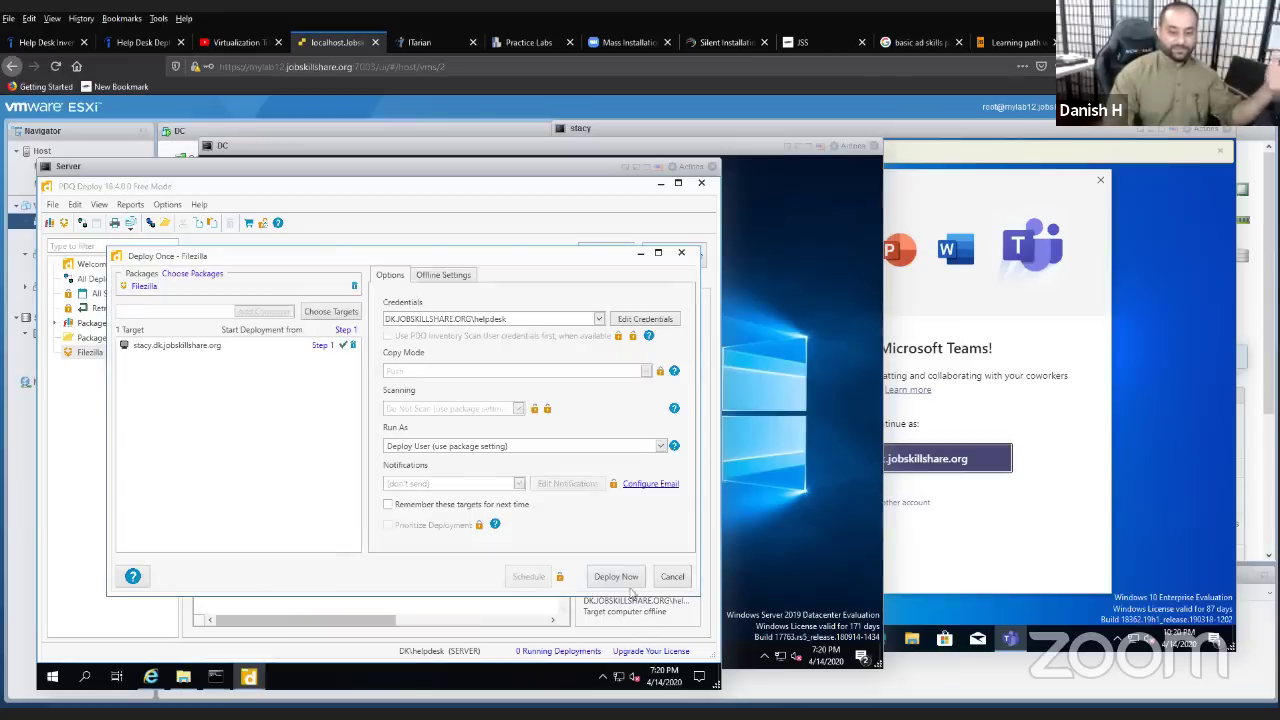
left_click(616, 577)
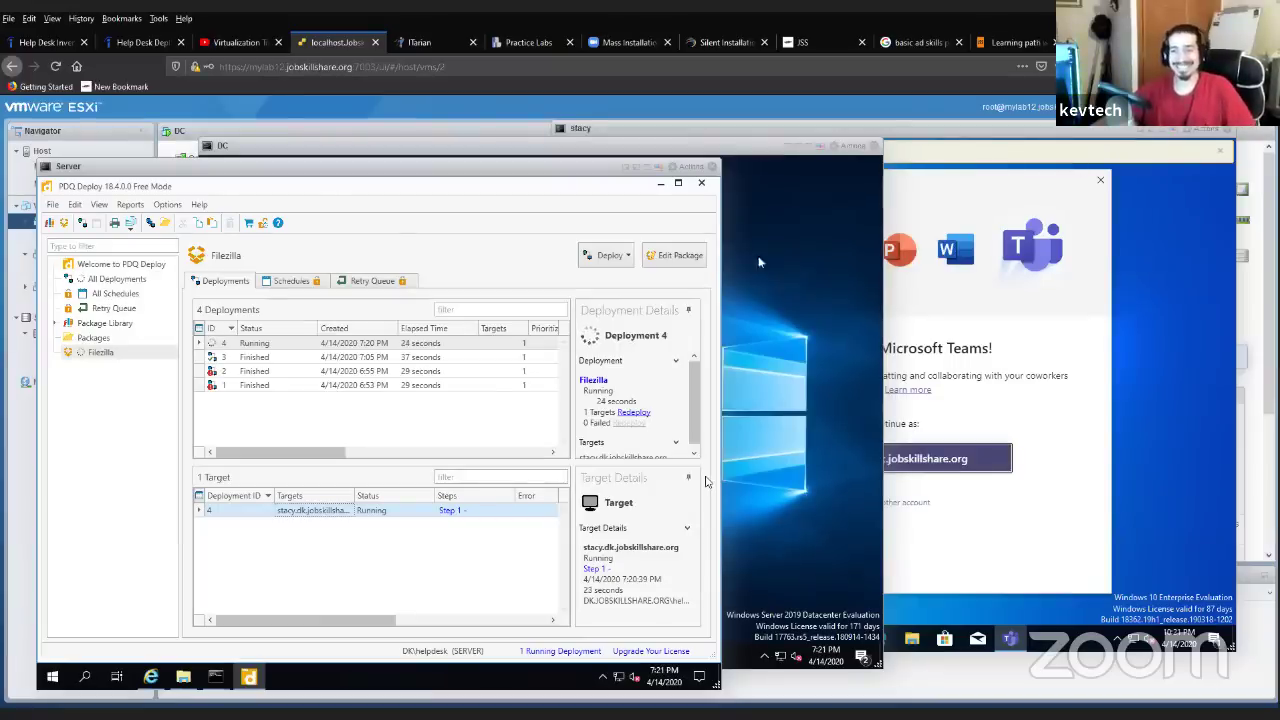
- Minimize PDQ Deploy and close both Command Prompt windows and the share folder window
left_click(662, 184)
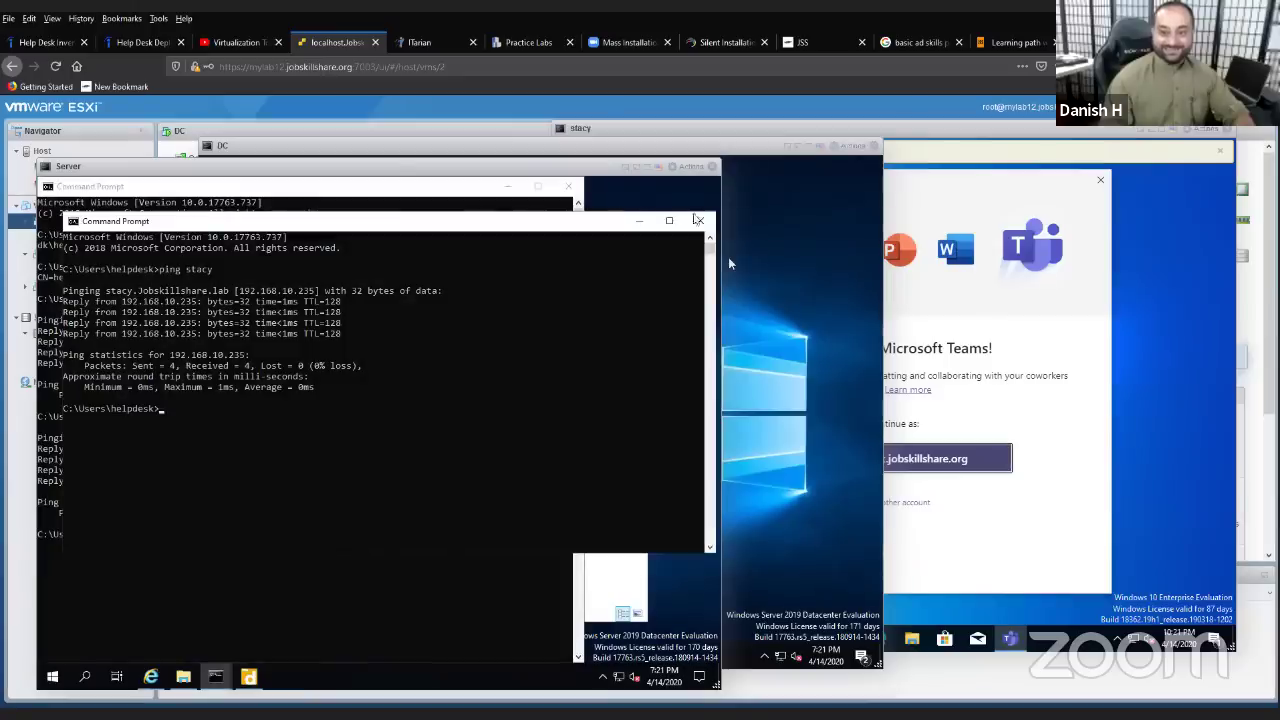
left_click(701, 222)
left_click(568, 186)
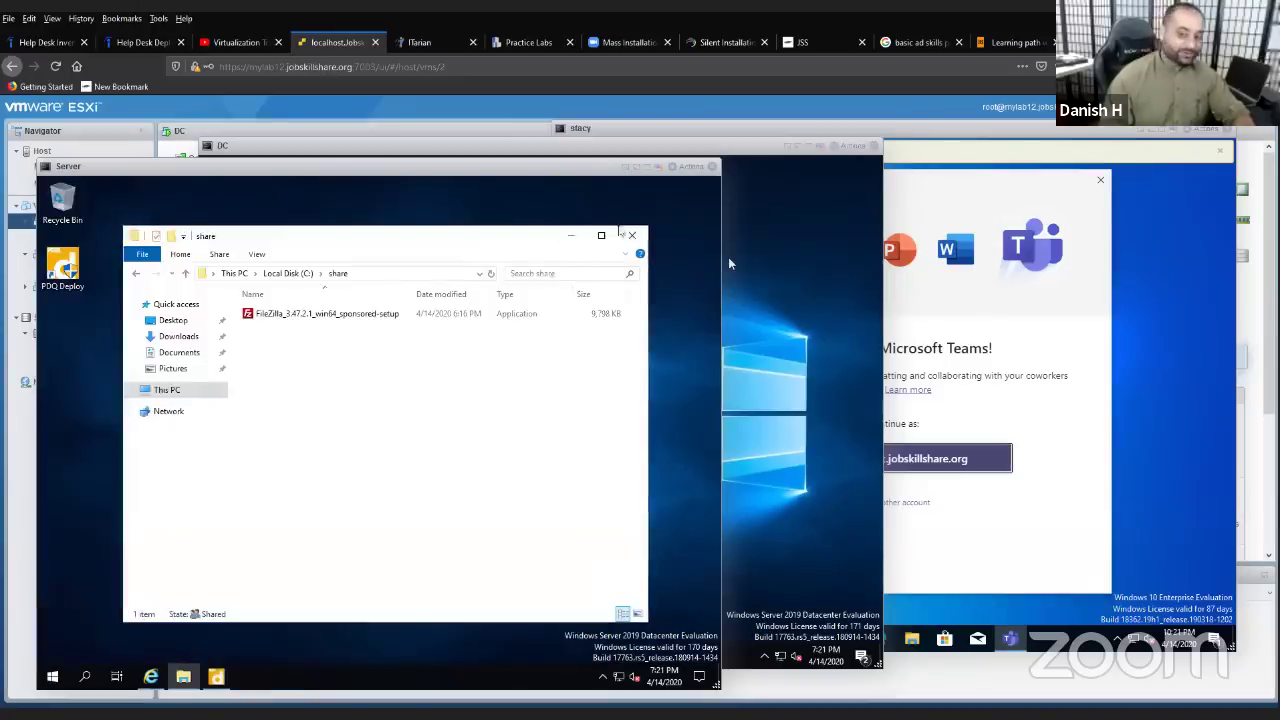
left_click(643, 243)
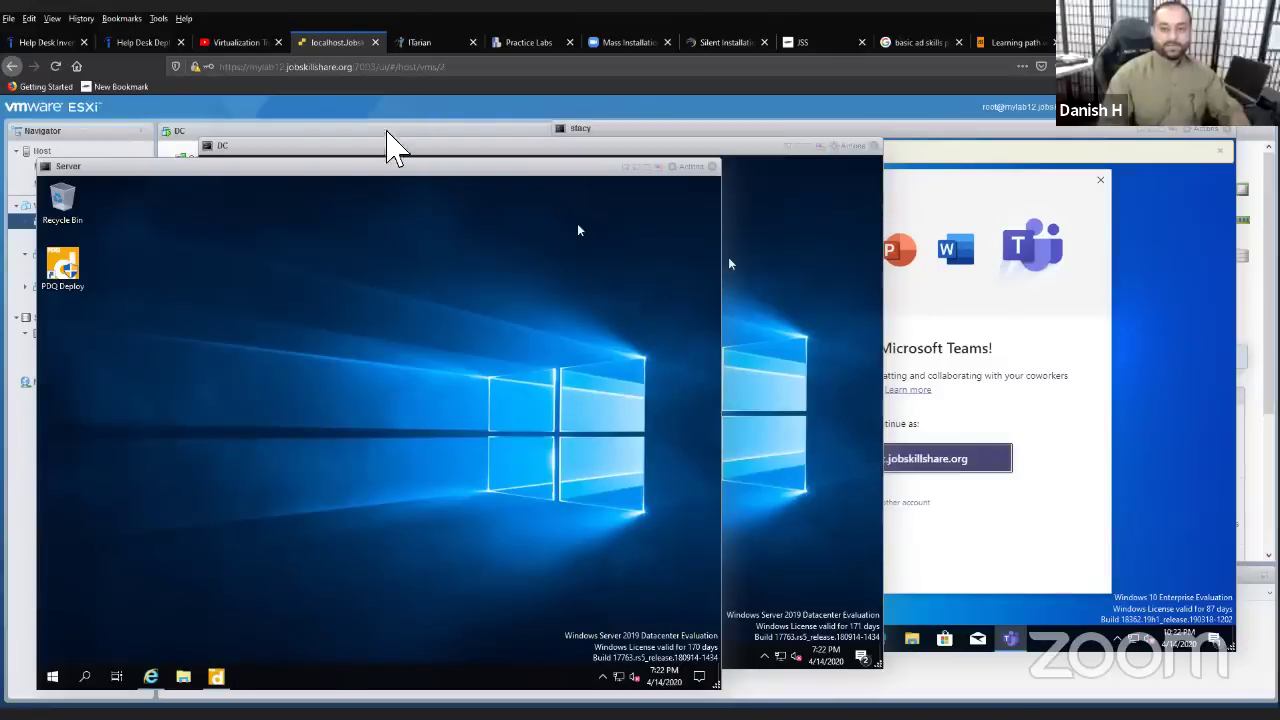
- Shift the Server console aside and back, then bring the DC VM's console to the front
left_click_drag(348, 168, 480, 158)
left_click_drag(713, 219, 631, 189)
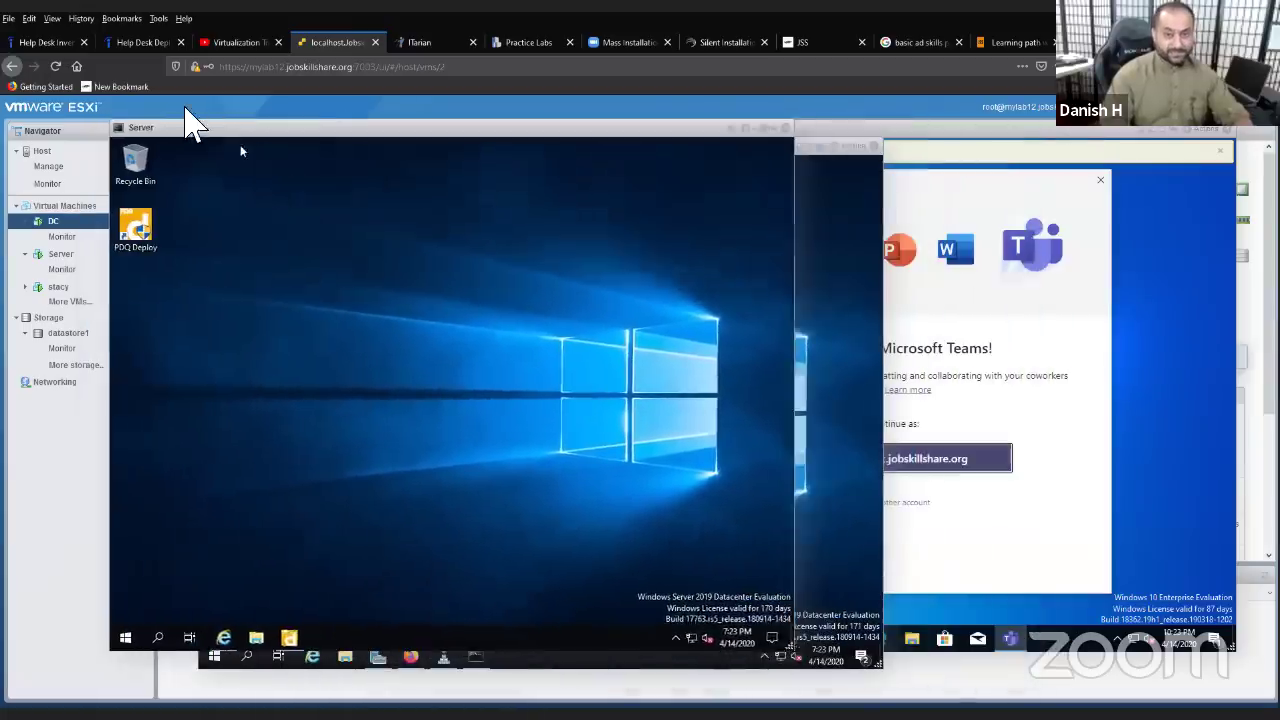
left_click(762, 178)
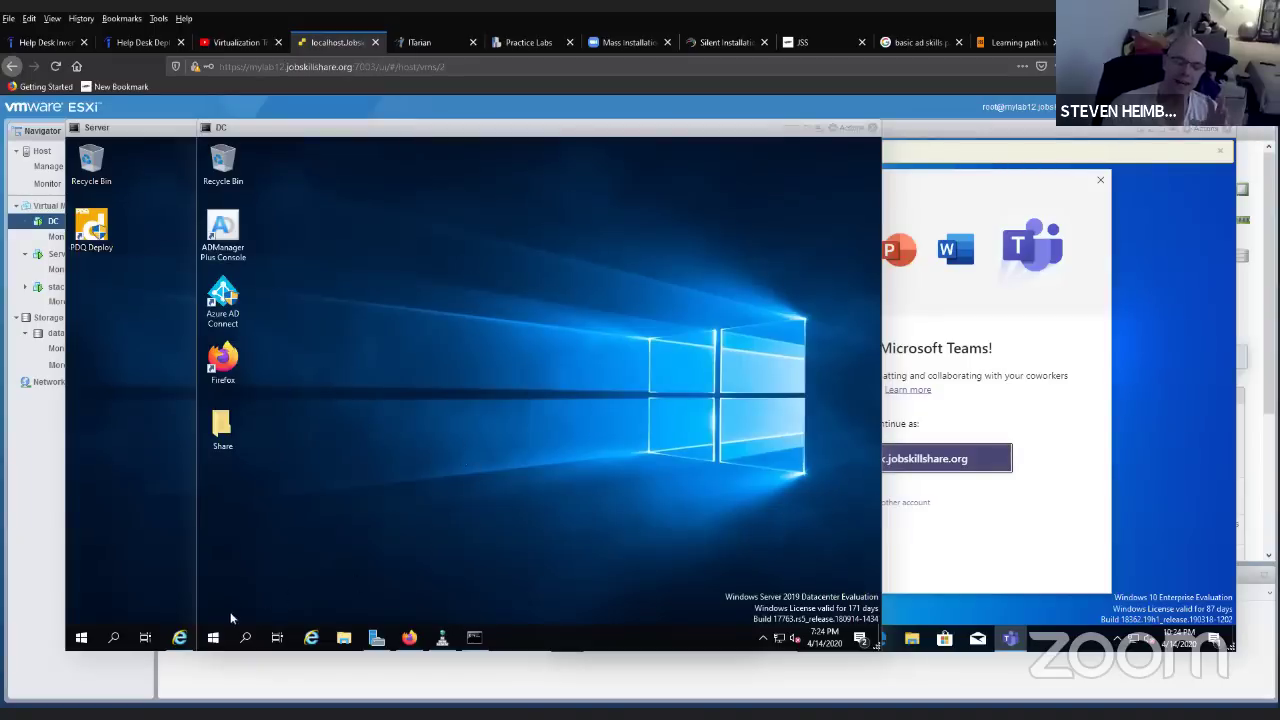
- Start Server Manager on the DC and launch Group Policy Management from its Tools list
left_click(213, 637)
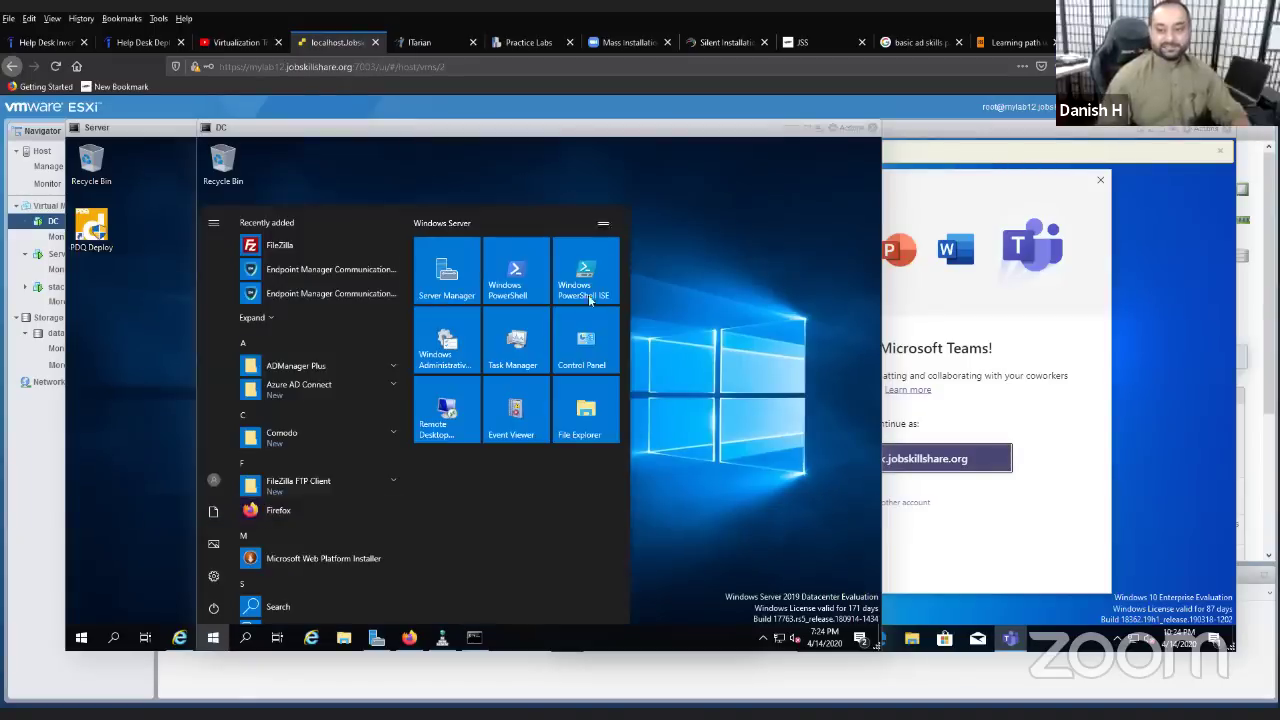
left_click(463, 280)
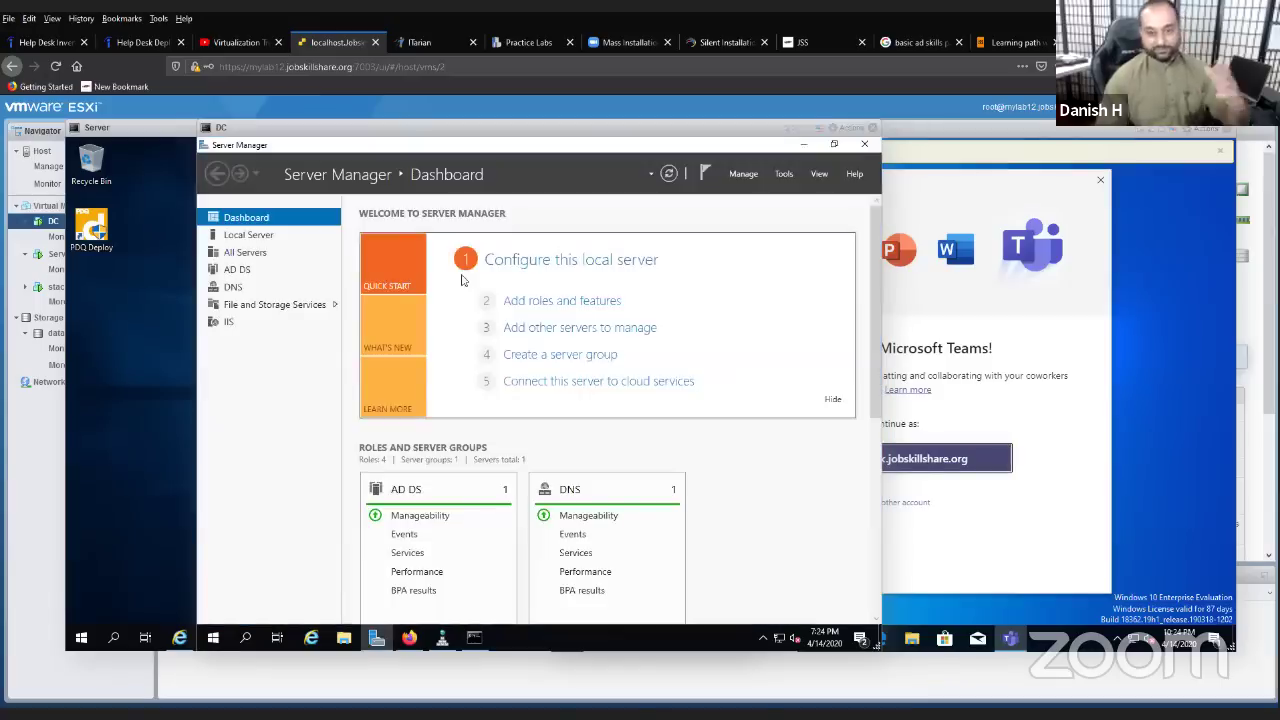
left_click(781, 176)
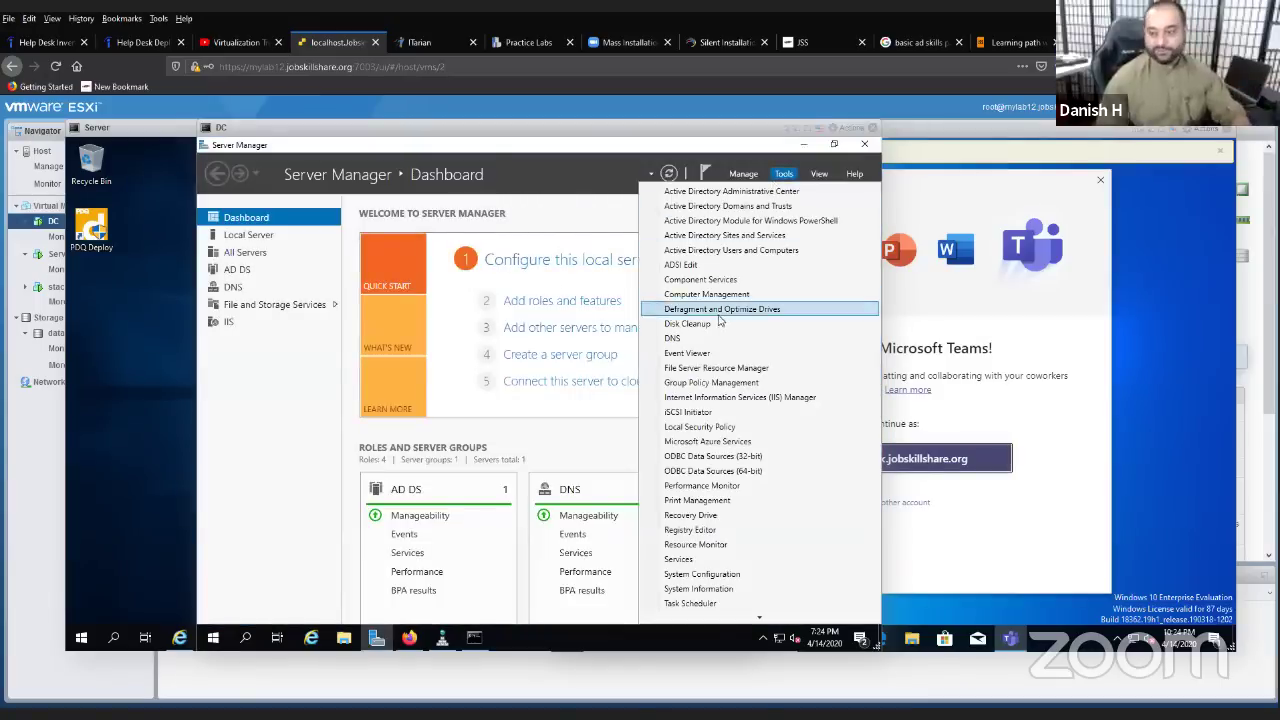
left_click(730, 385)
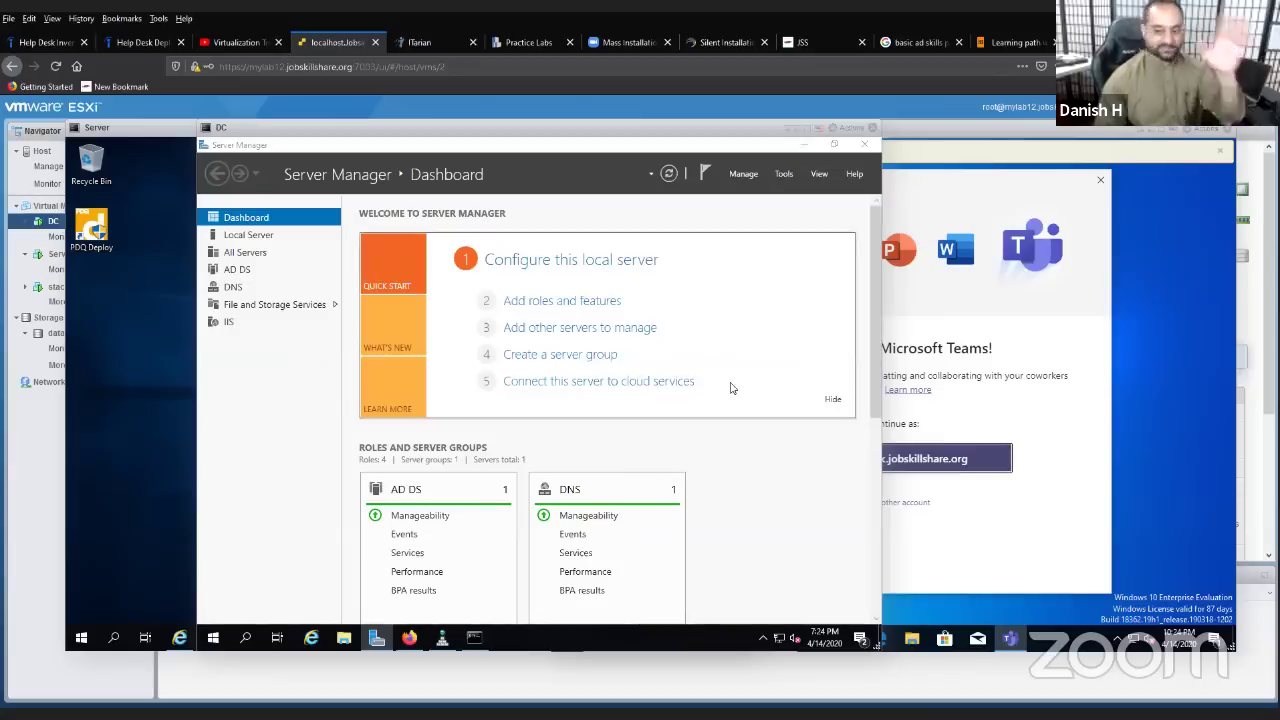
- Minimize Server Manager, then expand Forest > Domains > dk.jobskillshare.org and widen the tree pane
left_click(802, 146)
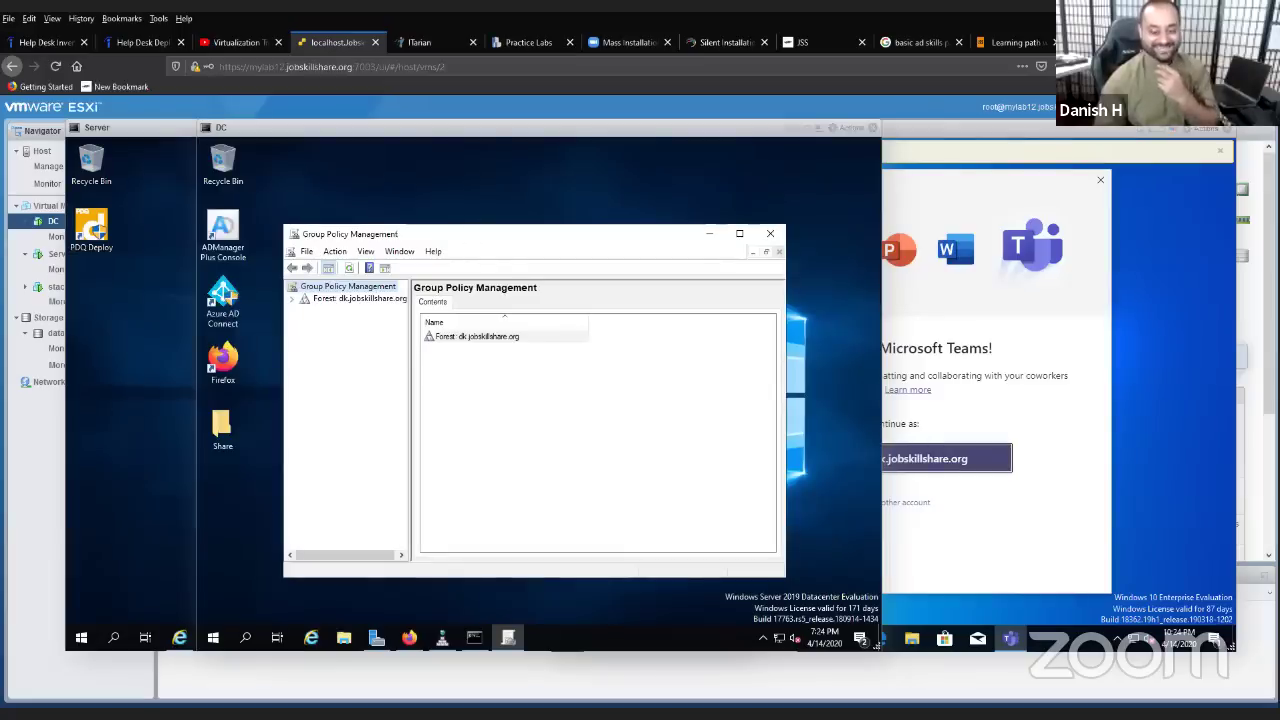
left_click_drag(464, 232, 561, 169)
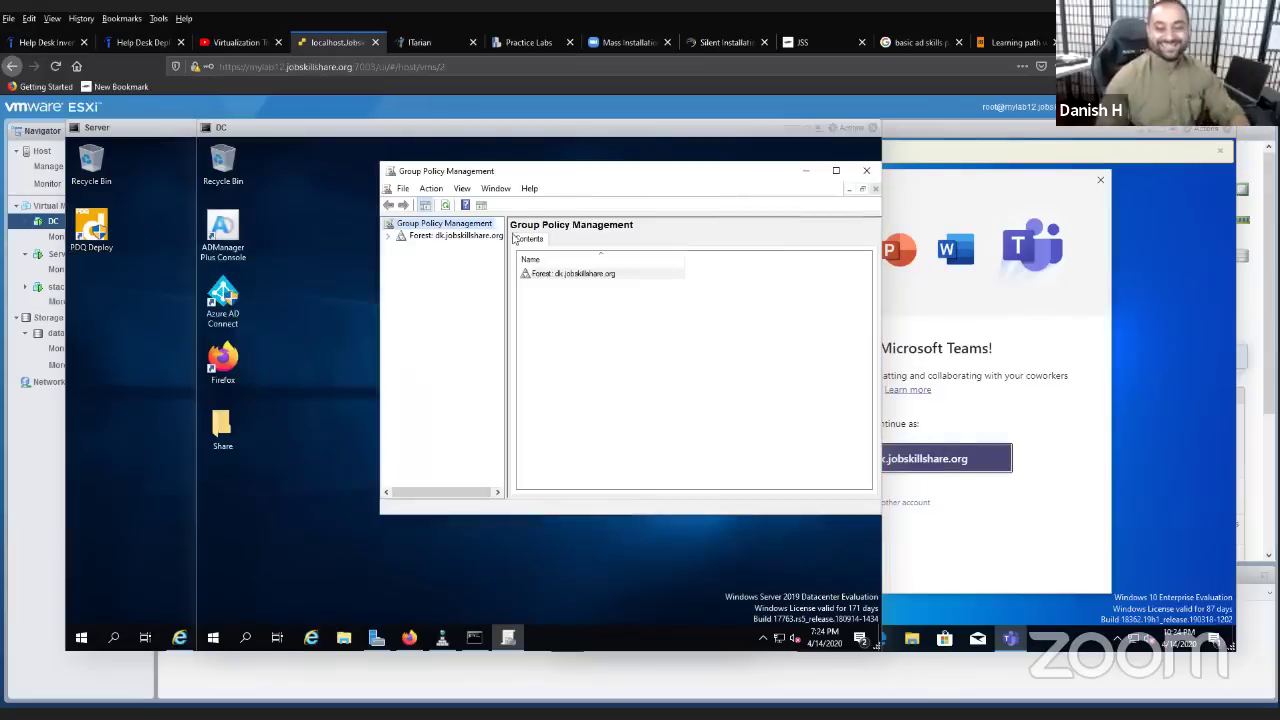
left_click(388, 236)
left_click(401, 247)
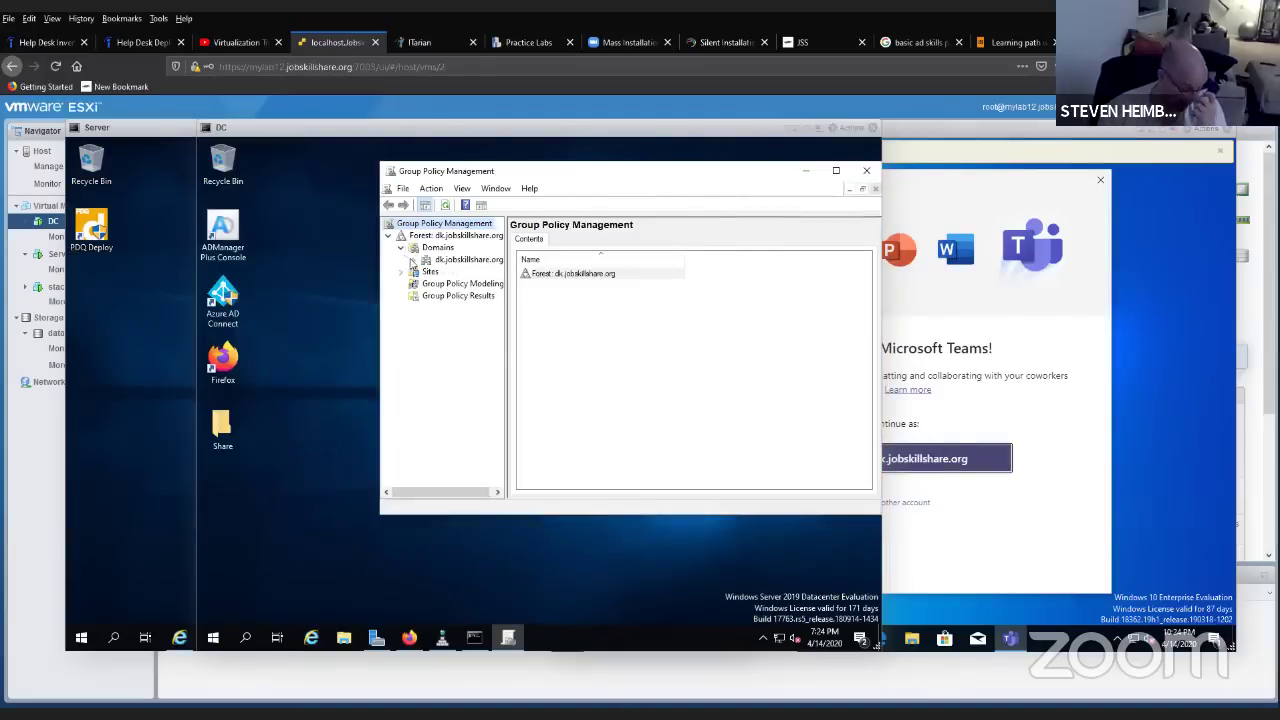
left_click(412, 260)
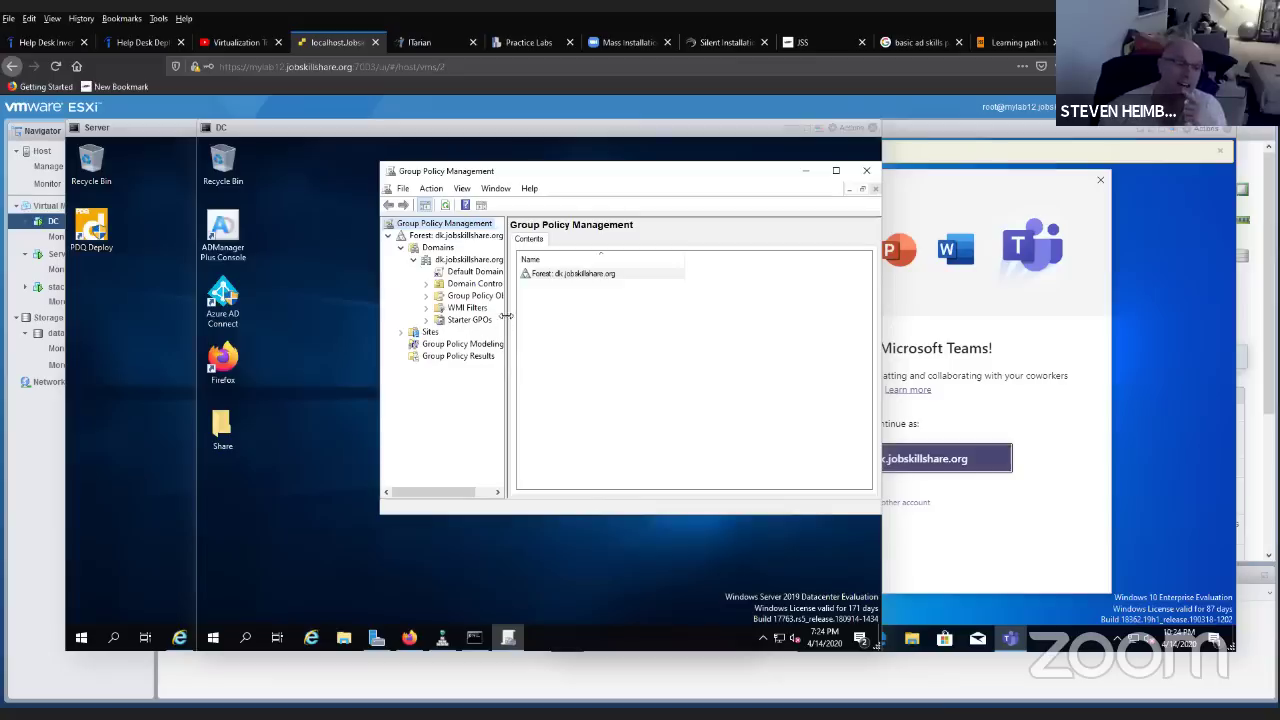
left_click_drag(507, 316, 618, 316)
left_click_drag(627, 178, 463, 187)
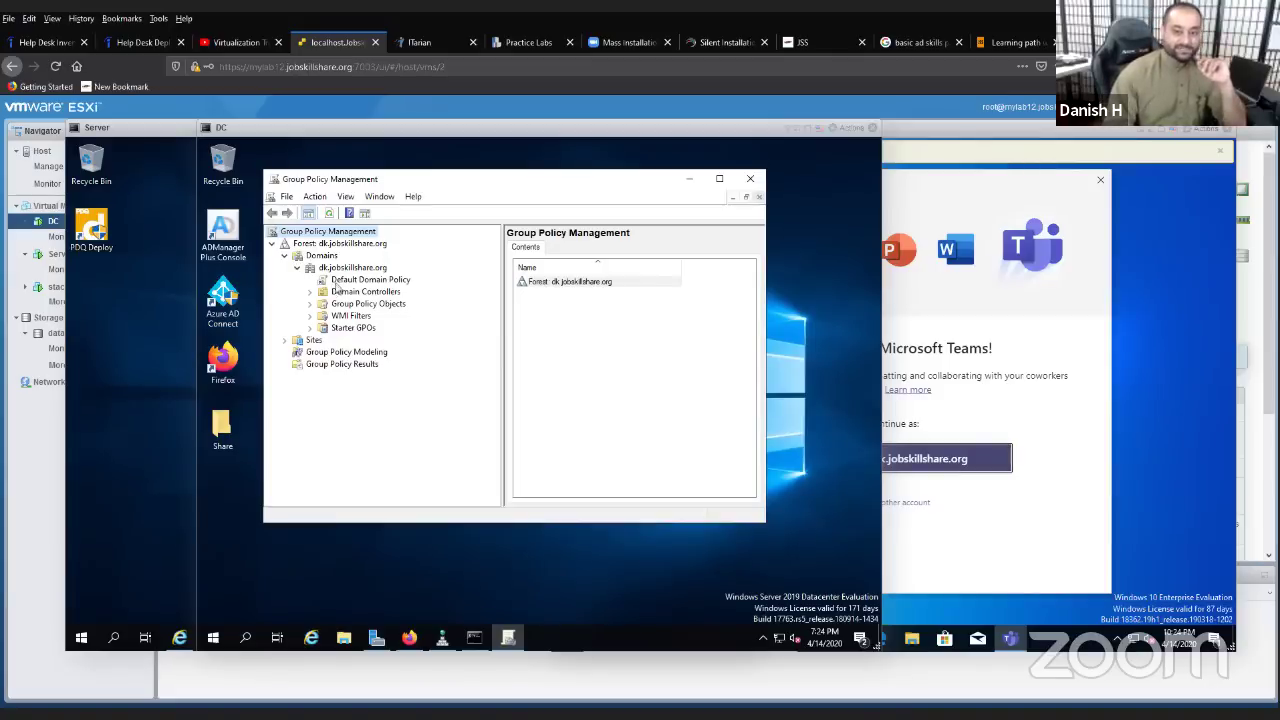
- Edit Default Domain Policy down to Computer Configuration's empty Software installation node, then bring Firefox forward
right_click(337, 283)
left_click(342, 292)
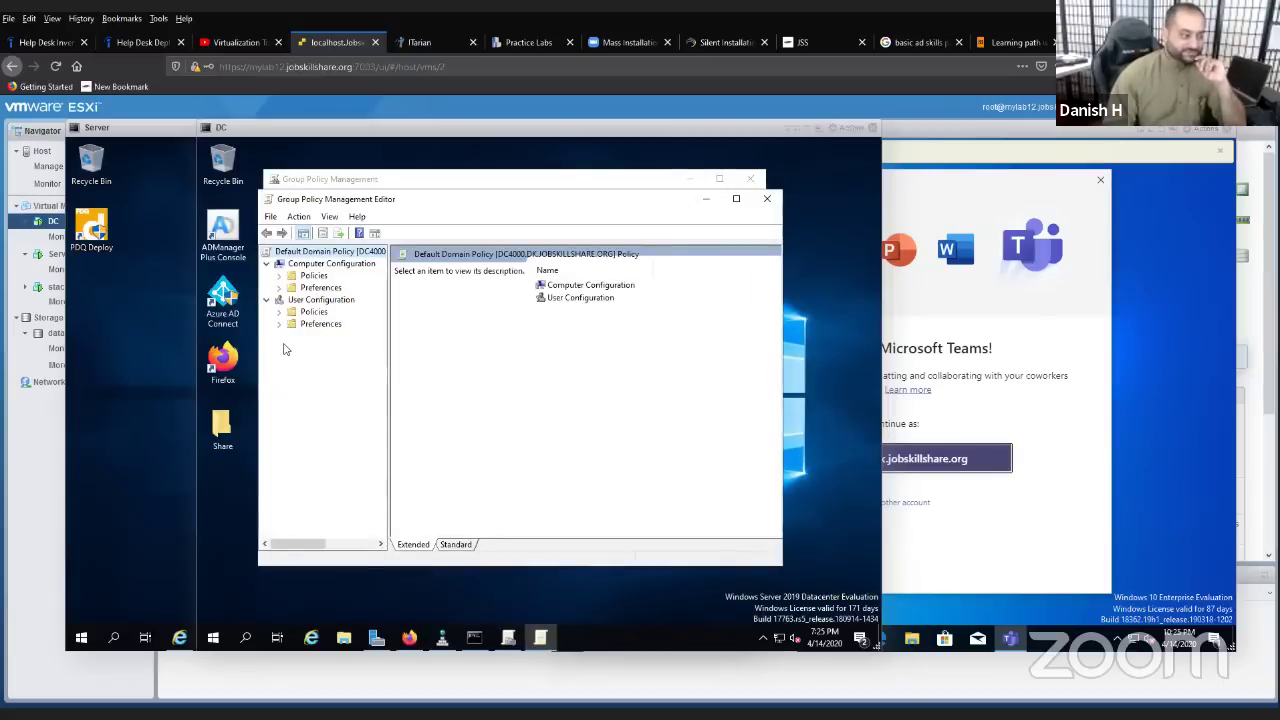
left_click(279, 276)
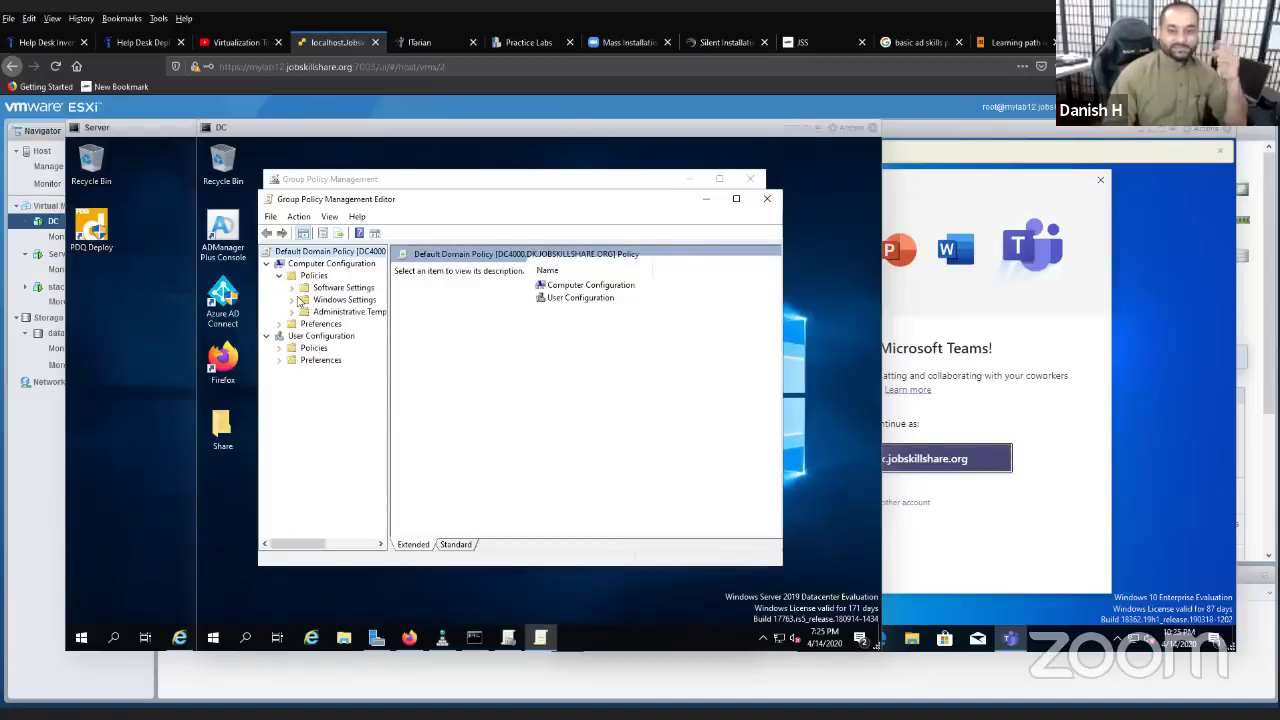
left_click(291, 287)
left_click(330, 299)
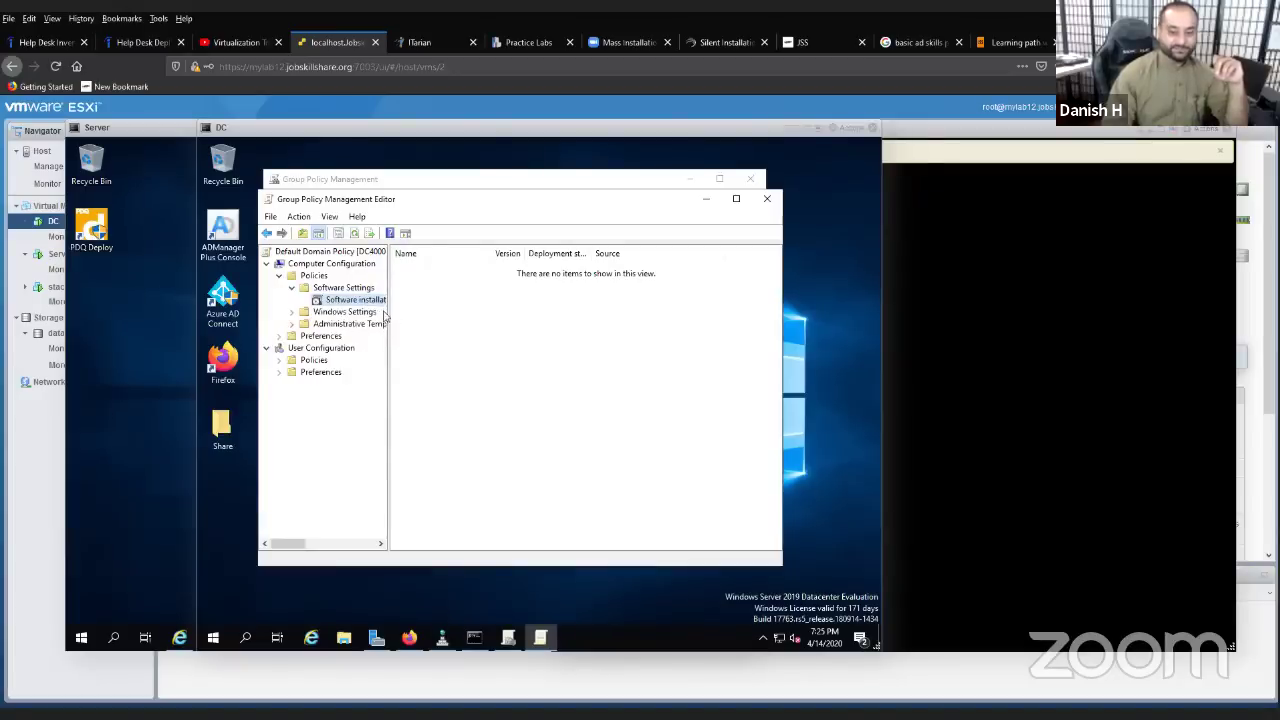
left_click_drag(388, 311, 430, 311)
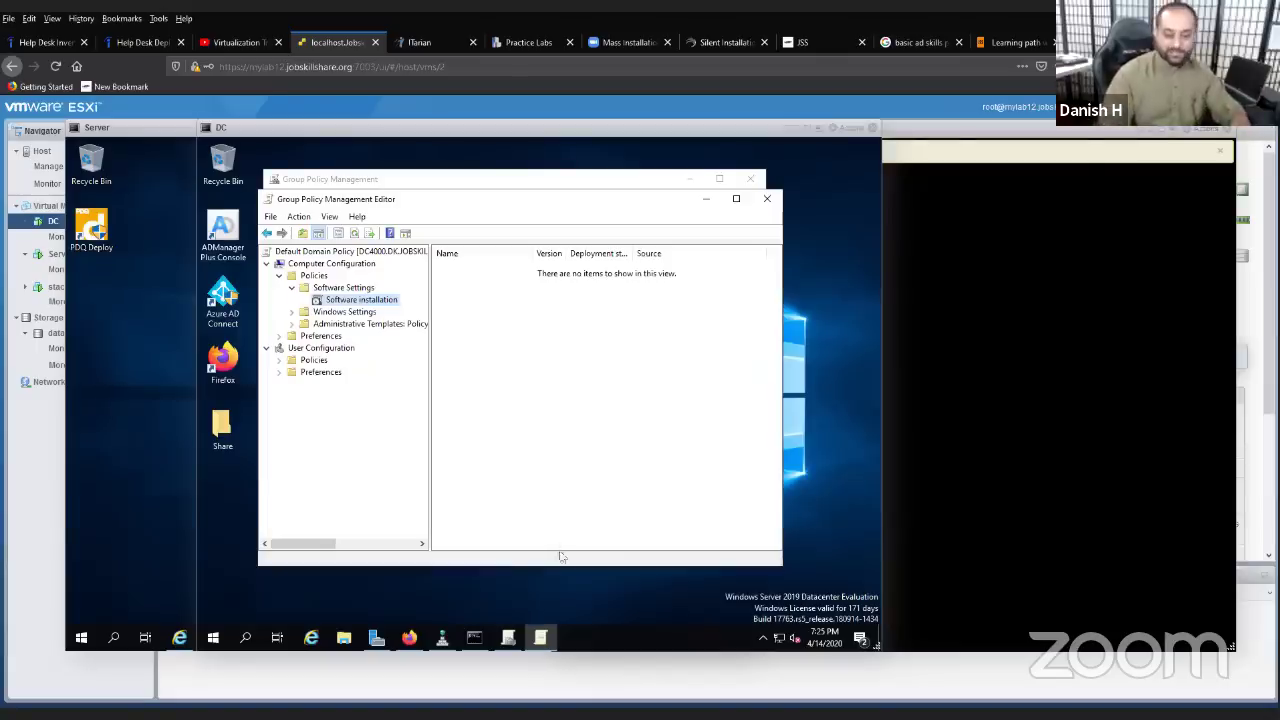
left_click(409, 637)
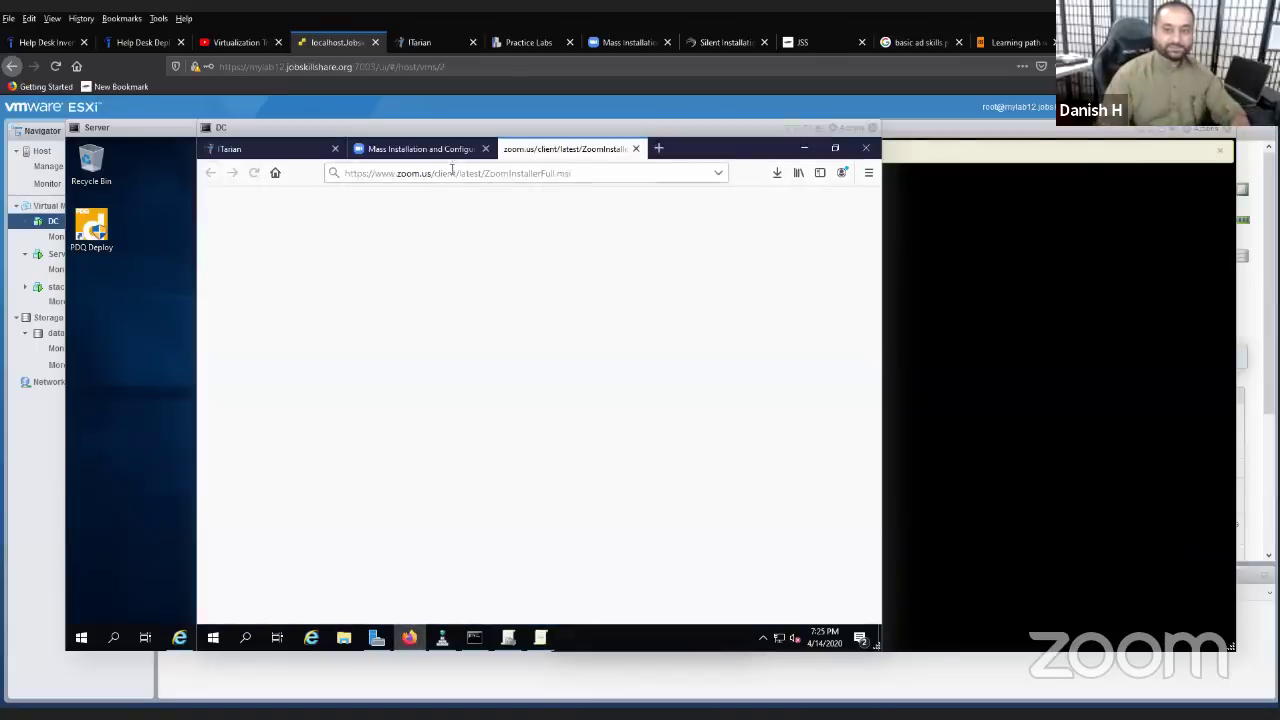
- Save ZoomInstallerFull.msi from the Zoom Mass Installation help page and open its Downloads folder
left_click(430, 150)
scroll(520, 390, "up", 1)
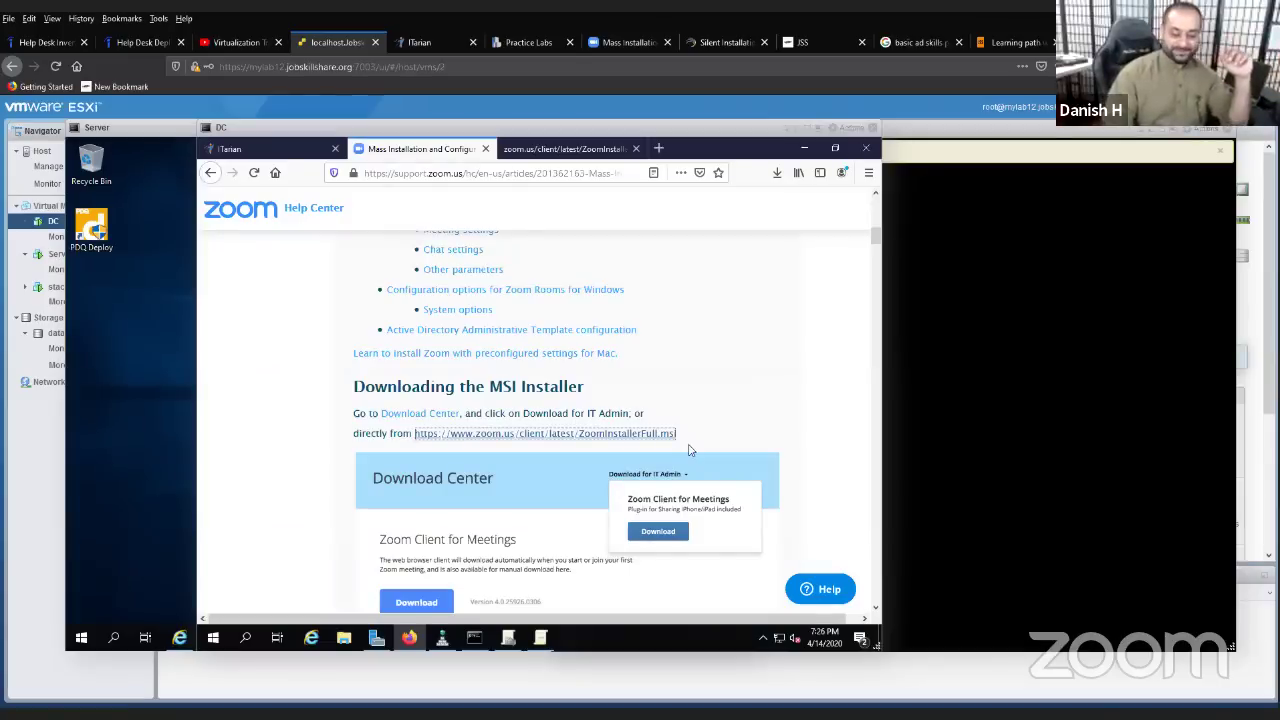
left_click(672, 438)
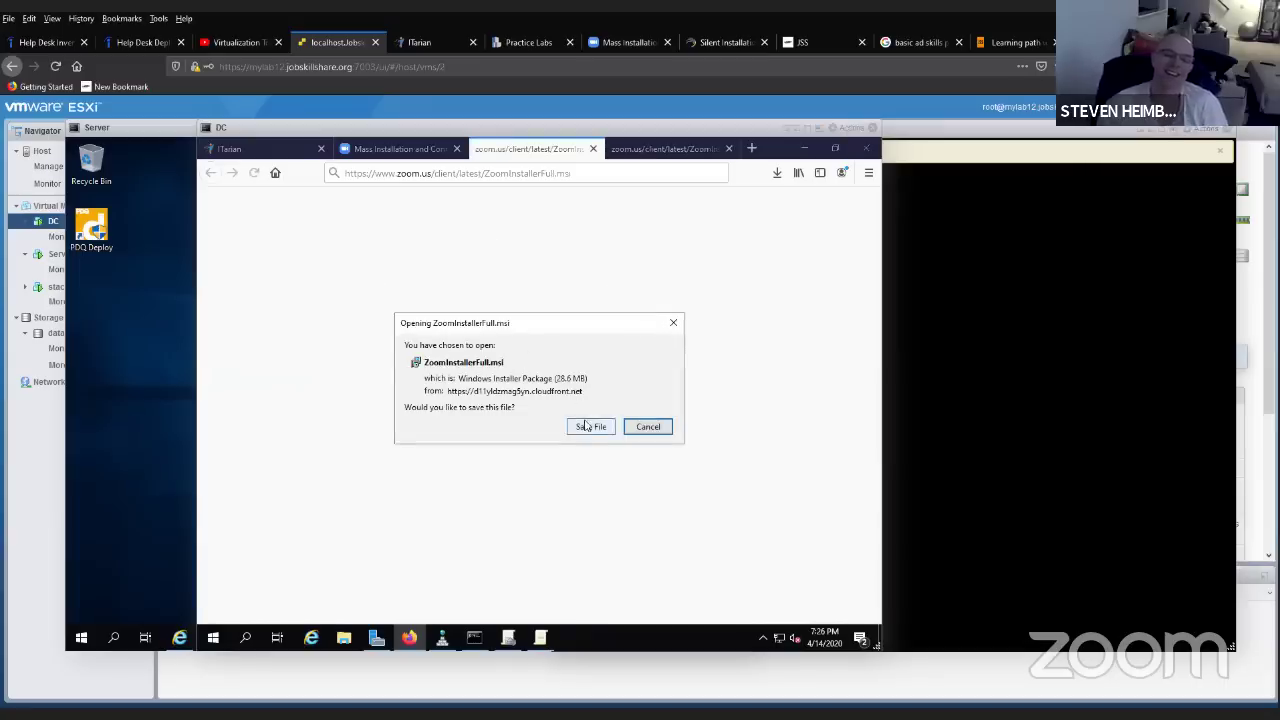
left_click(588, 427)
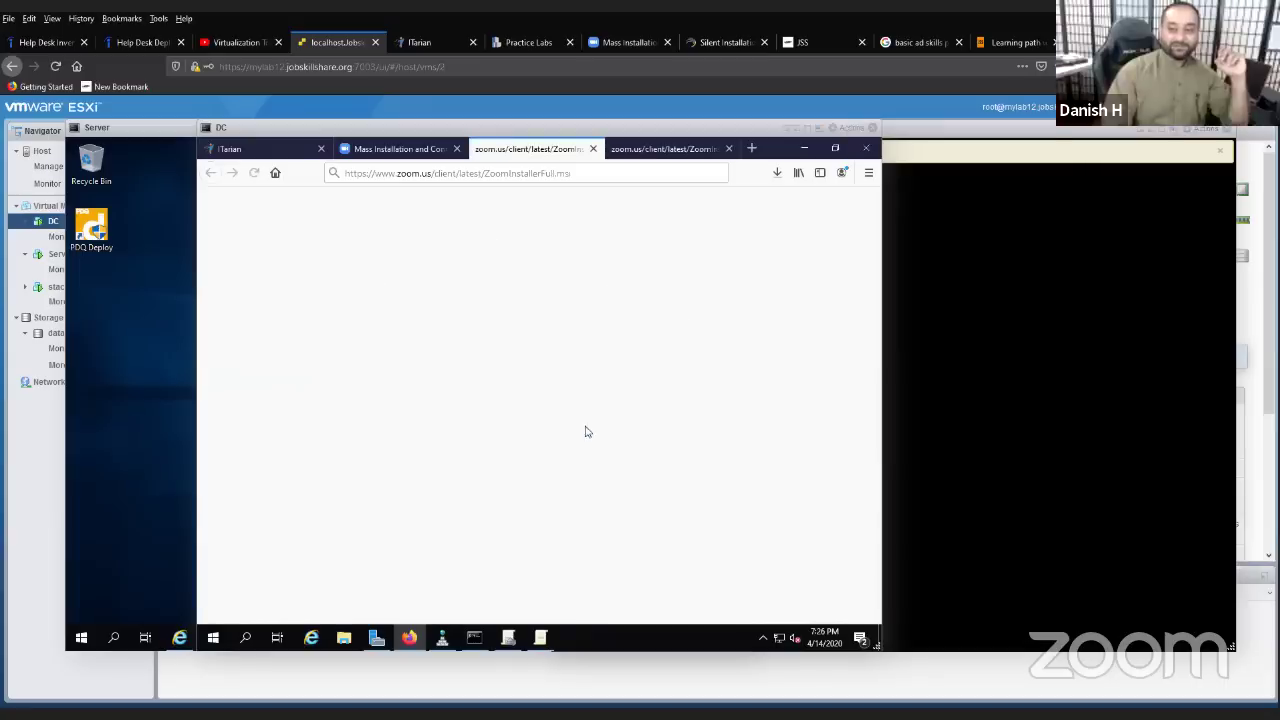
left_click(776, 173)
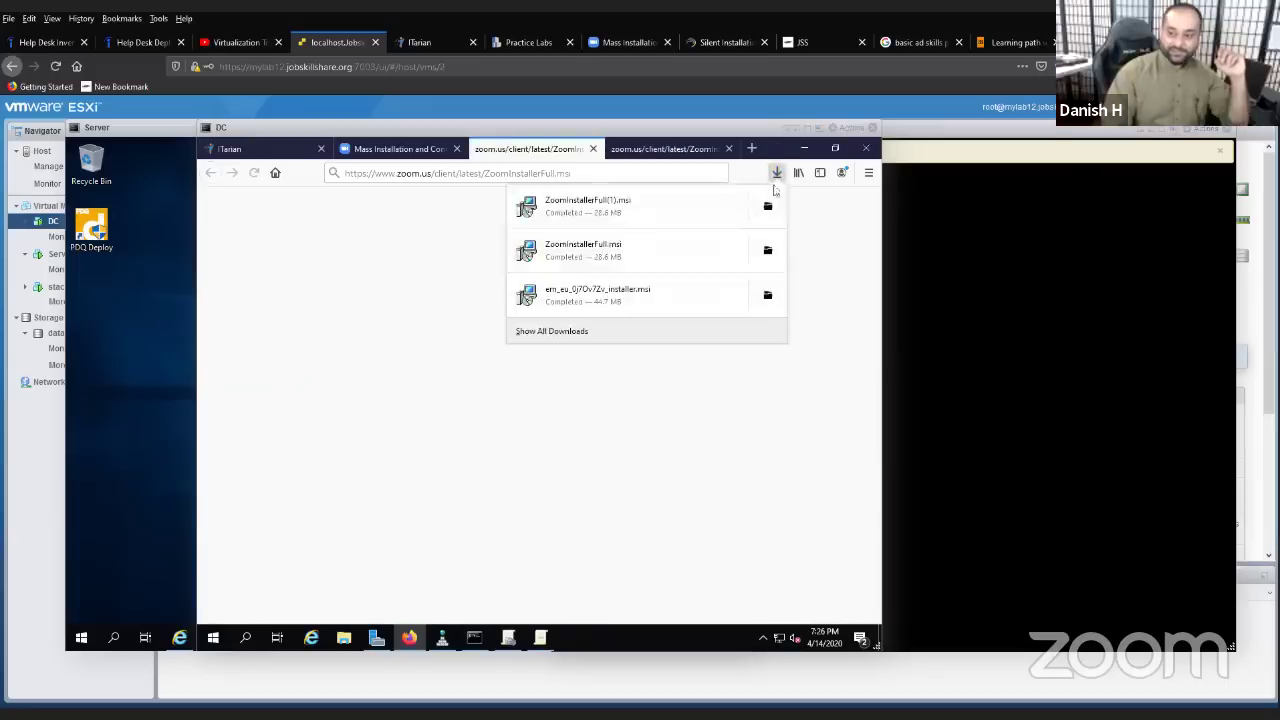
left_click(766, 252)
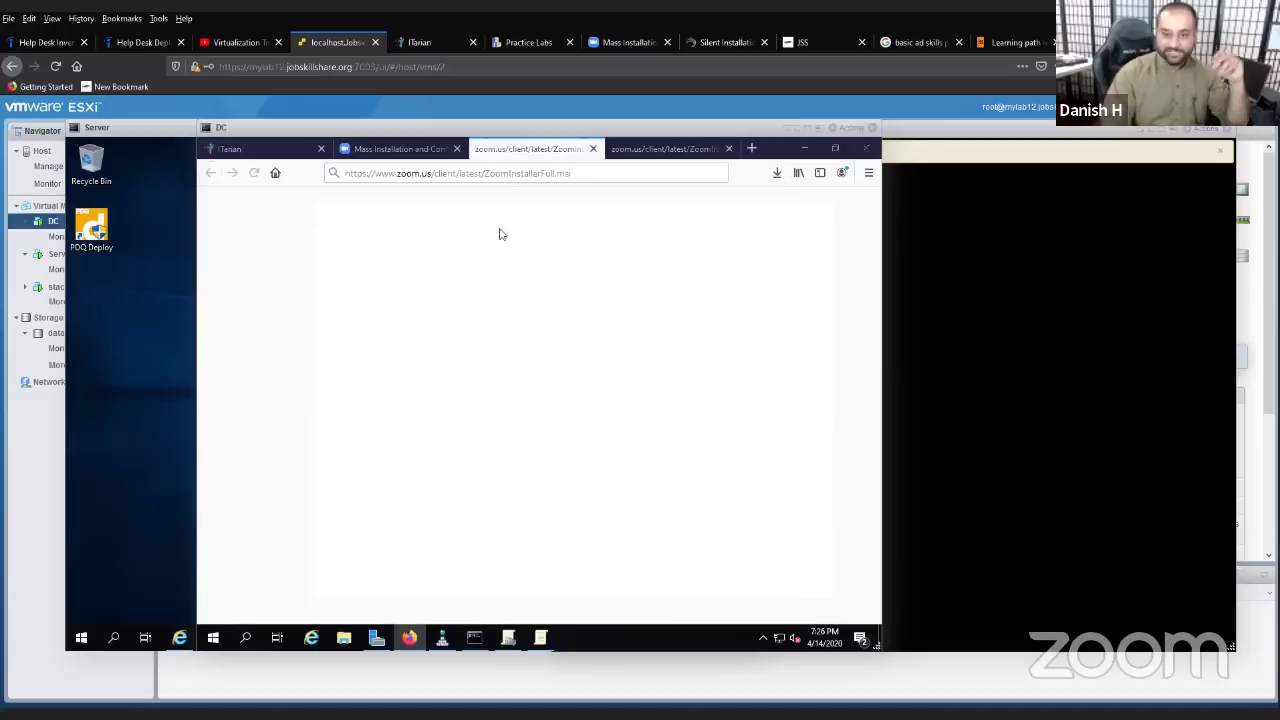
- Copy ZoomInstallerFull from Downloads into C:\Share, replacing the existing file, then minimize Firefox
right_click(478, 337)
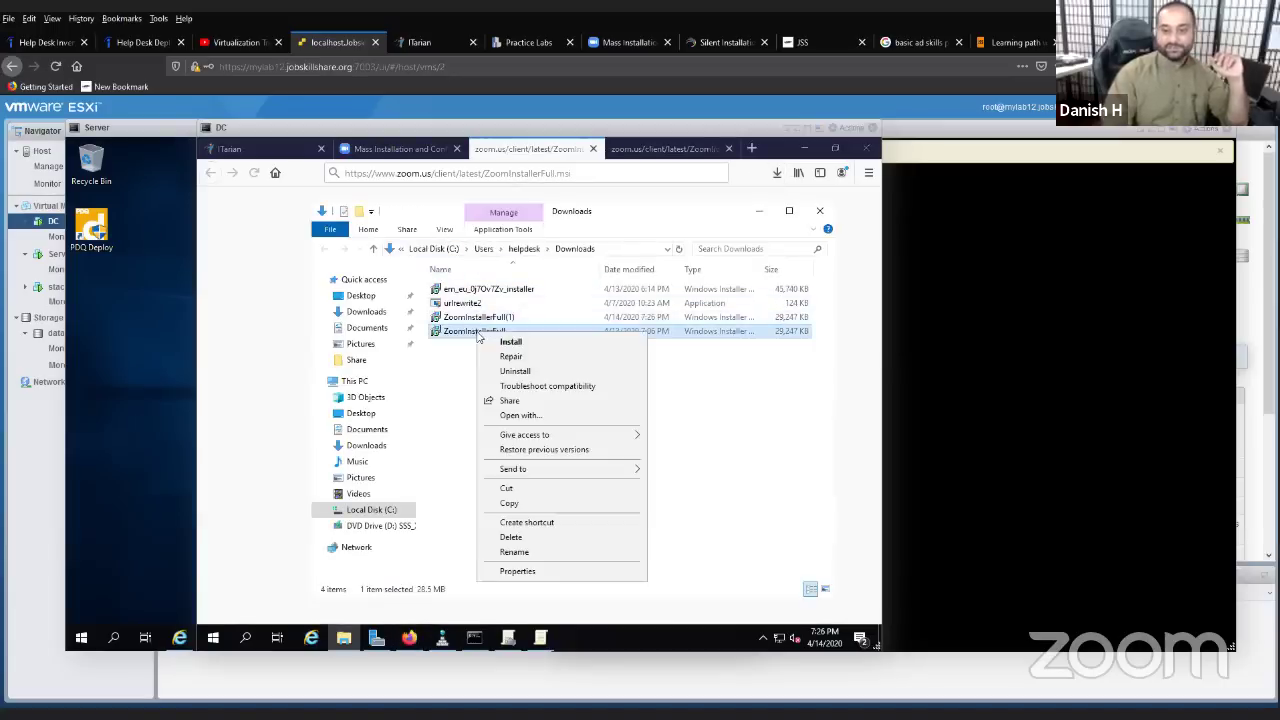
left_click(547, 508)
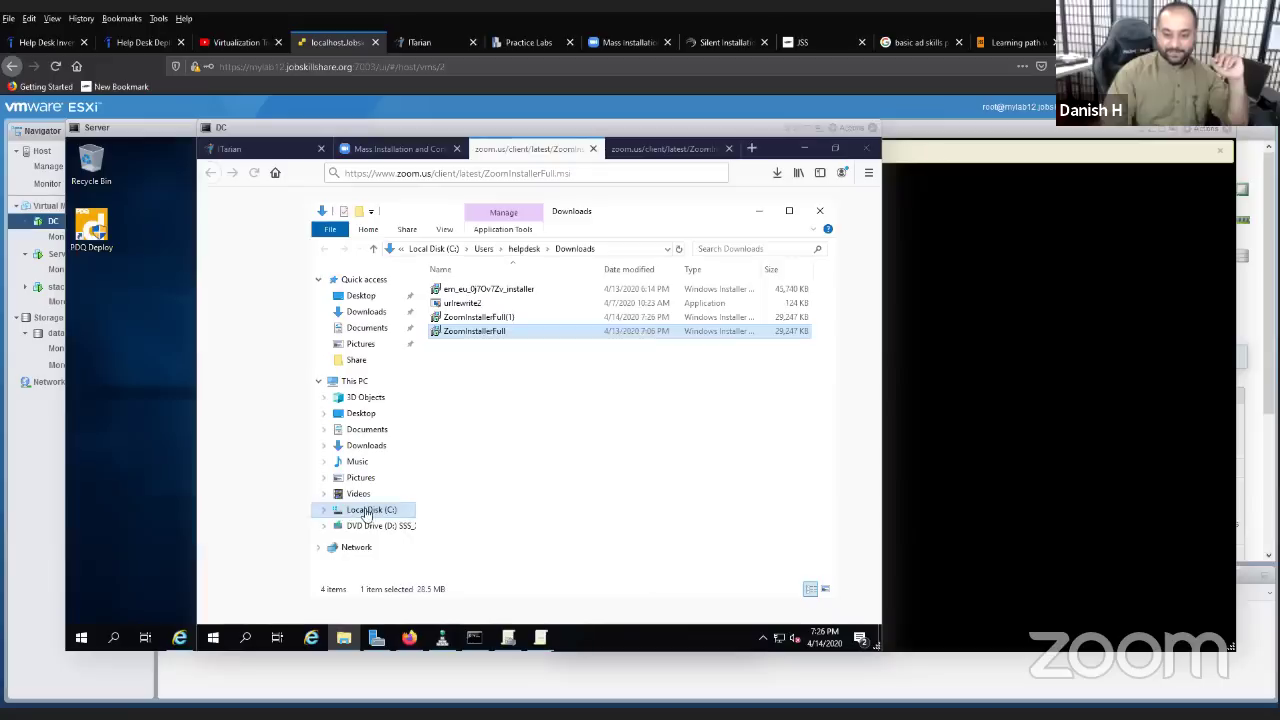
left_click(370, 510)
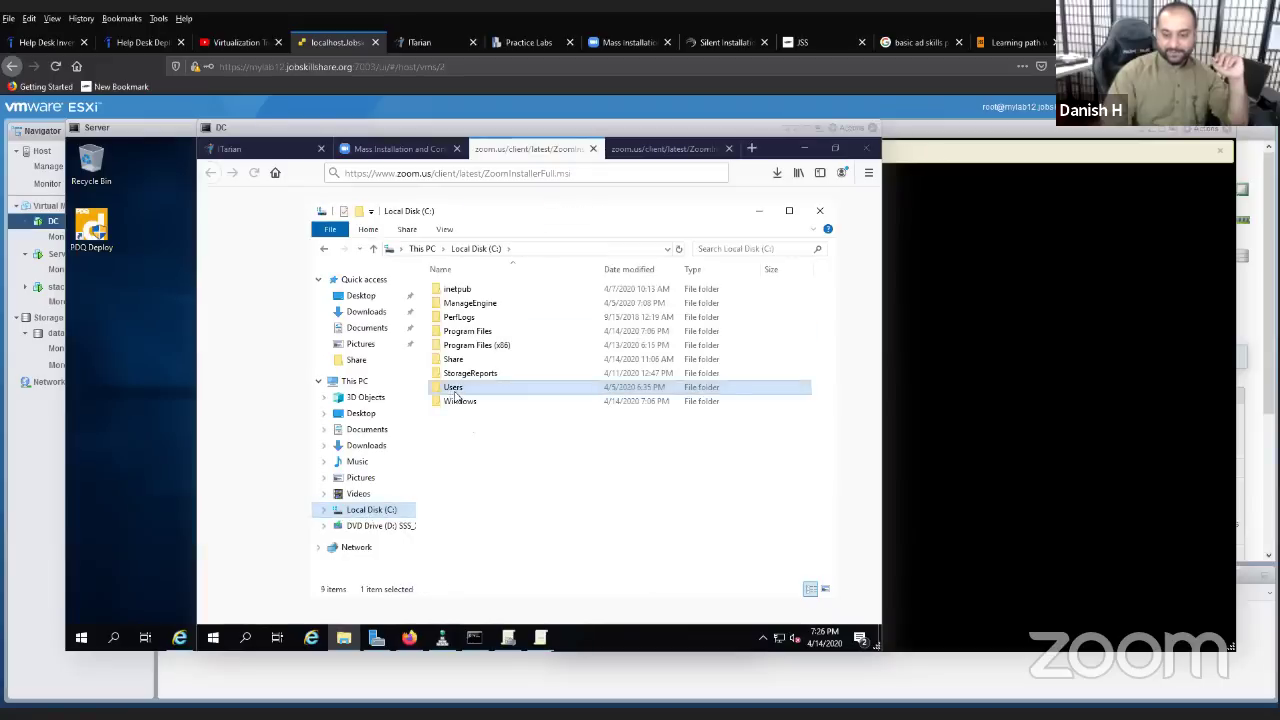
double_click(455, 359)
right_click(518, 407)
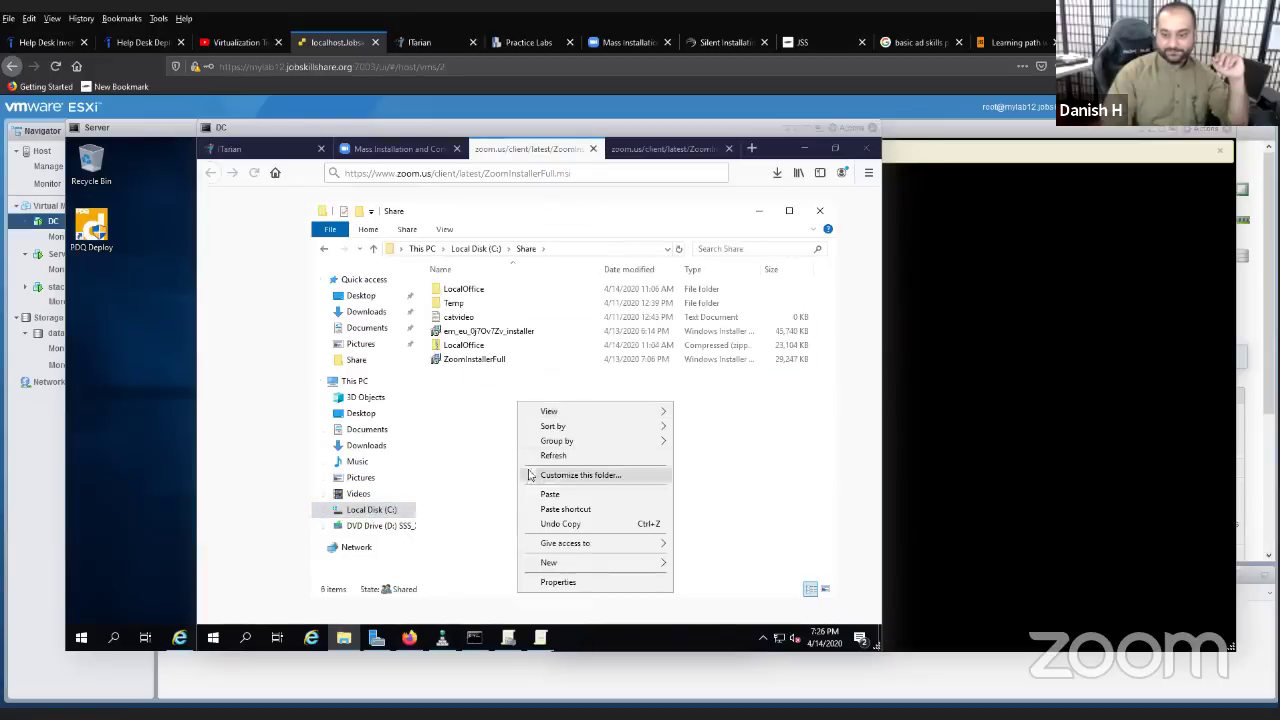
left_click(540, 497)
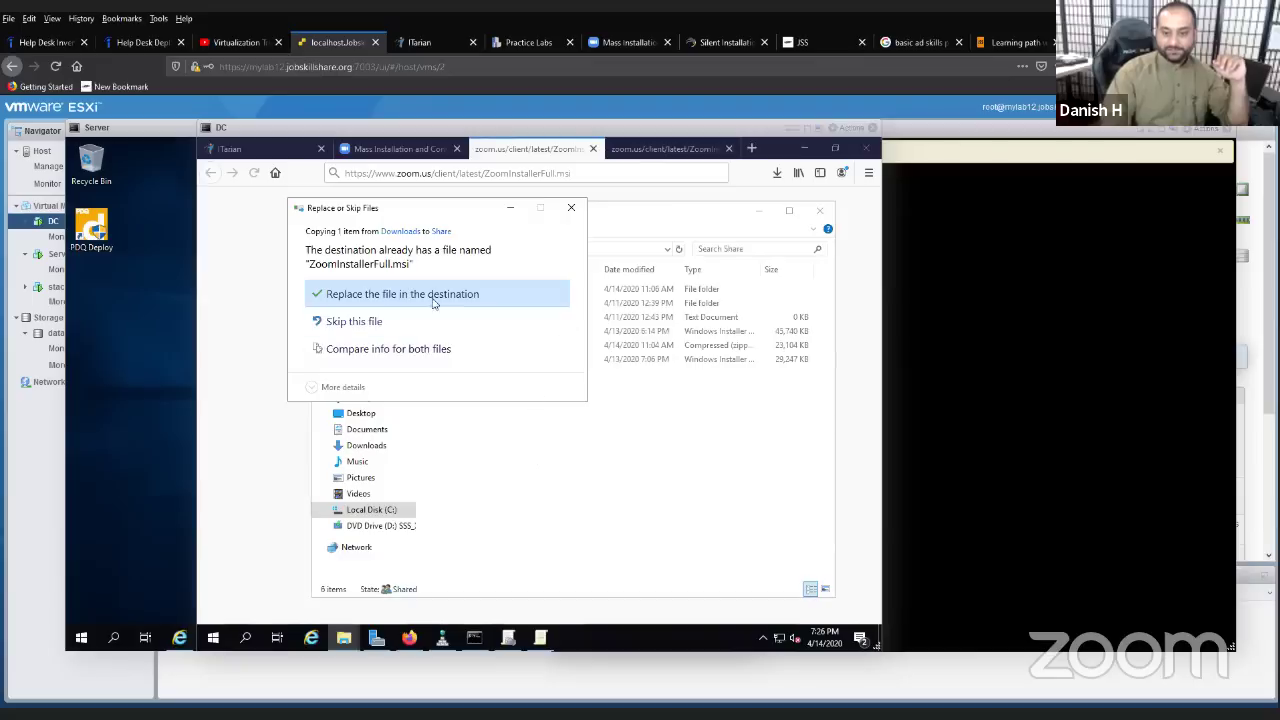
left_click(486, 294)
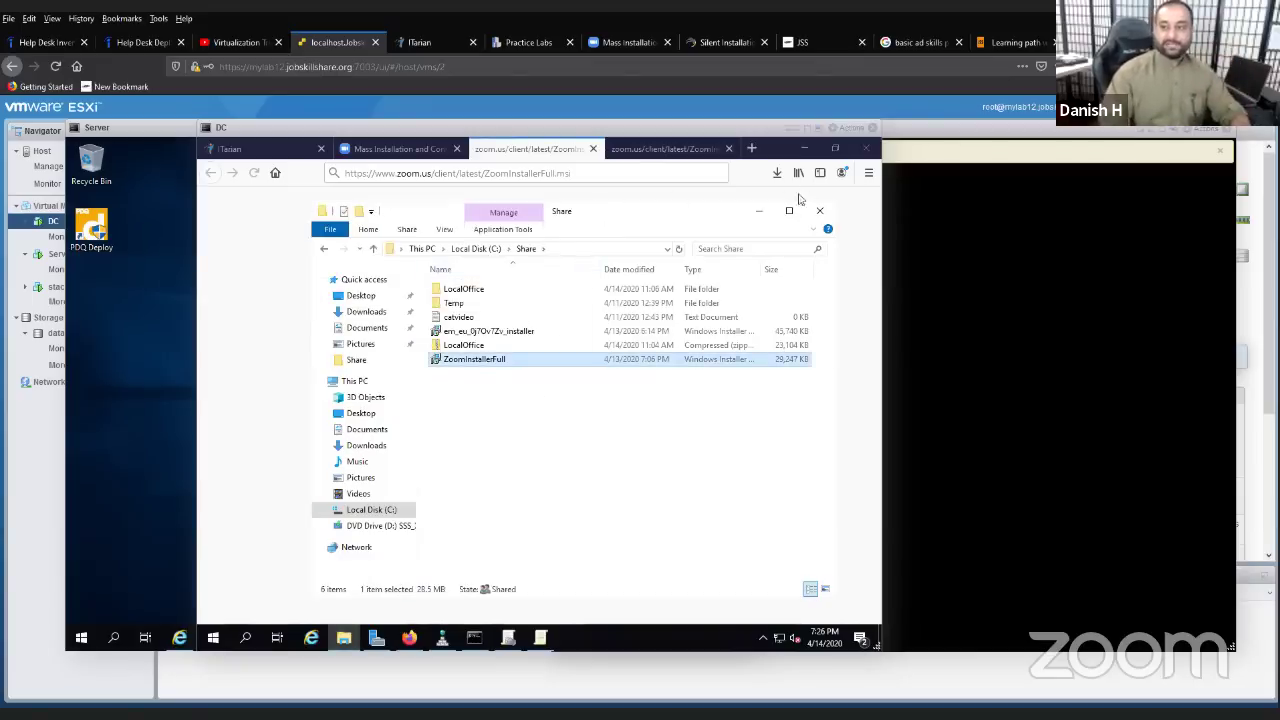
left_click(804, 149)
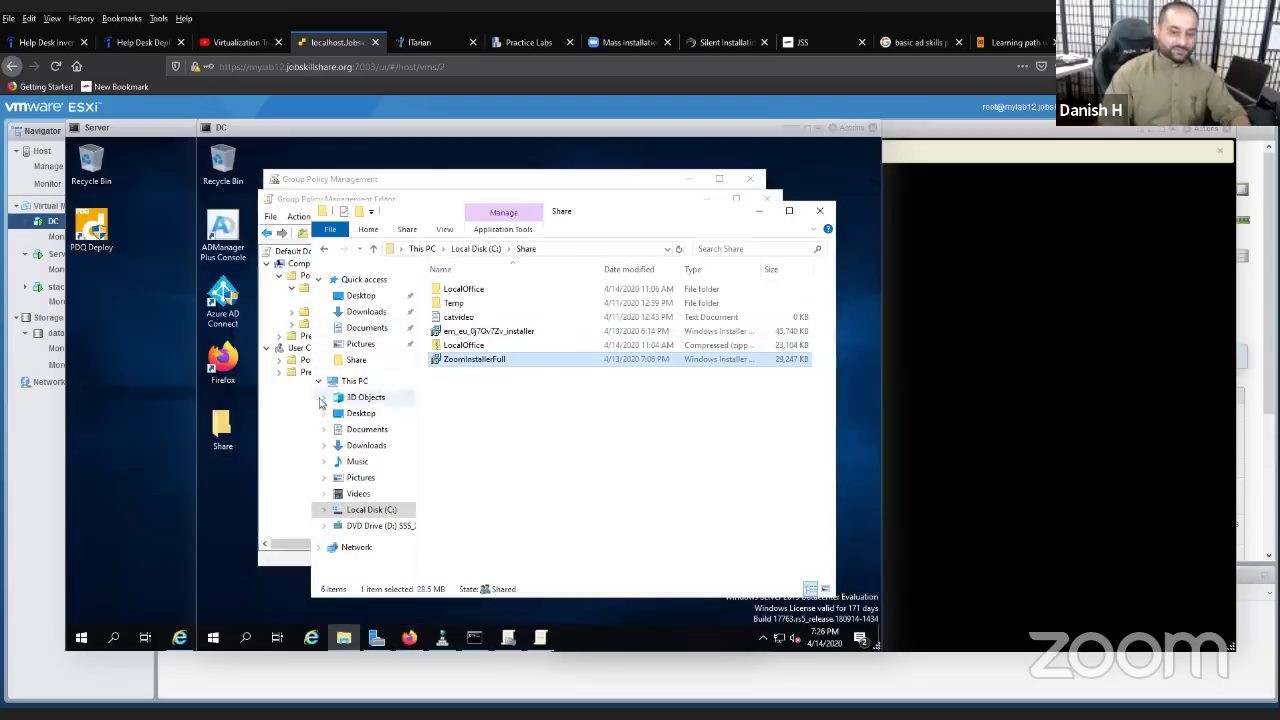
- Add a new Software installation package, selecting C:\Share\ZoomInstallerFull.msi in the Open dialog
left_click(297, 418)
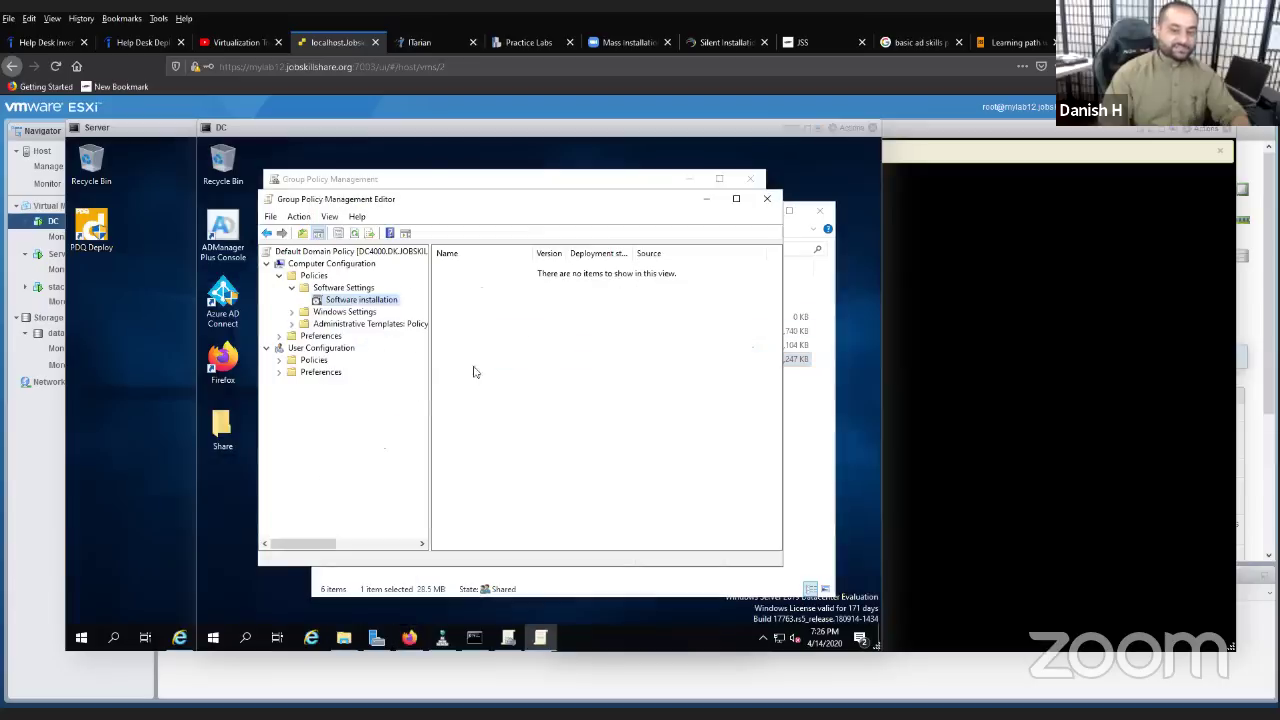
right_click(504, 310)
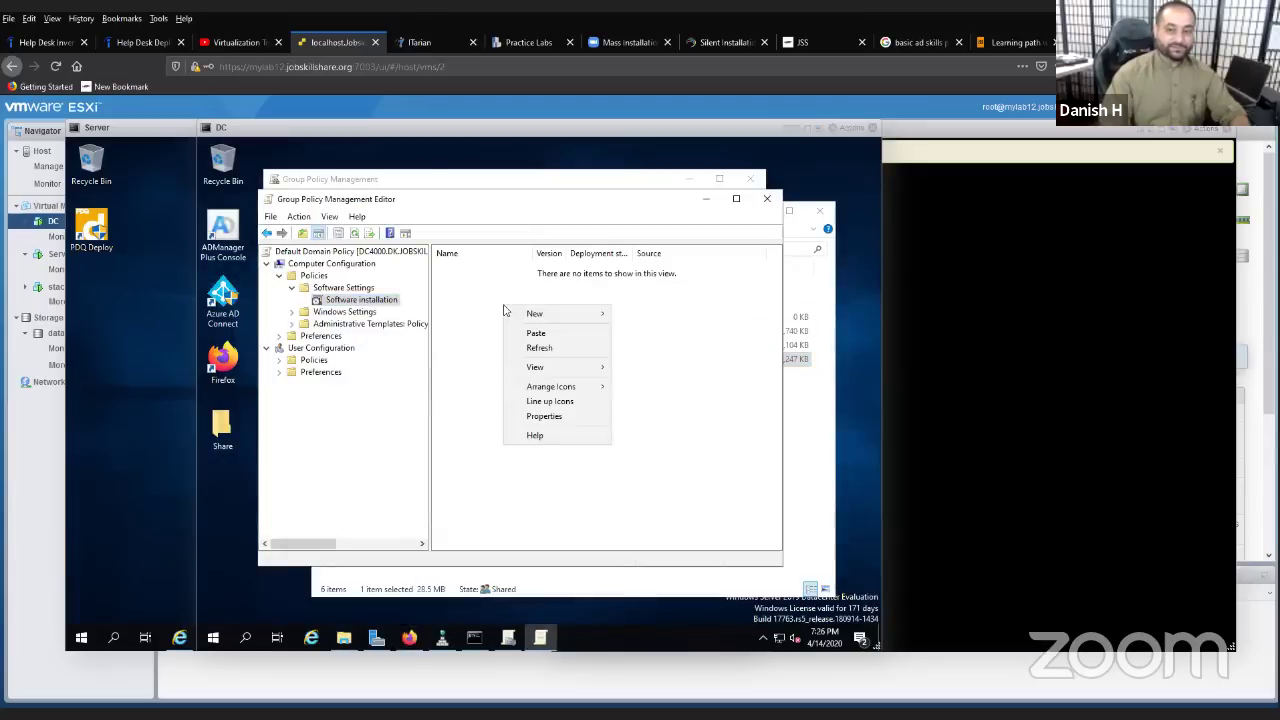
right_click(396, 303)
mouse_move(420, 310)
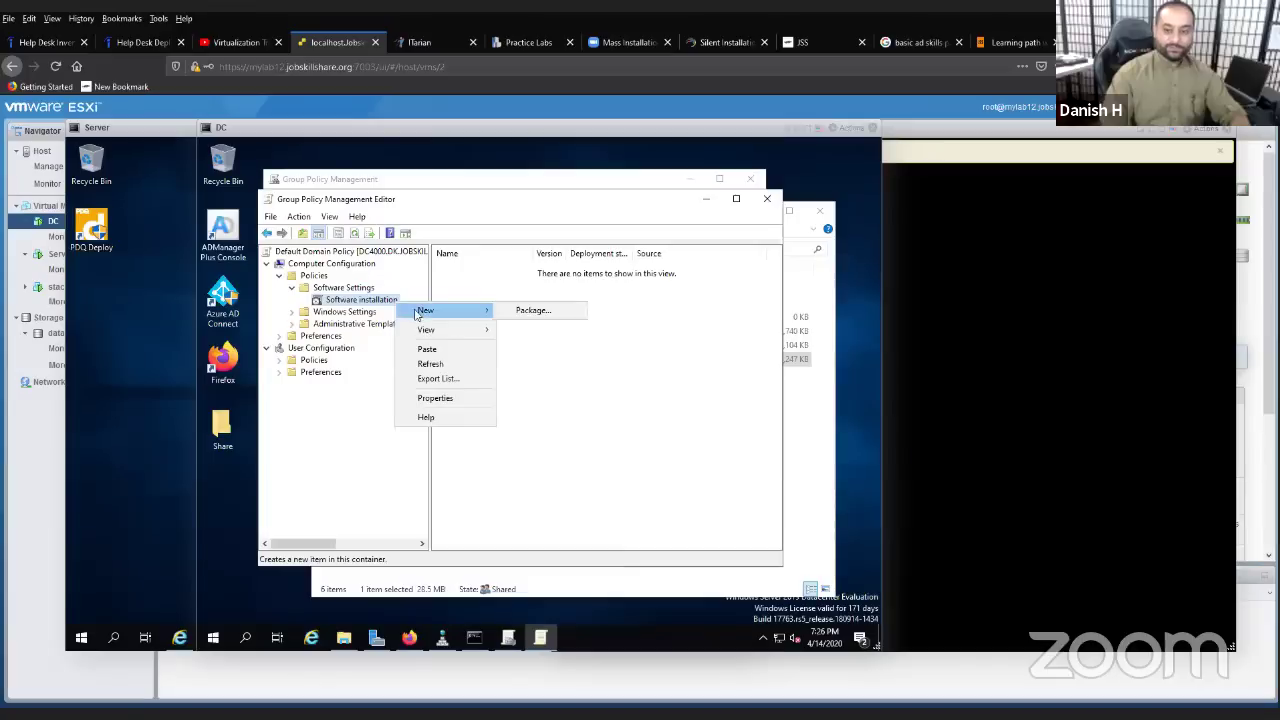
left_click(520, 311)
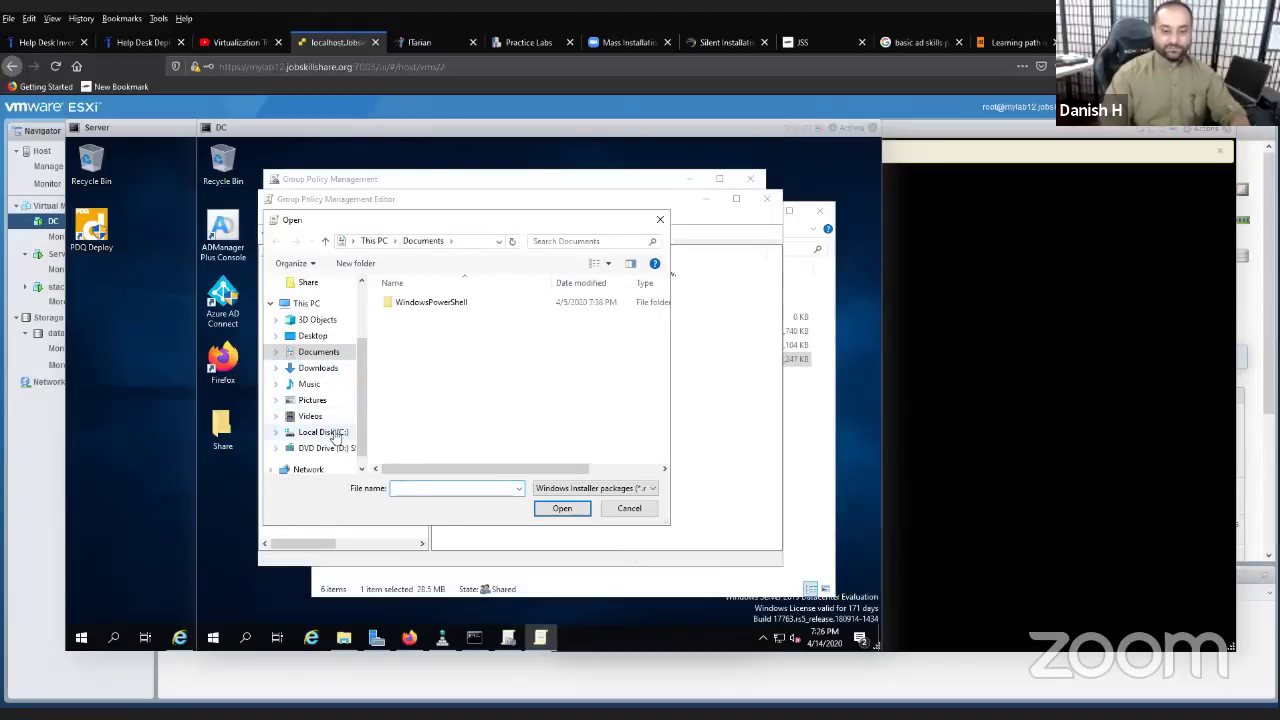
left_click(333, 432)
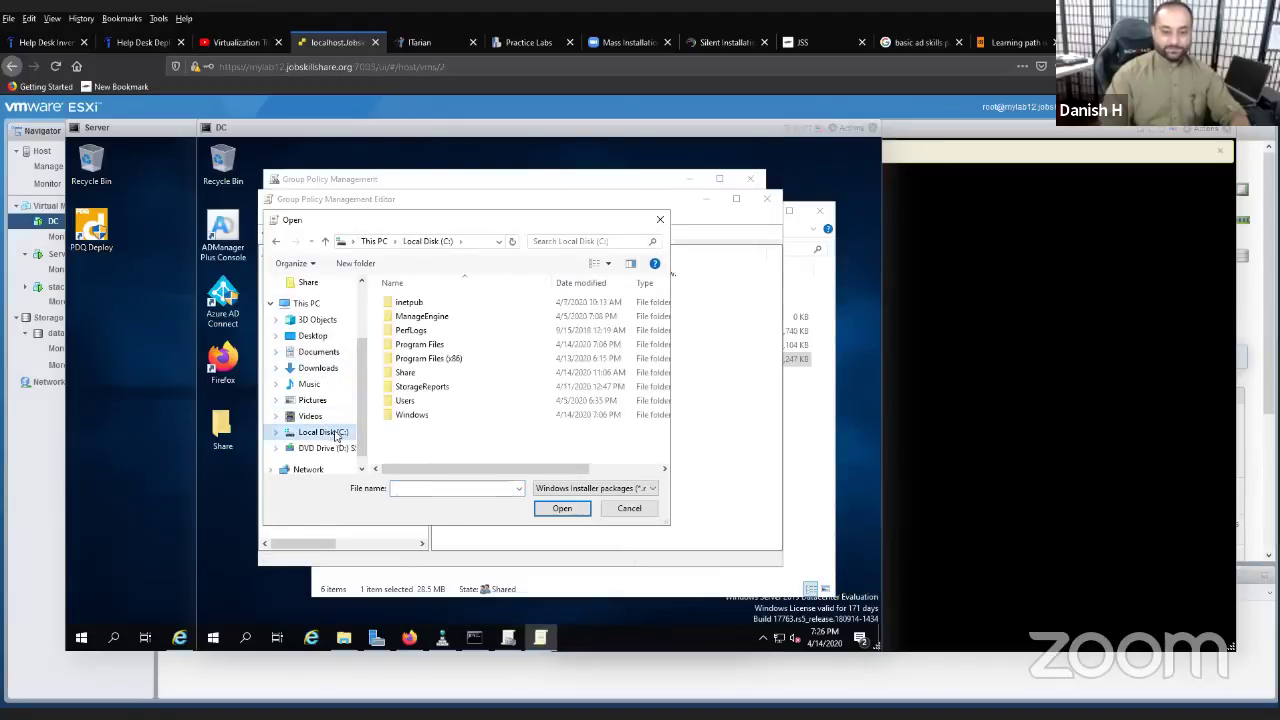
left_click(478, 243)
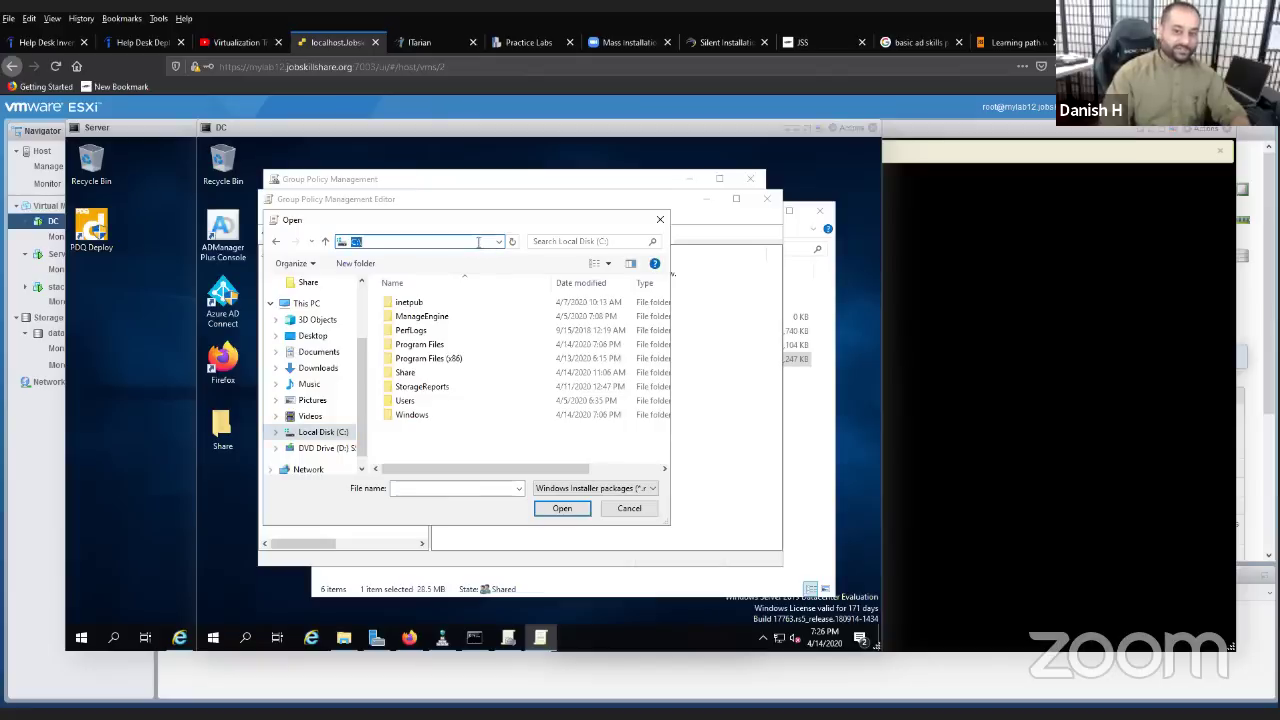
double_click(405, 372)
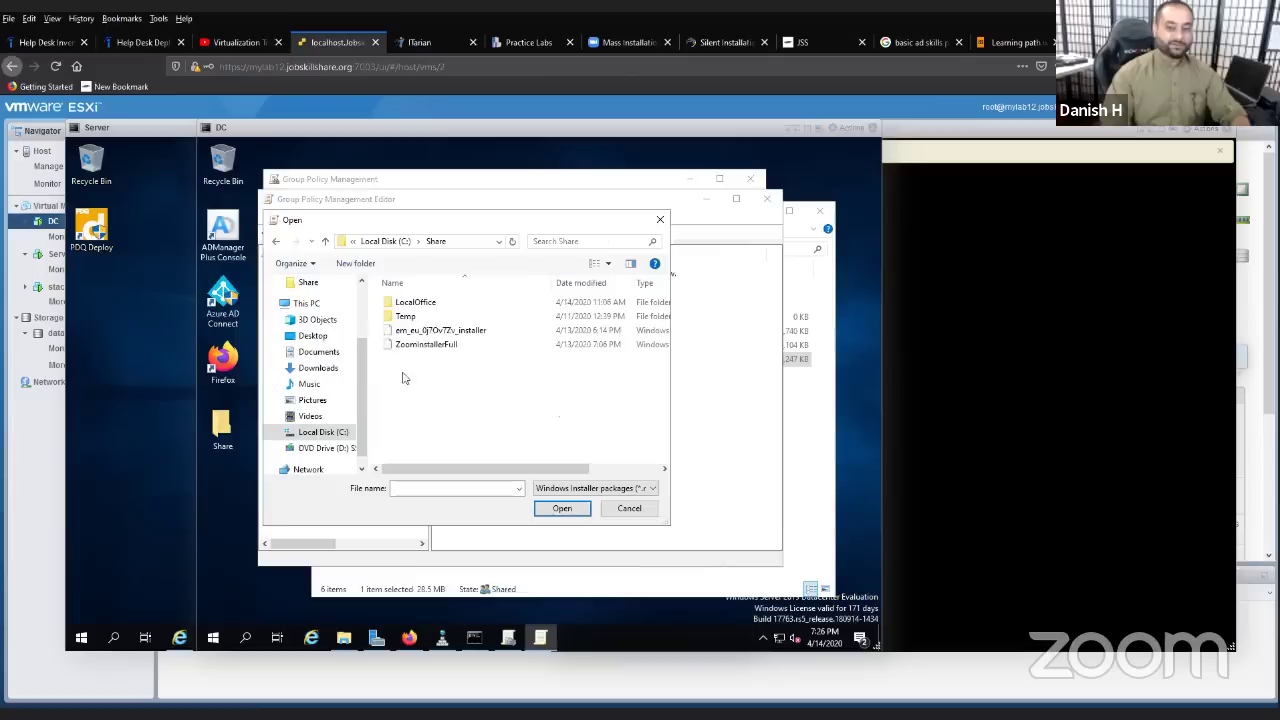
double_click(426, 345)
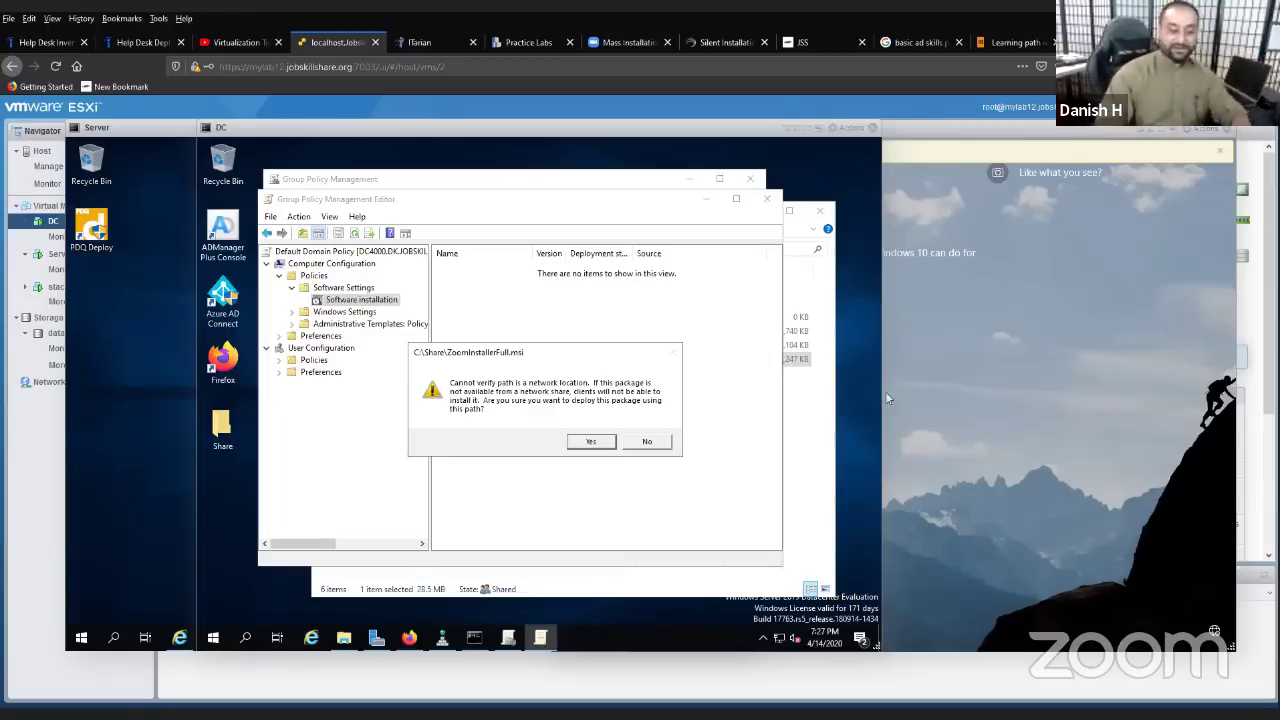
- Decline the local path and browse to the \\dc4000\Share2 network share in File Explorer
left_click(646, 443)
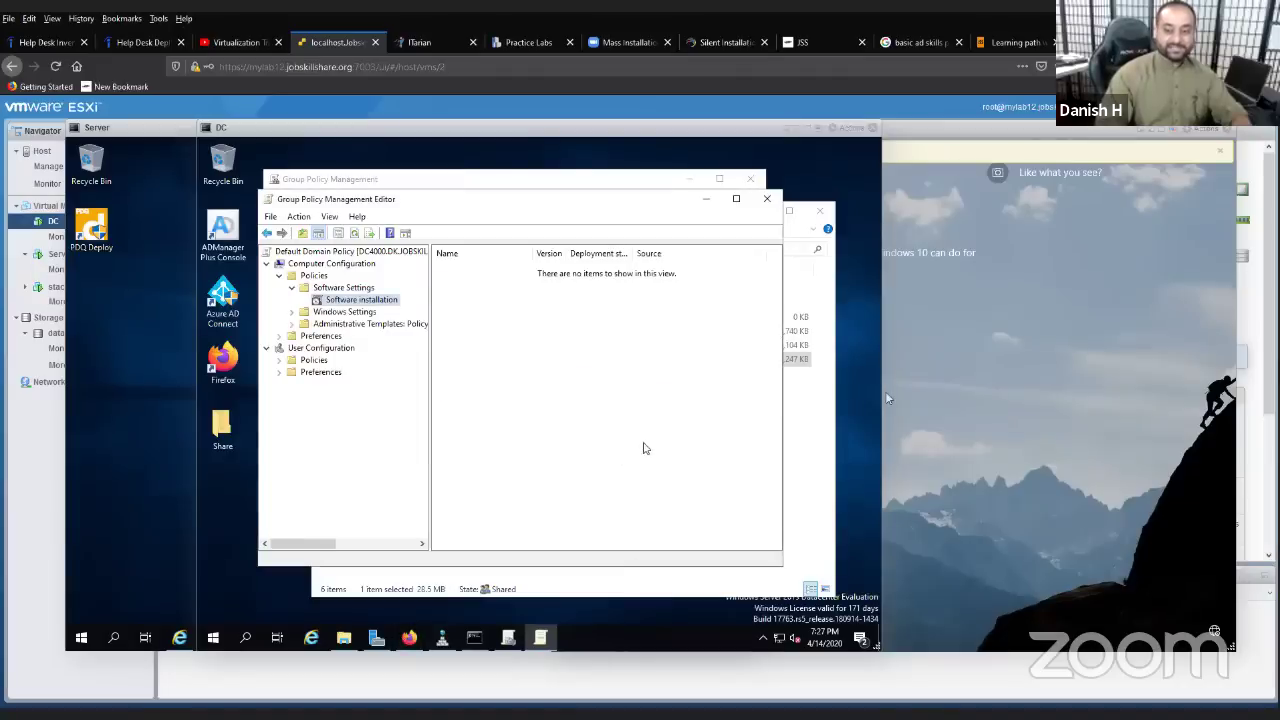
left_click(343, 637)
left_click(578, 249)
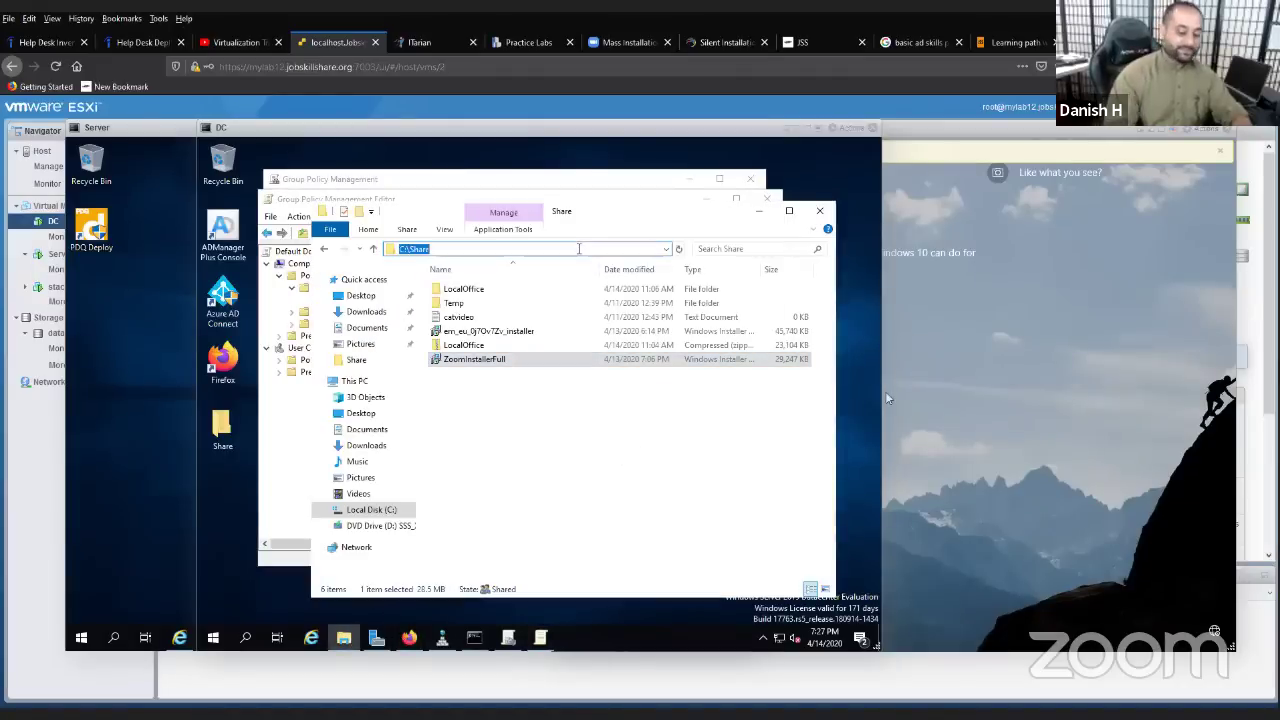
type("\\\\dc4")
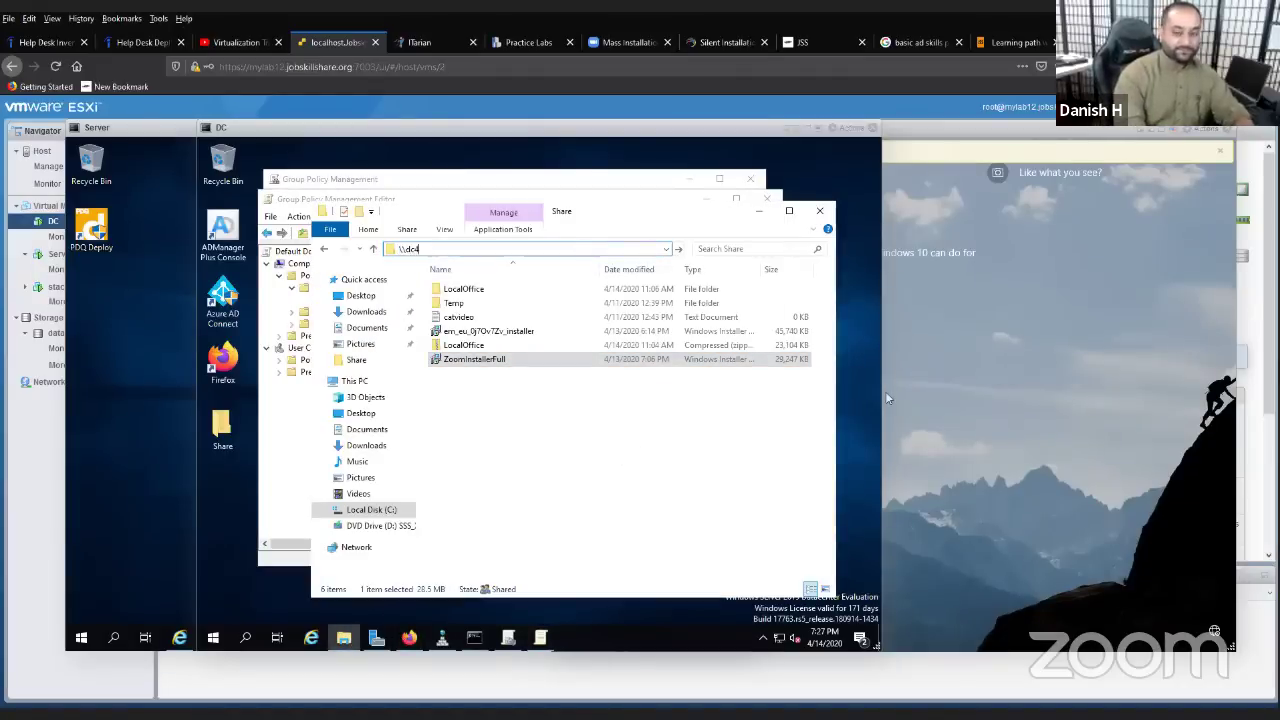
type("000\\share")
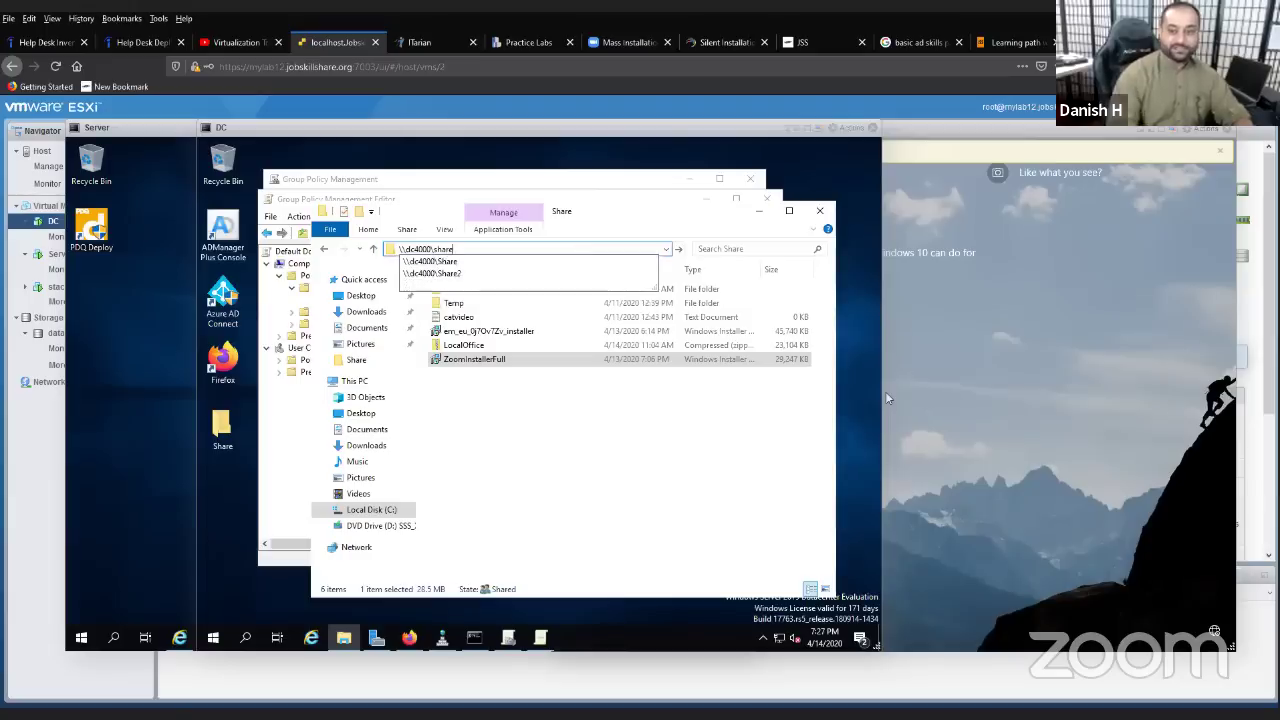
left_click(540, 275)
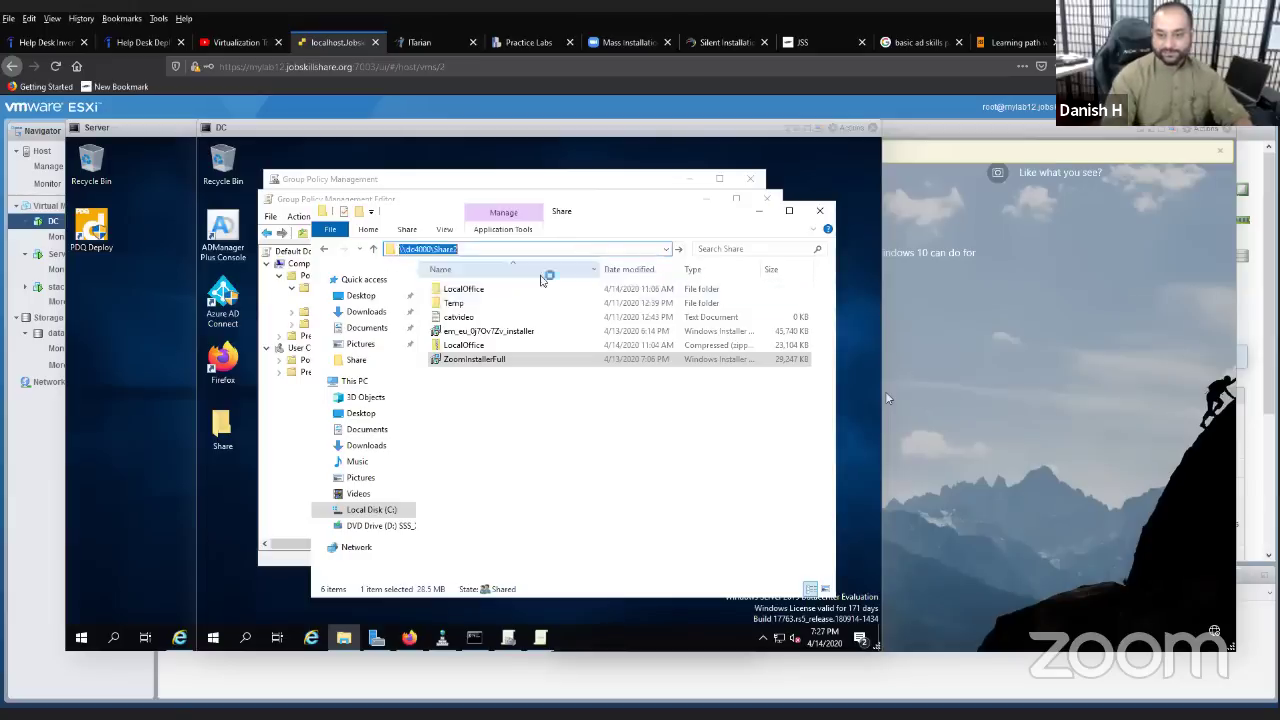
- Copy the \\dc4000\Share2 path and close the Explorer window
right_click(428, 250)
left_click(460, 290)
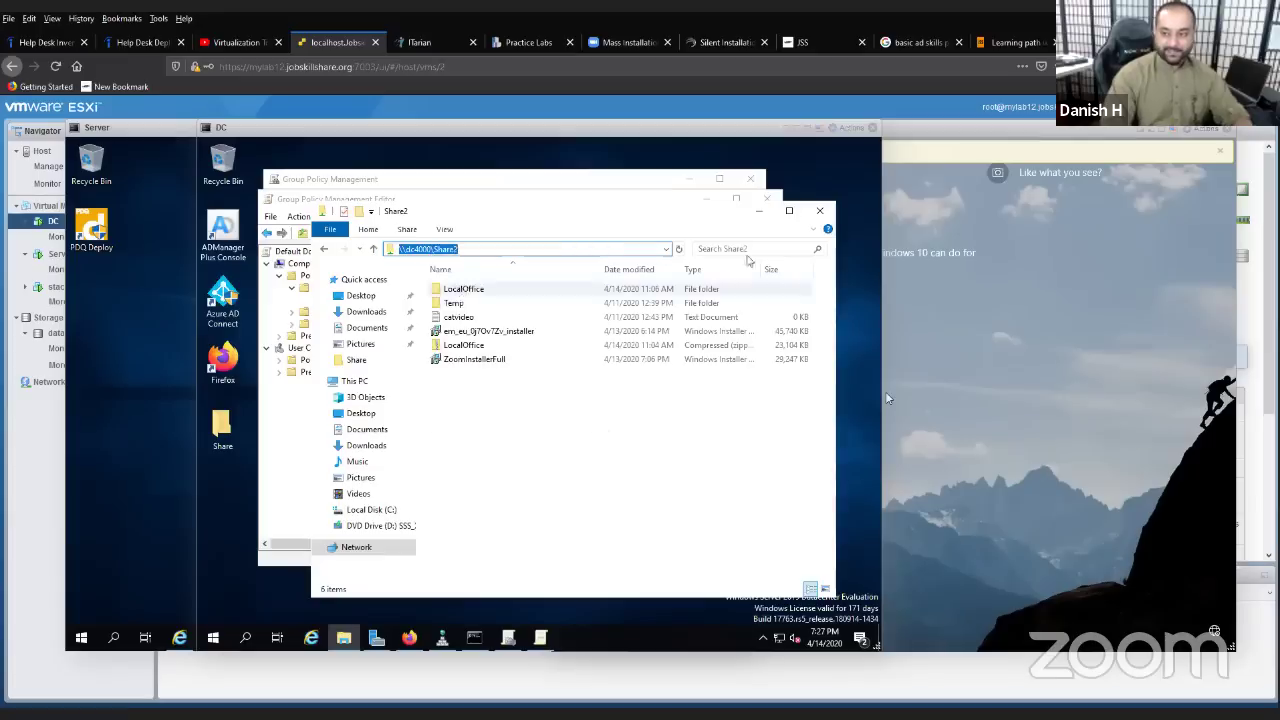
left_click(826, 216)
right_click(491, 318)
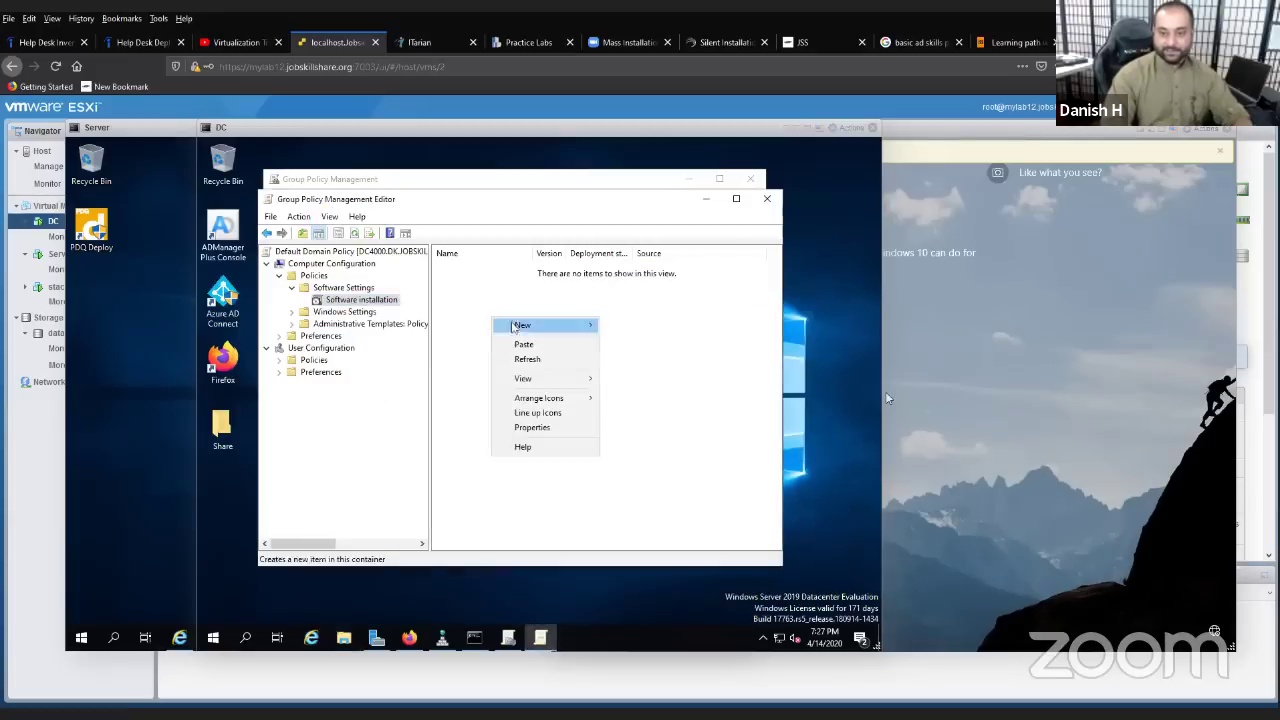
- Add ZoomInstallerFull from the pasted \\dc4000\Share2 path as an Assigned package, then dismiss the failure error
mouse_move(585, 325)
left_click(634, 326)
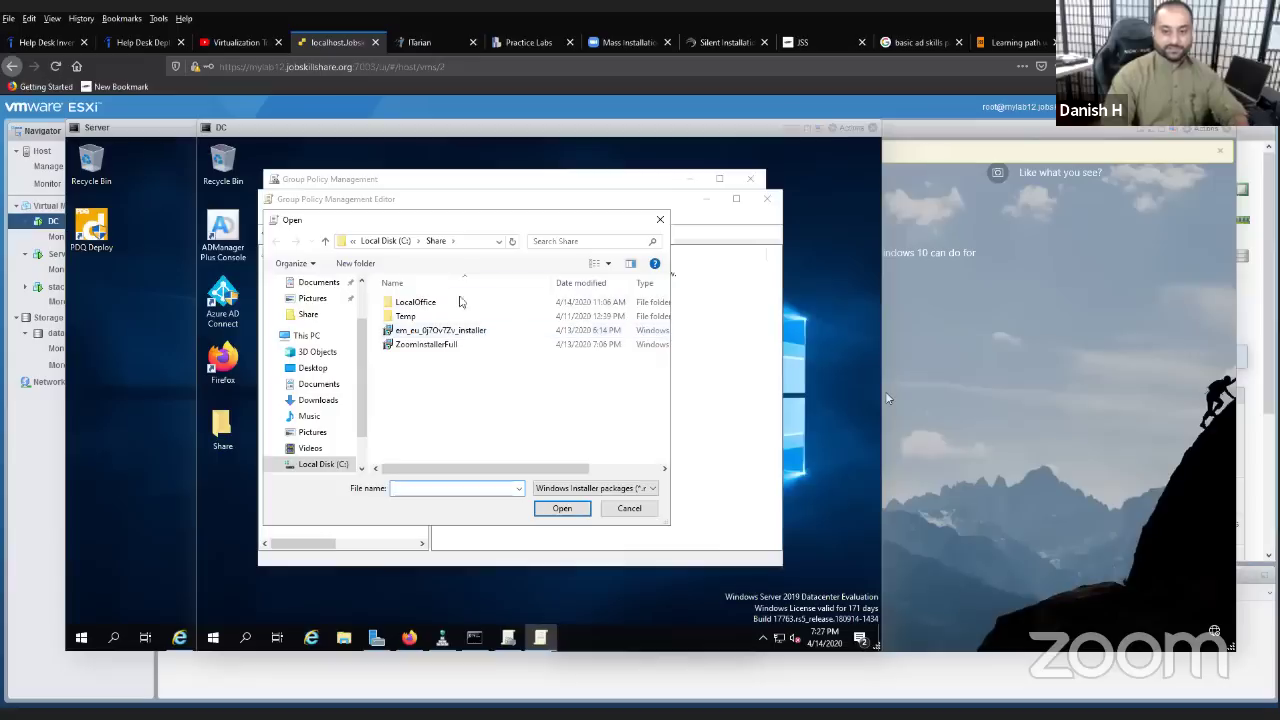
left_click(466, 244)
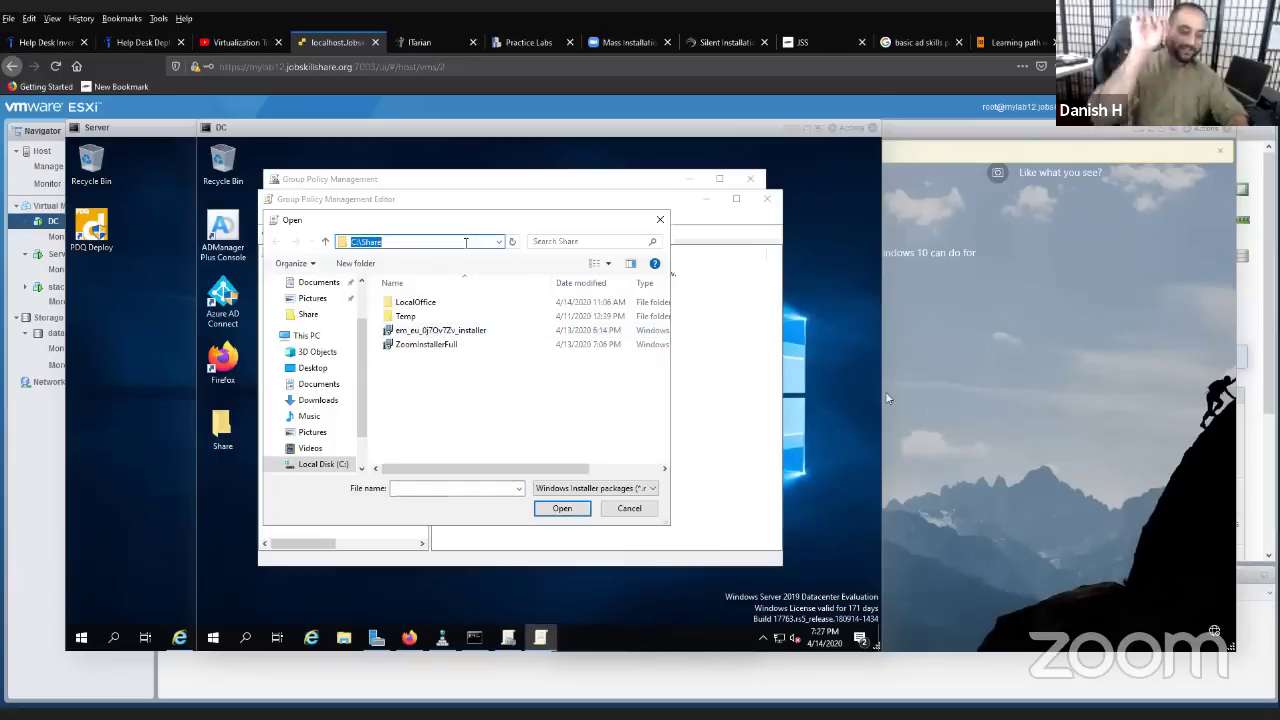
key("BackSpace")
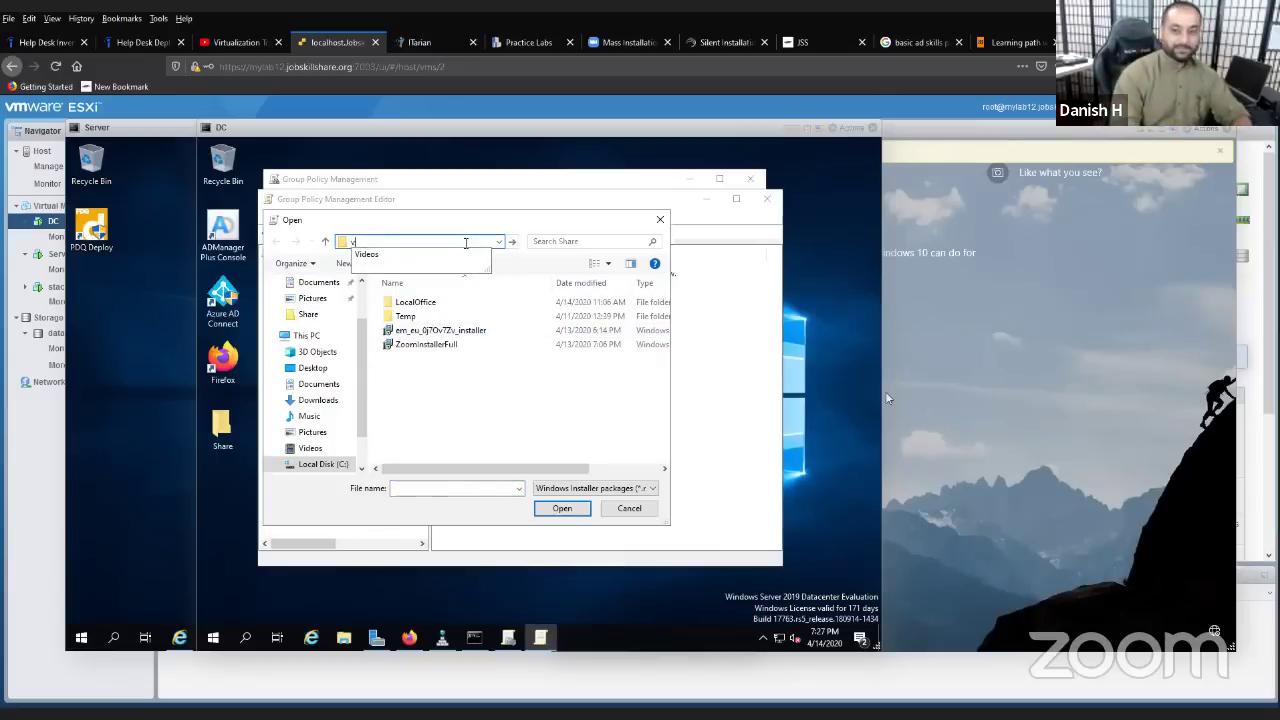
key("ctrl+v")
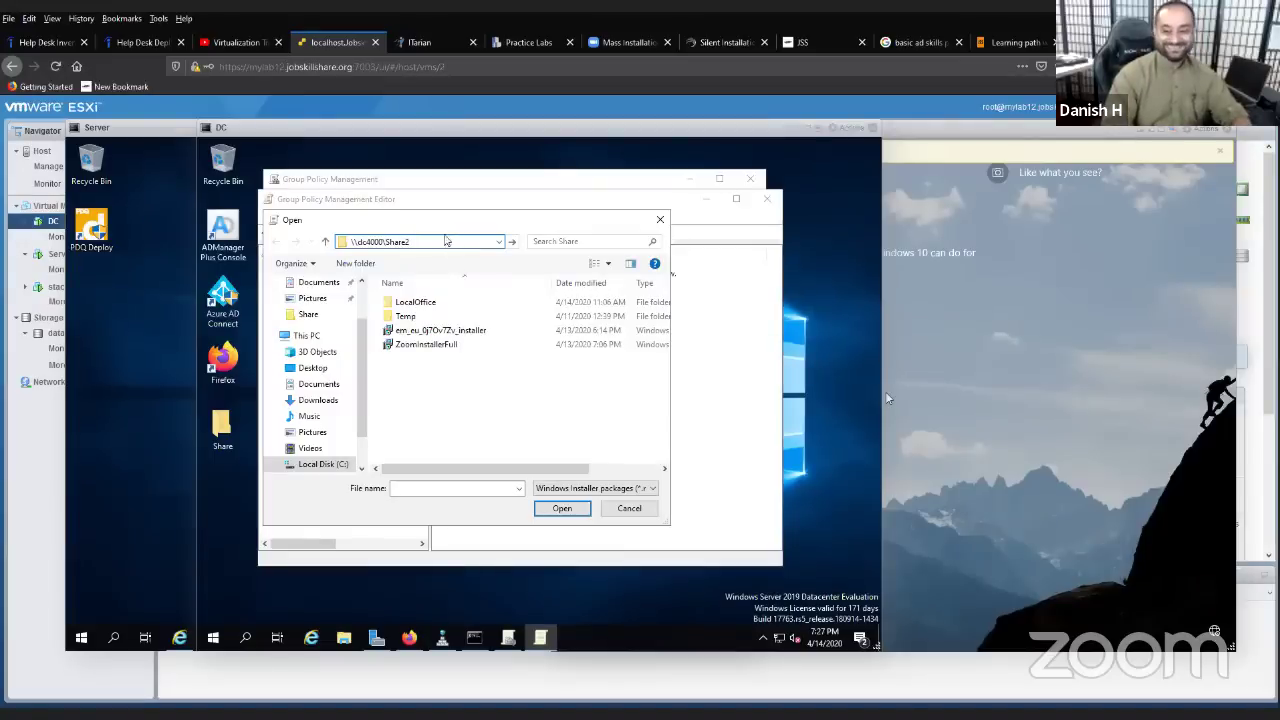
left_click(511, 242)
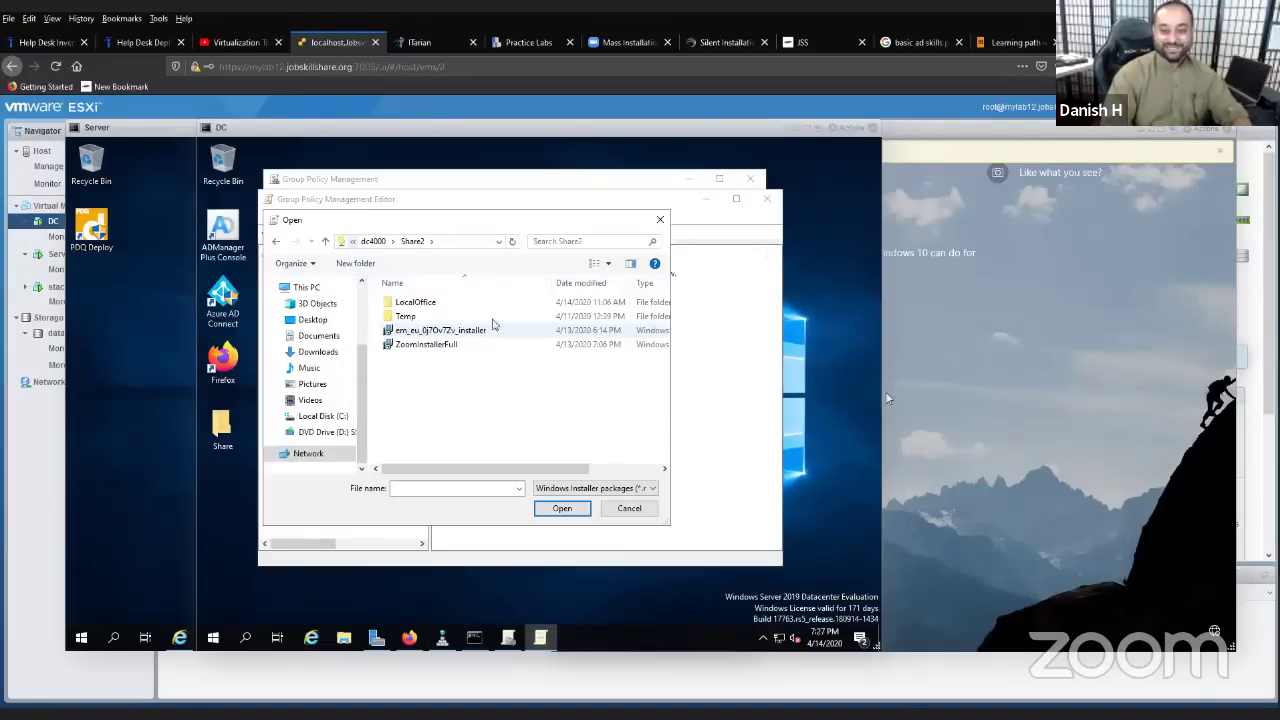
left_click(463, 244)
double_click(440, 344)
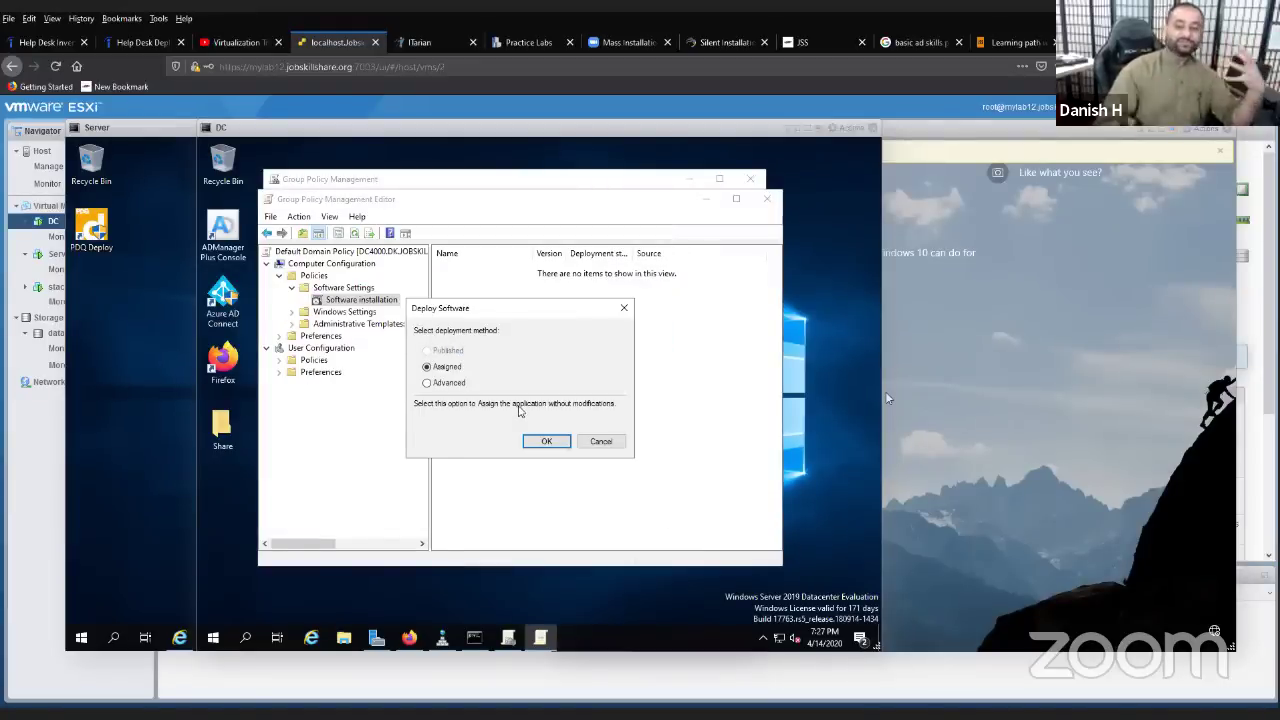
left_click(541, 440)
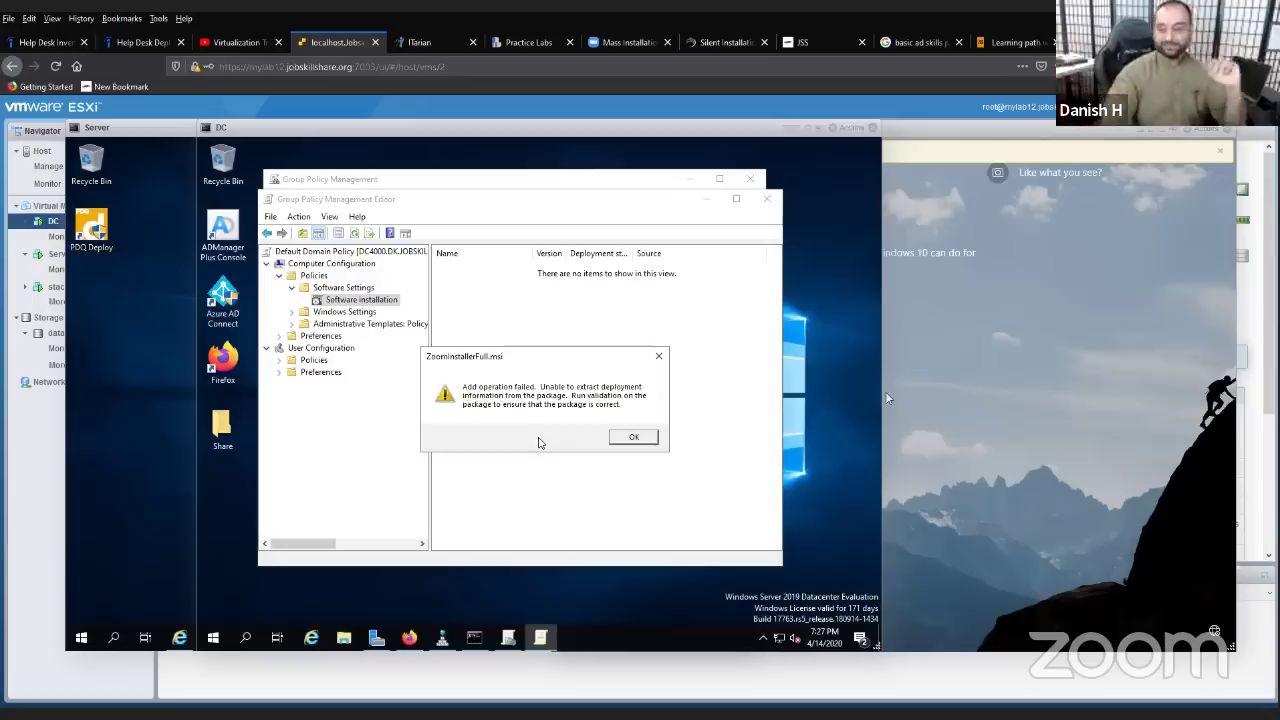
left_click(632, 437)
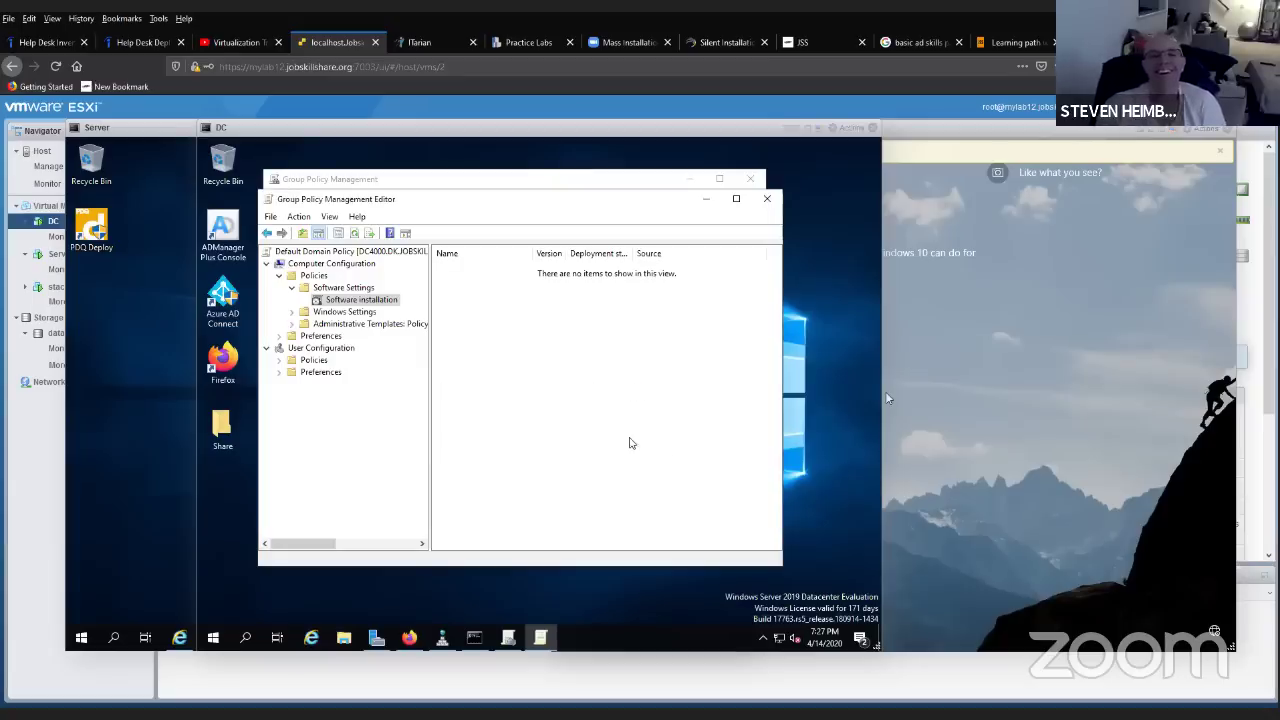
- Retry adding ZoomInstallerFull with the Advanced deployment method and dismiss the resulting error
right_click(370, 304)
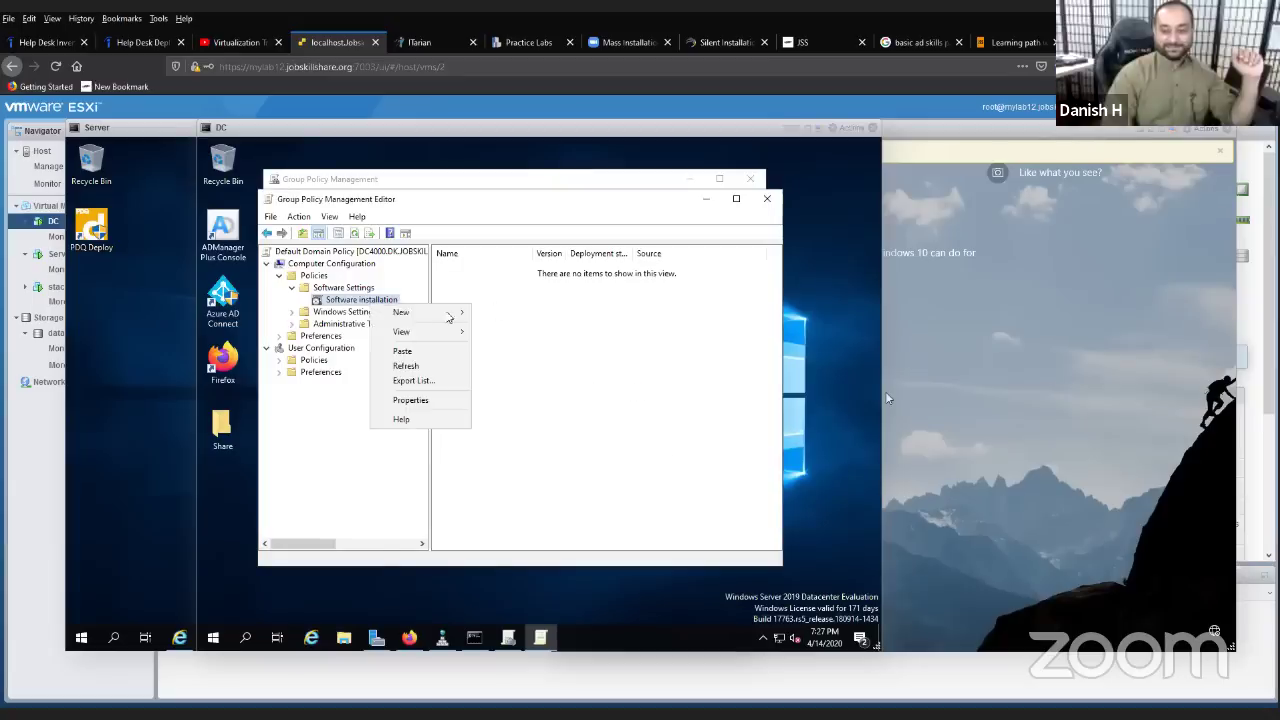
mouse_move(450, 314)
left_click(505, 313)
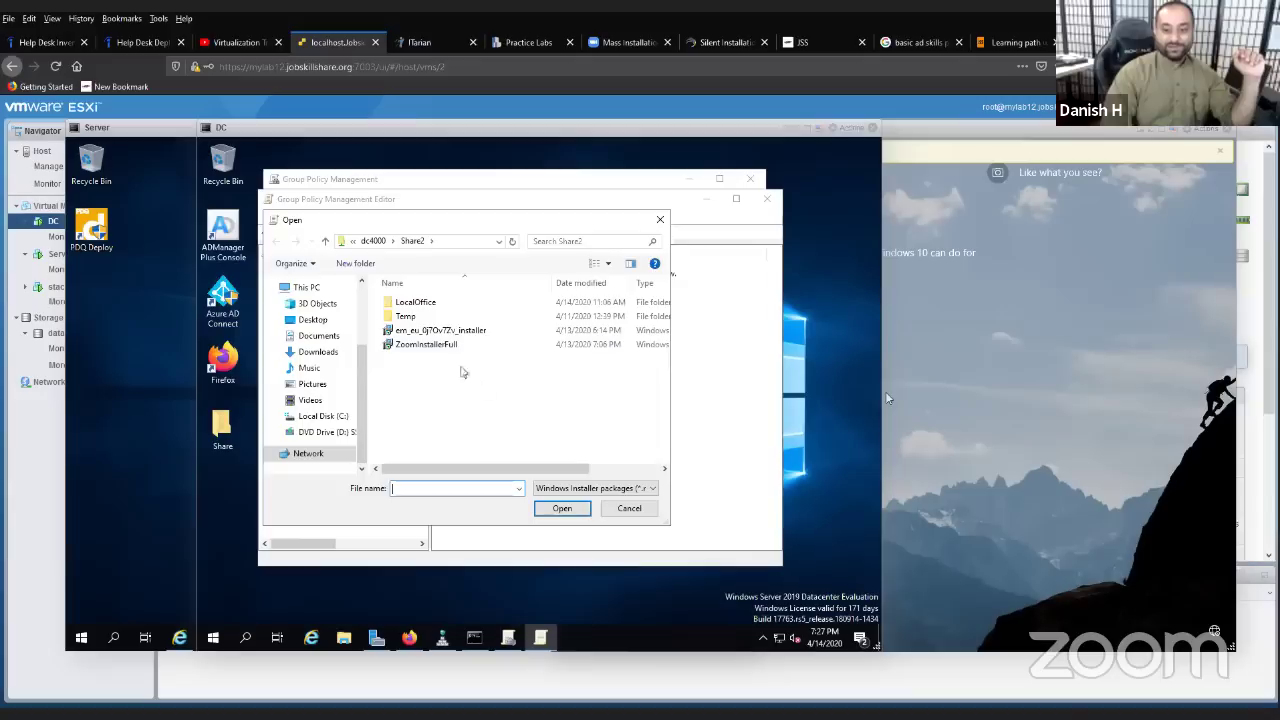
double_click(446, 346)
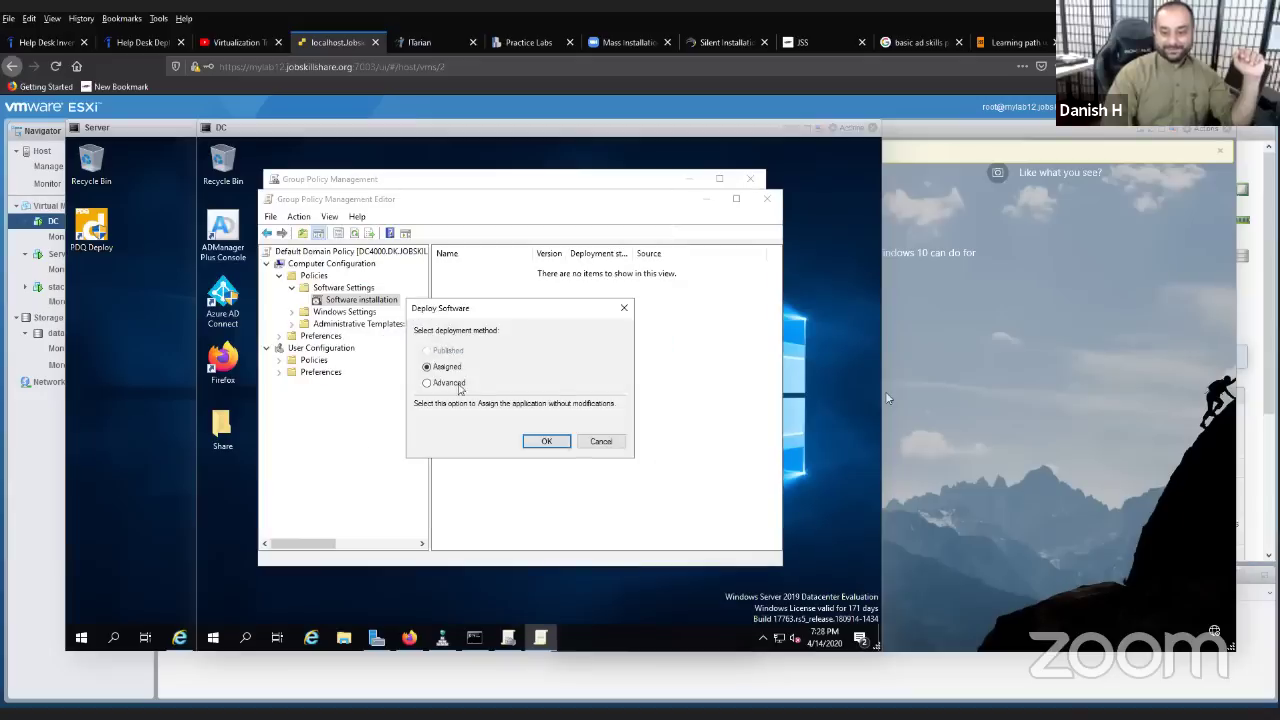
left_click(448, 383)
left_click(440, 368)
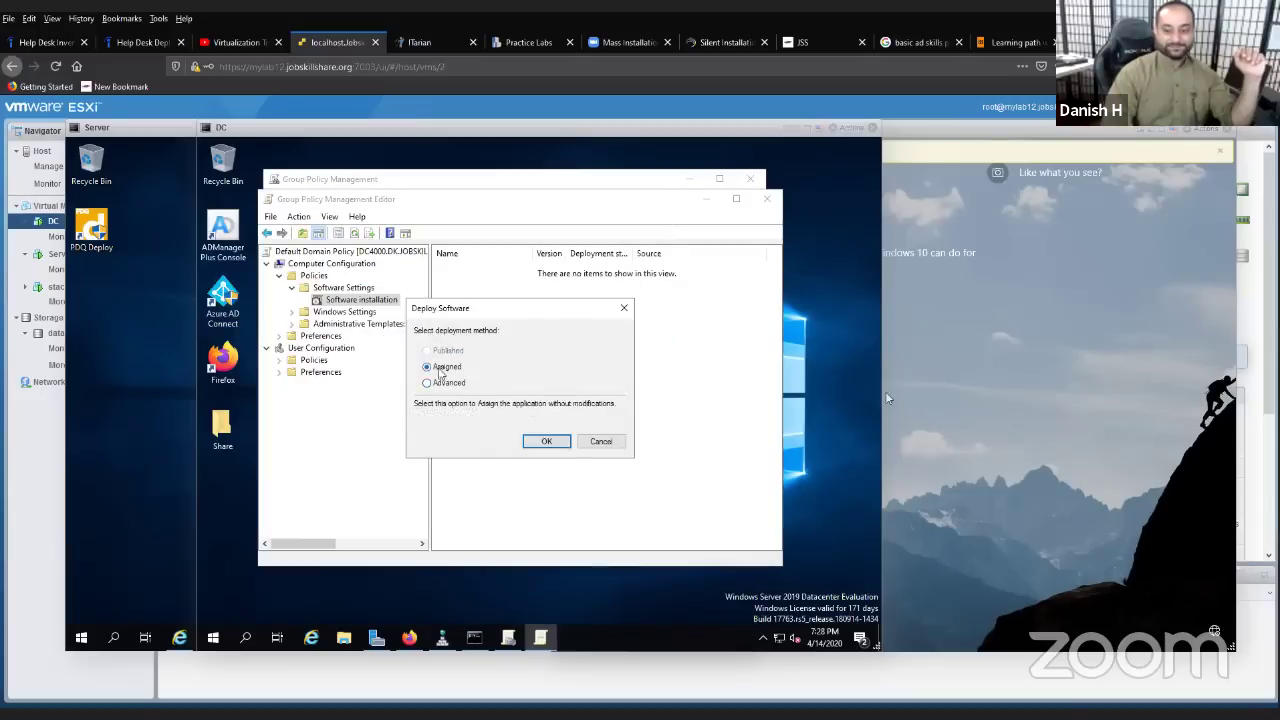
left_click(441, 384)
left_click(436, 368)
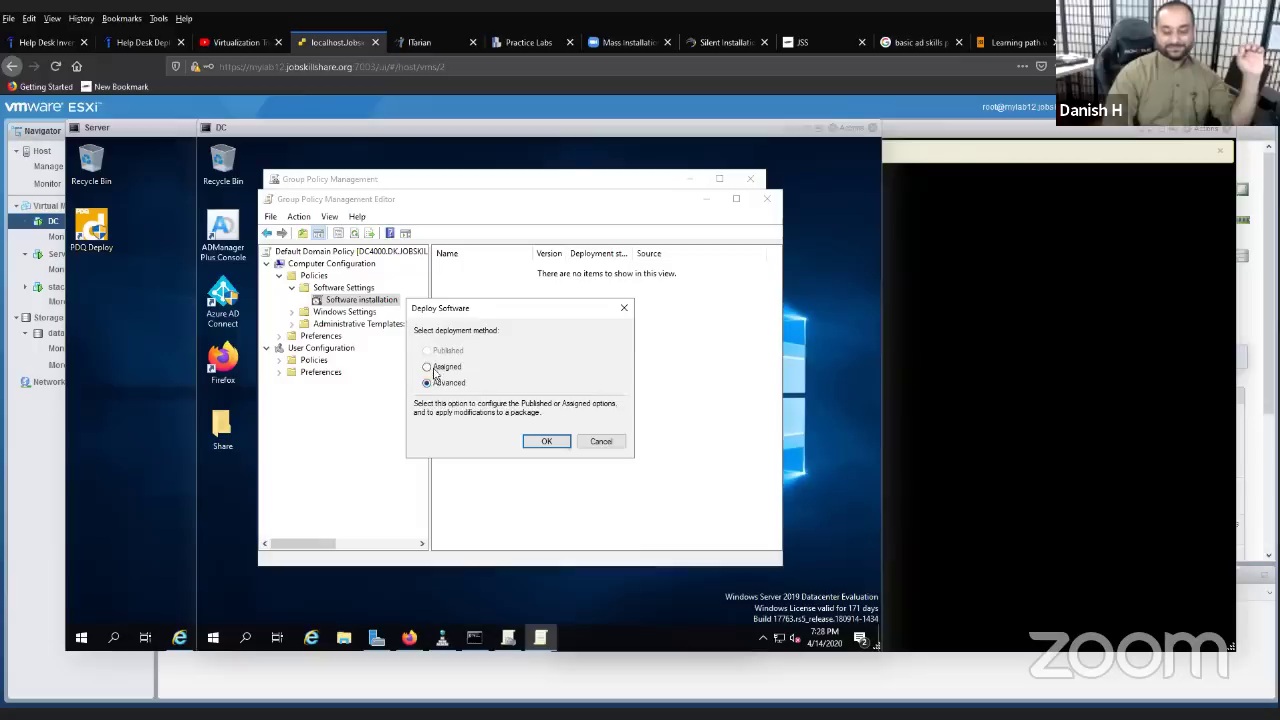
left_click(441, 384)
left_click(530, 440)
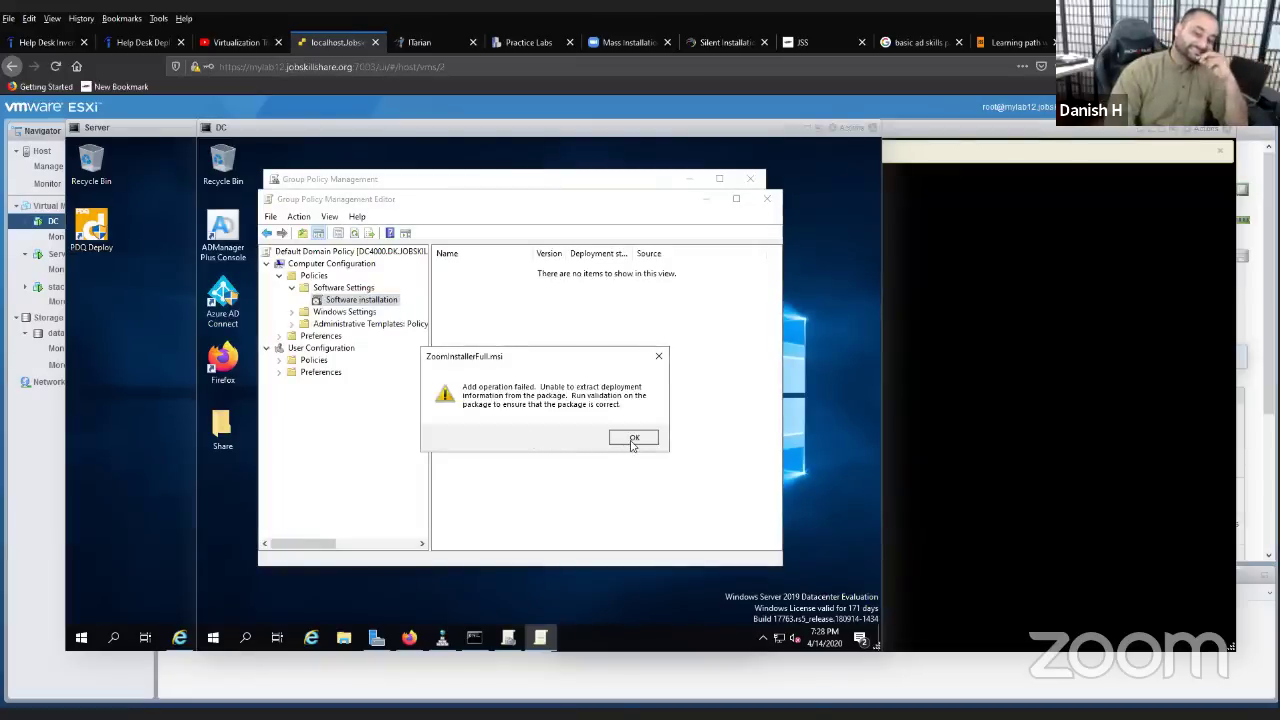
left_click(628, 440)
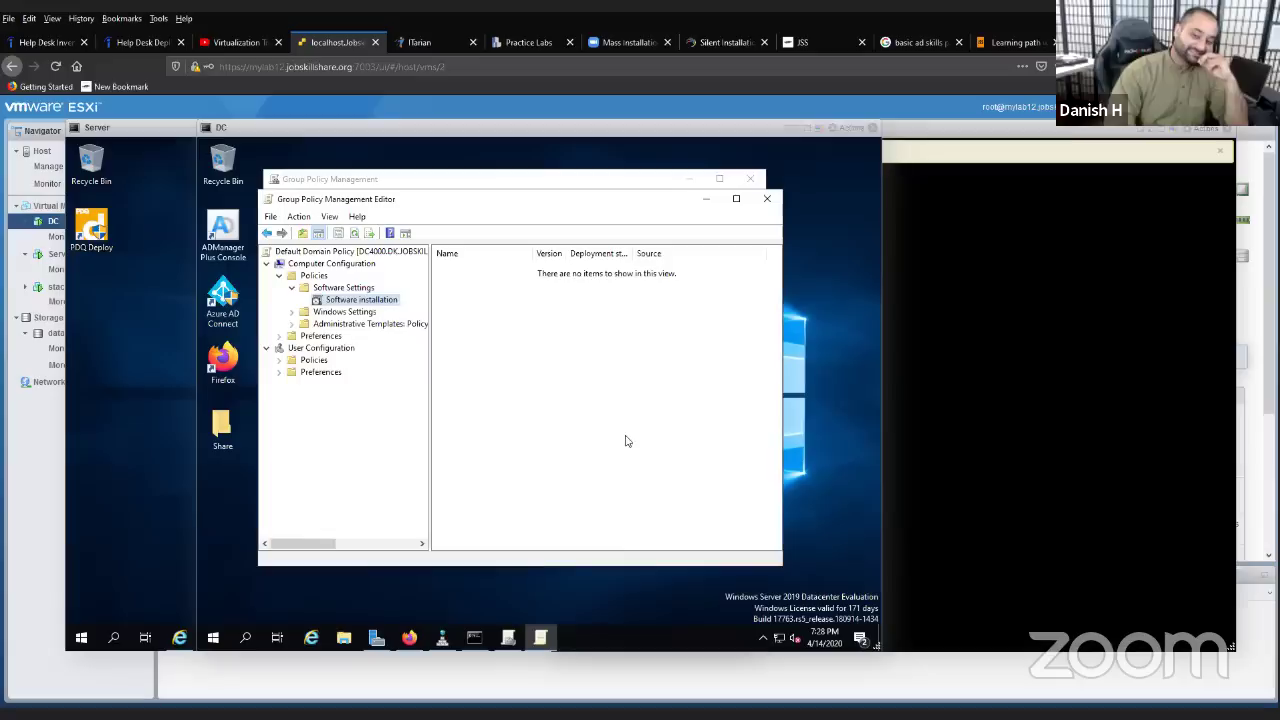
- Add ZoomInstallerFull.msi again as Assigned, which fails with the unable-to-extract-deployment-information error
right_click(395, 311)
mouse_move(430, 311)
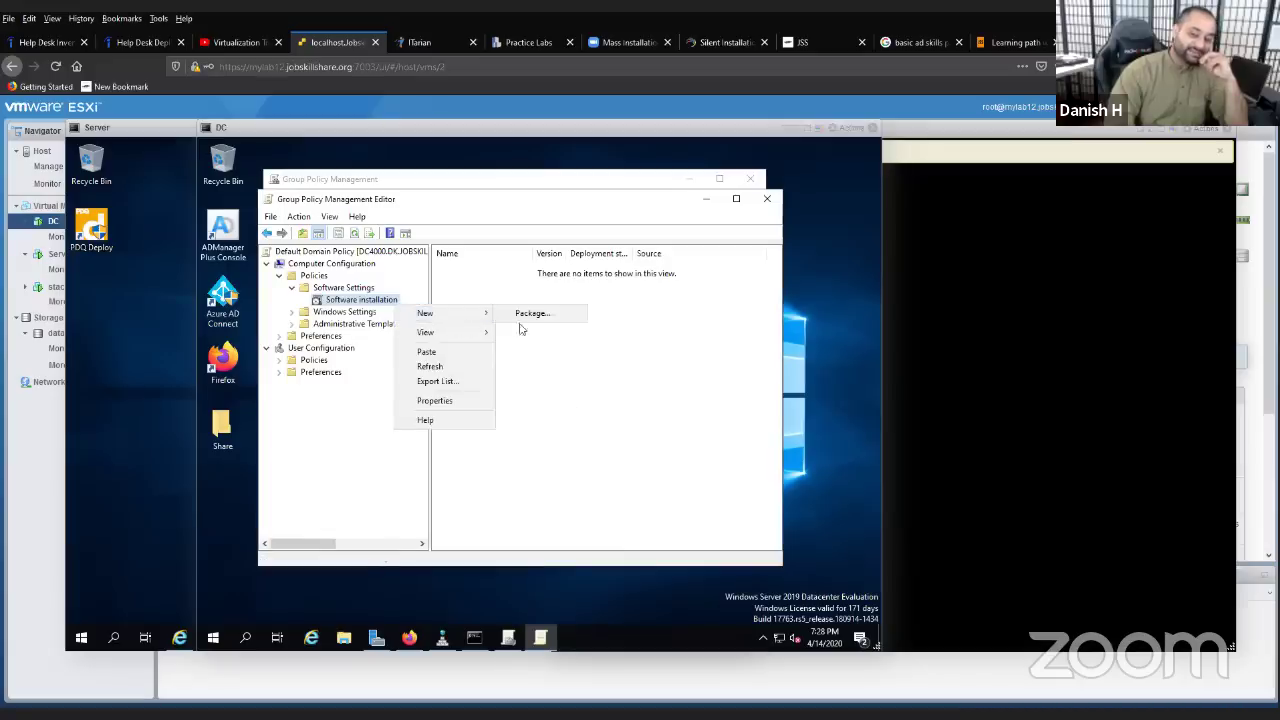
left_click(519, 320)
right_click(391, 301)
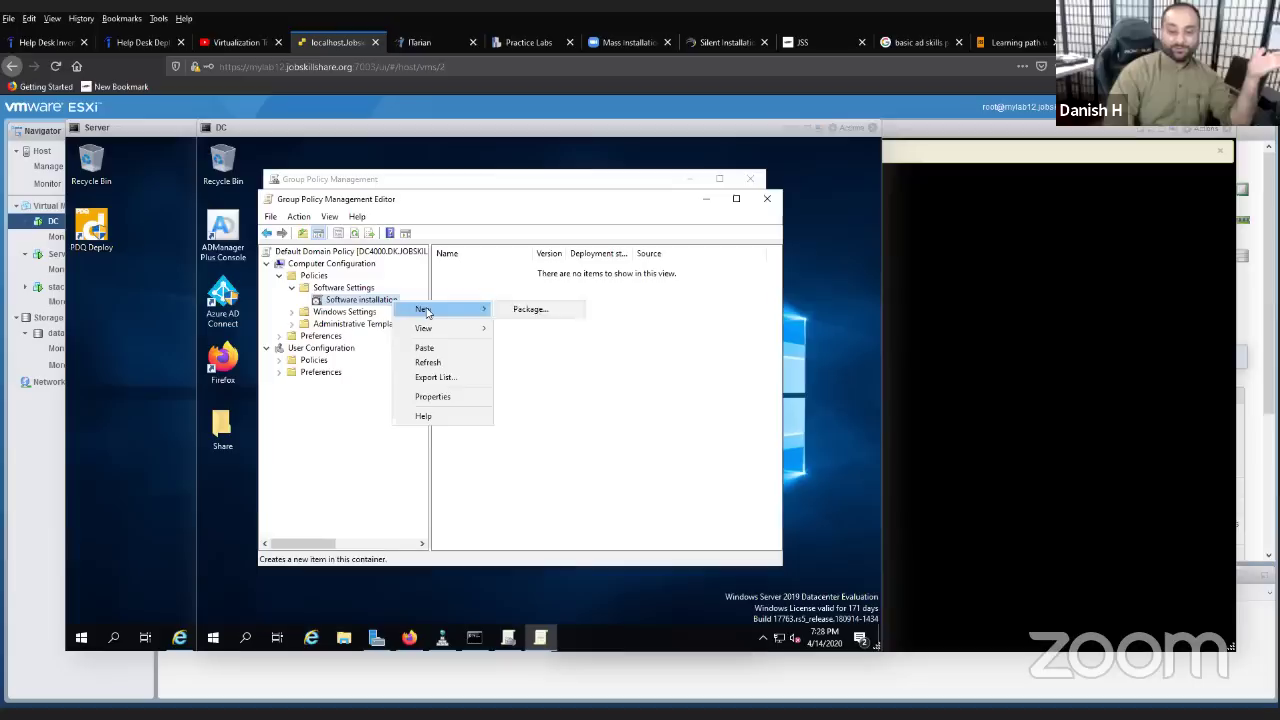
left_click(520, 317)
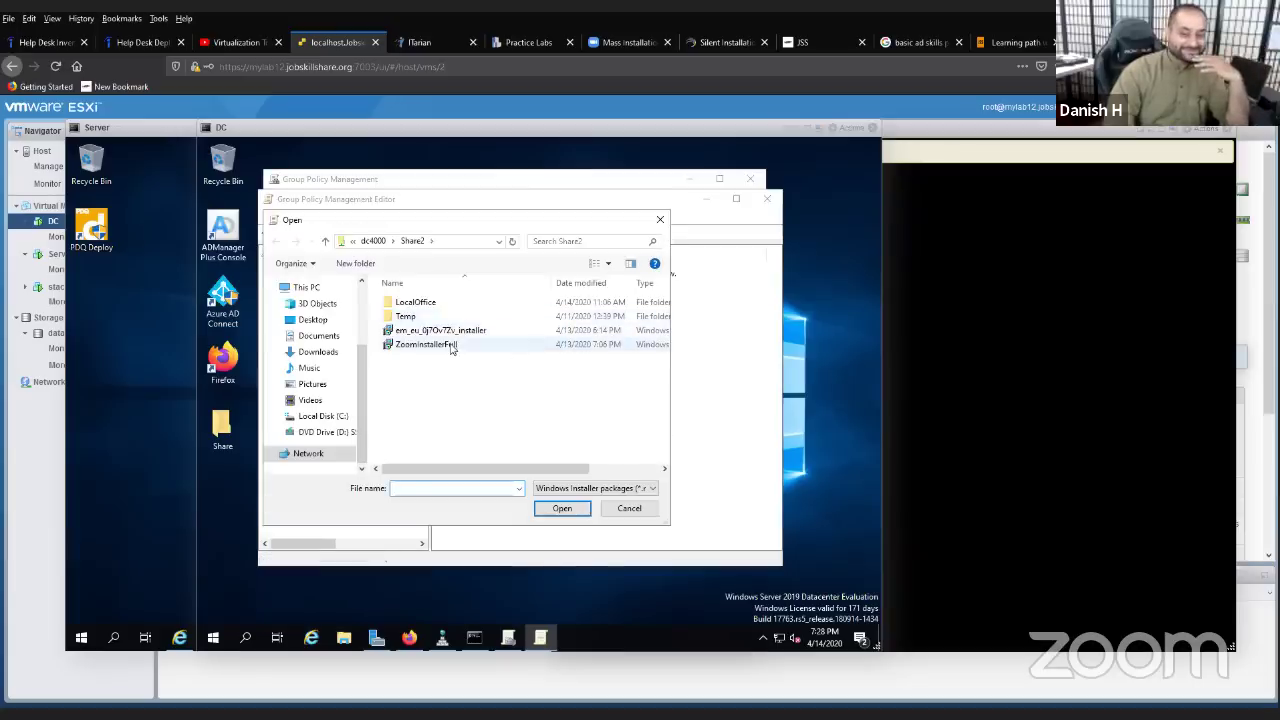
double_click(450, 347)
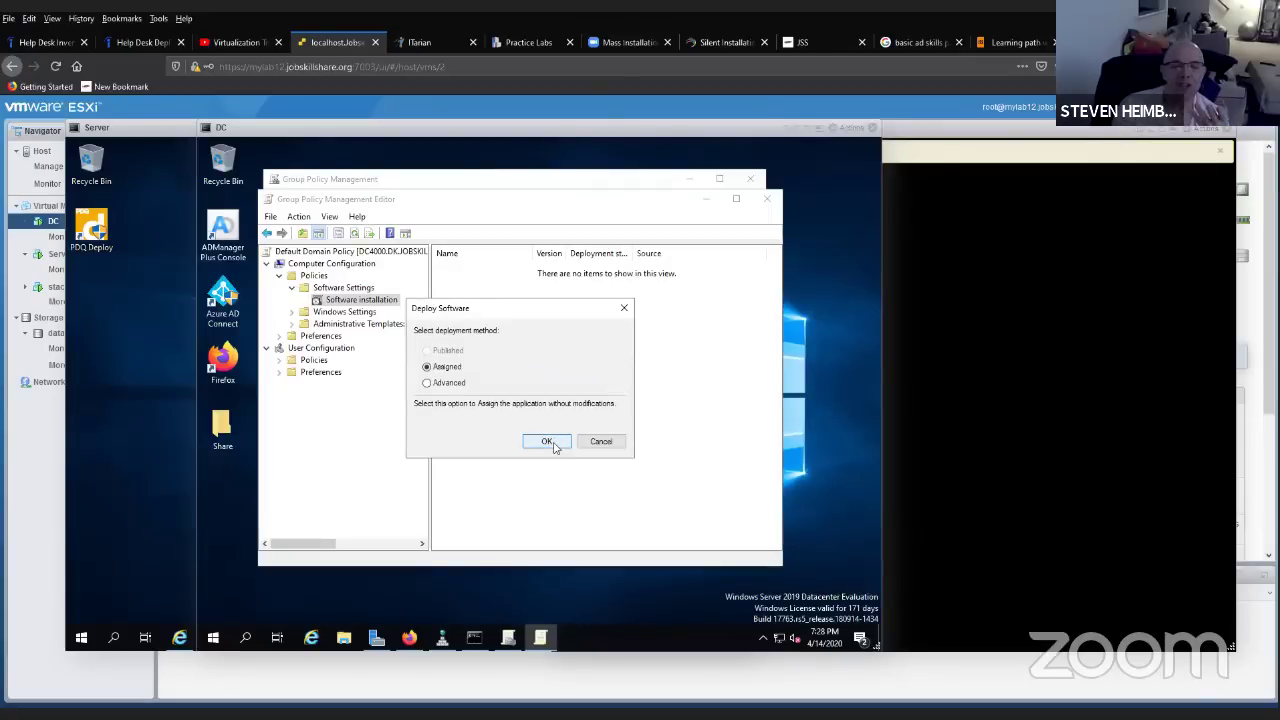
left_click(554, 446)
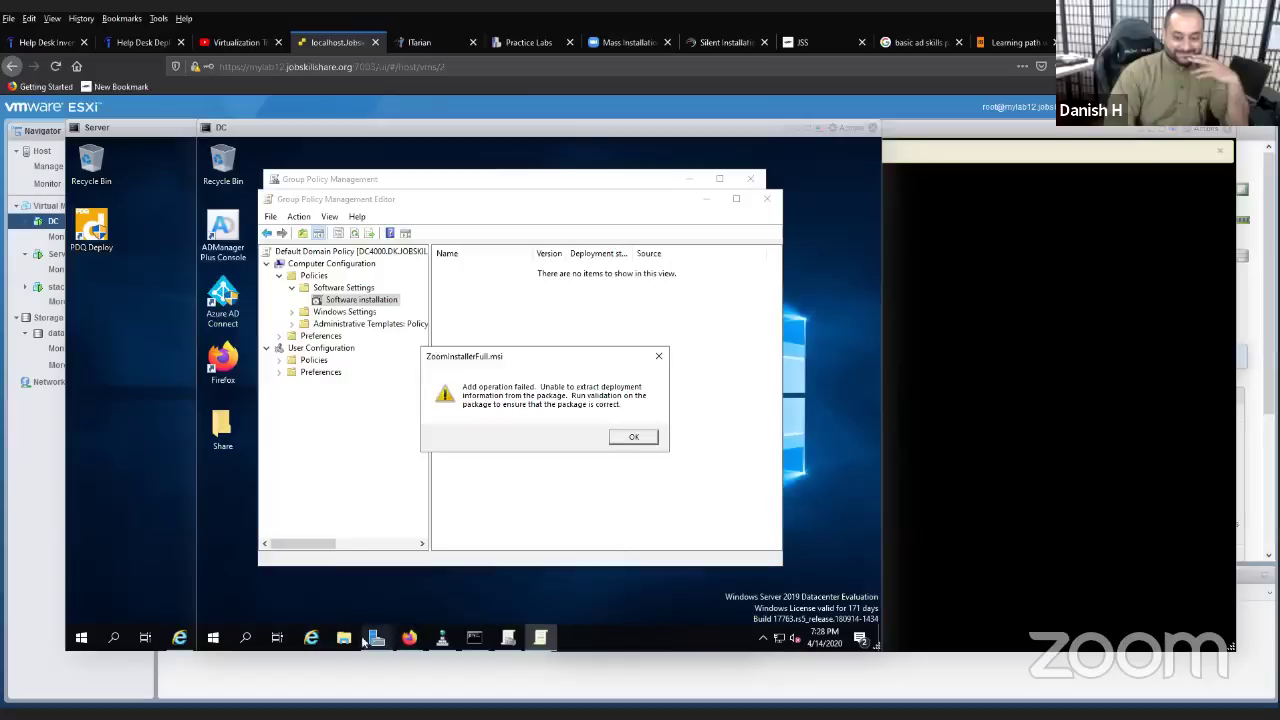
left_click(358, 640)
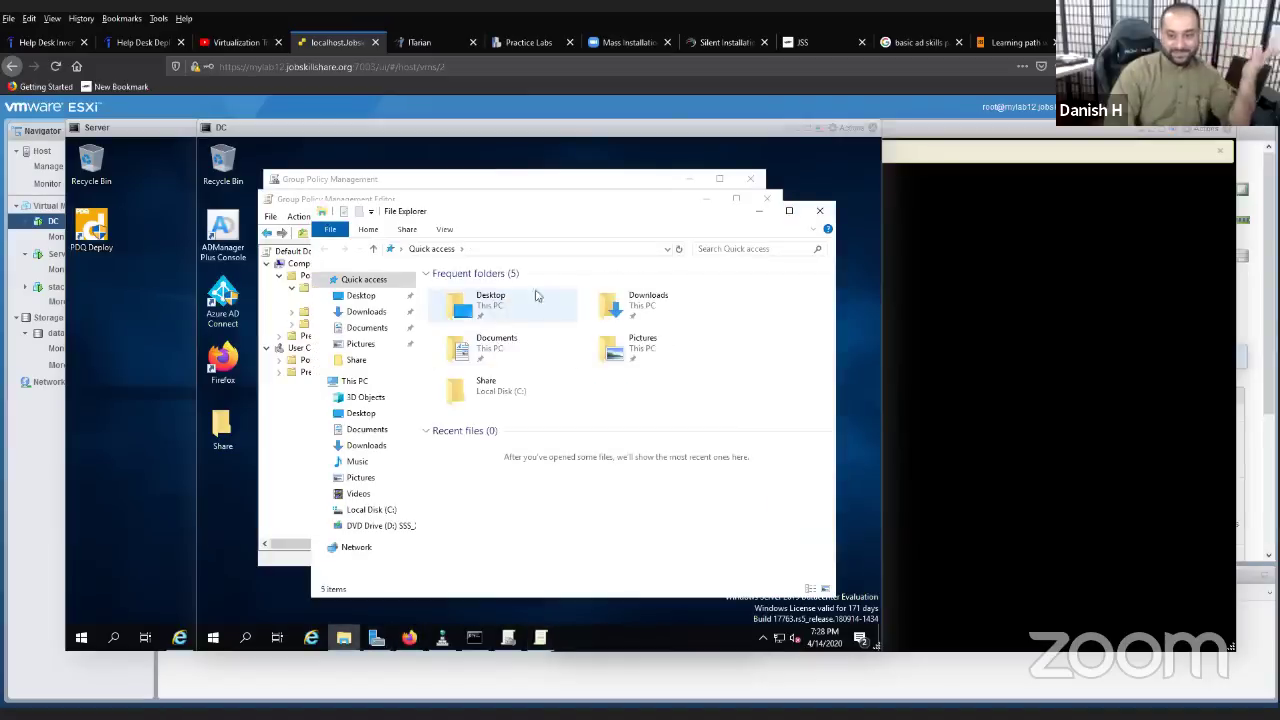
- Close Quick access and open the folder holding ZoomInstallerFull.msi from Firefox's Downloads list
left_click(819, 211)
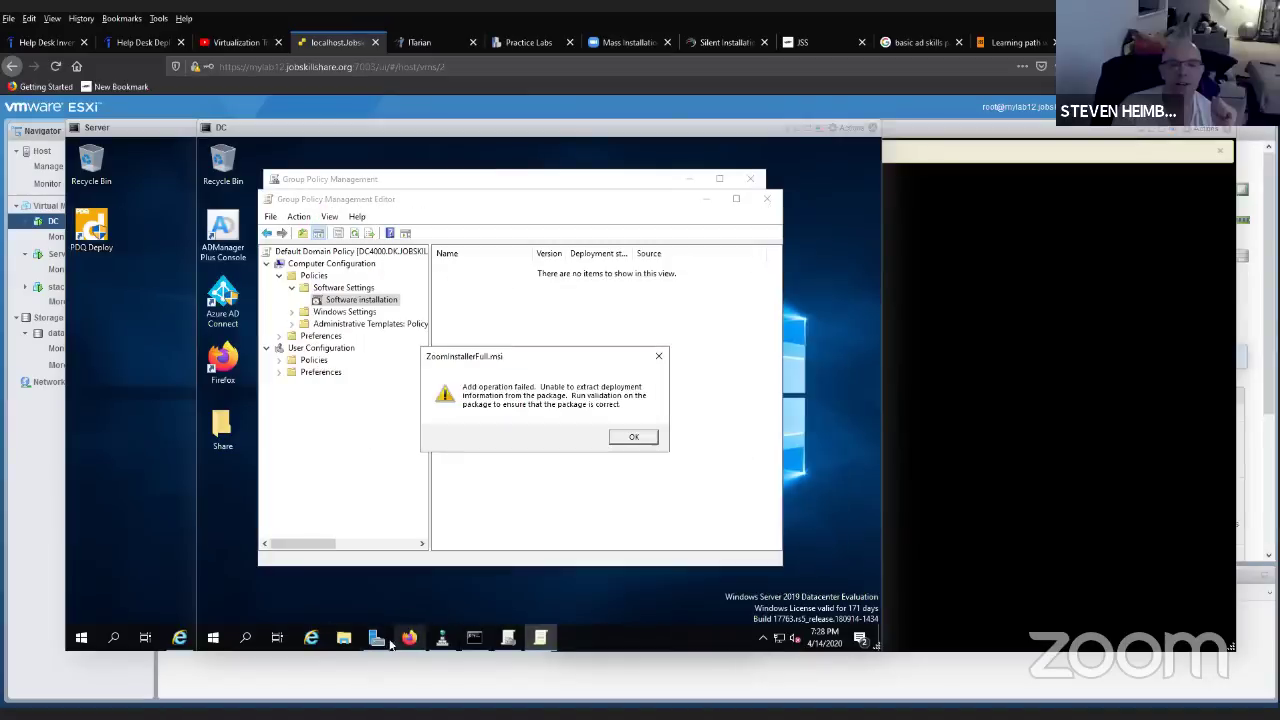
left_click(376, 638)
left_click(410, 638)
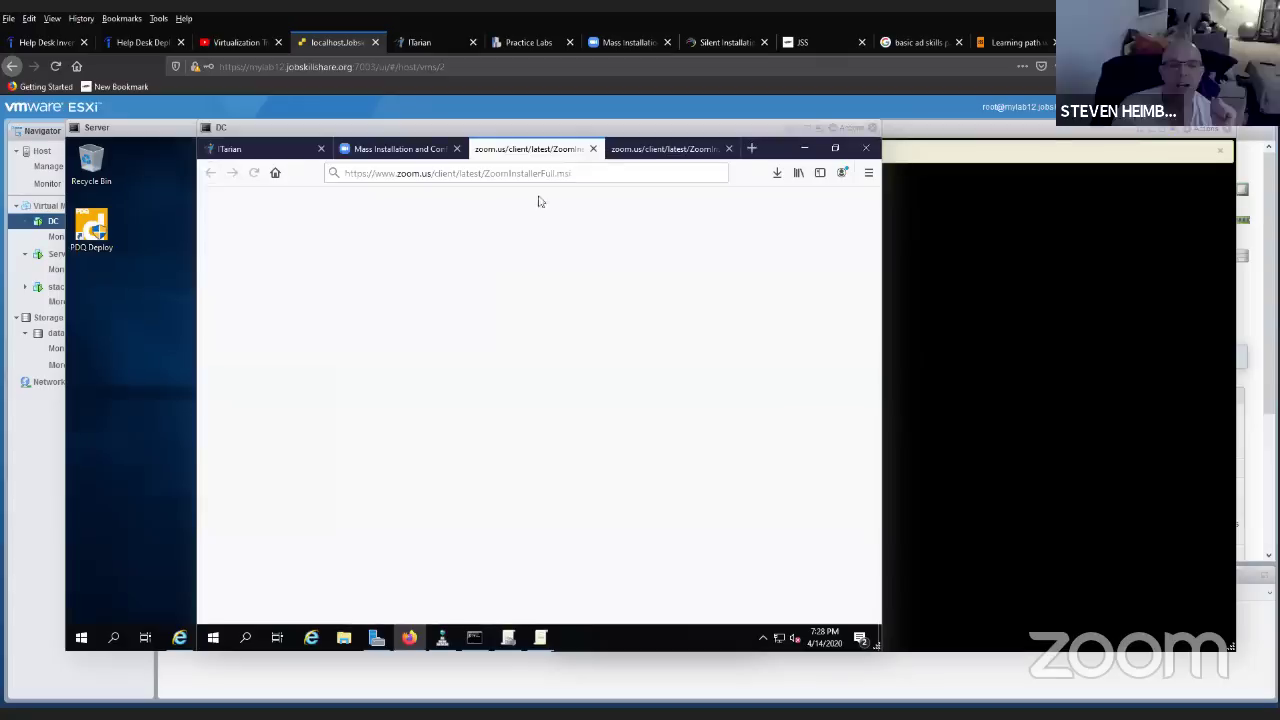
left_click(581, 178)
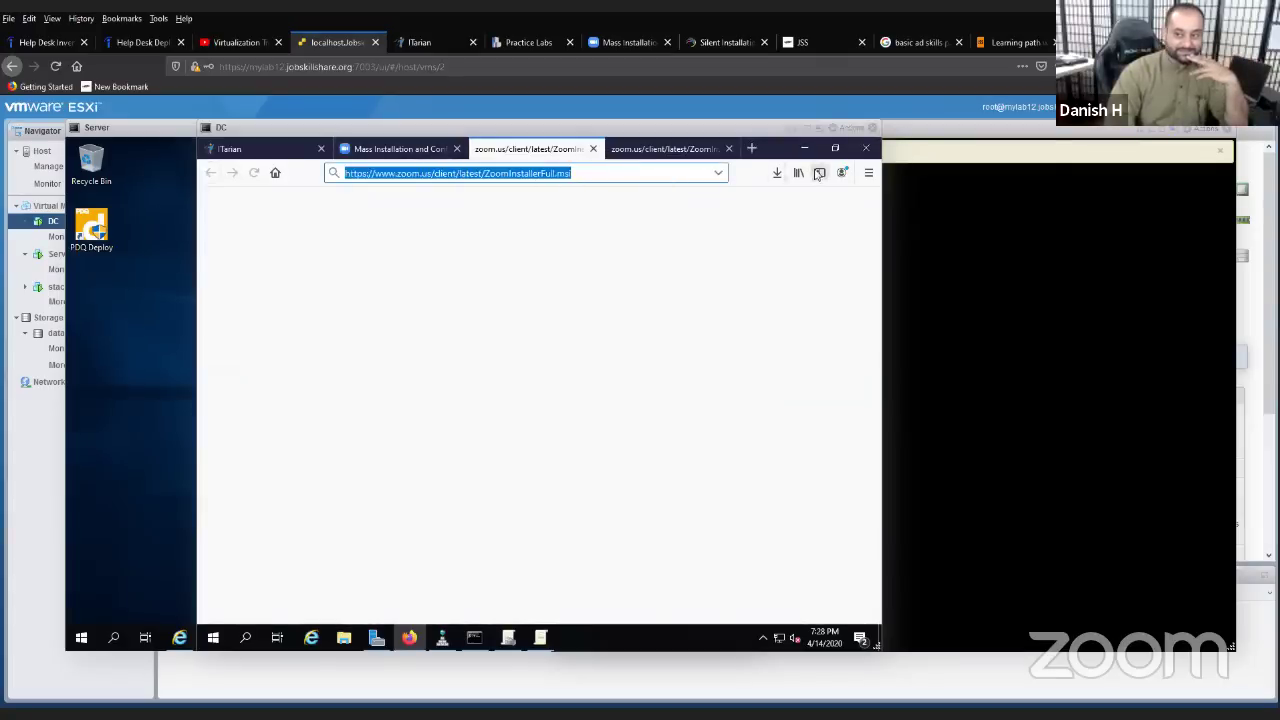
left_click(777, 172)
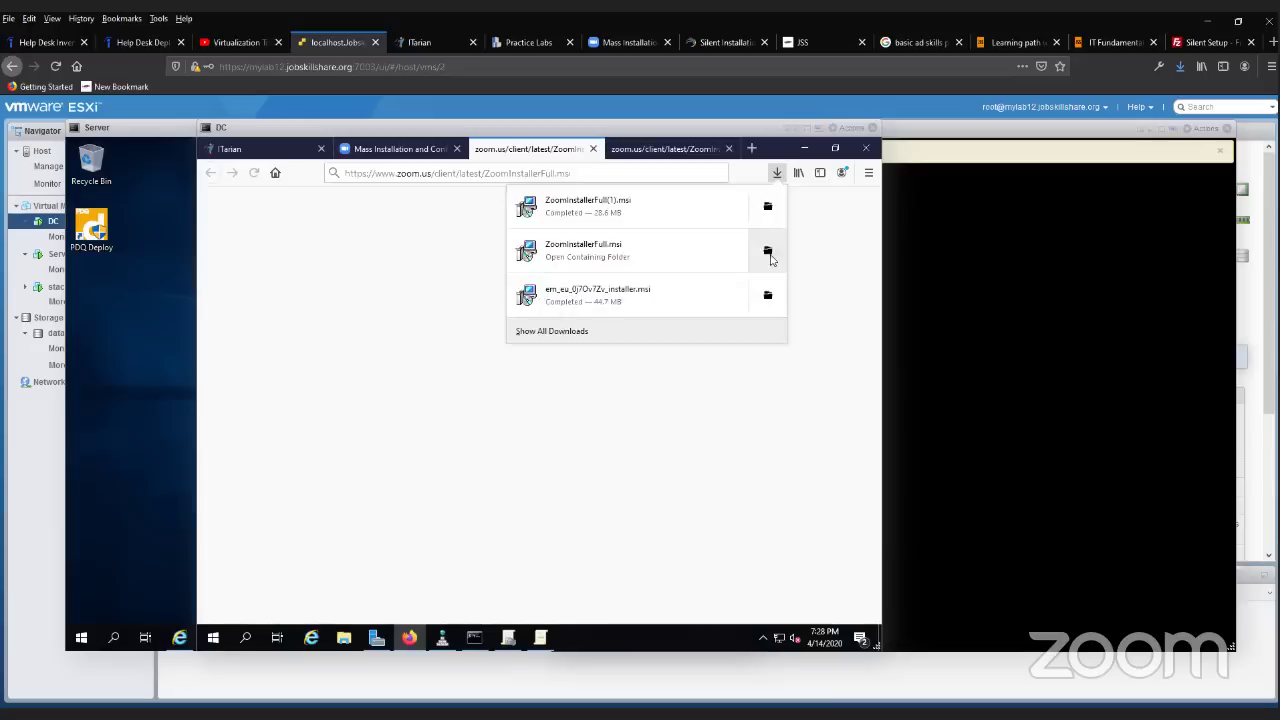
left_click(768, 255)
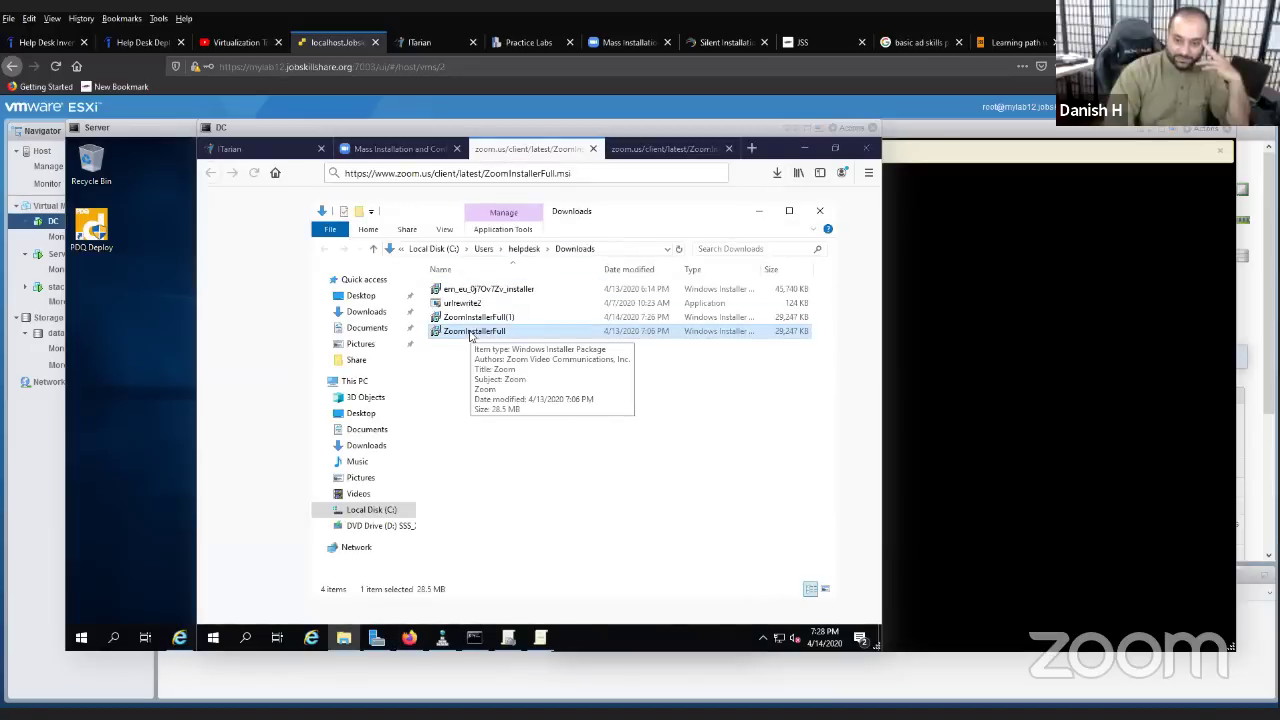
- Copy the ZoomInstallerFull file and go to the \\dc4000\Share2 network share
right_click(471, 333)
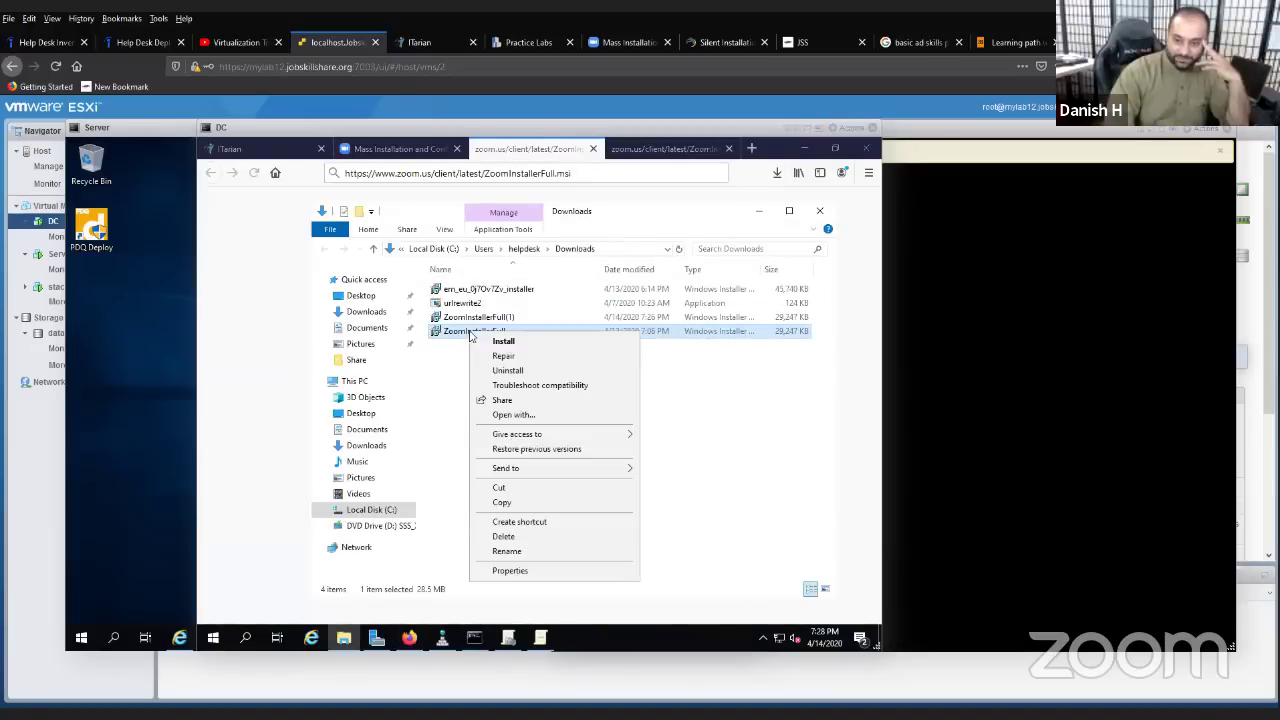
left_click(511, 508)
left_click(388, 510)
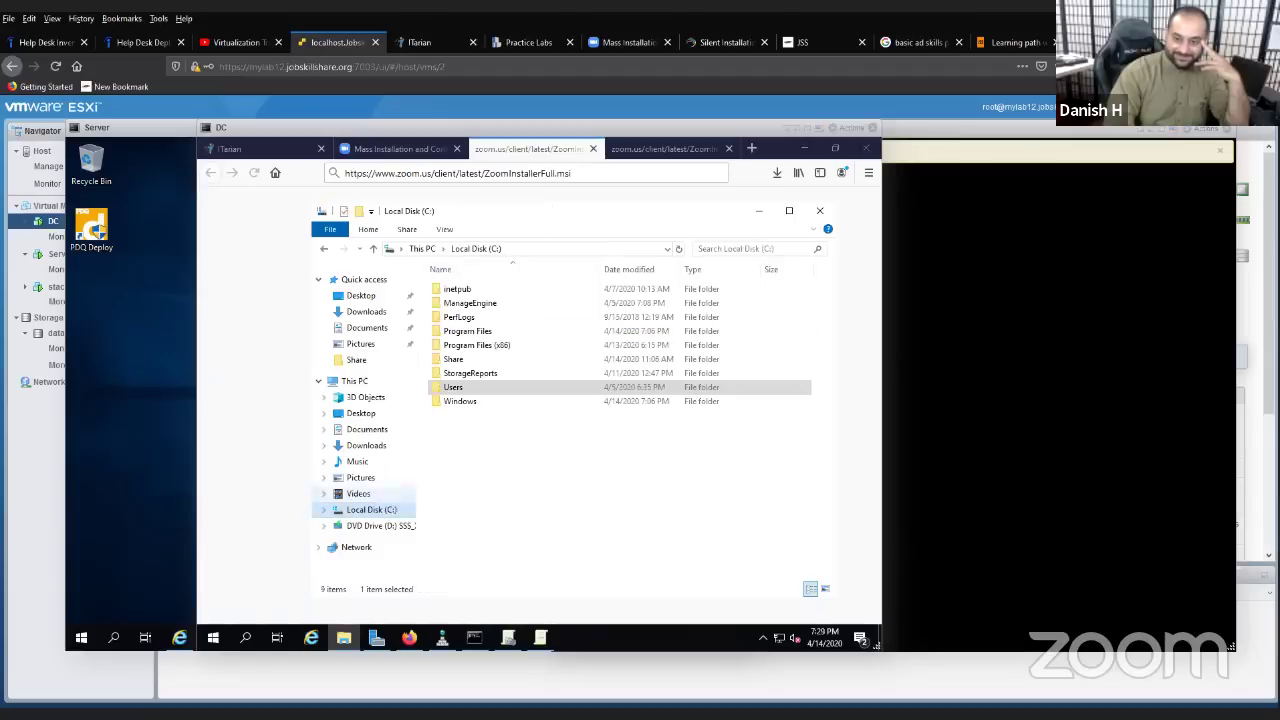
left_click(600, 248)
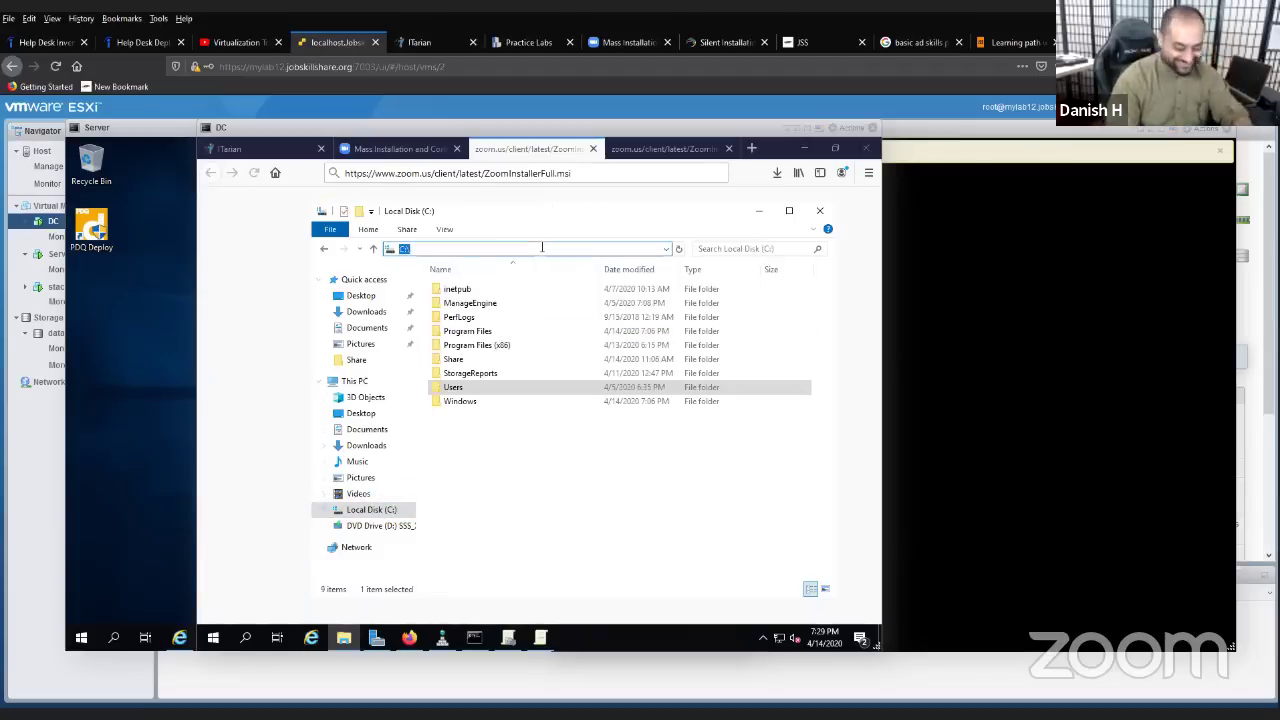
type("\\\\")
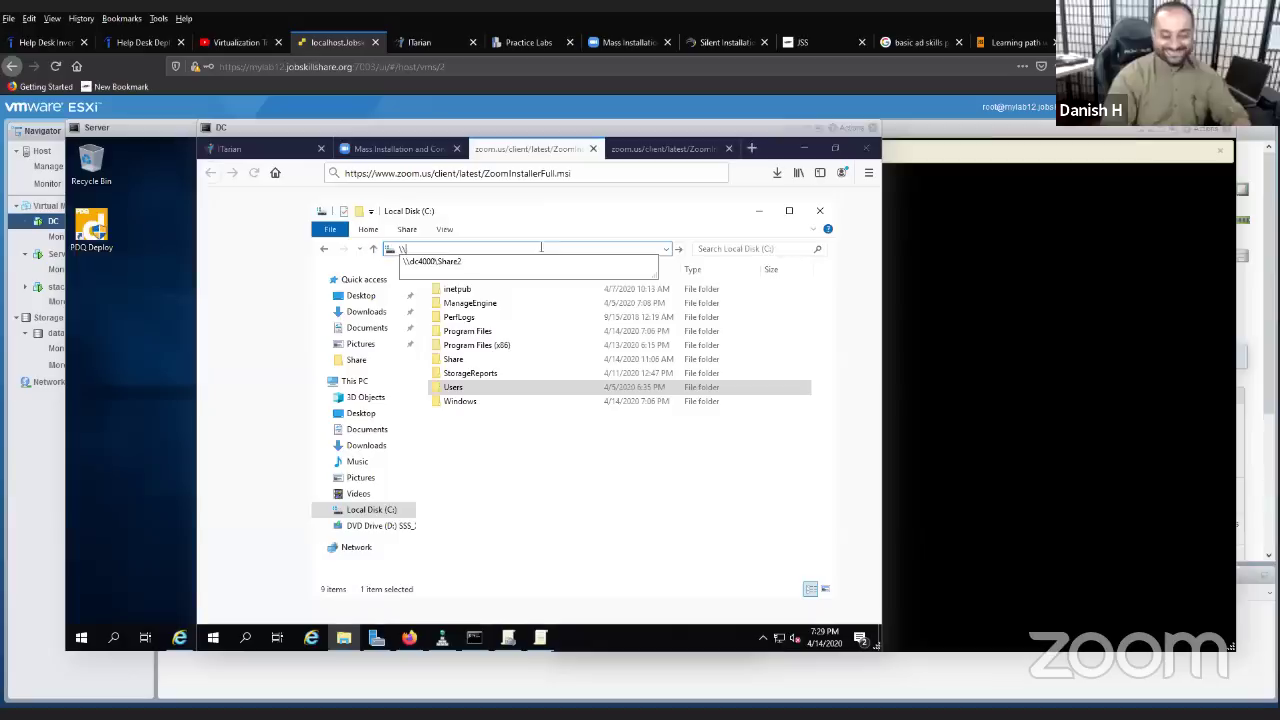
left_click(515, 261)
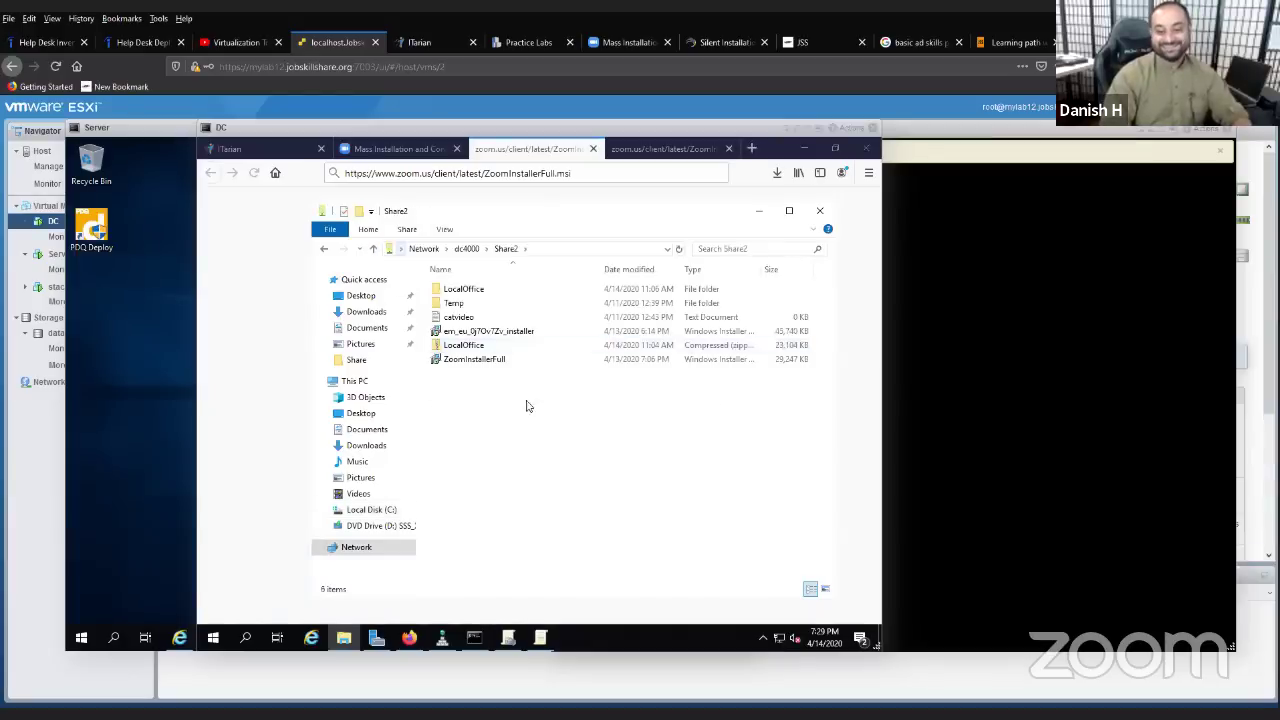
- Create a folder named test in Share2, open it, and paste the installer there
right_click(474, 390)
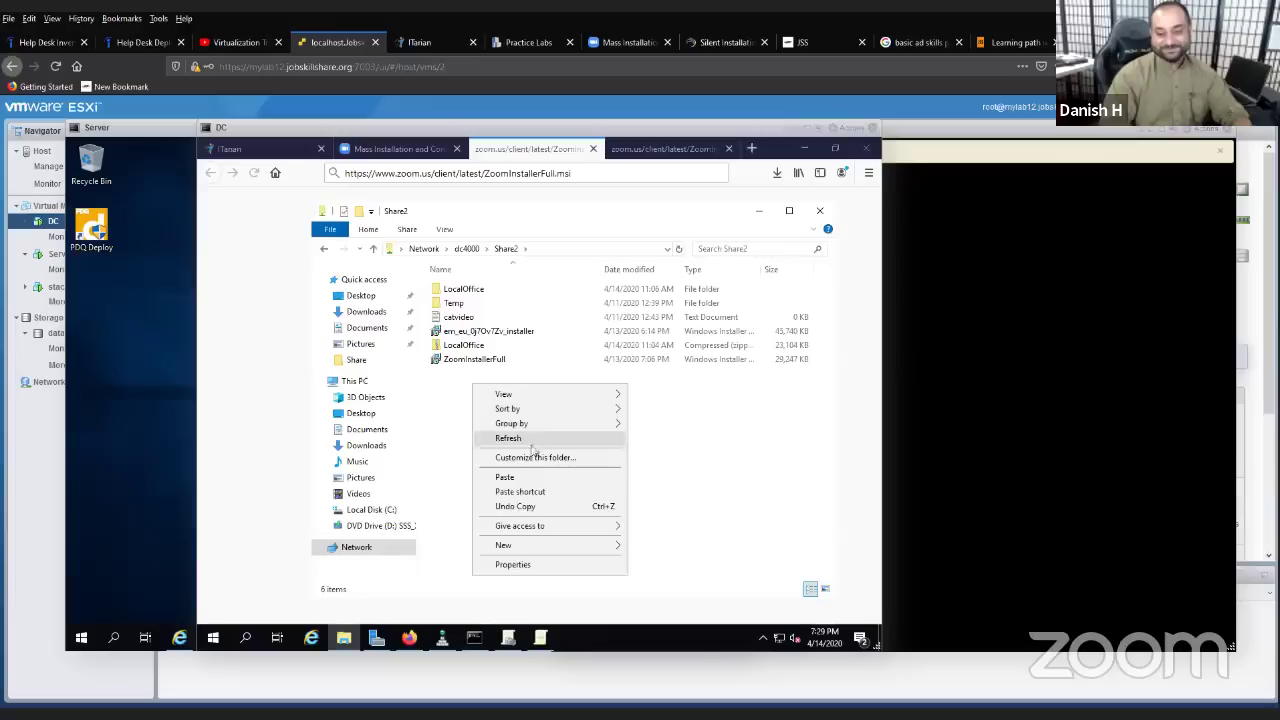
mouse_move(571, 546)
left_click(649, 547)
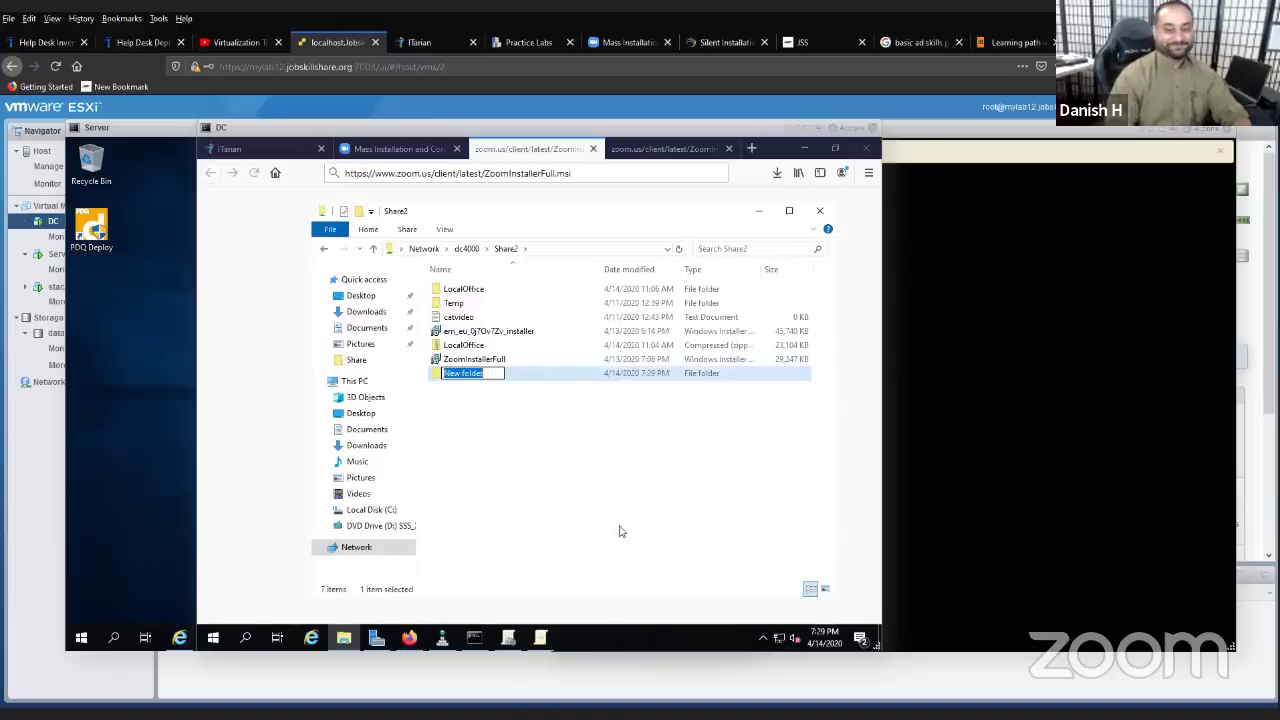
type("test")
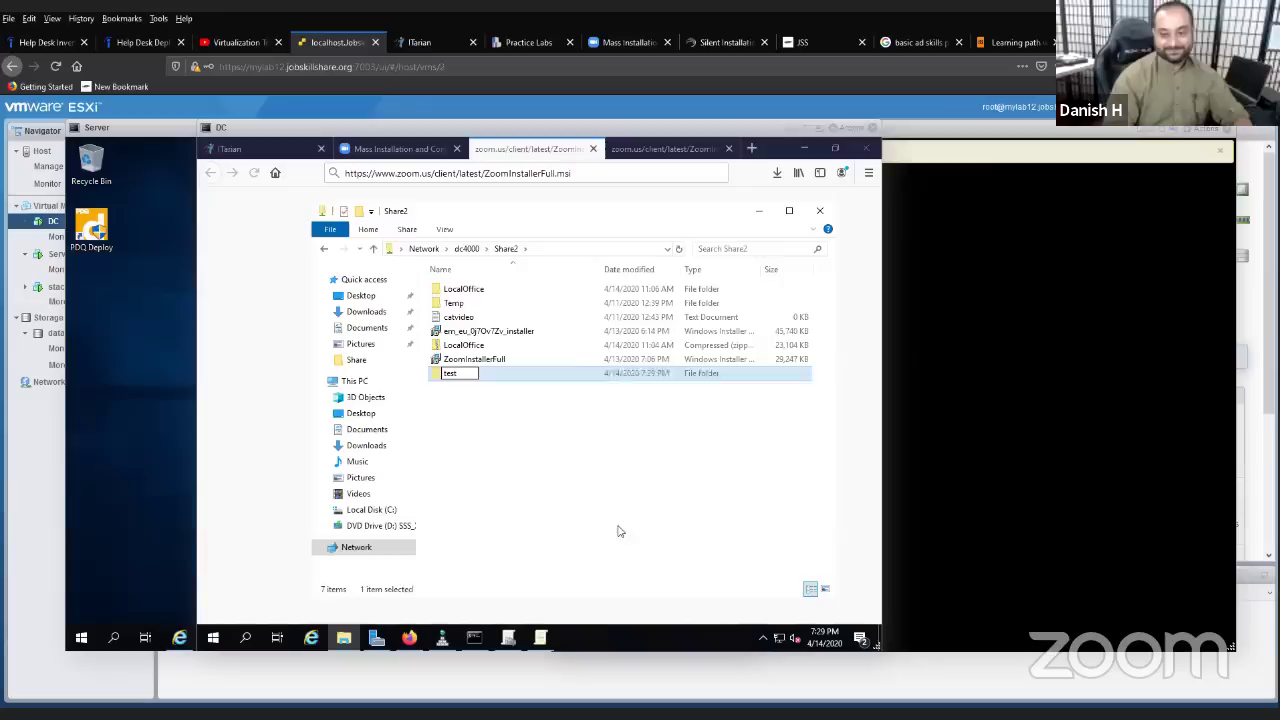
left_click(617, 528)
double_click(521, 375)
right_click(521, 379)
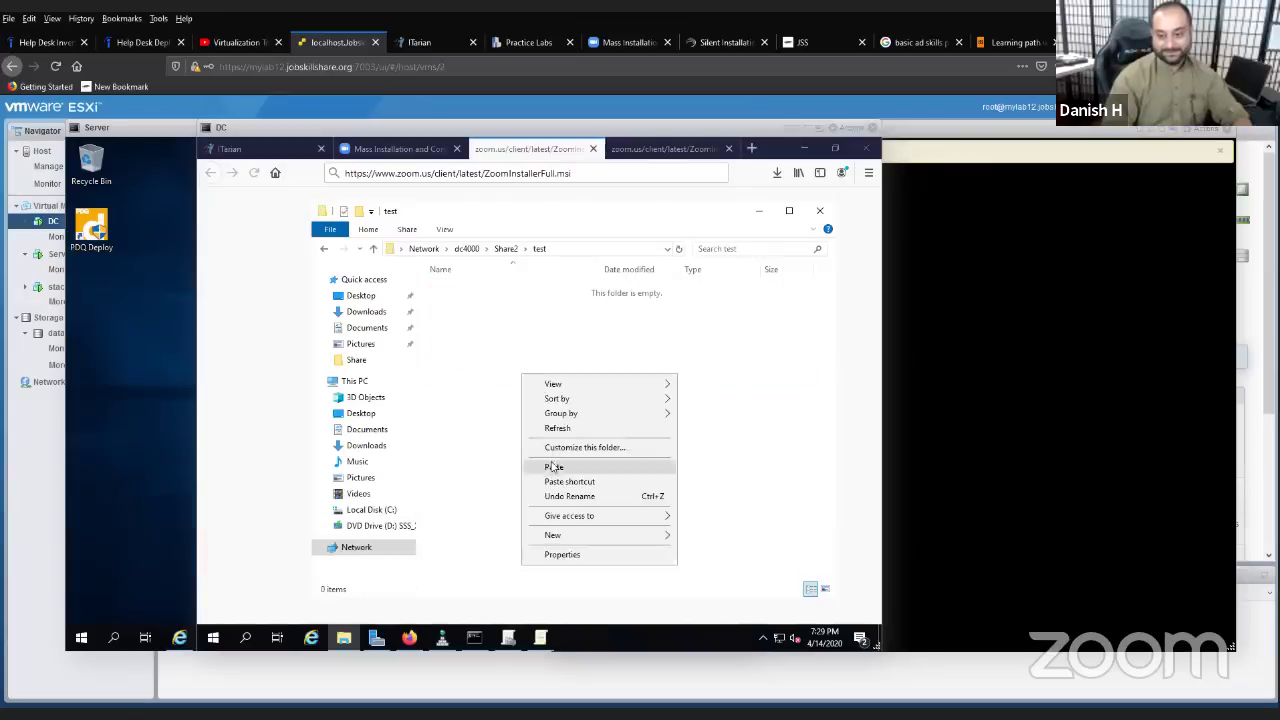
left_click(554, 465)
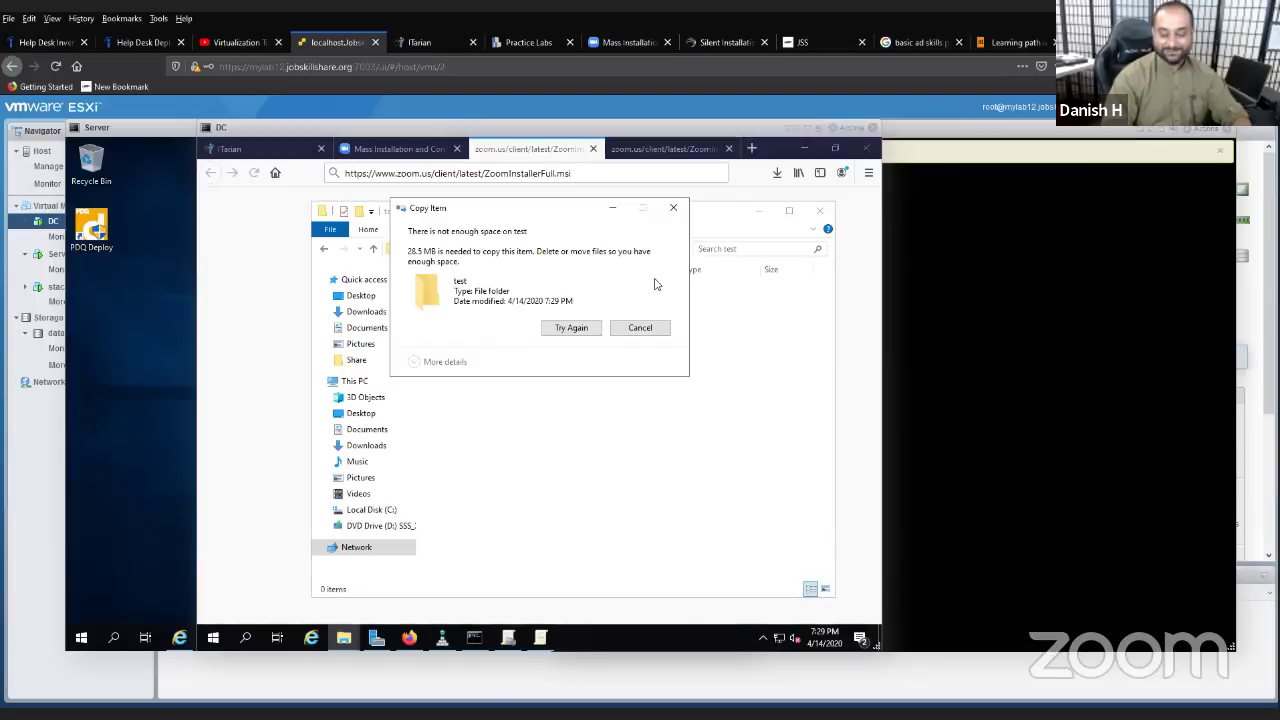
- Bring the test folder window back and view This PC to check free space on Local Disk (C:)
left_click(344, 636)
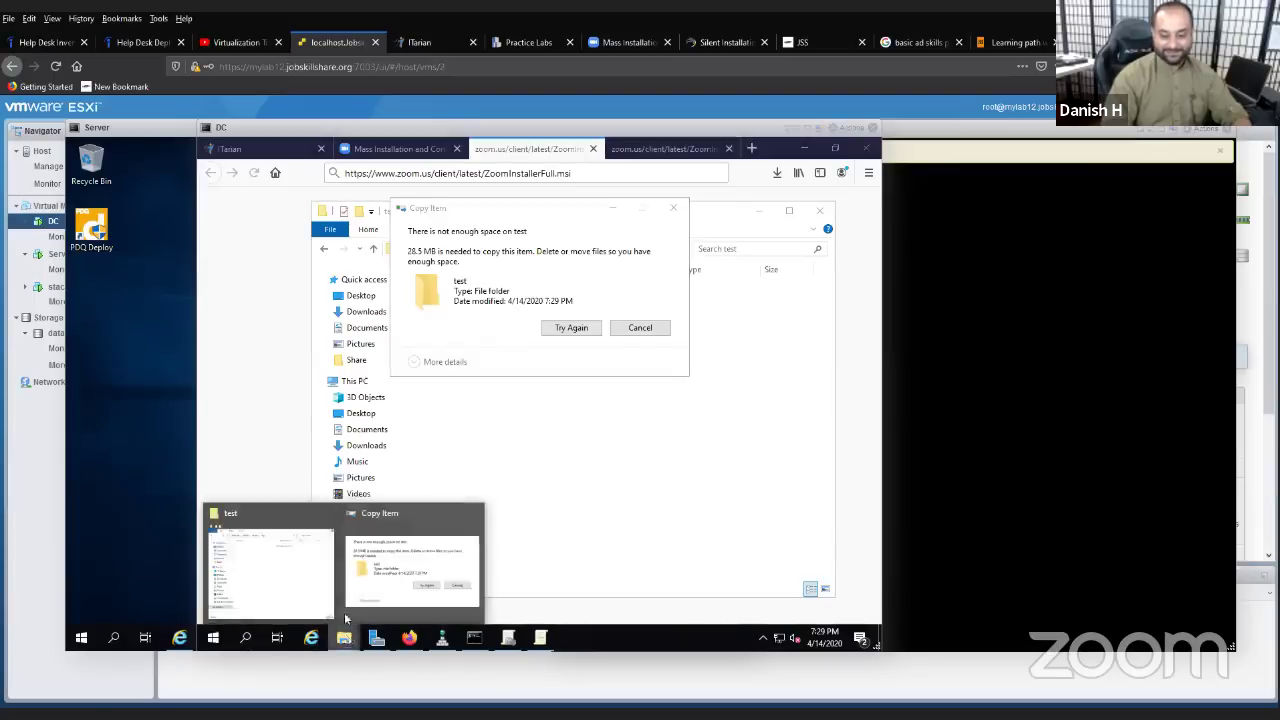
left_click(301, 588)
left_click(371, 510)
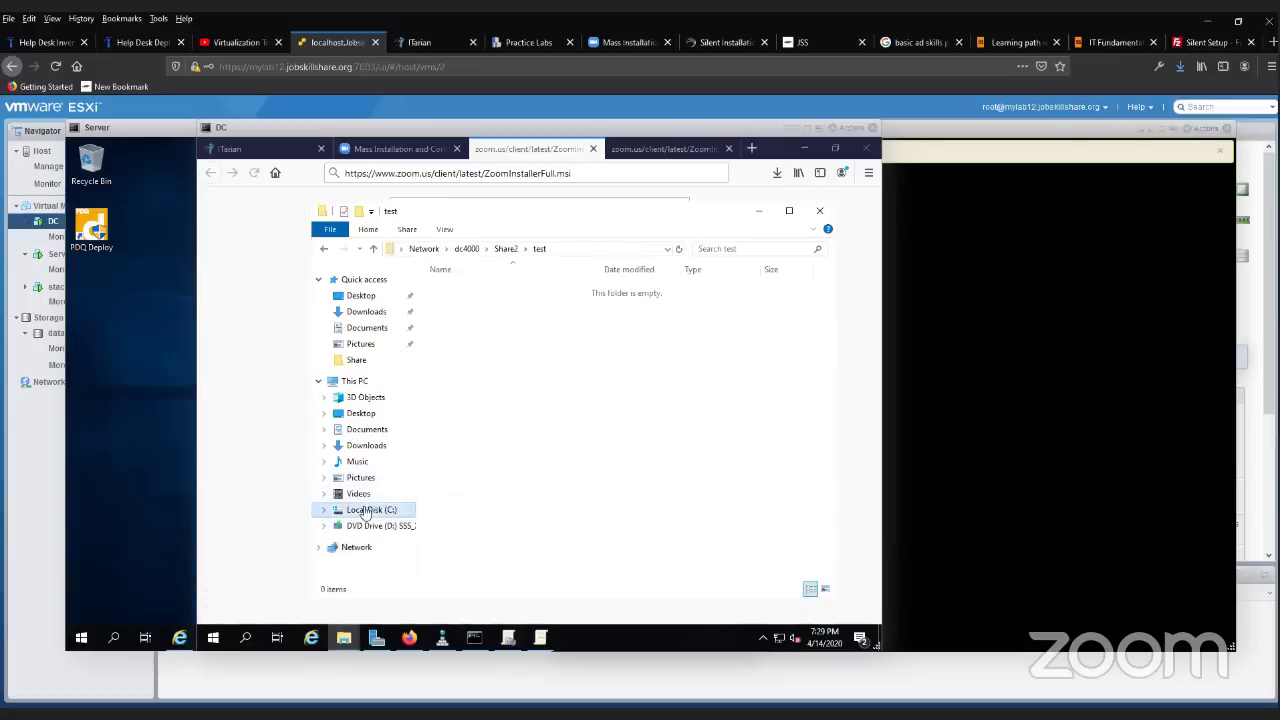
left_click(371, 383)
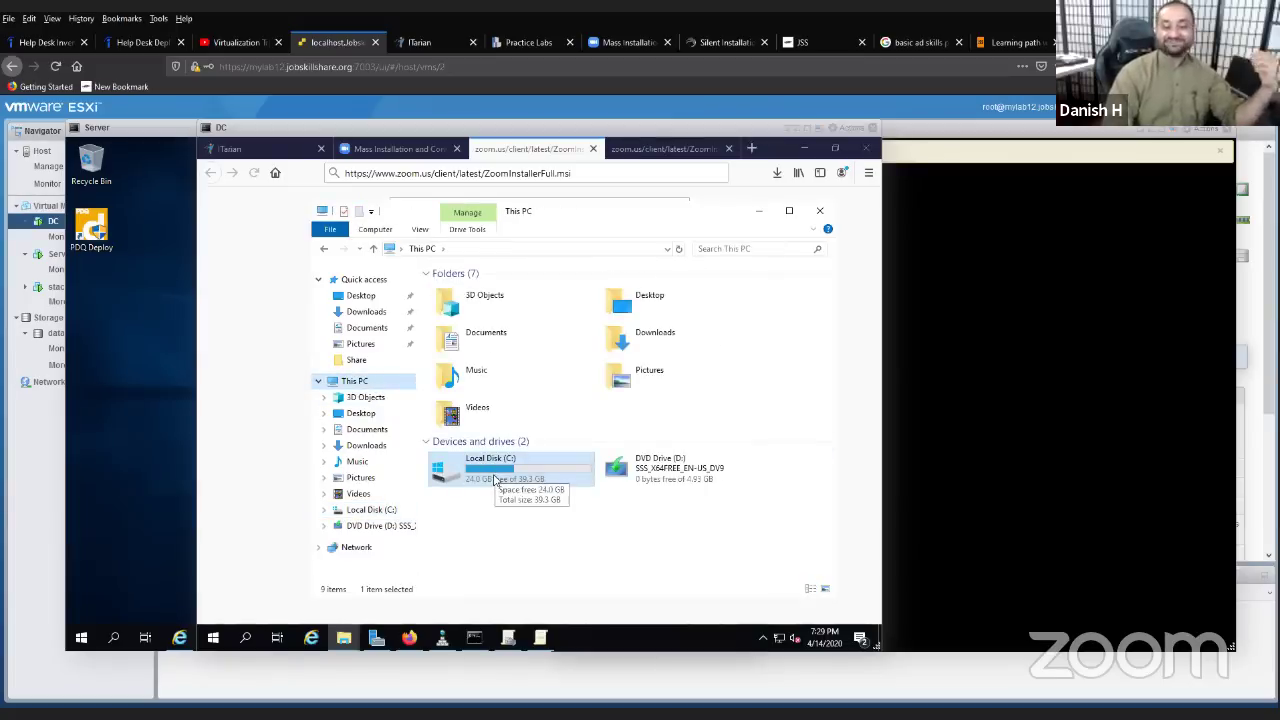
- Open Local Disk (C:) and create a new folder there named share3
double_click(493, 480)
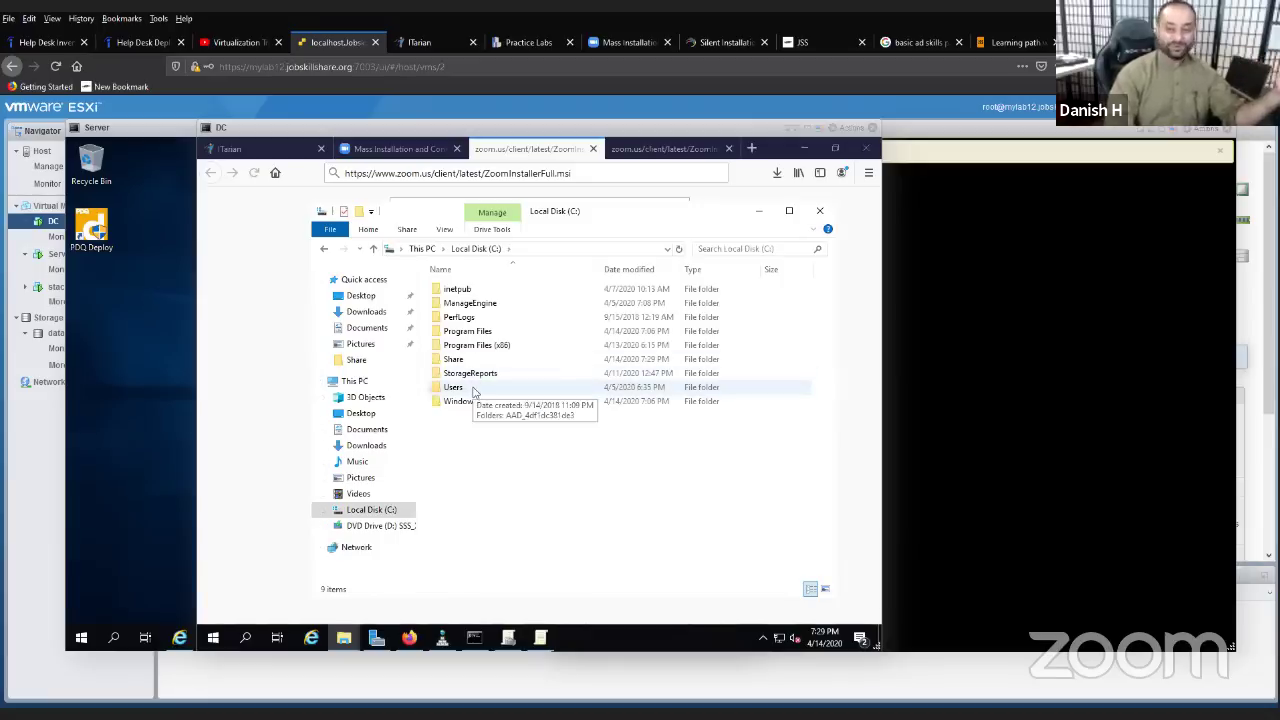
right_click(471, 432)
mouse_move(560, 573)
left_click(630, 572)
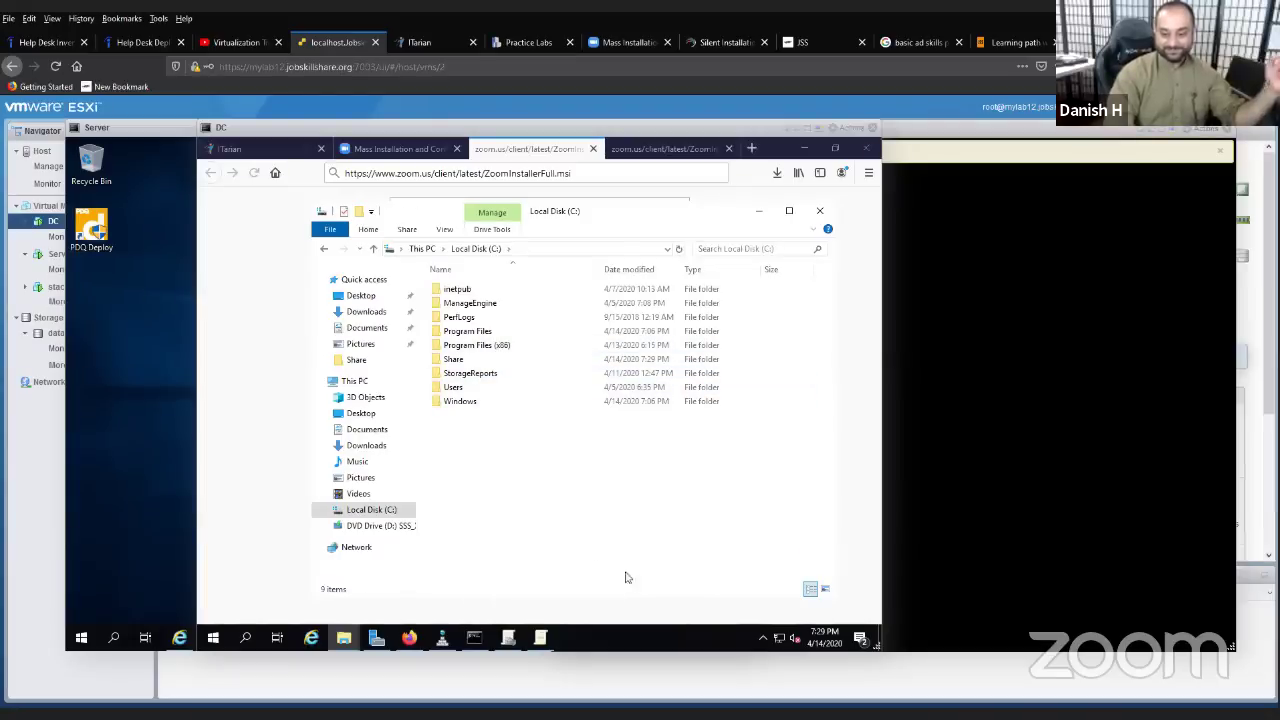
type("Zhare")
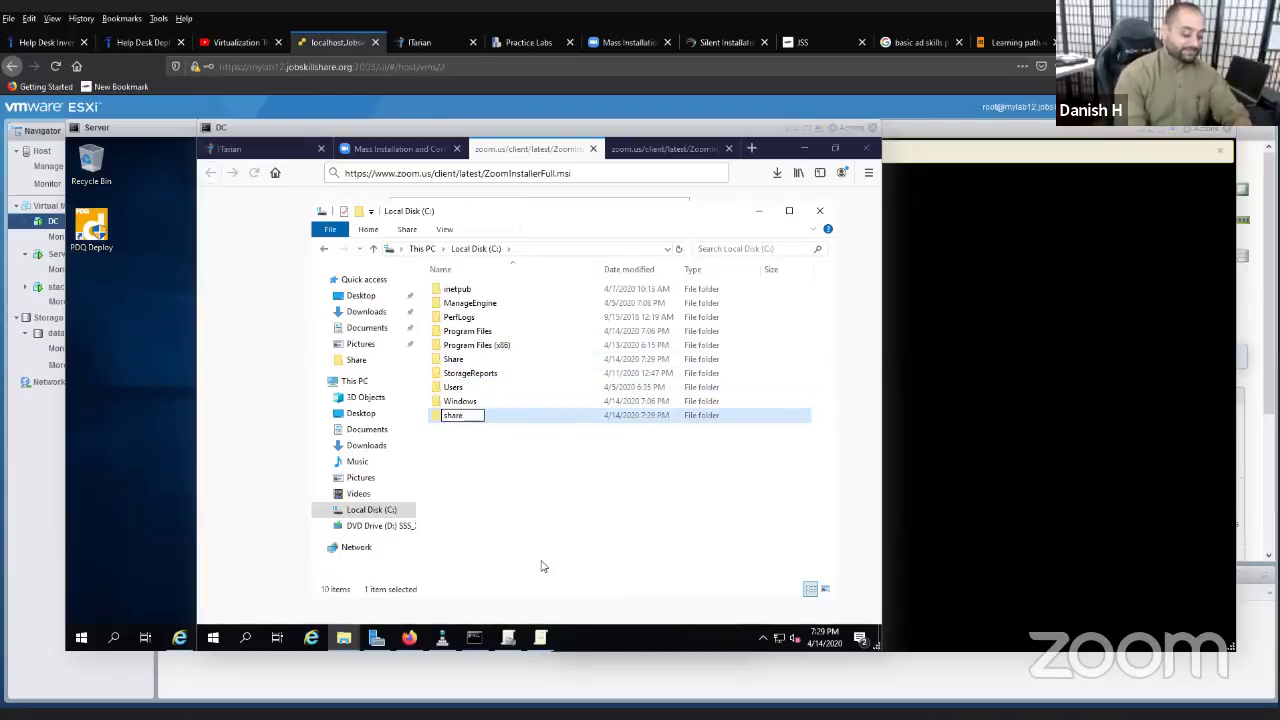
type("dold")
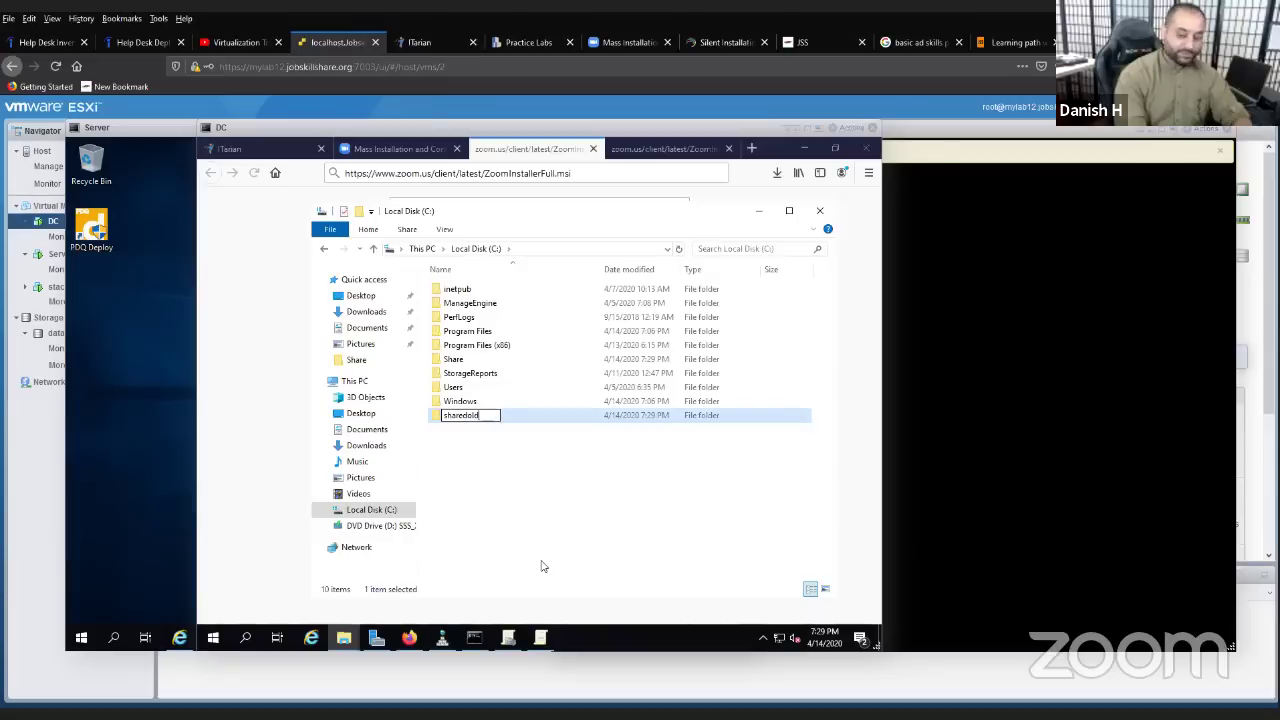
key("BackSpace")
key("BackSpace")
key("BackSpace")
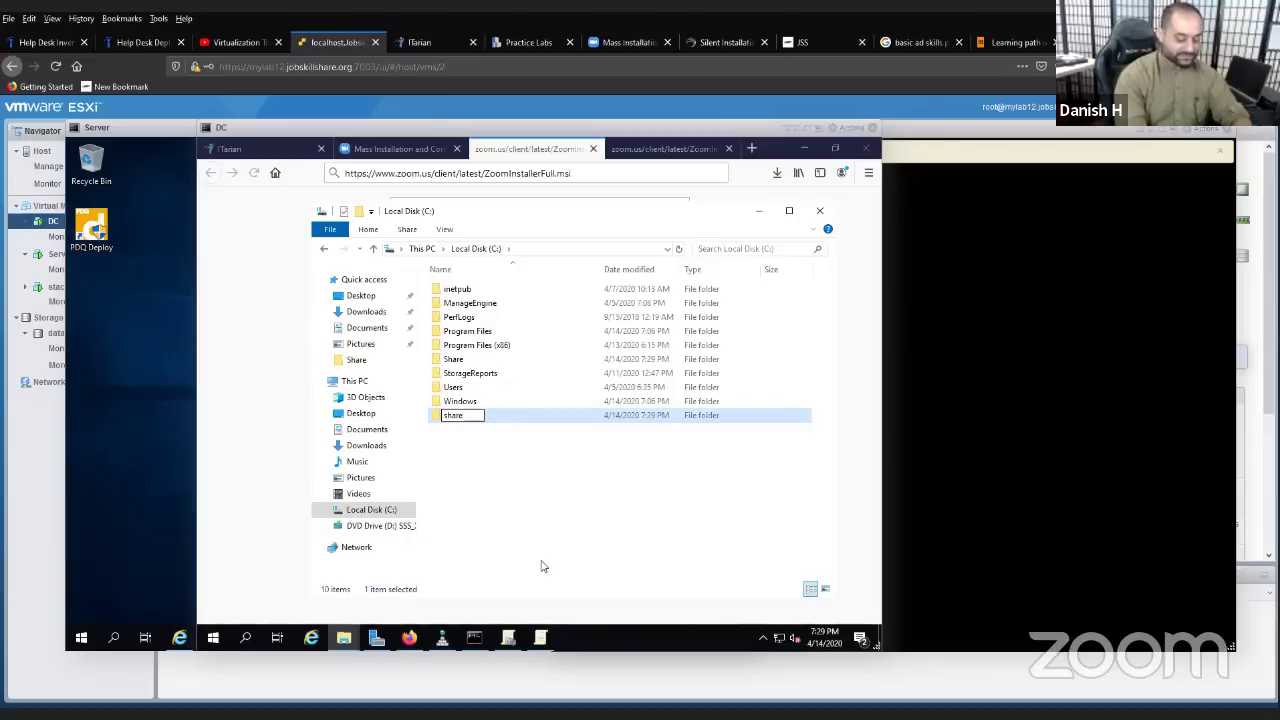
type("folde")
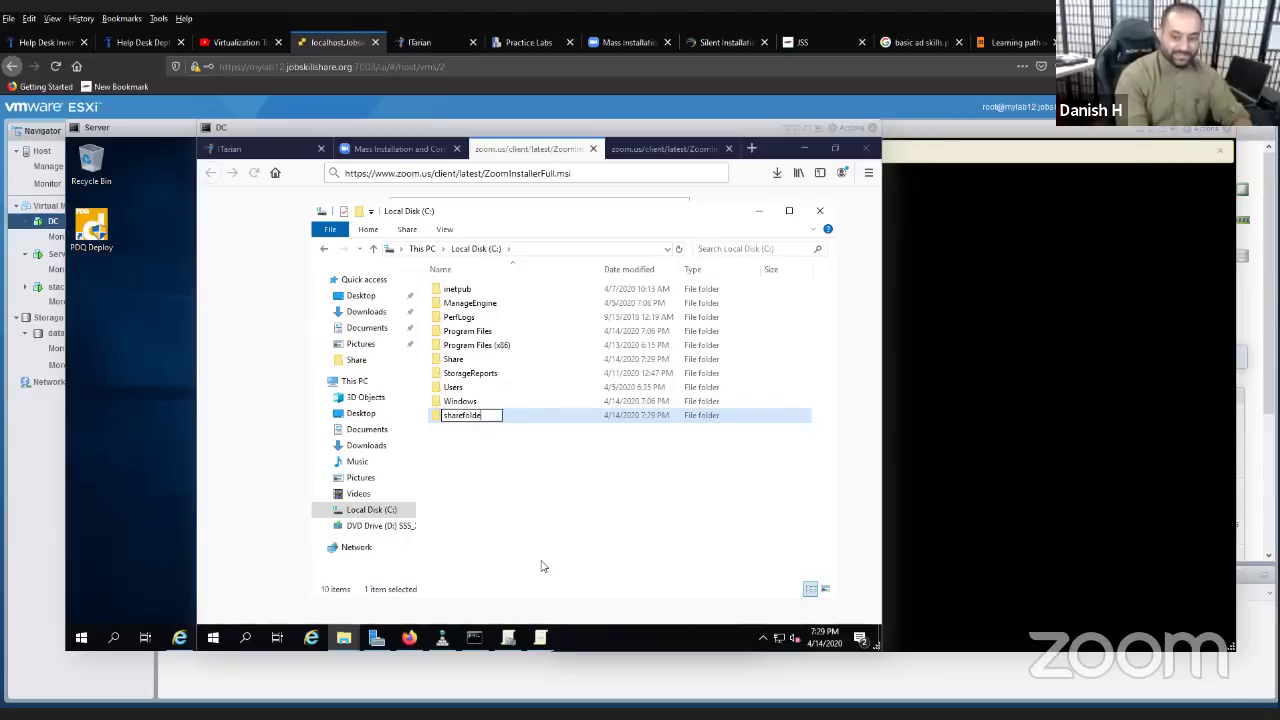
key("BackSpace")
key("BackSpace")
key("BackSpace")
key("BackSpace")
key("BackSpace")
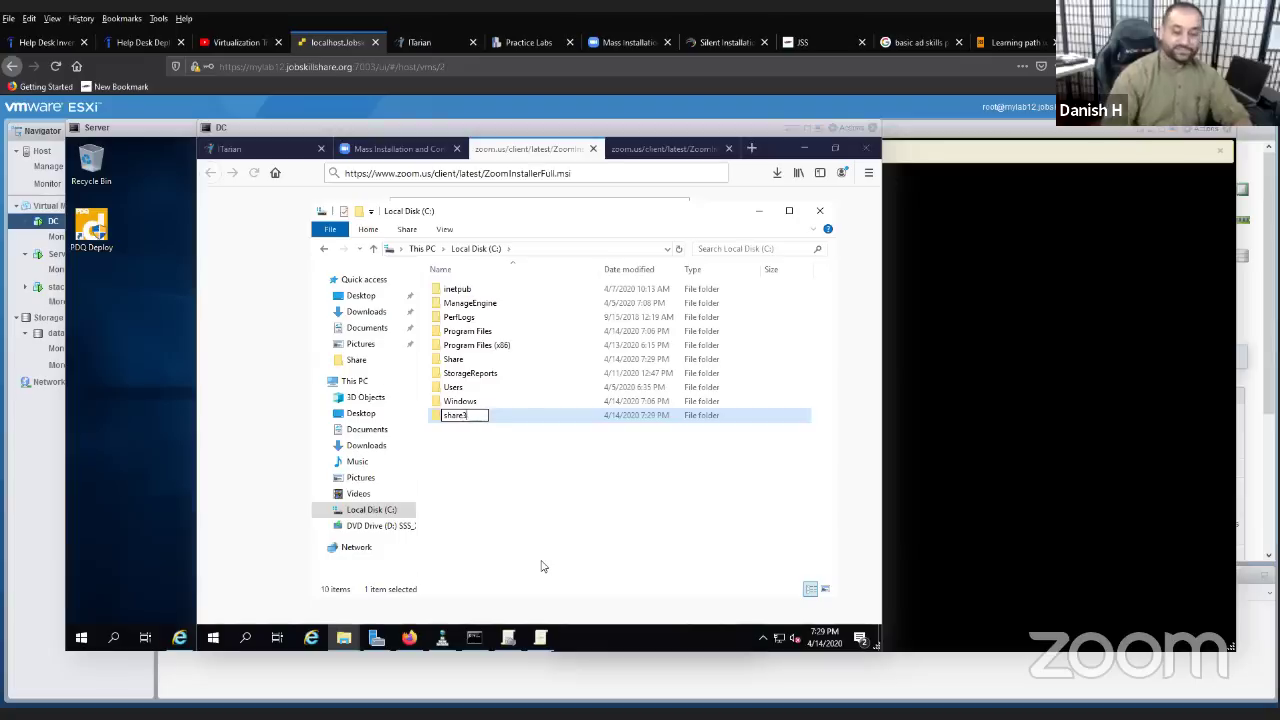
type("3")
left_click(543, 566)
- Turn on Share this folder for share3 in its Advanced Sharing settings
right_click(458, 417)
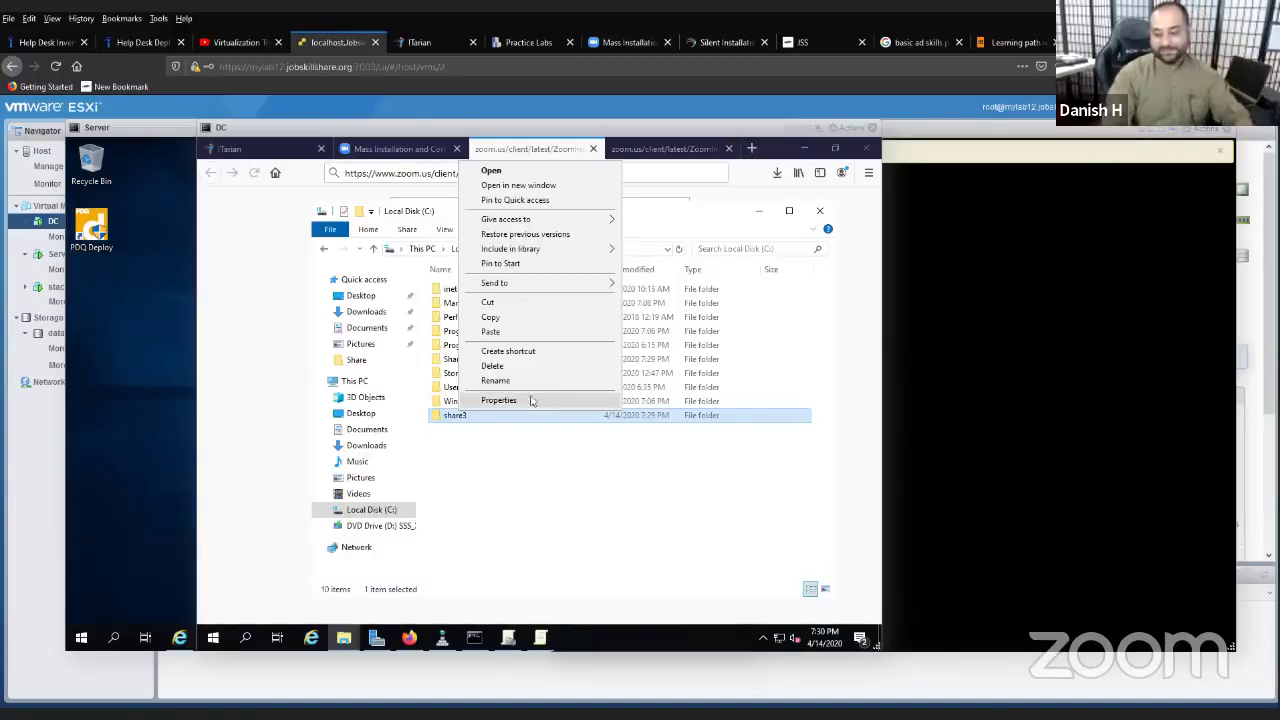
left_click(522, 401)
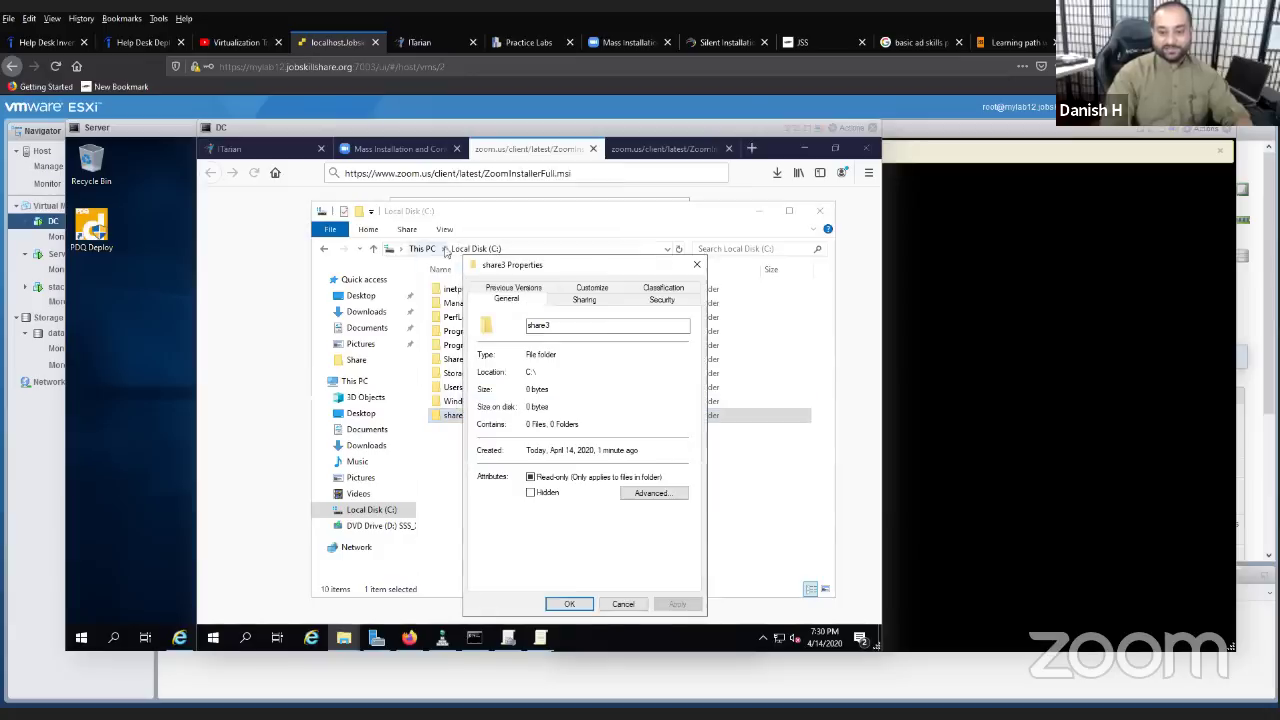
left_click(577, 302)
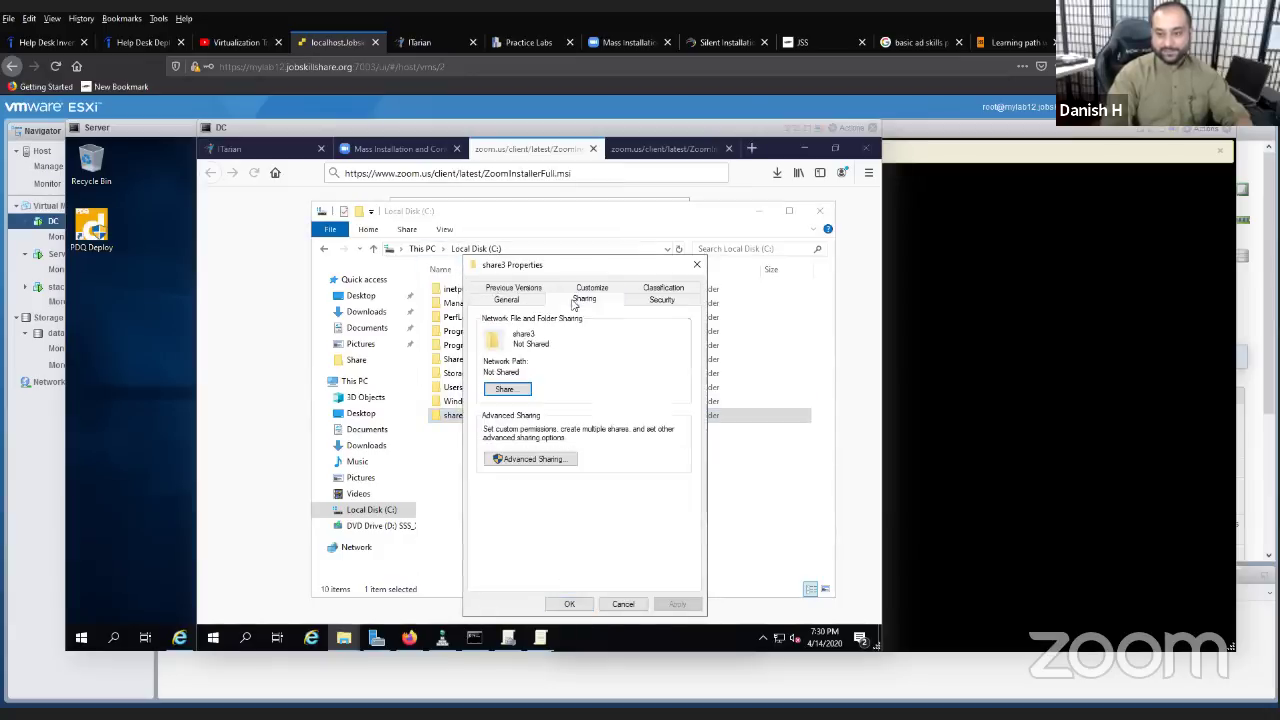
left_click(552, 455)
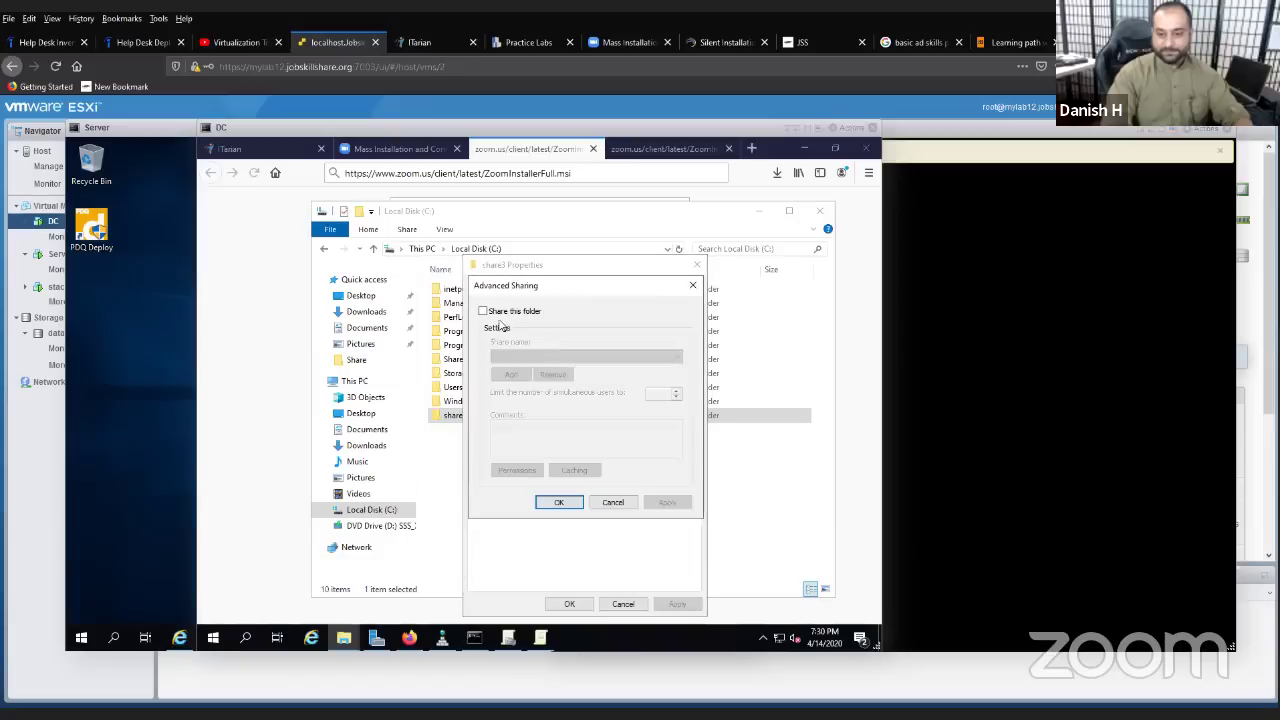
left_click(500, 312)
- Grant Domain Users Full Control in share3's share permissions and apply the sharing settings
left_click(525, 470)
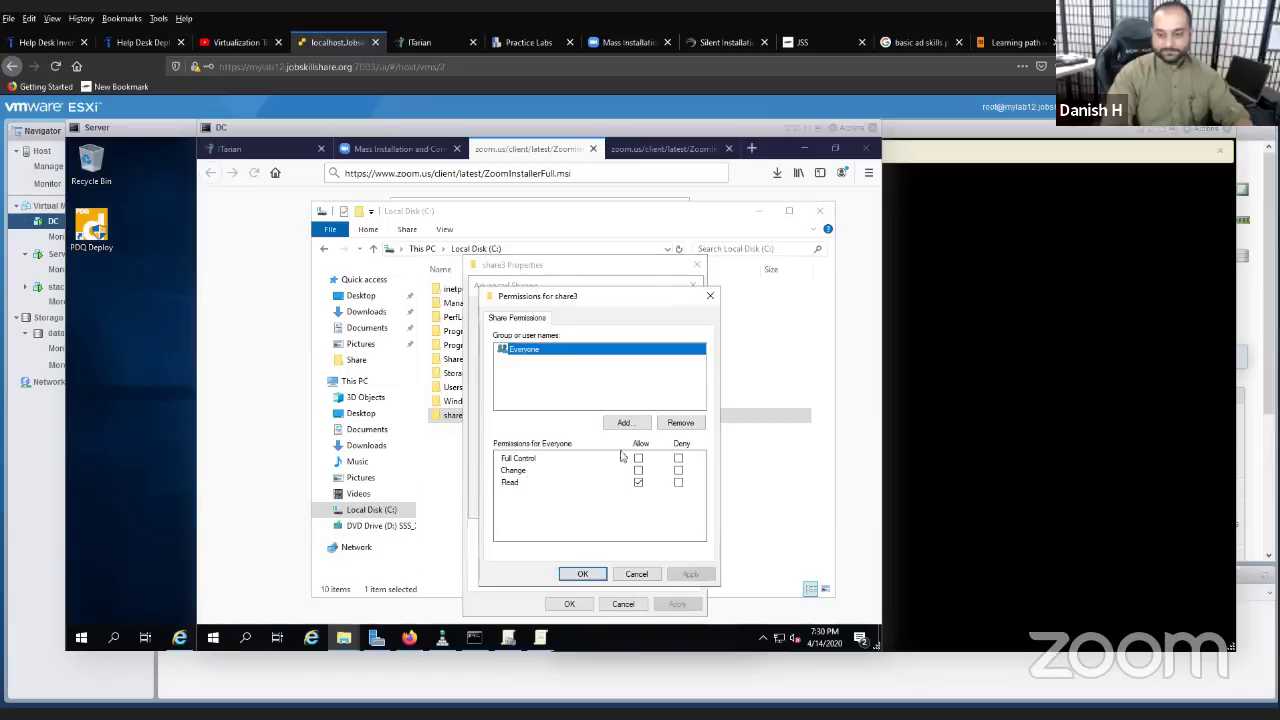
left_click(638, 458)
left_click(623, 422)
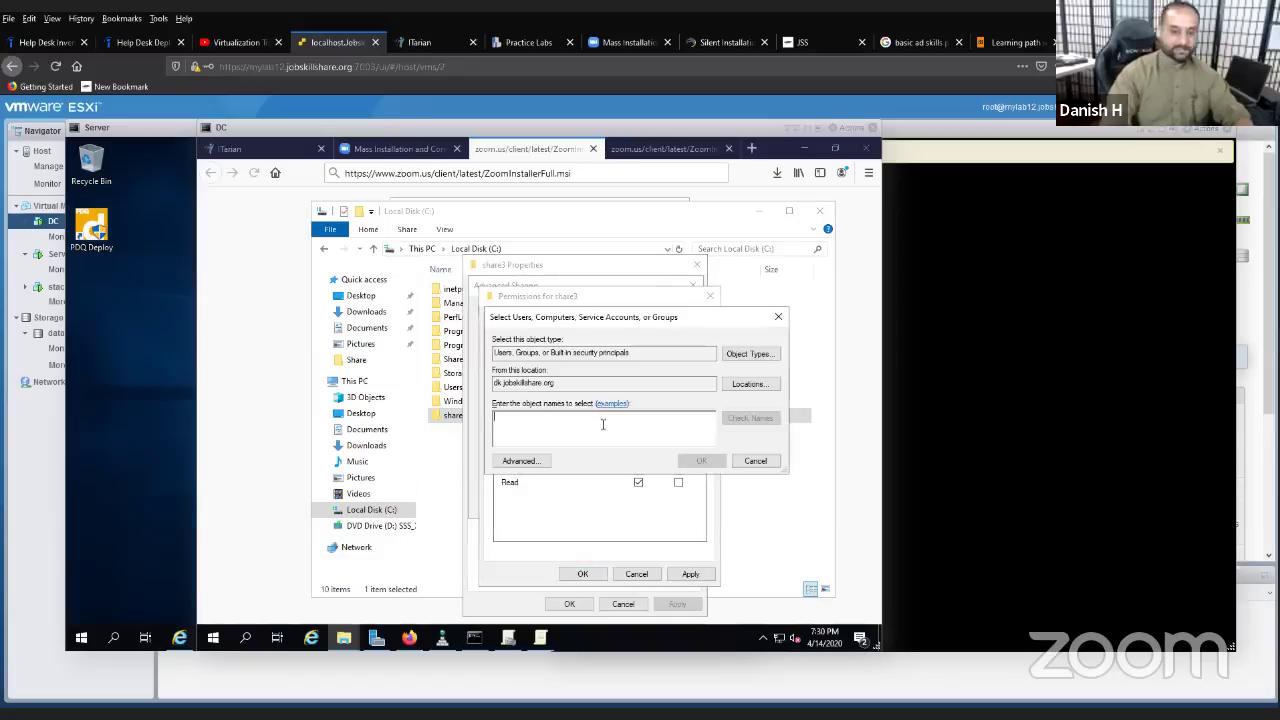
type("domain user")
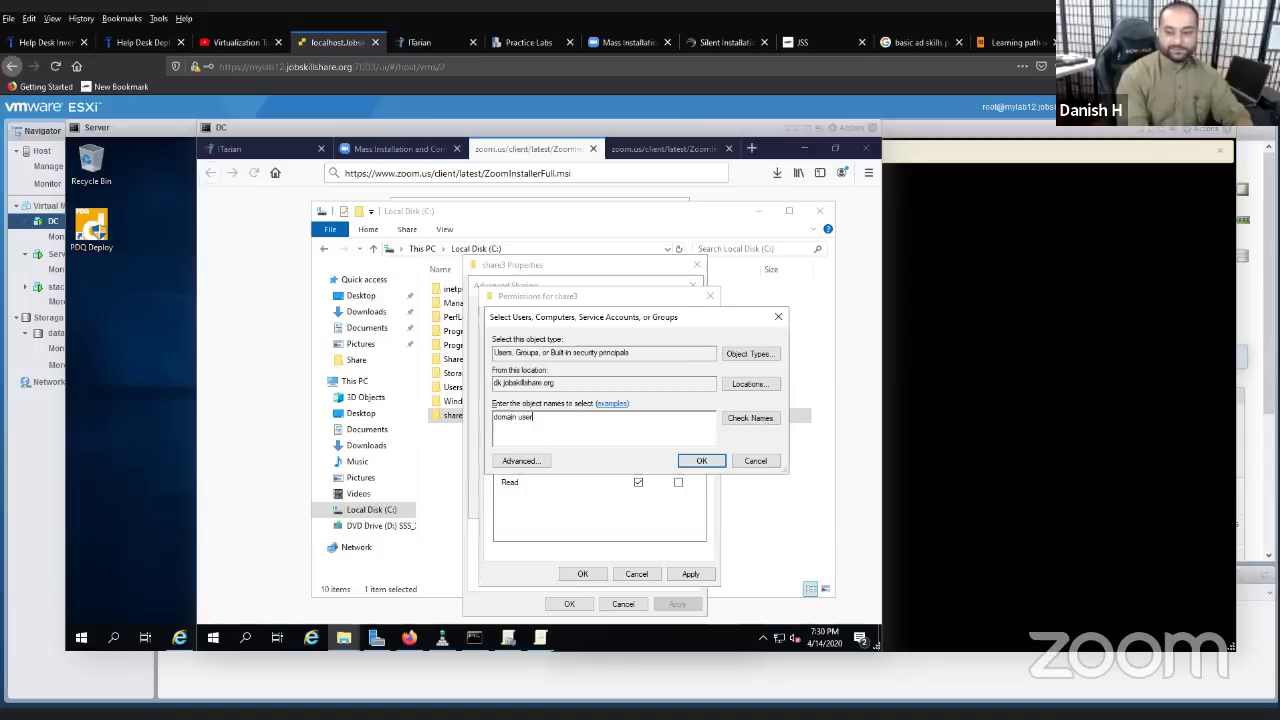
left_click(701, 460)
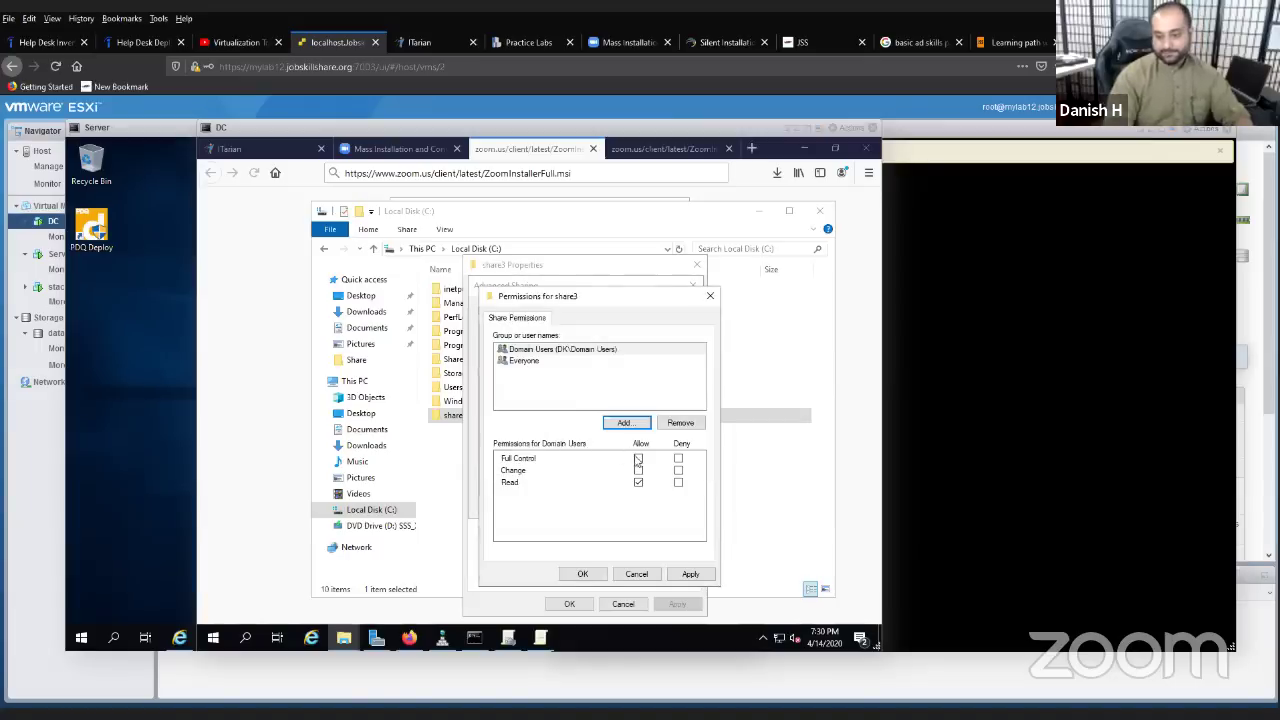
left_click(638, 458)
left_click(690, 574)
left_click(583, 574)
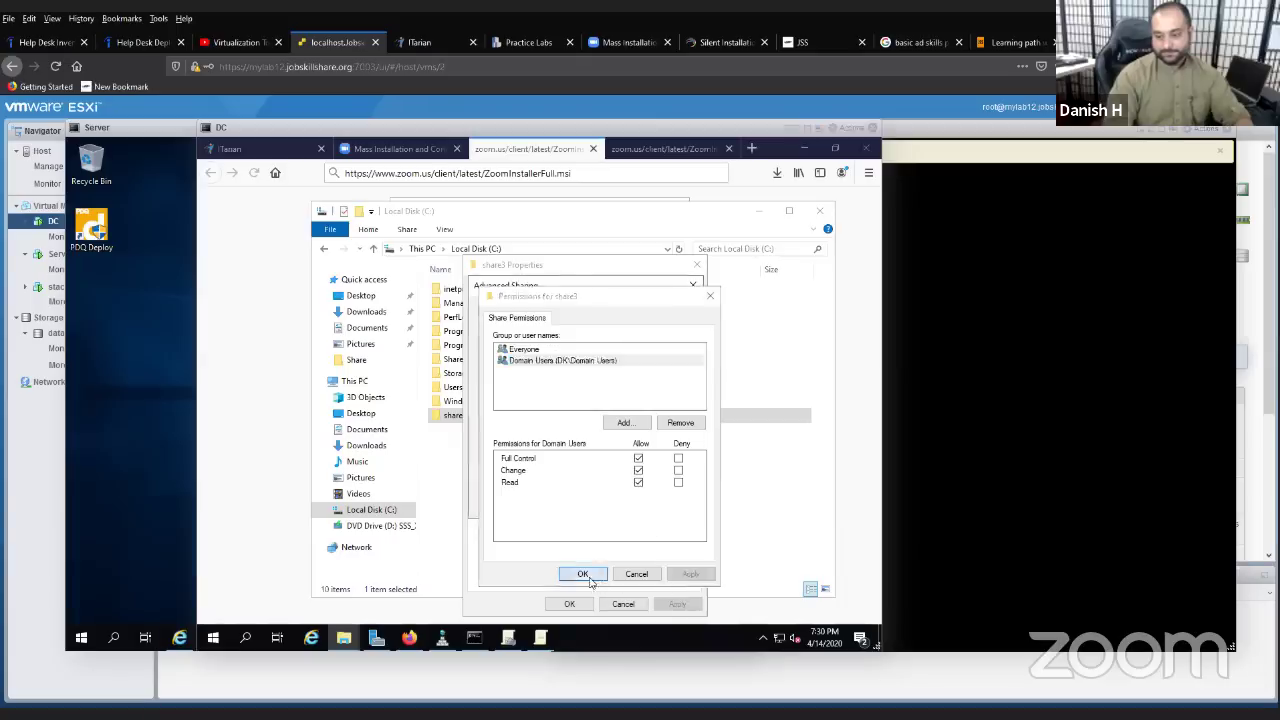
left_click(664, 502)
left_click(567, 503)
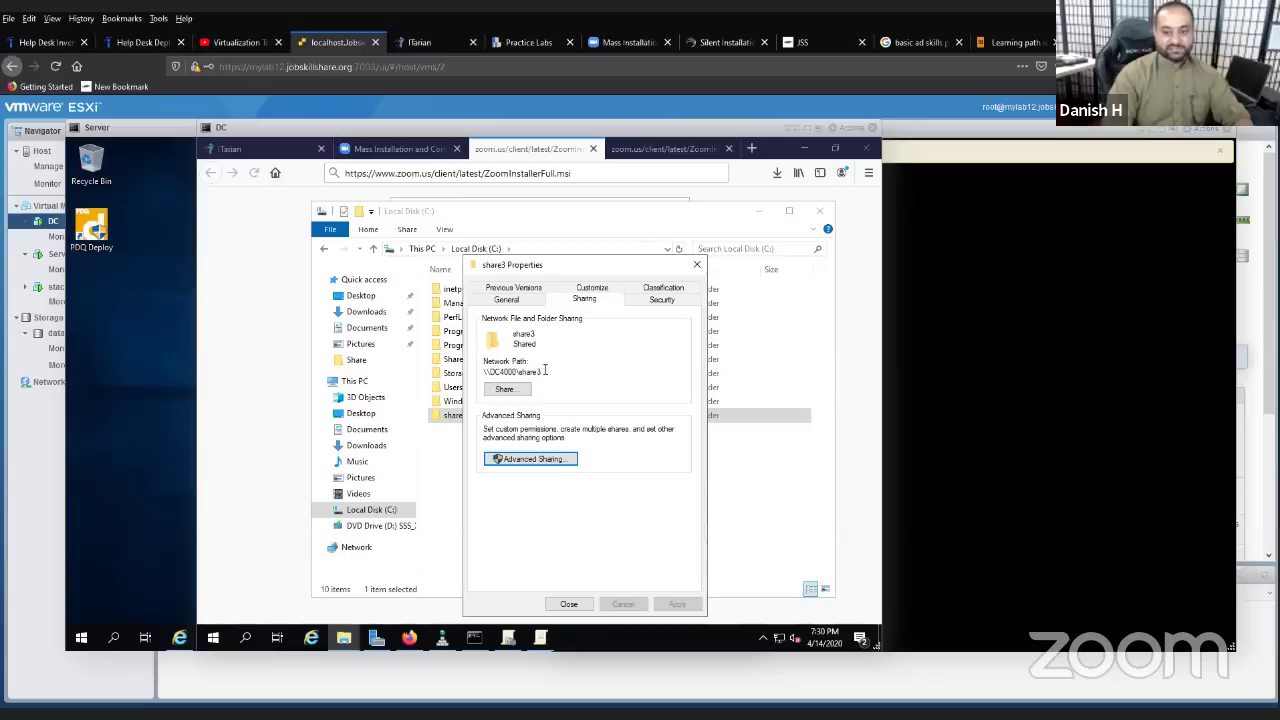
- Copy the network path \\DC4000\share3 and close the share3 properties
left_click_drag(545, 370, 490, 371)
right_click(496, 371)
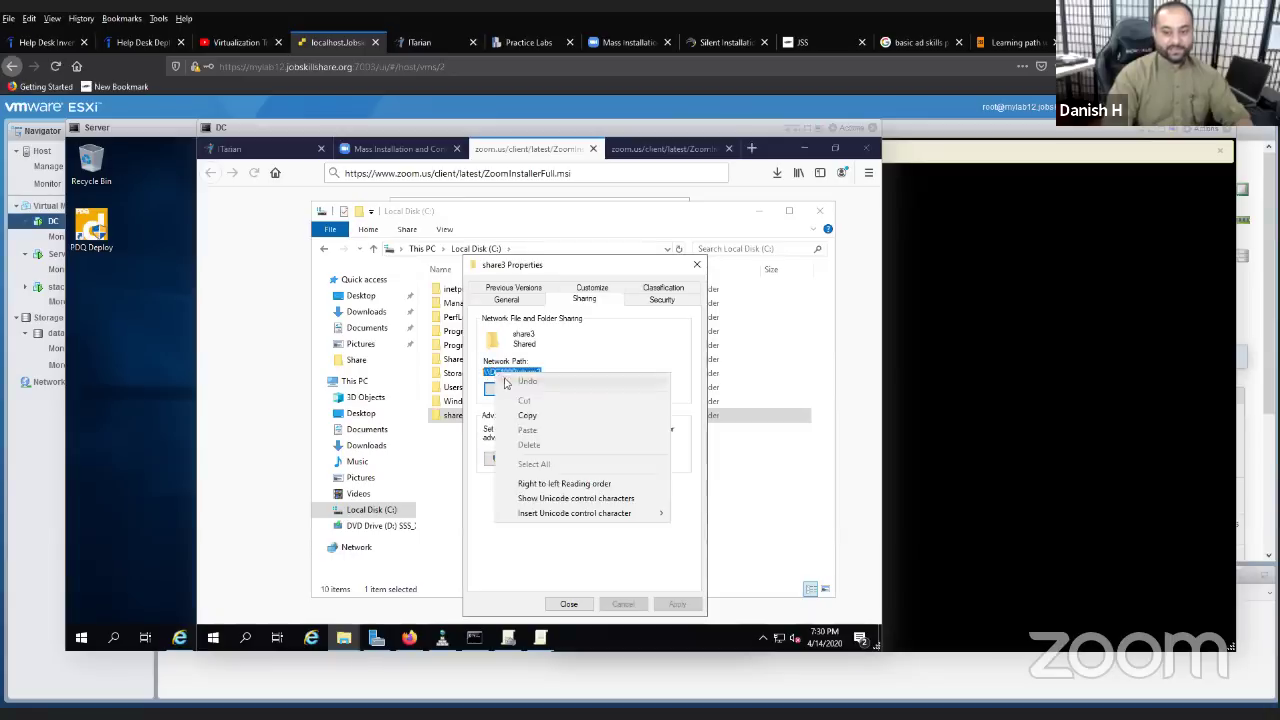
left_click(522, 418)
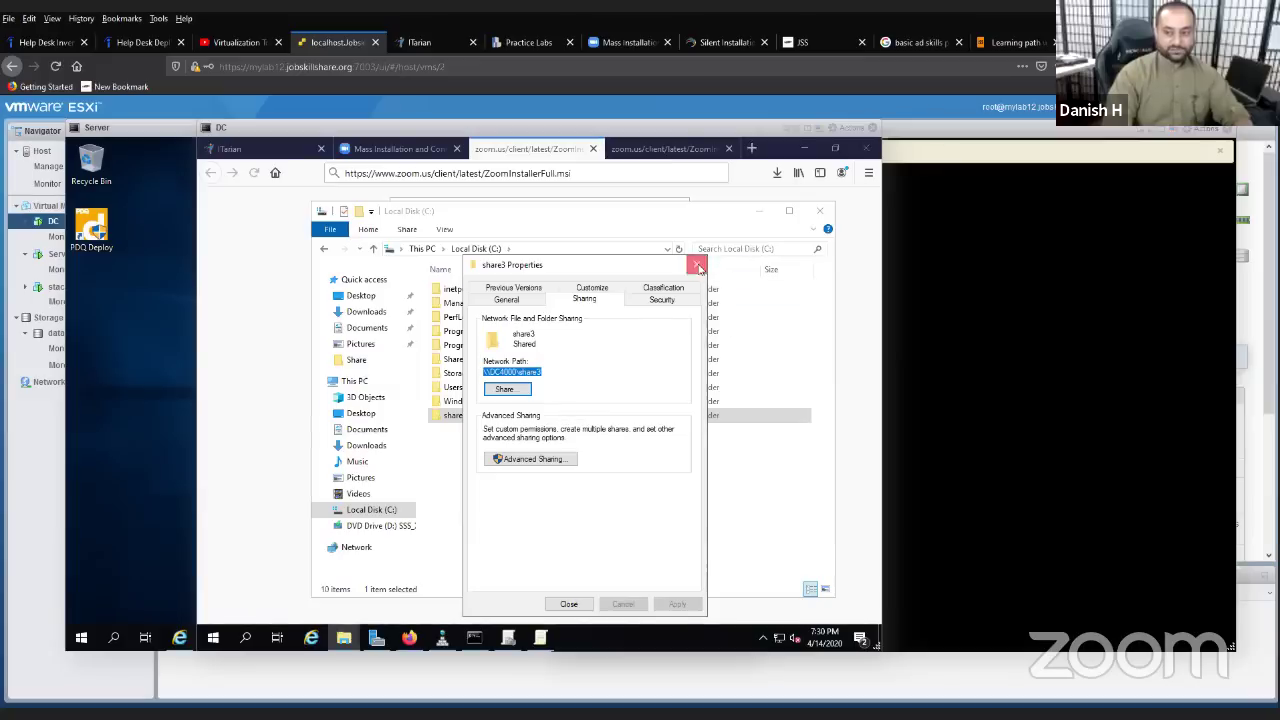
left_click(699, 268)
left_click(368, 312)
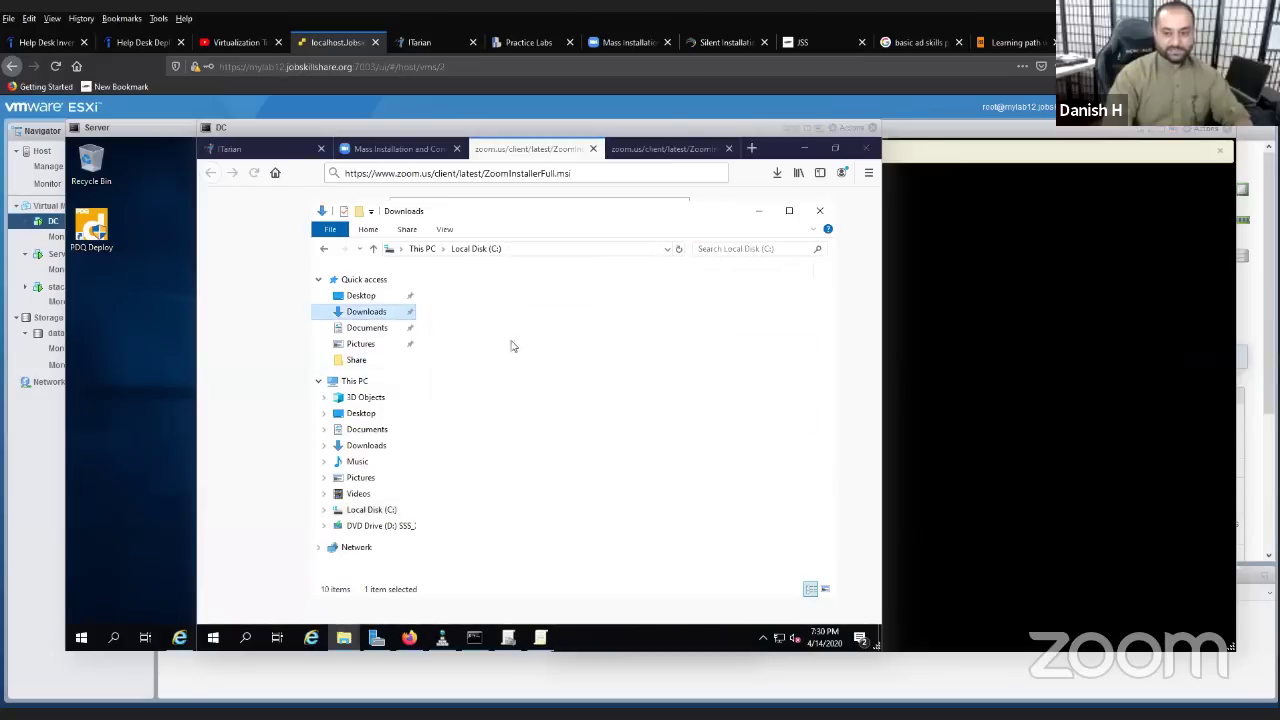
- Copy ZoomInstallerFull from Downloads into C:\share3 and return to the Group Policy editor
right_click(504, 334)
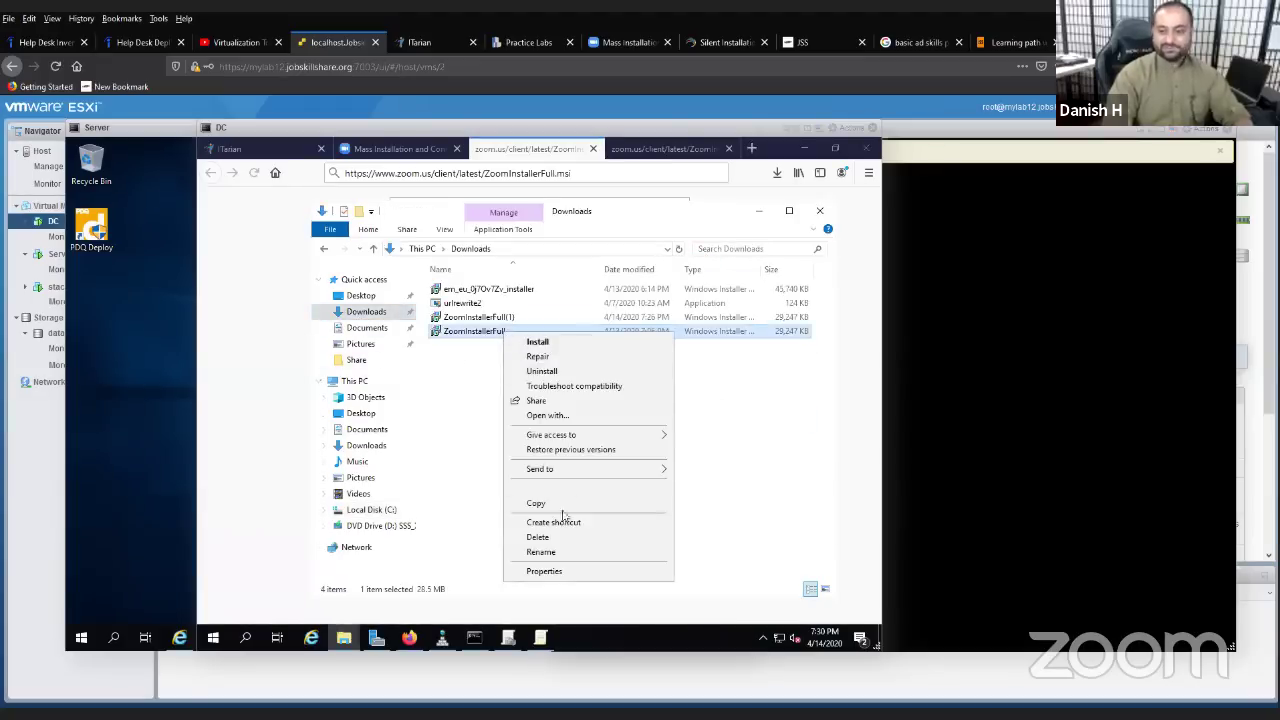
key("Escape")
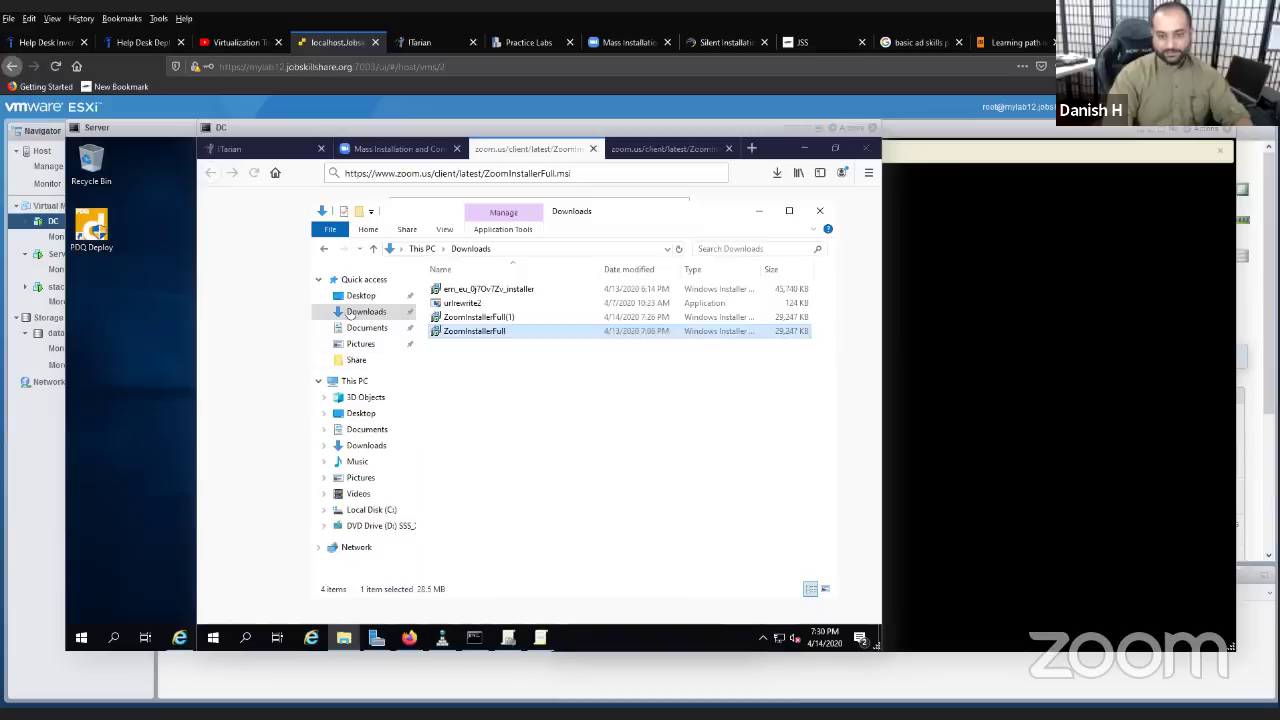
left_click(325, 250)
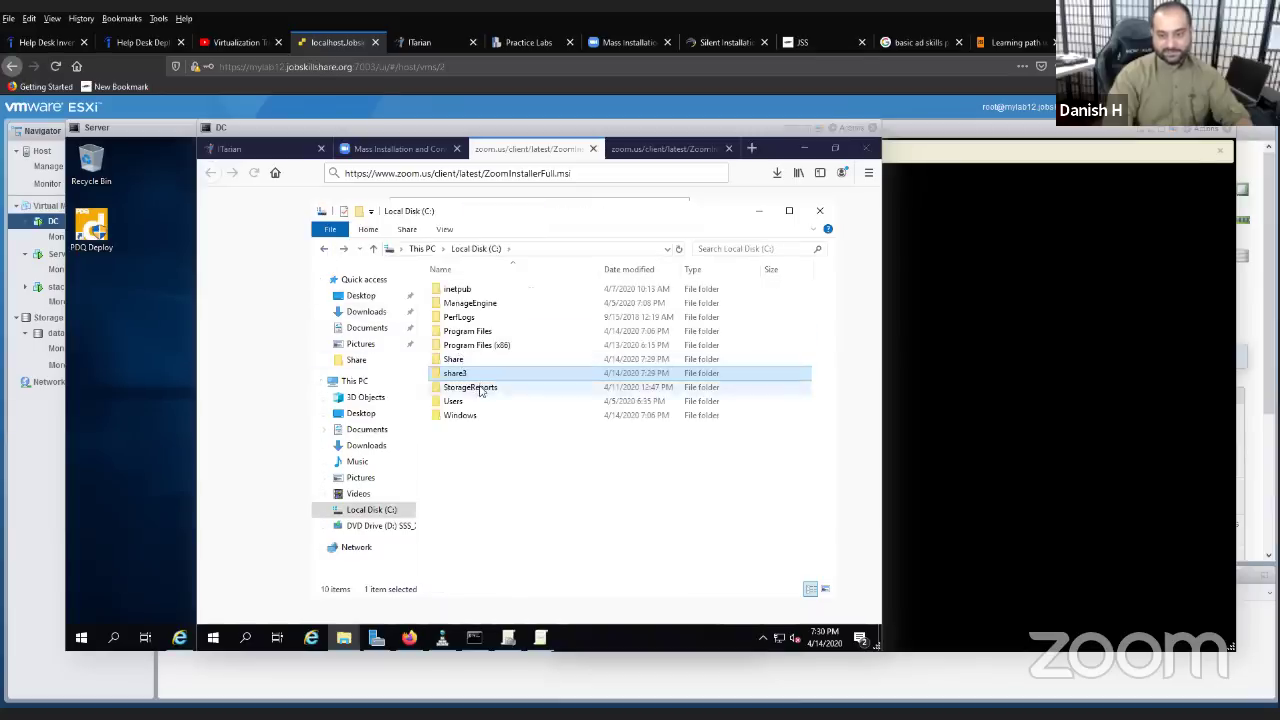
double_click(470, 378)
right_click(506, 400)
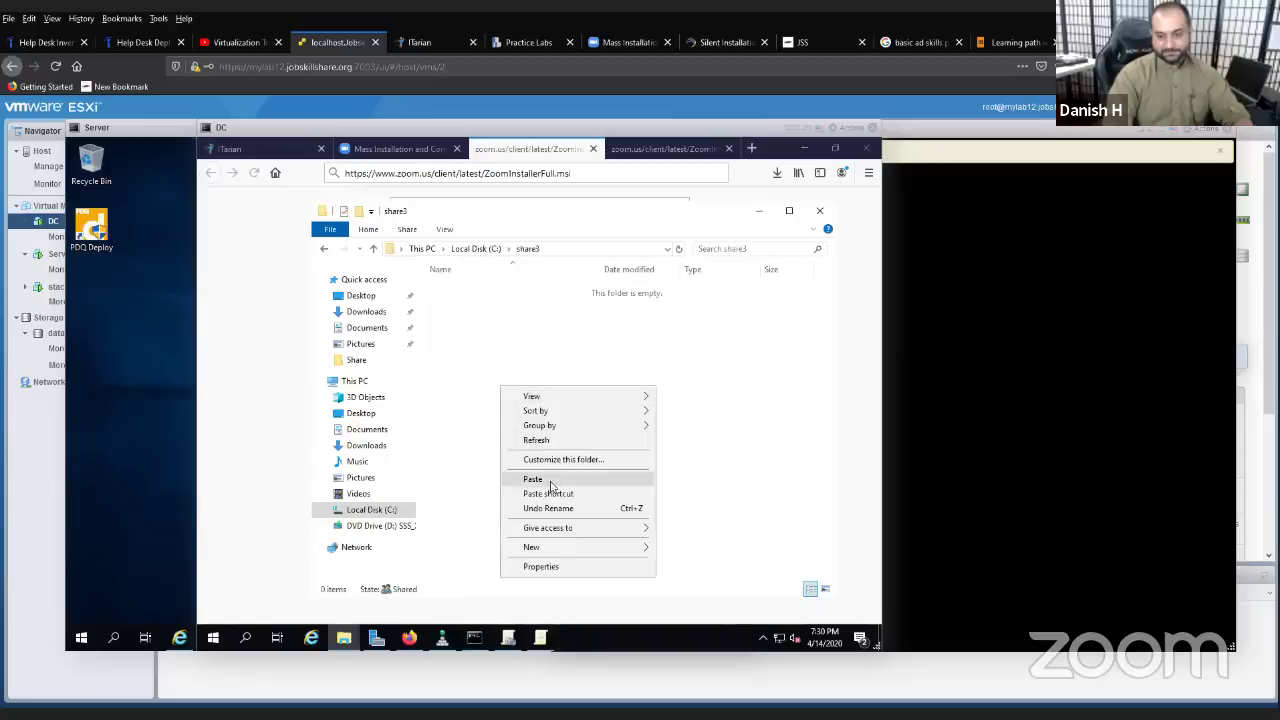
left_click(551, 483)
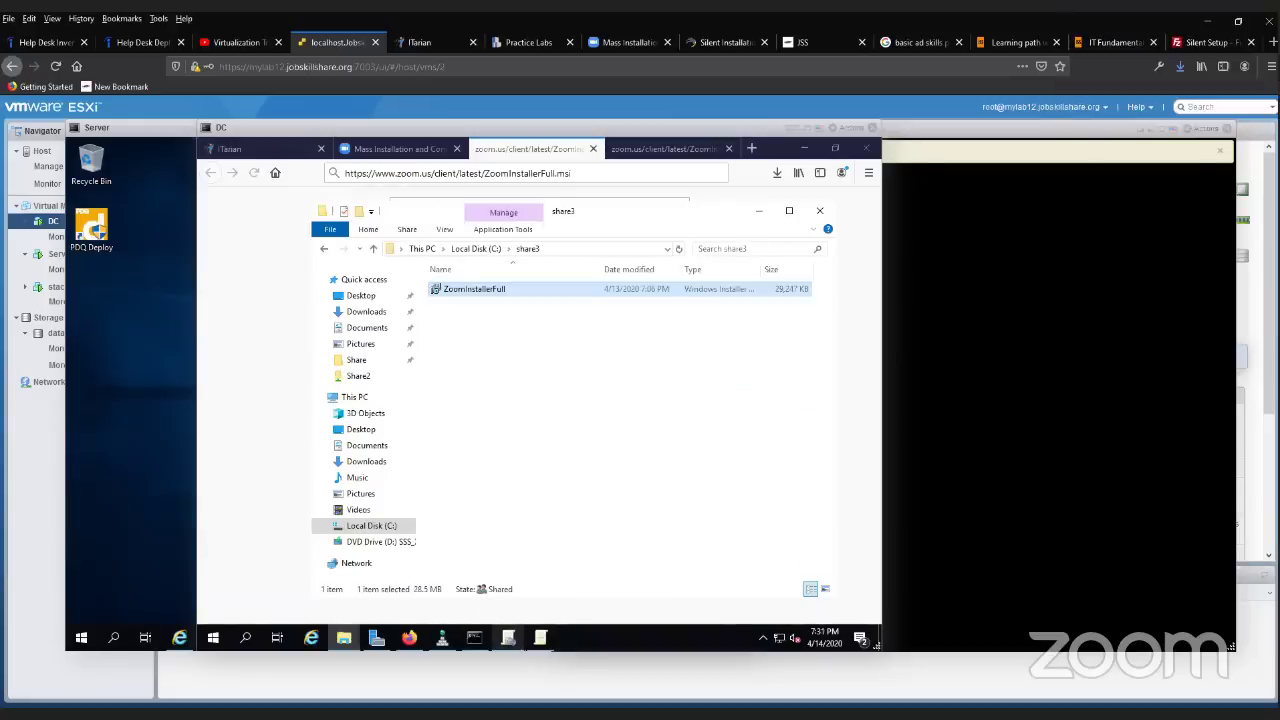
left_click(540, 637)
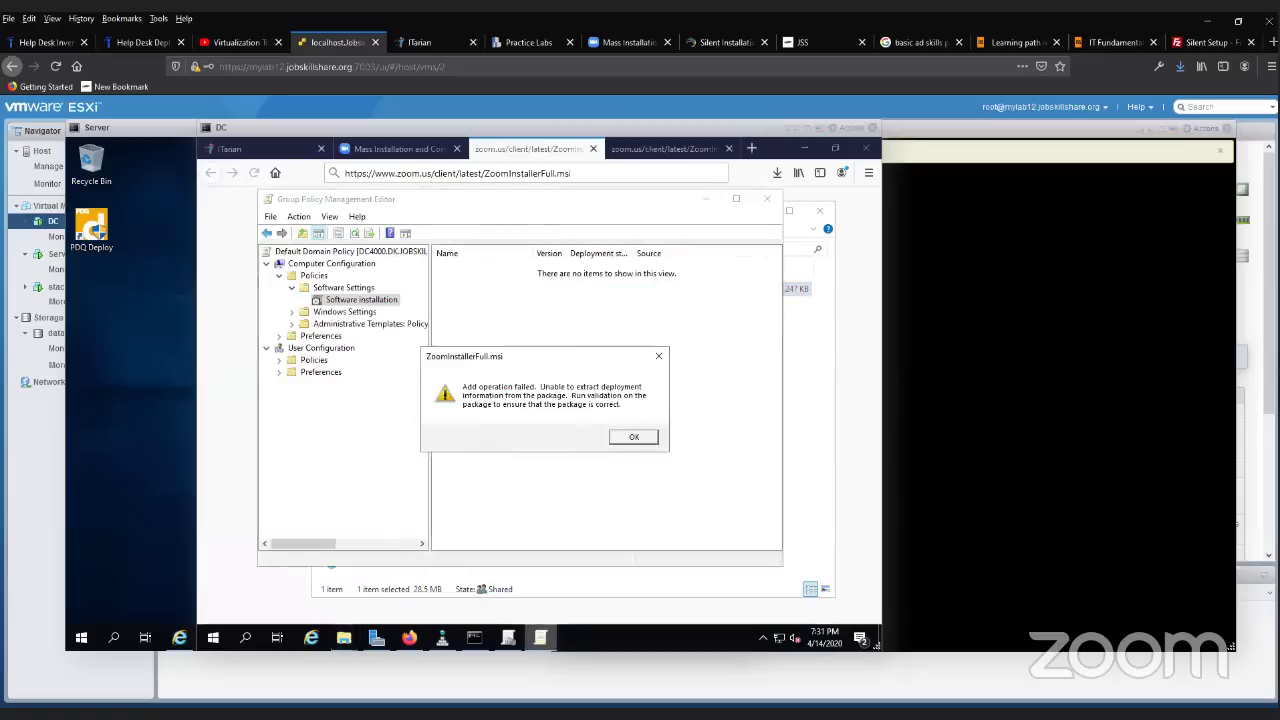
- Retry assigning ZoomInstallerFull from \\dc4000\Share3 as Assigned and dismiss the repeated add failure
left_click(617, 438)
right_click(529, 371)
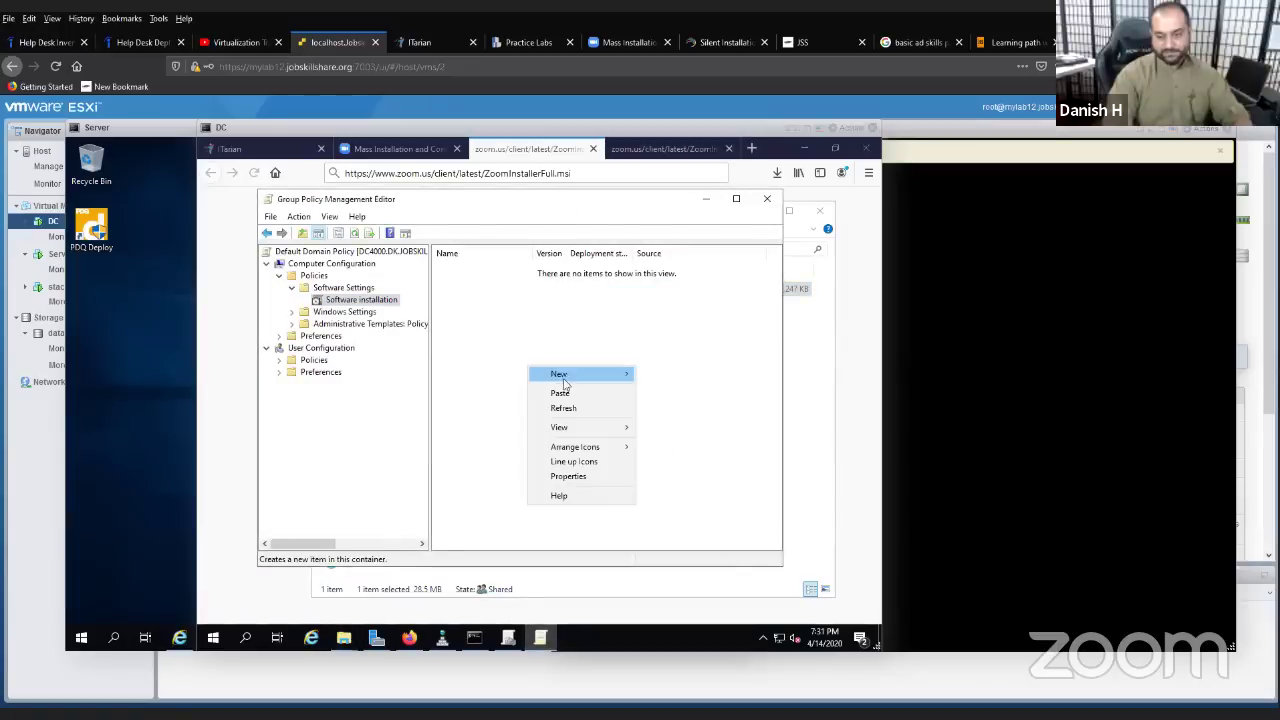
mouse_move(575, 375)
left_click(667, 382)
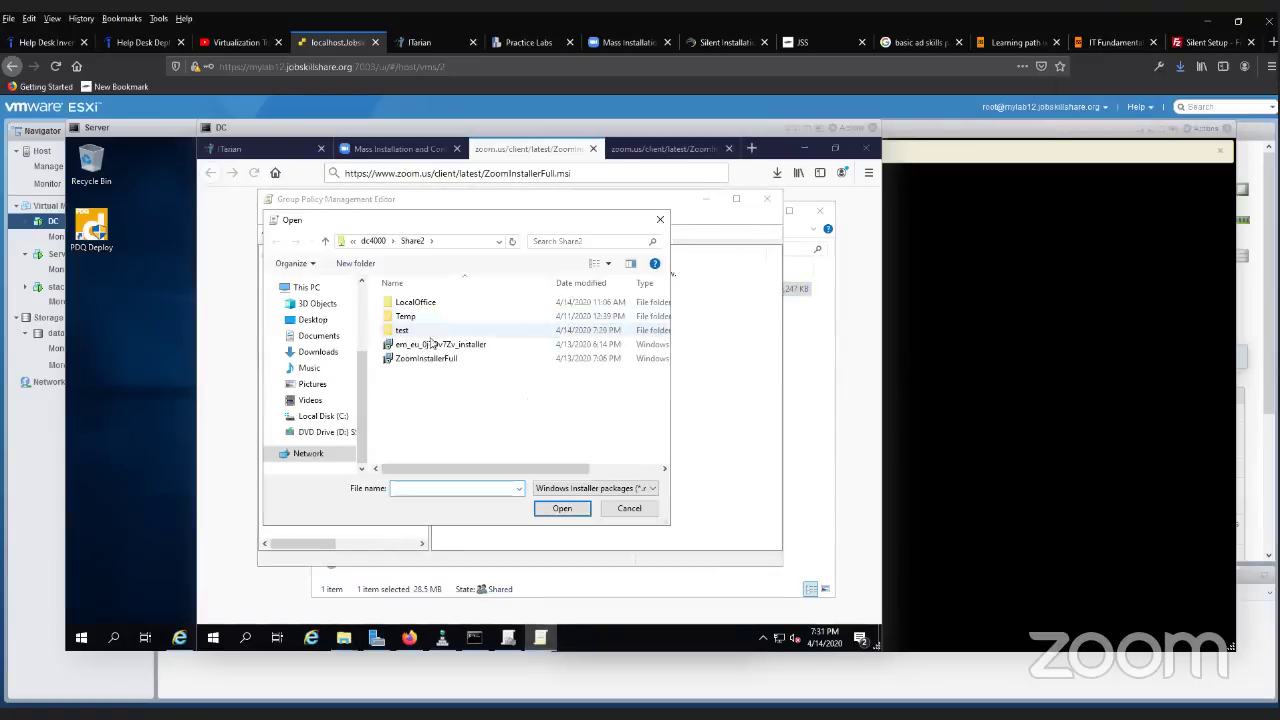
left_click(472, 247)
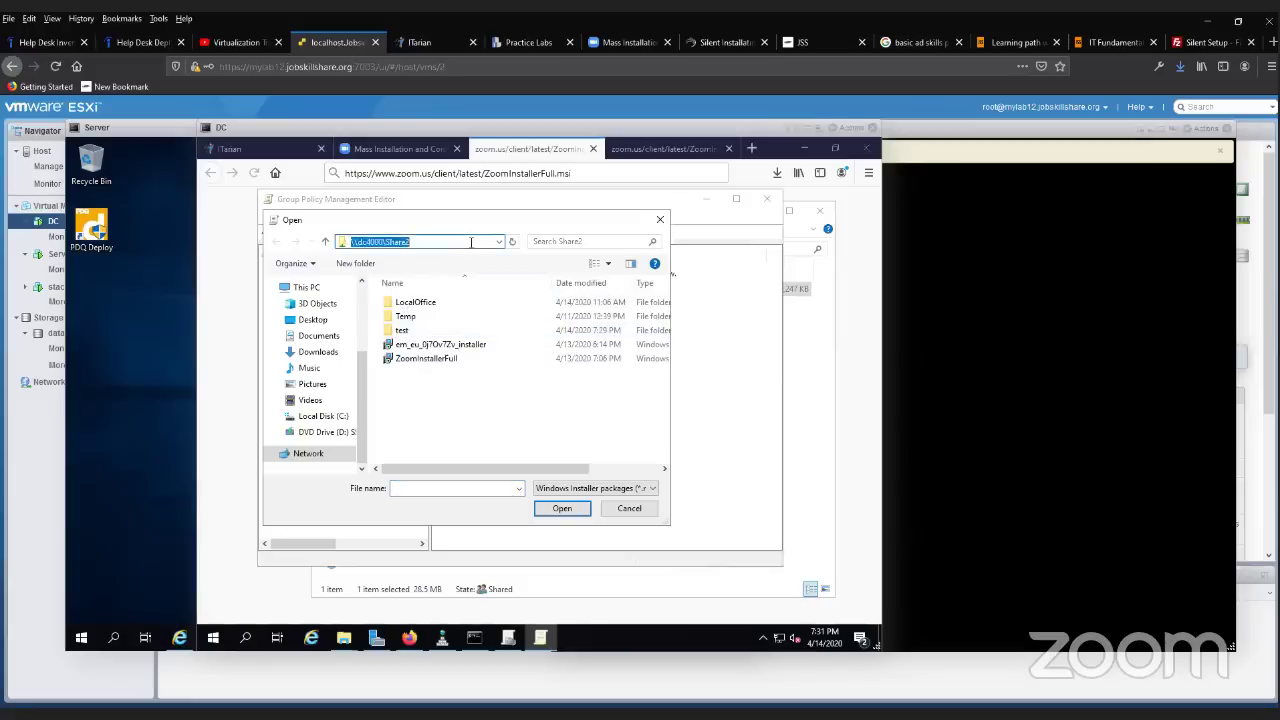
left_click(465, 250)
key("Return")
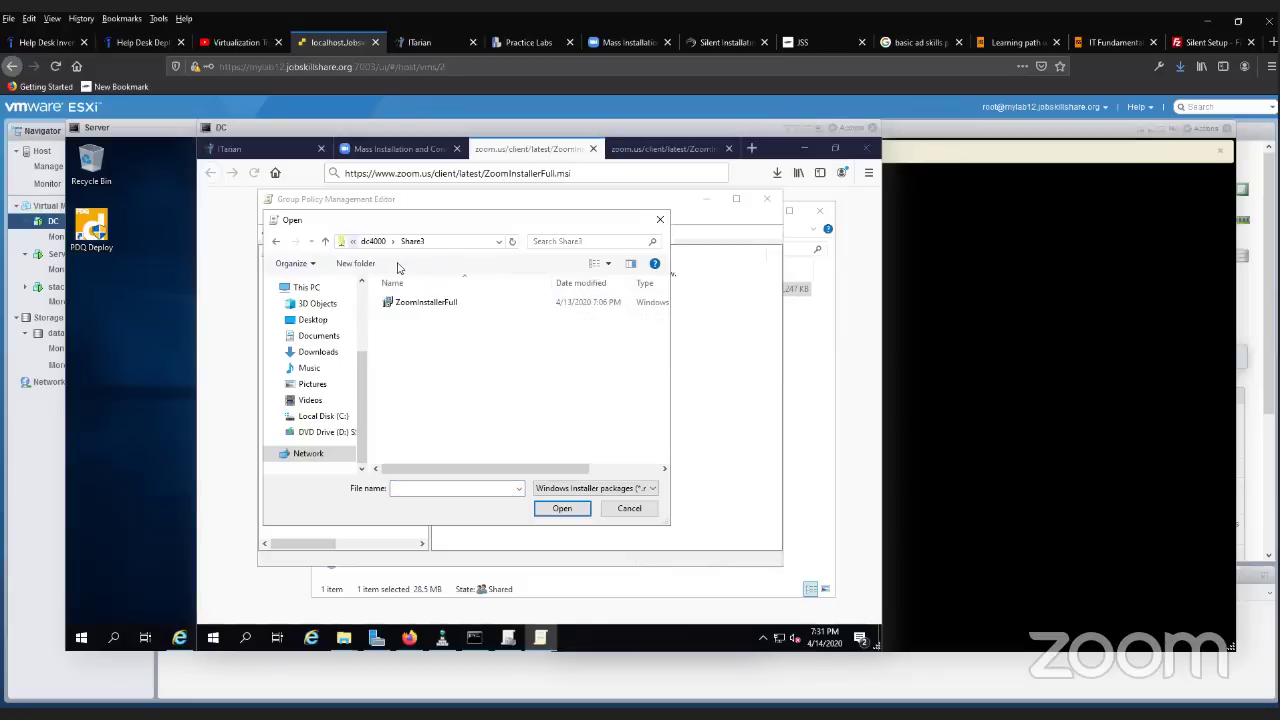
double_click(436, 302)
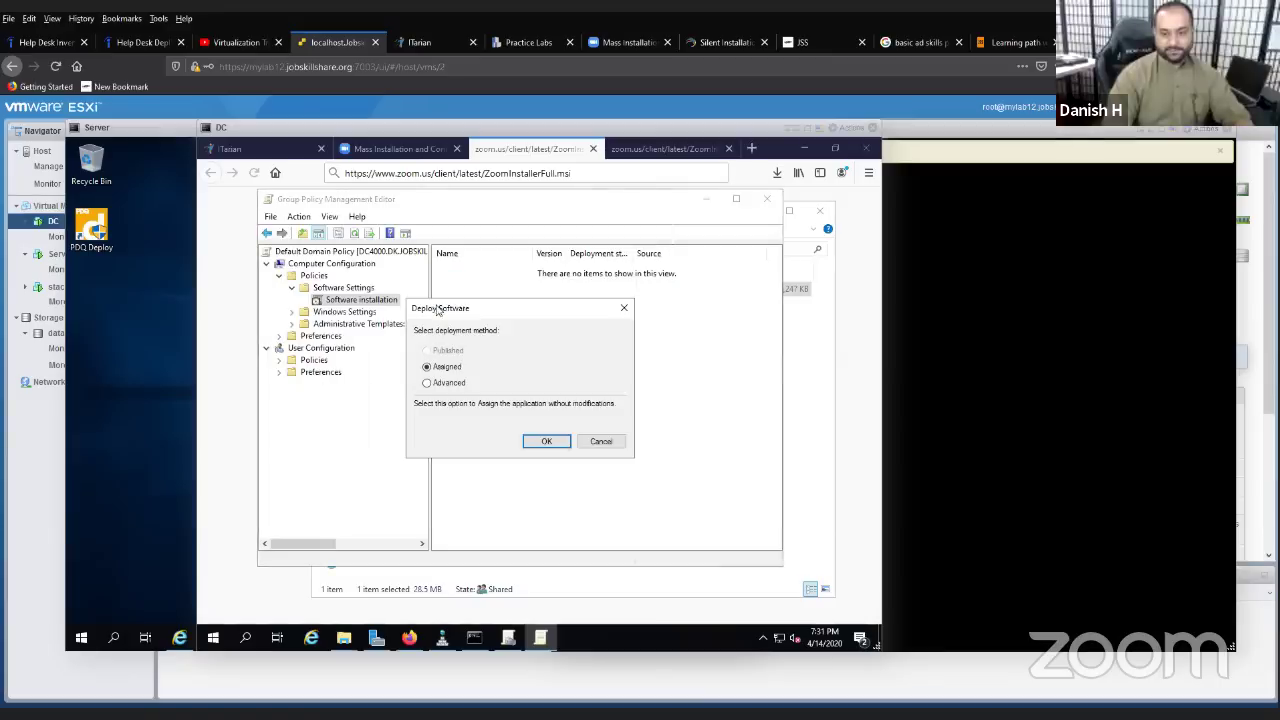
left_click(541, 441)
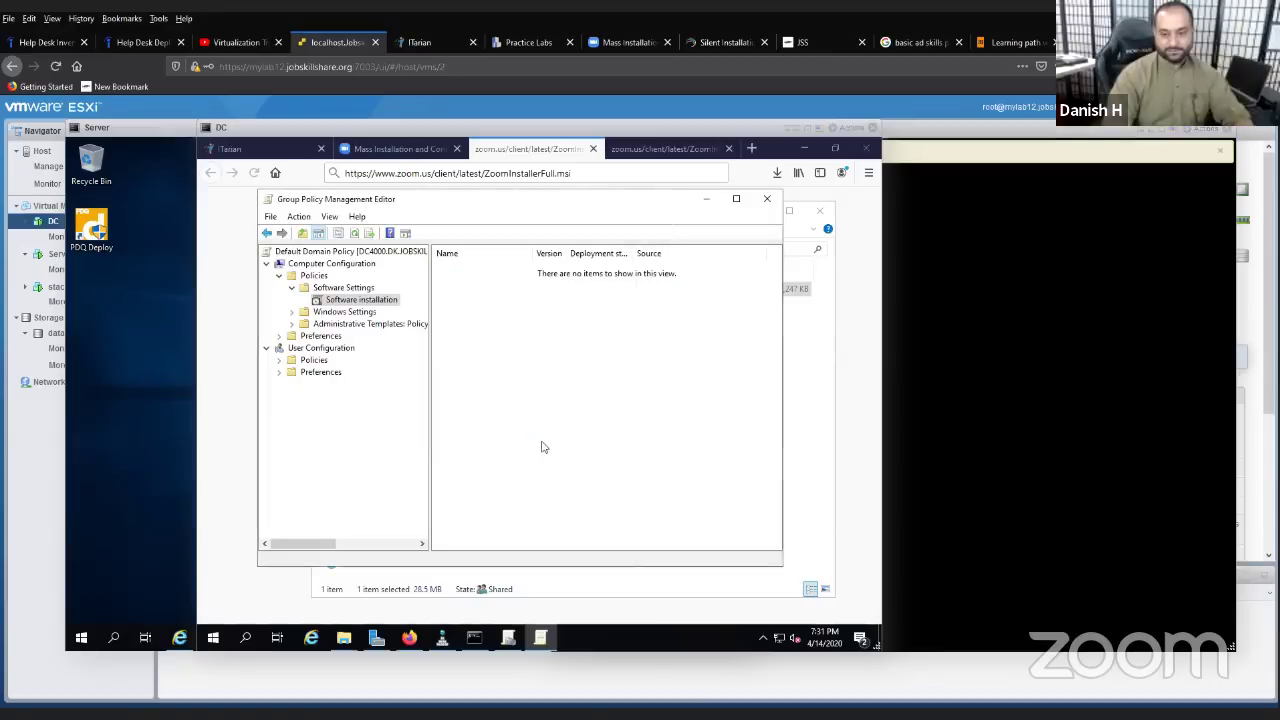
left_click(633, 438)
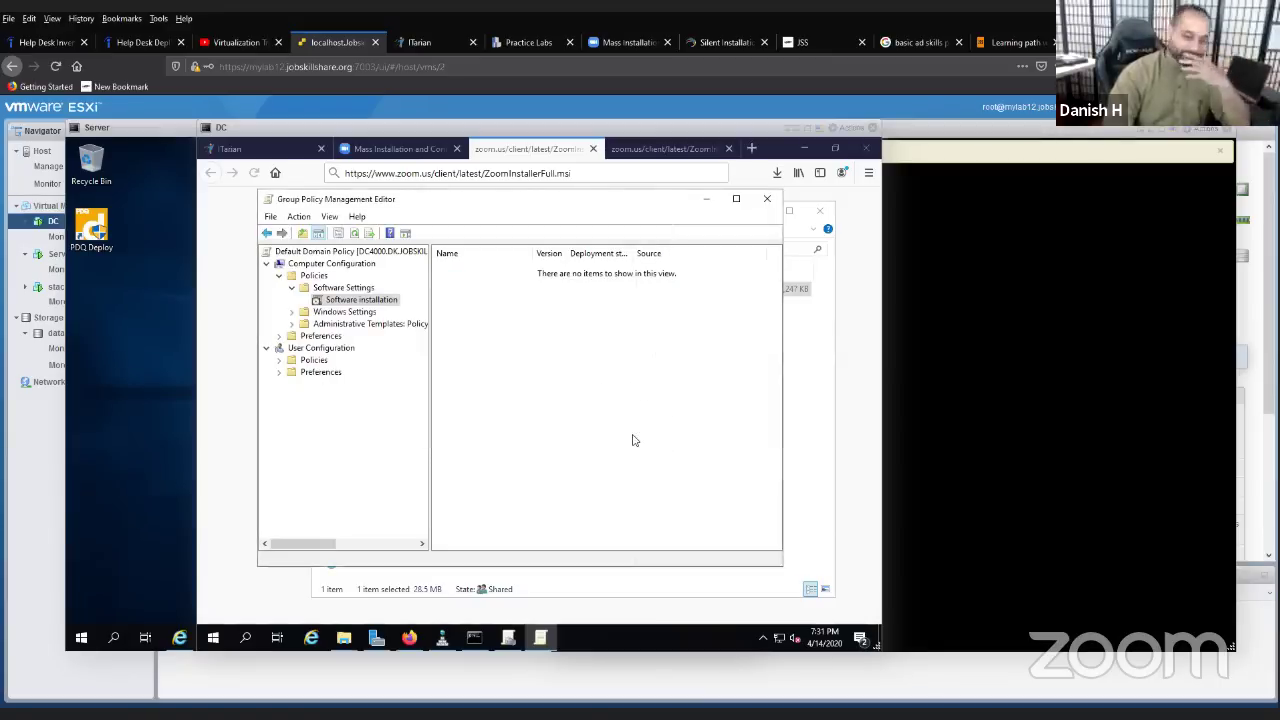
left_click(280, 360)
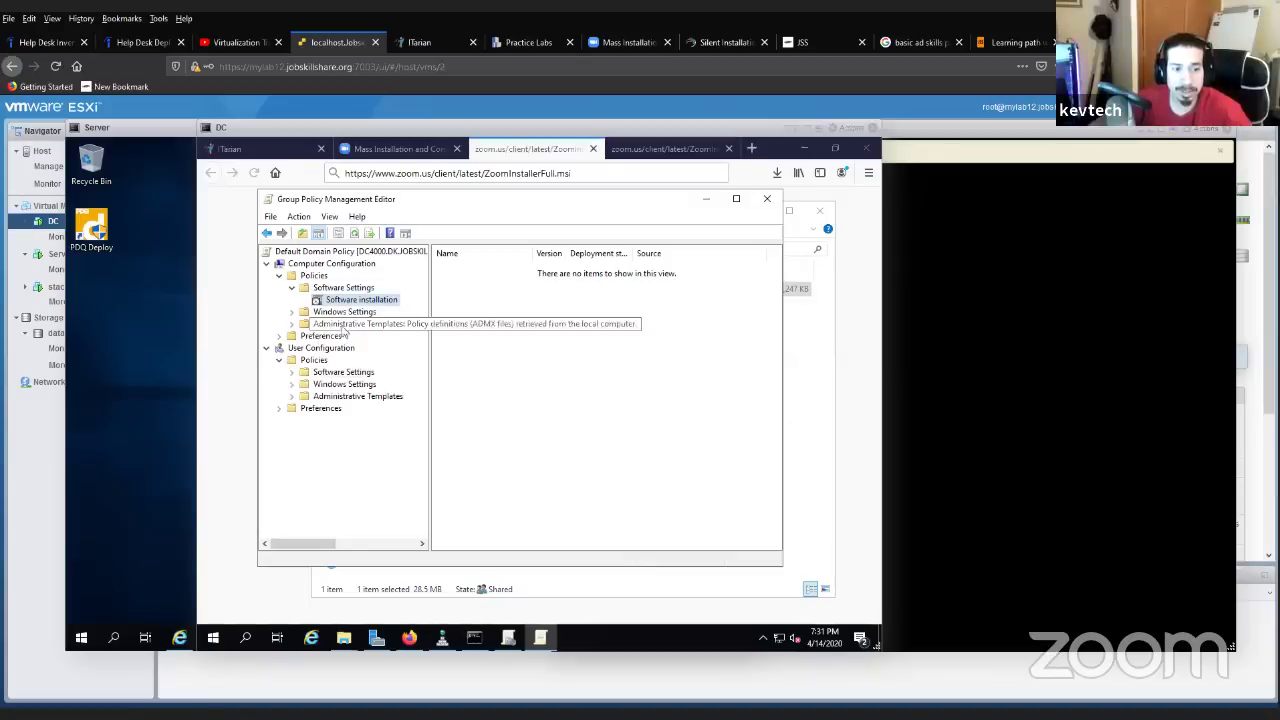
left_click(344, 638)
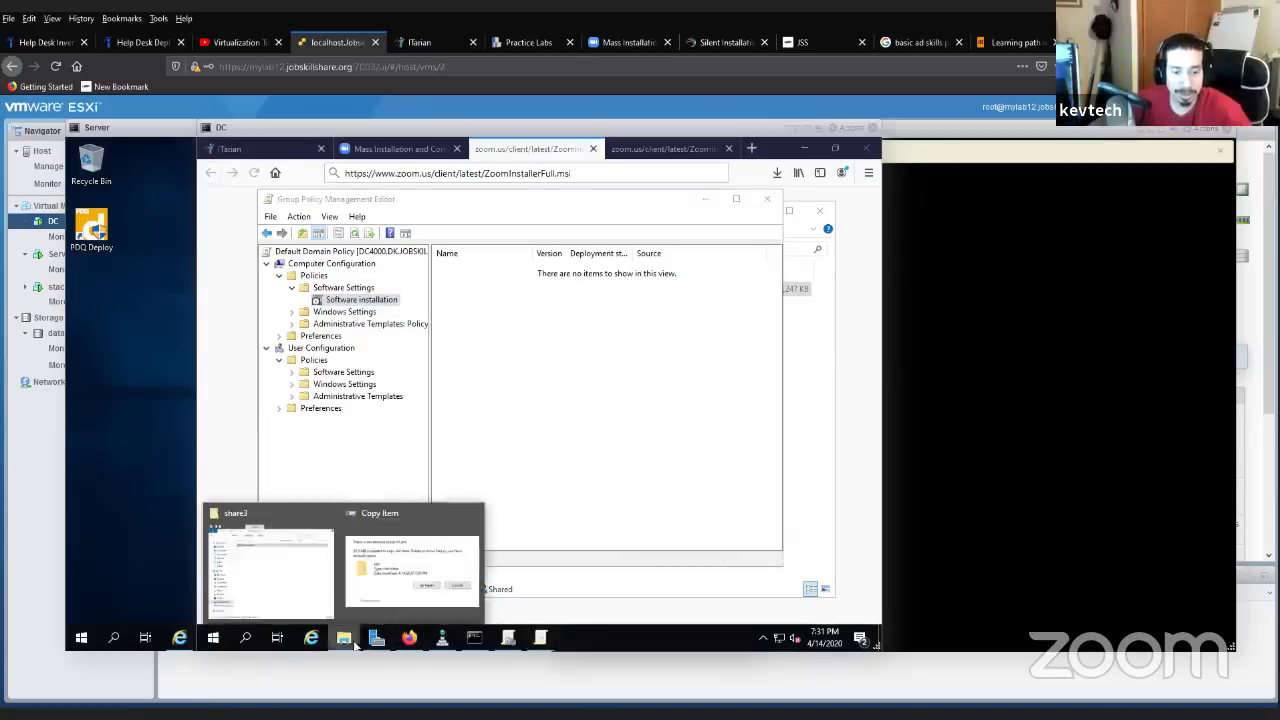
- Close Copy Item, return to Local Disk (C:), and review share3's Sharing and Security properties
left_click(472, 515)
left_click(320, 543)
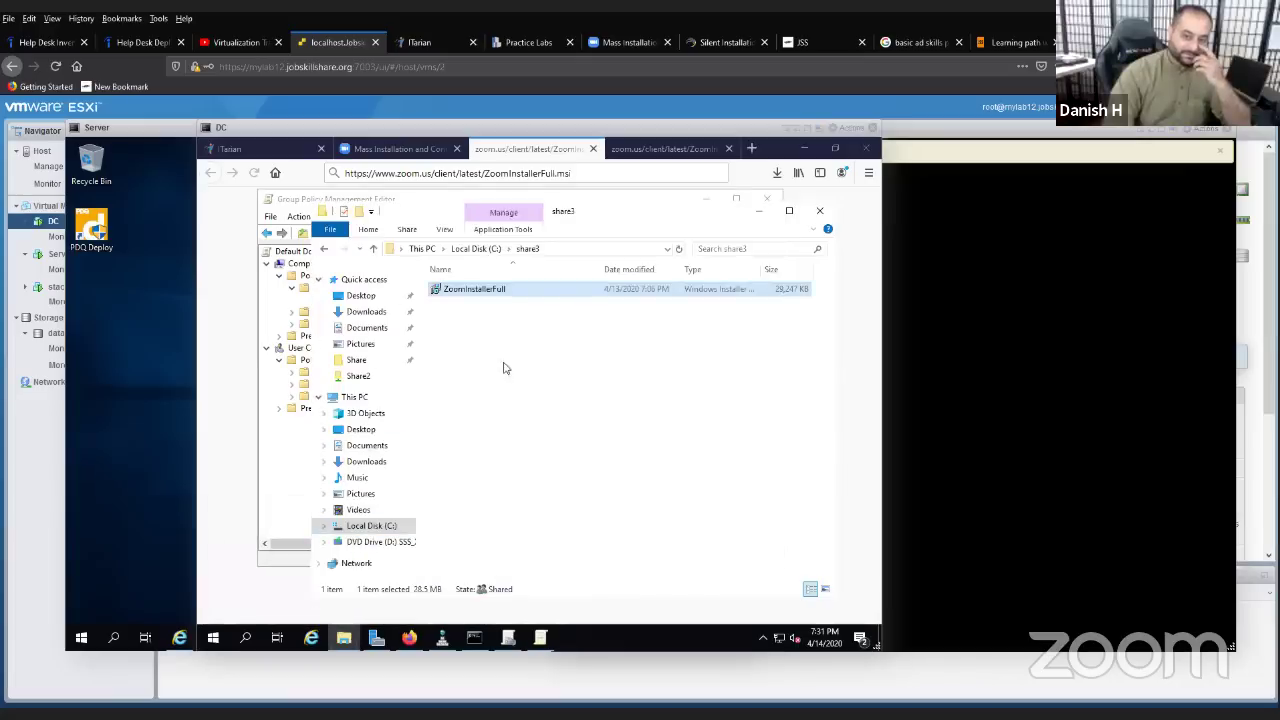
left_click(323, 248)
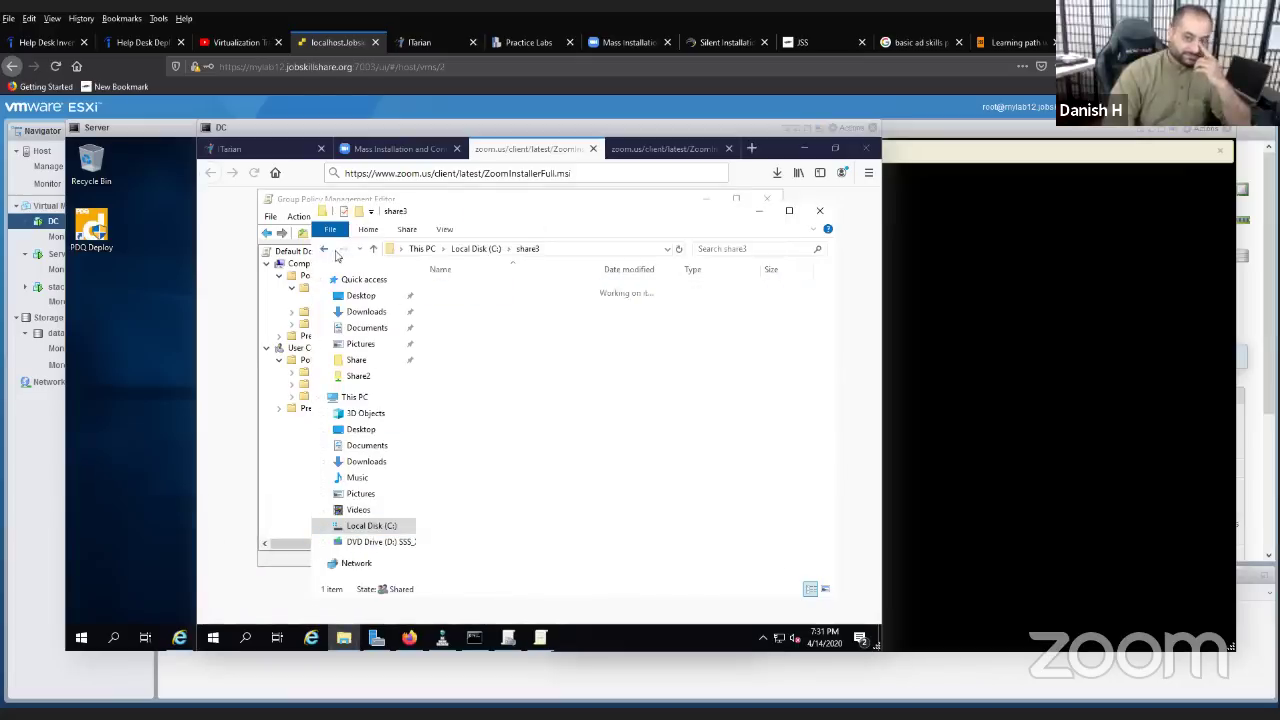
right_click(452, 372)
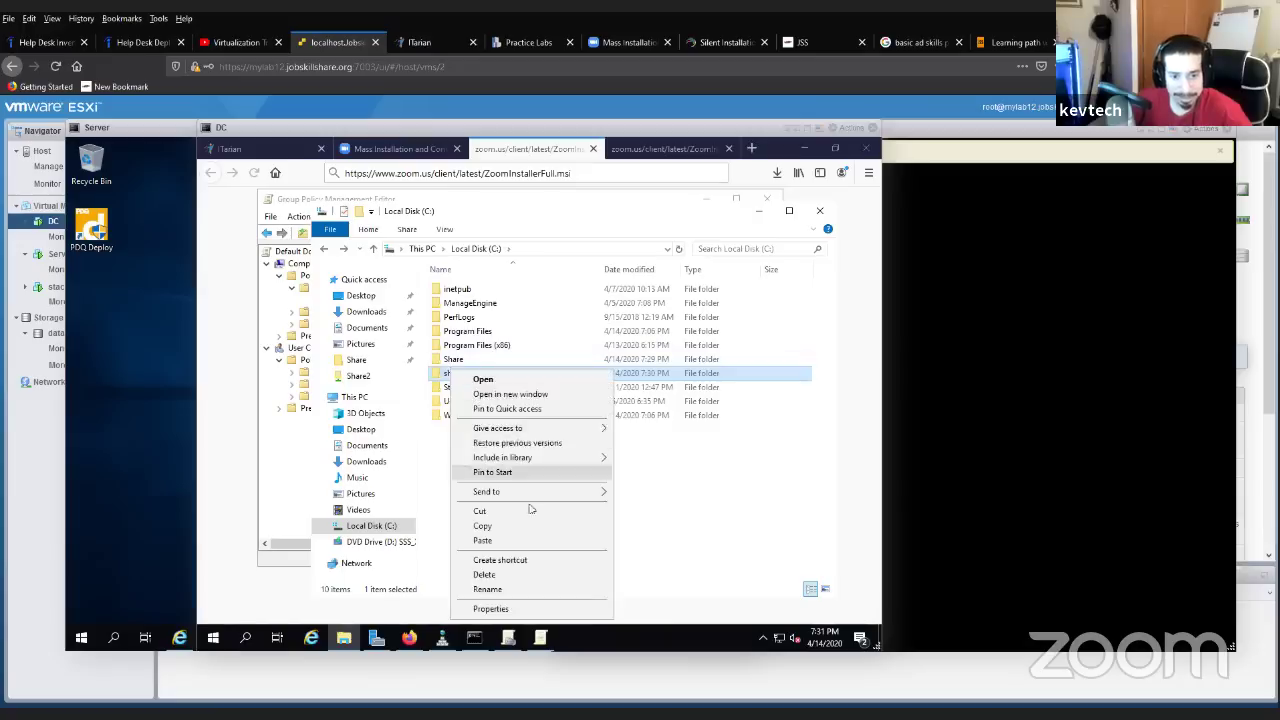
left_click(527, 608)
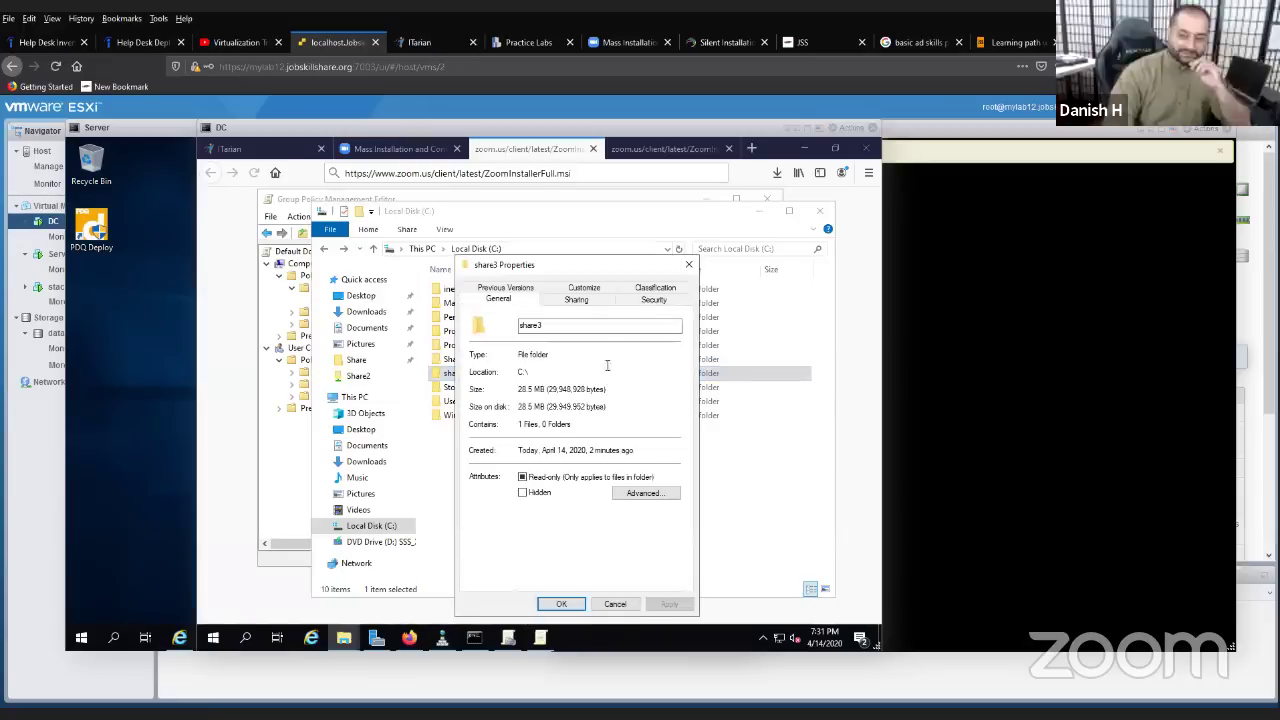
left_click(579, 303)
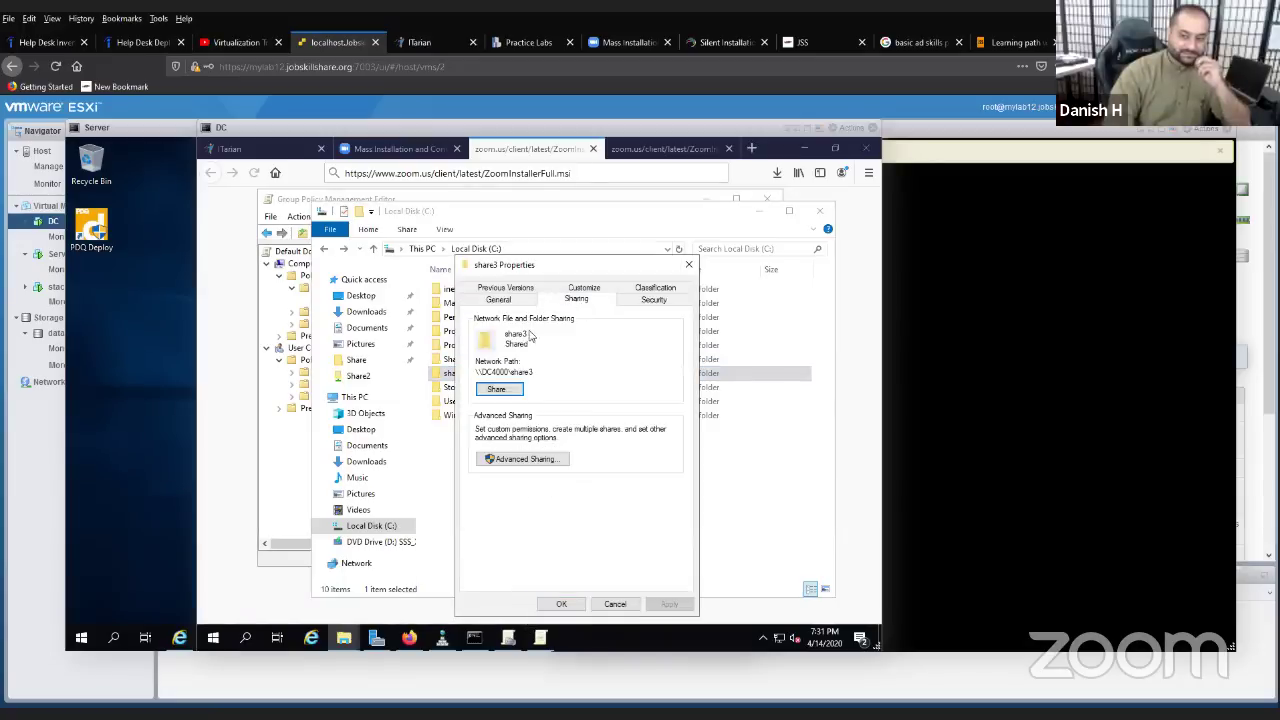
left_click(653, 300)
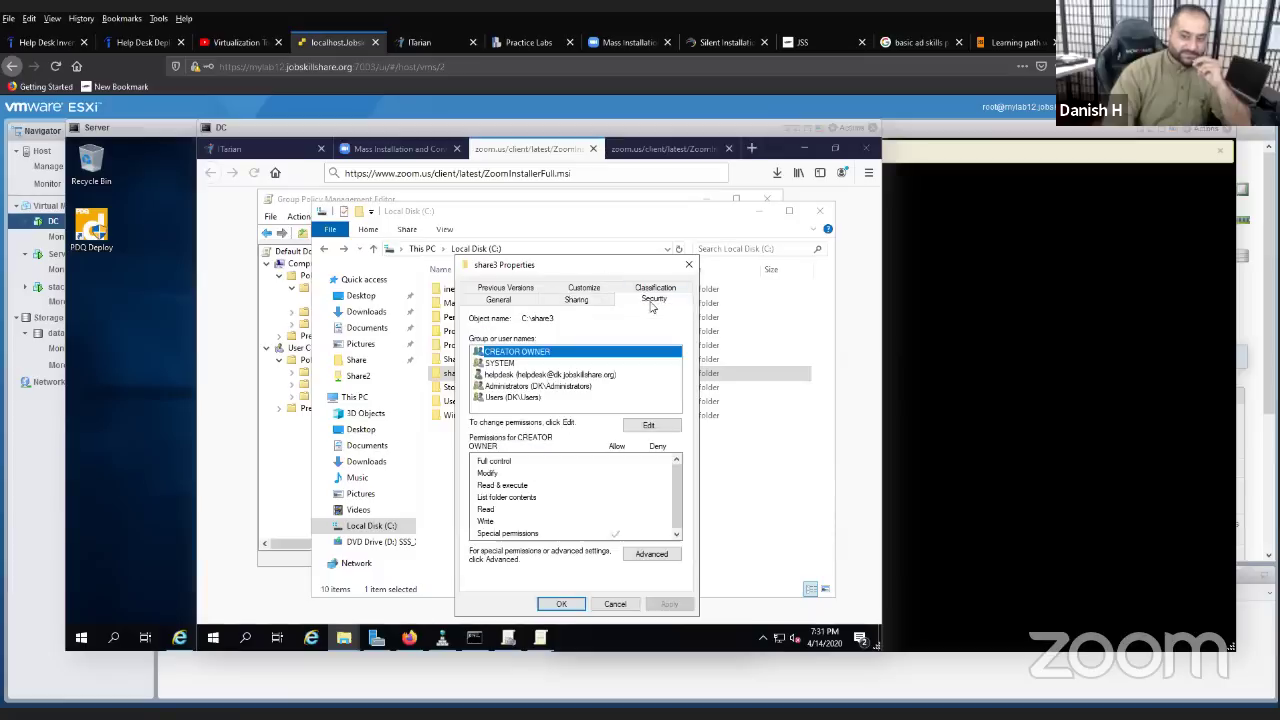
- Check share3's Advanced Sharing permissions for Domain Users, then close all dialogs and File Explorer
left_click(580, 300)
left_click(520, 459)
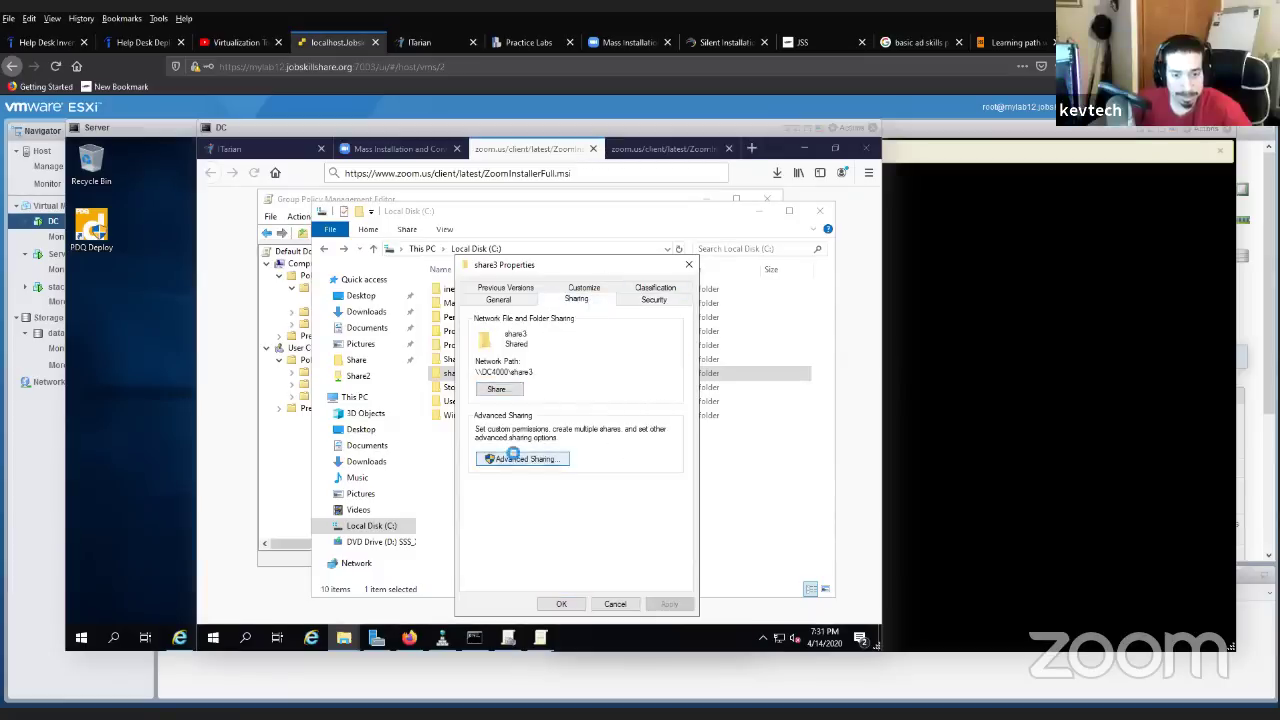
left_click(533, 472)
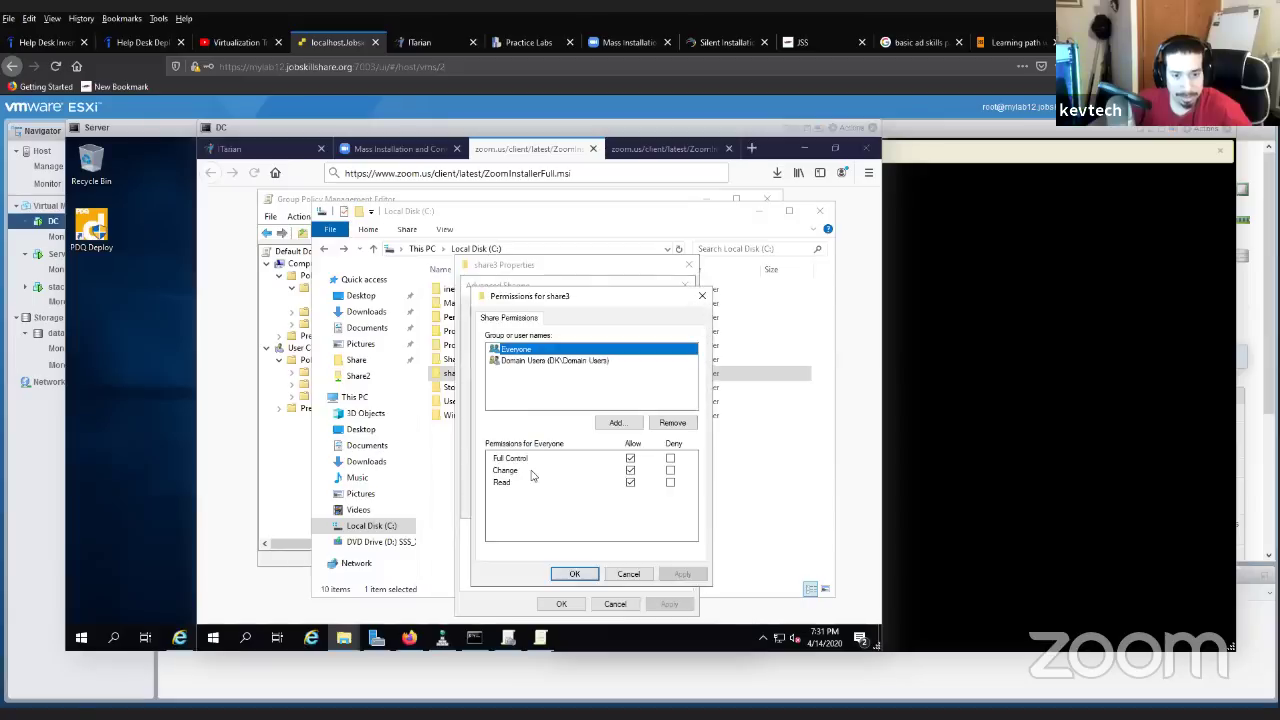
left_click(553, 361)
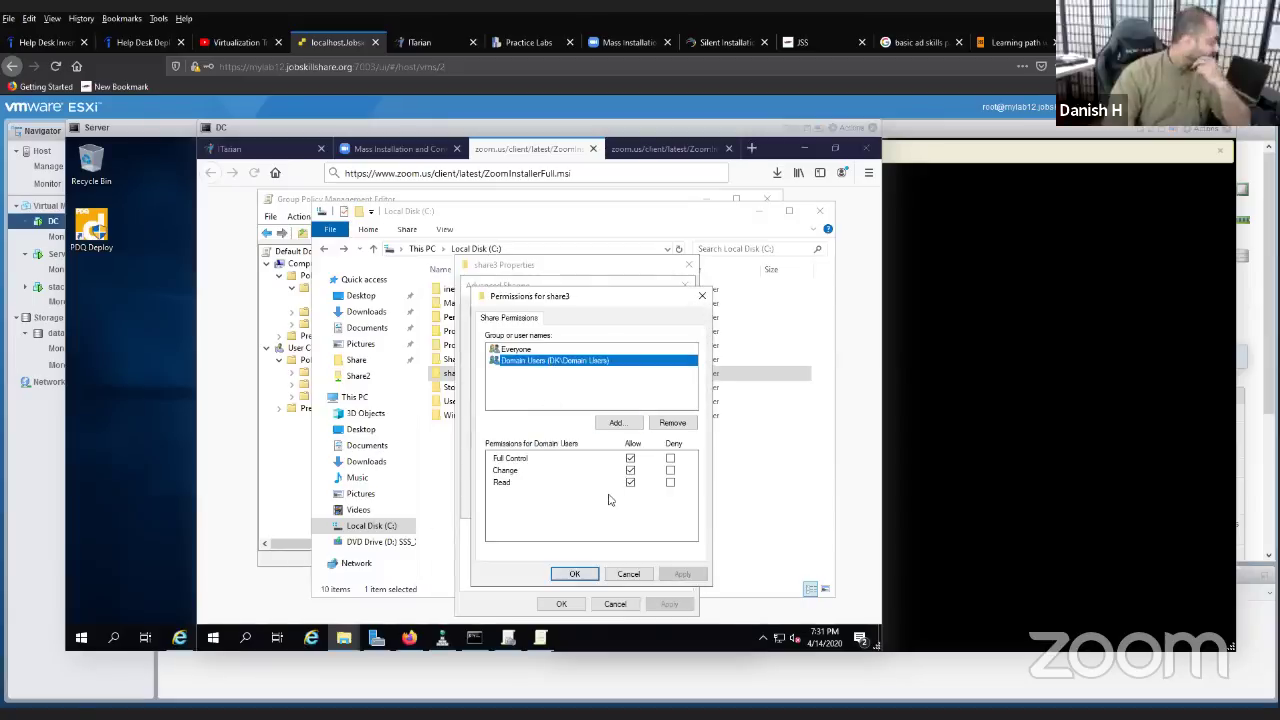
left_click(630, 574)
left_click(684, 285)
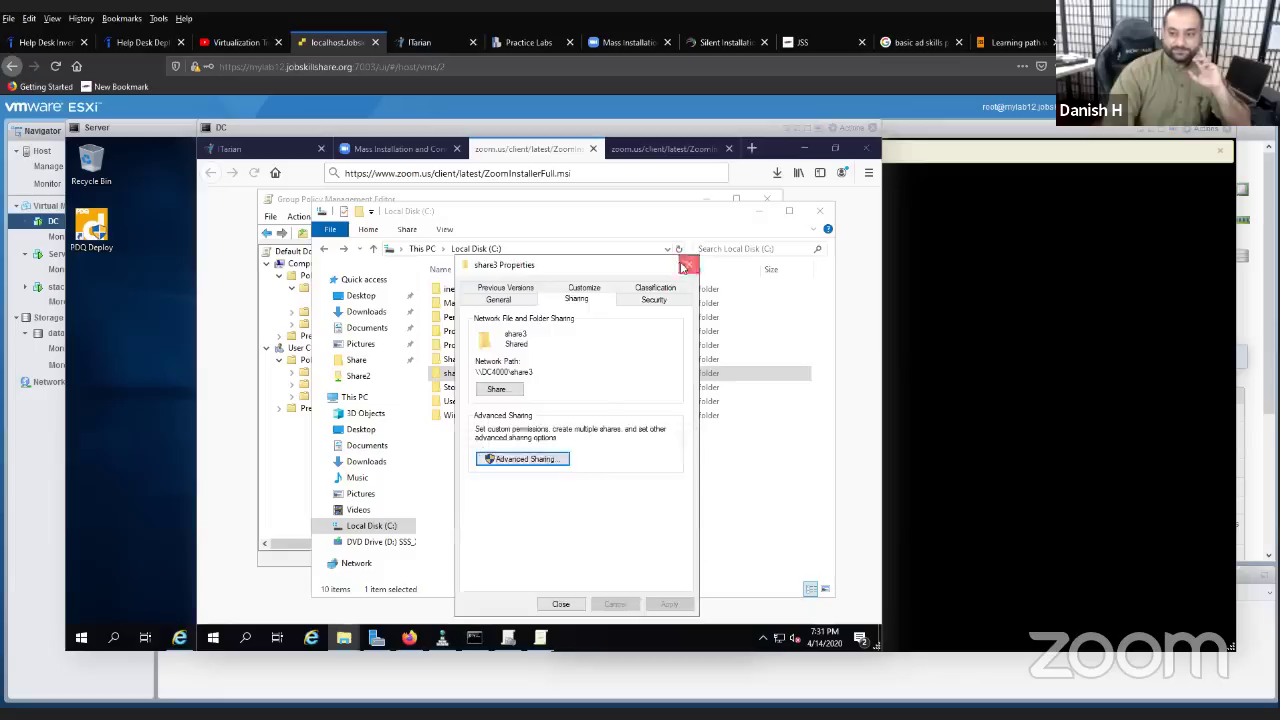
left_click(688, 264)
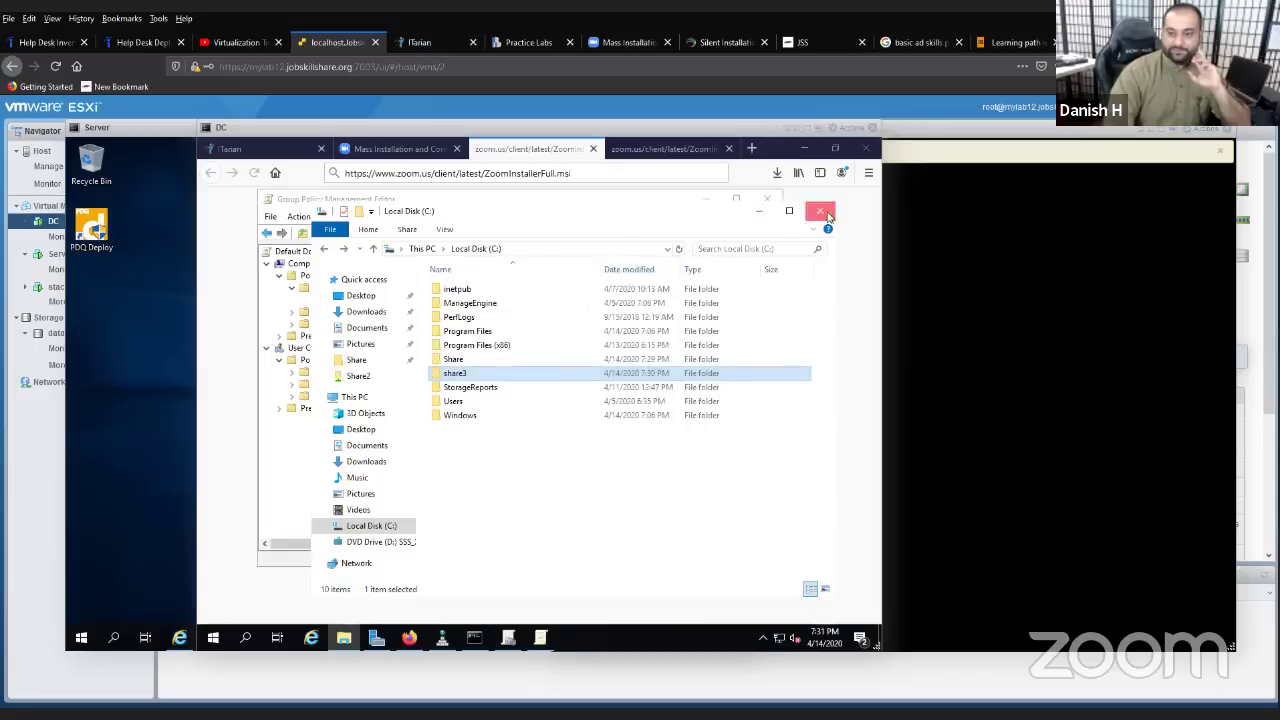
left_click(821, 211)
- Add the em_eu installer from \\dc4000\Share2 as a new Software installation package
right_click(390, 301)
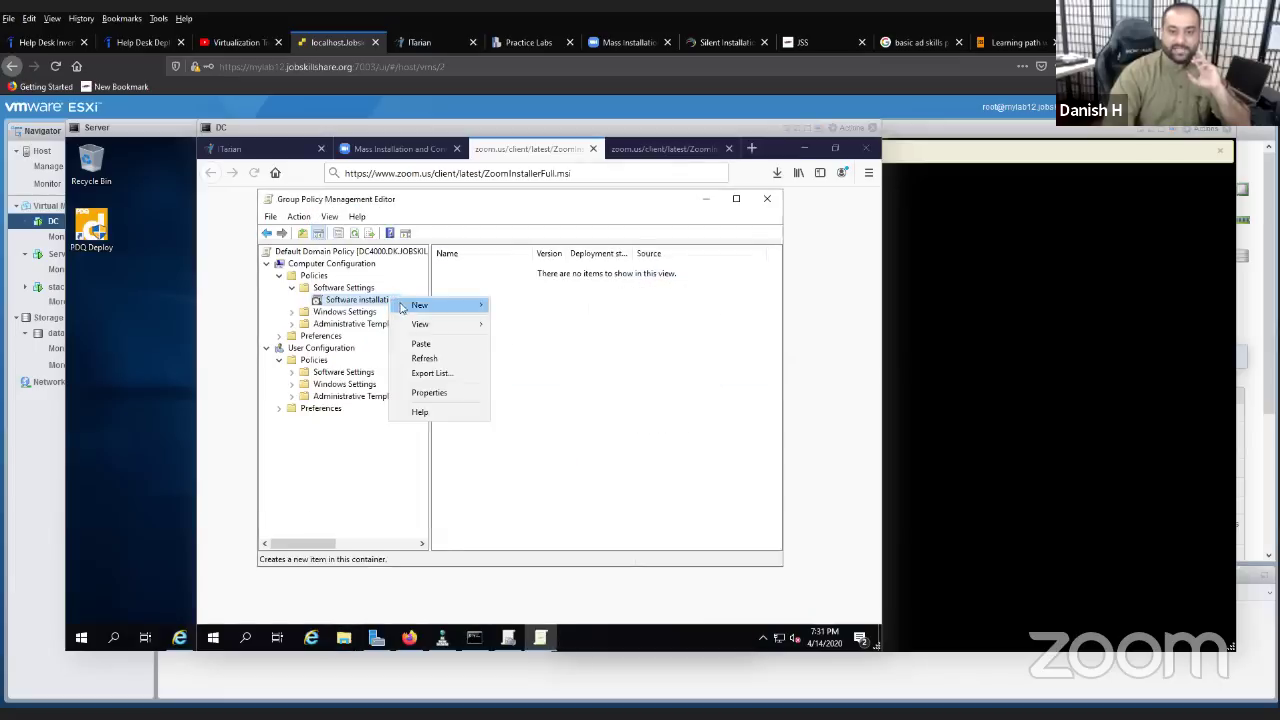
mouse_move(450, 305)
left_click(514, 306)
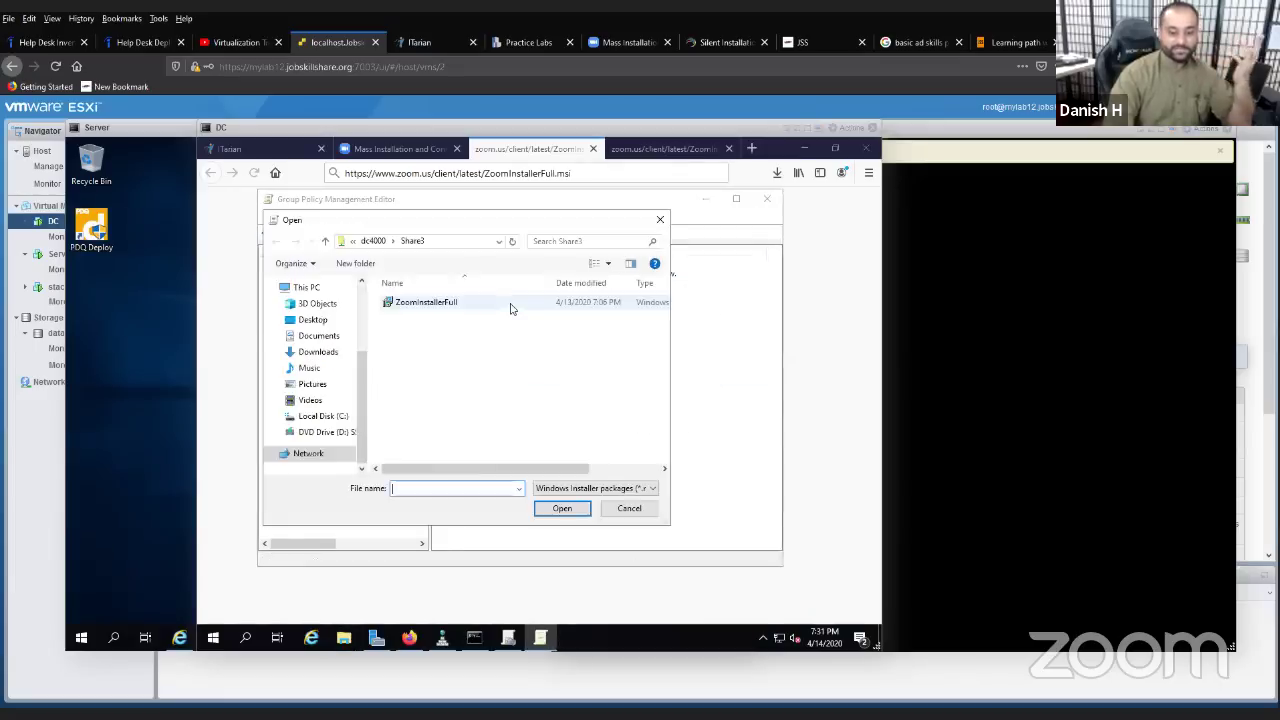
left_click(375, 242)
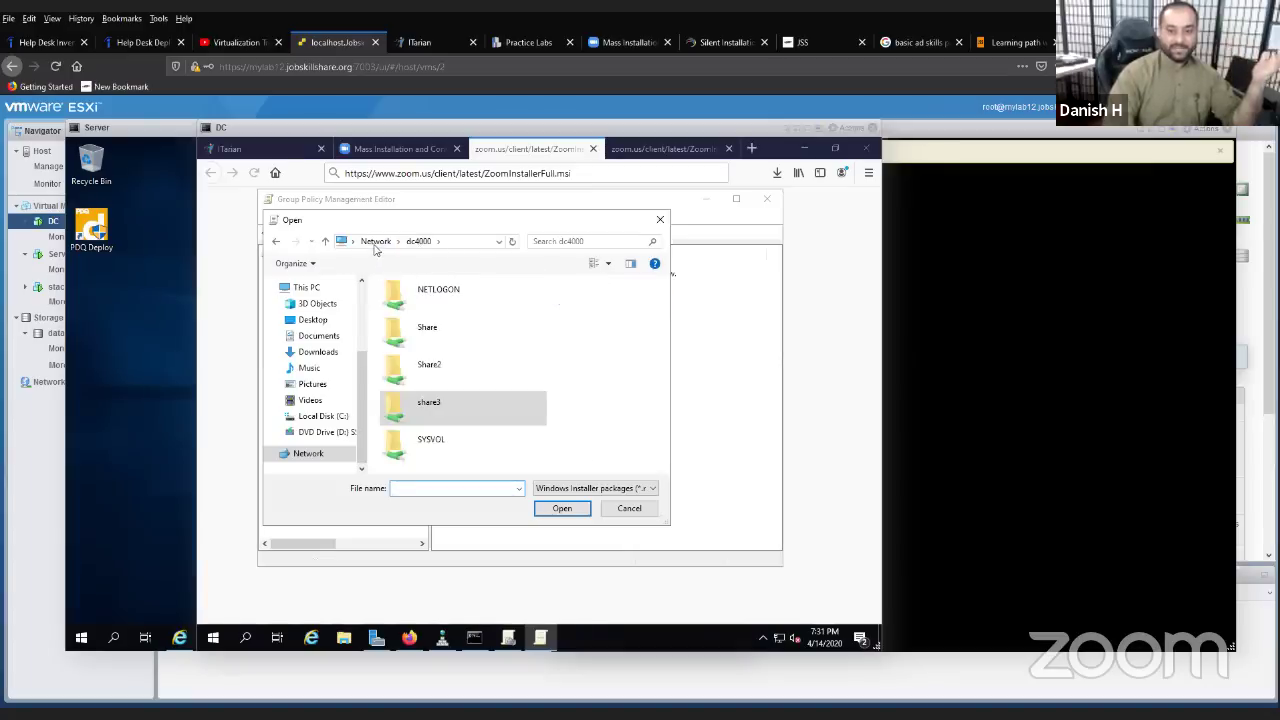
double_click(440, 370)
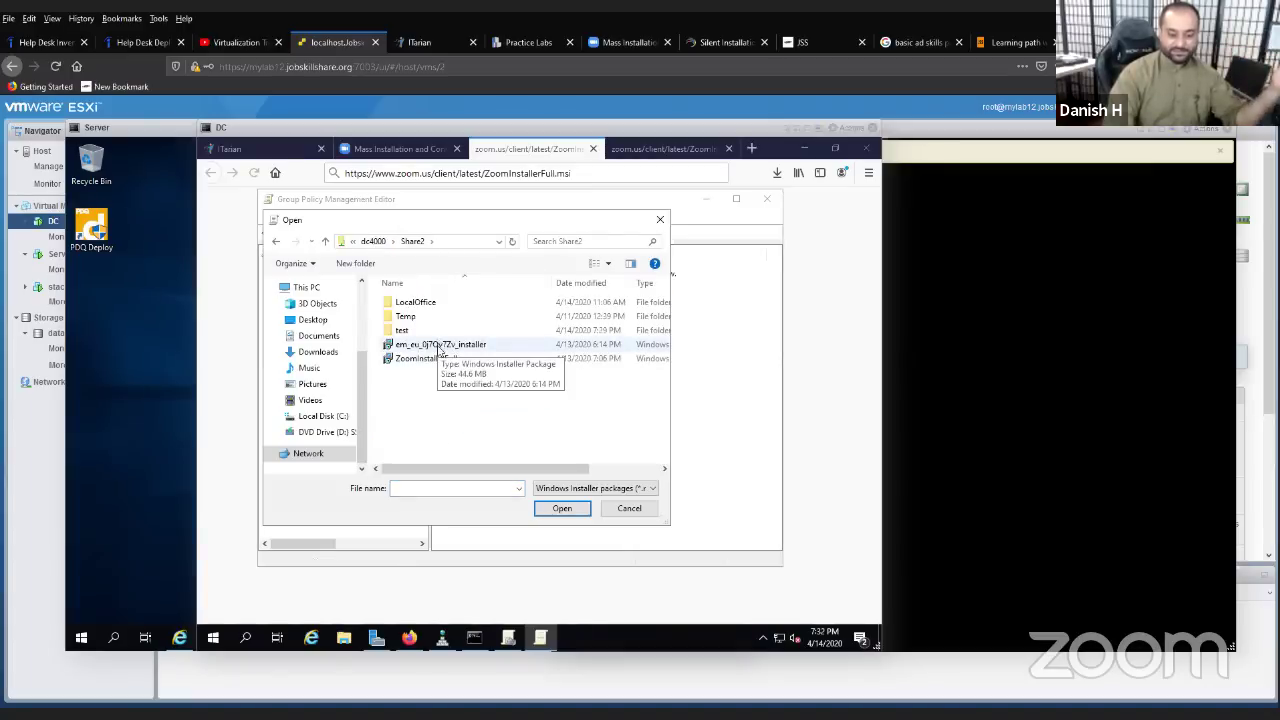
double_click(439, 346)
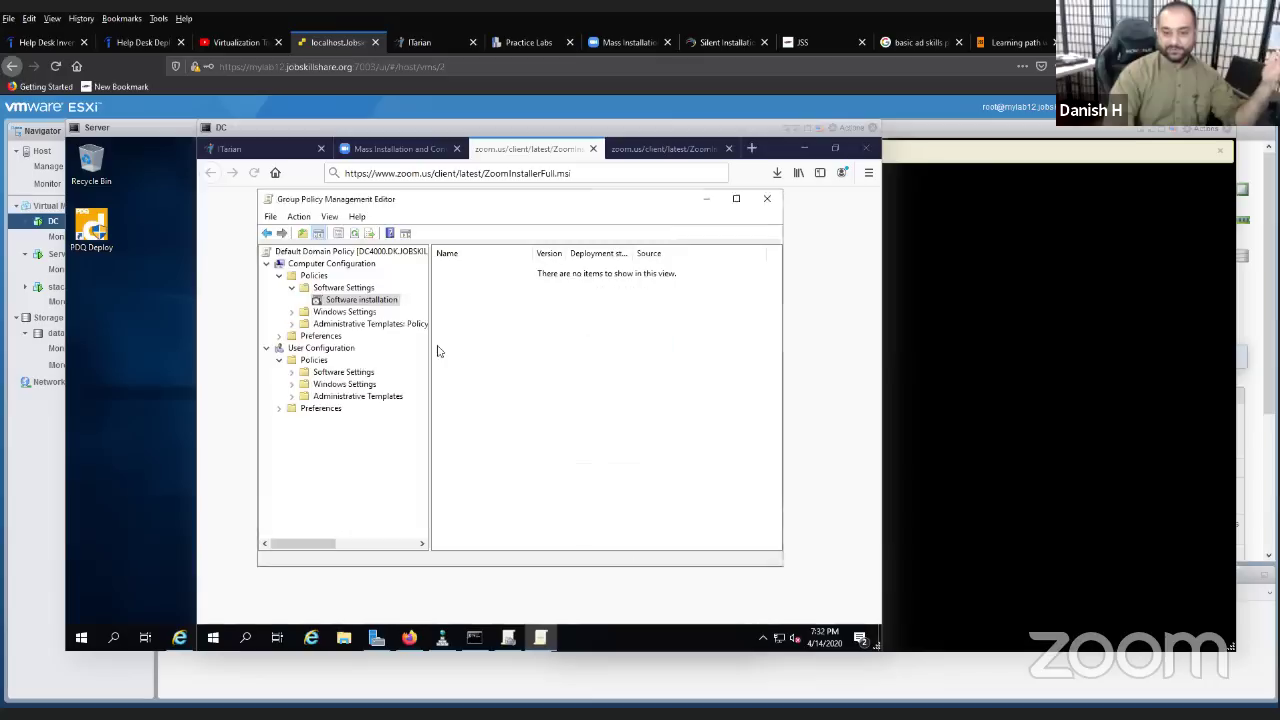
left_click(549, 441)
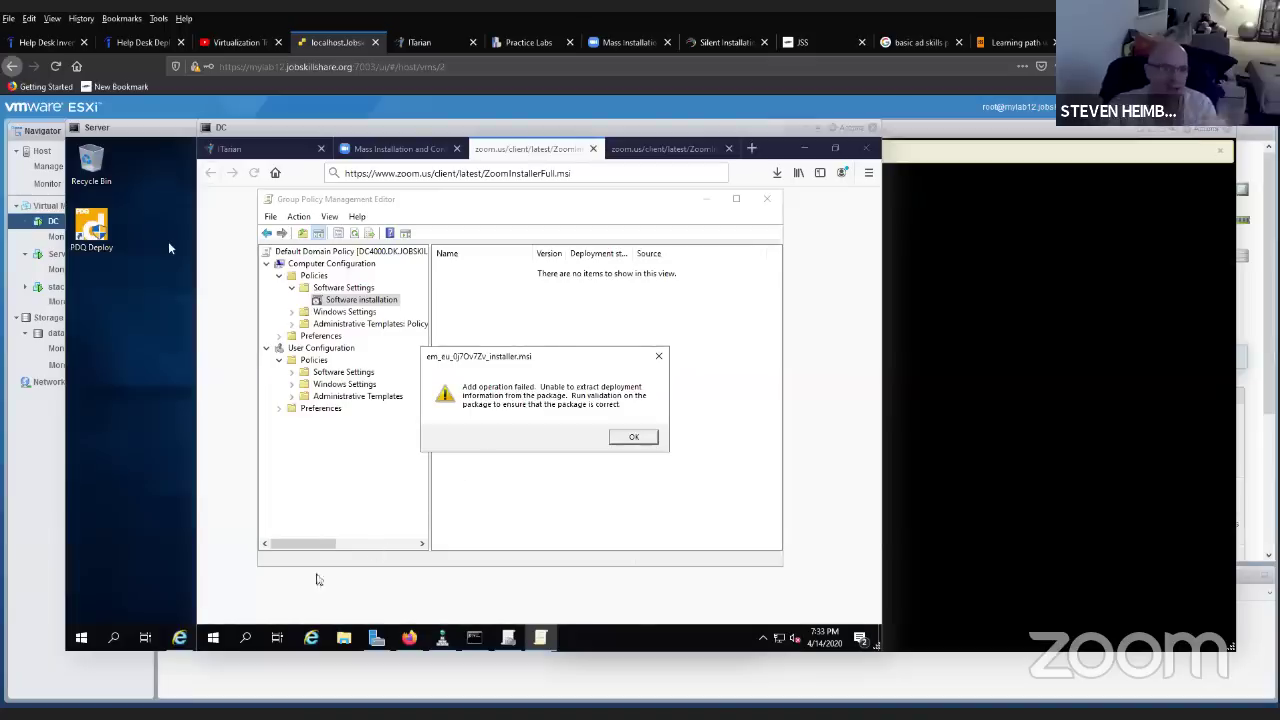
- Search 'even' to launch Event Viewer, open Windows Logs > Application, and maximize the window
left_click(227, 637)
right_click(227, 637)
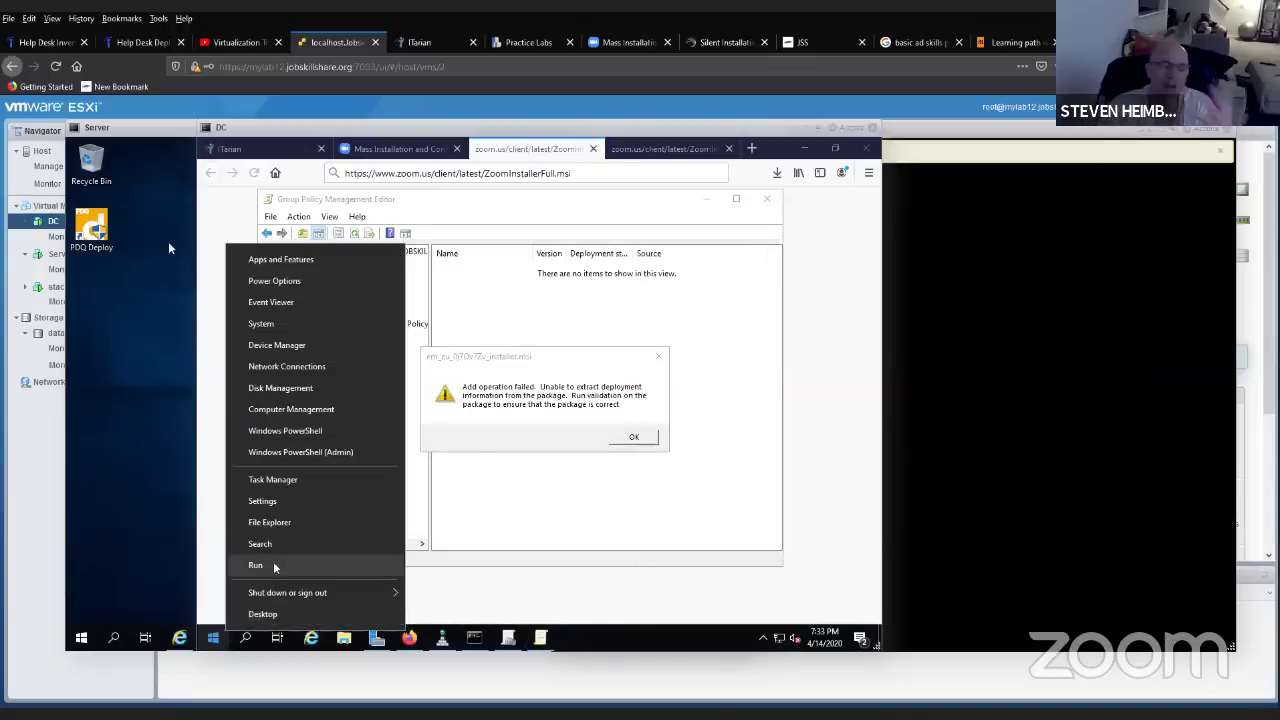
left_click(311, 543)
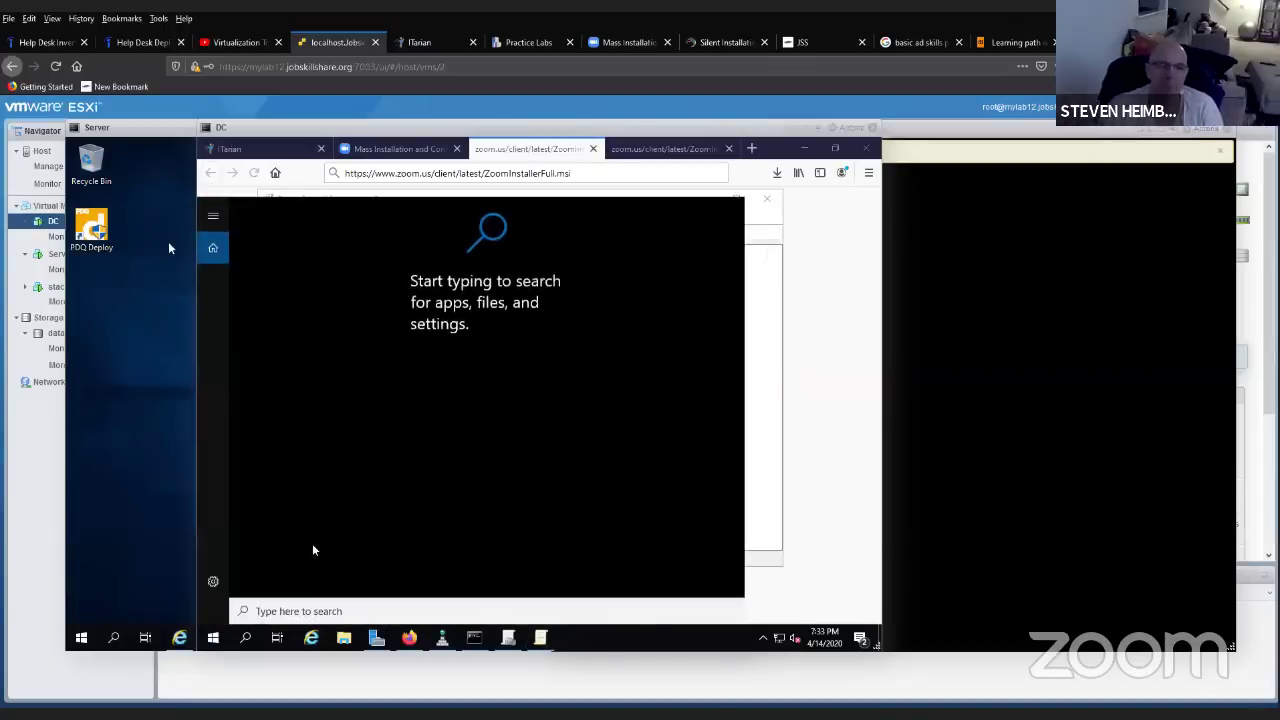
type("event")
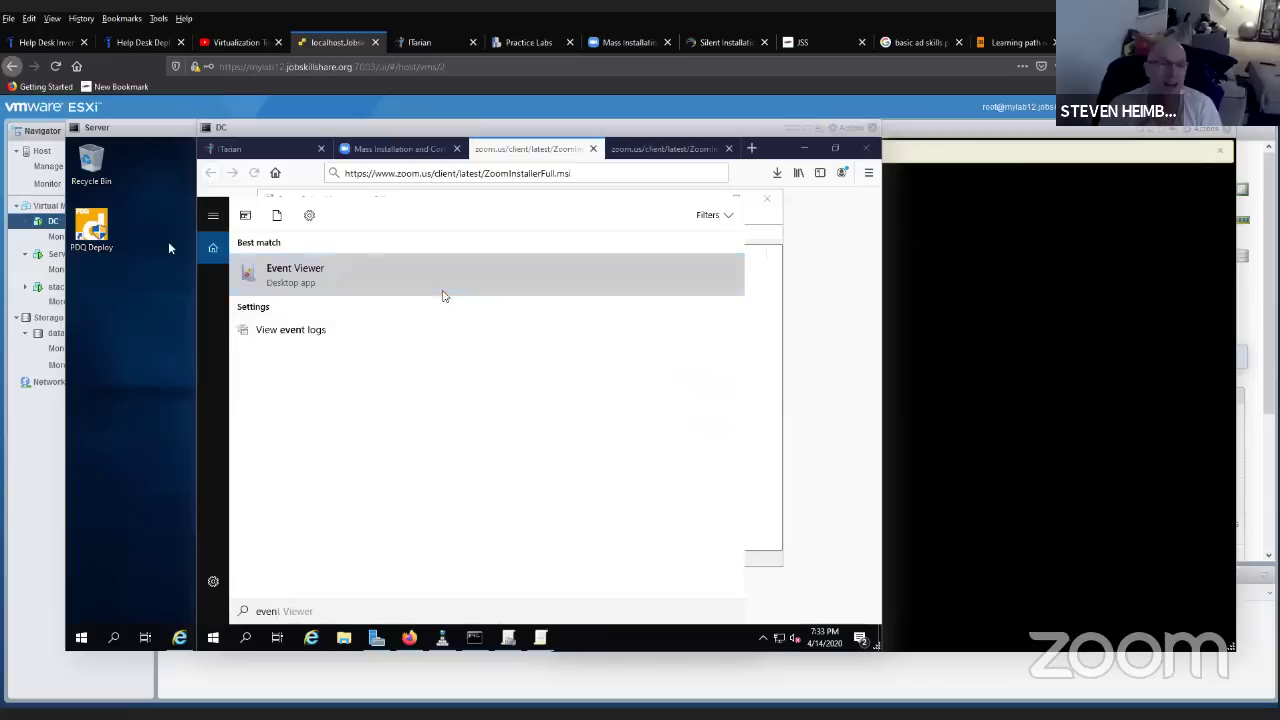
left_click(443, 294)
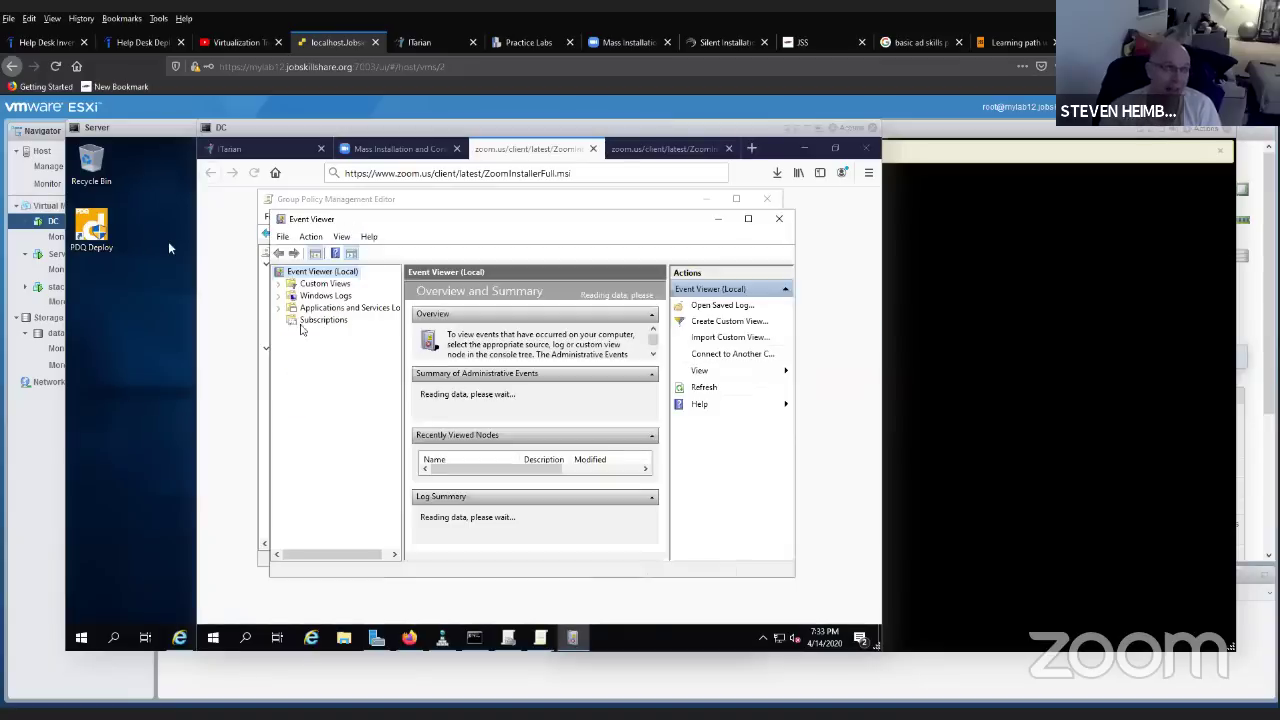
left_click(280, 295)
left_click(322, 308)
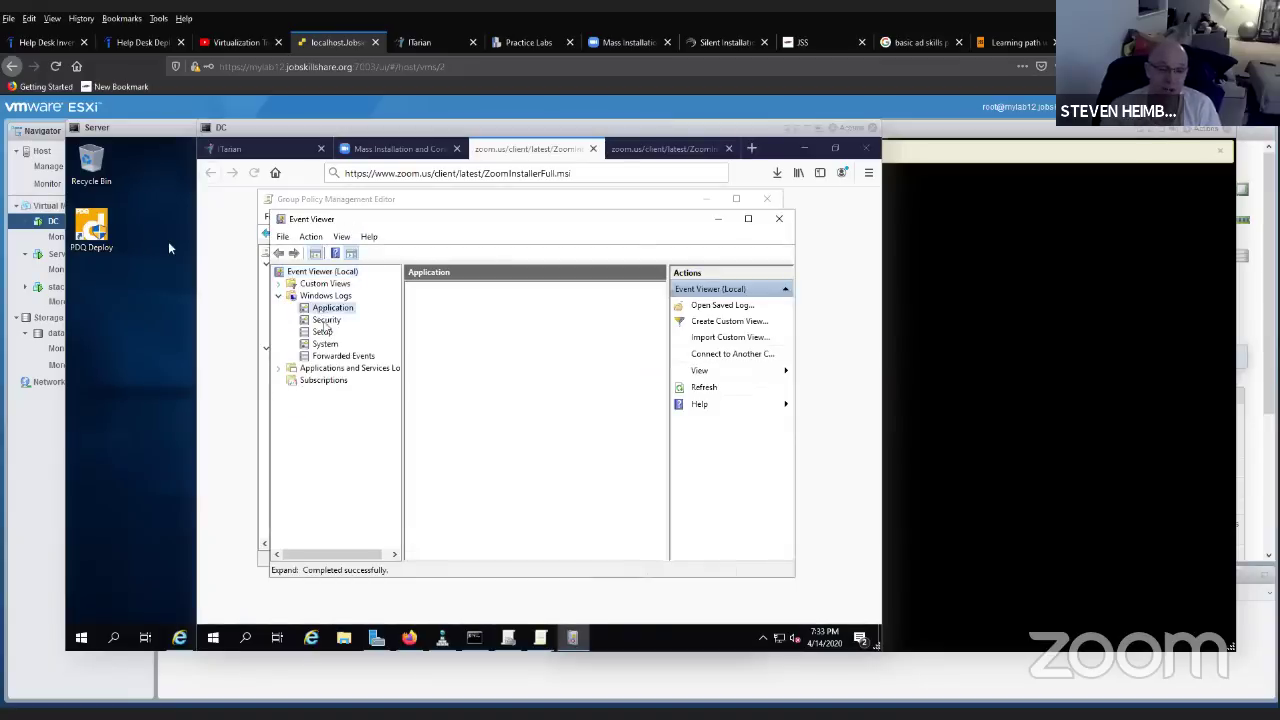
left_click(748, 218)
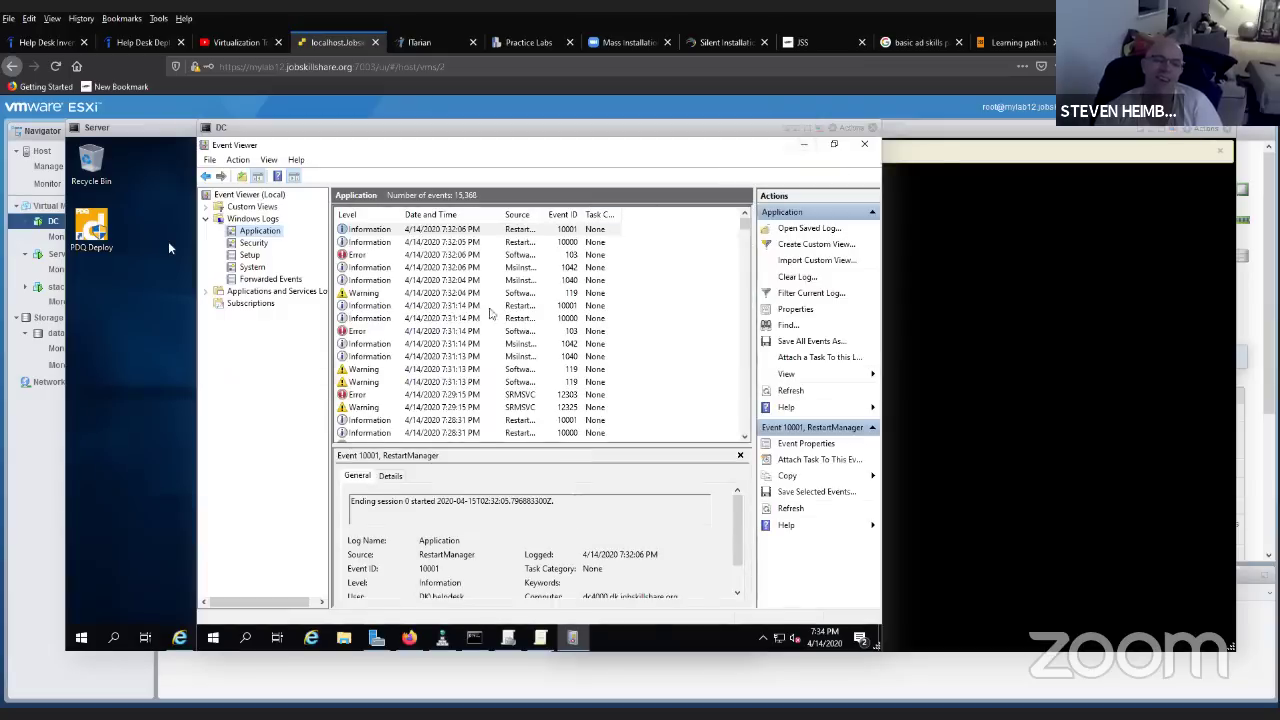
- Read the Software Installation warning 119 and error 103 event descriptions in the Application log
left_click(427, 370)
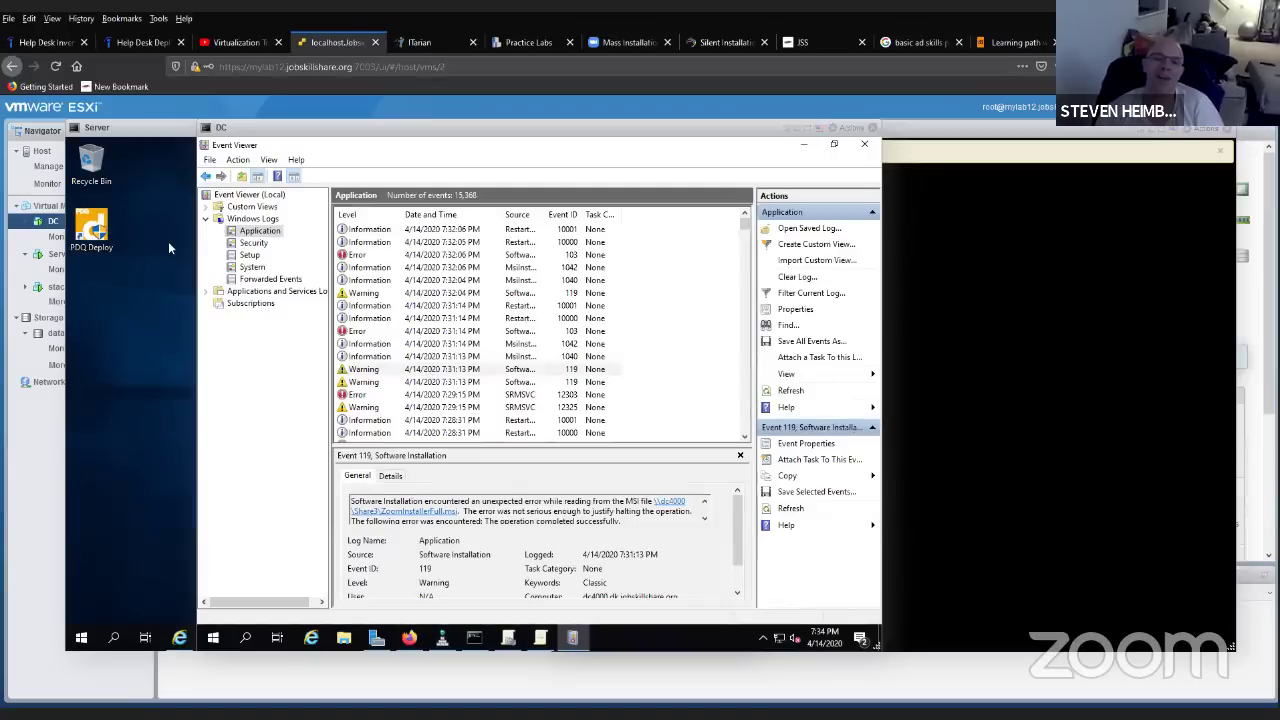
left_click(700, 522)
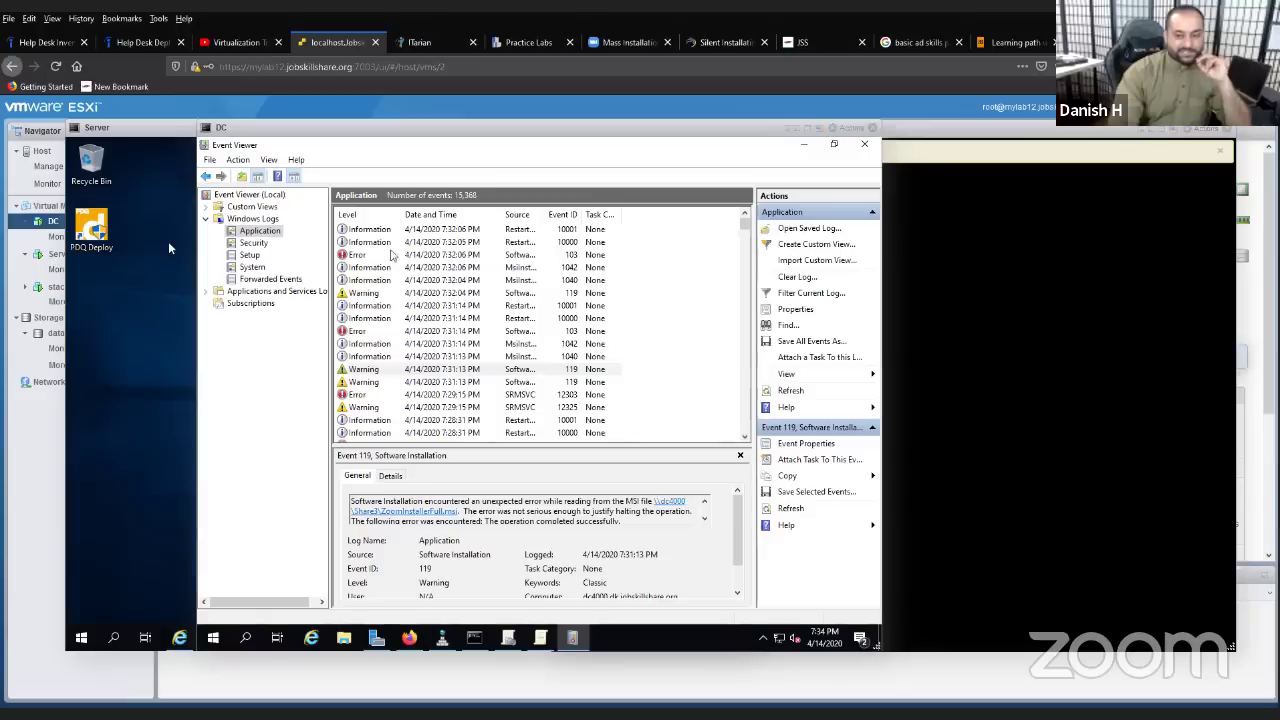
left_click(390, 255)
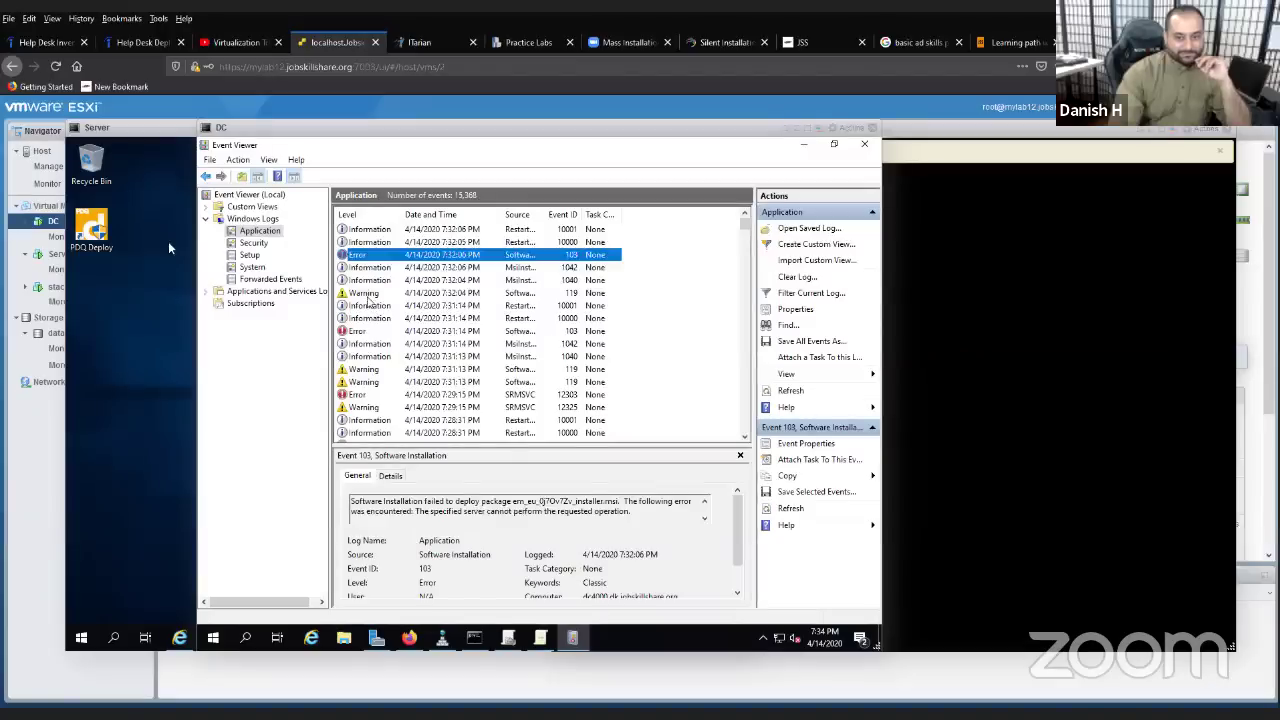
left_click(368, 294)
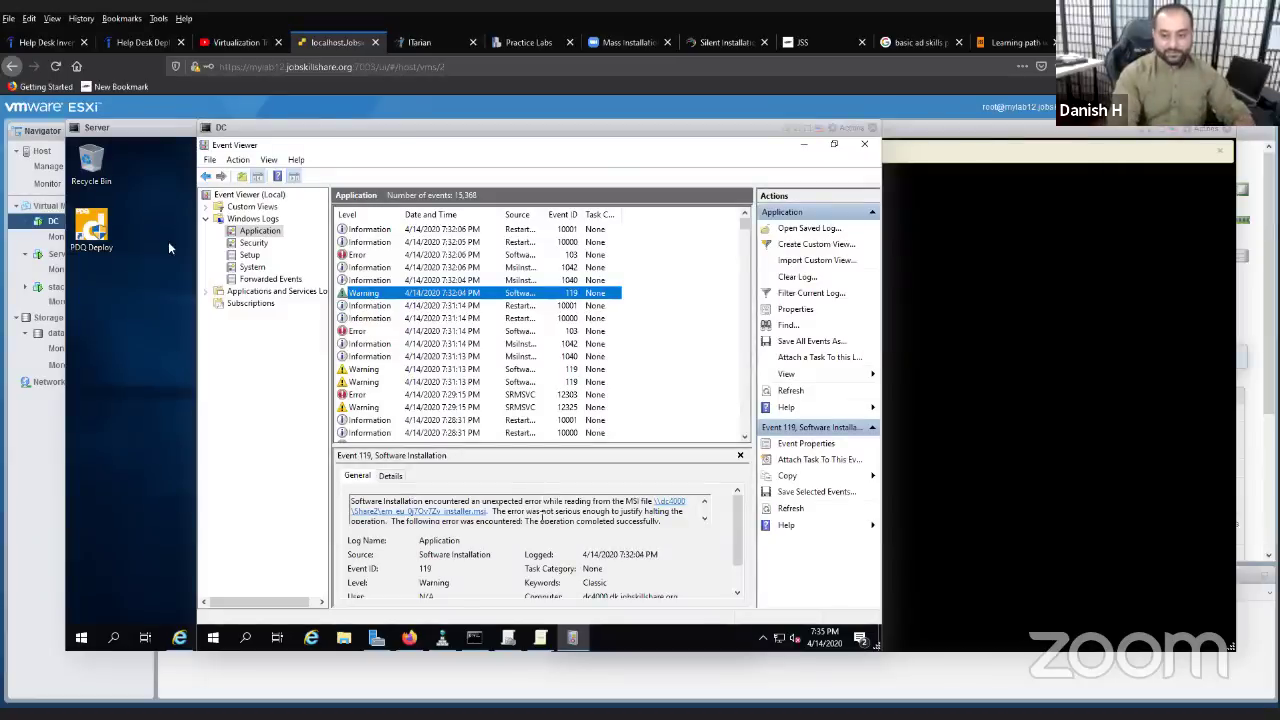
scroll(526, 505, "down", 1)
left_click_drag(490, 501, 666, 518)
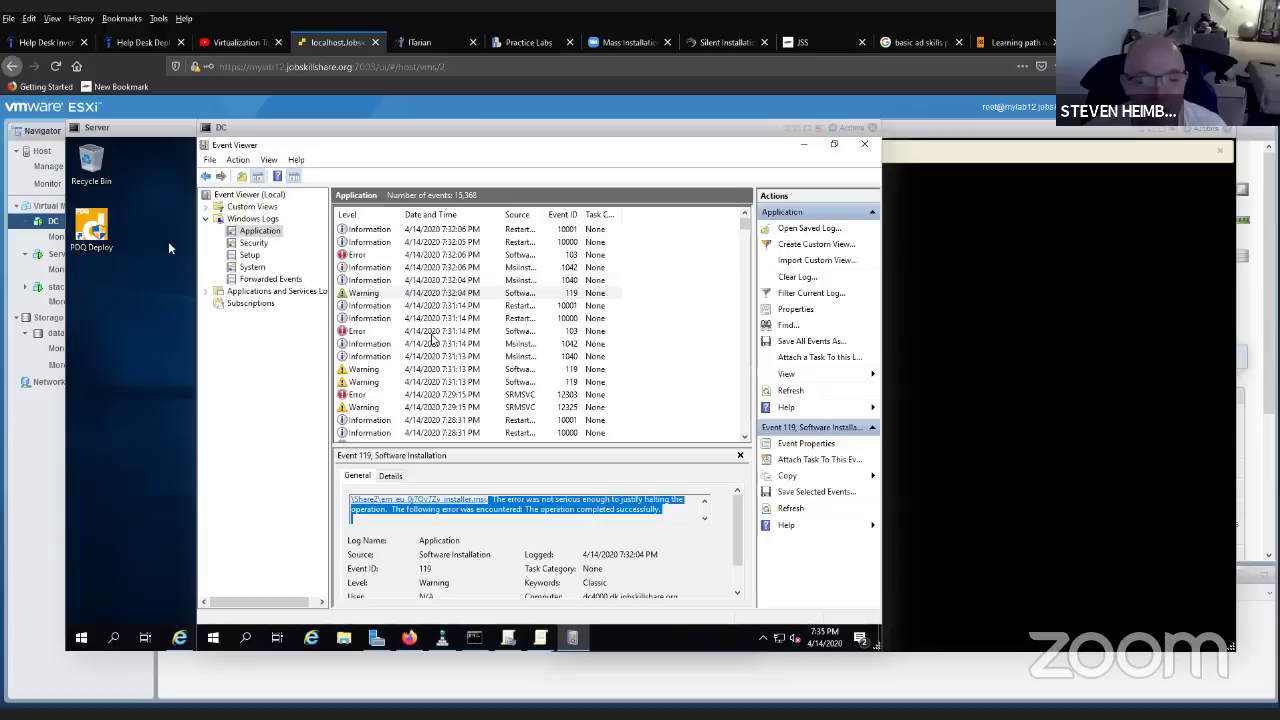
left_click(440, 258)
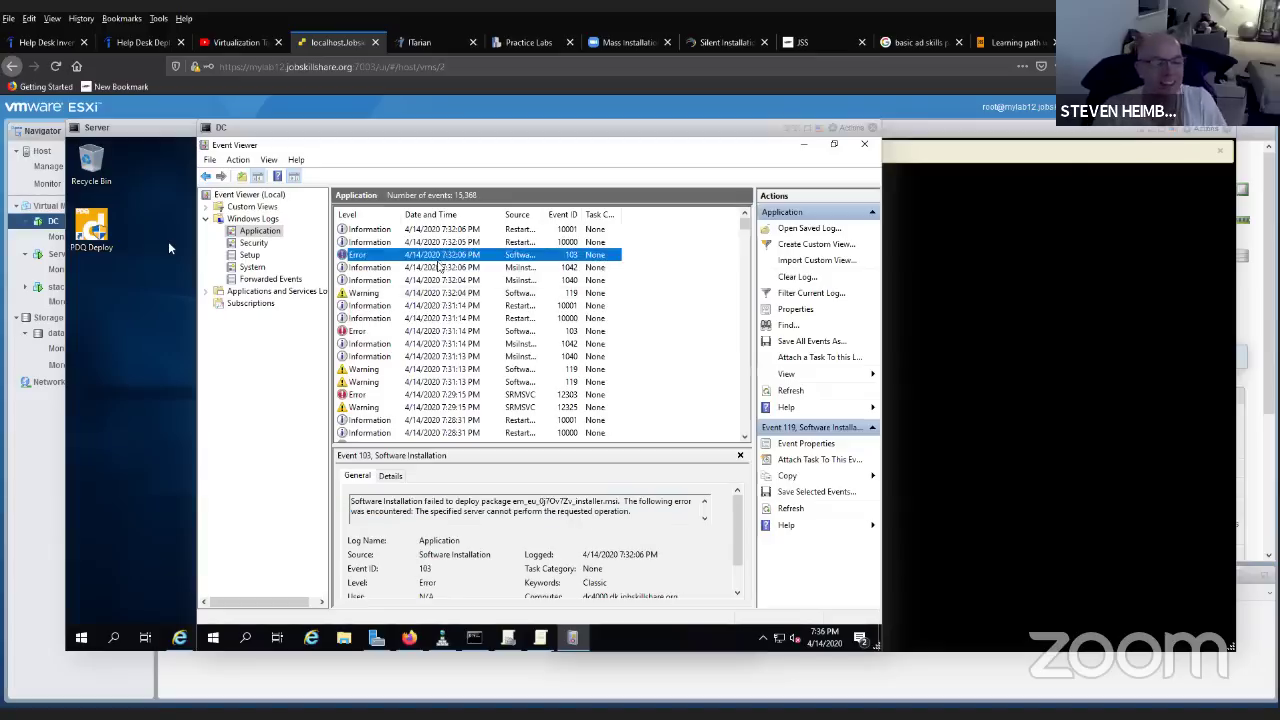
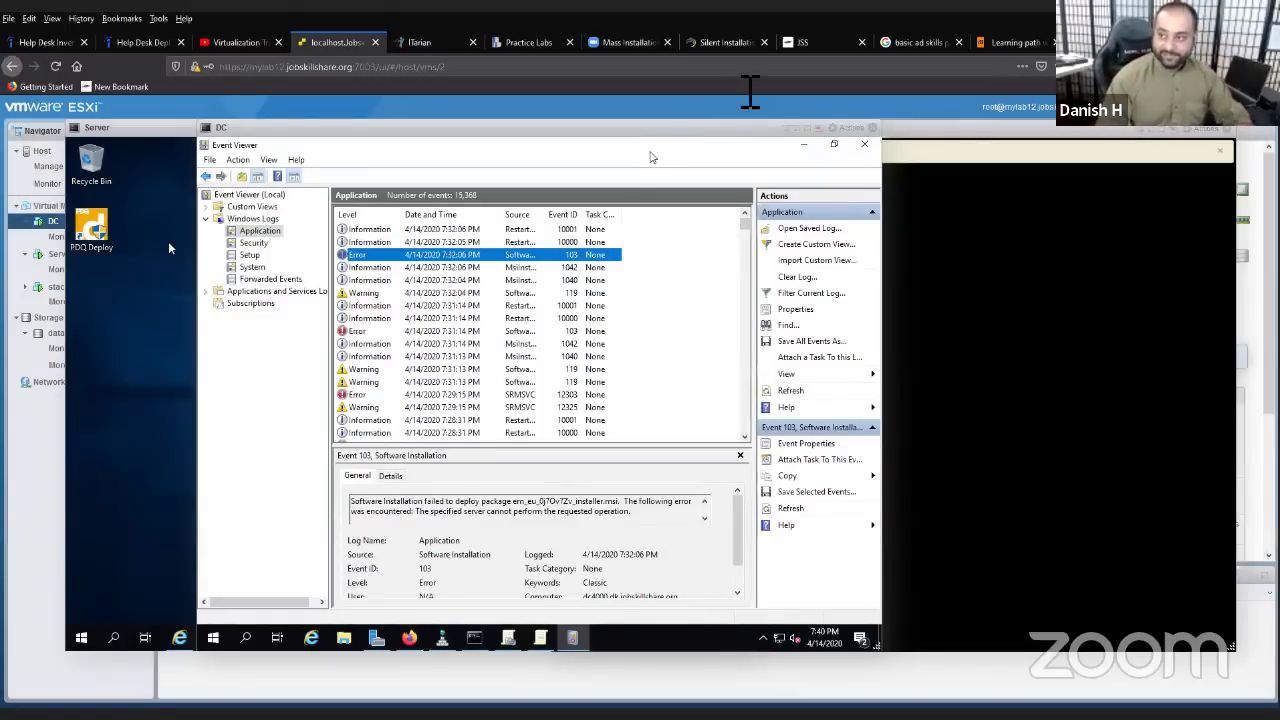
- Switch from the ESXi Event Viewer console to the Jobskillshare 'Learning path' tab
left_click(1015, 42)
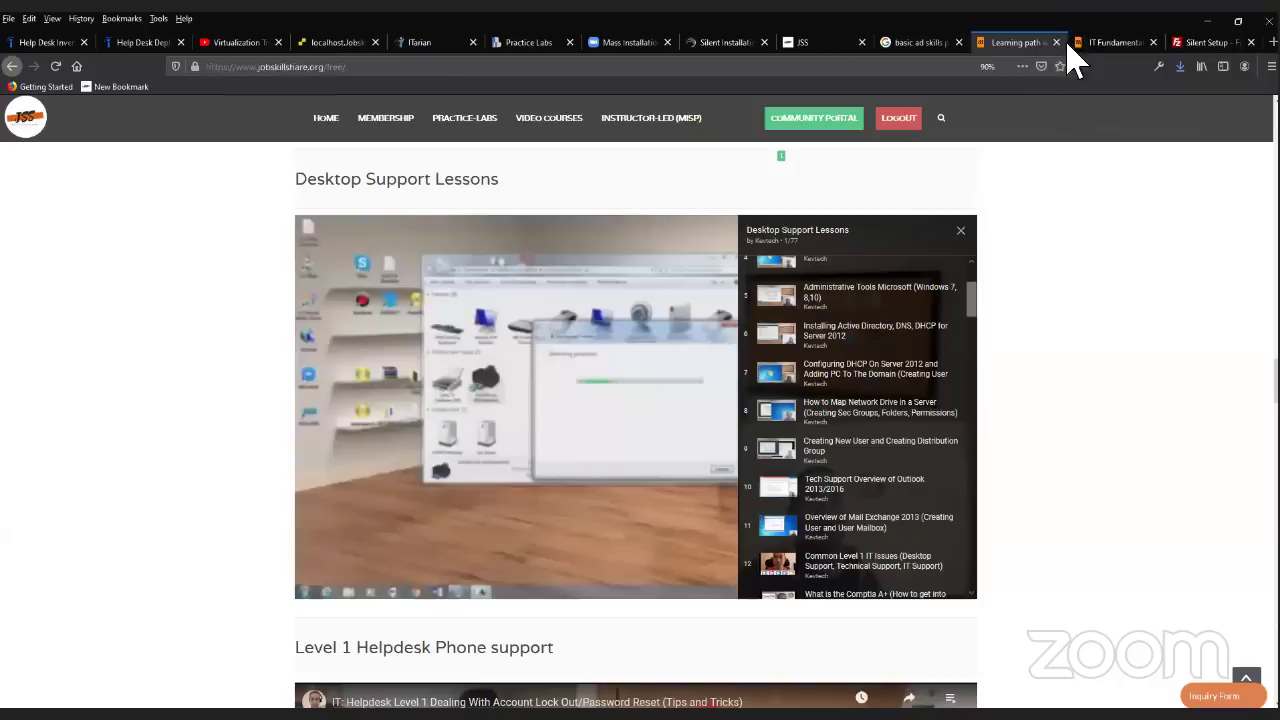
- Briefly revisit the ESXi console, then return to jobskillshare.org/free and select its URL
left_click(330, 44)
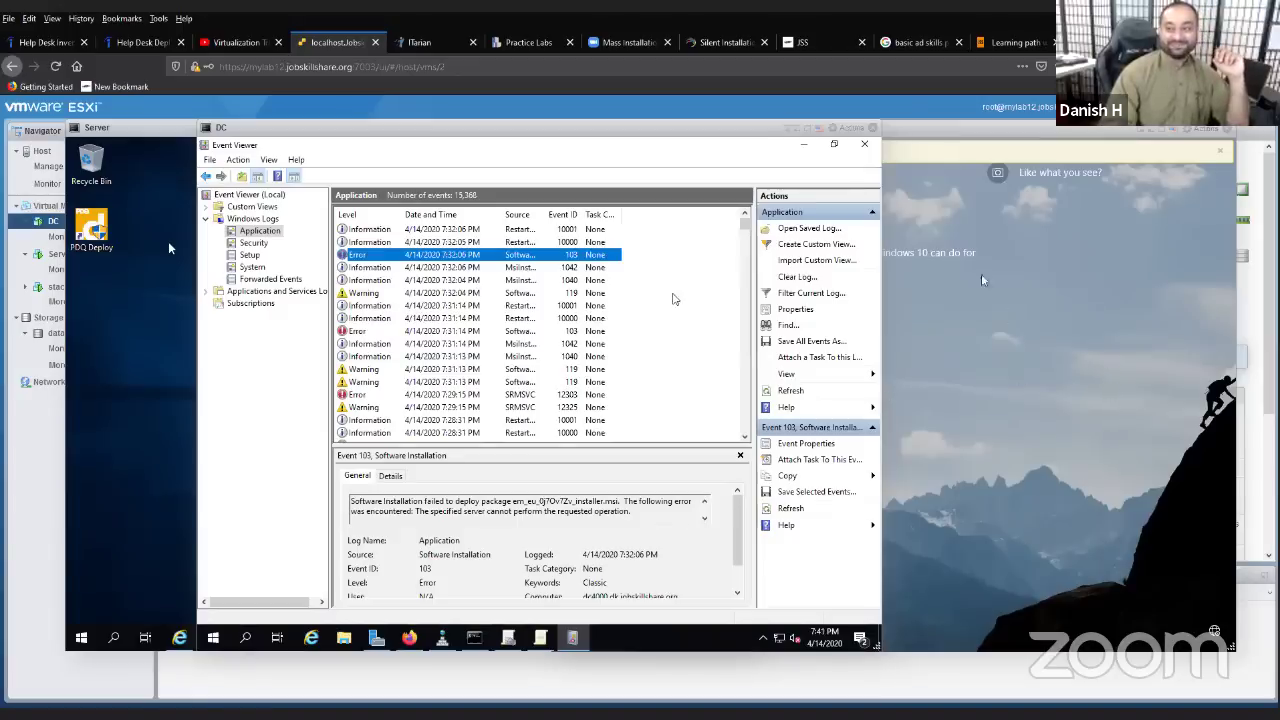
left_click(1010, 42)
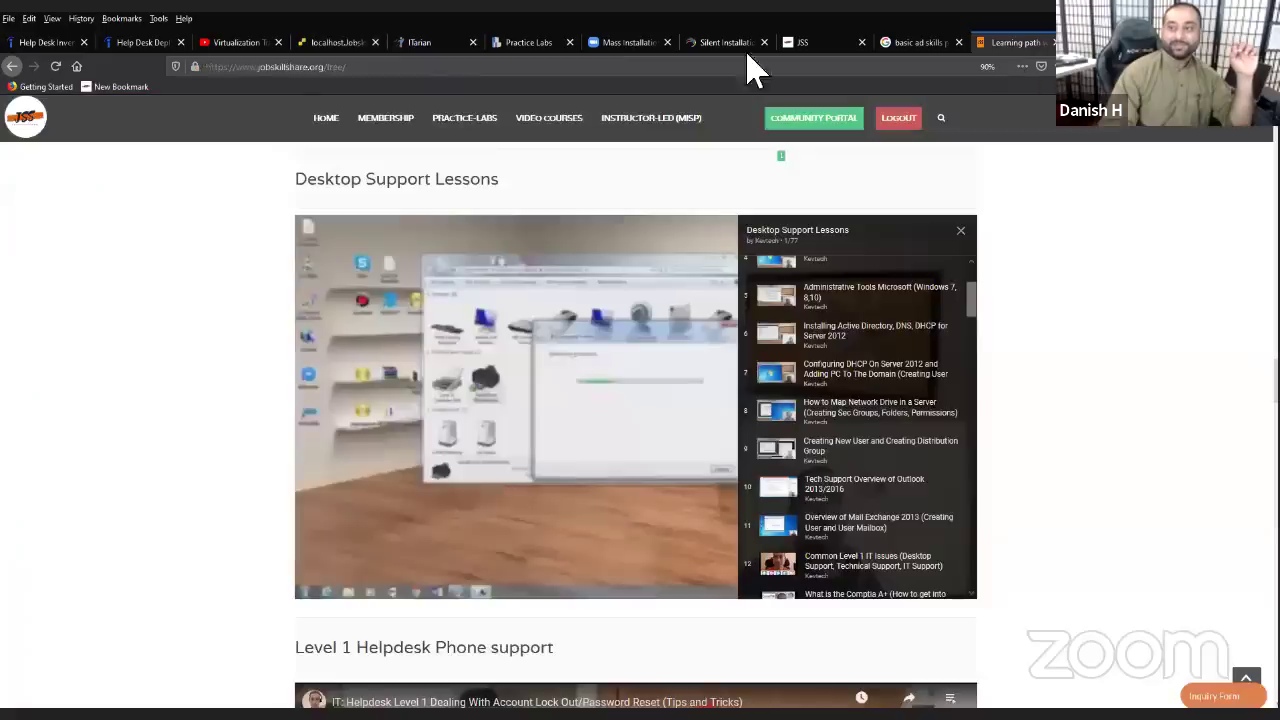
left_click(371, 70)
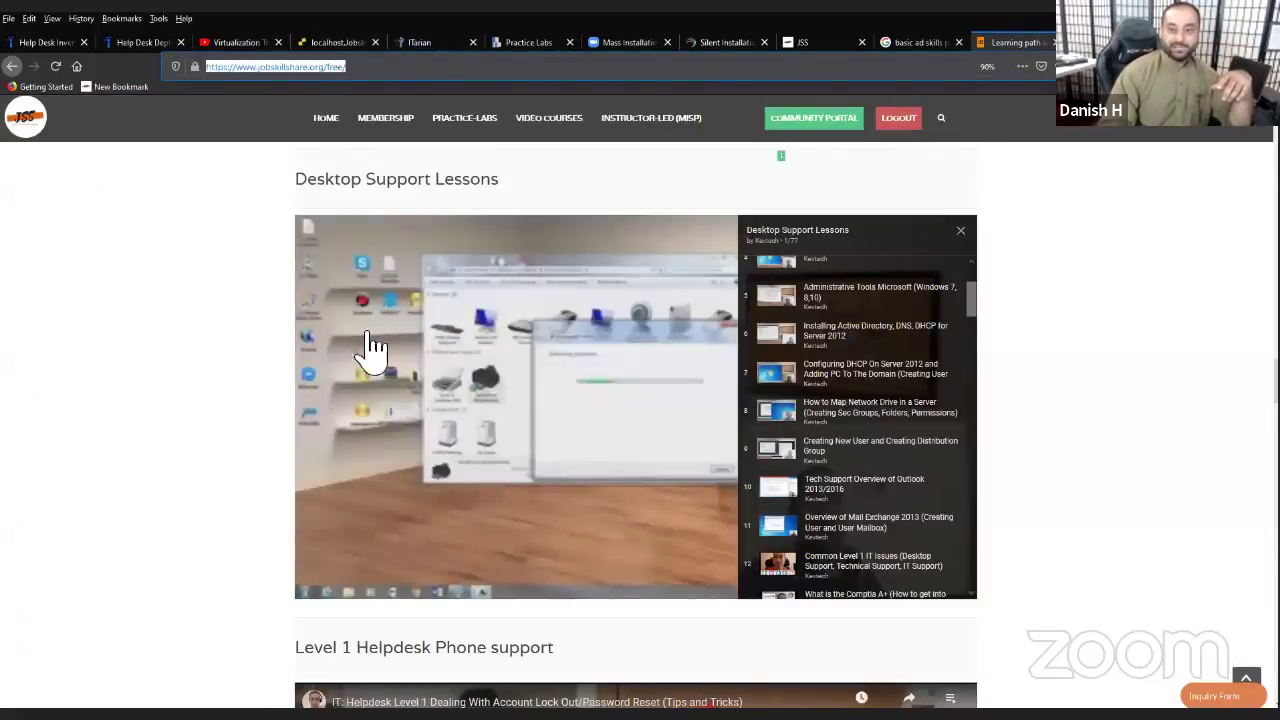
- Scroll up to the Learning Pathway and highlight the Step 1 and Step 2 headings
scroll(365, 370, "up", 4)
scroll(345, 432, "up", 9)
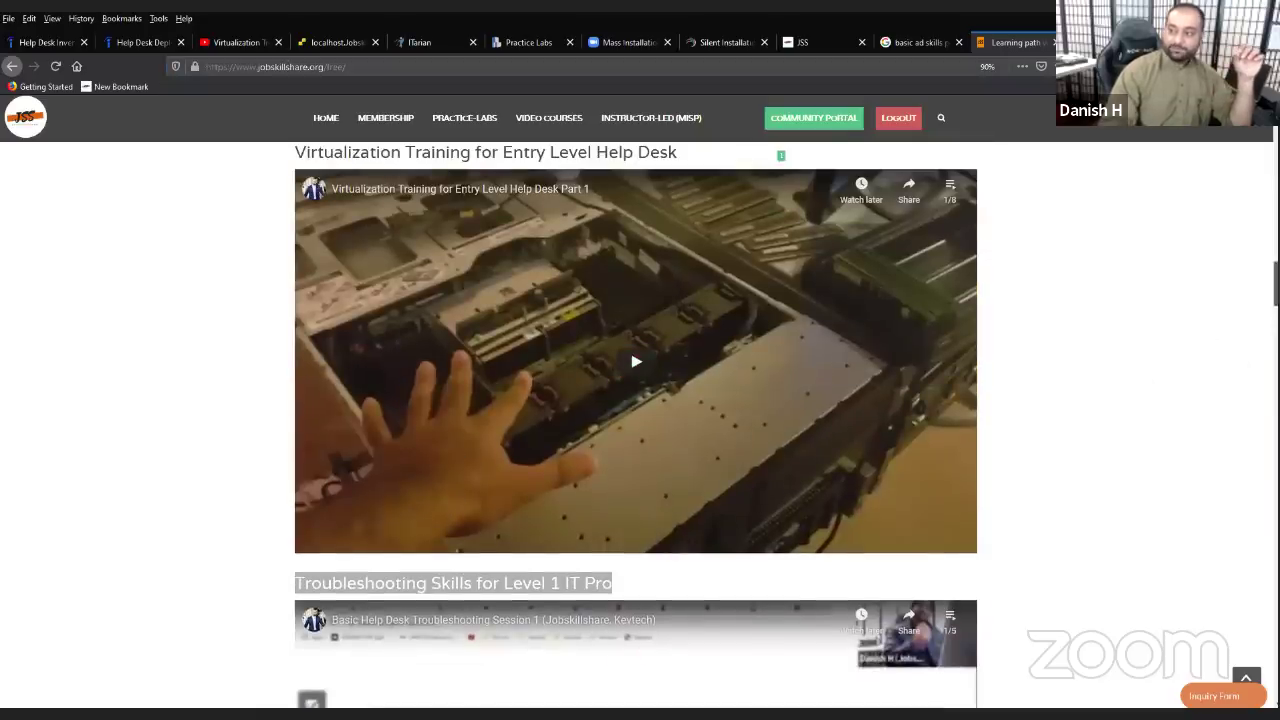
scroll(635, 425, "up", 15)
scroll(780, 155, "up", 2)
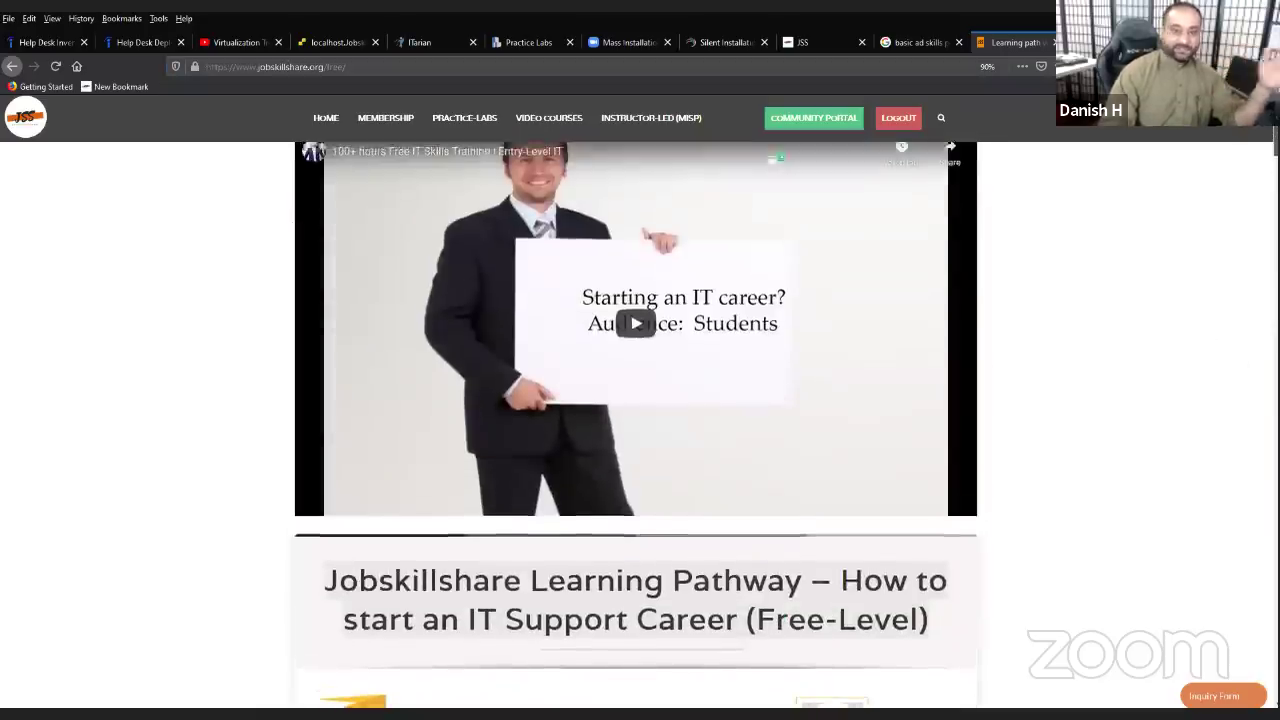
scroll(778, 156, "down", 6)
scroll(800, 200, "down", 1)
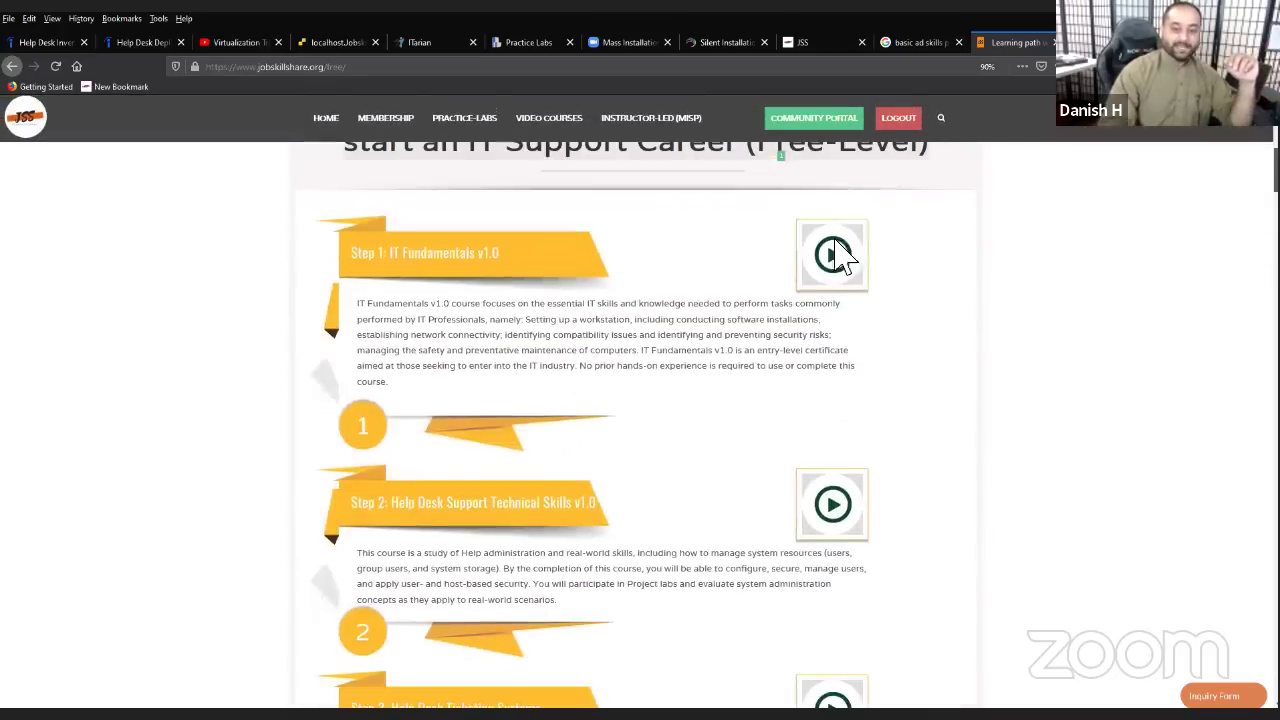
left_click_drag(502, 253, 360, 265)
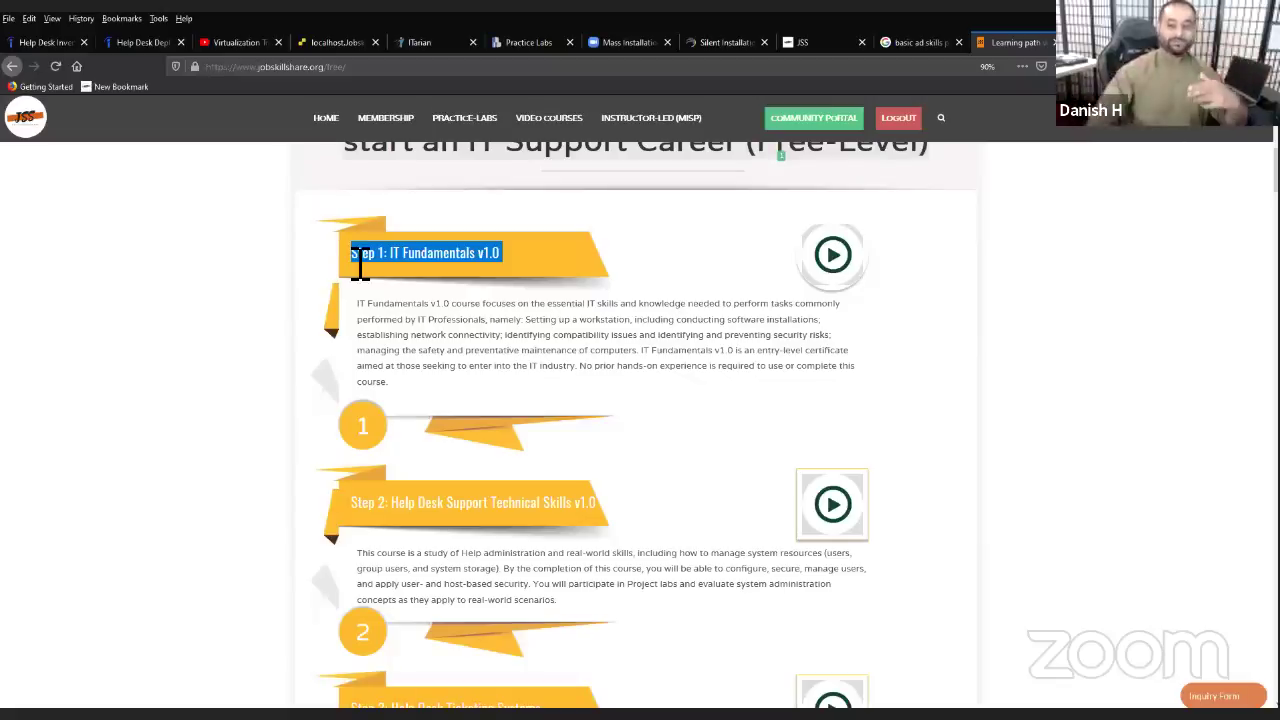
scroll(563, 400, "down", 2)
left_click_drag(597, 374, 338, 405)
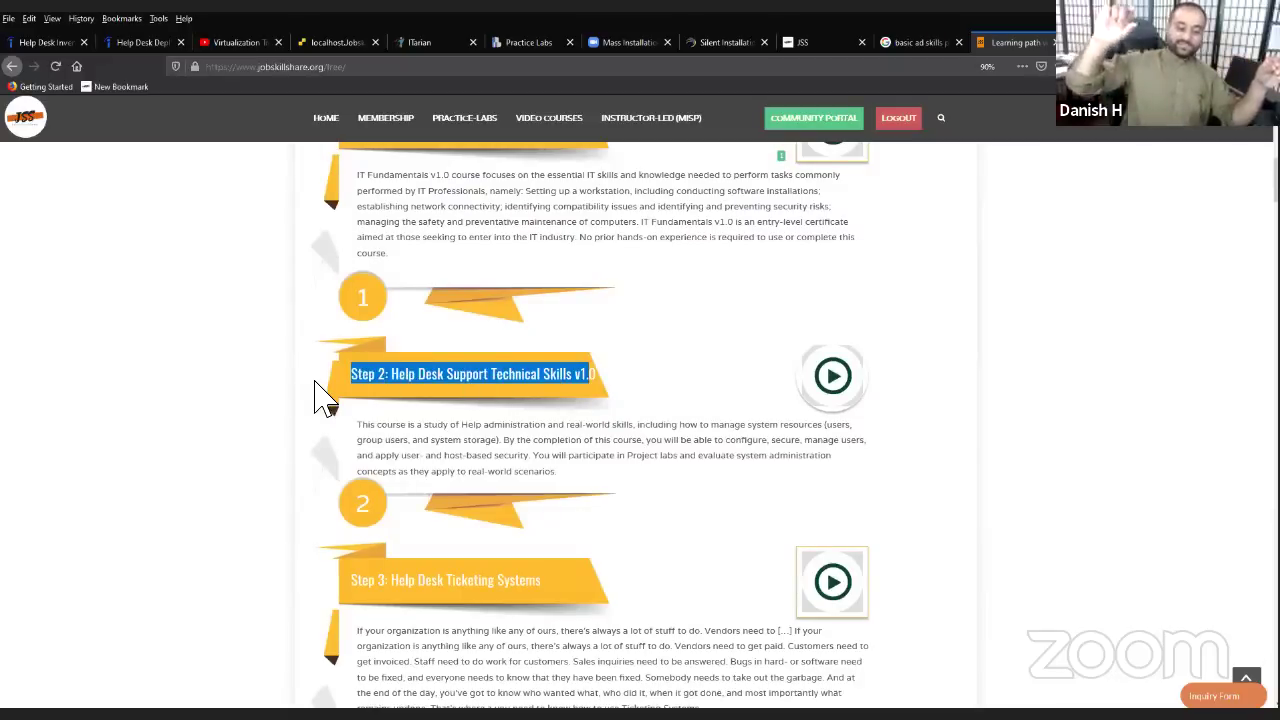
- Highlight the remaining Step headings through IT Support Resume, then scroll down to Virtualization Training
left_click(625, 385)
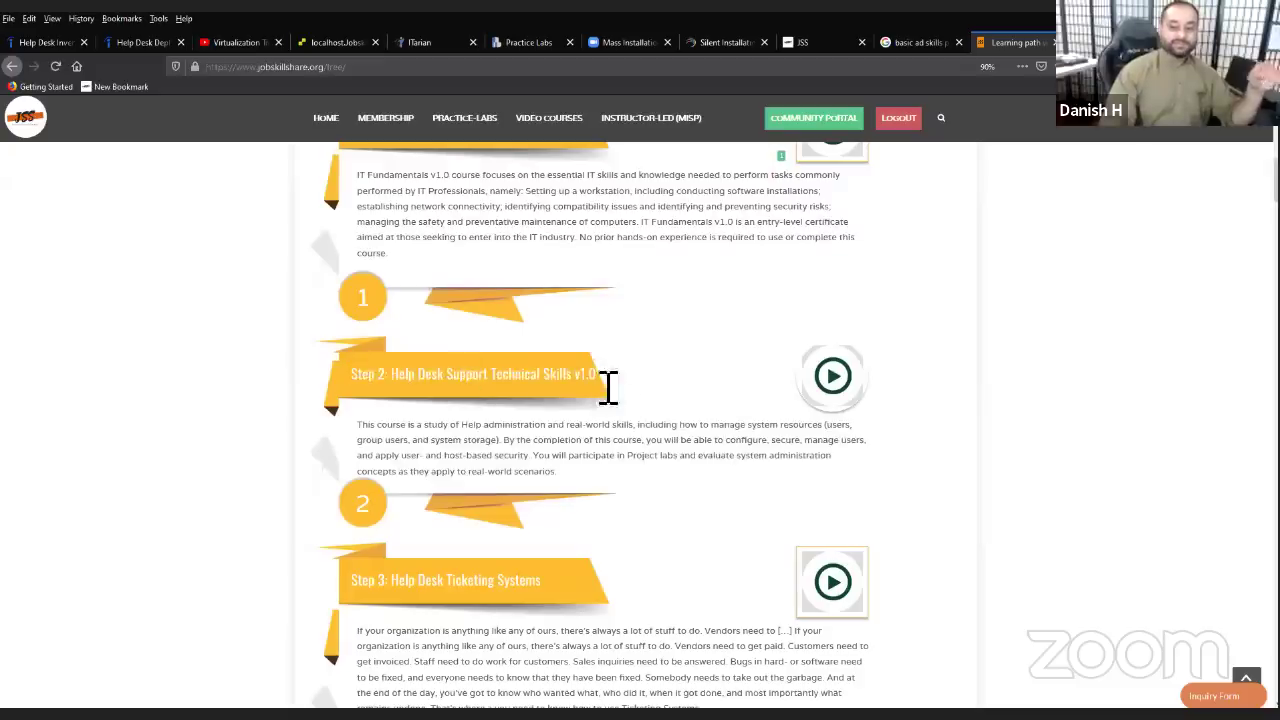
left_click_drag(608, 385, 337, 371)
scroll(451, 477, "down", 3)
left_click_drag(589, 346, 350, 325)
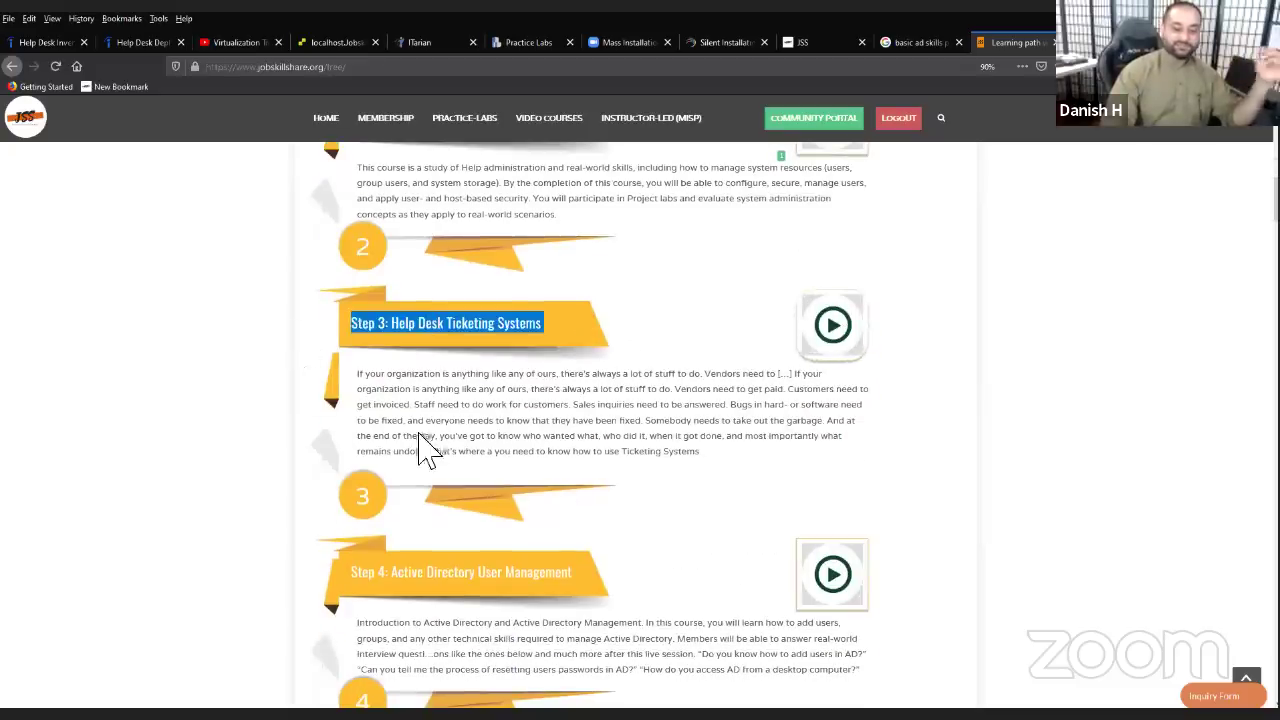
scroll(520, 471, "down", 6)
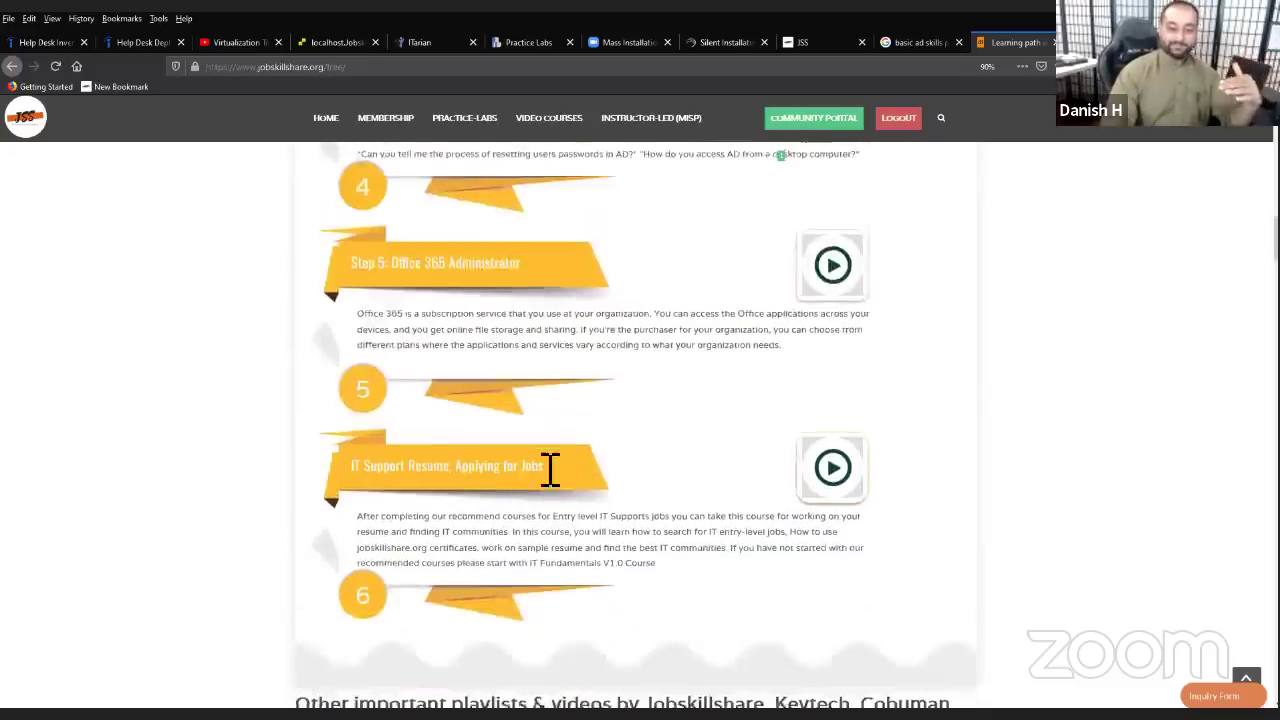
scroll(550, 470, "down", 5)
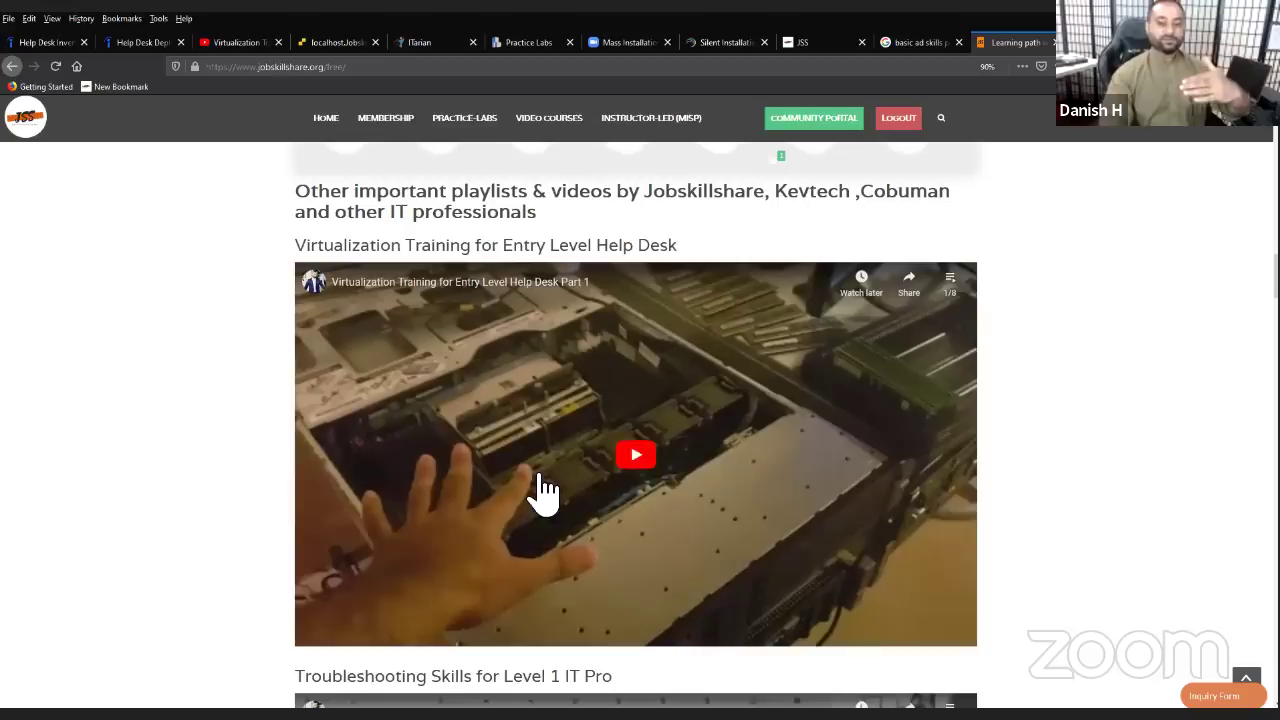
- Show the Virtualization Training (8), Troubleshooting Skills (5) and Remote Troubleshooting Skills playlist video lists
left_click(950, 283)
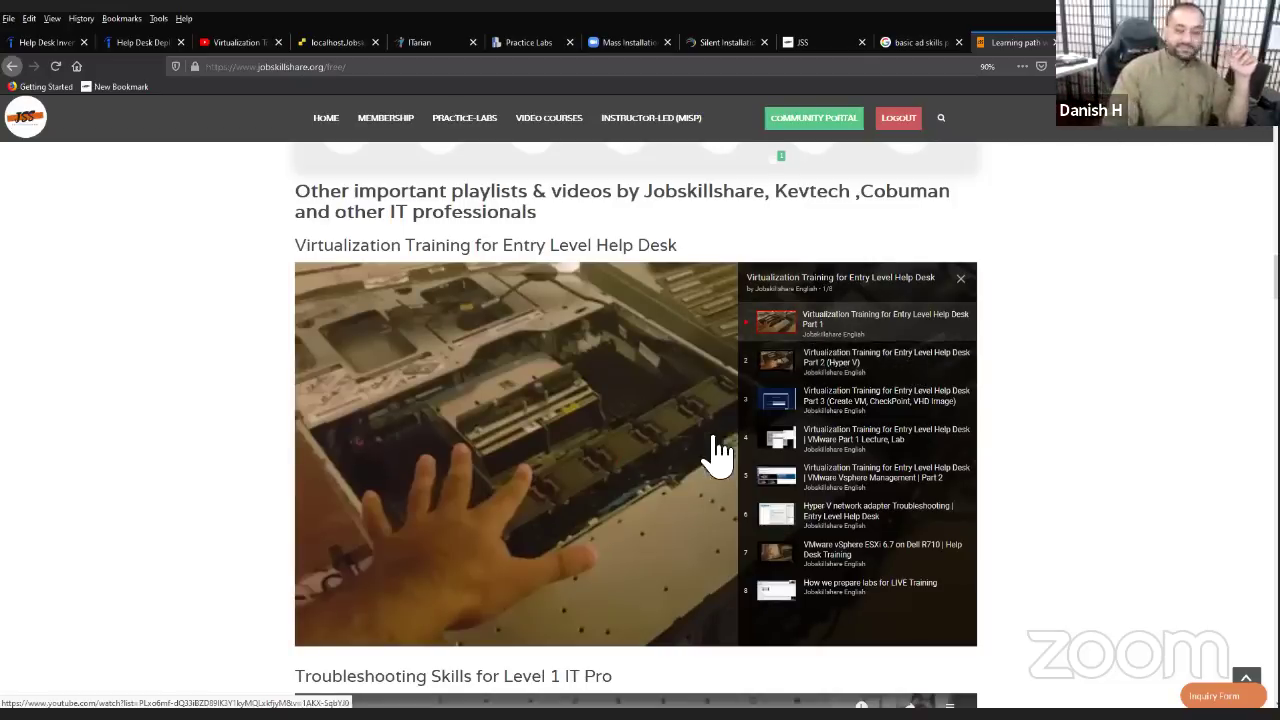
scroll(710, 470, "down", 5)
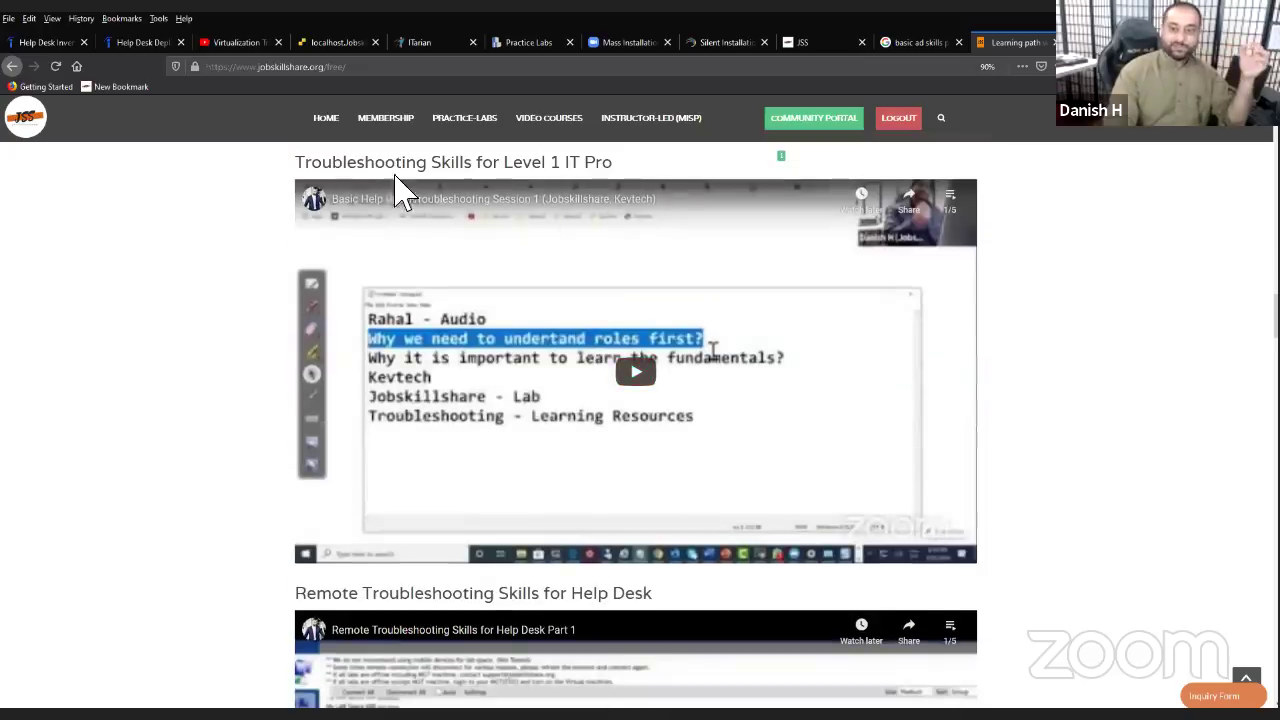
left_click(954, 210)
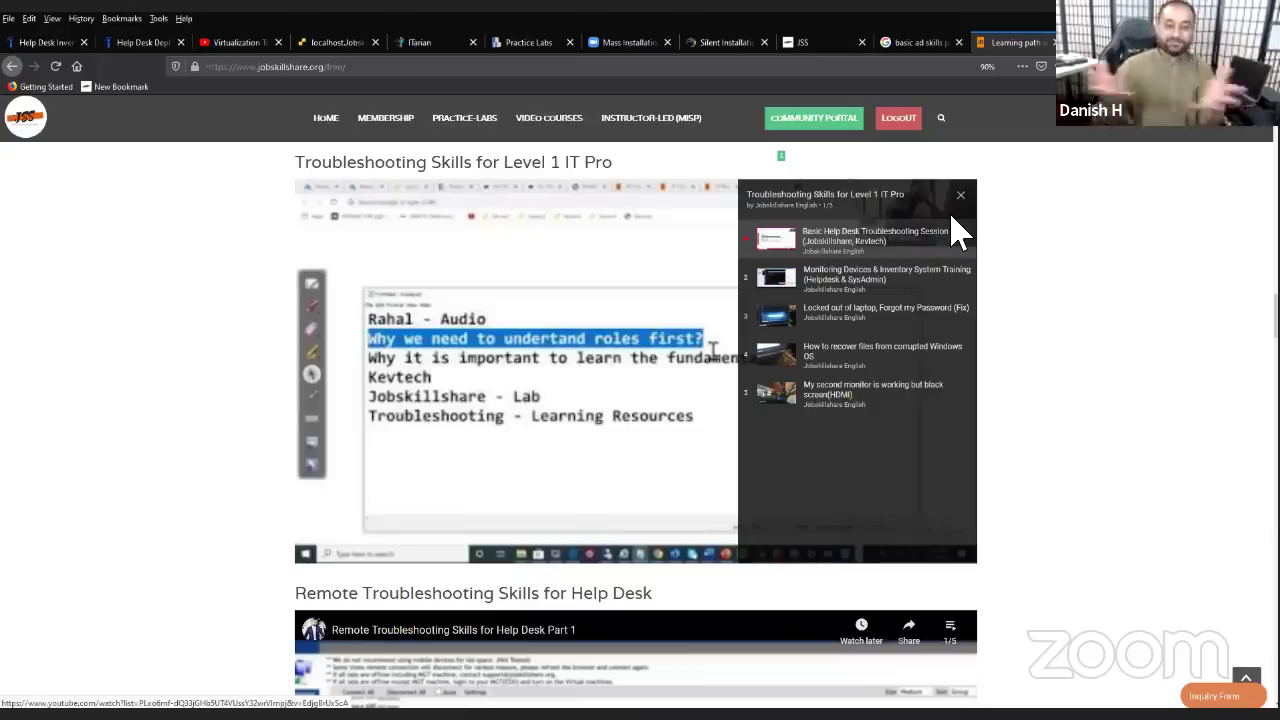
scroll(694, 500, "down", 3)
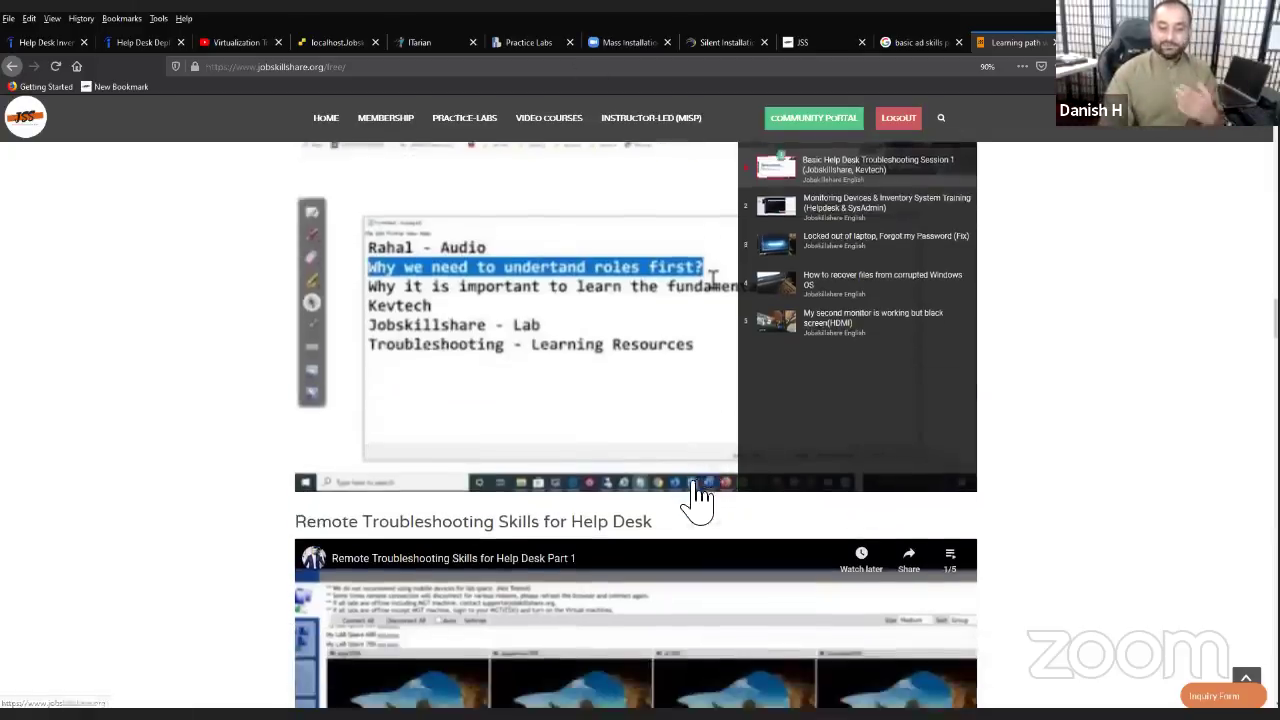
left_click_drag(680, 345, 457, 380)
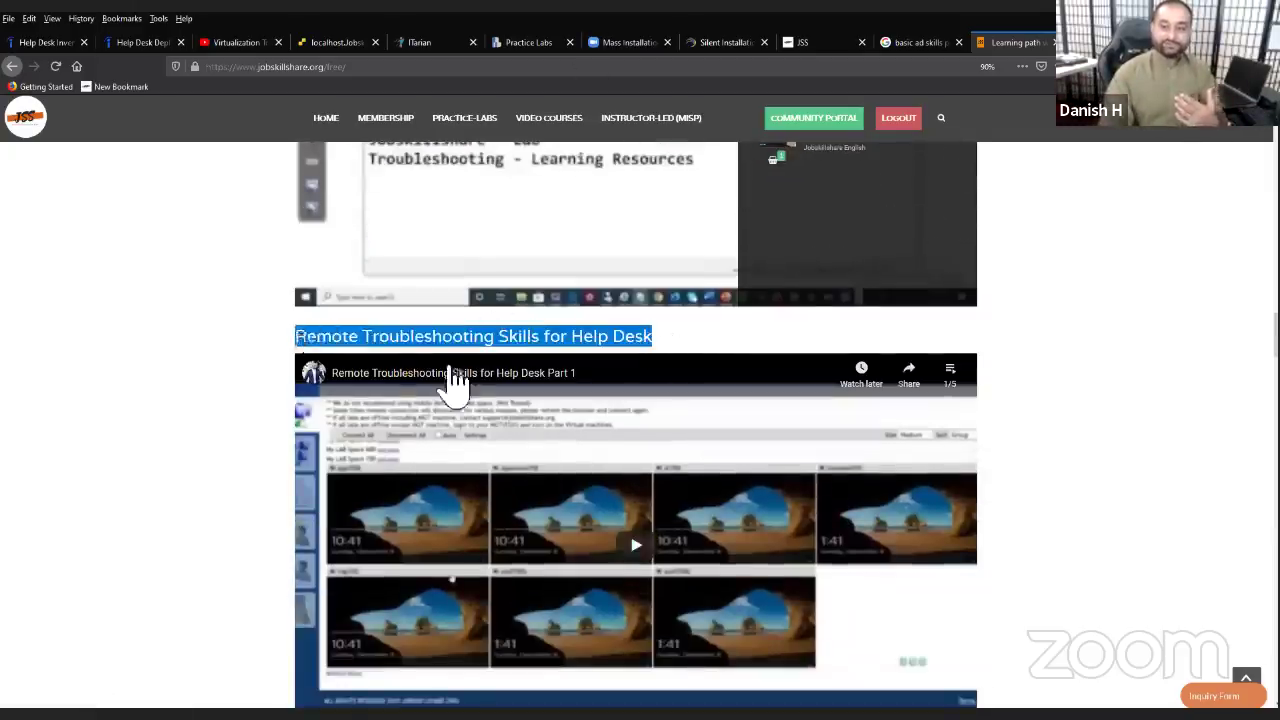
left_click(945, 372)
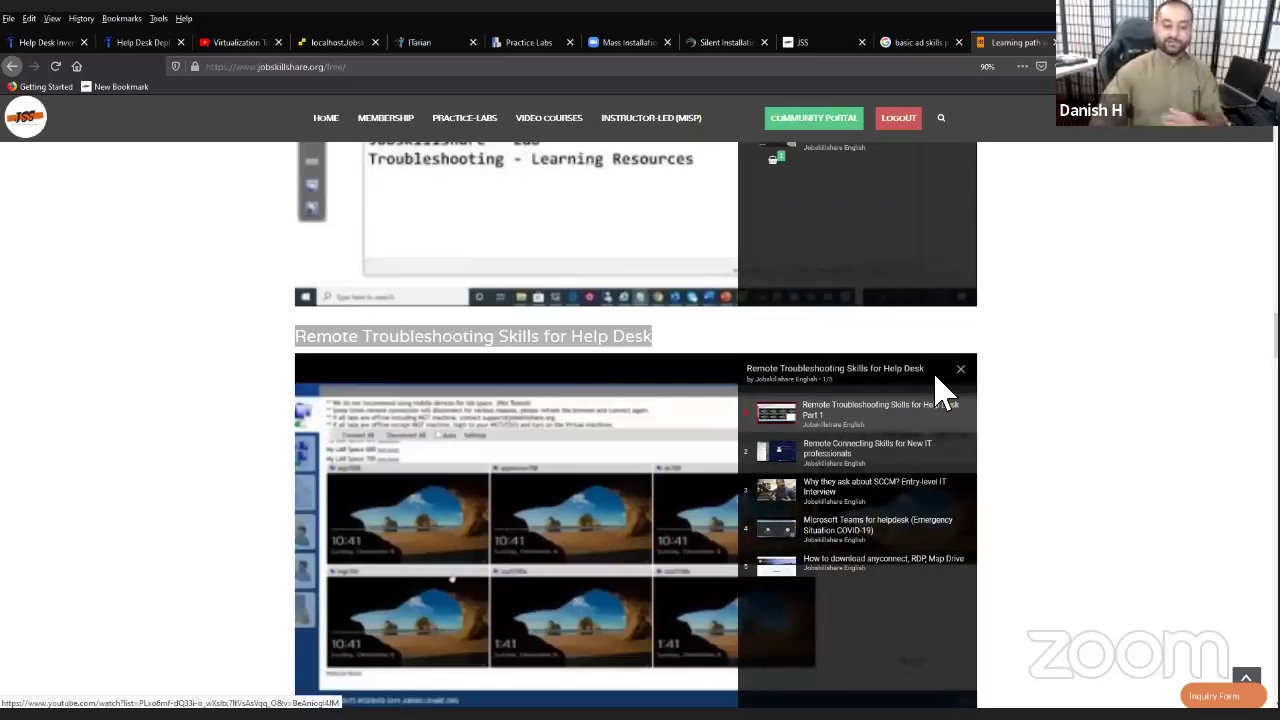
- Close and reopen the Desktop Support Lessons 77-video list, starting at How To Assist A User Remotely
scroll(851, 523, "down", 8)
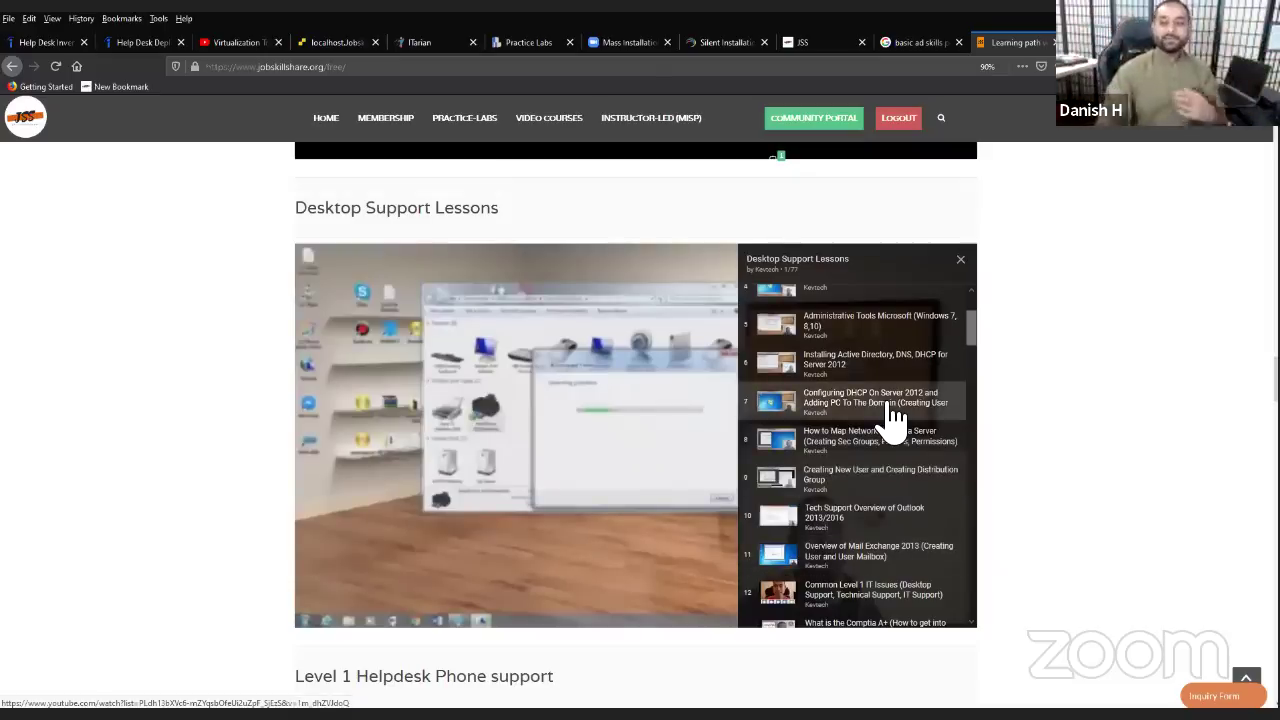
left_click(960, 259)
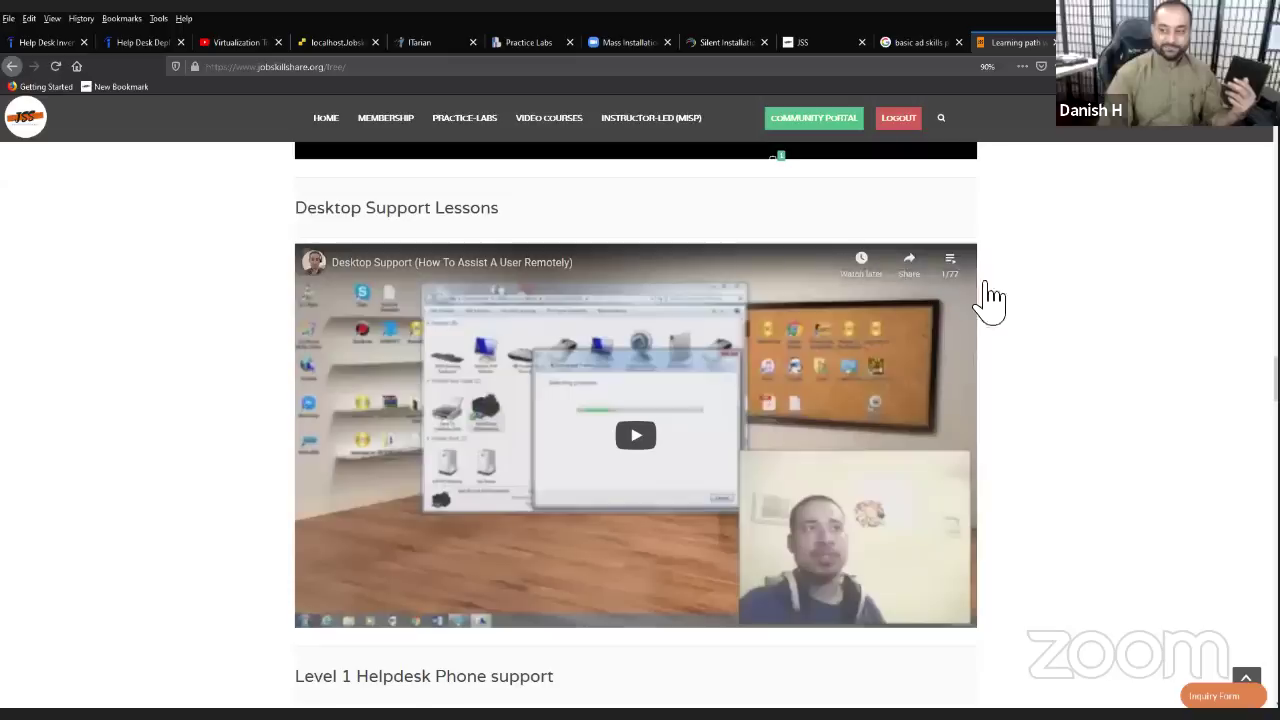
left_click(952, 262)
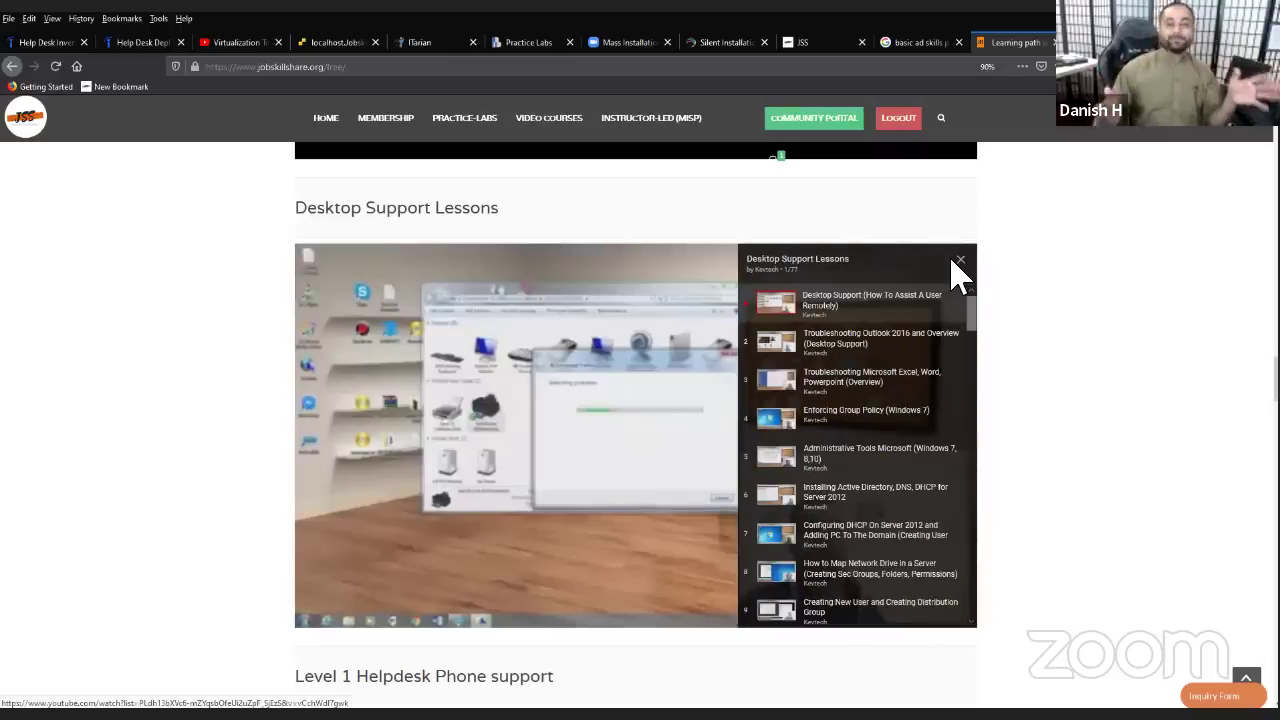